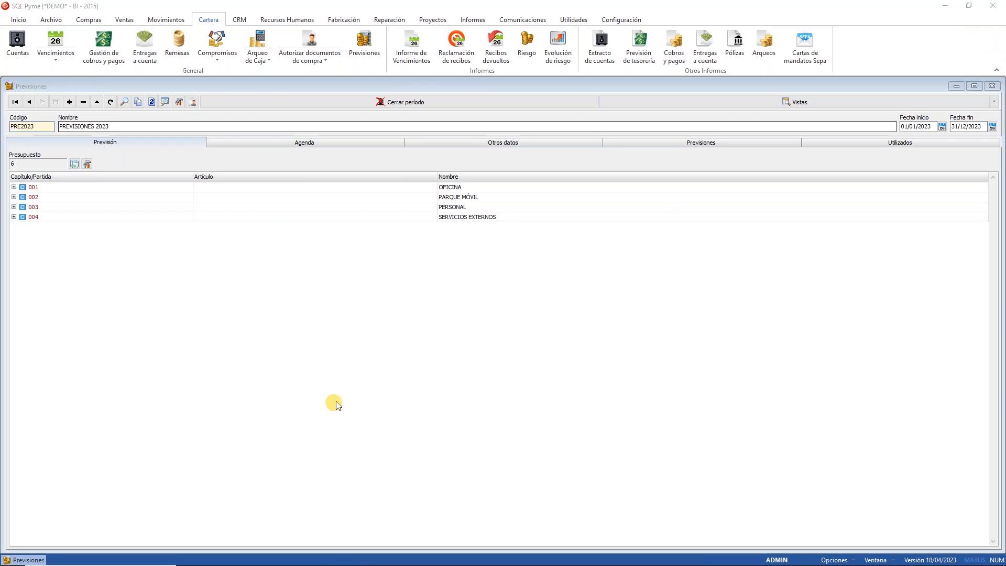
Step: Expand the forecast's budget chapters 001 to 004 to show their items
click(265, 79)
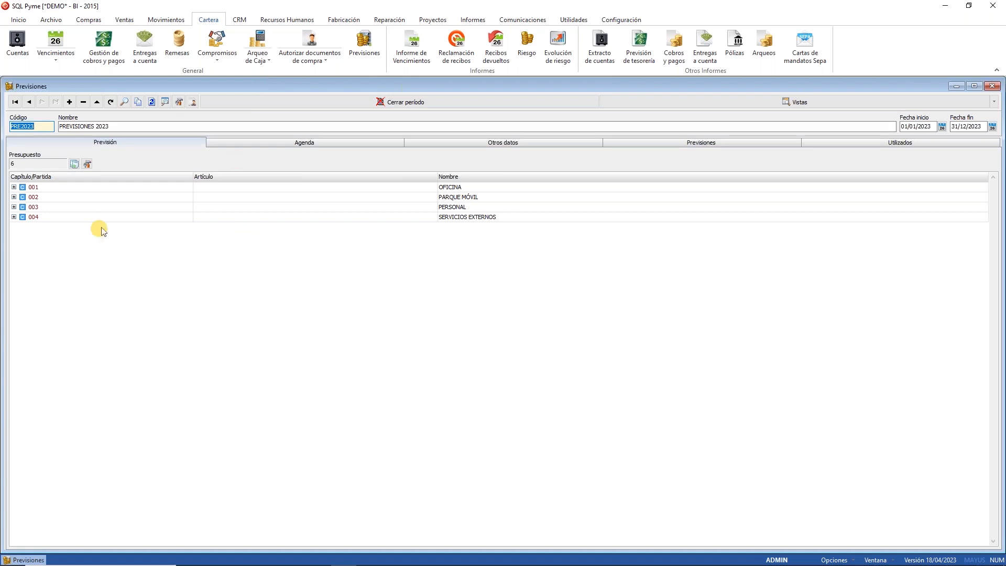
click(457, 197)
click(457, 206)
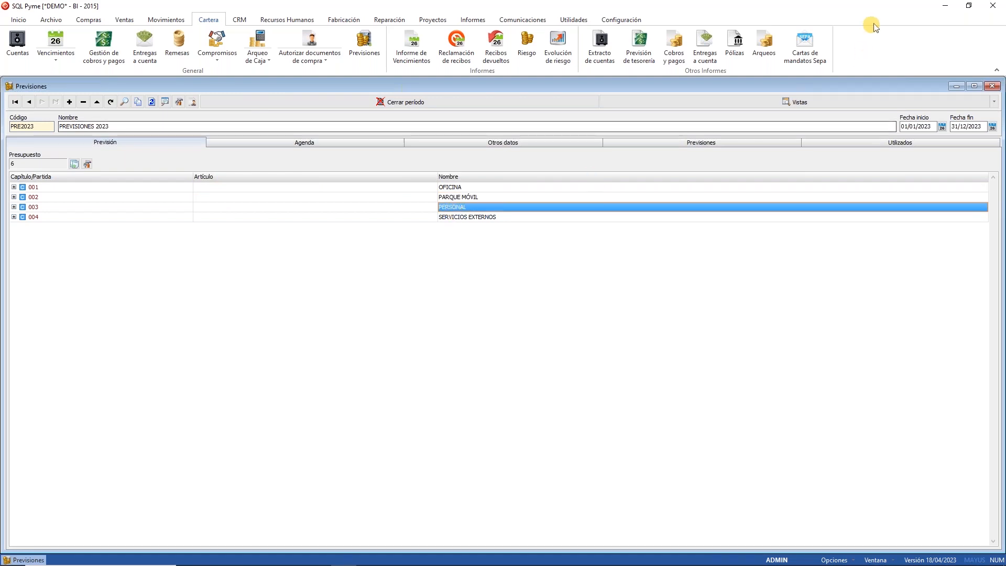
click(843, 35)
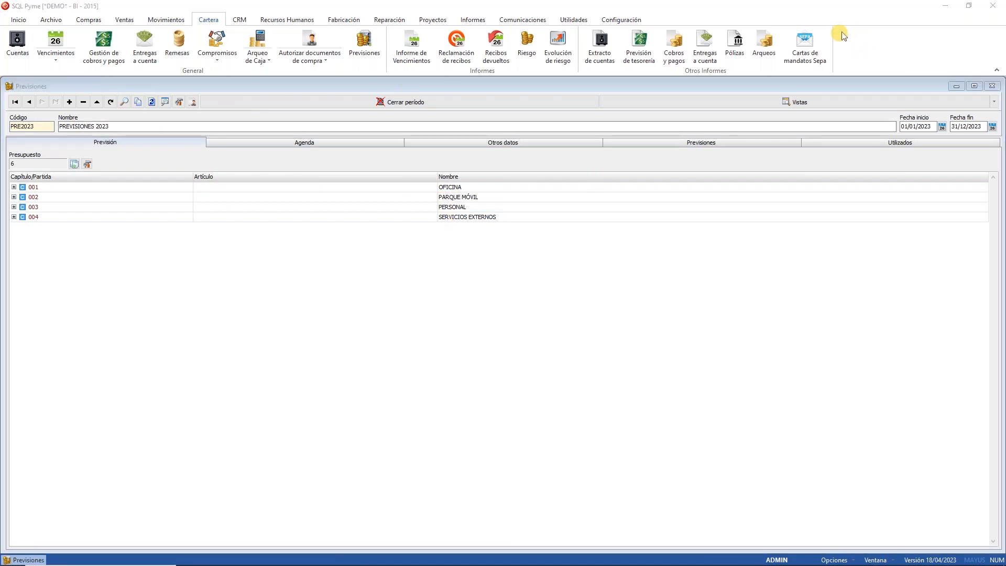
click(14, 188)
click(14, 187)
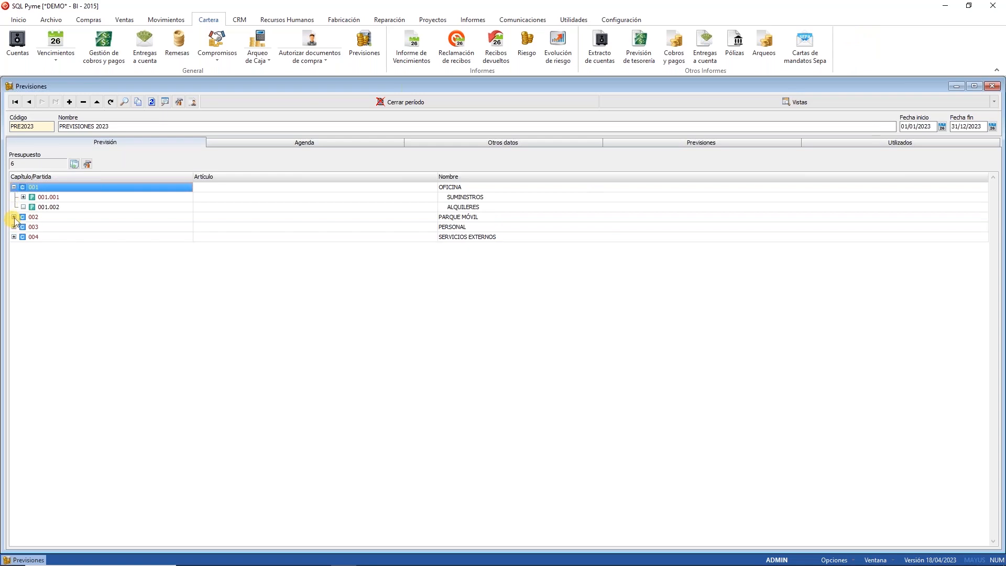
click(14, 216)
click(14, 256)
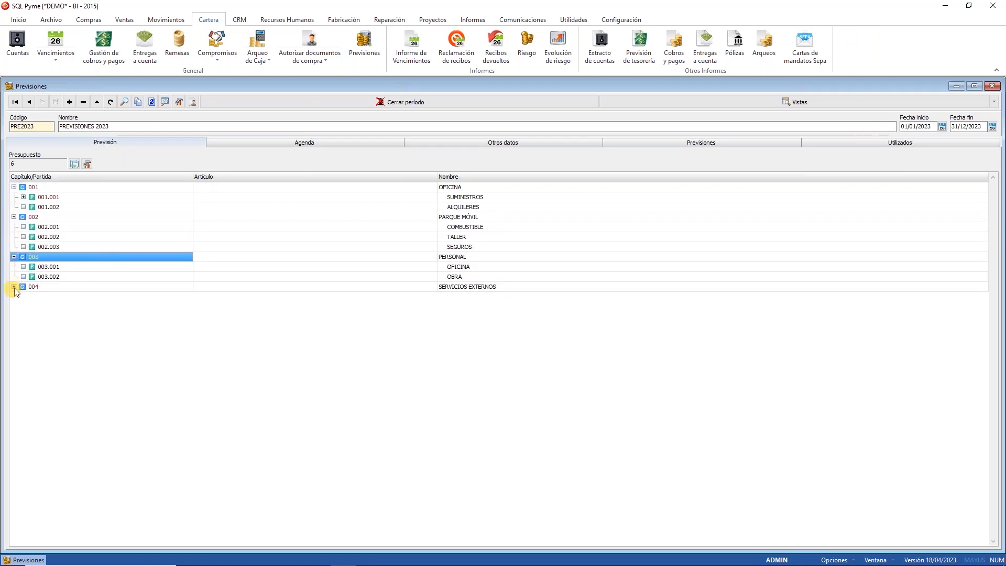
click(14, 287)
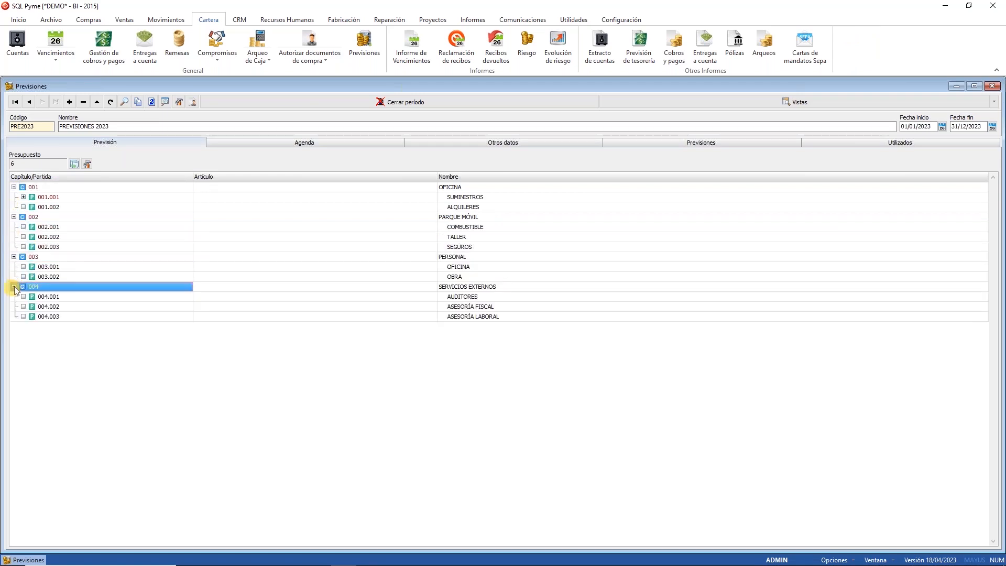
Step: Browse the OFICINA, PARQUE MÓVIL, PERSONAL and SERVICIOS EXTERNOS chapters and expand item 001.001
click(468, 187)
click(464, 217)
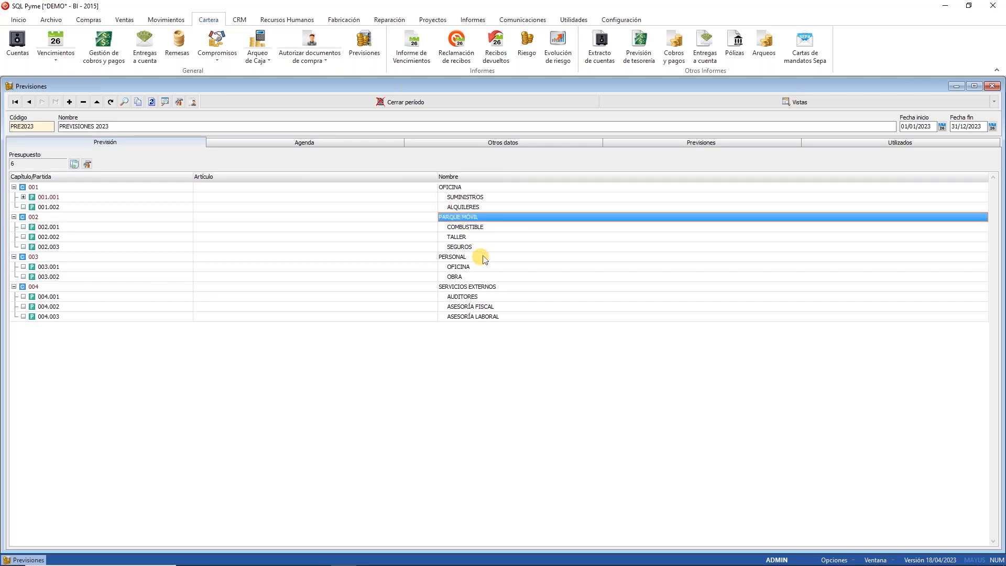
click(479, 256)
click(471, 286)
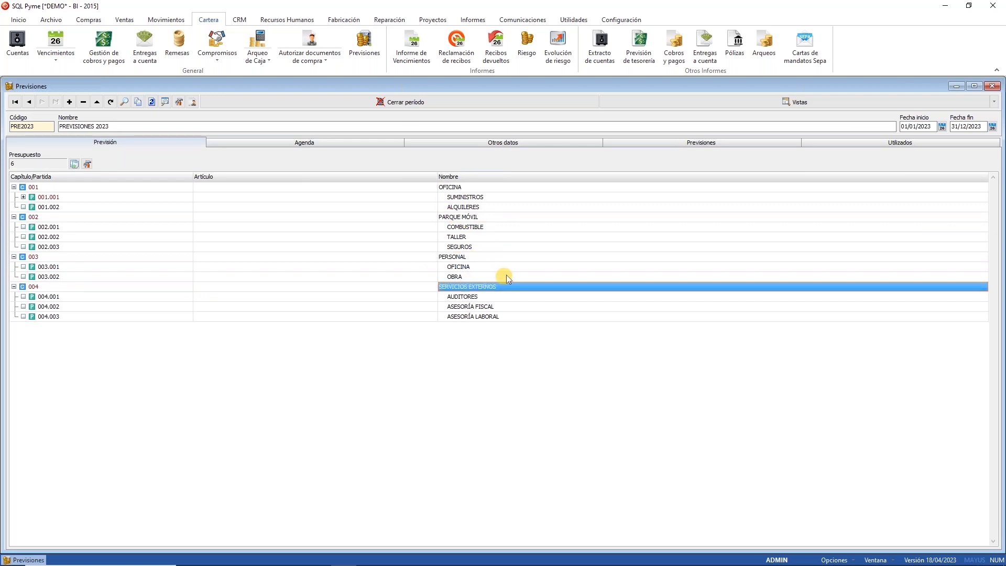
click(454, 188)
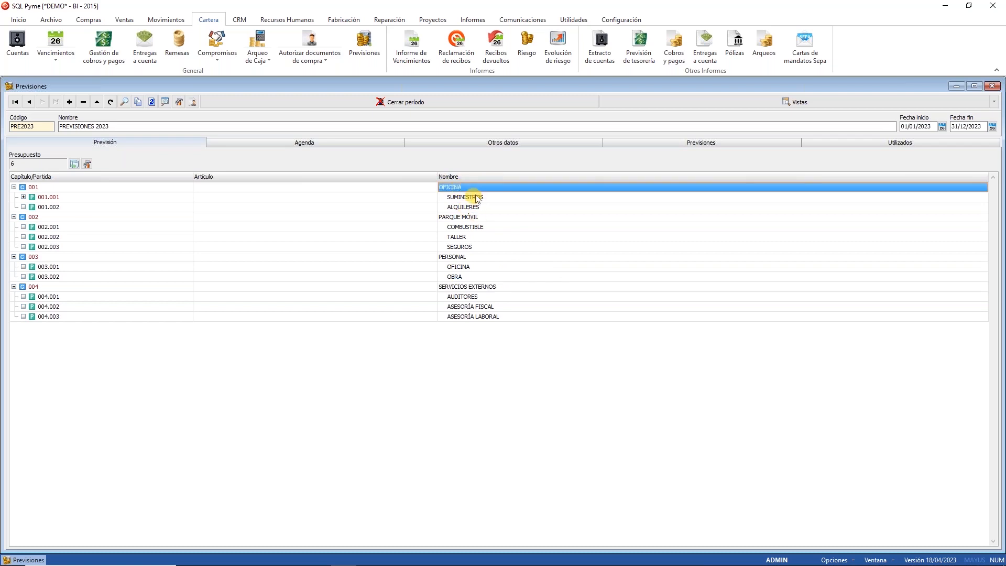
click(477, 198)
click(477, 206)
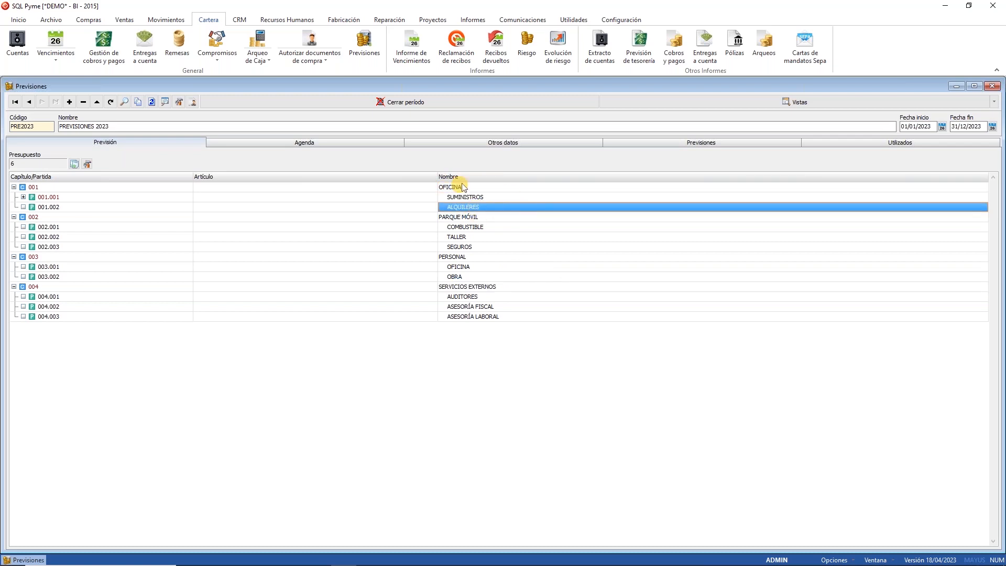
click(467, 198)
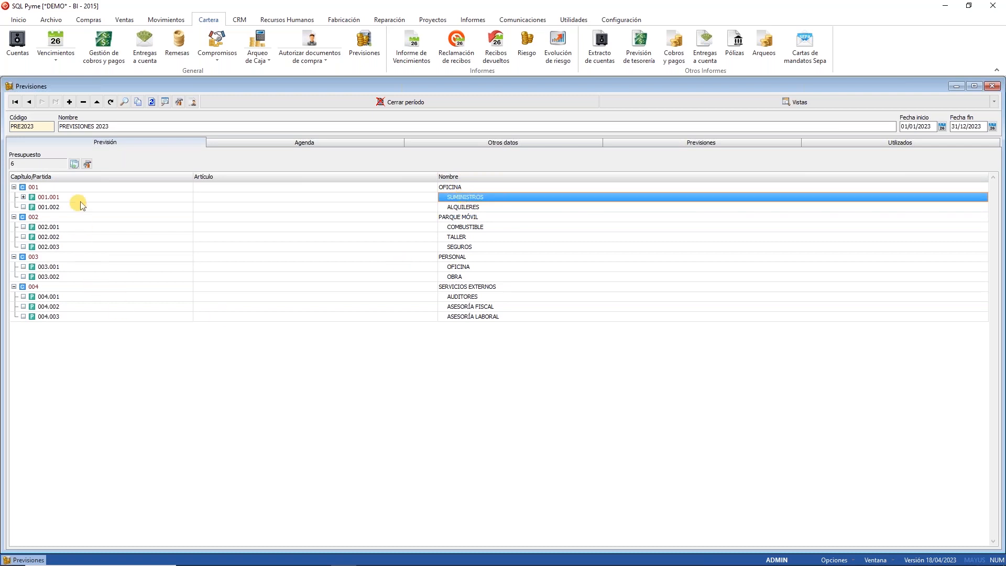
click(23, 198)
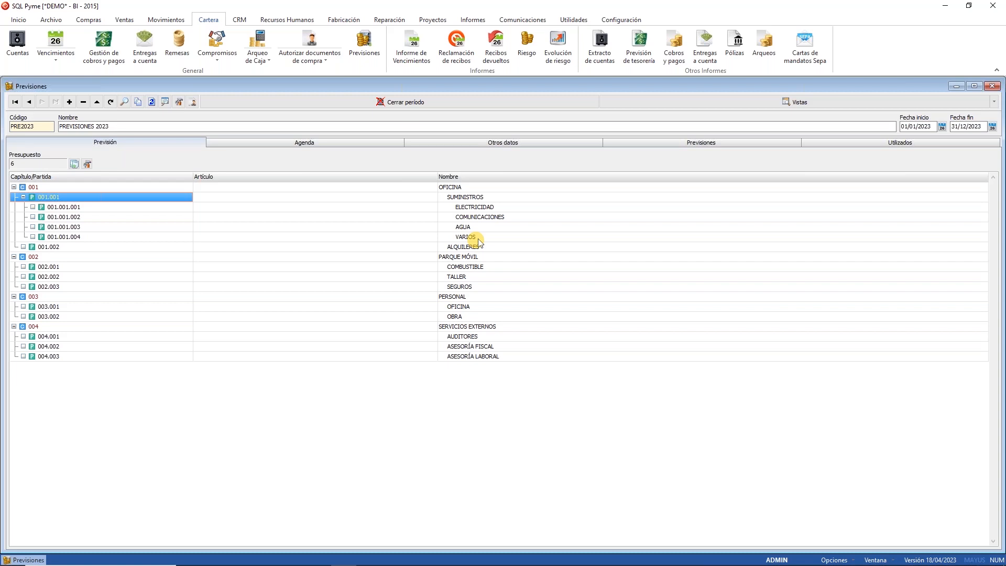
Step: Collapse chapters 001 to 004 again
click(14, 187)
click(13, 197)
click(14, 207)
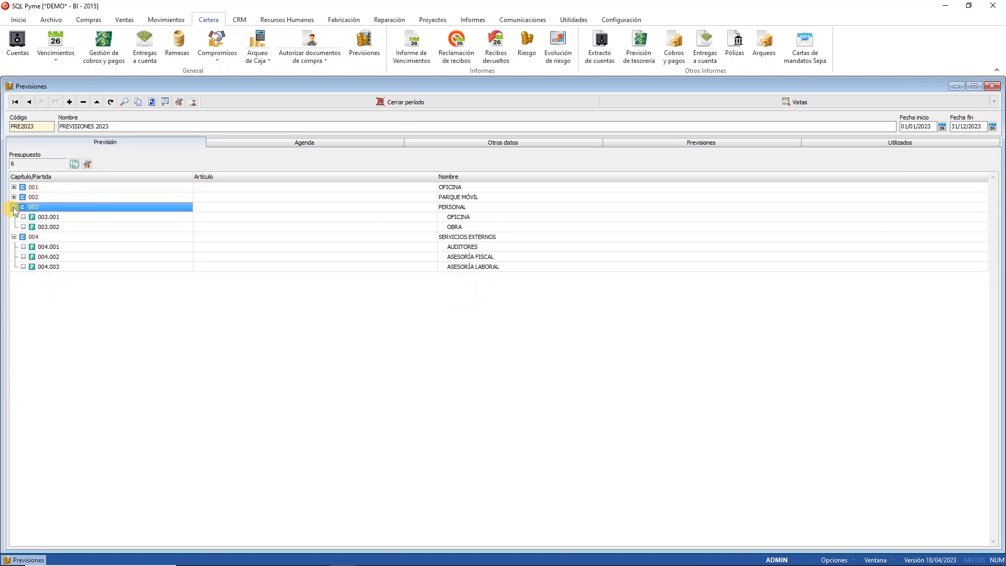
click(14, 217)
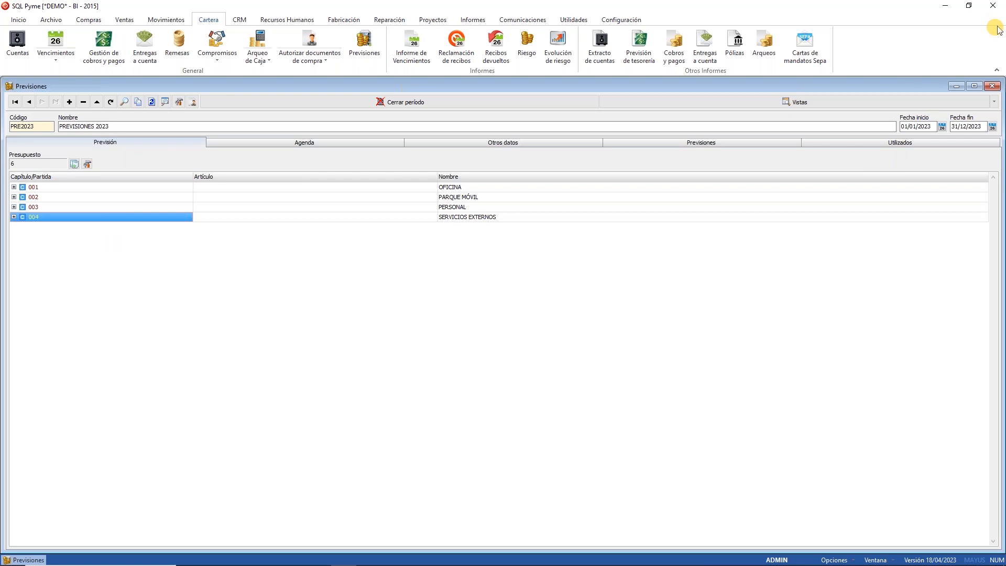
Step: Check forecast PRE2023's name and its 01/01/2023 to 31/12/2023 date range
click(924, 127)
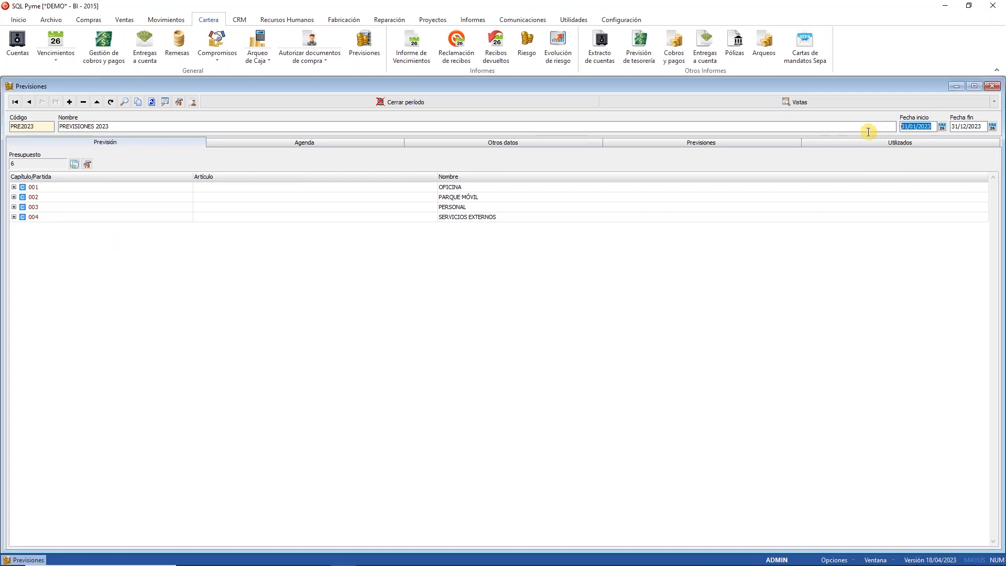
click(981, 125)
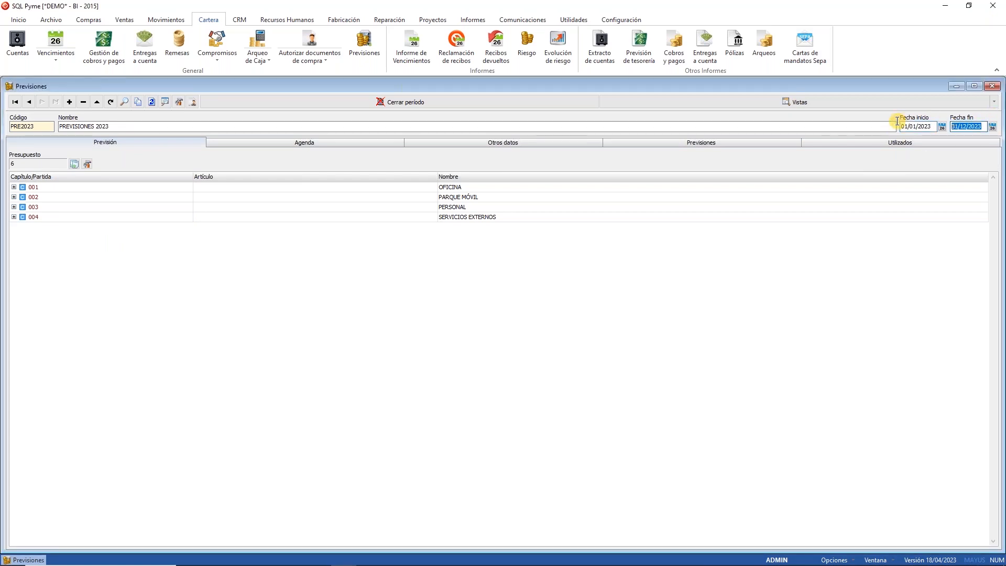
click(139, 125)
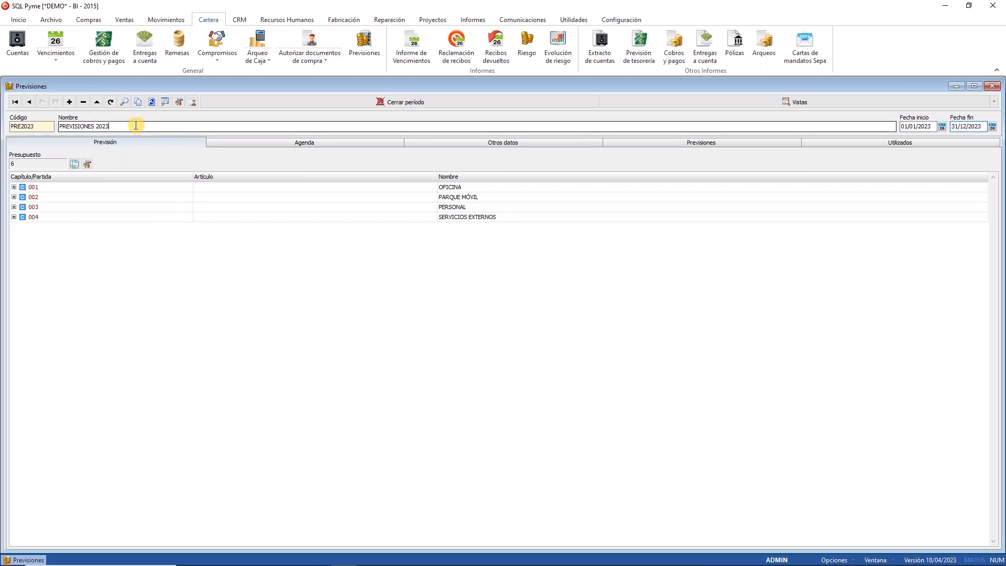
click(37, 126)
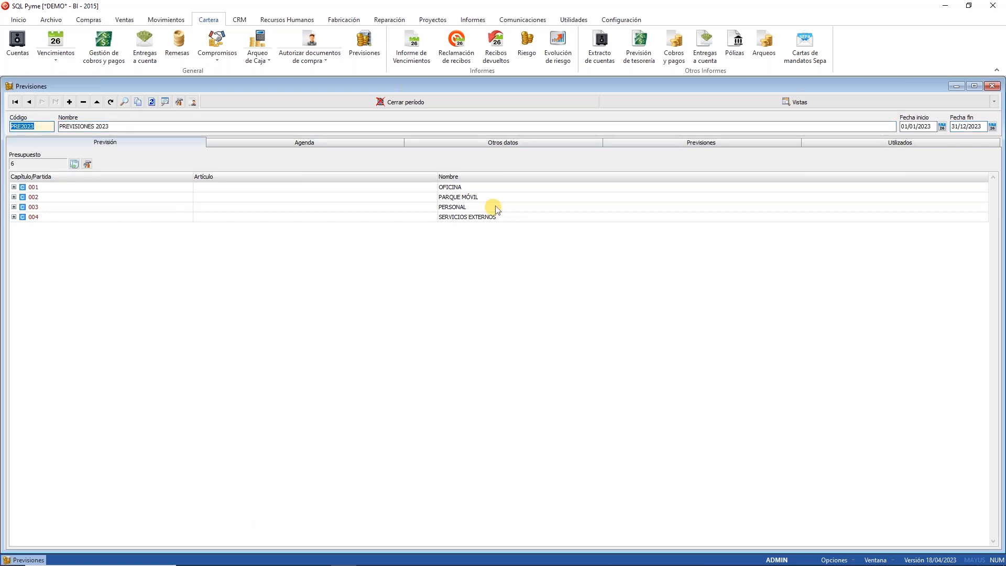
Step: Review the twelve 500,00 ALQUILER OFICINA material lines and add a blank line below
click(753, 140)
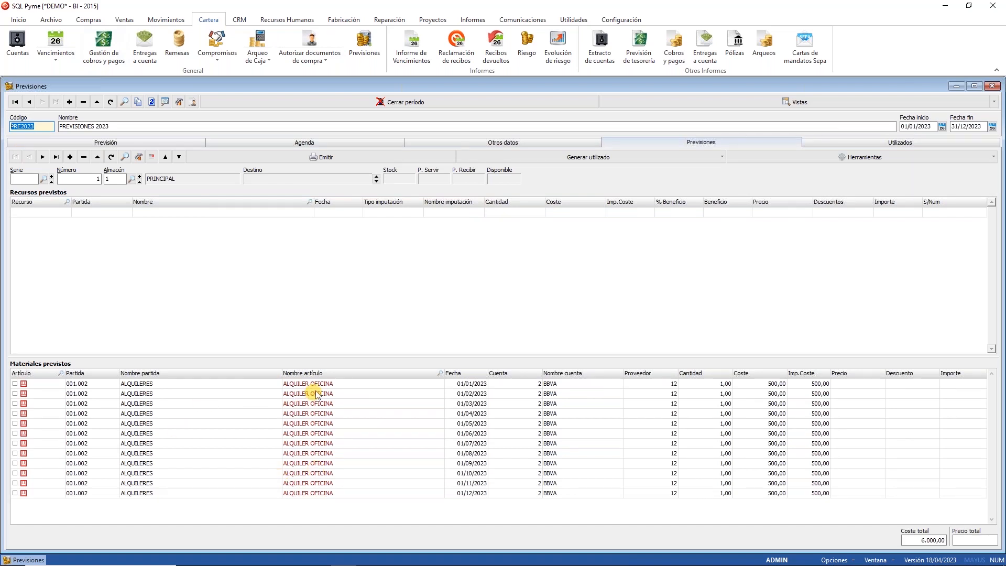
drag(316, 393, 318, 492)
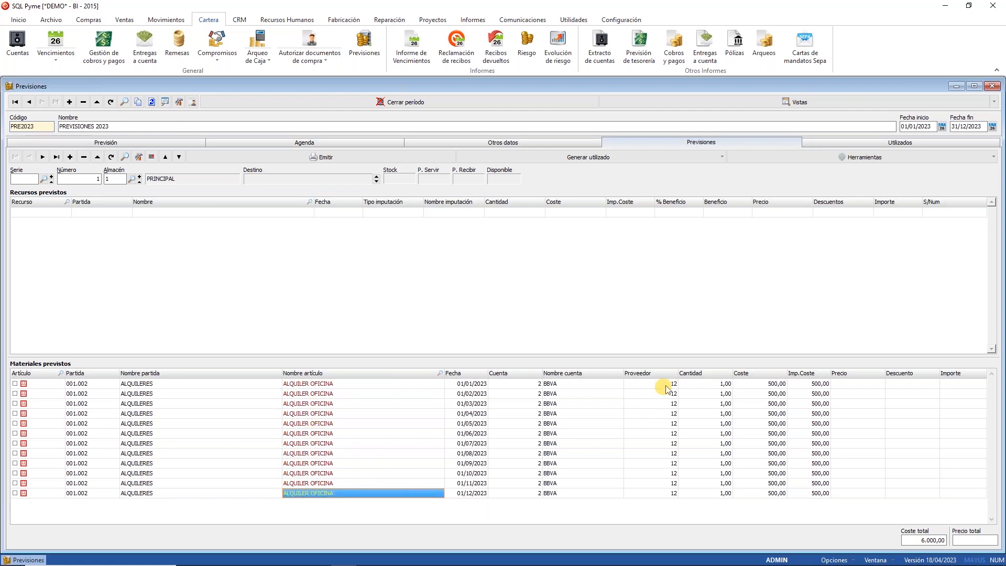
drag(765, 388, 764, 459)
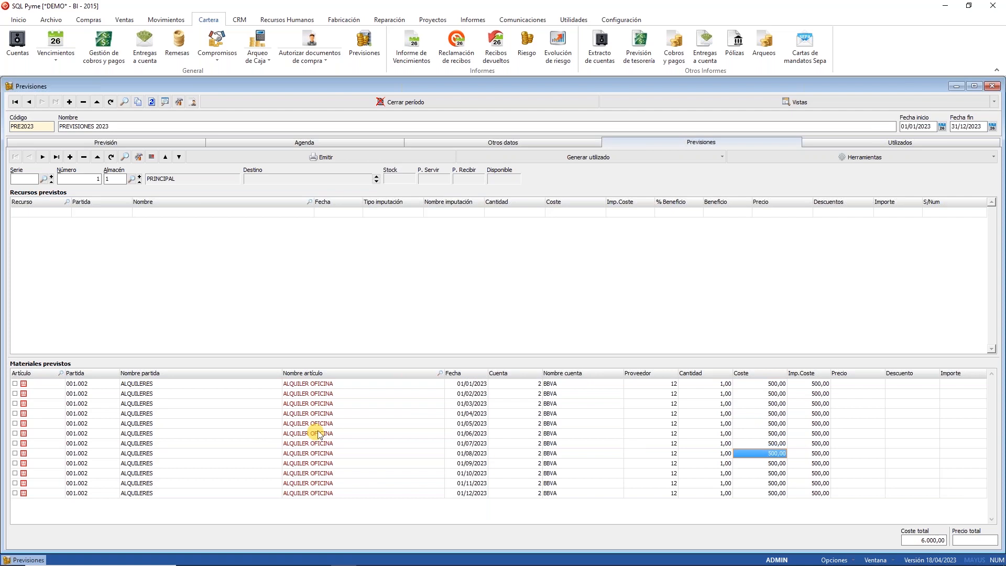
click(216, 413)
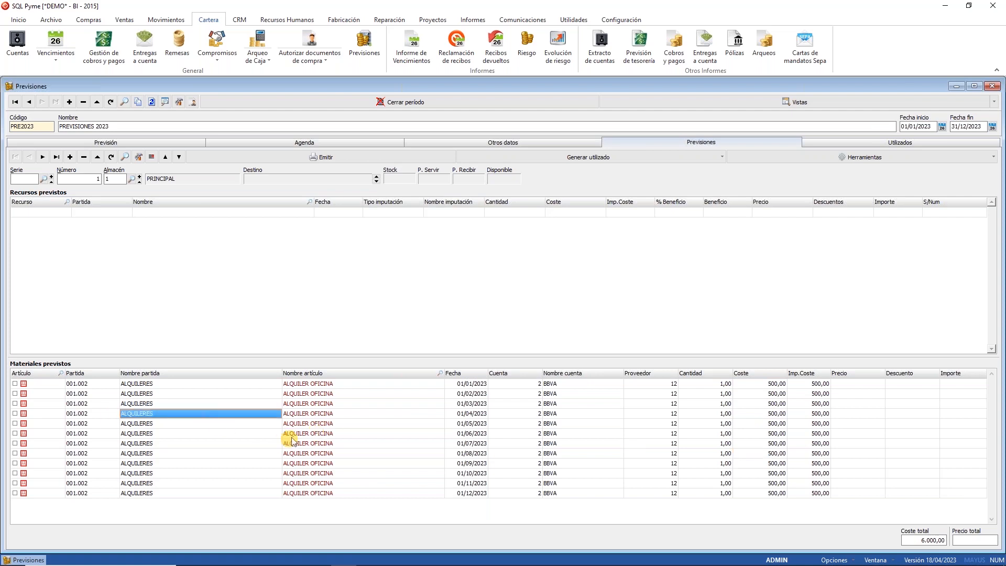
key(Left)
key(Left)
key(Down)
key(Down)
key(Down)
key(Down)
key(Down)
key(Down)
key(Down)
key(Down)
key(Down)
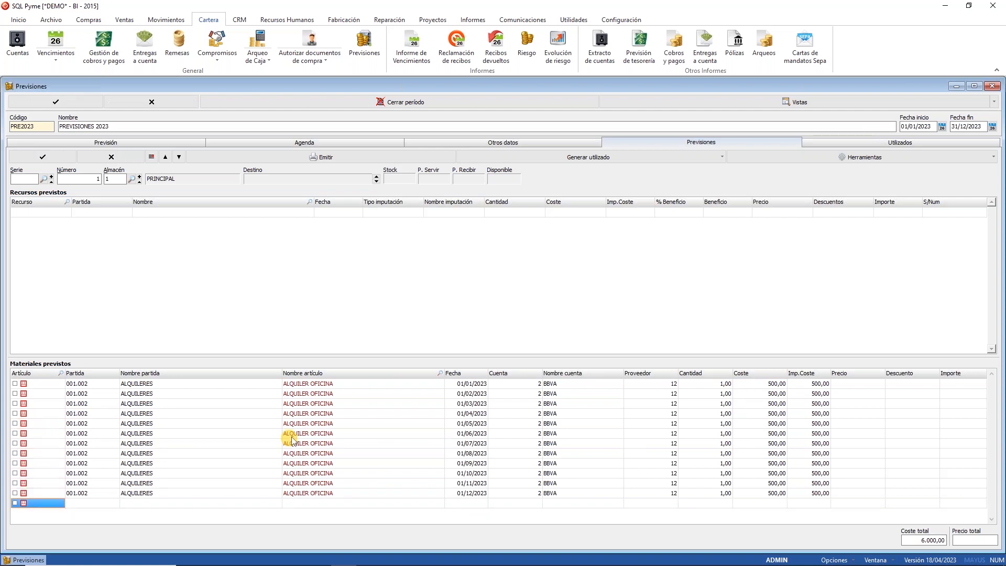
Step: Fill the new line with budget item 003.001 OFICINA, article NOMINA JUAN, date 01/01/2023
double_click(99, 504)
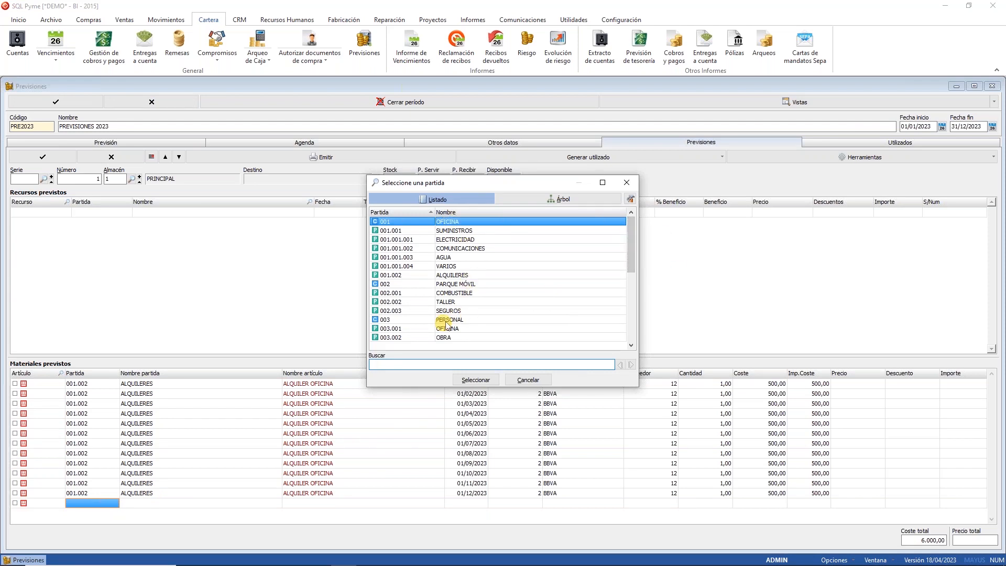
drag(631, 250, 630, 285)
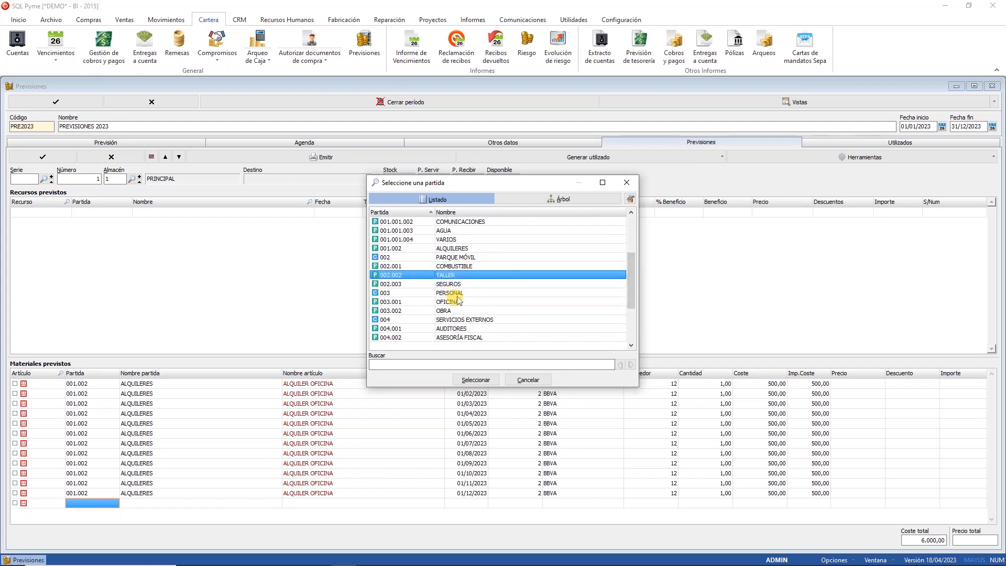
click(449, 301)
click(475, 380)
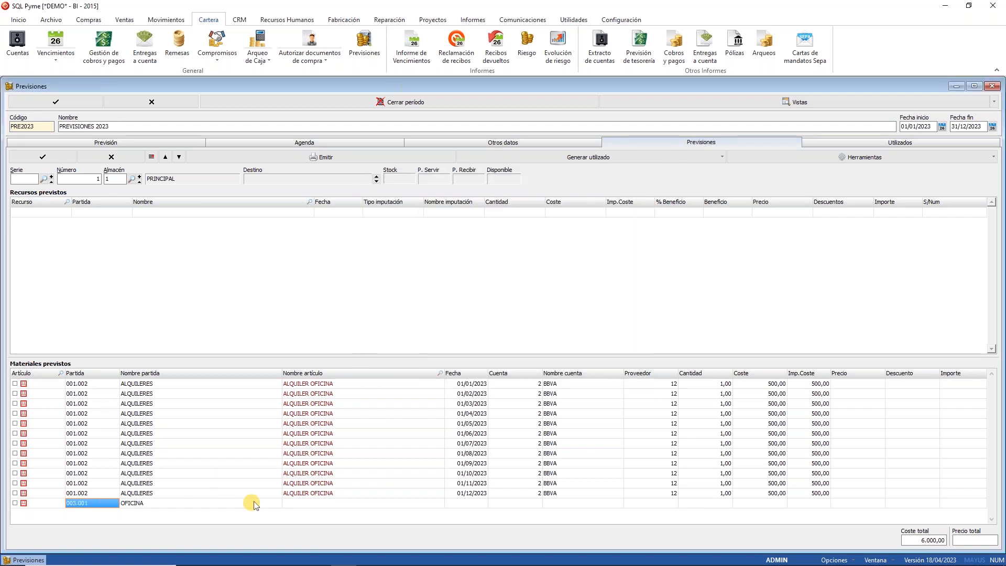
click(307, 502)
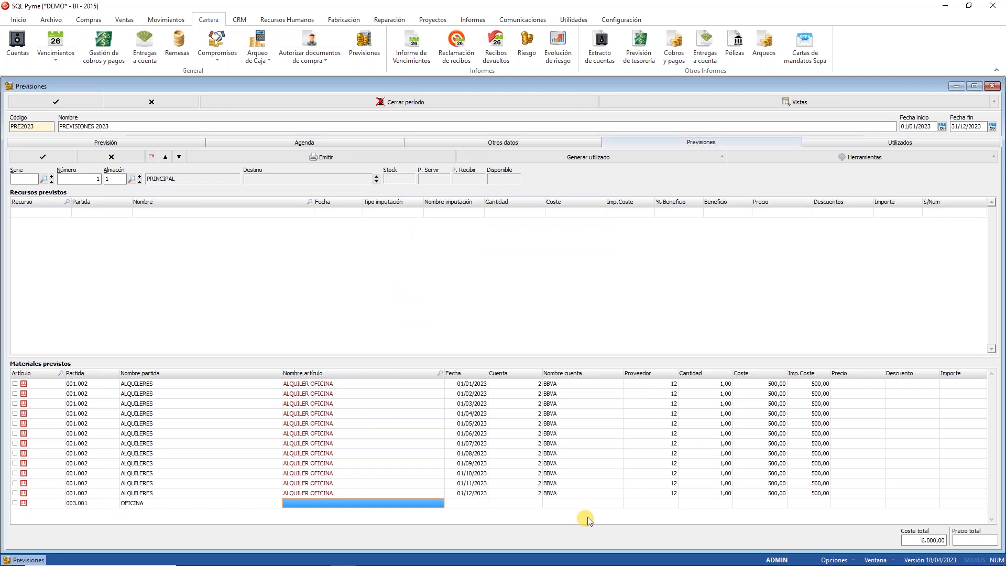
text(NOMINA JUAN)
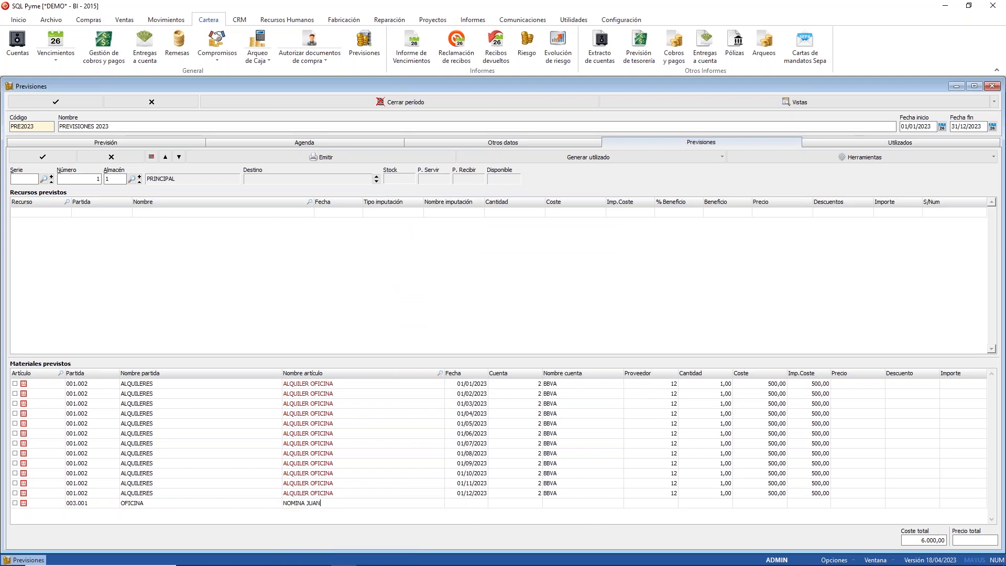
key(Return)
text(01/)
text(0101)
key(Return)
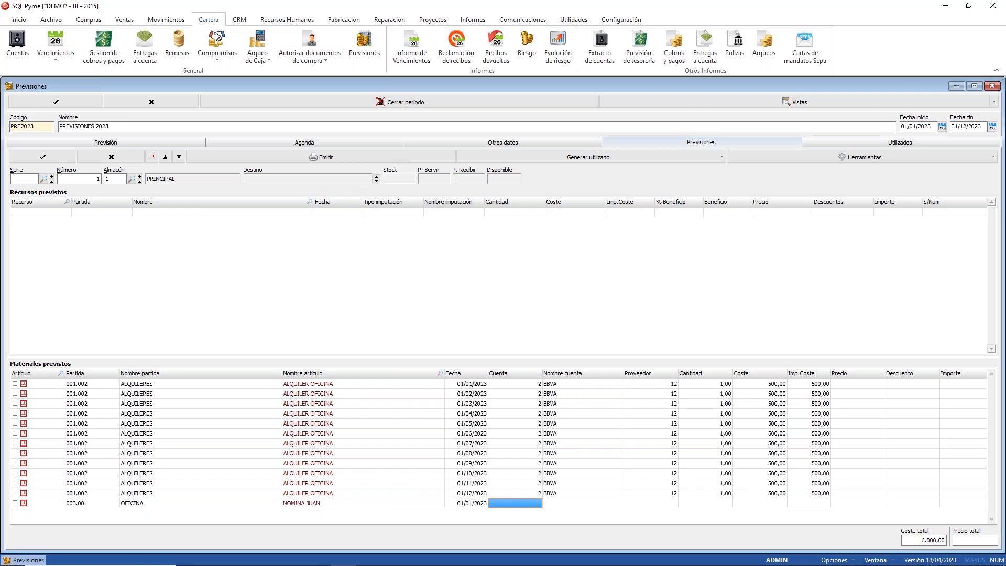
Step: Assign the 2 BBVA account, quantity 1 and cost 30.000,00 to the payroll line
double_click(528, 501)
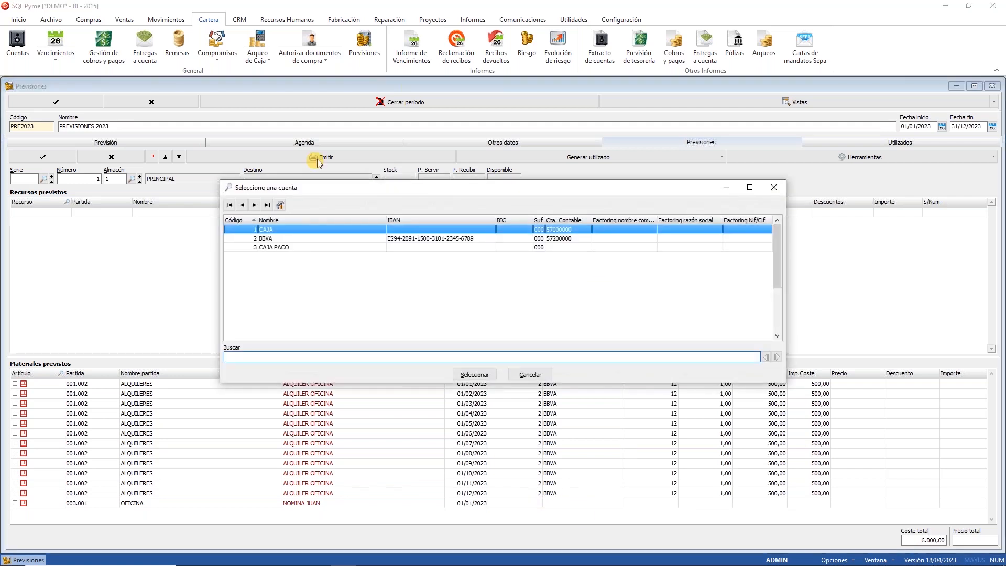
click(271, 239)
click(464, 376)
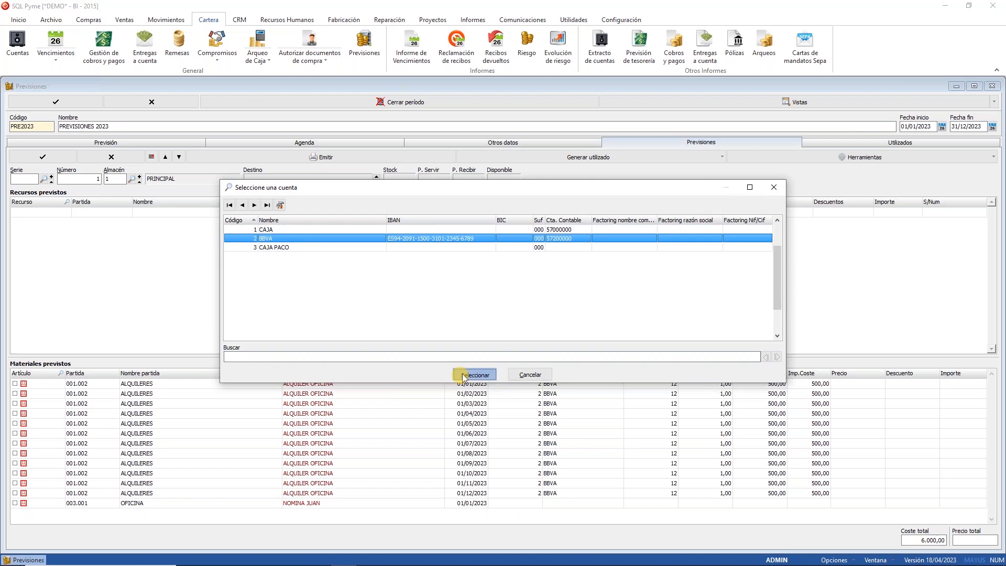
click(640, 503)
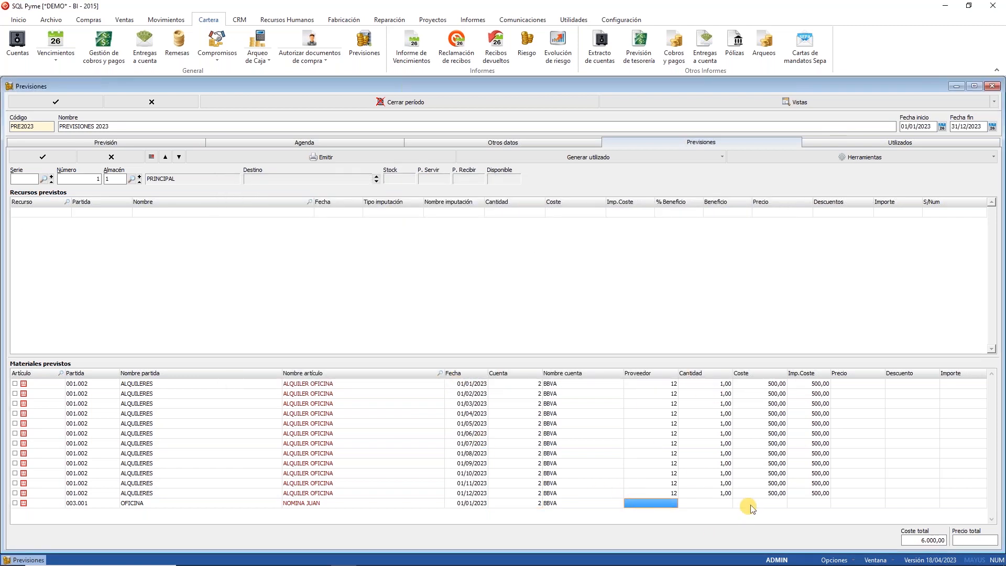
click(716, 506)
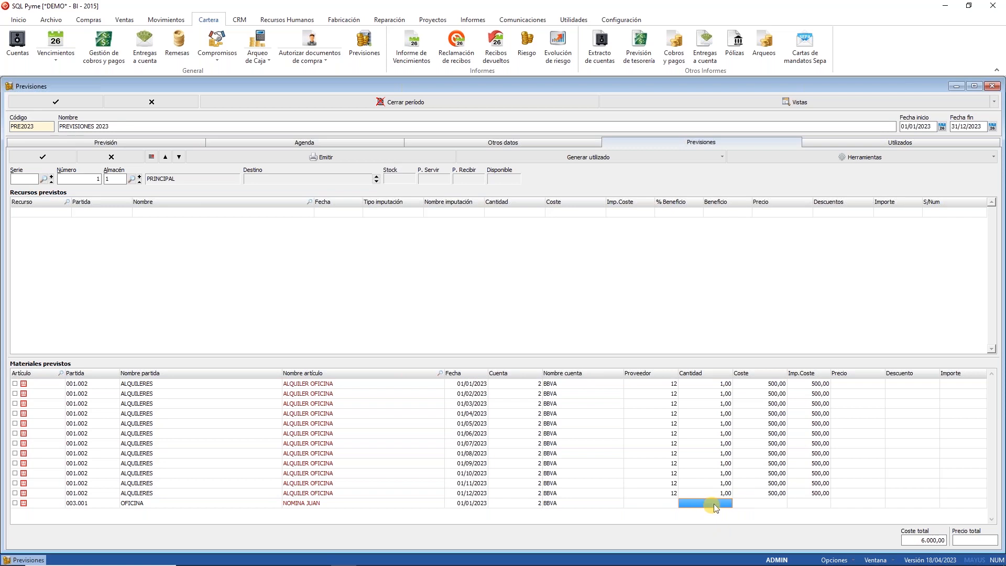
text(1)
key(Tab)
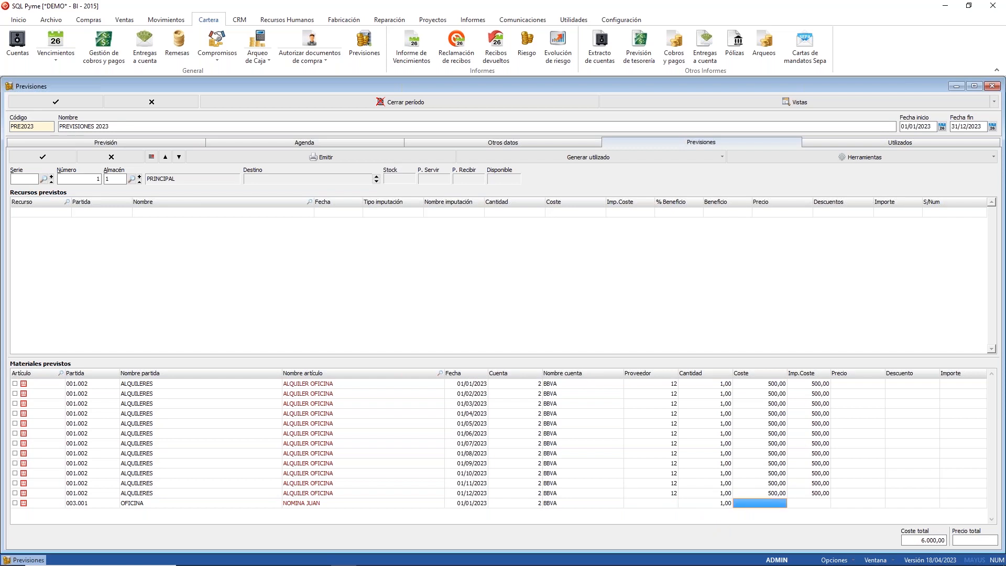
text(30)
key(Tab)
Step: Confirm the payroll line and save the PRE2023 forecast
click(37, 158)
click(82, 103)
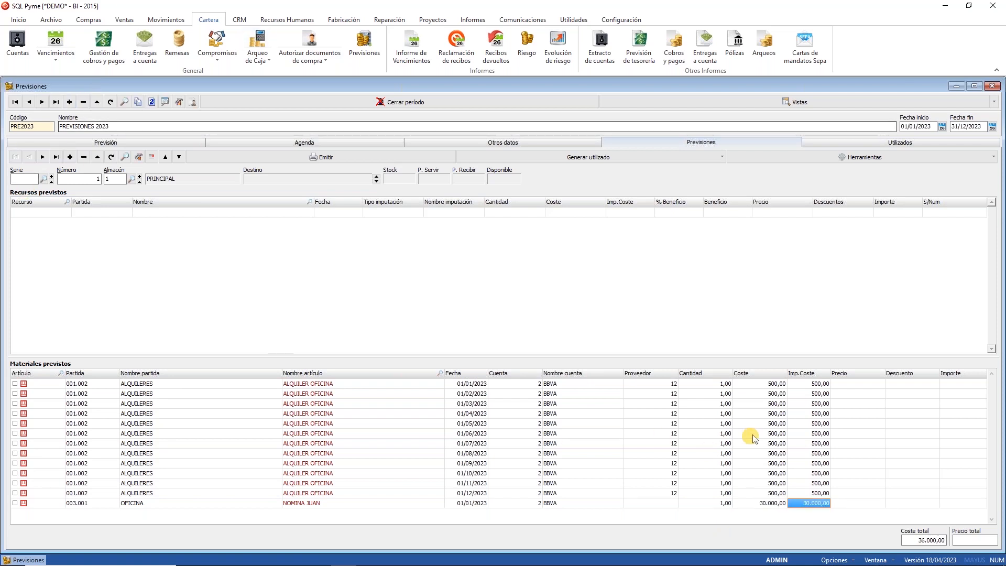
click(774, 503)
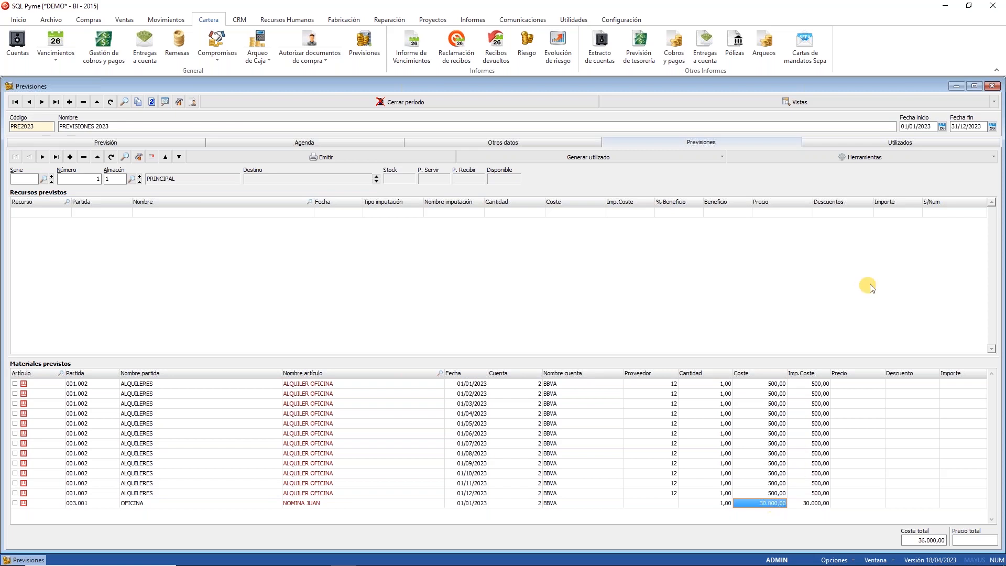
Step: Select the NOMINA JUAN line and launch Generar previsiones from the Herramientas list
click(991, 157)
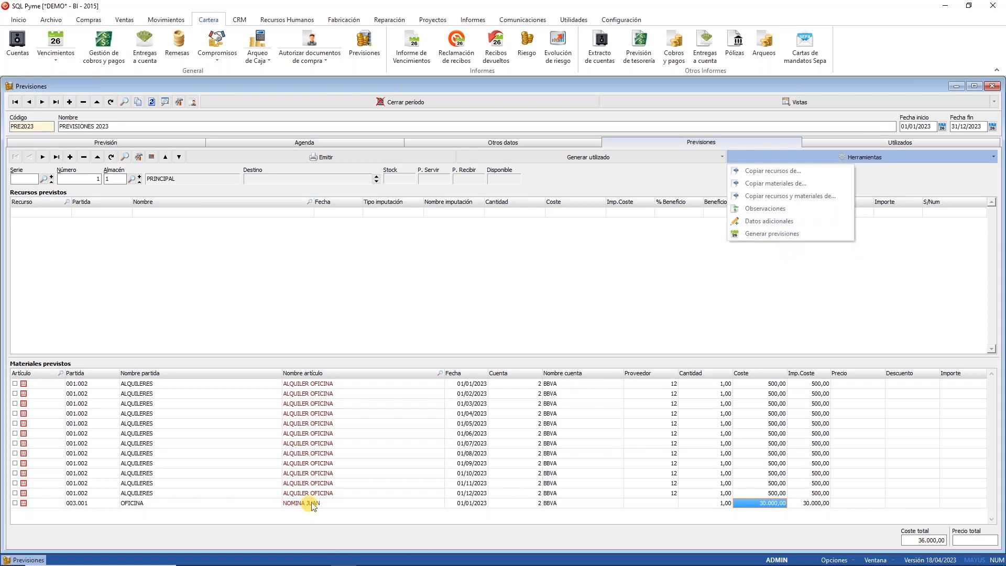
click(257, 505)
click(225, 504)
click(297, 506)
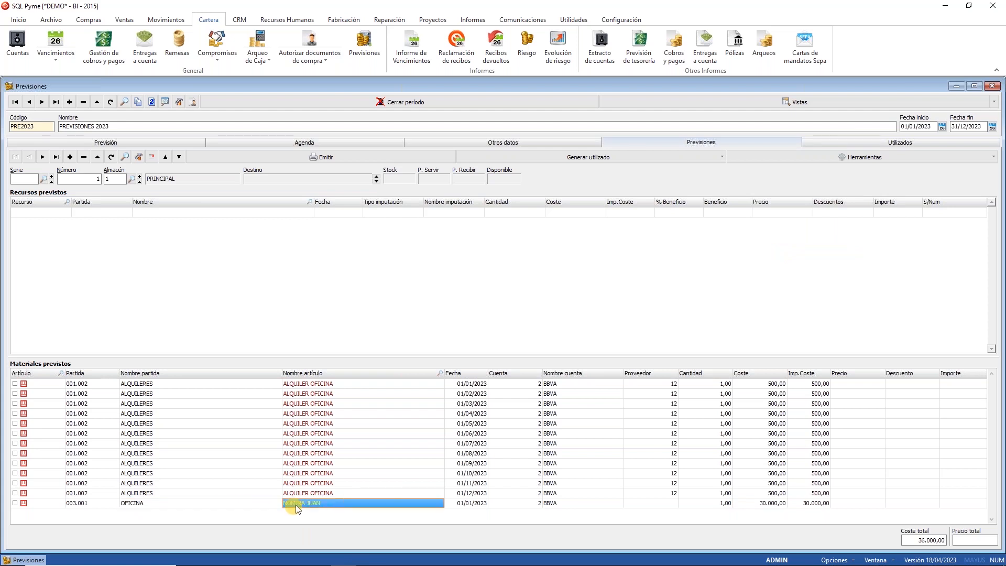
click(766, 155)
click(771, 233)
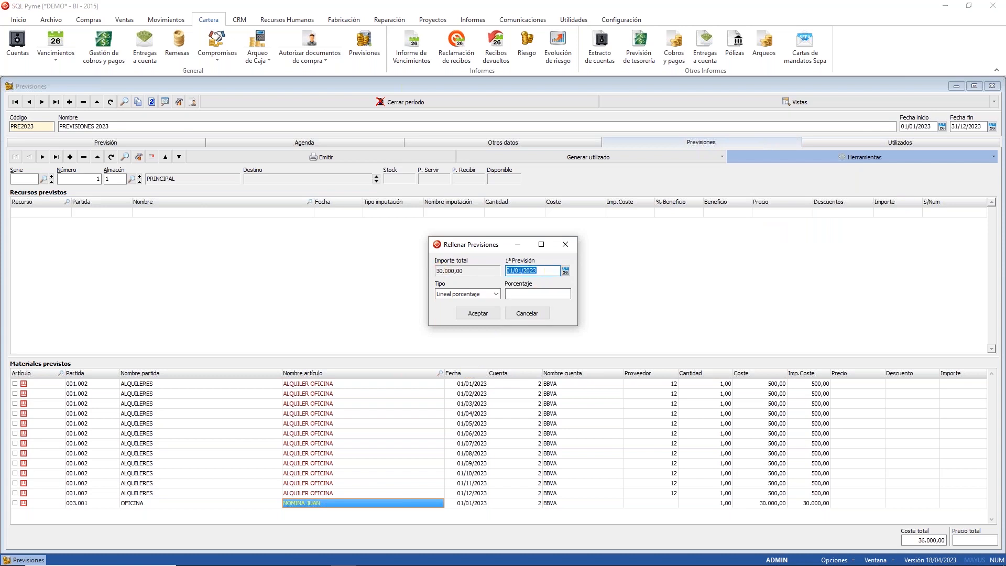
Step: Spread the payroll cost as Lineal meses over 12 months to generate the forecasts
click(466, 294)
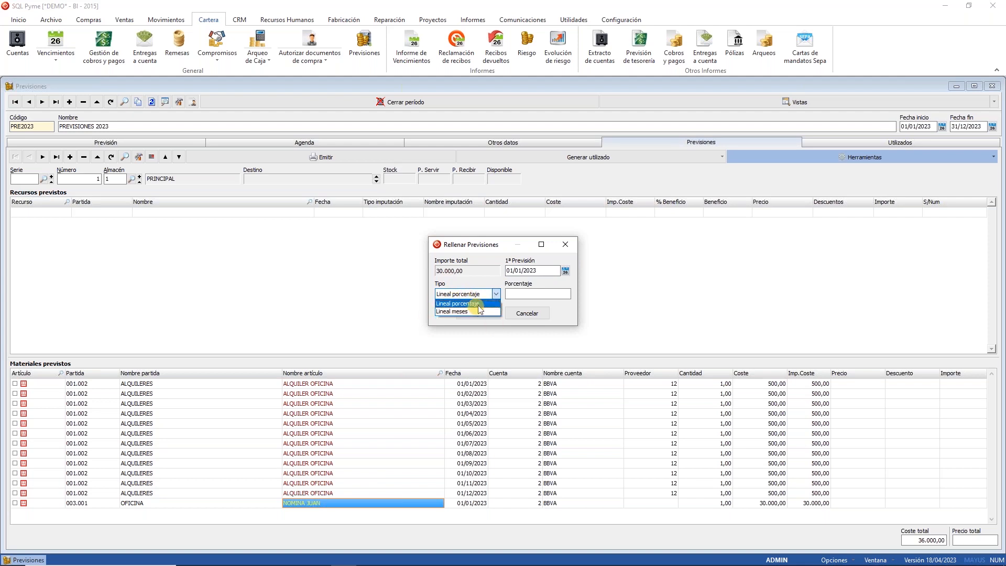
click(462, 311)
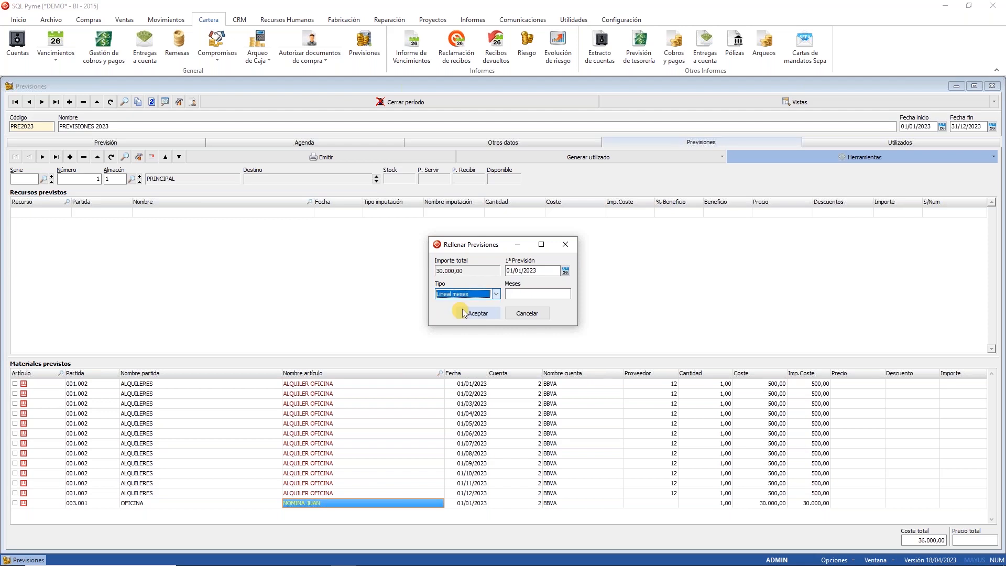
click(524, 293)
text(12)
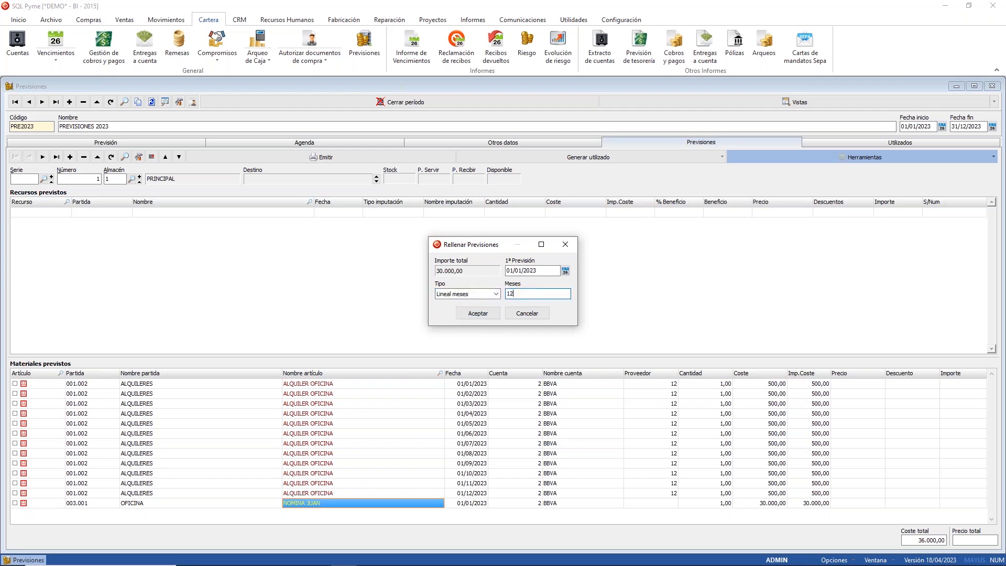
click(489, 312)
Step: Check the January to December 2.500,00 payroll forecasts, save them, and view Utilizados
scroll(410, 449, down, 1)
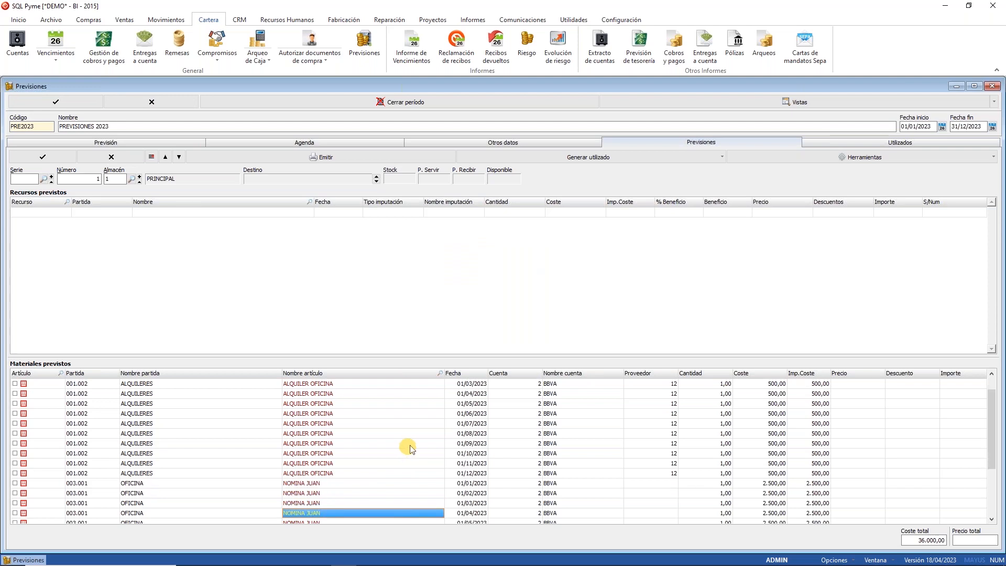
click(761, 485)
key(Down)
key(Down)
key(Down)
key(Down)
key(Down)
key(Down)
key(Down)
key(Down)
key(Down)
key(Down)
key(Down)
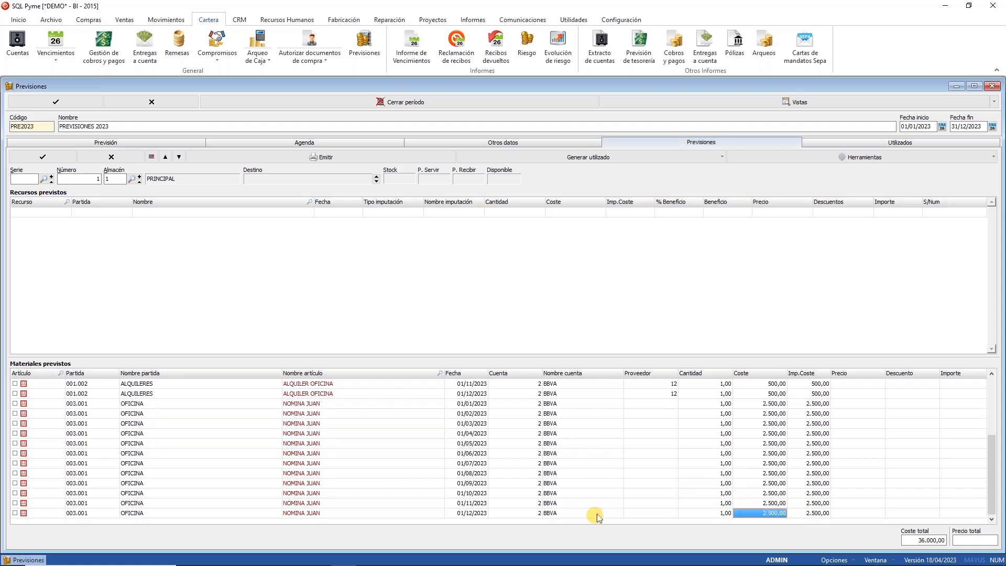
click(370, 502)
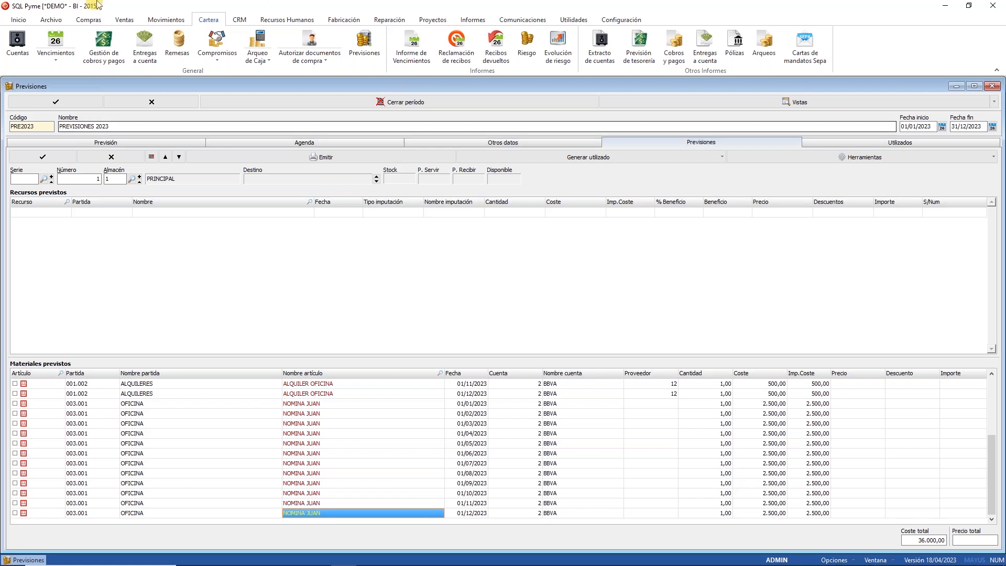
click(44, 153)
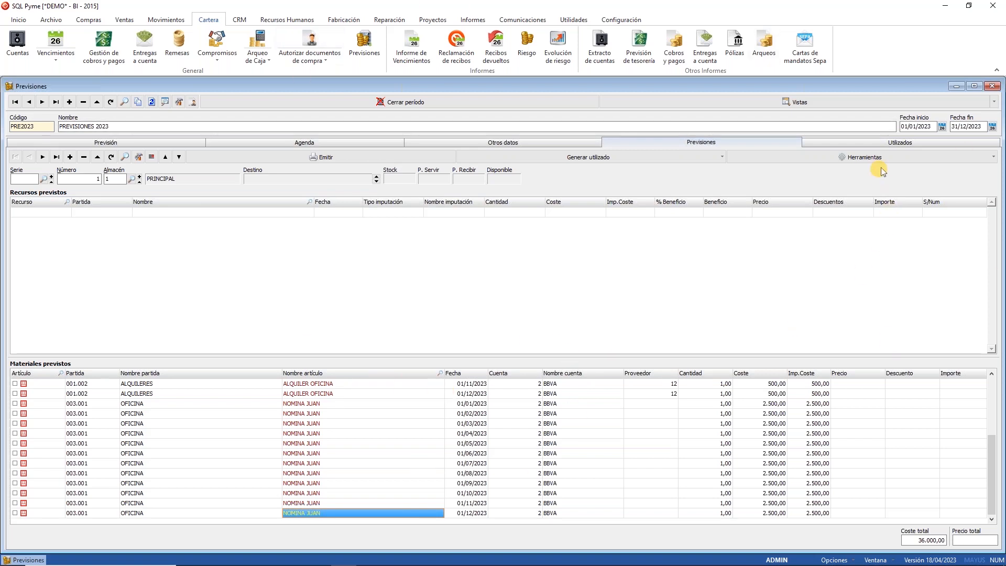
click(873, 139)
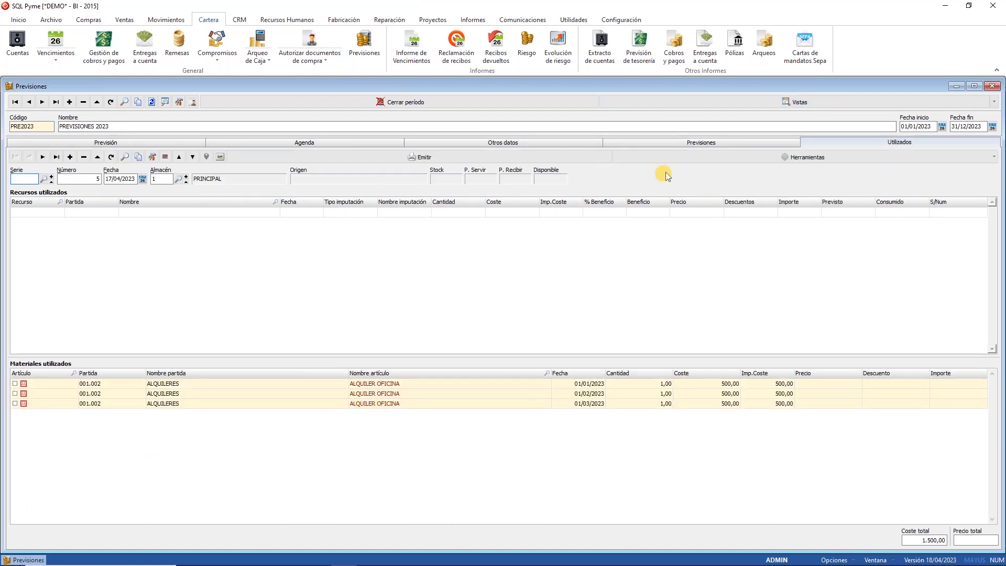
Step: Select the 01/01/2023 NOMINA forecast line on the Previsiones page
click(674, 147)
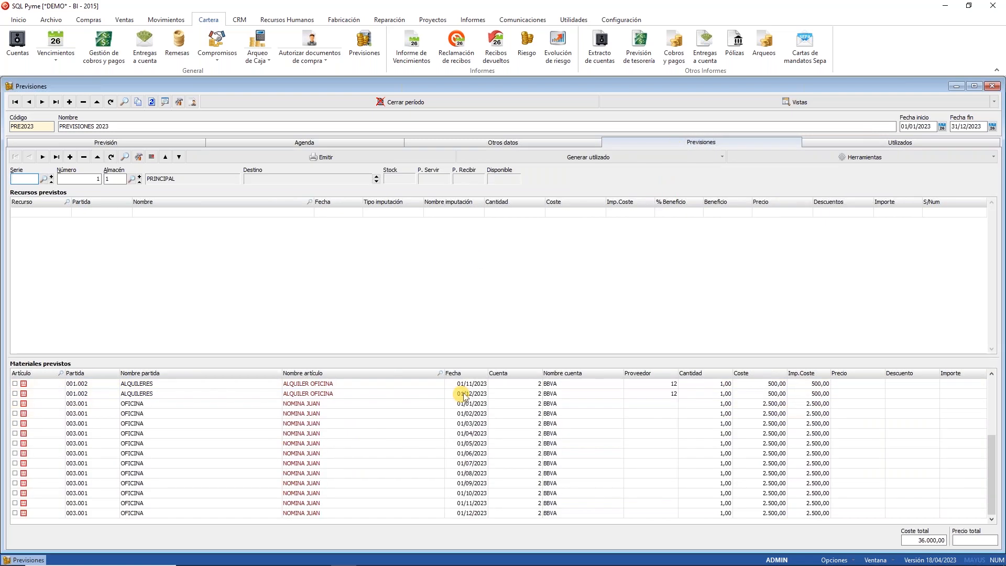
click(332, 409)
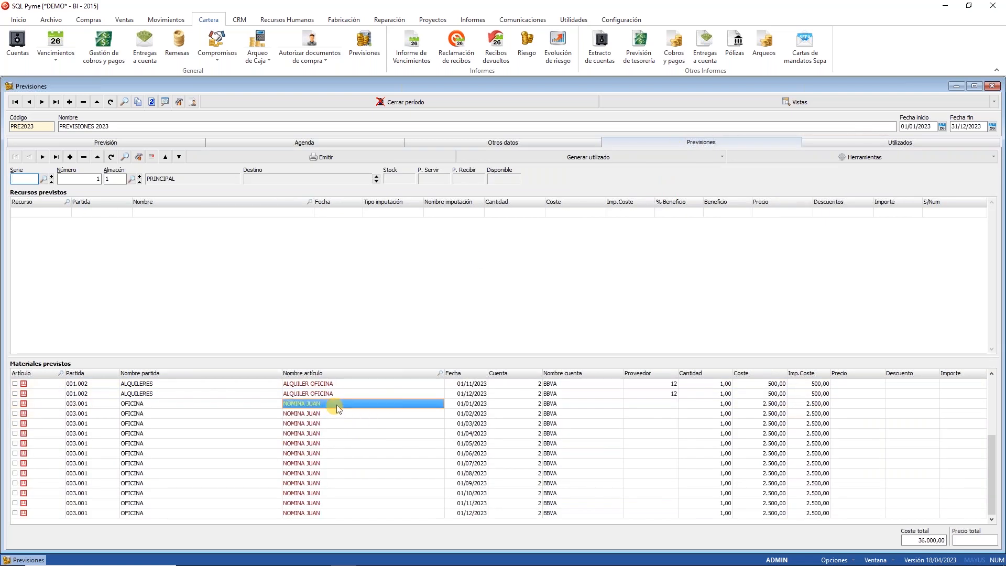
click(898, 142)
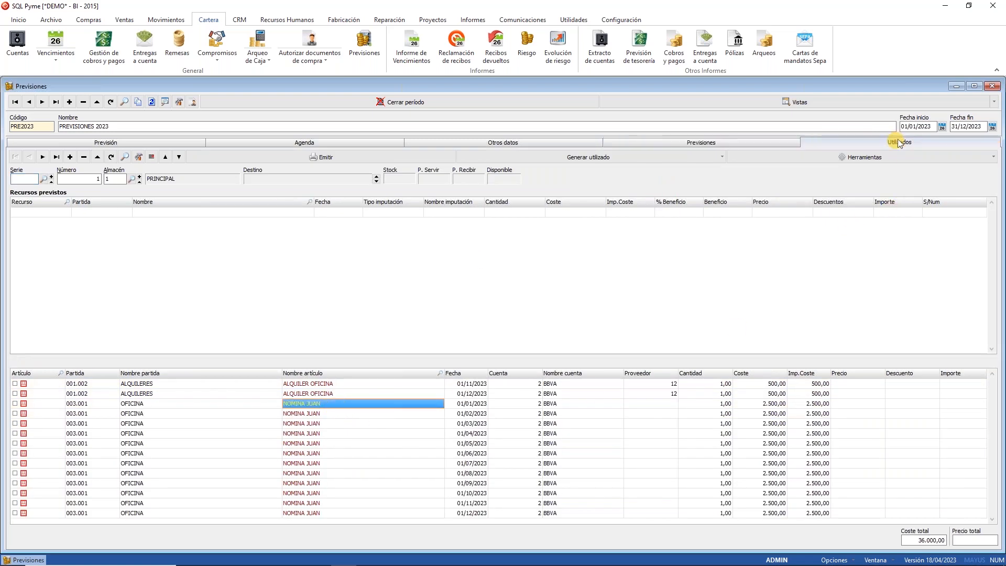
click(725, 141)
click(305, 405)
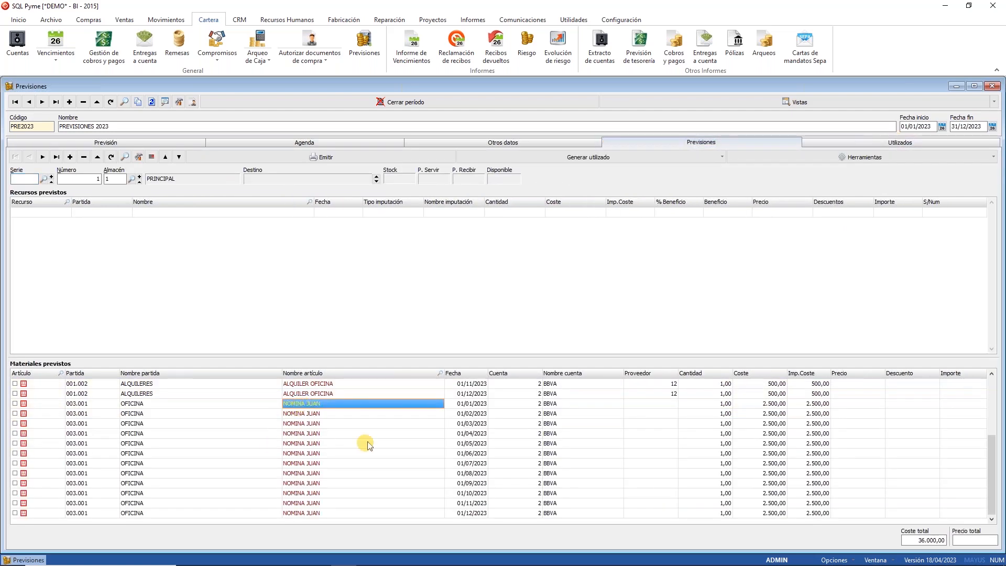
Step: Generate used items from the selected forecast into document 5 and inspect the new OFICINA line
click(654, 158)
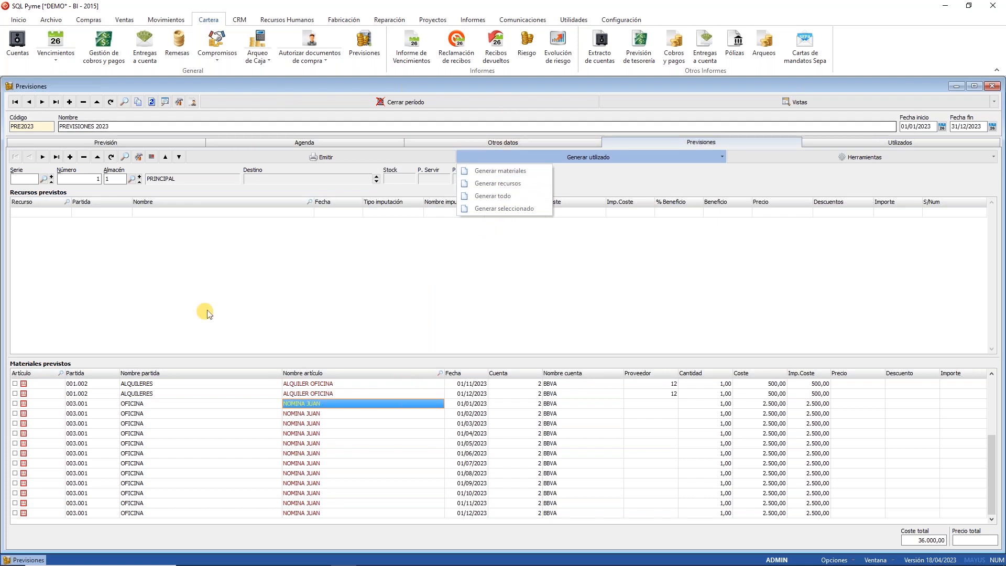
click(495, 209)
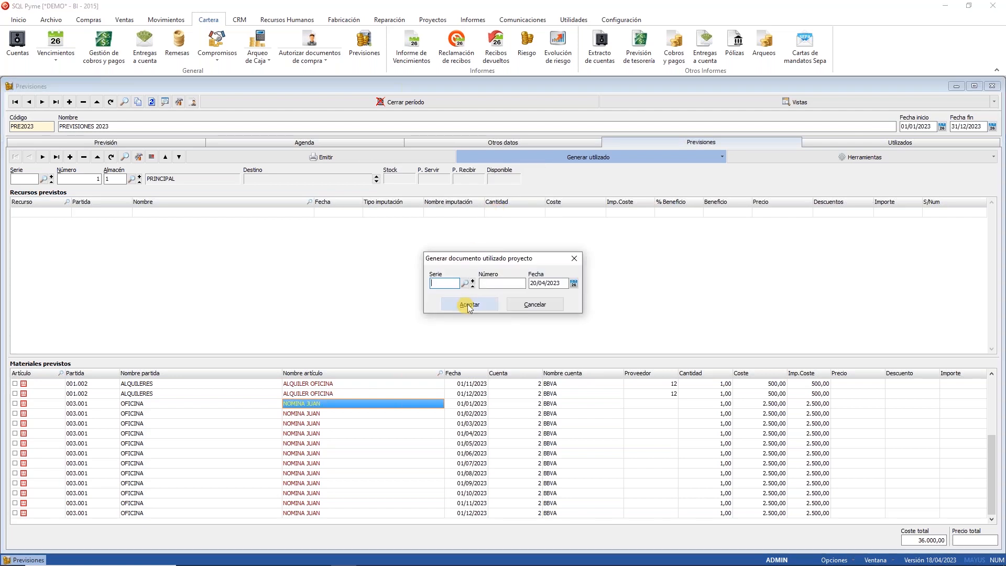
click(467, 303)
click(503, 301)
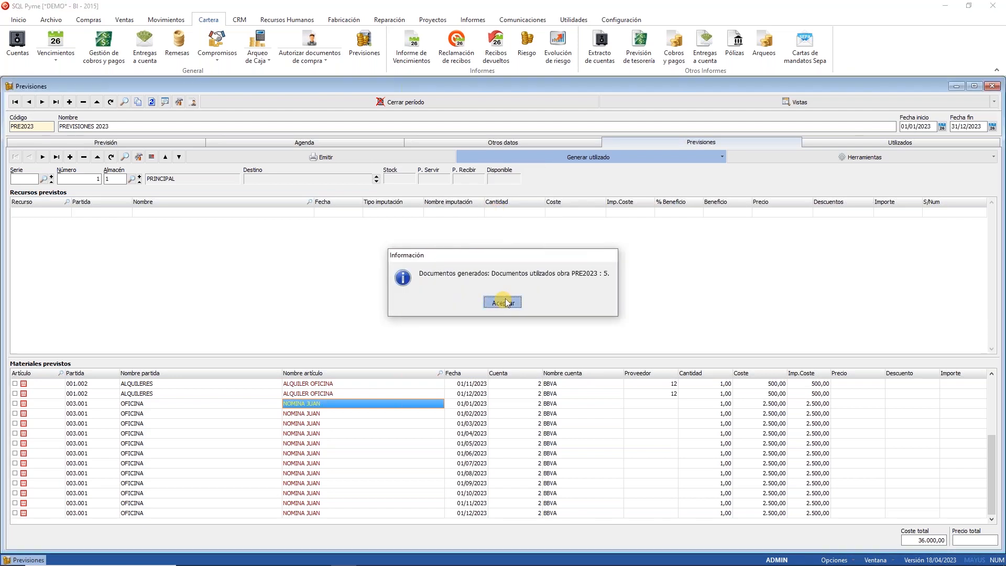
click(844, 141)
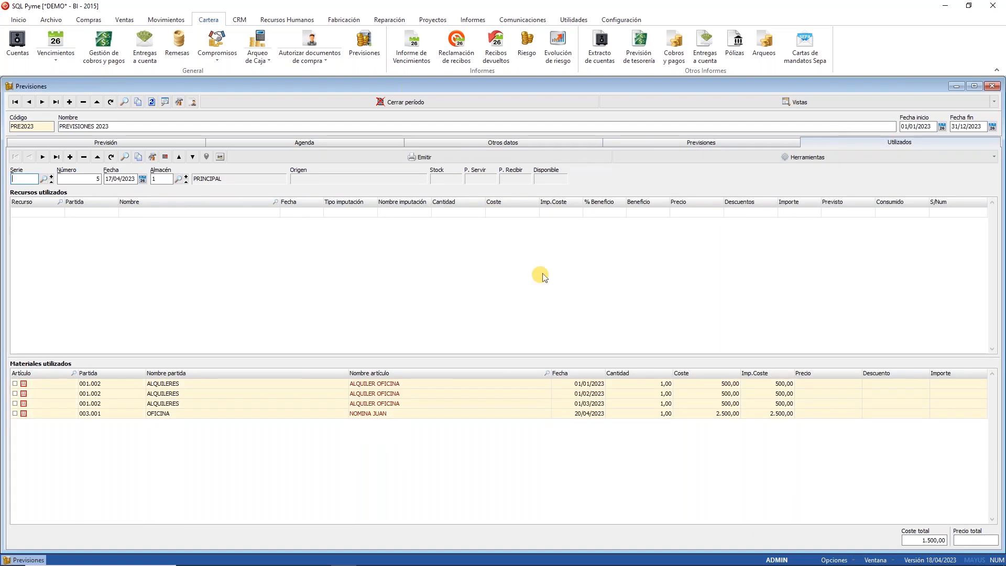
click(343, 414)
mouse_move(368, 564)
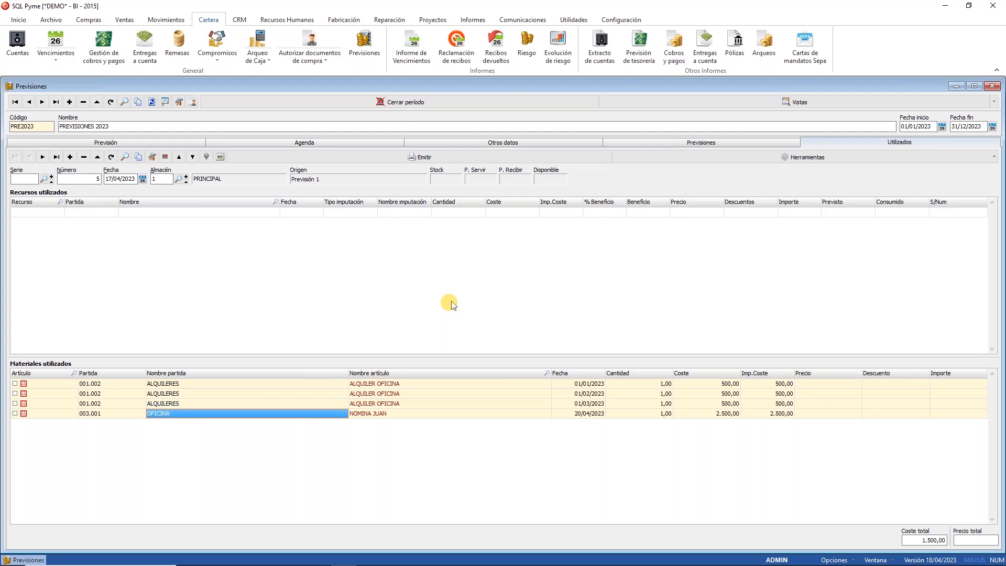
Step: Run the 'Previsión saldo desde fecha con previsiones' treasury report from 20/04/2023
click(992, 86)
click(639, 47)
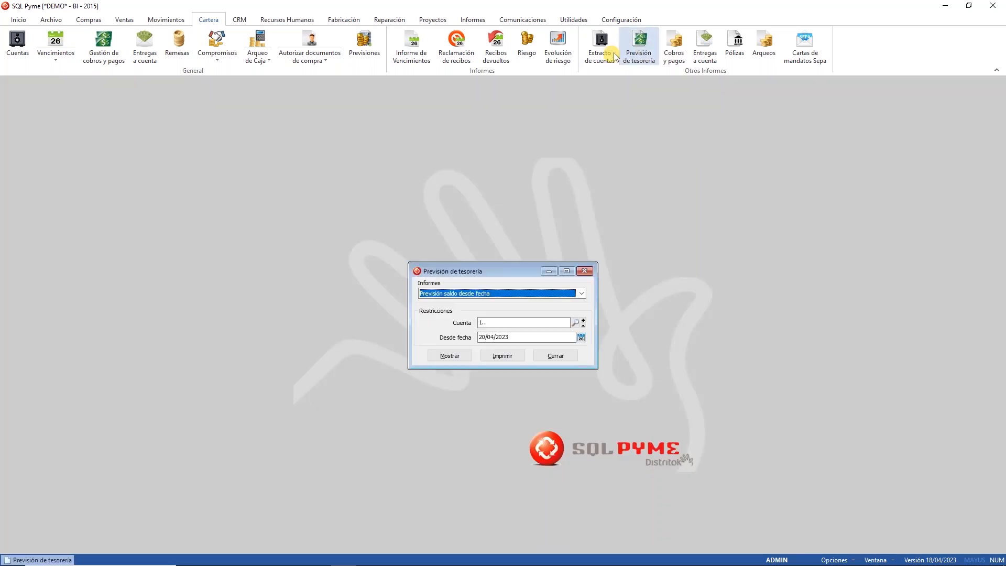
click(480, 294)
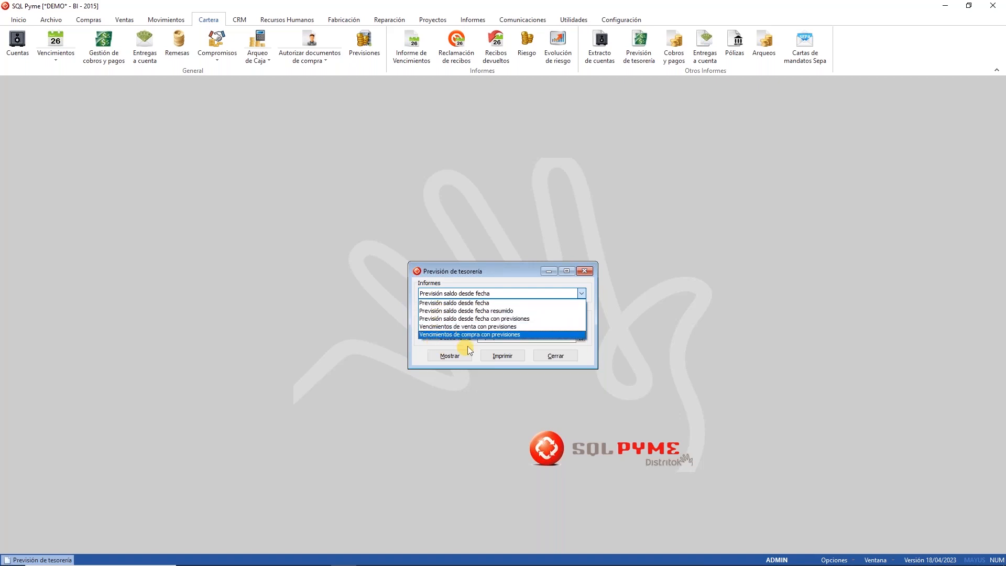
click(432, 319)
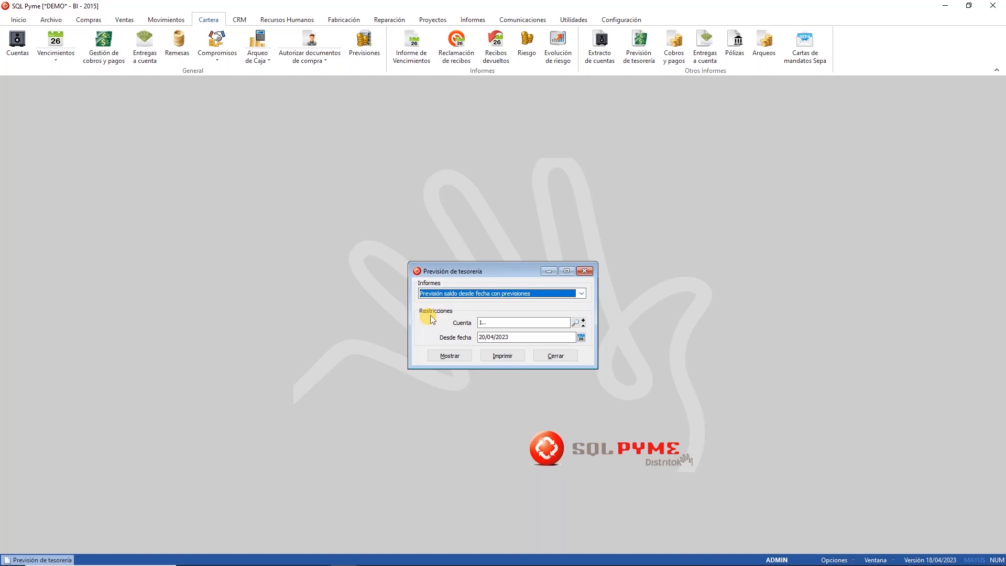
click(457, 355)
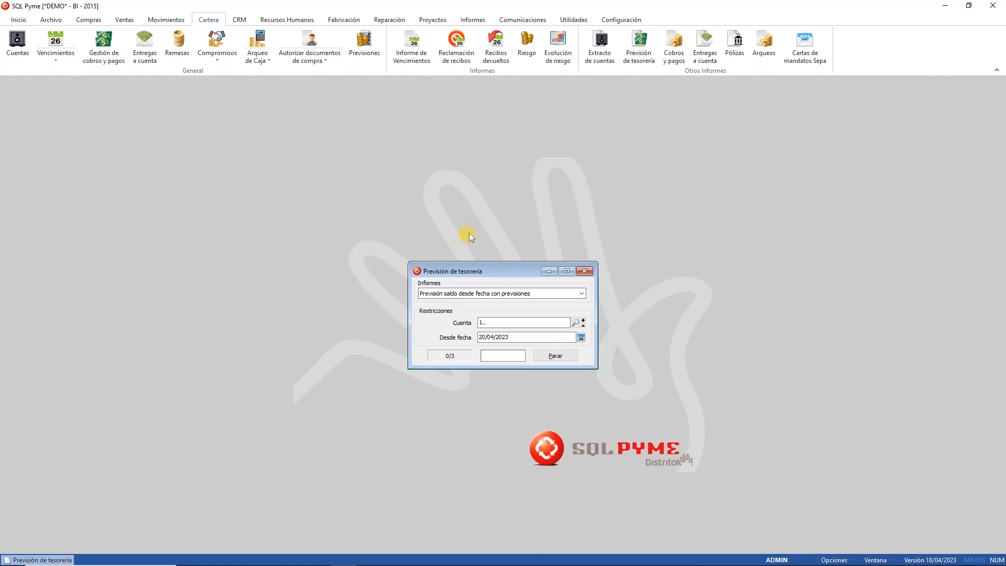
Step: Review the BBVA account balance projection, then close the preview
scroll(454, 304, down, 5)
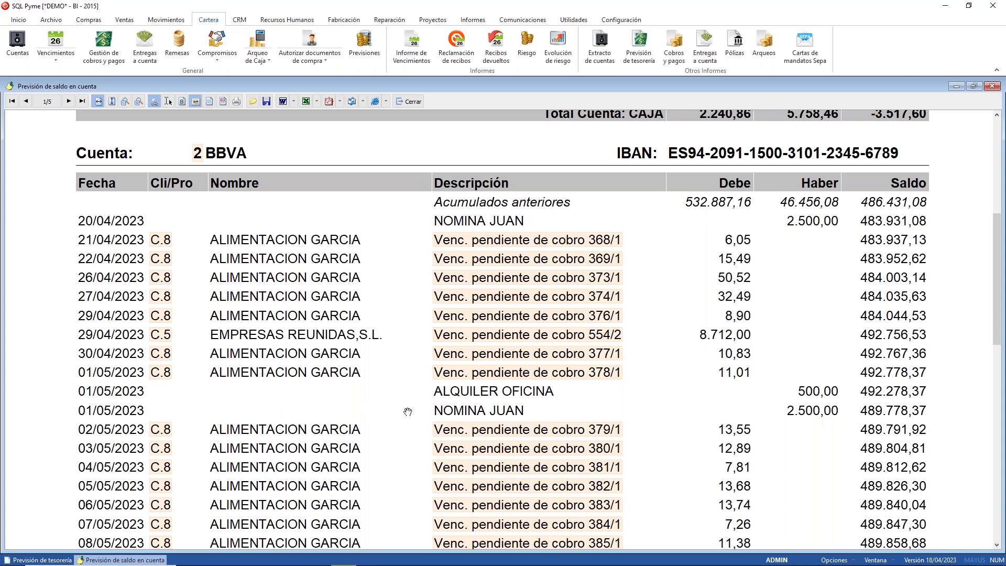
scroll(672, 404, down, 3)
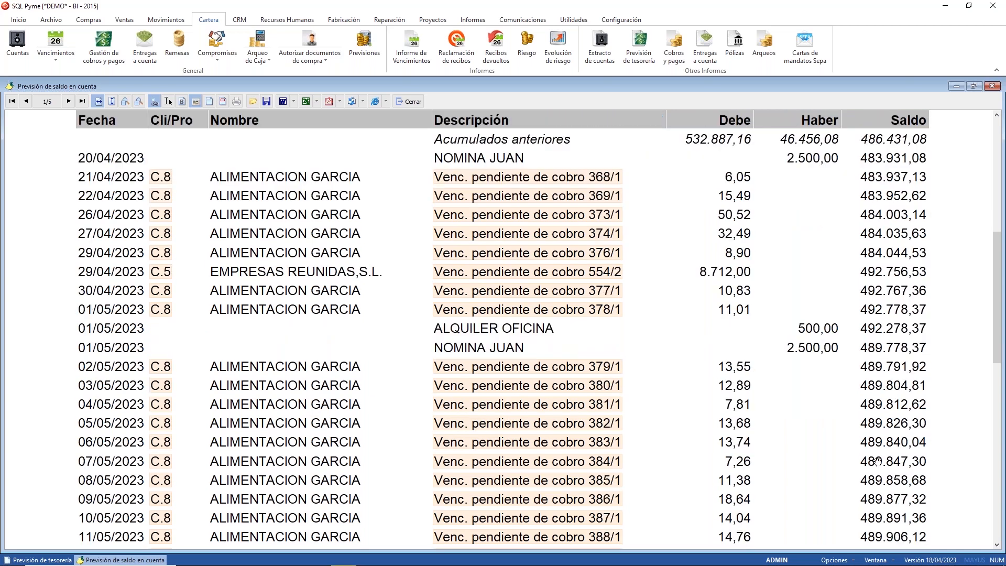
scroll(878, 460, down, 6)
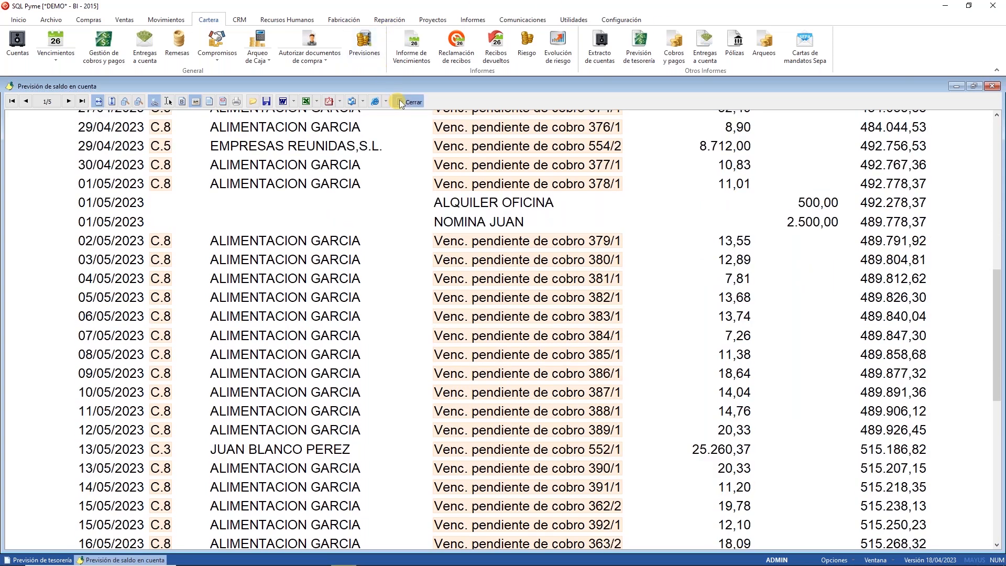
click(399, 101)
click(560, 294)
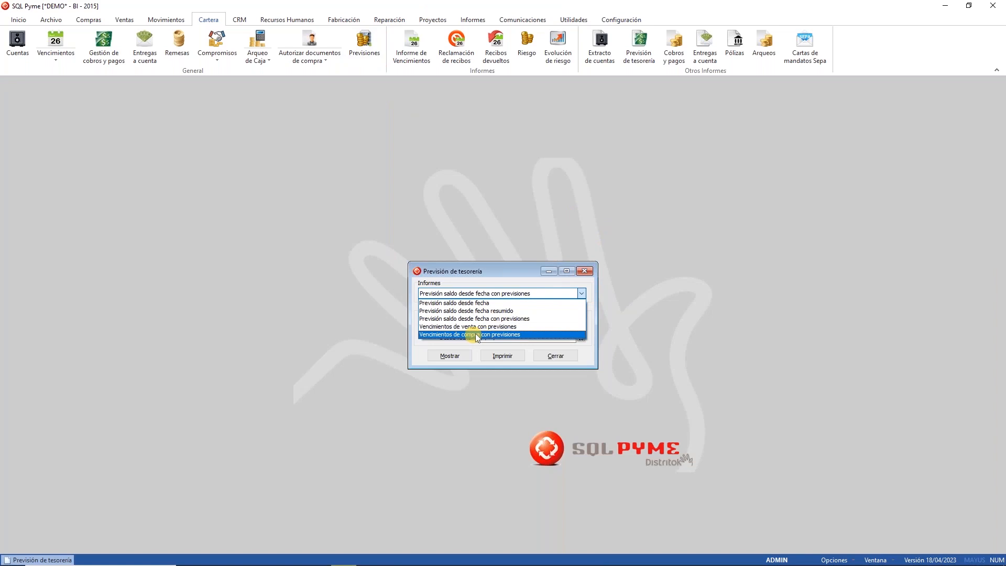
Step: Preview 'Vencimientos de compra con previsiones' with Pagados toggled, then close the preview and dialog
click(477, 334)
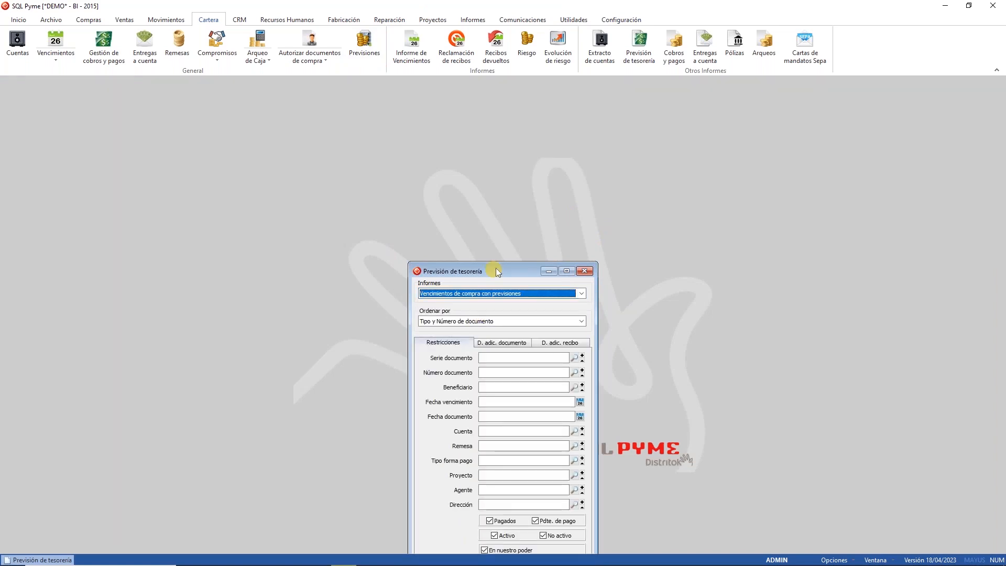
drag(499, 272, 530, 142)
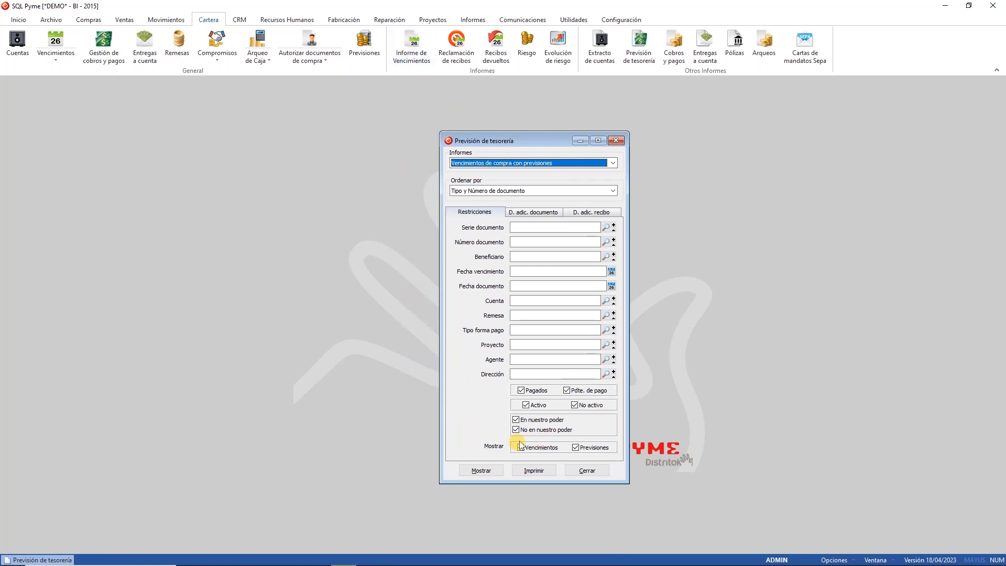
click(534, 391)
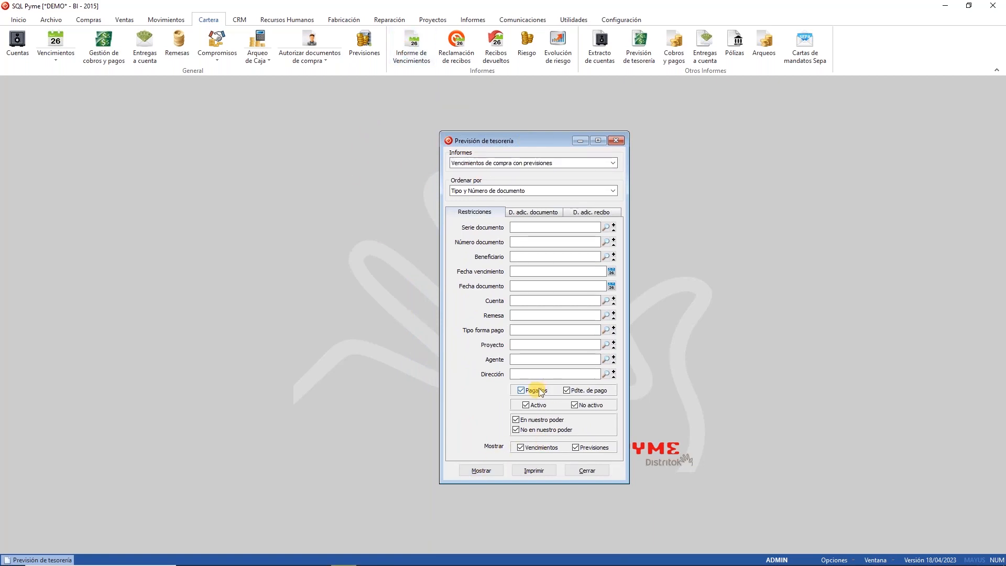
click(486, 471)
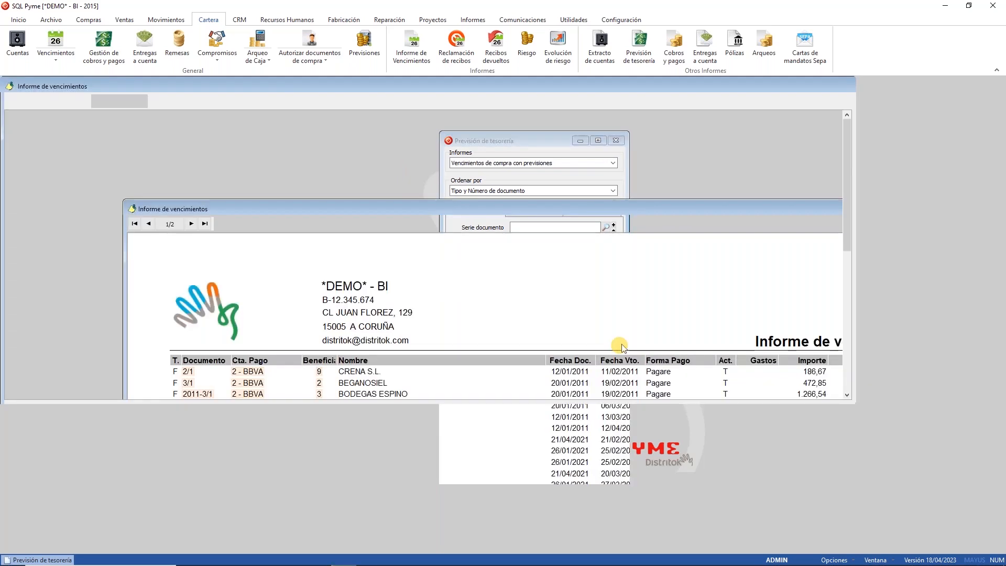
scroll(323, 273, down, 2)
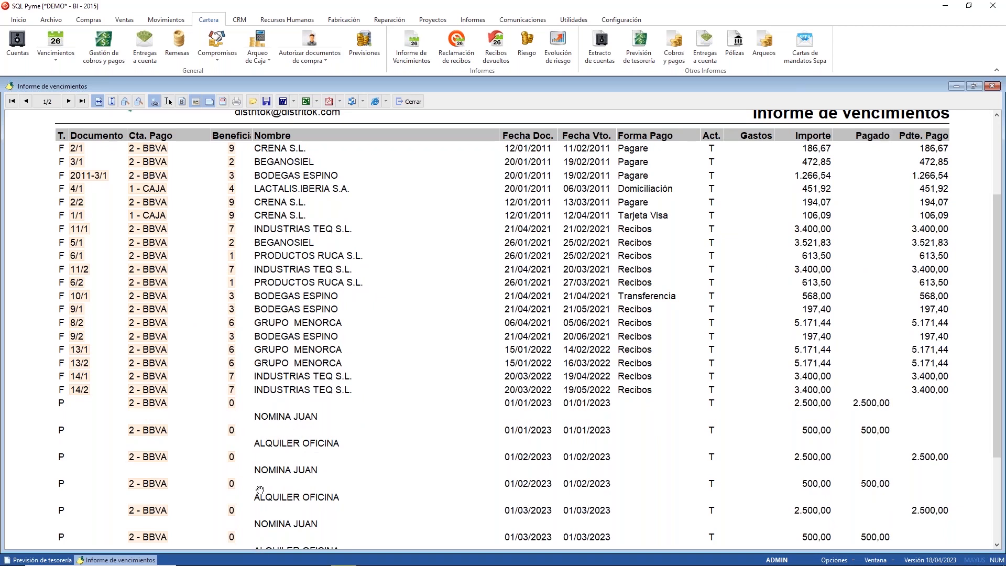
click(408, 101)
click(585, 469)
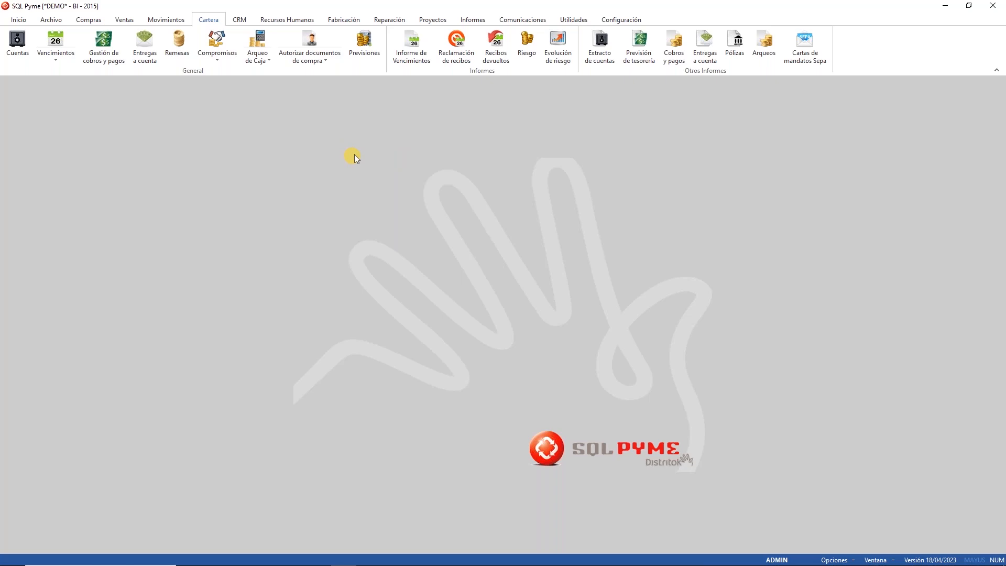
click(368, 44)
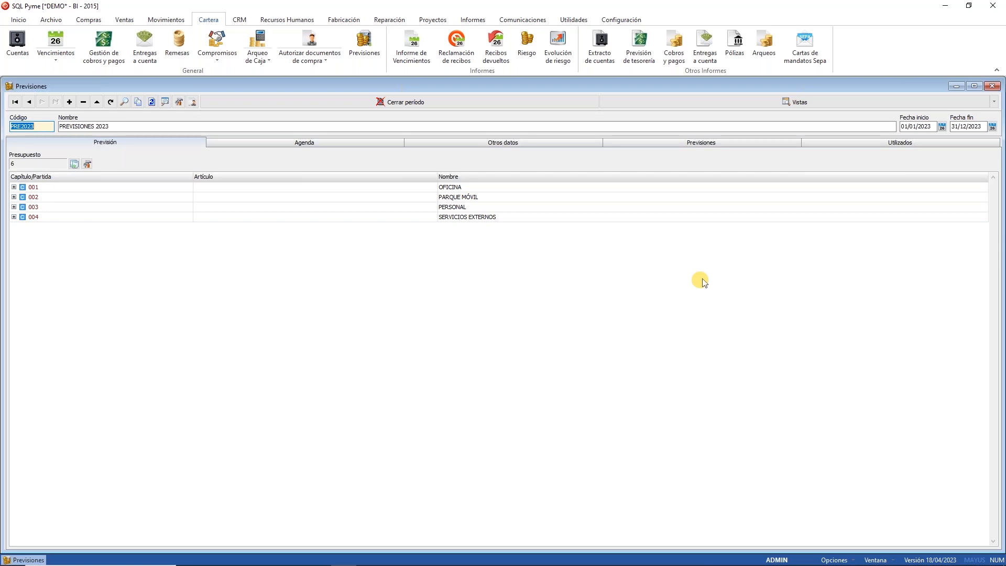
click(992, 86)
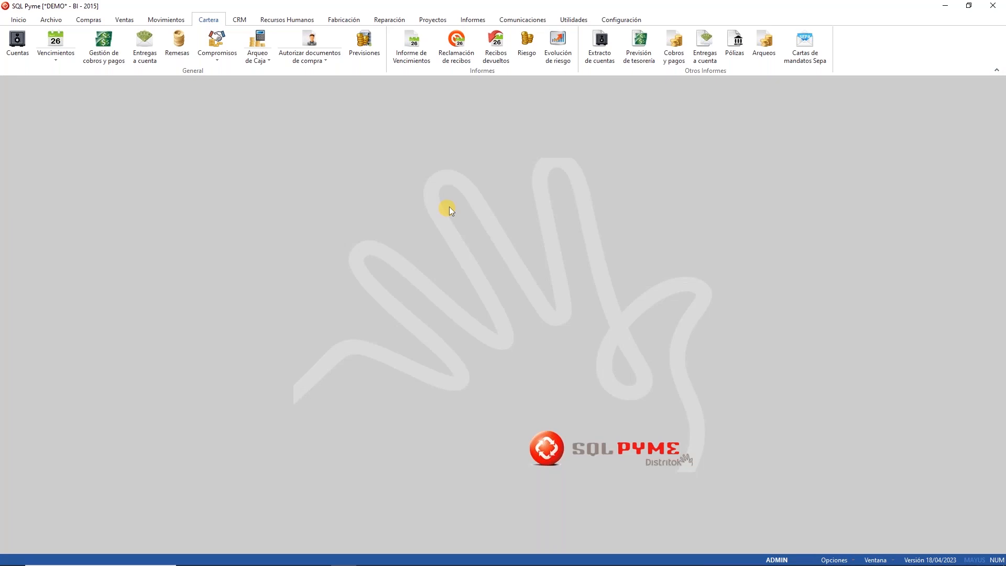
Step: Open item 00-001's Almacén stock, check the PRINCIPAL location cell, and close the item
click(53, 20)
click(87, 40)
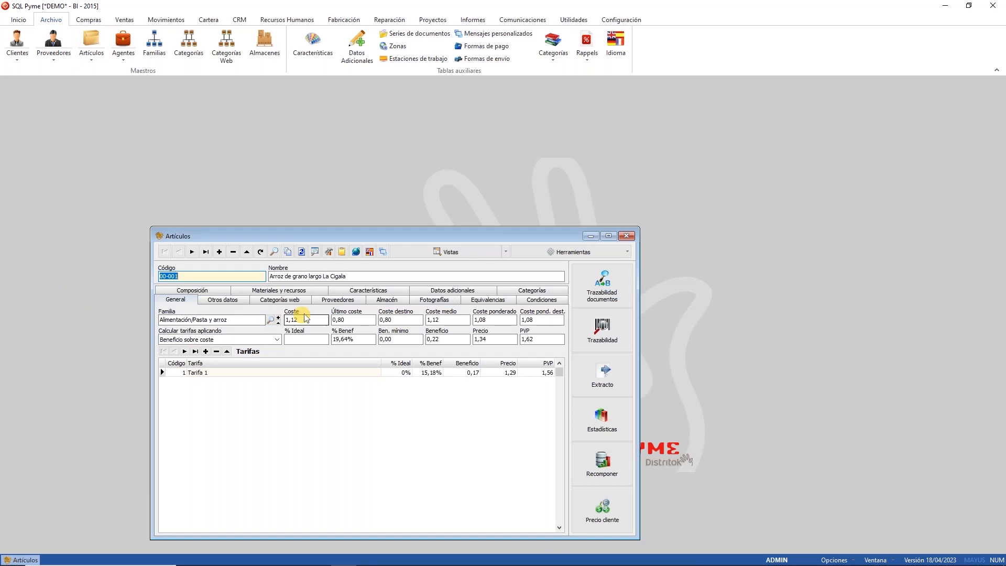
click(393, 301)
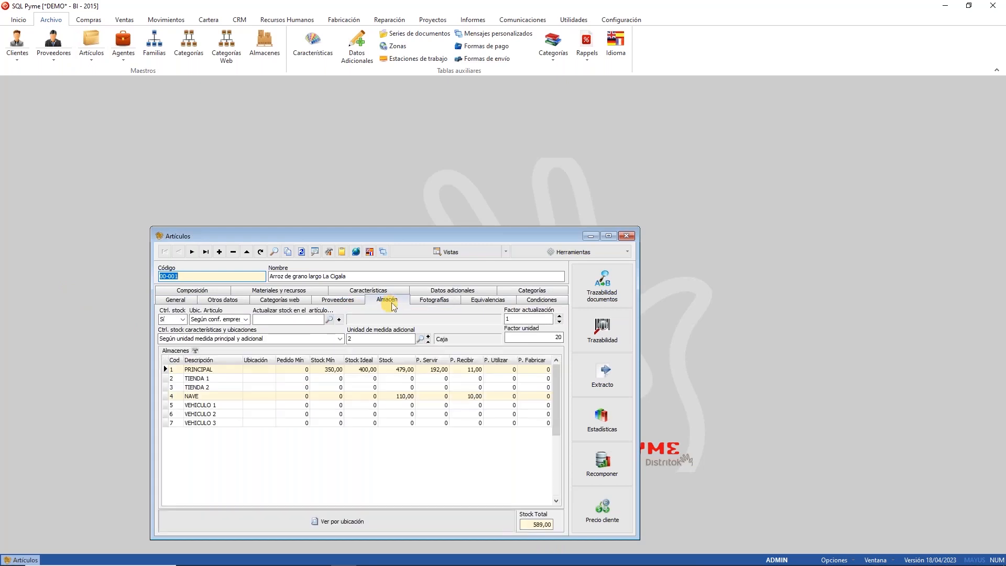
click(259, 368)
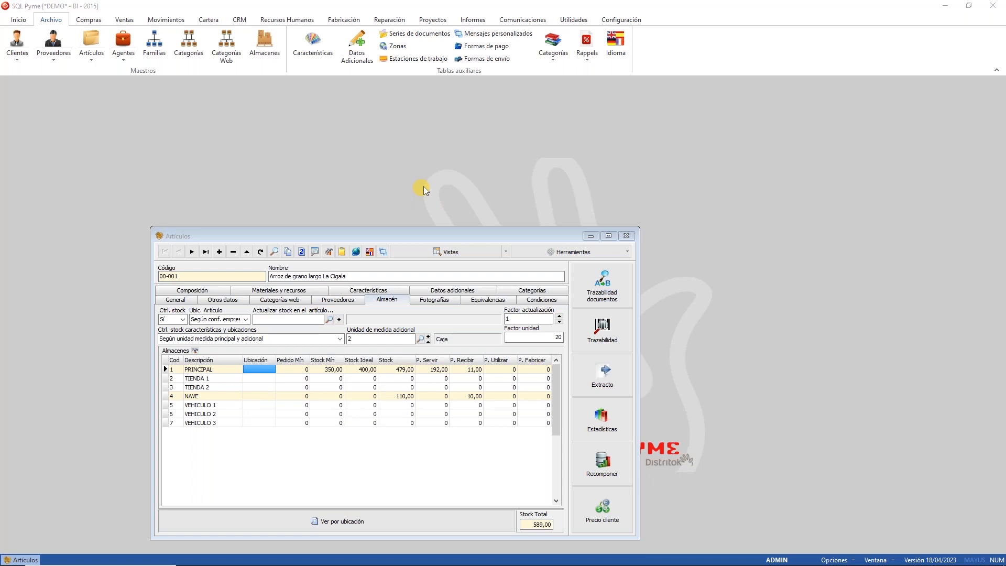
click(627, 237)
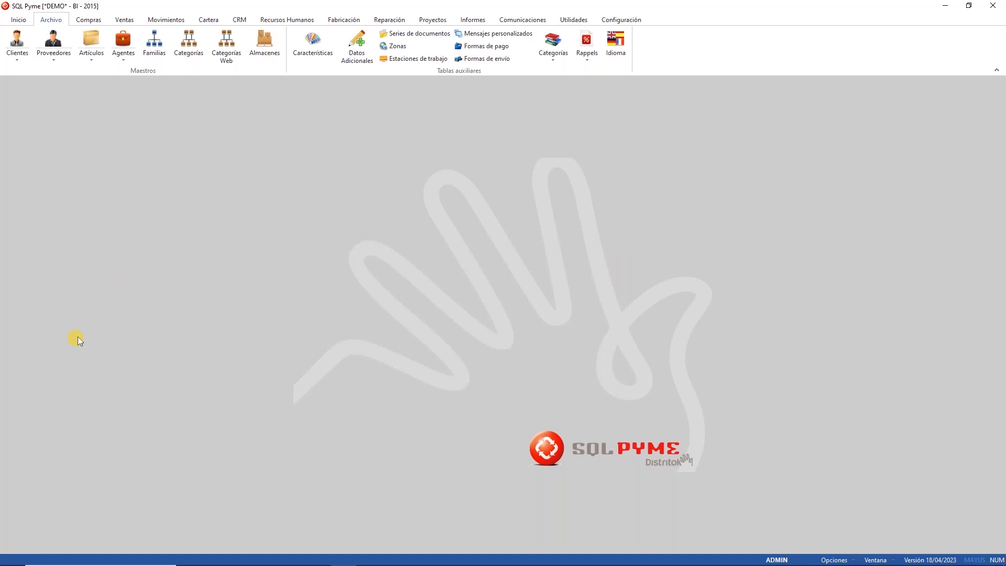
click(266, 50)
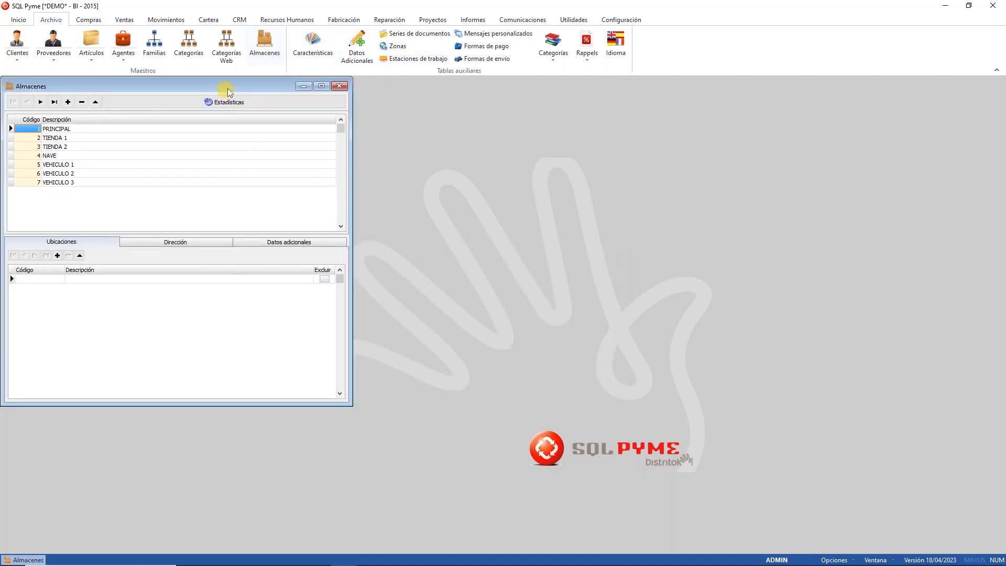
drag(233, 87, 378, 150)
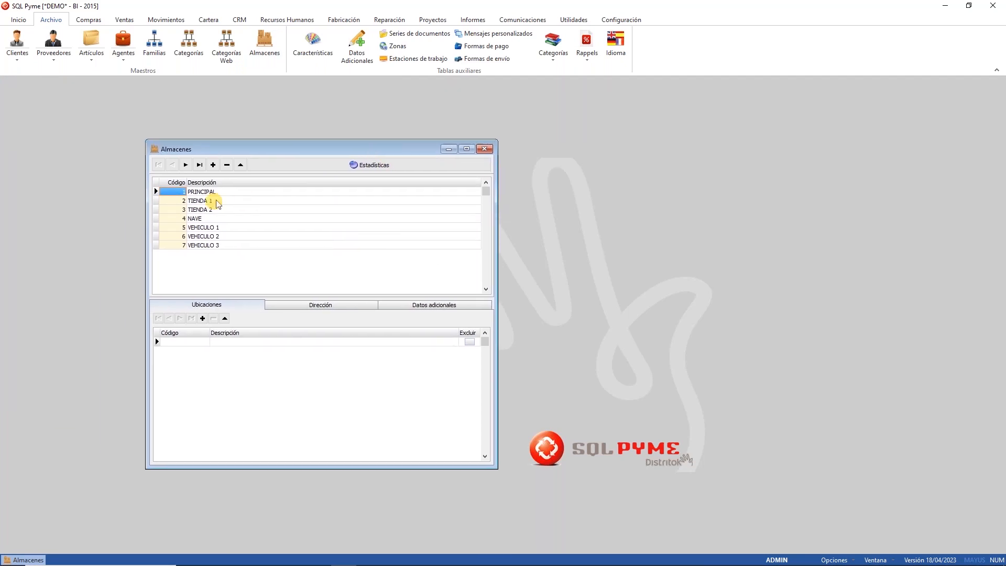
click(193, 219)
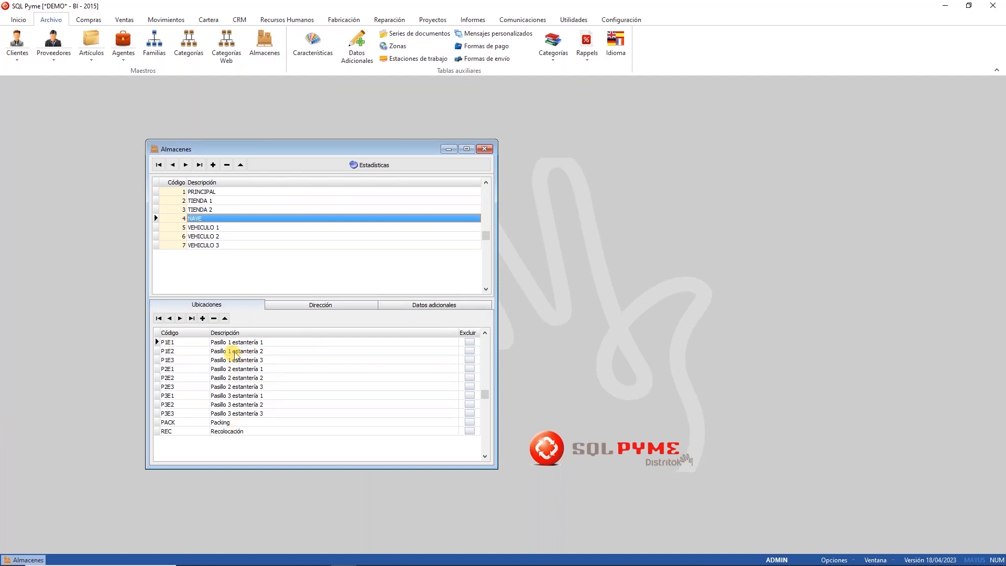
click(197, 360)
click(191, 387)
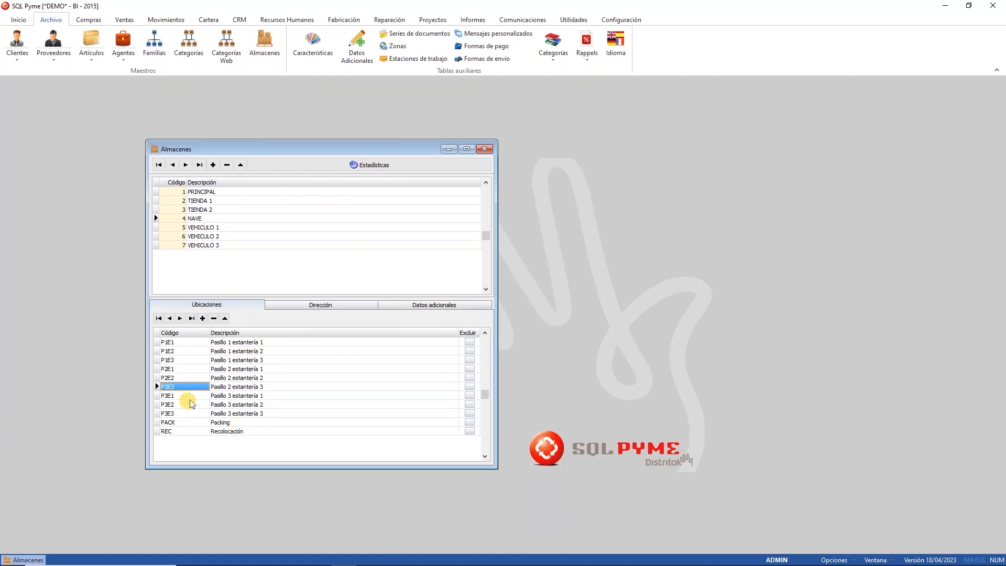
click(189, 414)
click(185, 423)
click(189, 423)
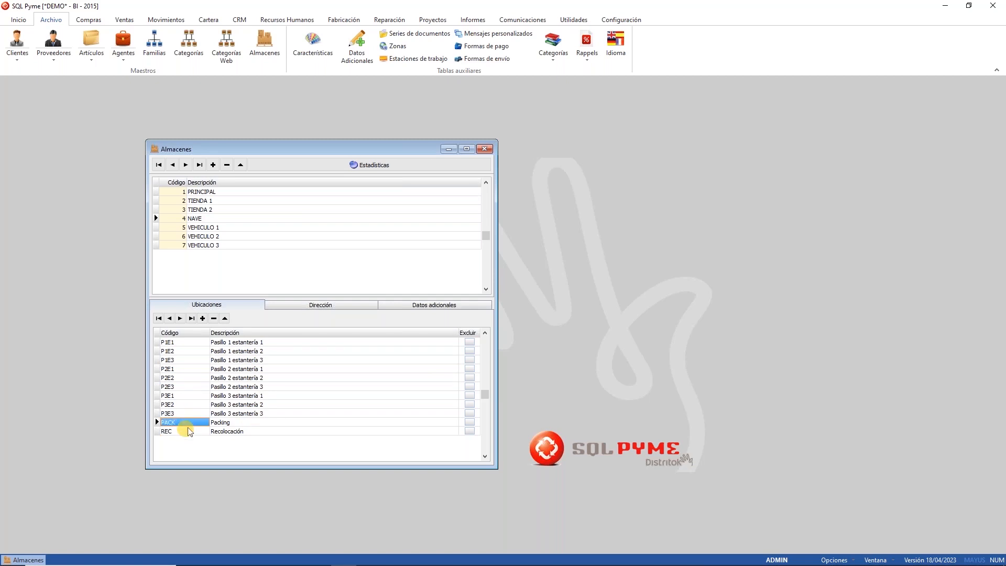
click(188, 343)
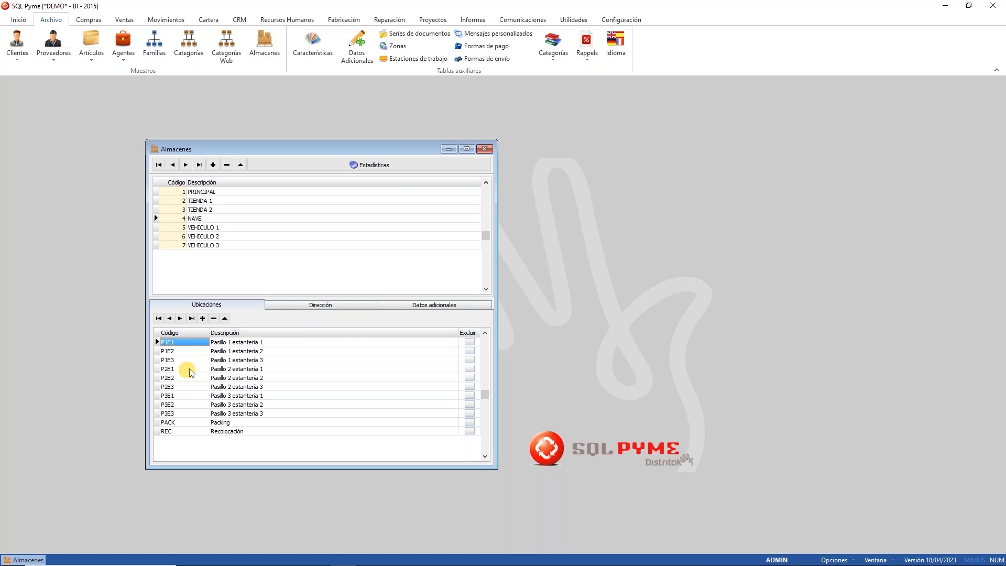
click(281, 361)
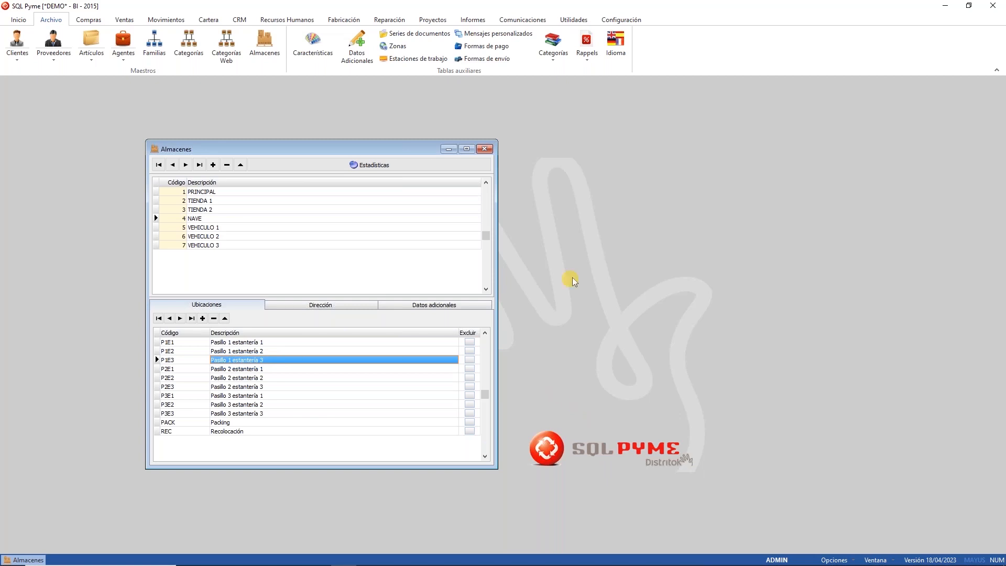
click(472, 362)
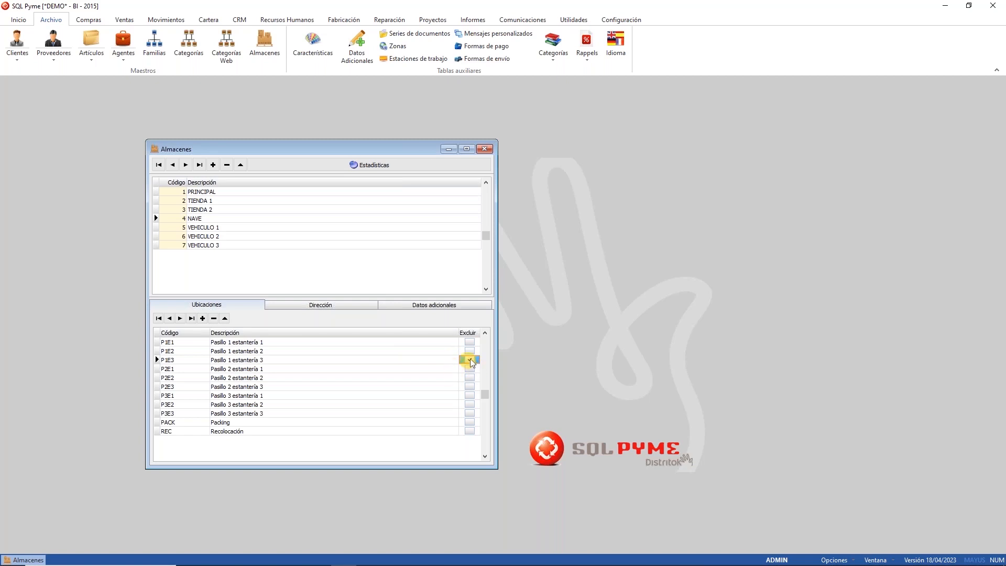
click(469, 359)
click(485, 149)
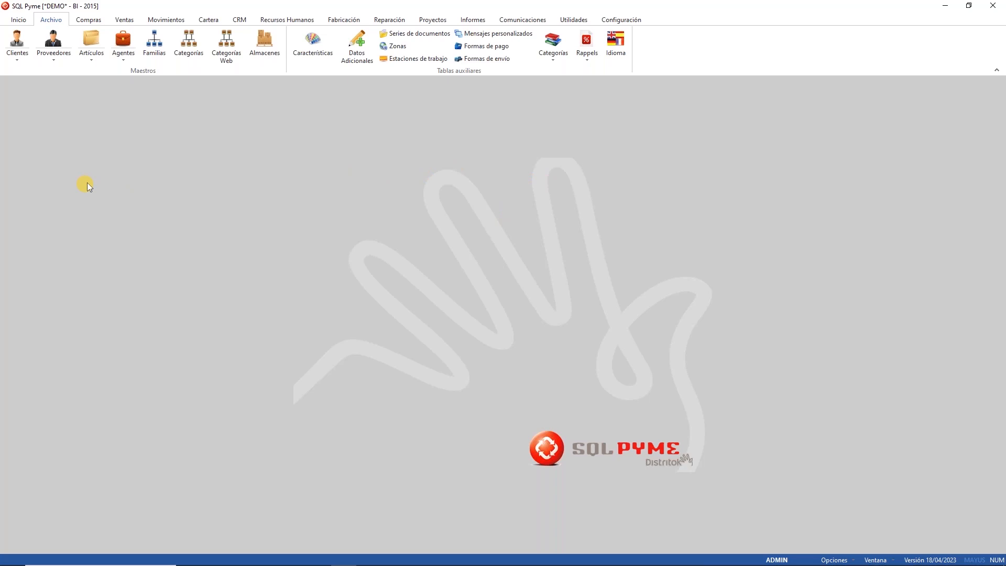
Step: Show article 00-001's NAVE stock of 110,00 broken down by shelf location
click(92, 40)
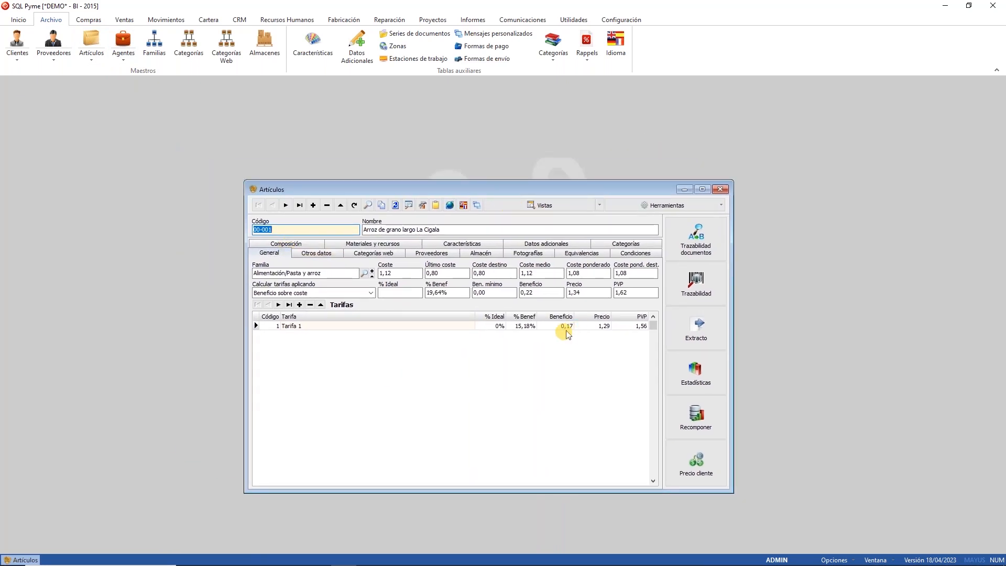
click(488, 251)
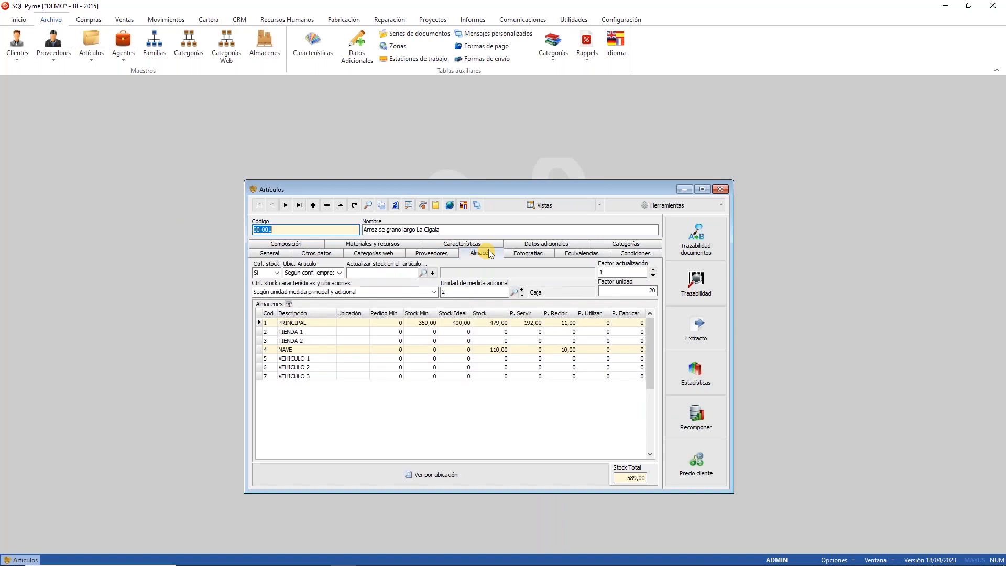
click(312, 351)
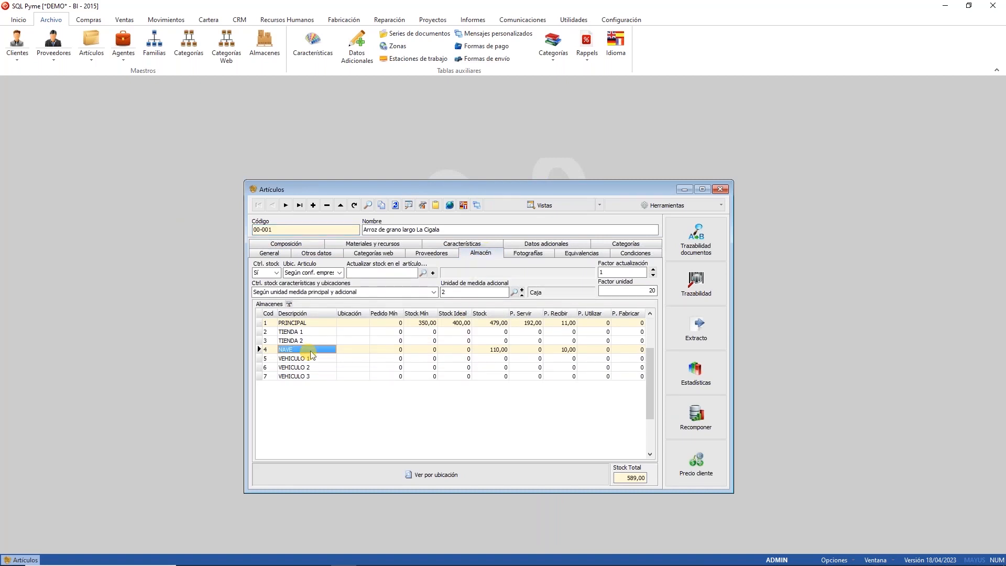
click(495, 350)
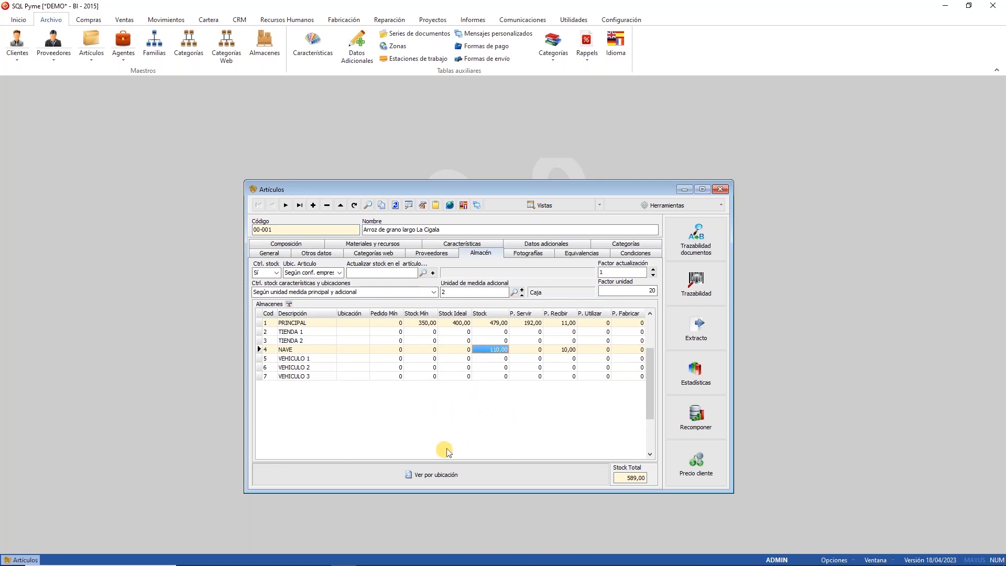
click(441, 478)
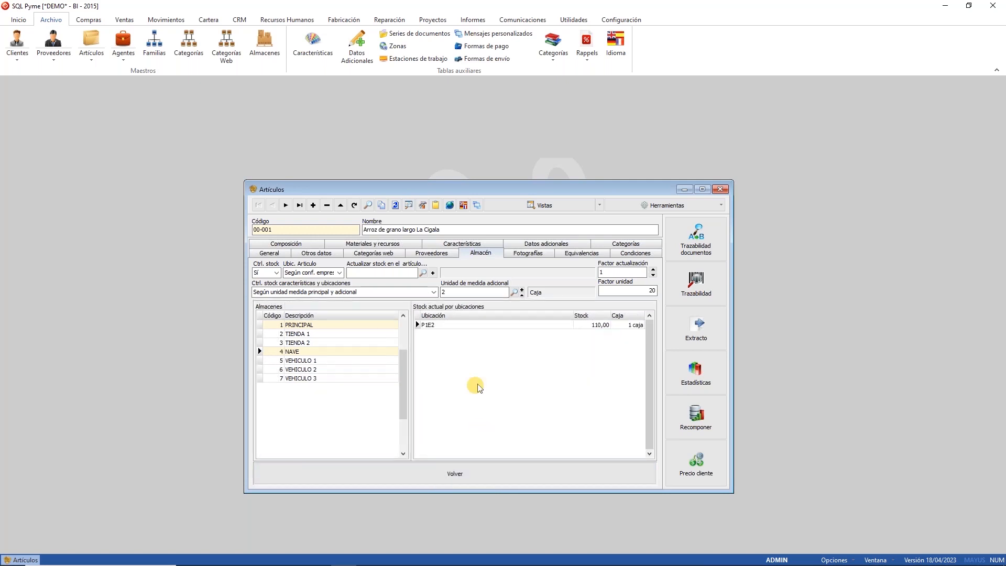
click(459, 326)
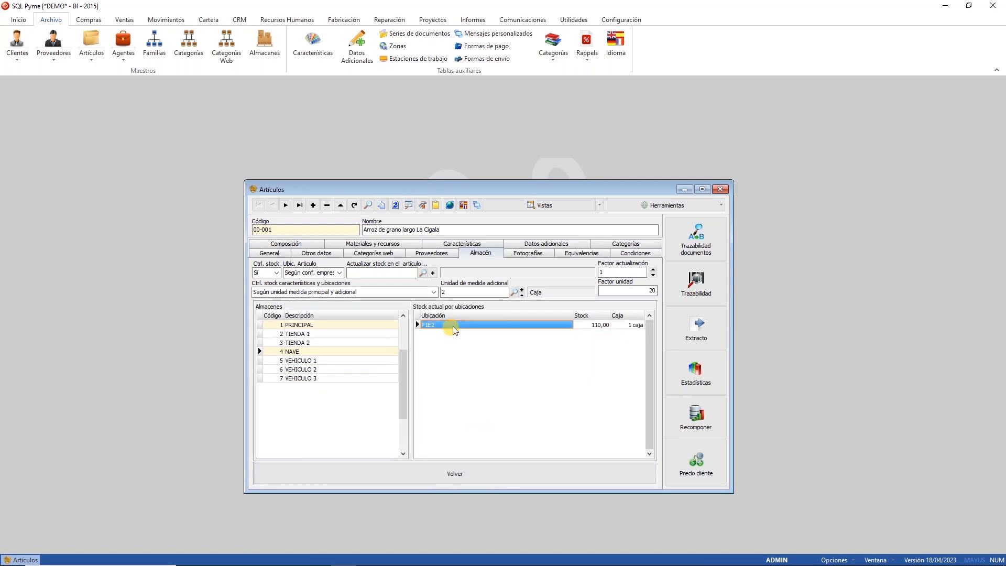
Step: Move to article 00-002, check its P2E2 and P3E3 locations, and return to the stock table
click(286, 205)
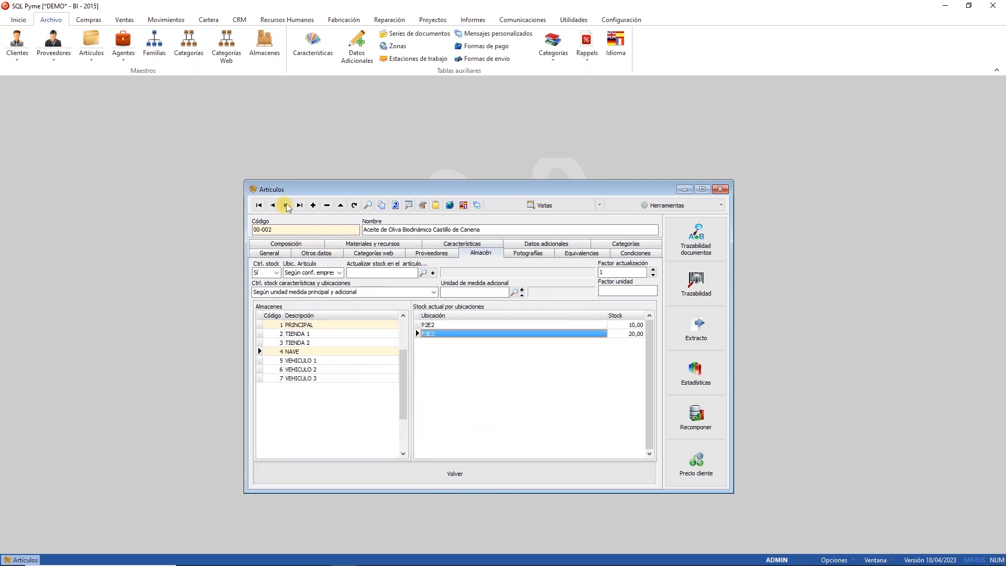
click(515, 330)
click(513, 325)
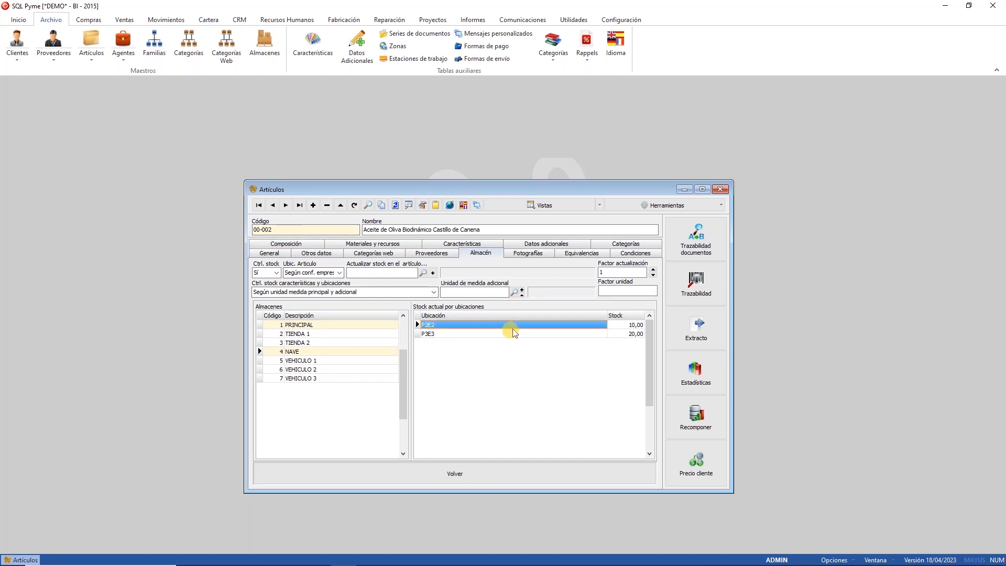
click(499, 334)
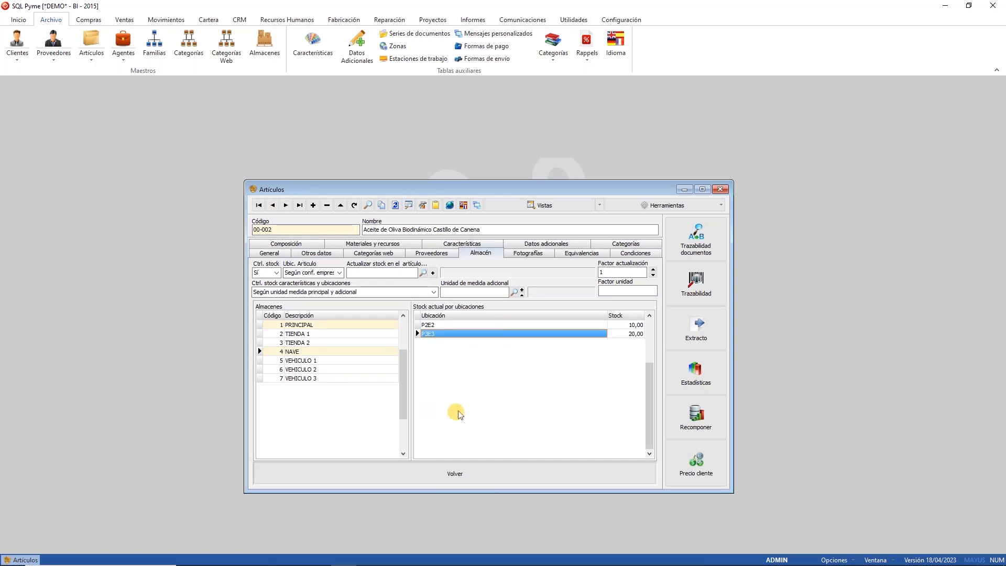
click(449, 327)
click(447, 333)
click(539, 481)
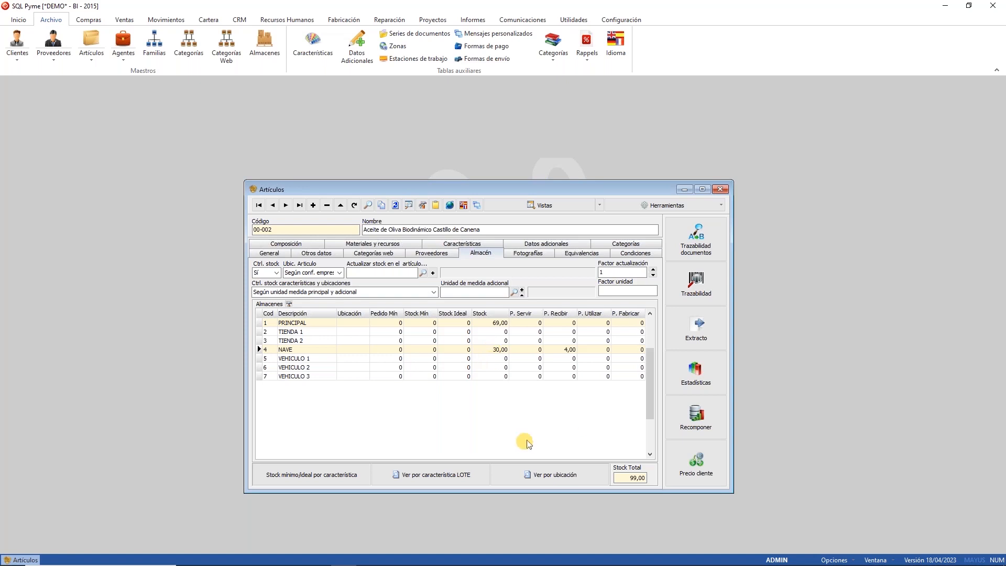
click(462, 476)
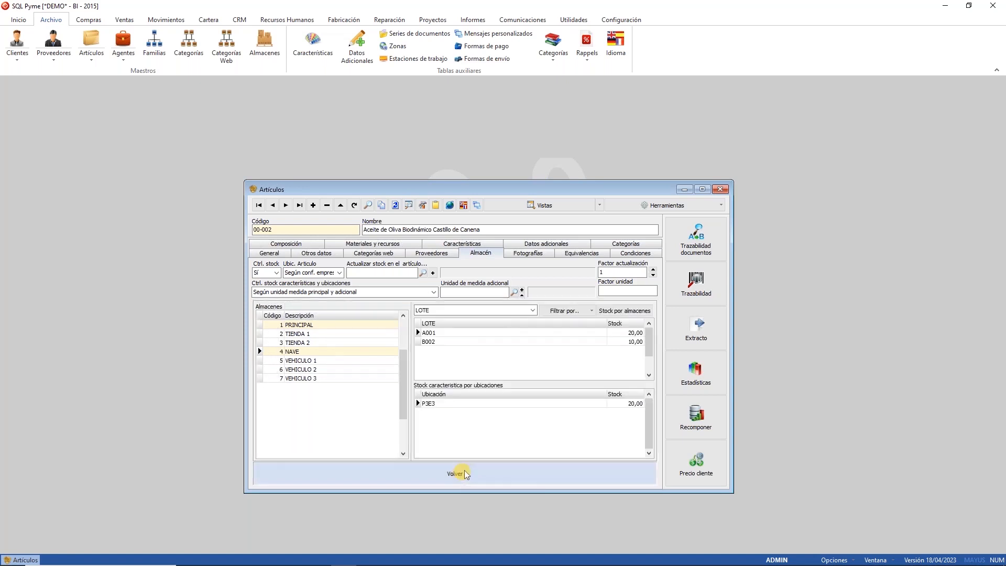
click(488, 332)
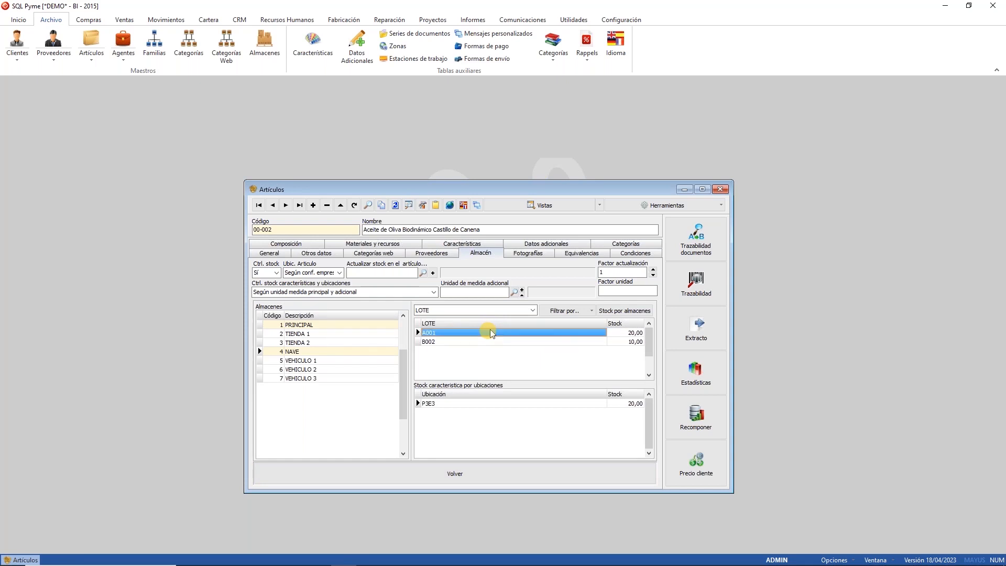
click(439, 342)
click(445, 333)
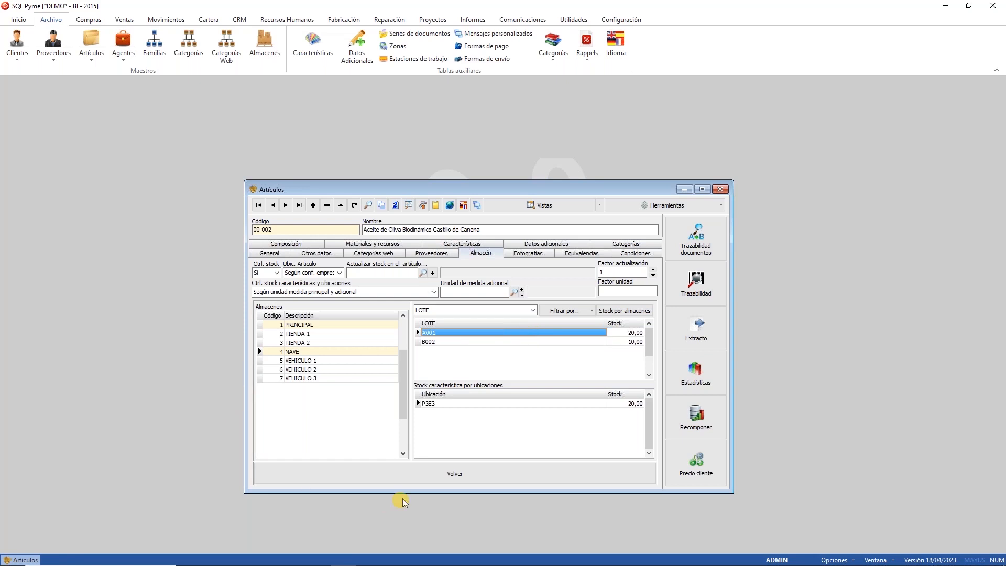
click(415, 479)
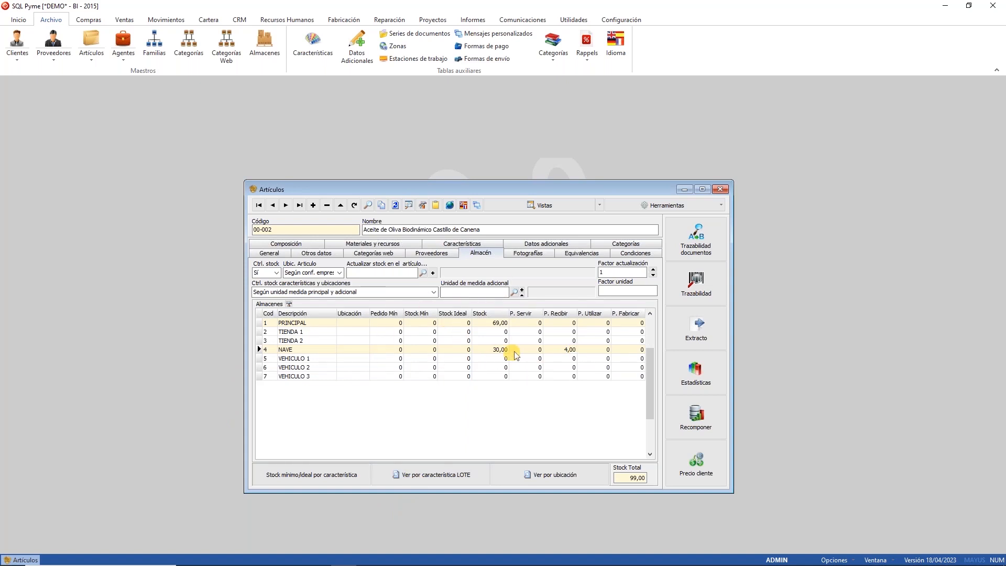
click(495, 350)
click(494, 324)
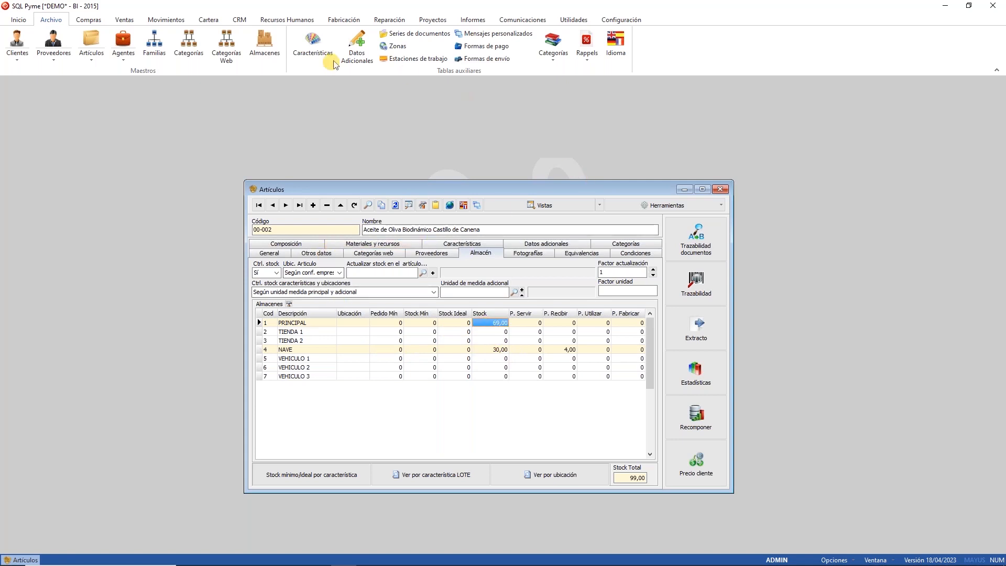
click(264, 53)
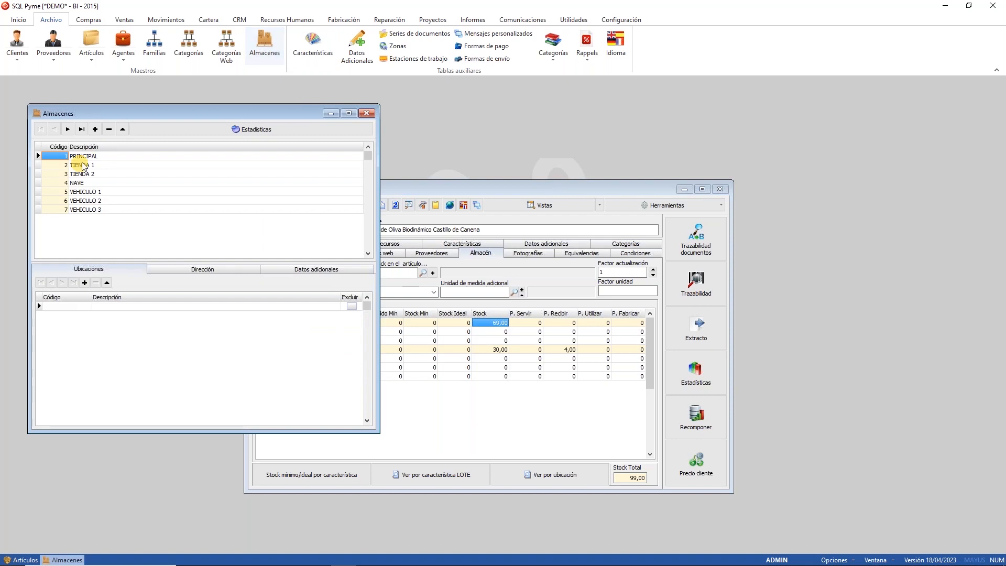
click(101, 184)
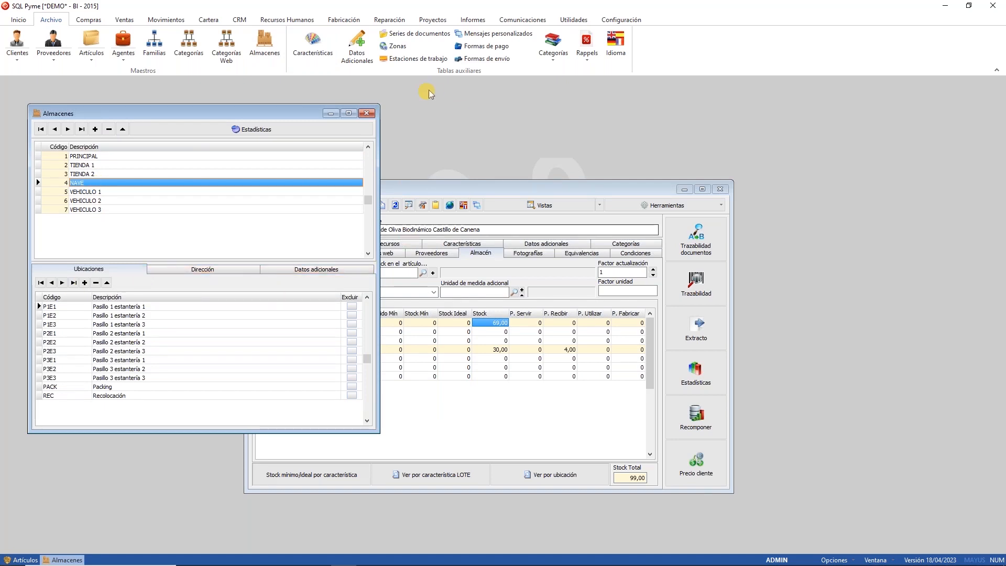
click(366, 113)
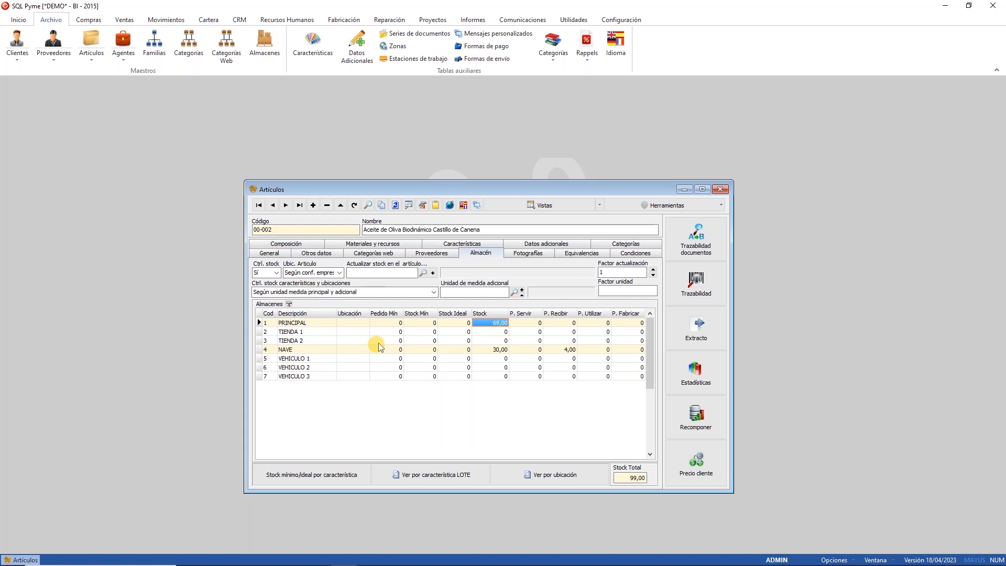
click(690, 338)
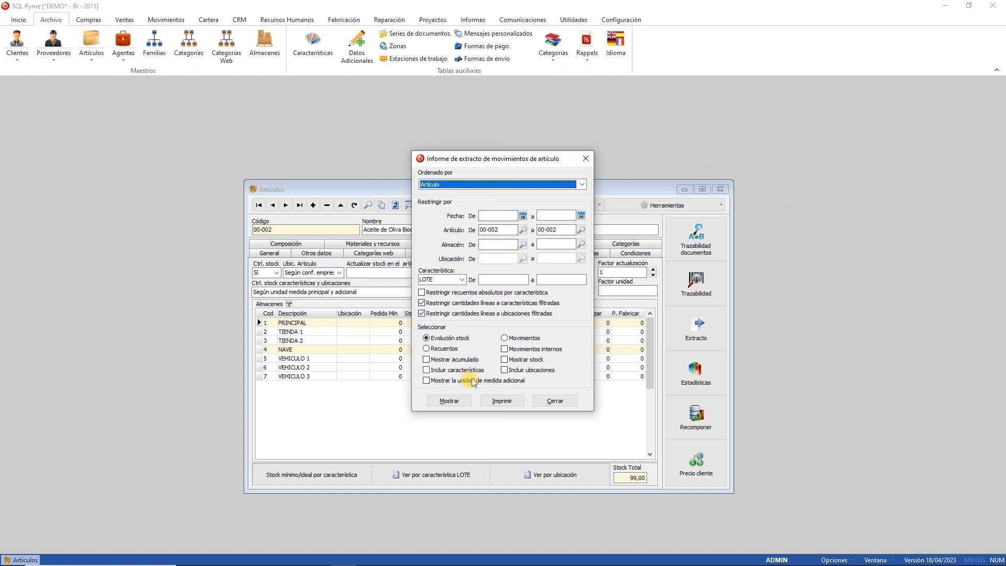
click(541, 371)
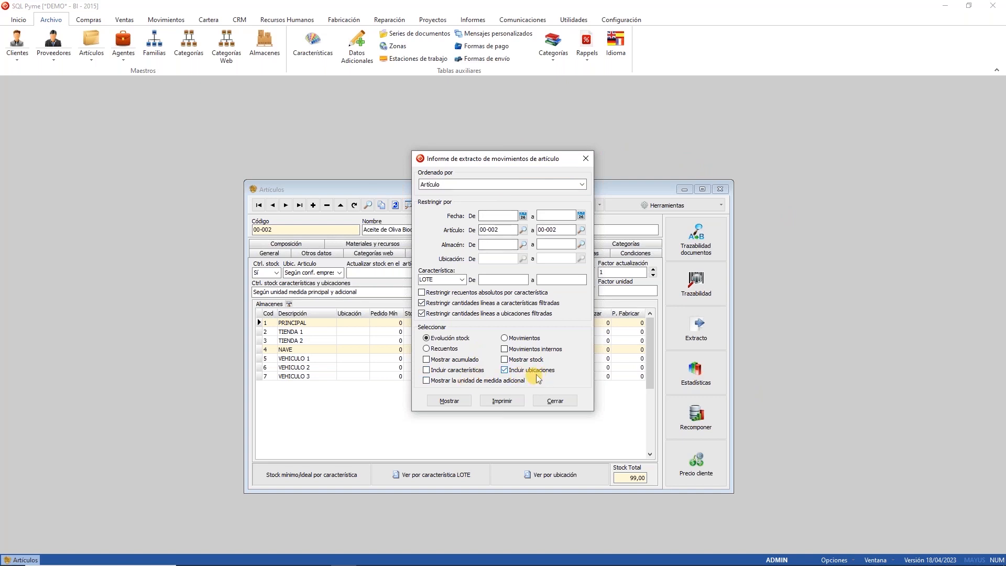
click(449, 401)
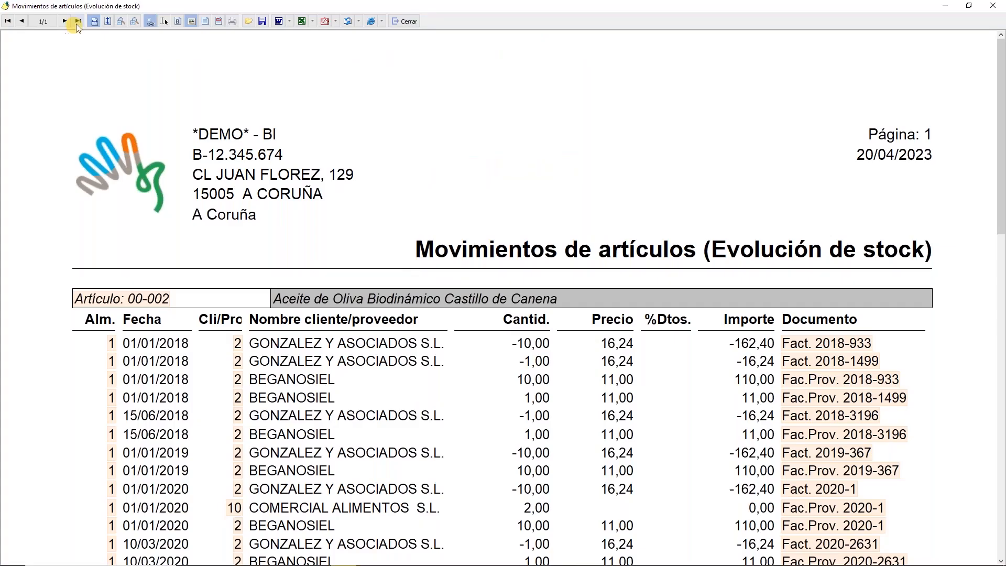
scroll(170, 218, down, 5)
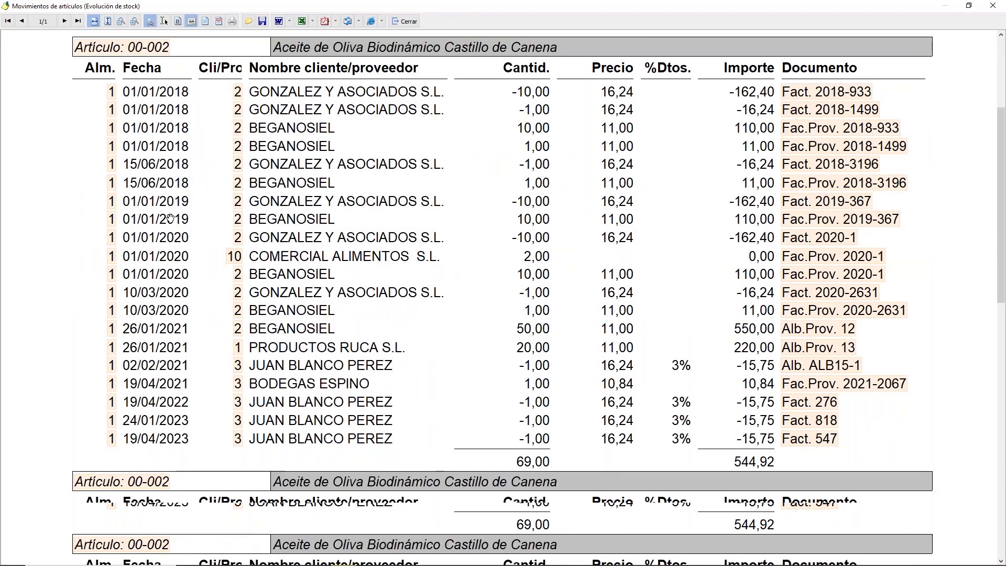
scroll(170, 218, down, 3)
scroll(234, 345, down, 2)
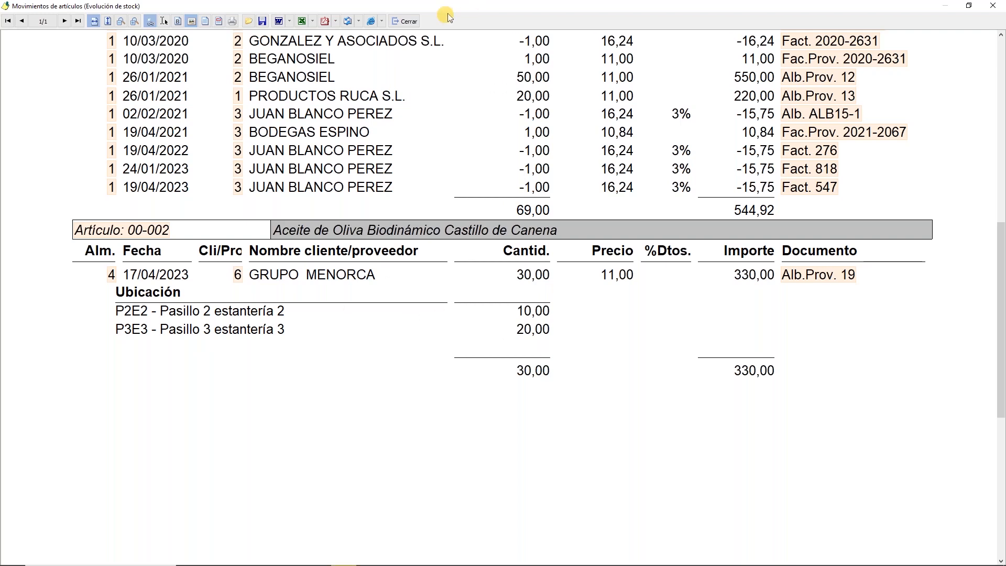
click(410, 22)
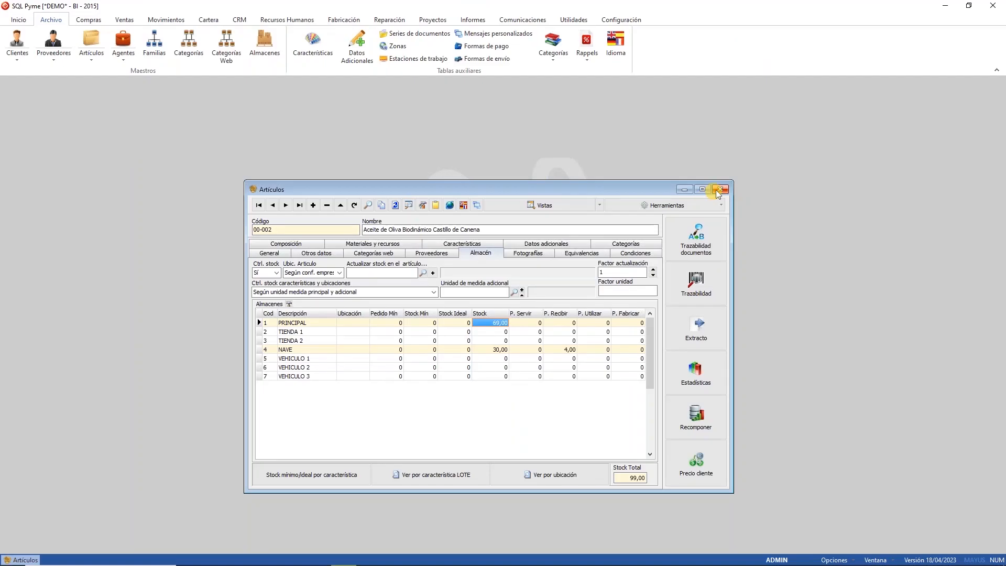
Step: Close the article record and preview the Informe de stock detailed by shelf location
click(720, 187)
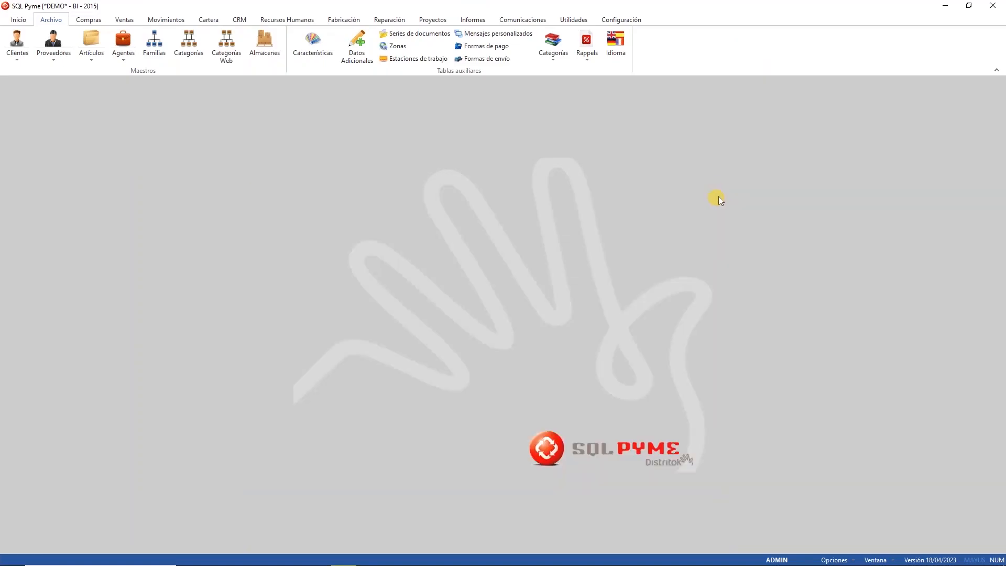
click(472, 19)
click(204, 54)
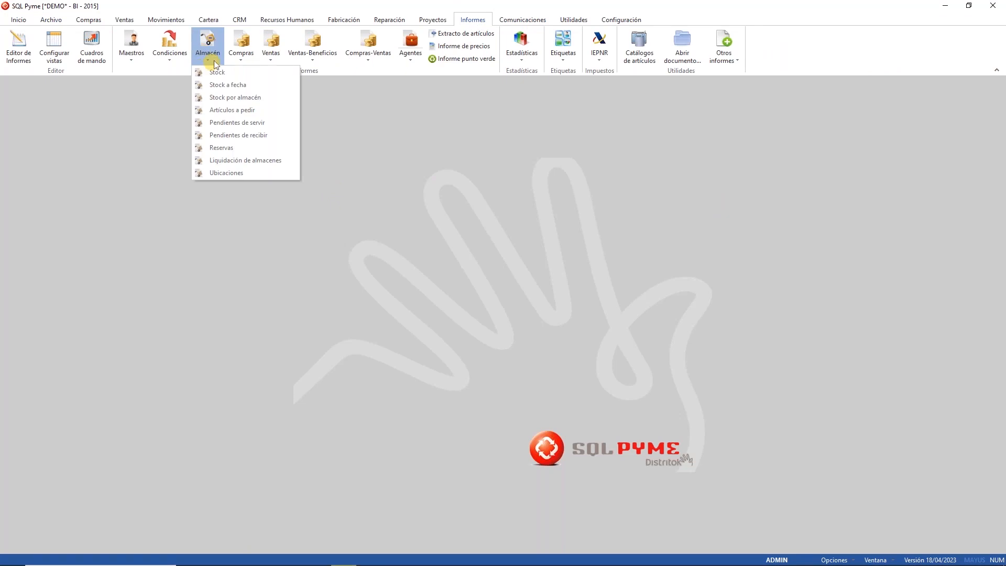
click(216, 71)
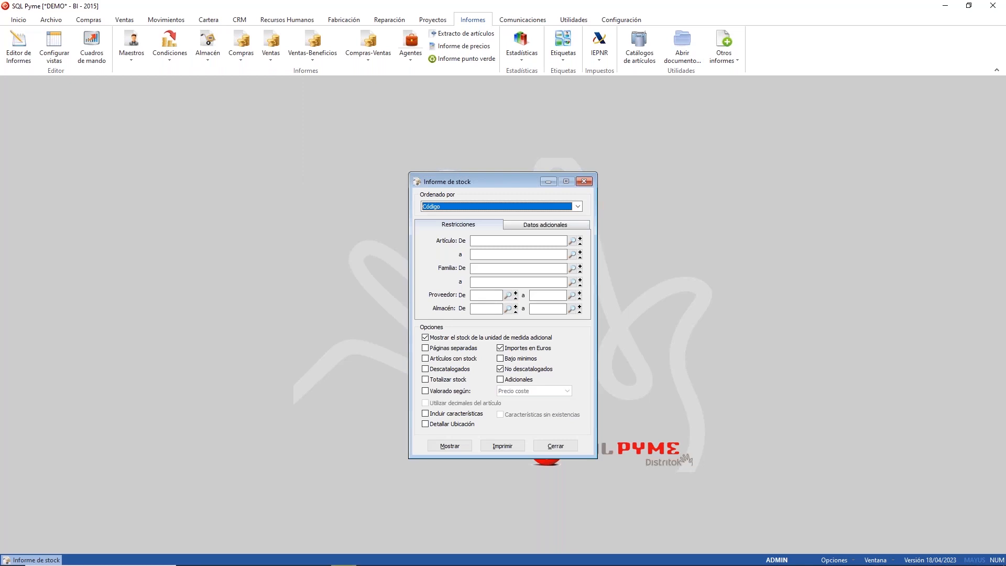
click(460, 424)
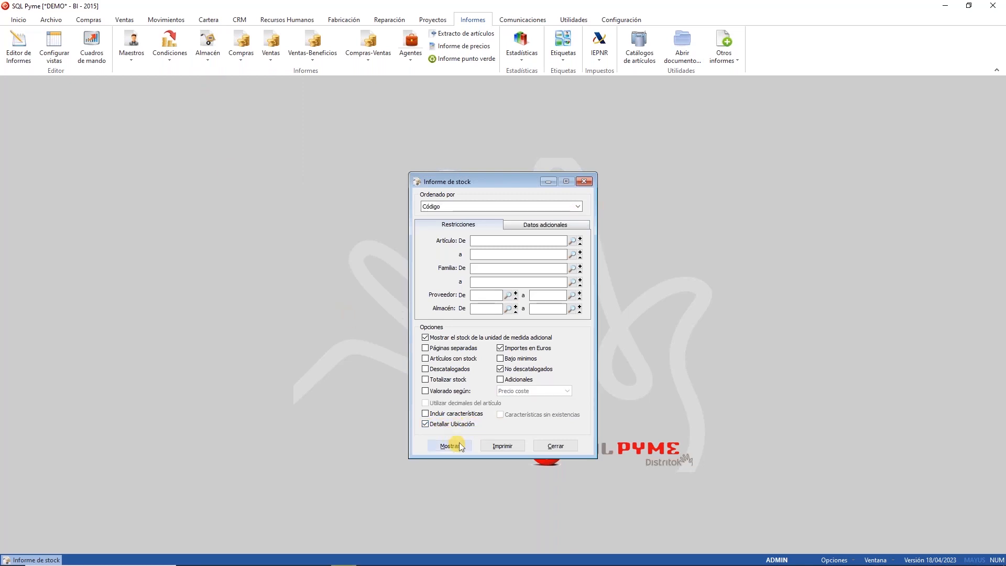
click(450, 446)
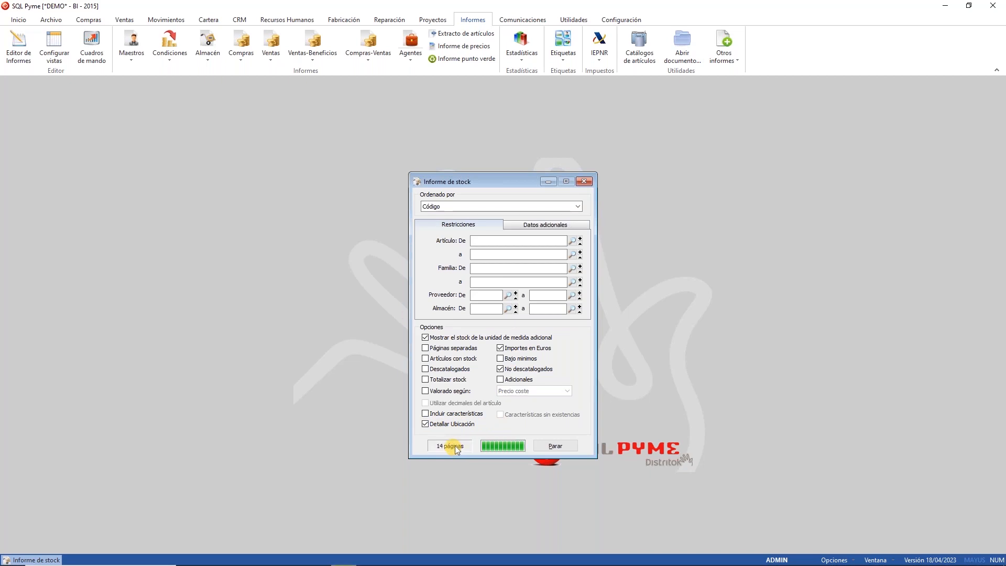
Step: Scroll through the stock report, then close the preview and its options dialog
scroll(526, 282, down, 2)
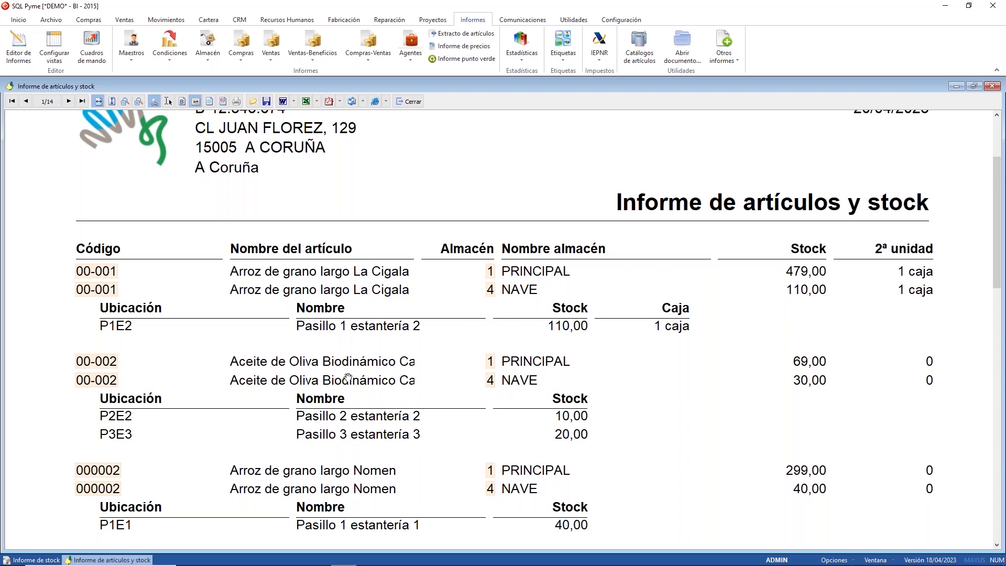
scroll(343, 398, down, 1)
scroll(363, 343, down, 3)
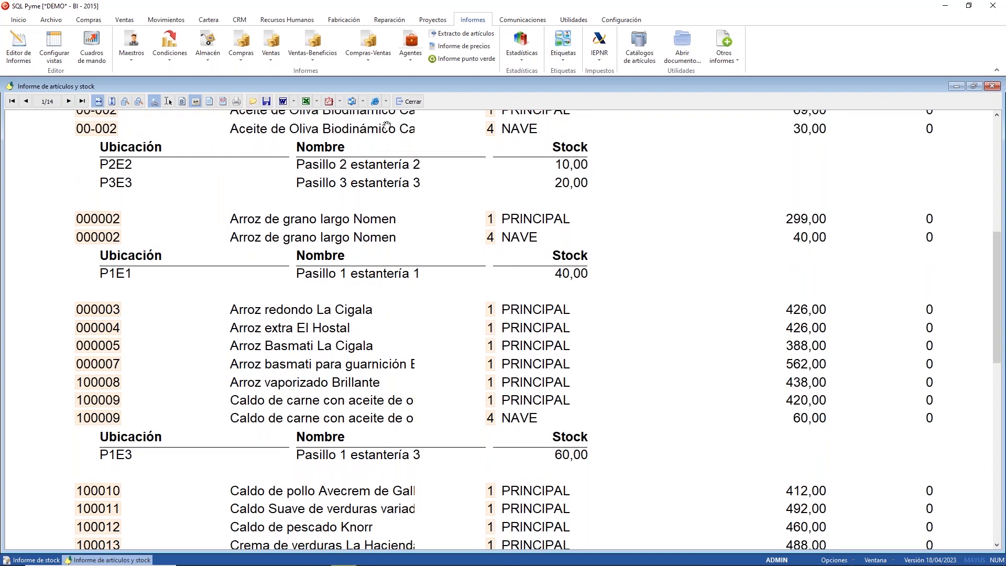
click(409, 102)
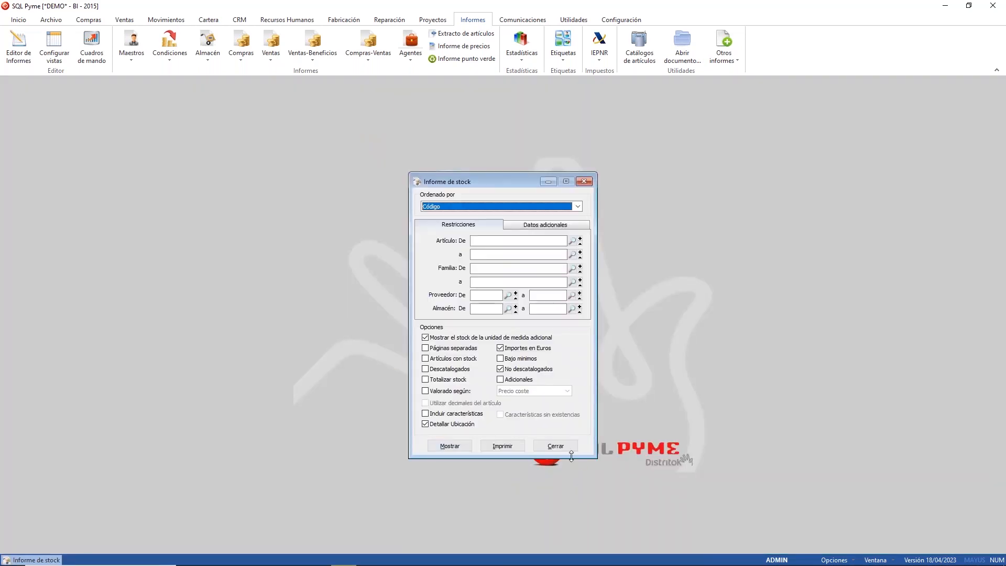
click(562, 444)
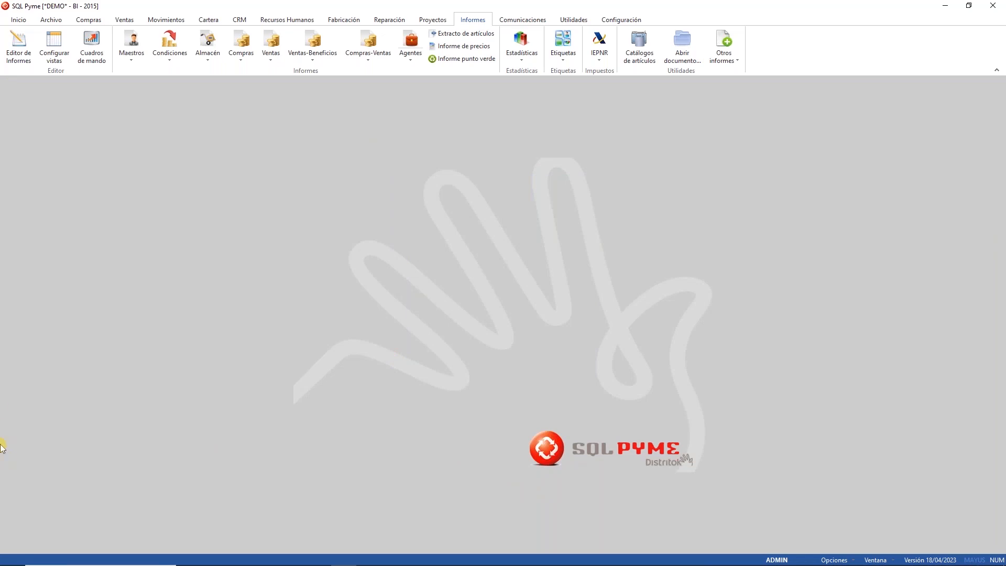
Step: Select the Almacén › Existencias › Por almacén y ubicación report in the report editor
click(18, 46)
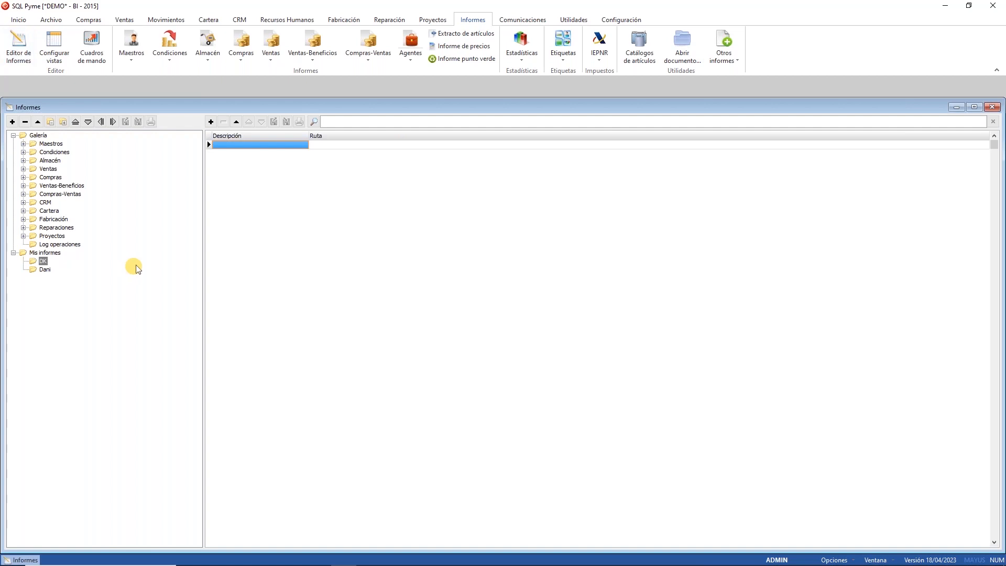
click(23, 160)
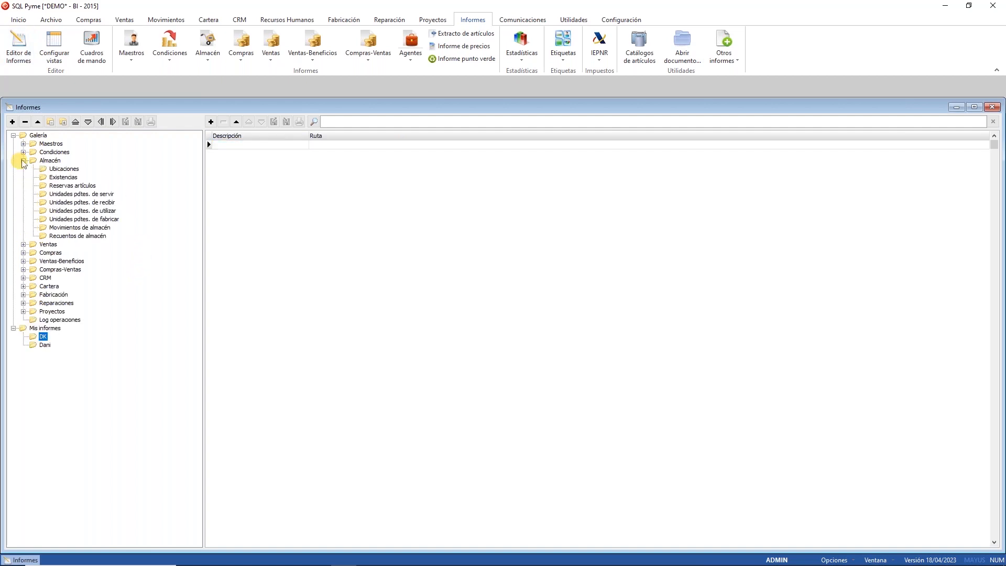
click(61, 177)
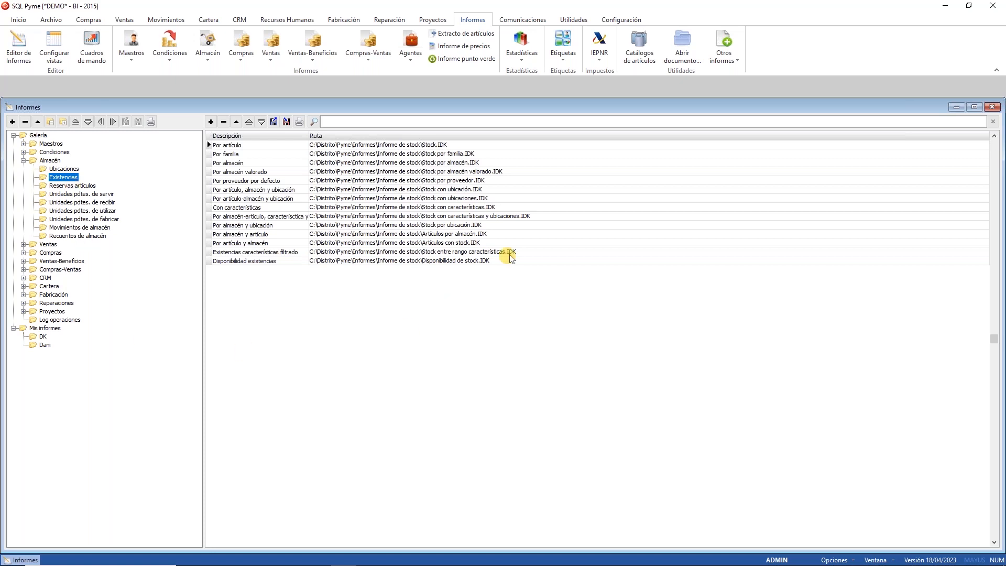
click(338, 226)
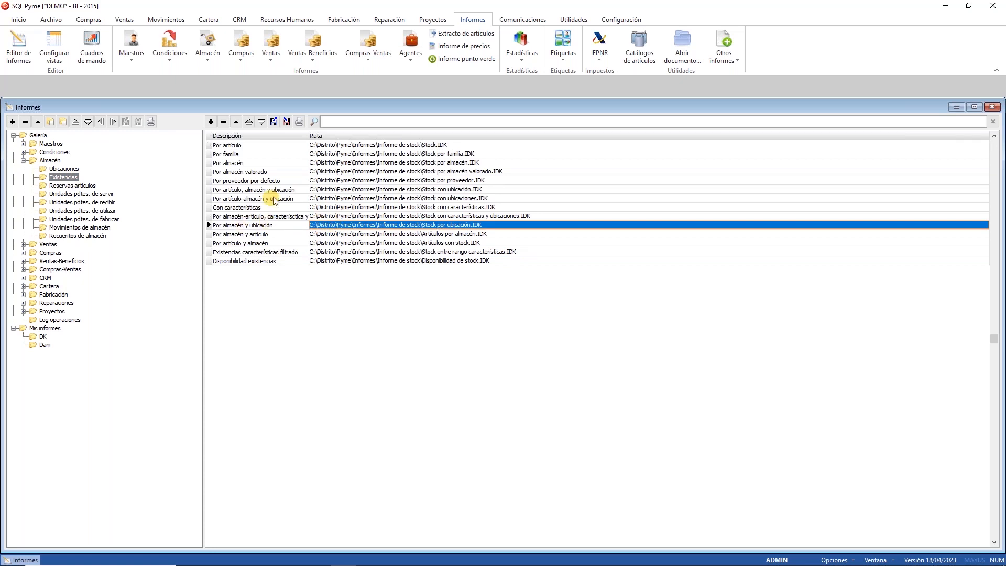
Step: Run the report filtered to location P1E1 and warehouse NAVE, then close the preview and filters
click(299, 122)
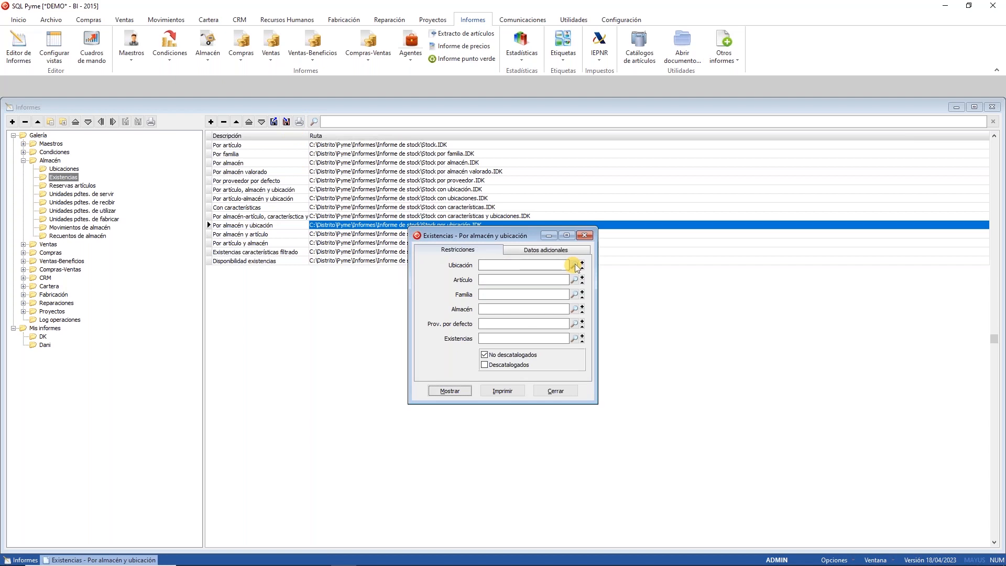
click(577, 265)
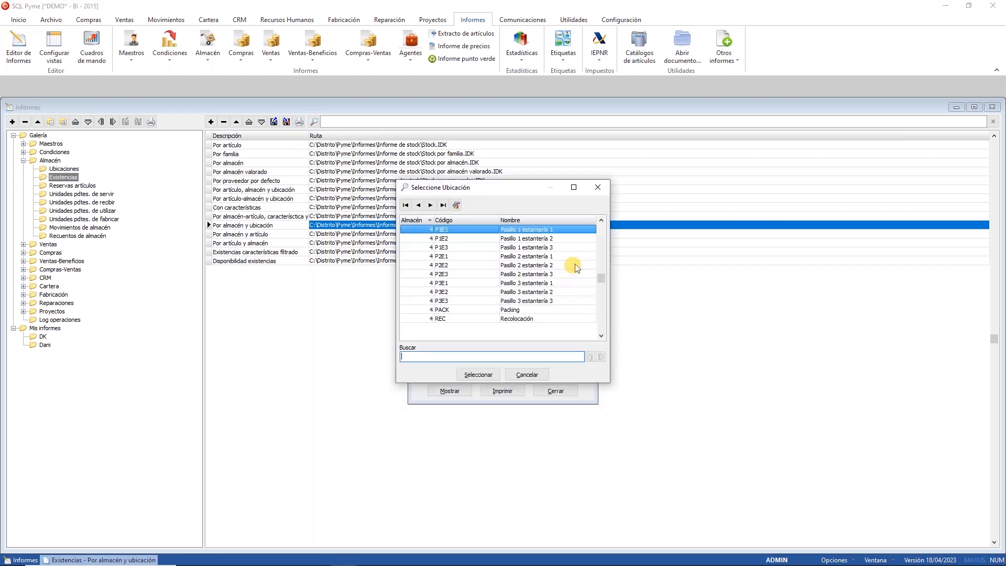
double_click(440, 230)
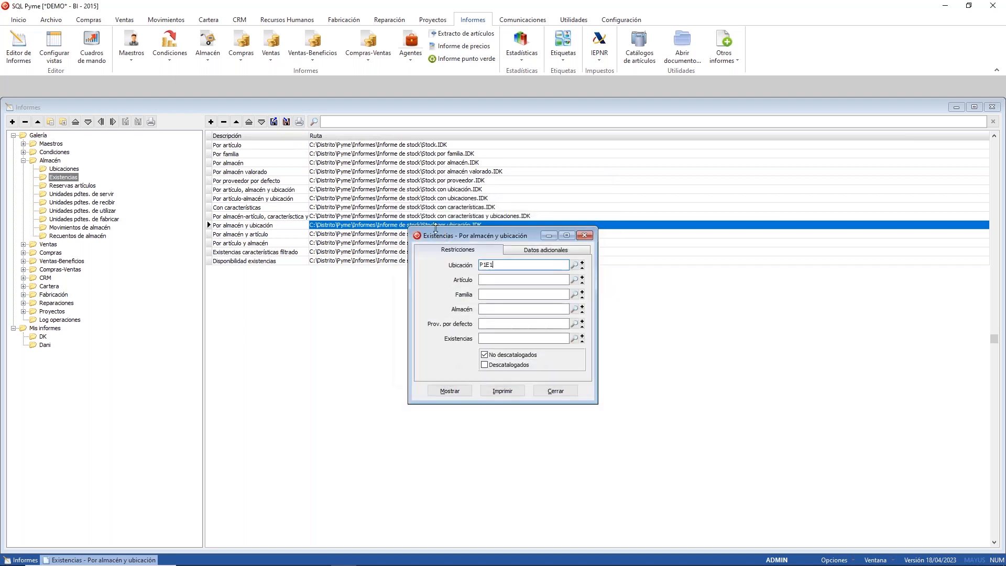
click(574, 308)
click(467, 256)
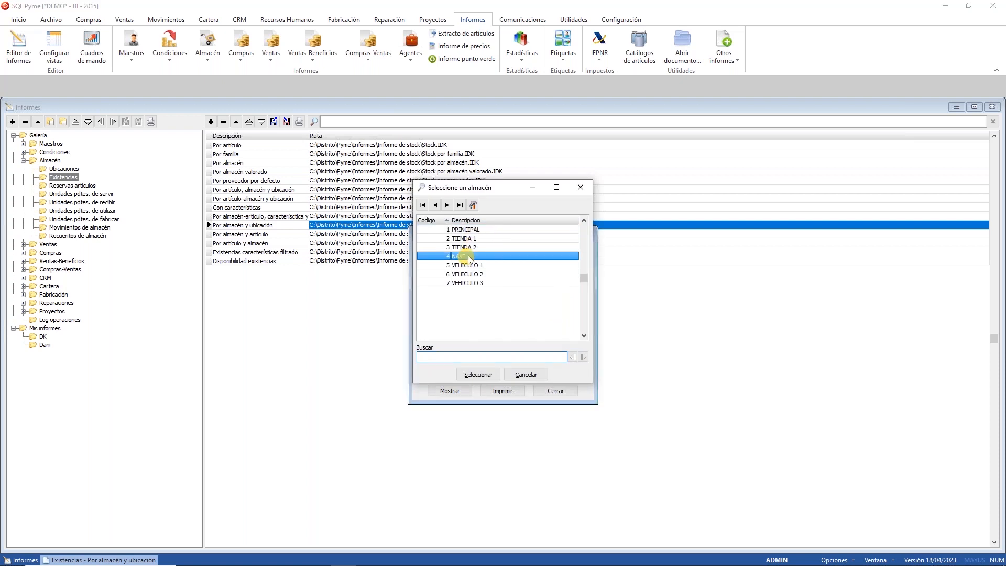
double_click(468, 256)
click(461, 392)
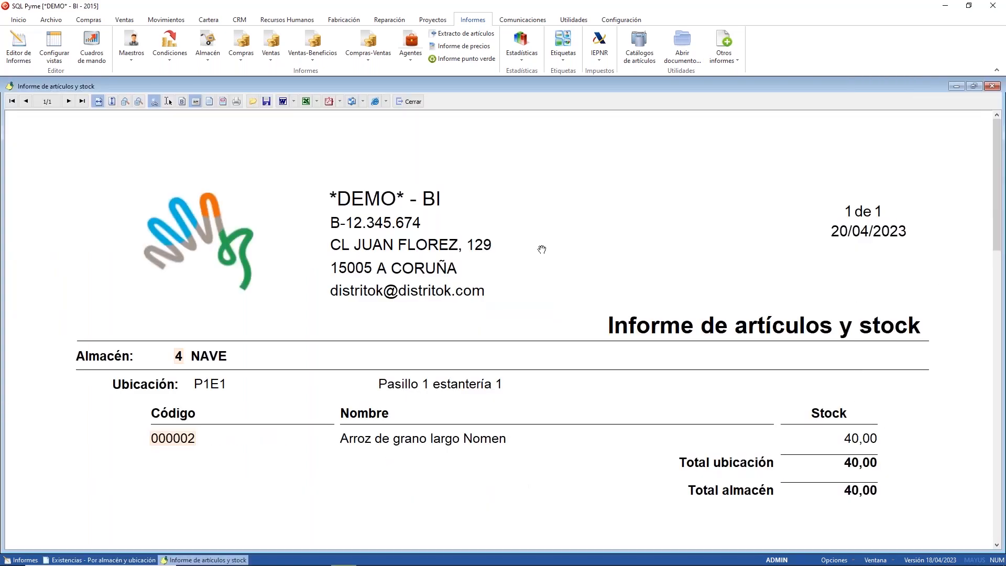
scroll(541, 250, down, 3)
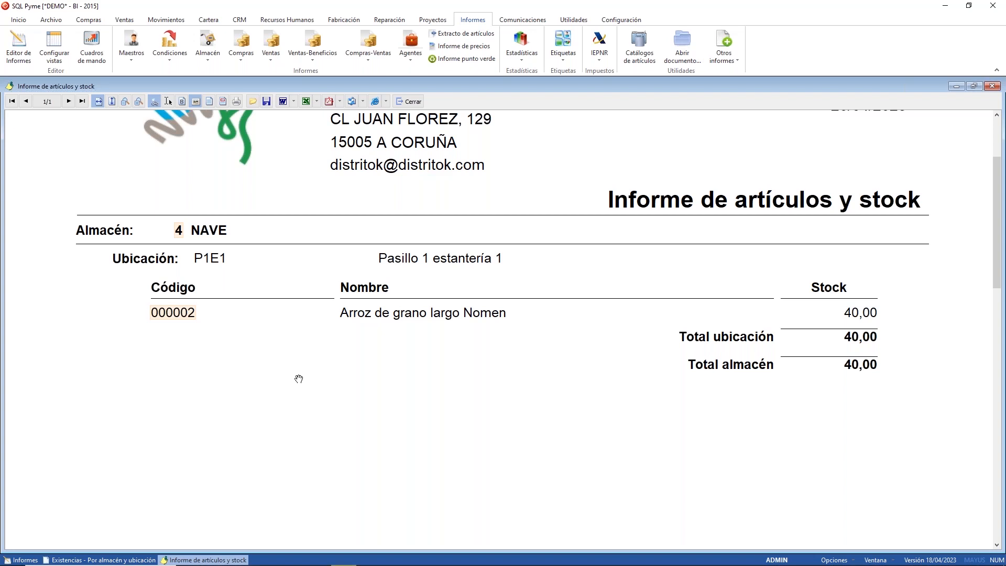
click(412, 99)
click(561, 388)
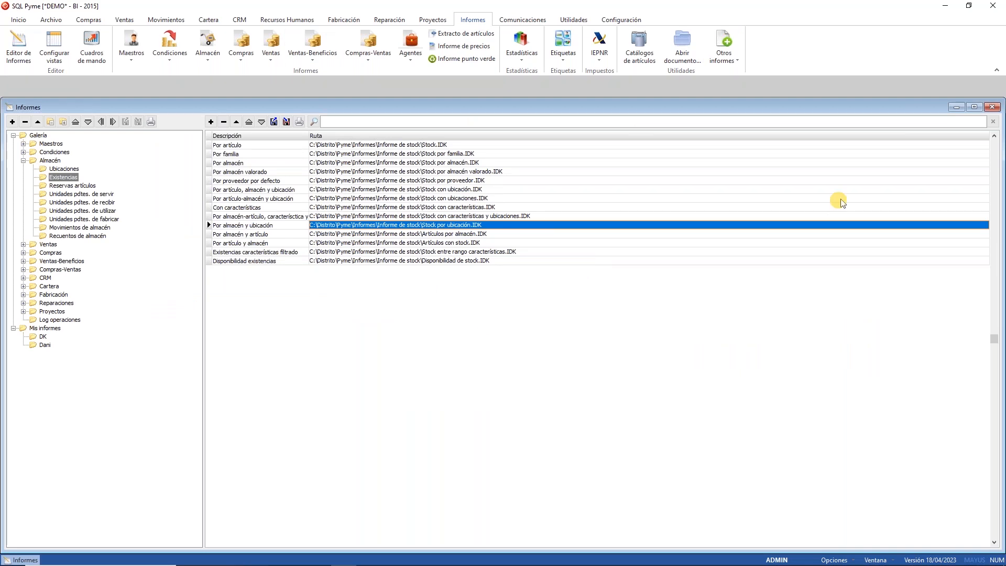
Step: Close Informes and accept the application settings with Existencias location mode left on Características
click(994, 108)
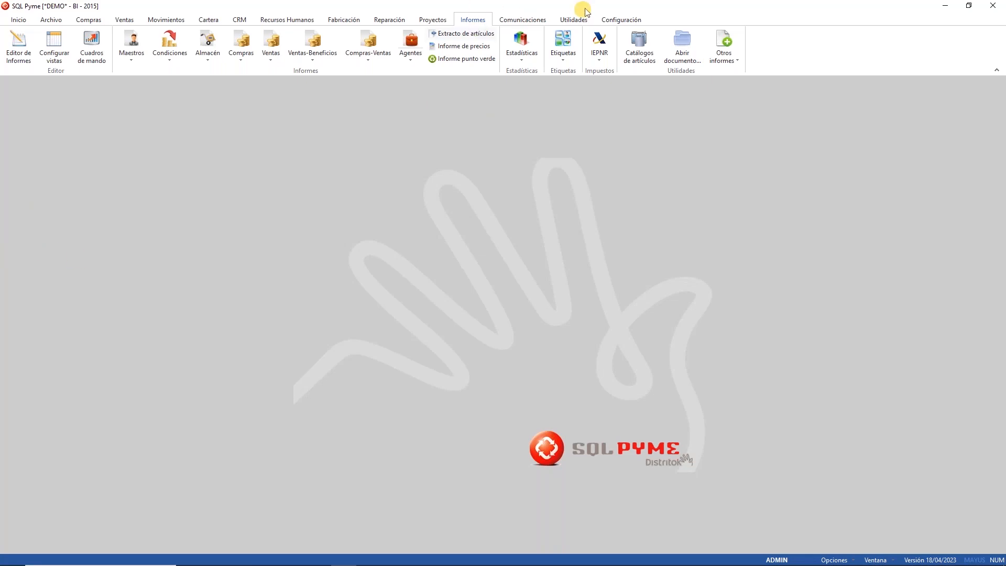
click(622, 20)
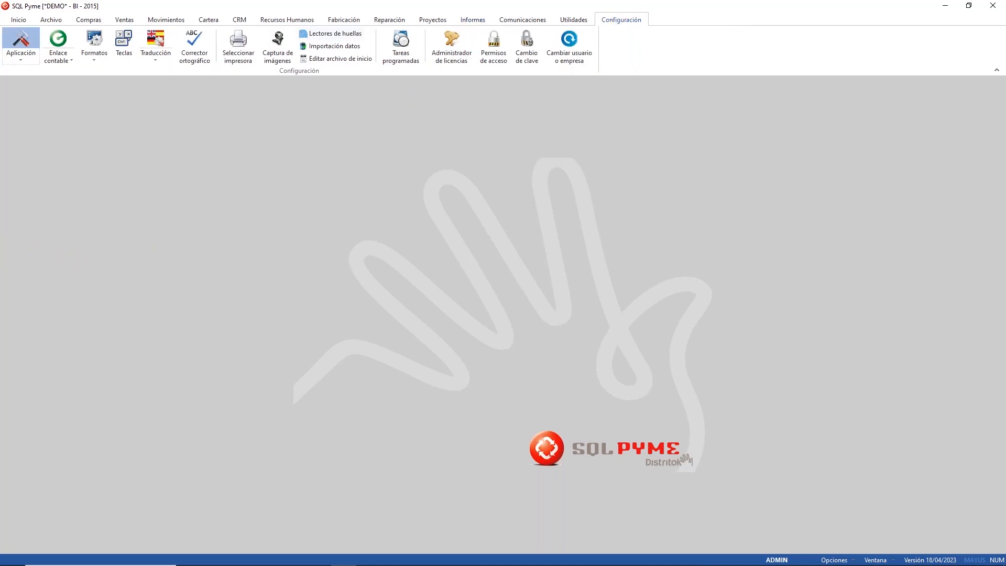
click(21, 42)
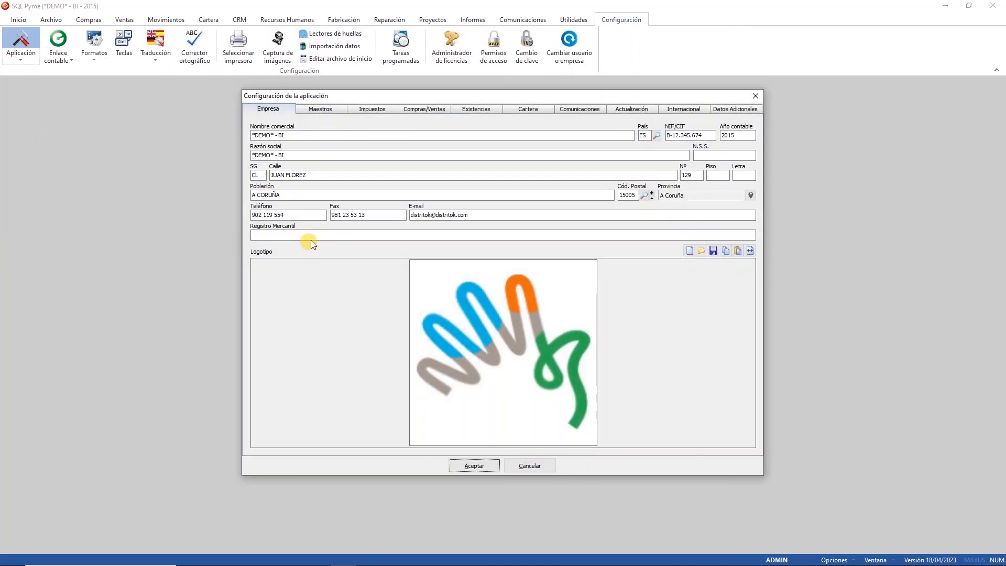
click(481, 110)
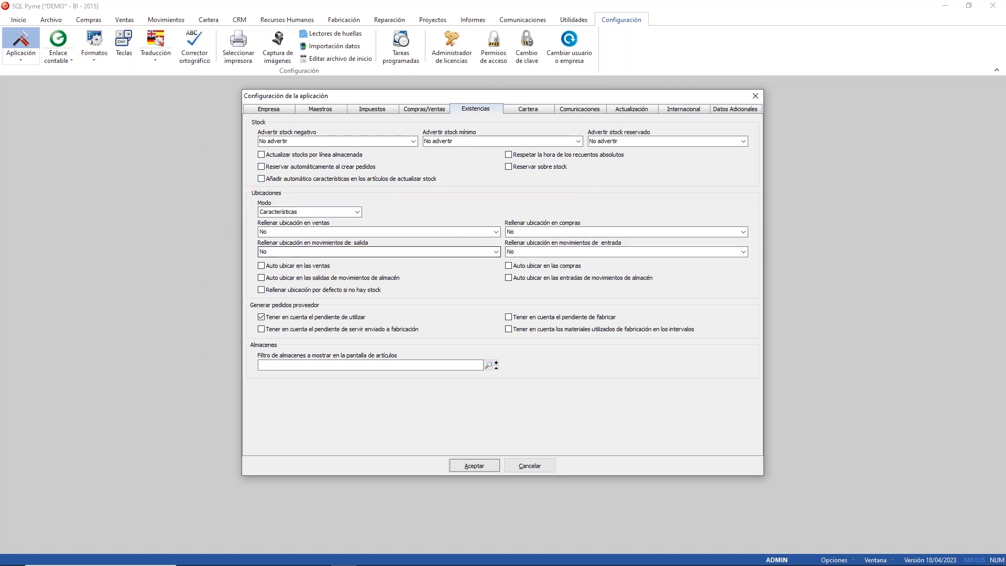
click(358, 213)
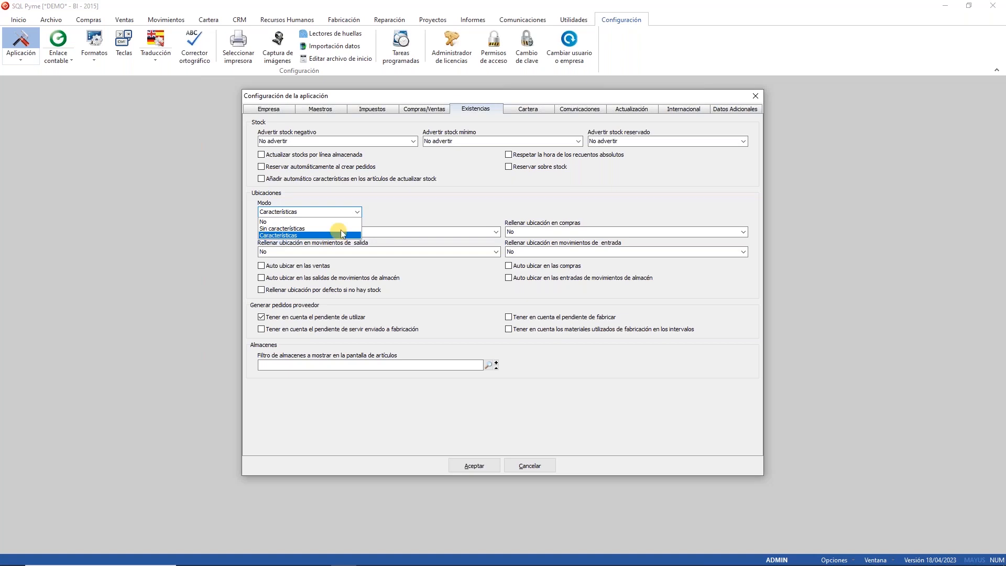
click(419, 209)
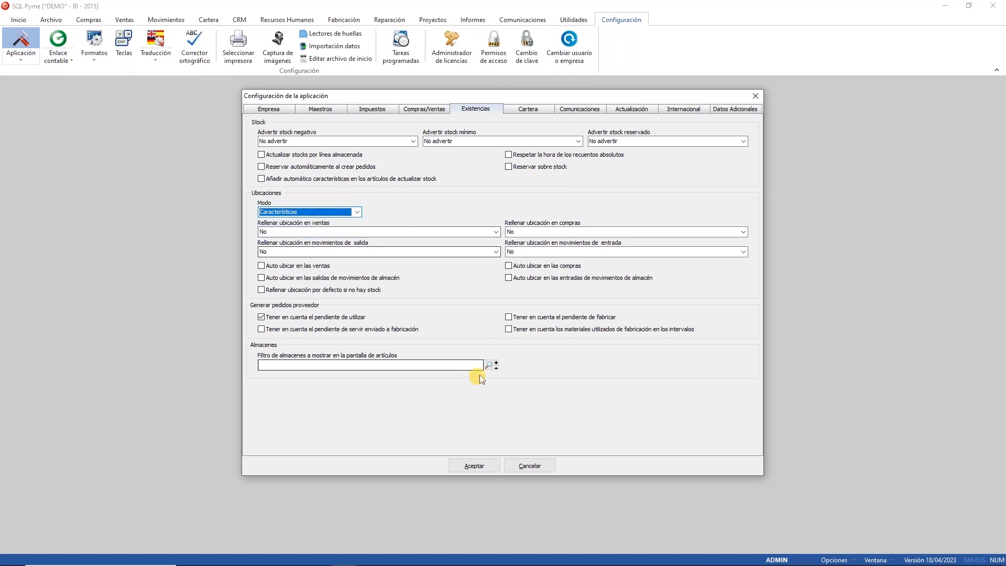
click(473, 466)
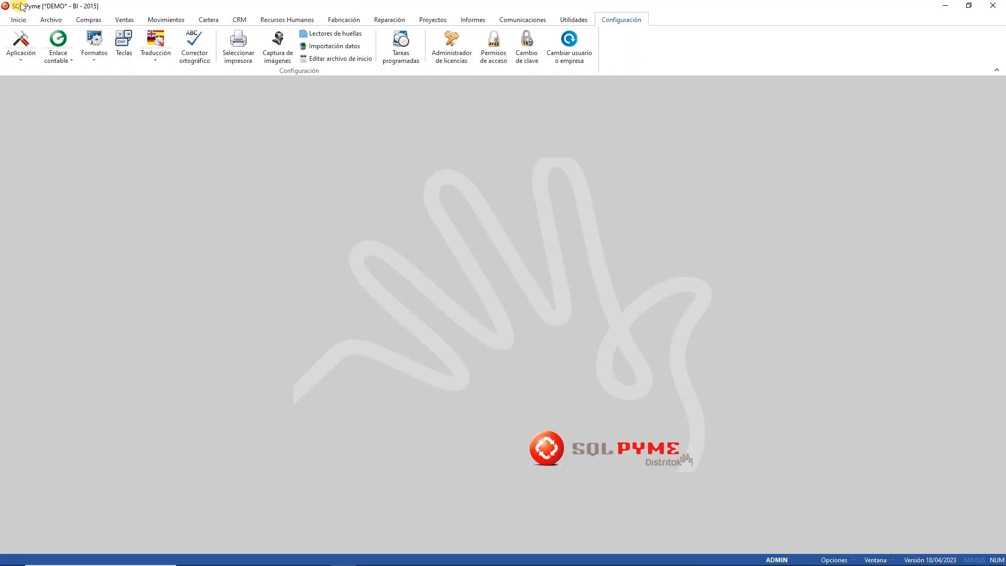
Step: Open article 00-001's Almacén tab and keep Ubic. Artículo as Según conf. empresa
click(50, 21)
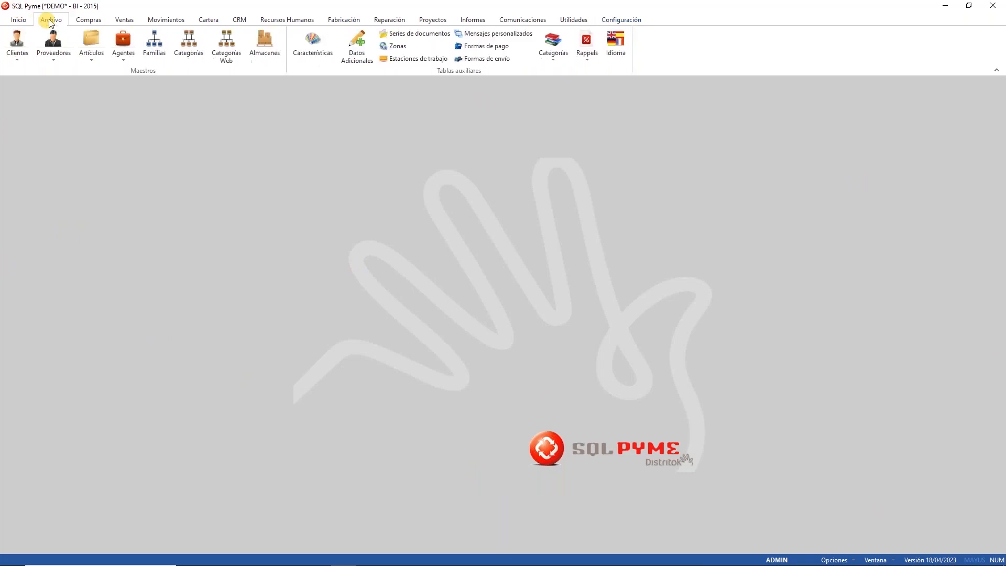
click(98, 42)
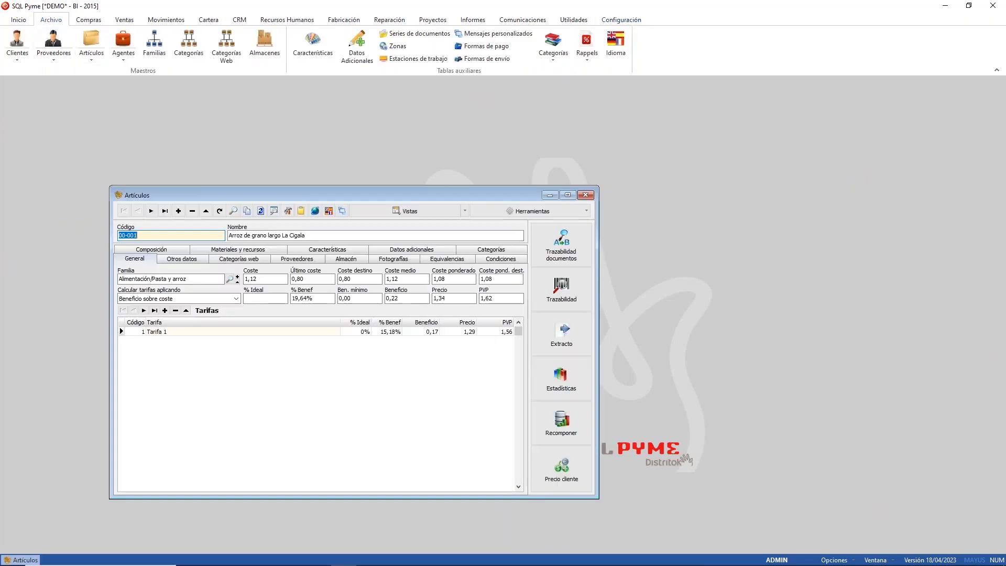
click(352, 259)
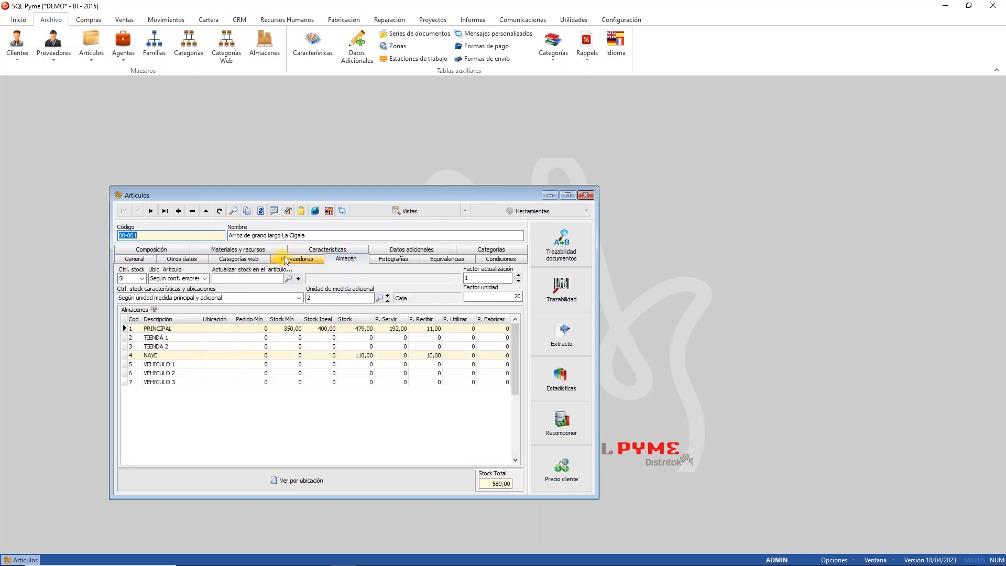
click(203, 279)
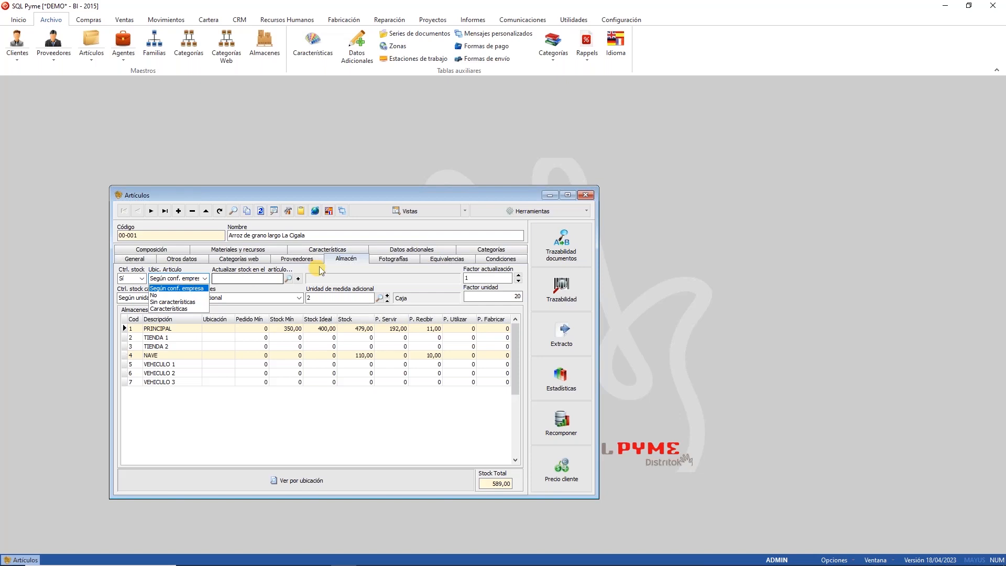
click(349, 265)
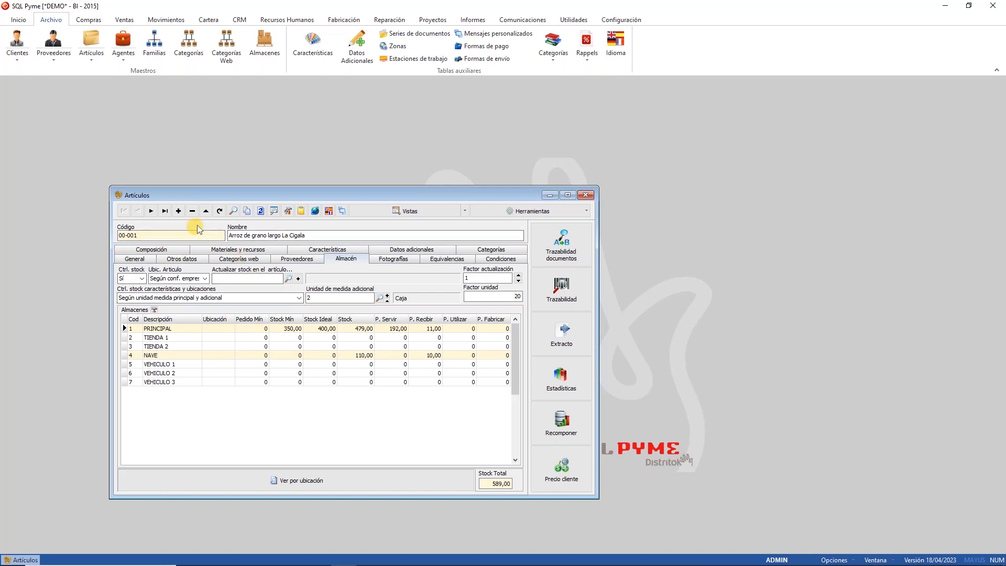
Step: Copy the article code 00-001 and move the Artículos window aside
drag(197, 235, 116, 237)
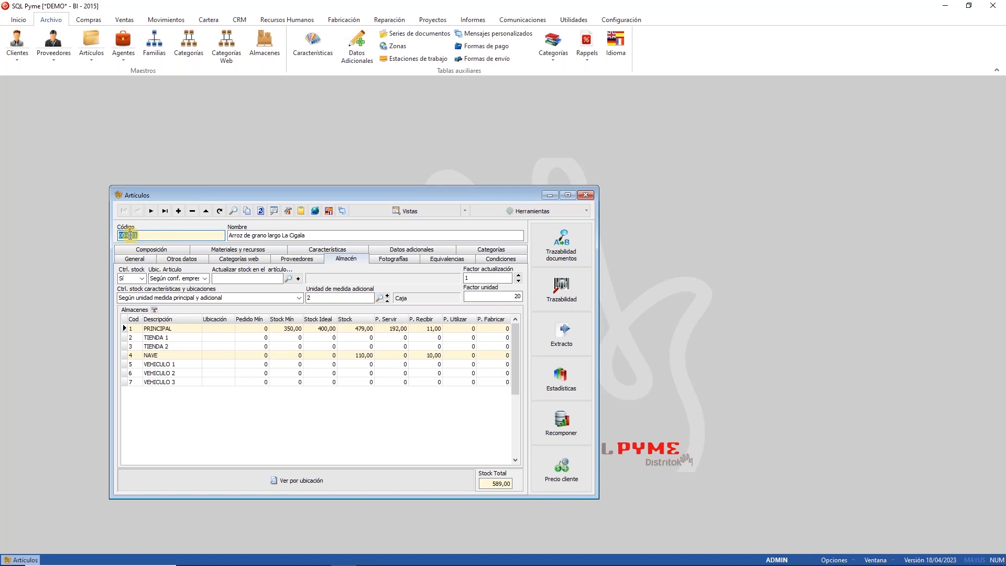
right_click(115, 236)
click(74, 271)
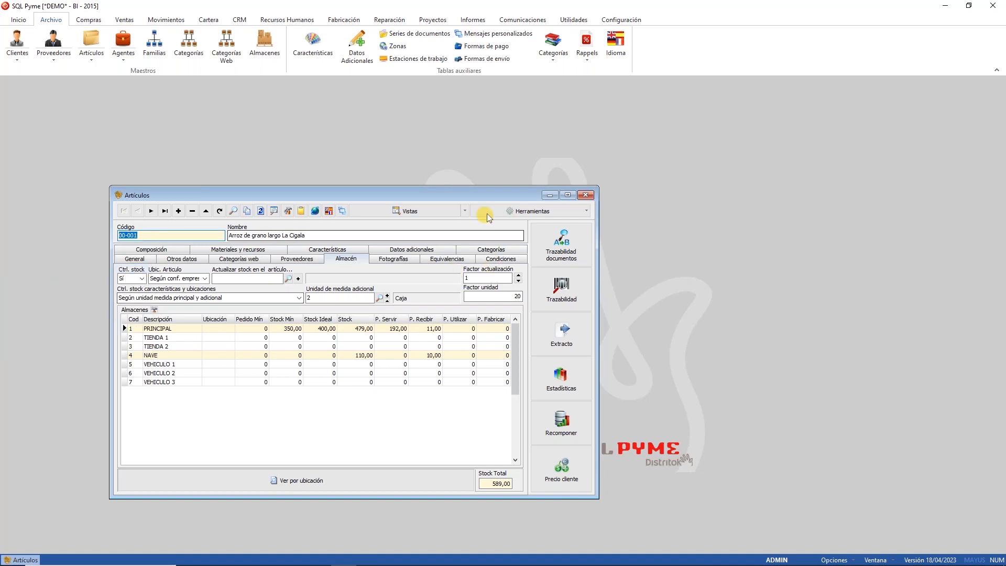
drag(366, 195, 489, 156)
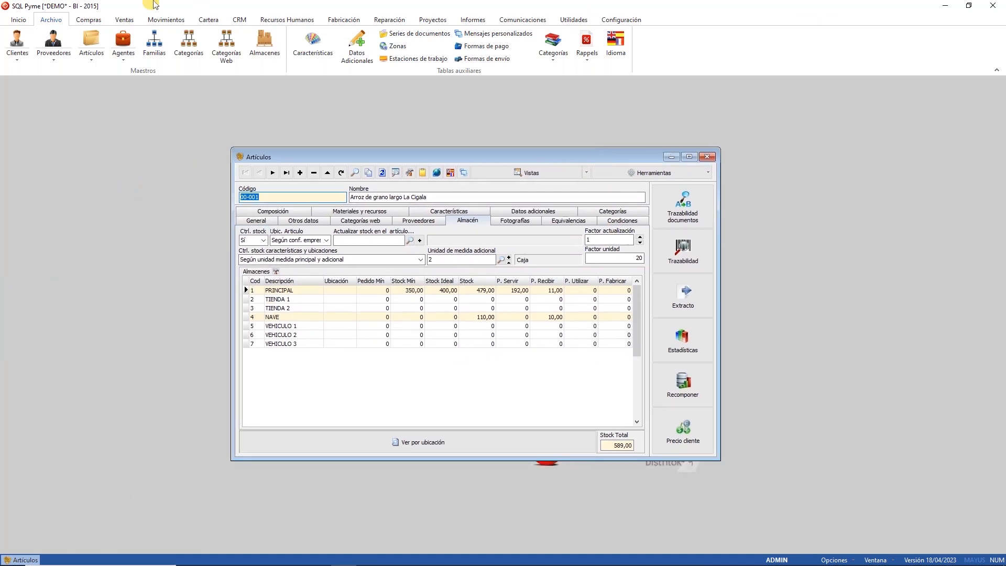
click(87, 21)
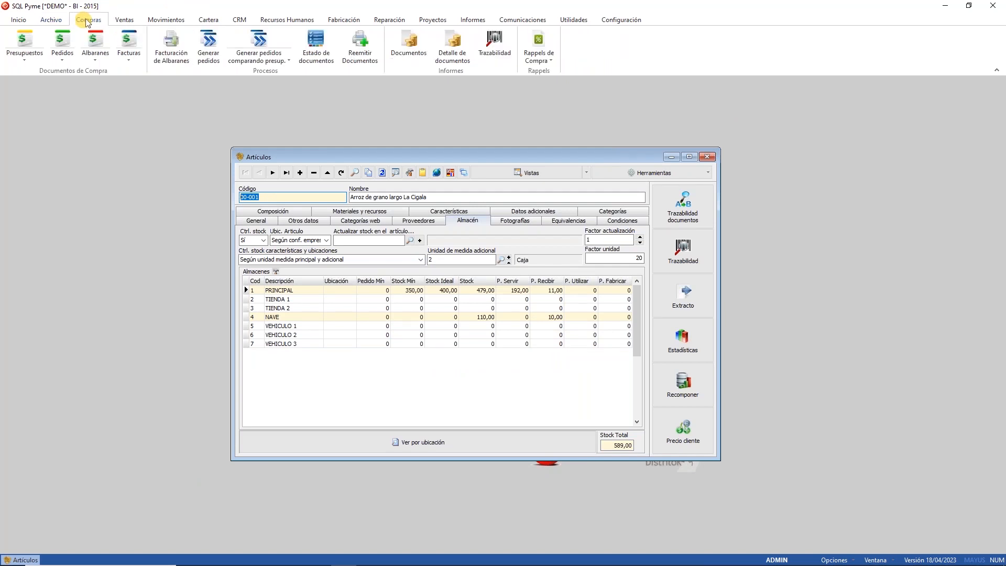
Step: Start a new supplier order for BEGANOSIEL
click(58, 42)
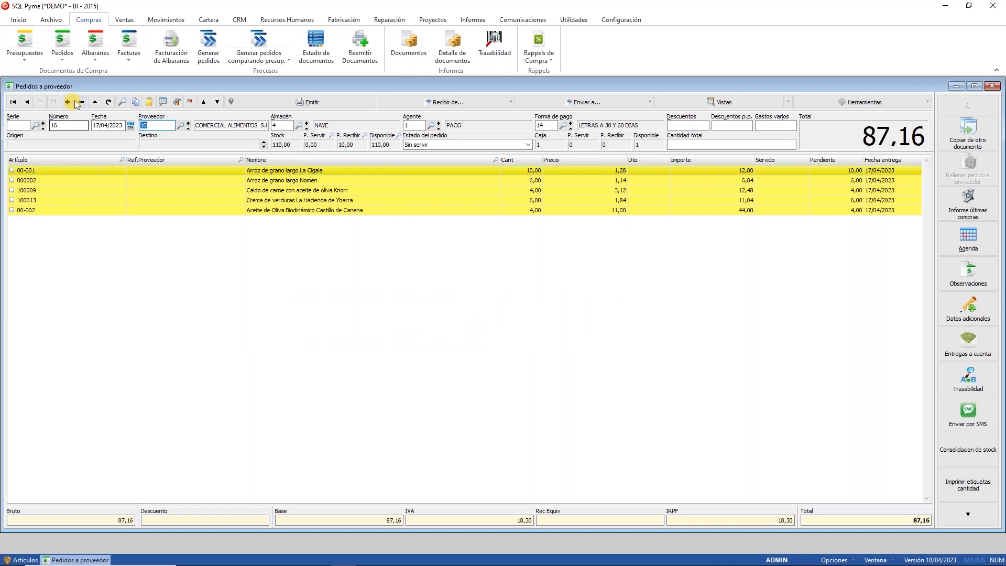
click(67, 101)
click(179, 126)
click(455, 234)
double_click(456, 233)
Step: Add 10 units of article 00-001, then discard the draft order
click(63, 170)
text(00-001)
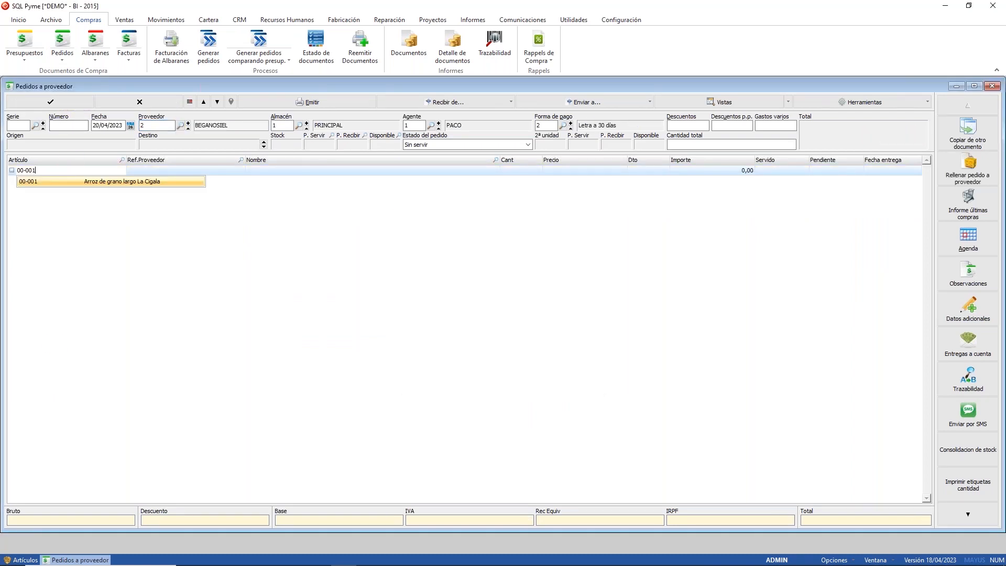
key(Return)
text(10)
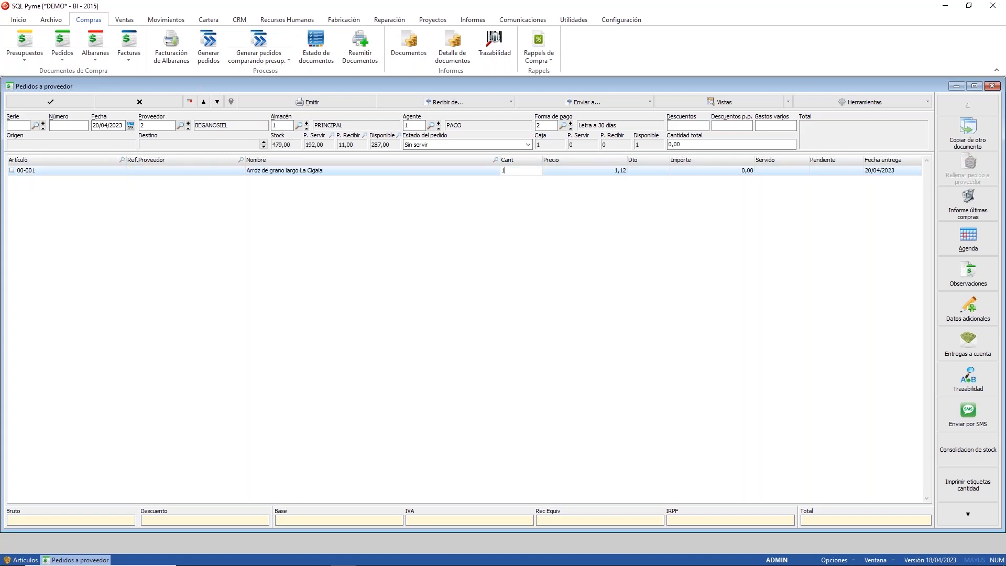
key(Return)
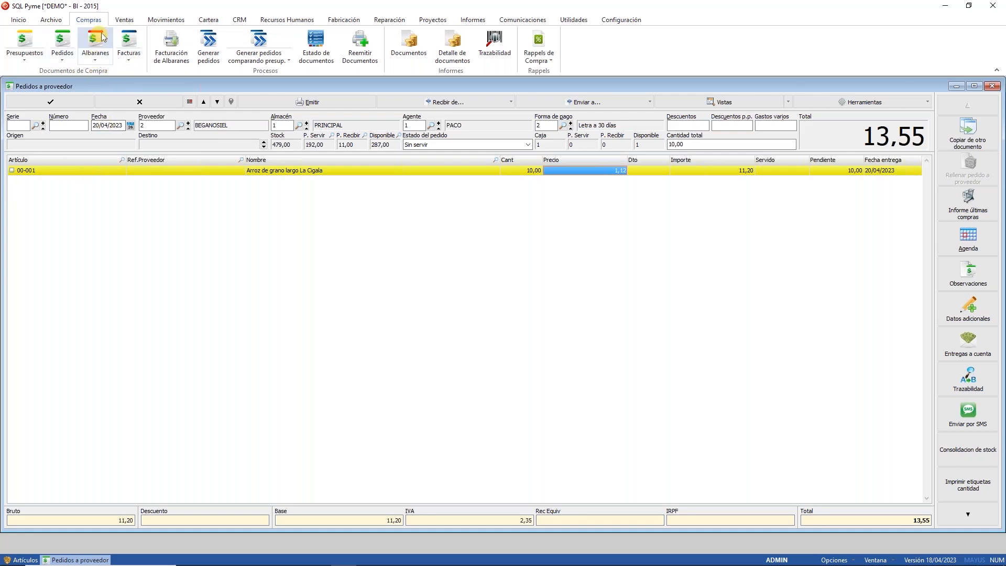
click(139, 101)
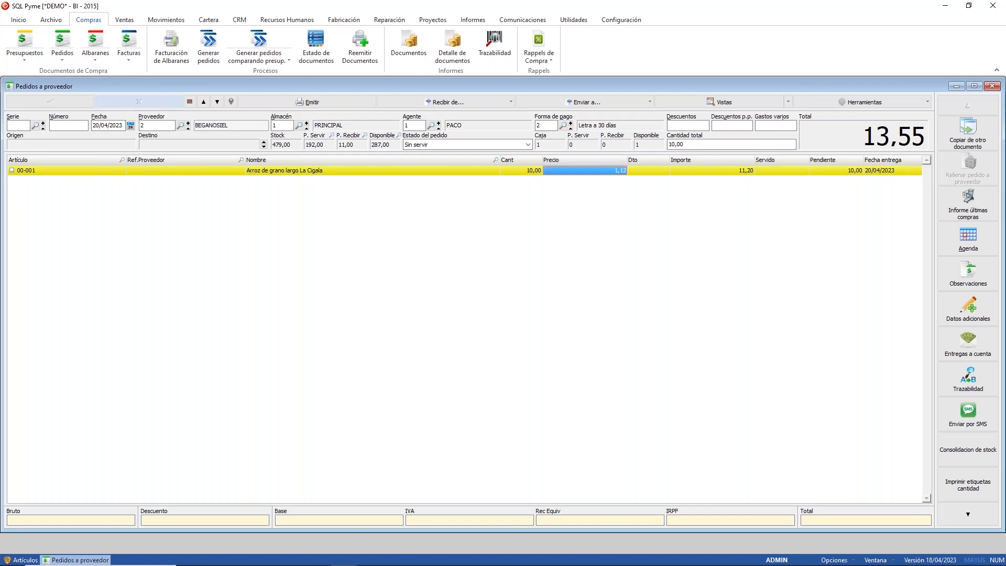
Step: Start a new BEGANOSIEL delivery note, then remove the first 00-001 line added
click(992, 85)
click(95, 36)
click(67, 102)
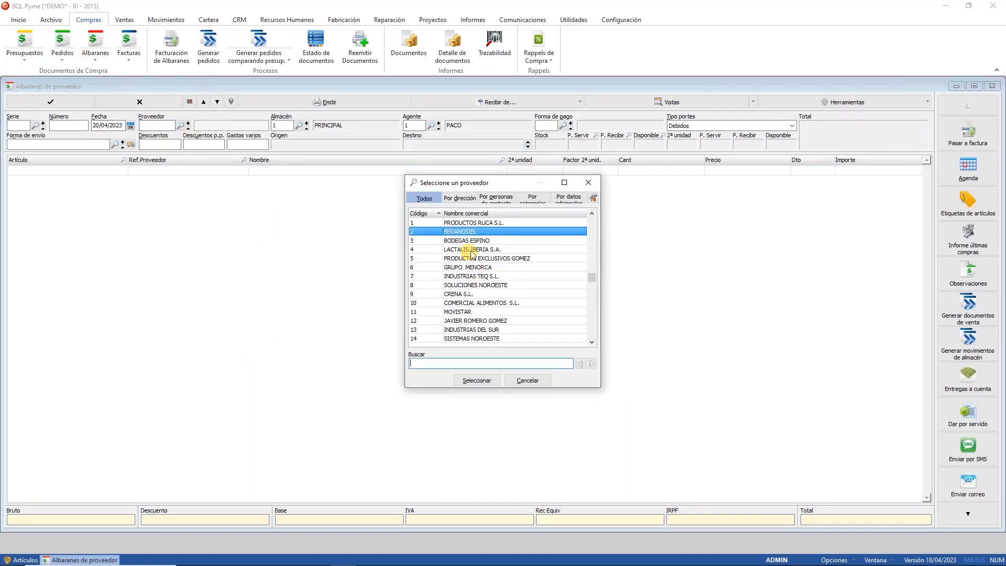
key(Return)
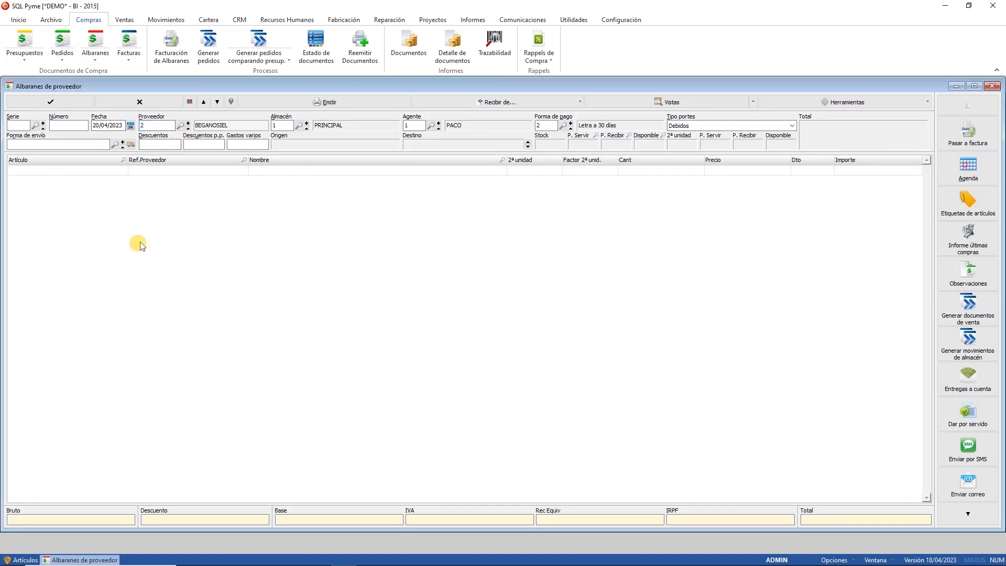
text(0)
key(Up)
key(Up)
key(Up)
key(Up)
key(Up)
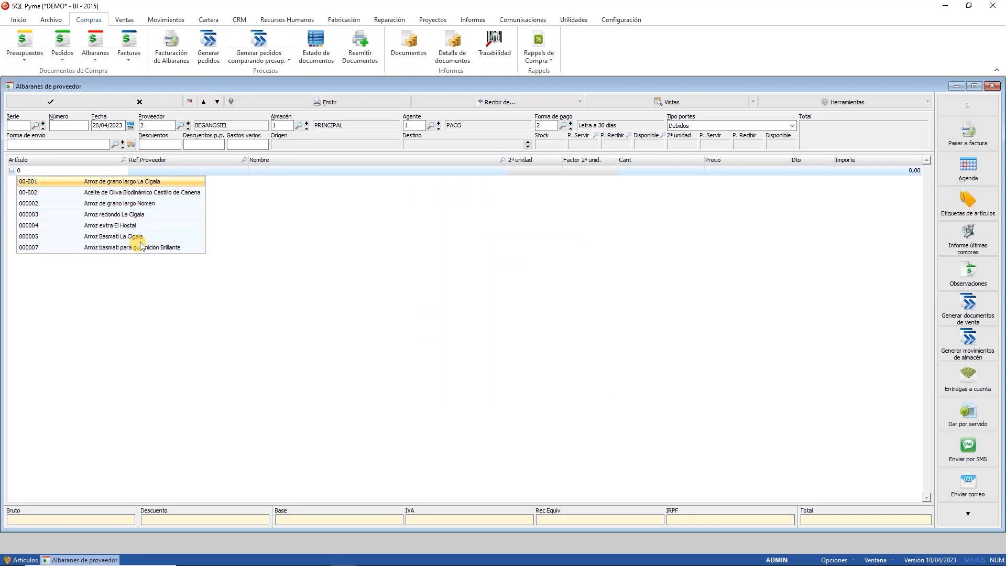
key(Return)
key(Return)
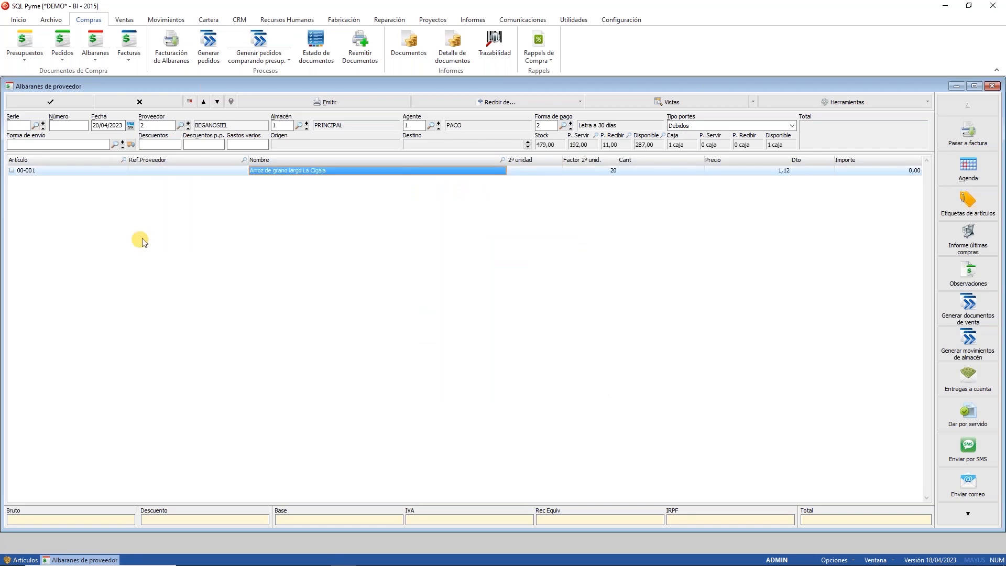
click(190, 101)
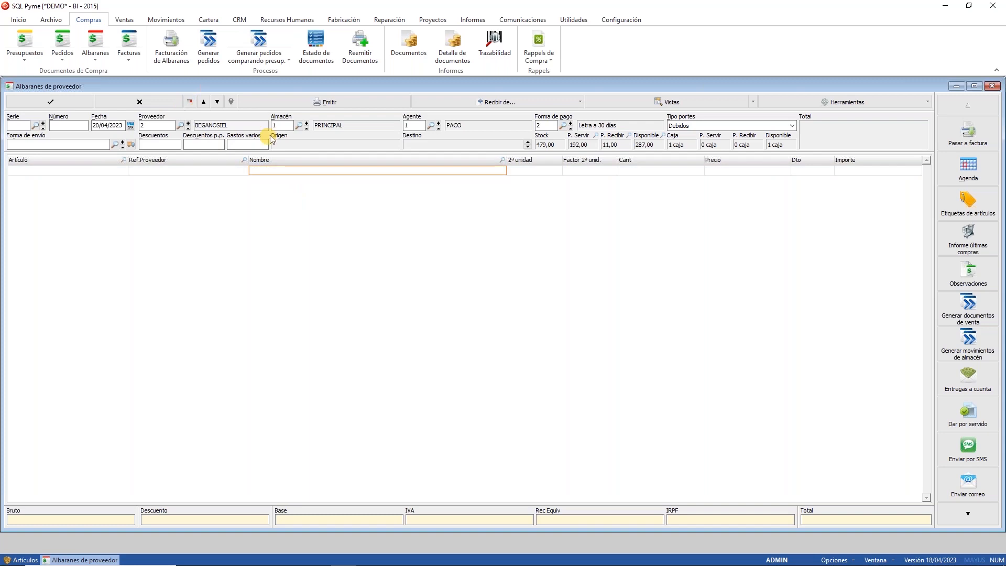
Step: Set the receiving warehouse to NAVE and add article 00-001 with quantity 10
click(299, 125)
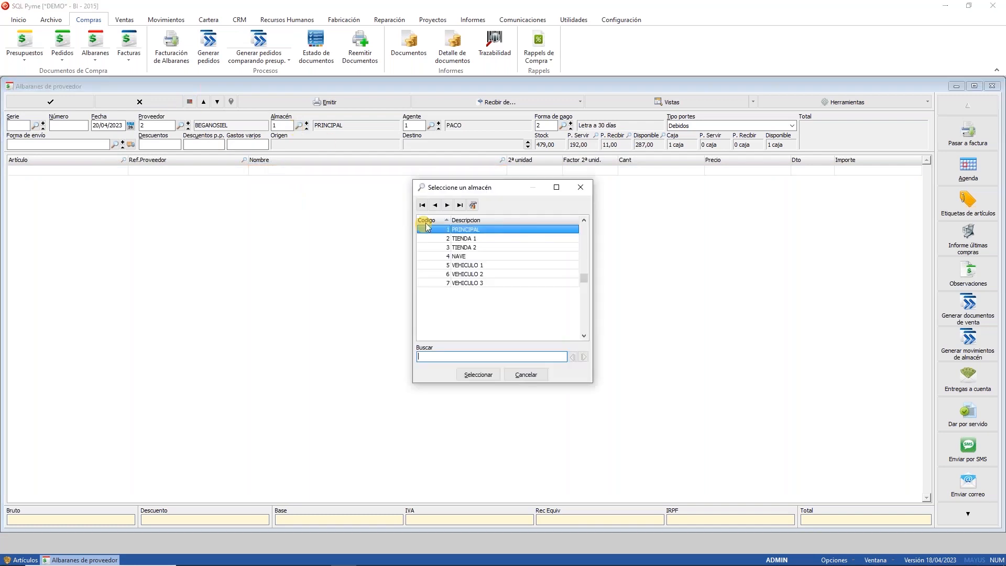
double_click(473, 257)
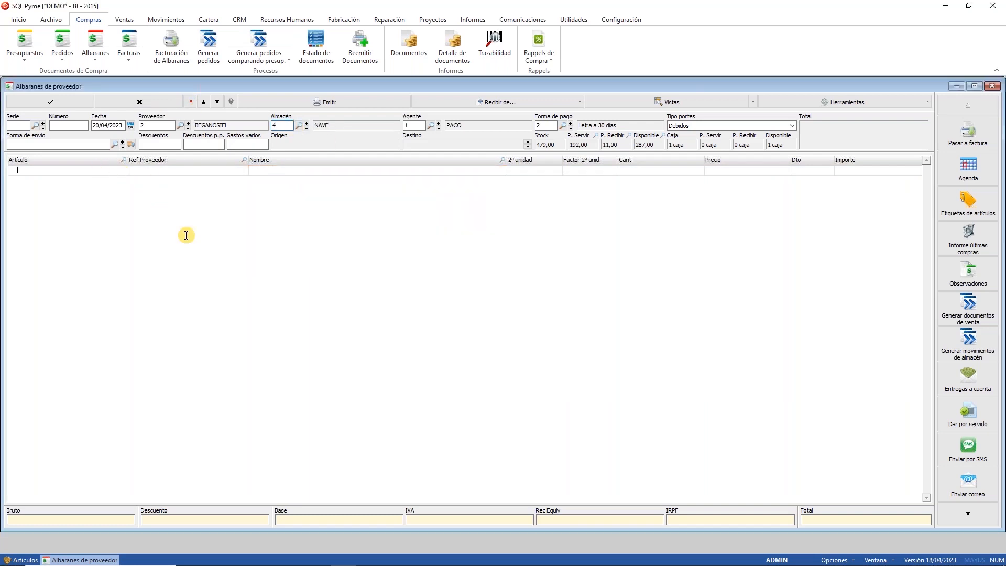
click(123, 159)
double_click(238, 169)
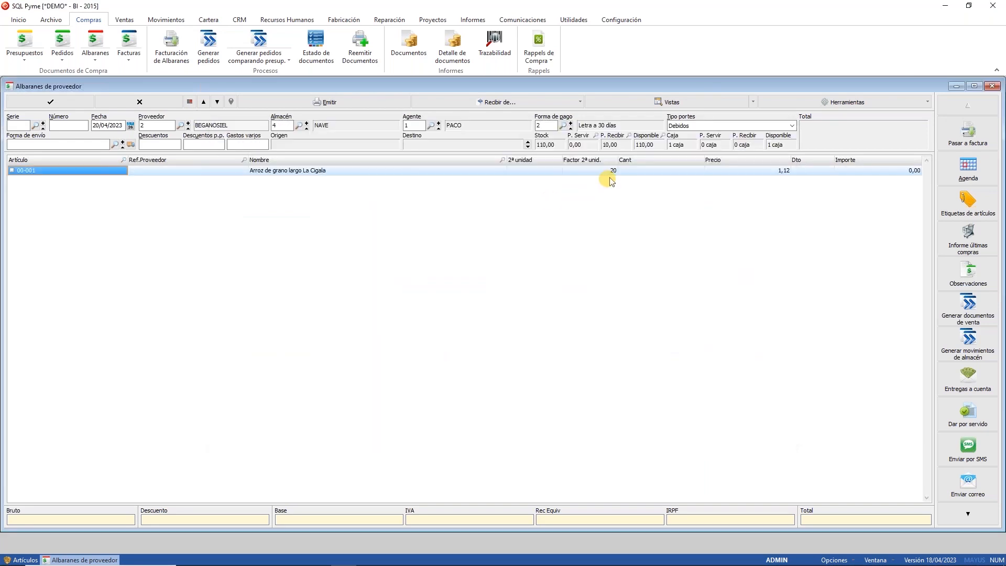
click(645, 171)
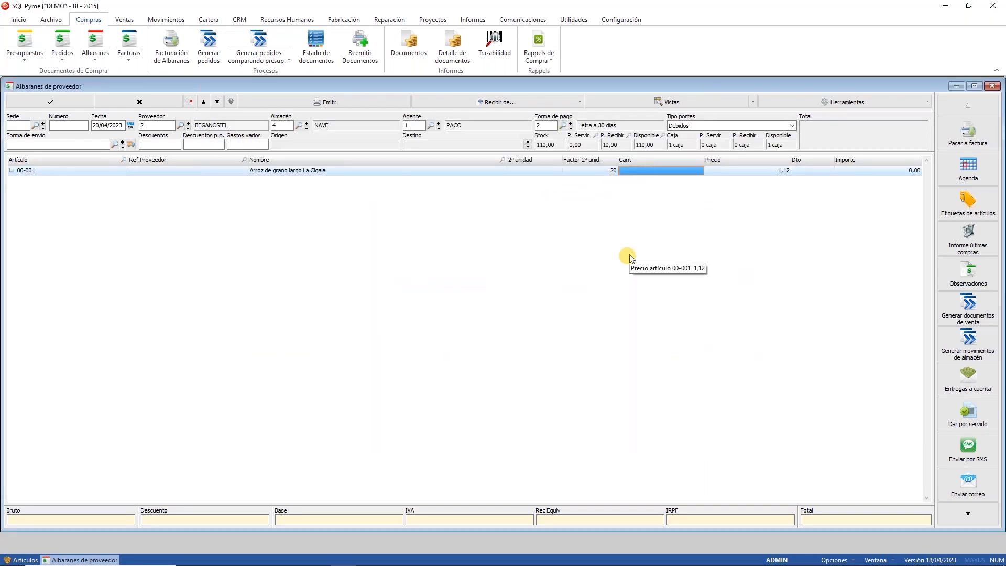
text(10)
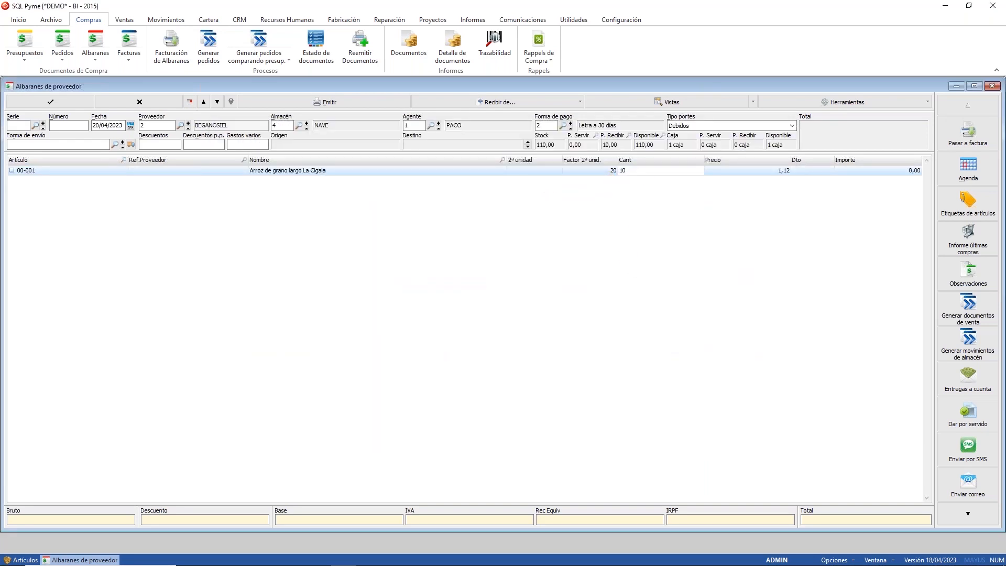
key(Return)
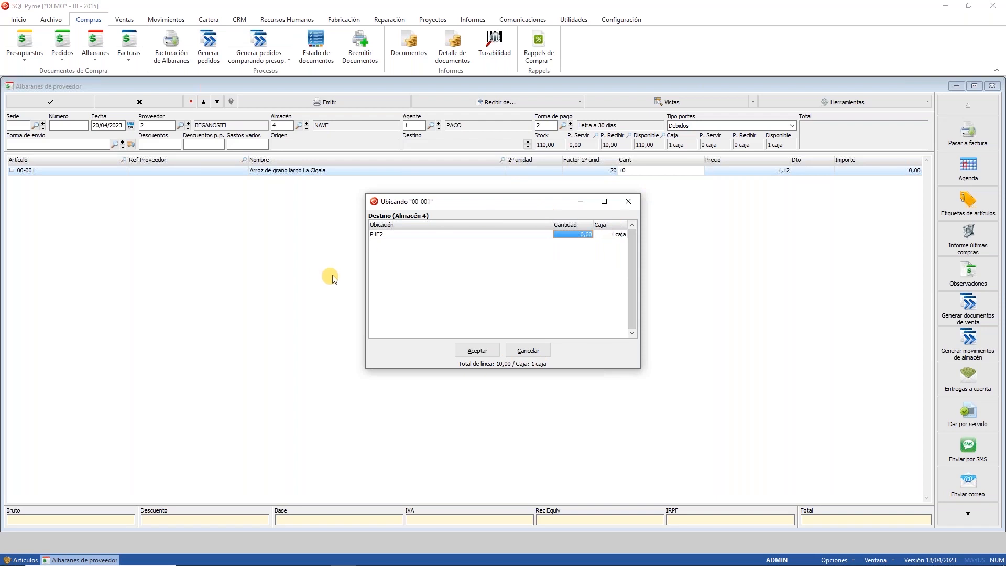
Step: Place all 10 units on shelf P1E1 and save delivery note 21 without issuing it
double_click(580, 236)
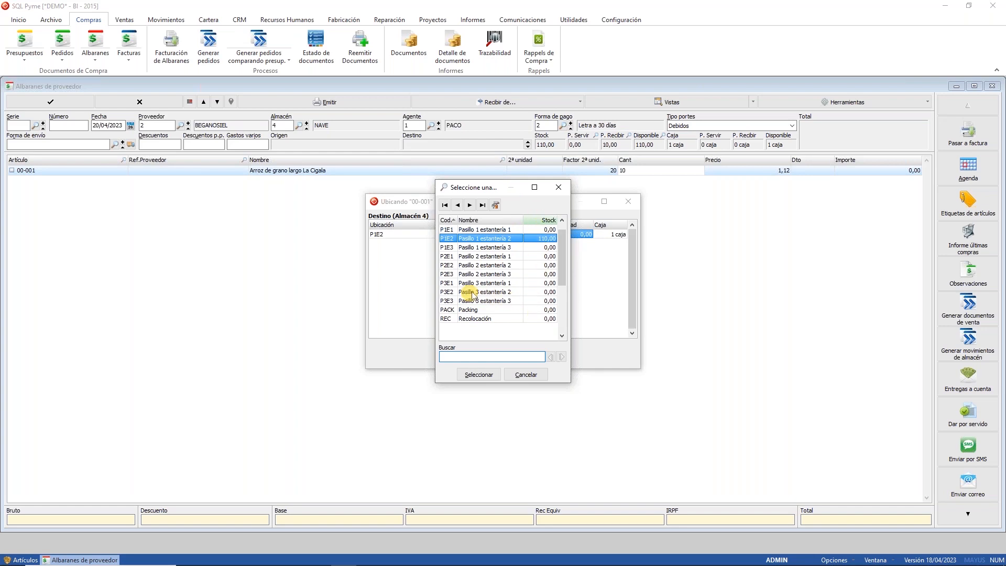
click(480, 230)
click(478, 375)
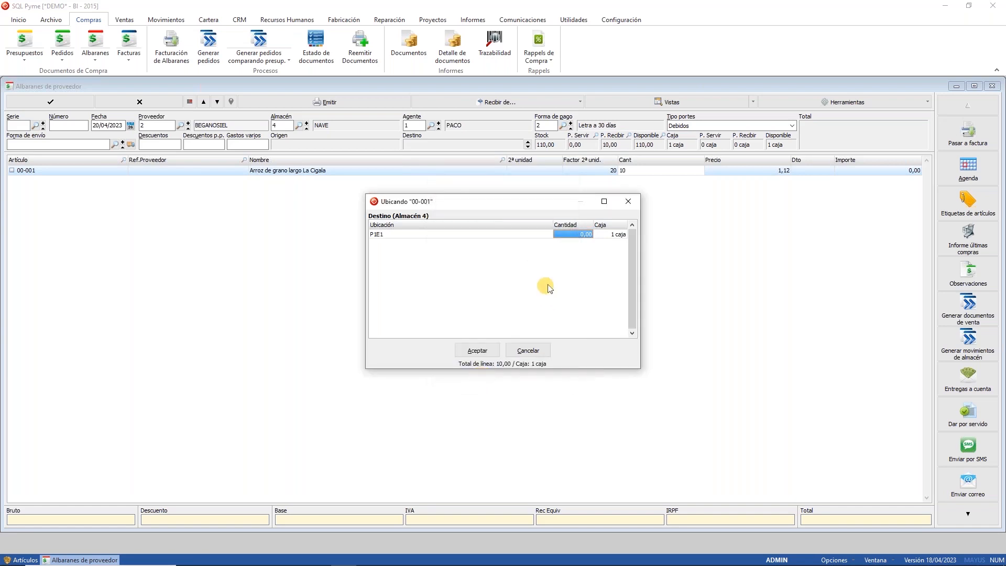
text(10)
key(Tab)
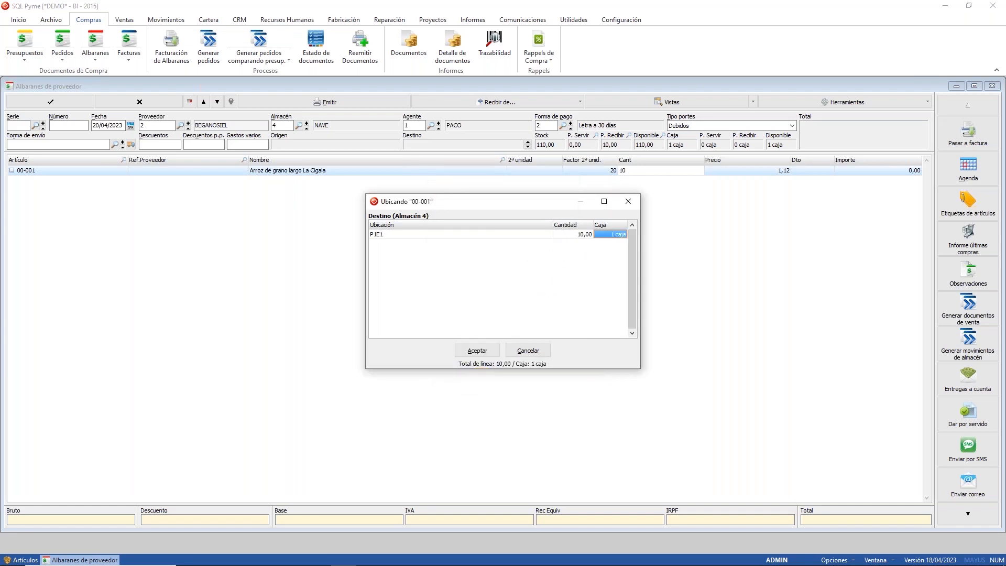
click(477, 350)
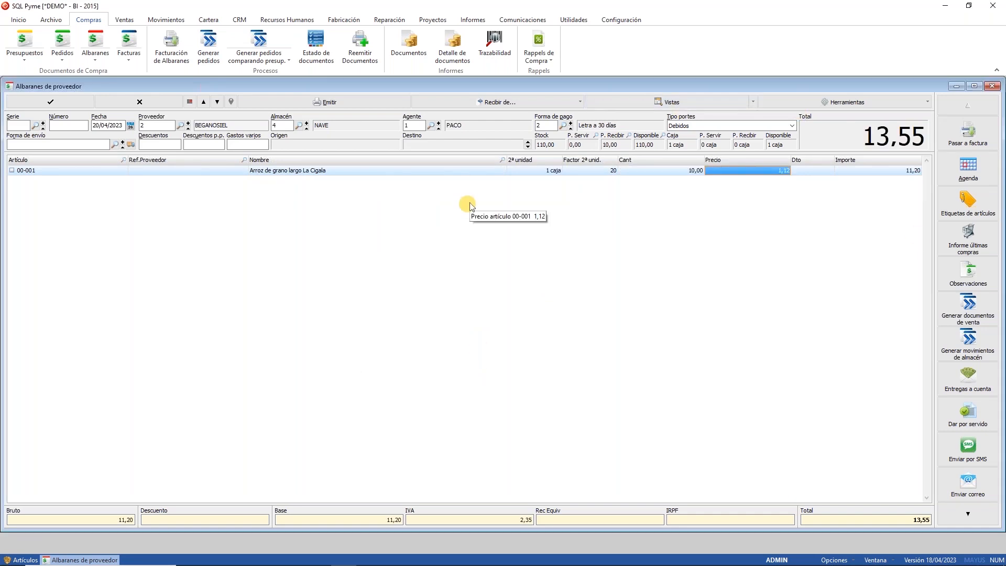
click(26, 102)
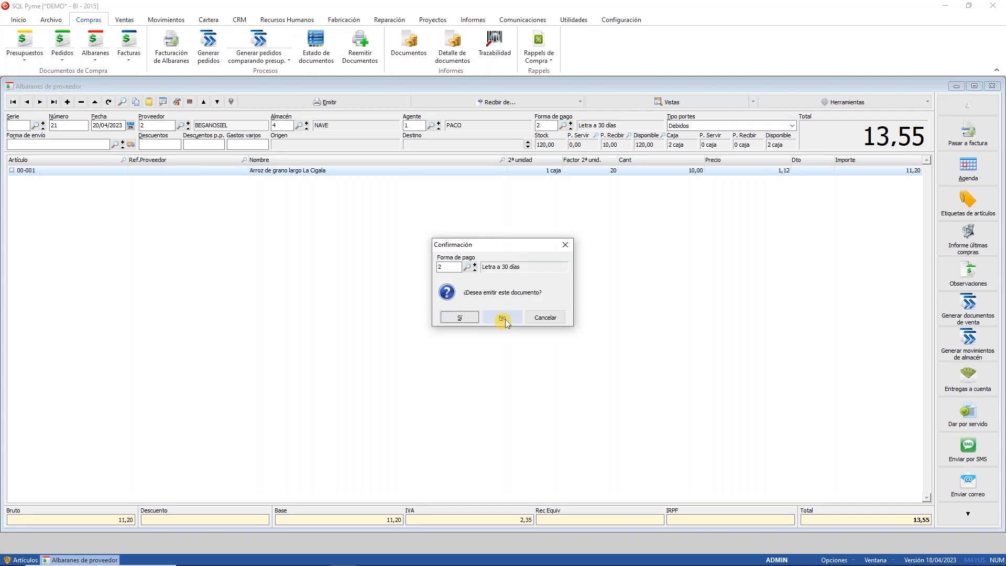
click(505, 319)
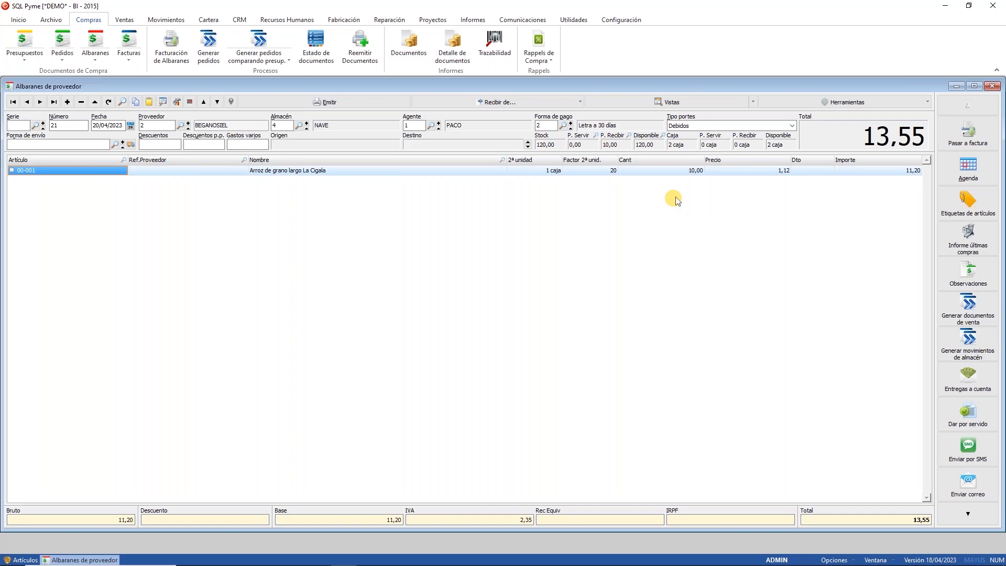
Step: Reassign the line as 4 units on P1E1 and 6 on P3E2, then save
click(665, 172)
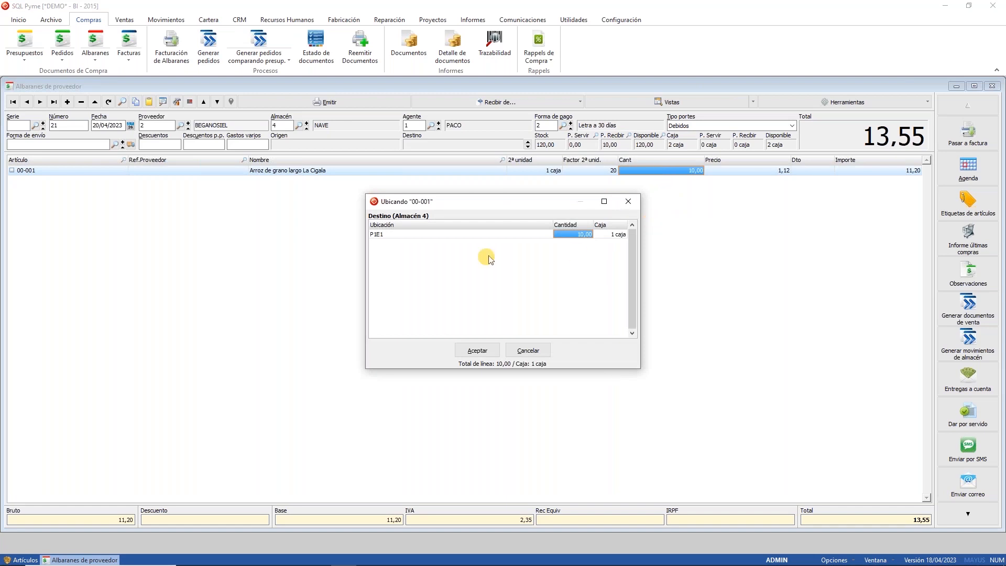
text(4)
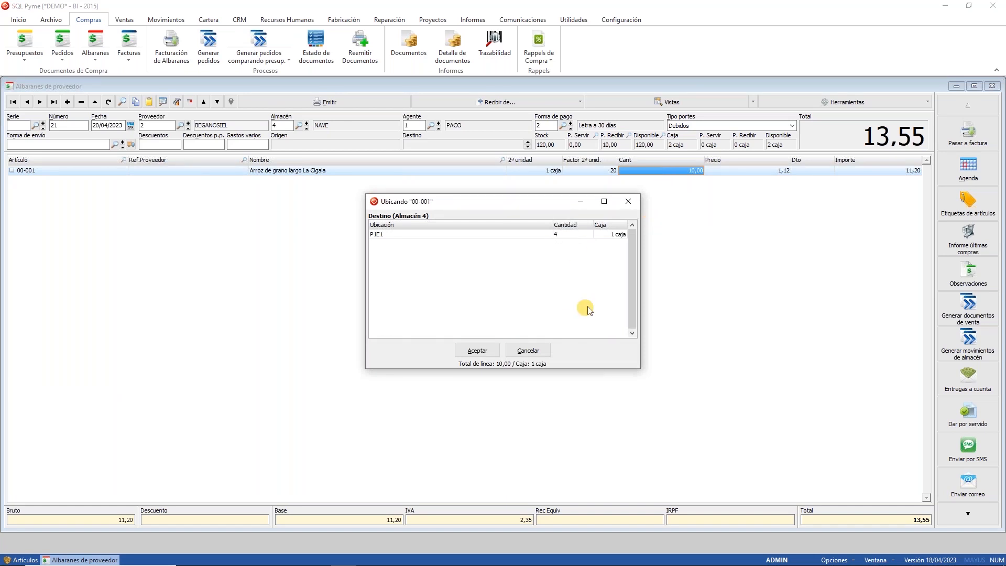
key(Return)
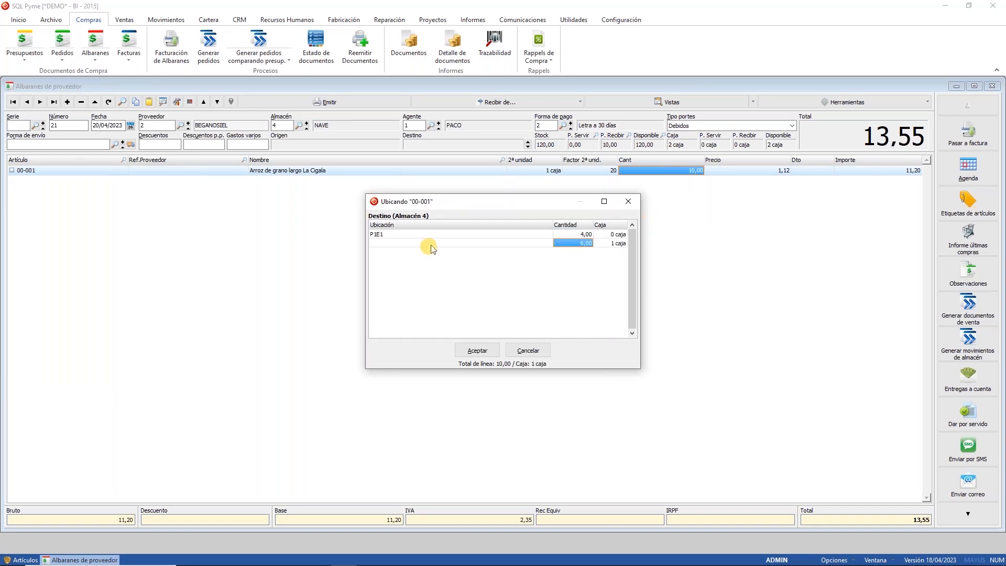
key(Return)
click(495, 292)
double_click(496, 292)
click(492, 353)
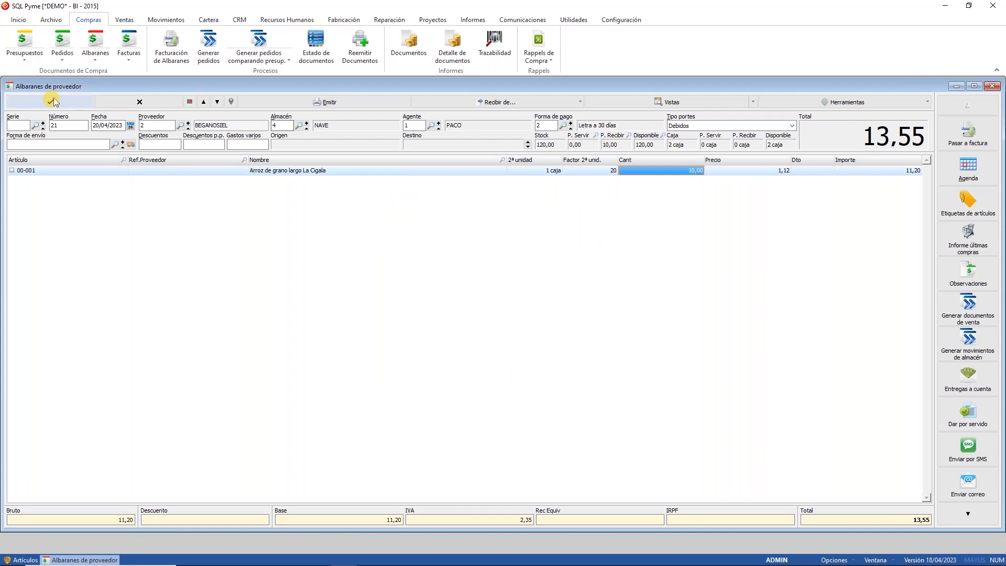
click(493, 317)
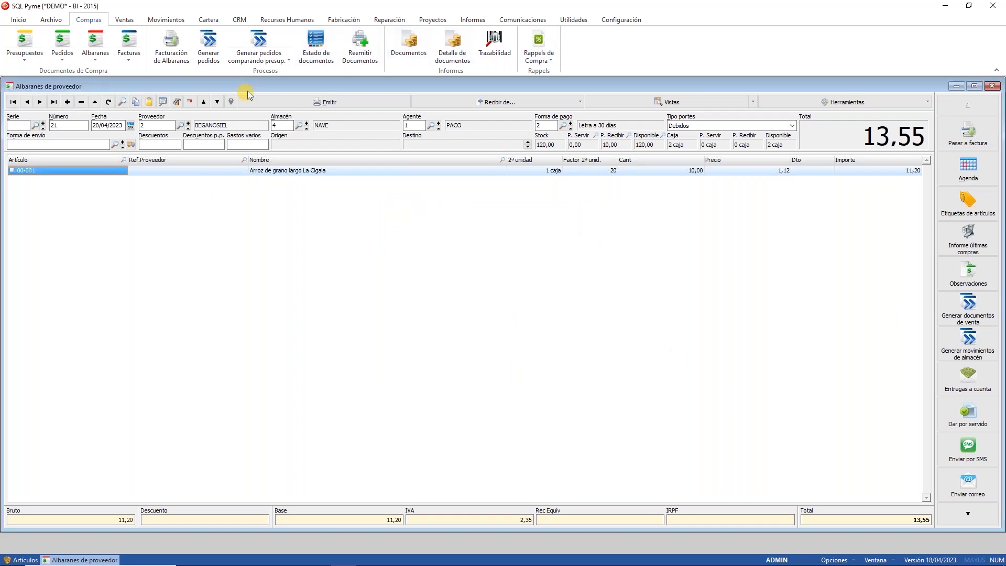
Step: Check 00-001's NAVE stock per shelf (P1E1 4, P1E2 110, P3E2 6), then return to the delivery note
click(24, 559)
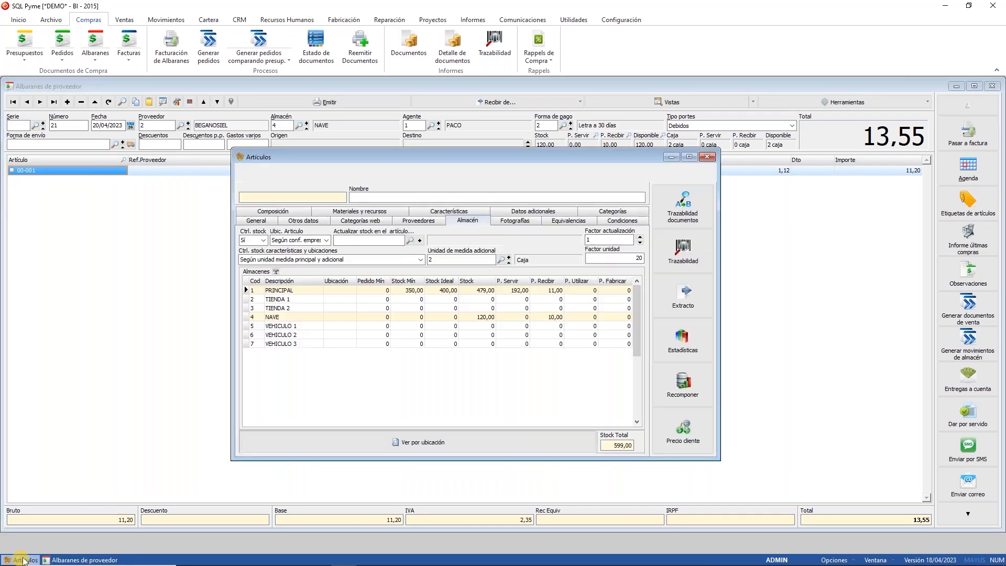
click(481, 317)
click(451, 441)
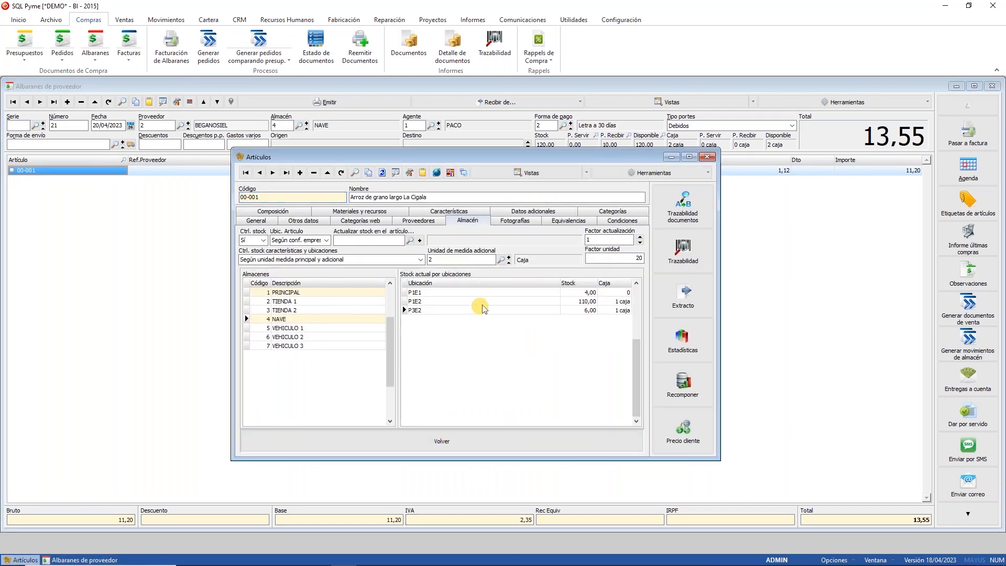
click(572, 294)
click(572, 302)
click(574, 311)
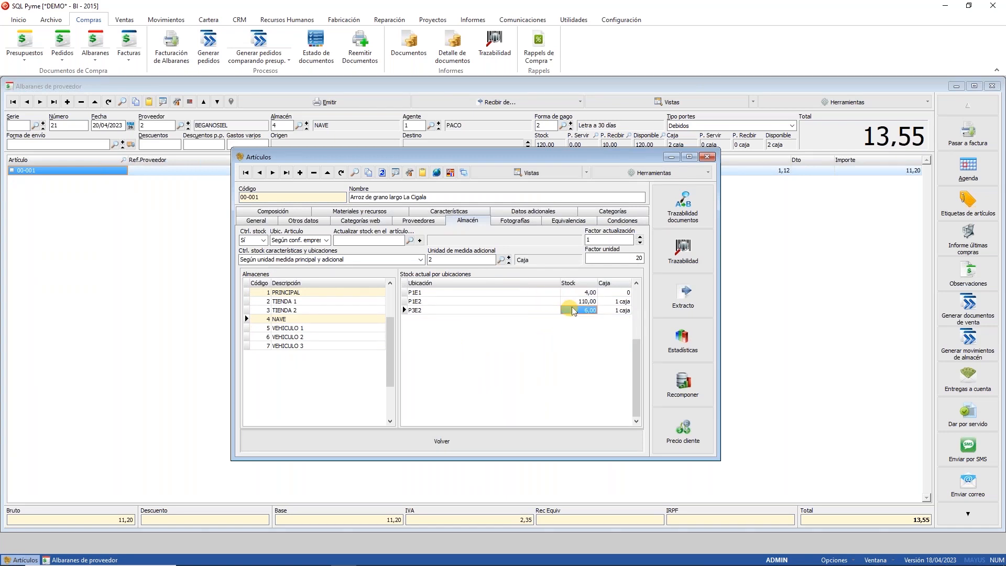
click(648, 89)
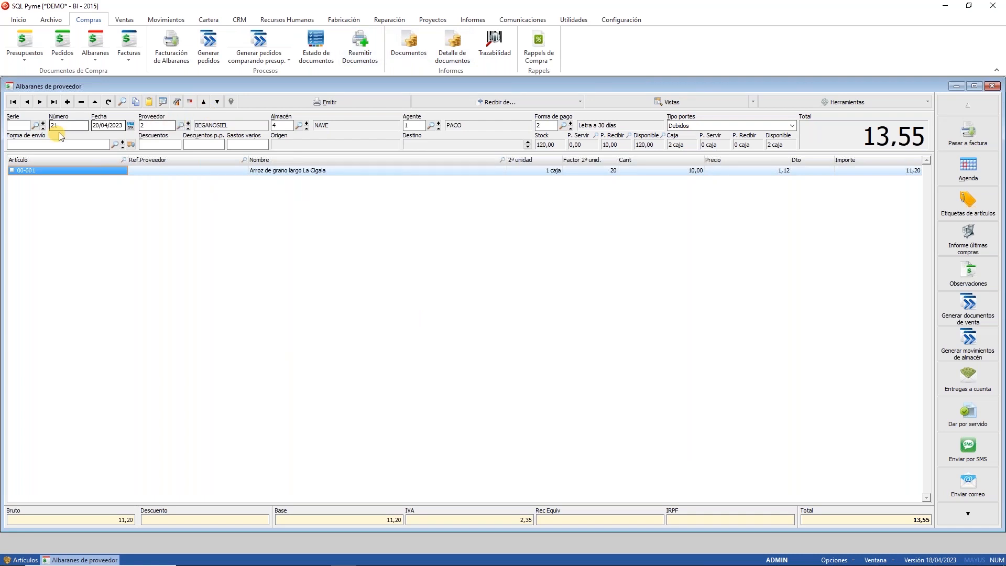
Step: Add an olive oil 00-002 line with quantity 10
key(Down)
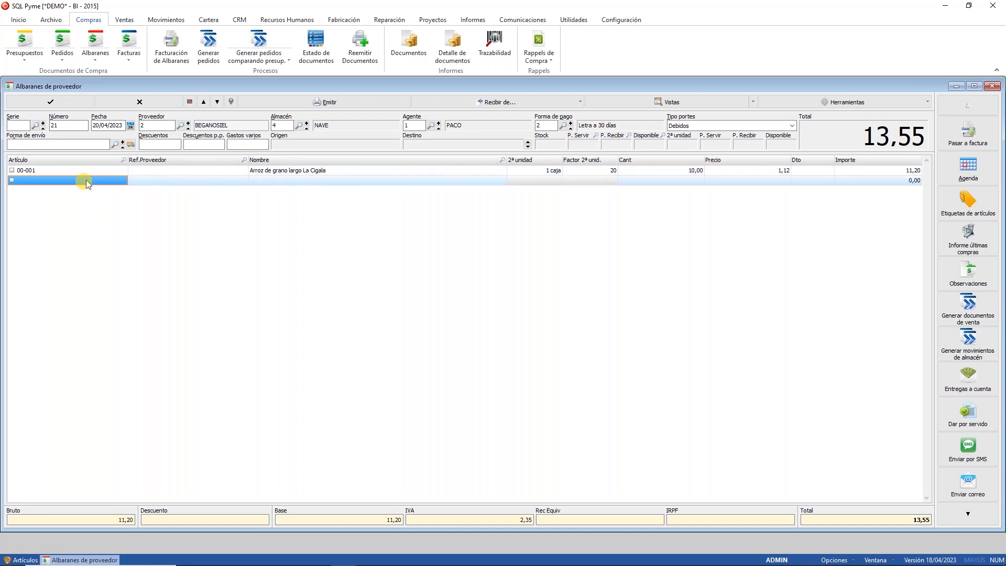
click(85, 182)
double_click(86, 180)
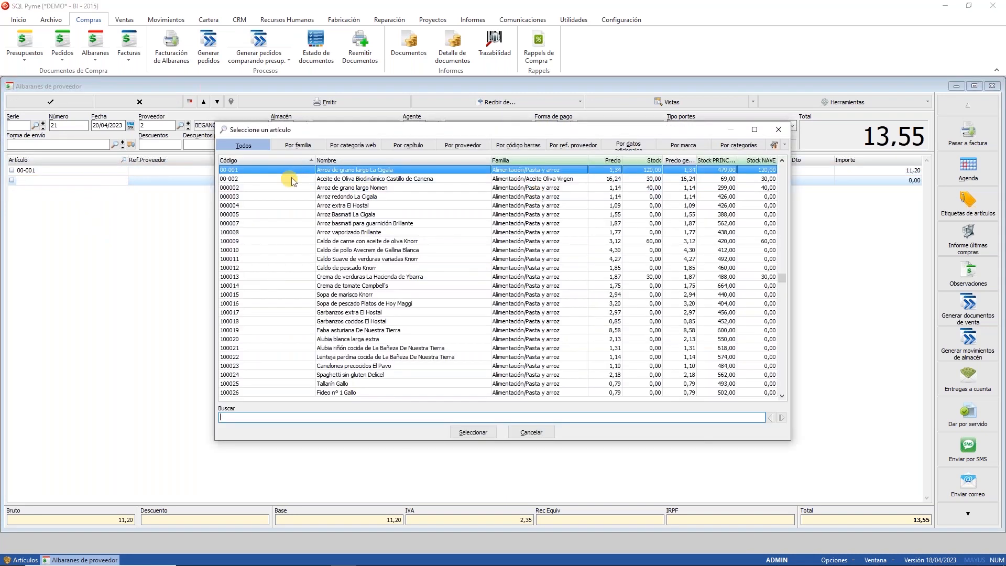
double_click(291, 179)
click(646, 180)
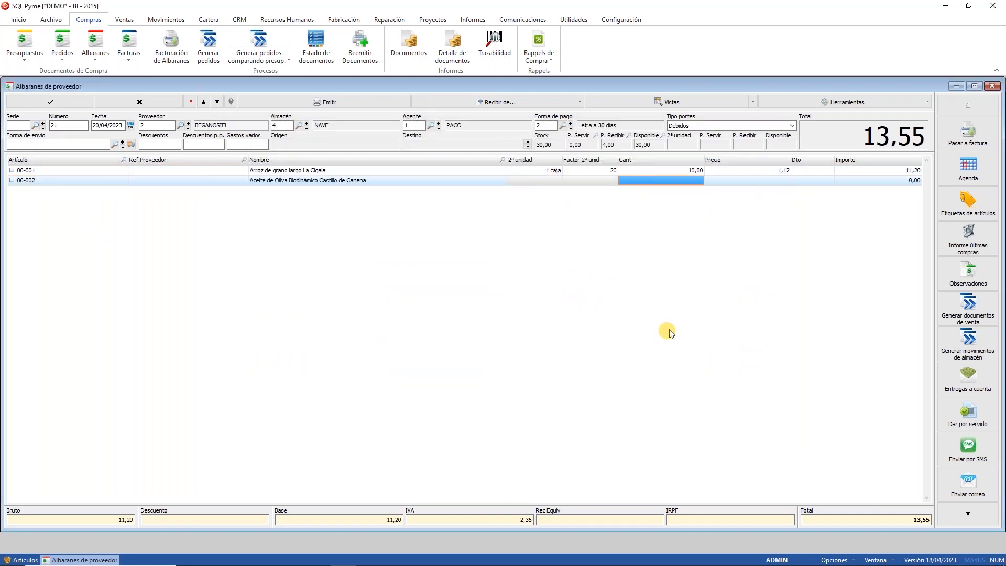
text(10)
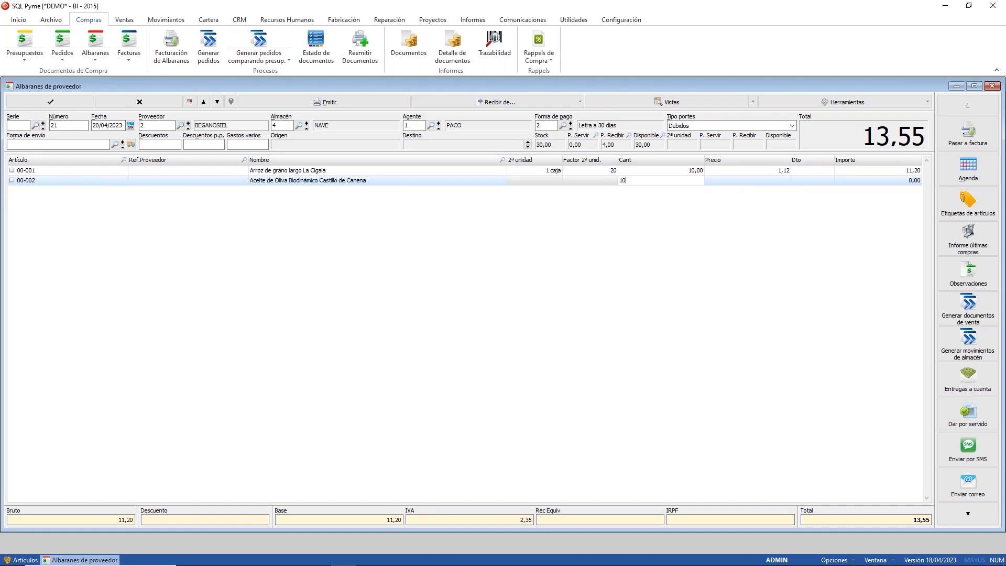
key(Return)
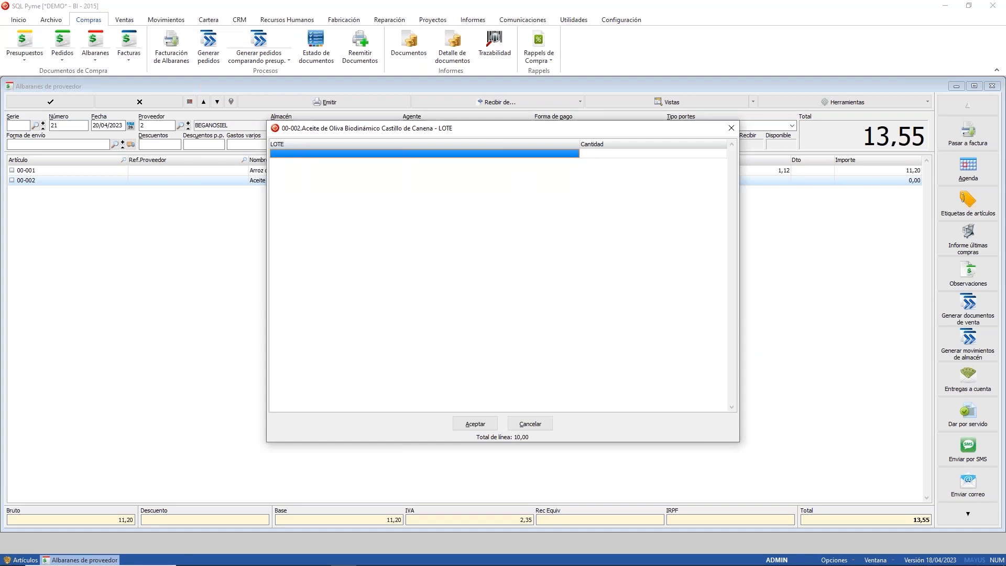
Step: Enter lot Z9999 for 10 units shelved at location P3E2
text(Z9999)
key(Return)
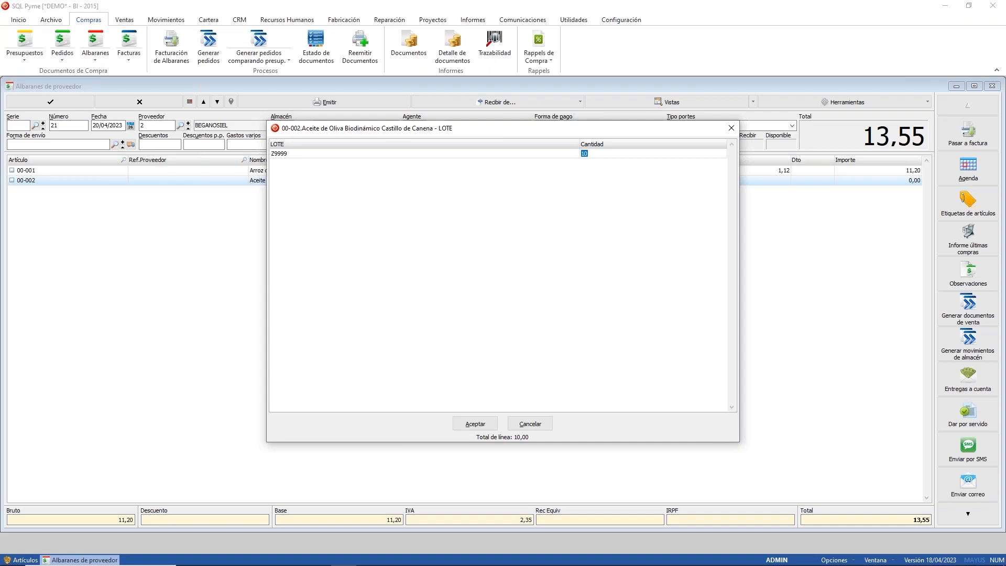
click(474, 424)
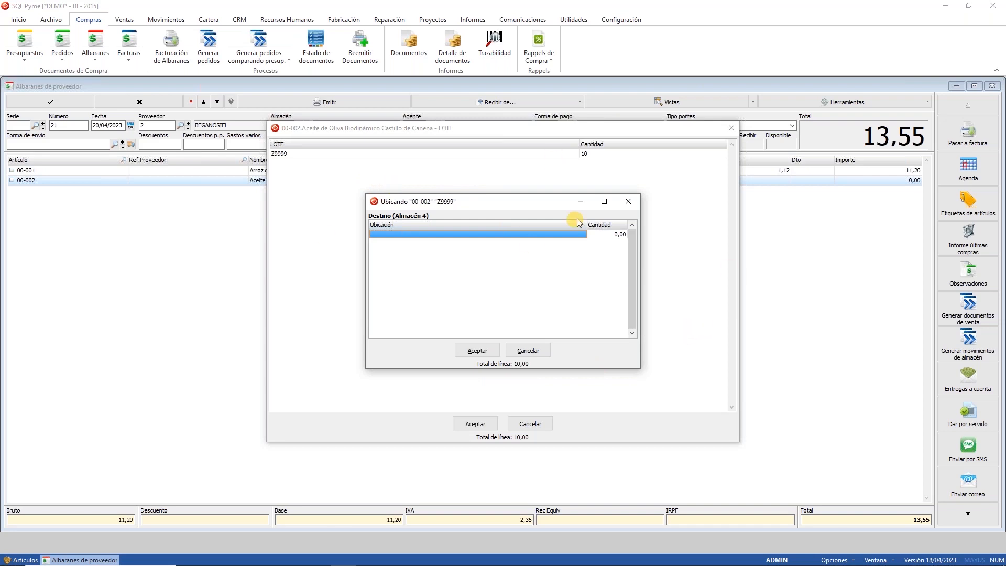
click(602, 235)
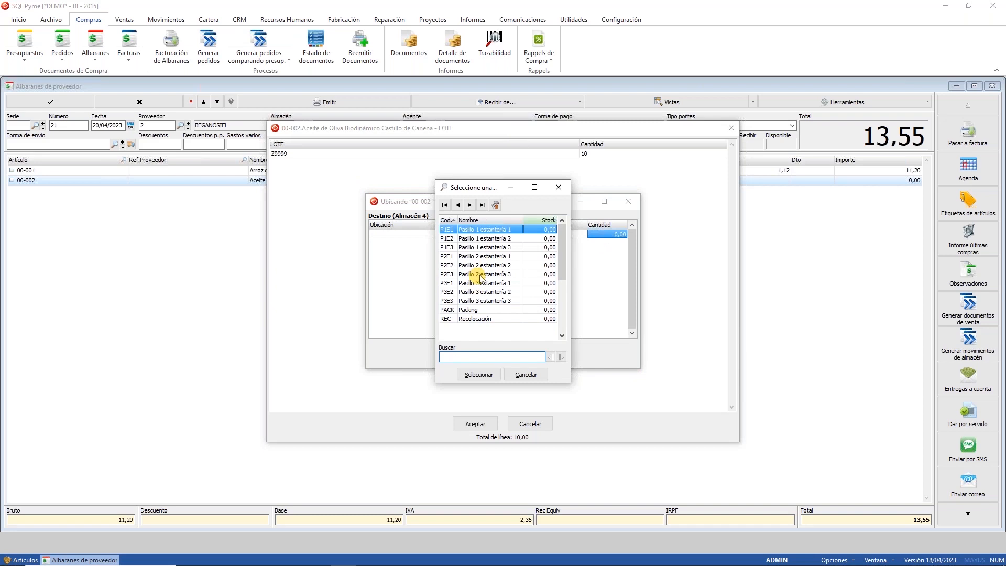
double_click(468, 292)
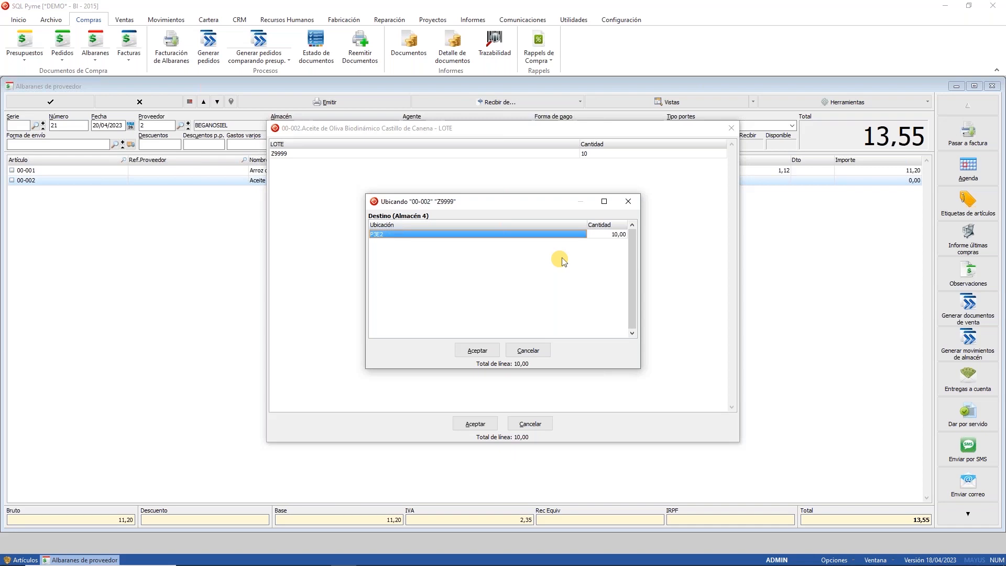
click(478, 352)
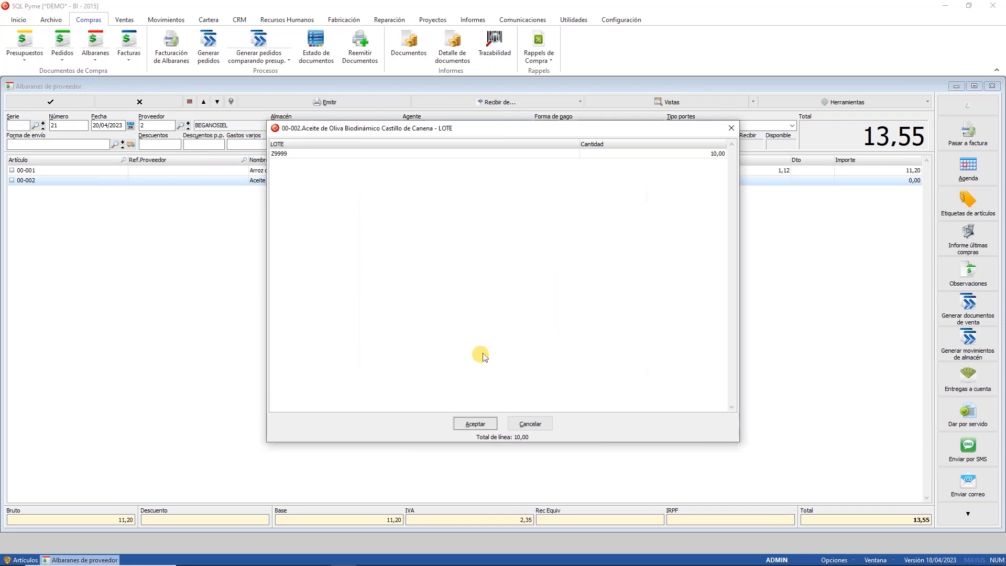
Step: Add lot X8888 for 20 units at P2E2, accept the quantity adjustment and save
key(Return)
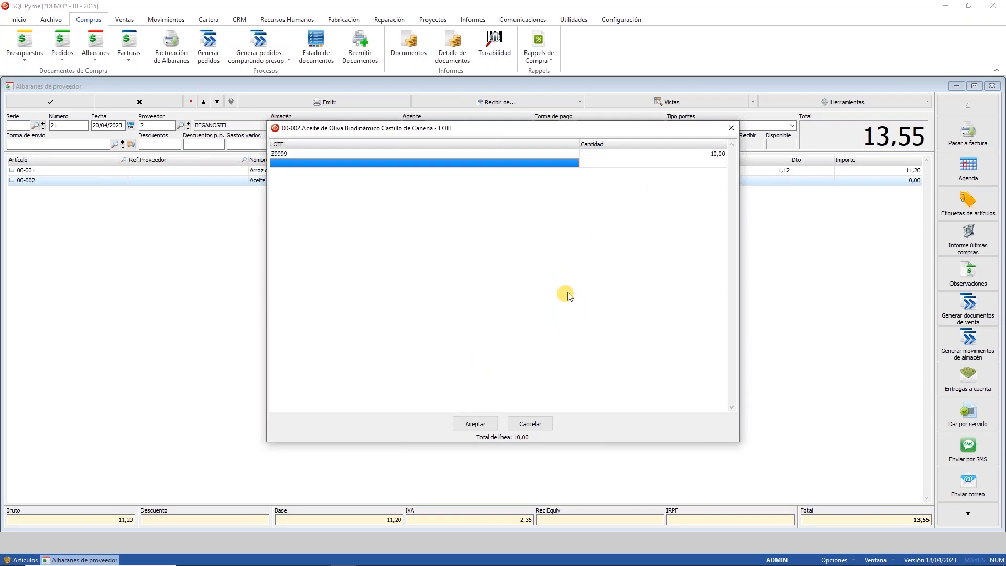
text(X8888)
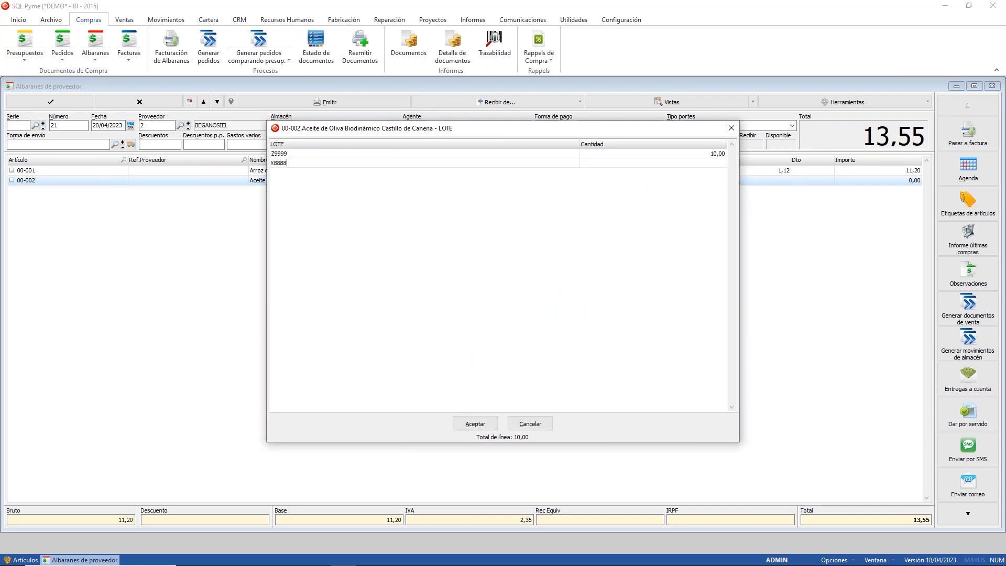
text(20)
key(Return)
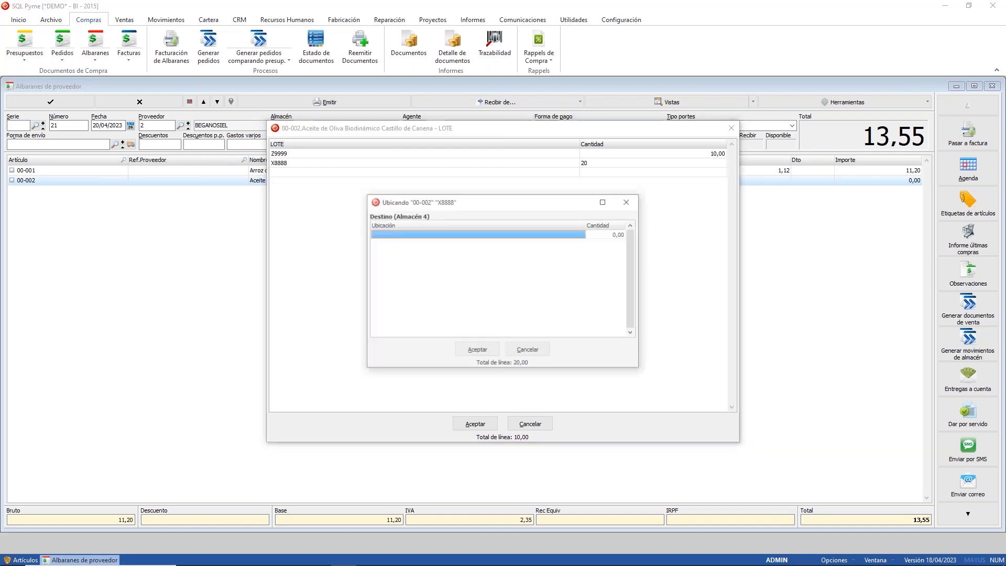
double_click(489, 247)
double_click(479, 265)
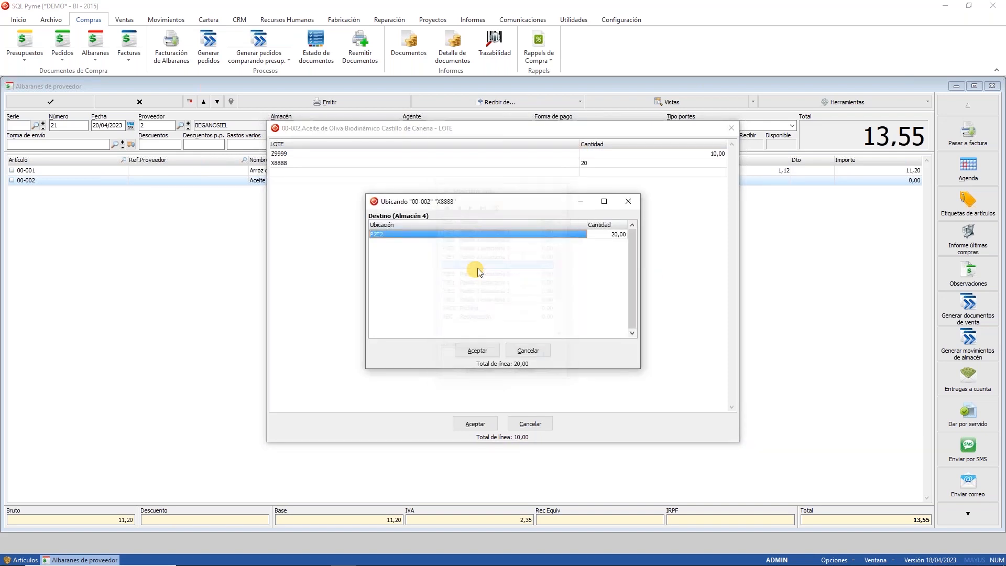
click(479, 351)
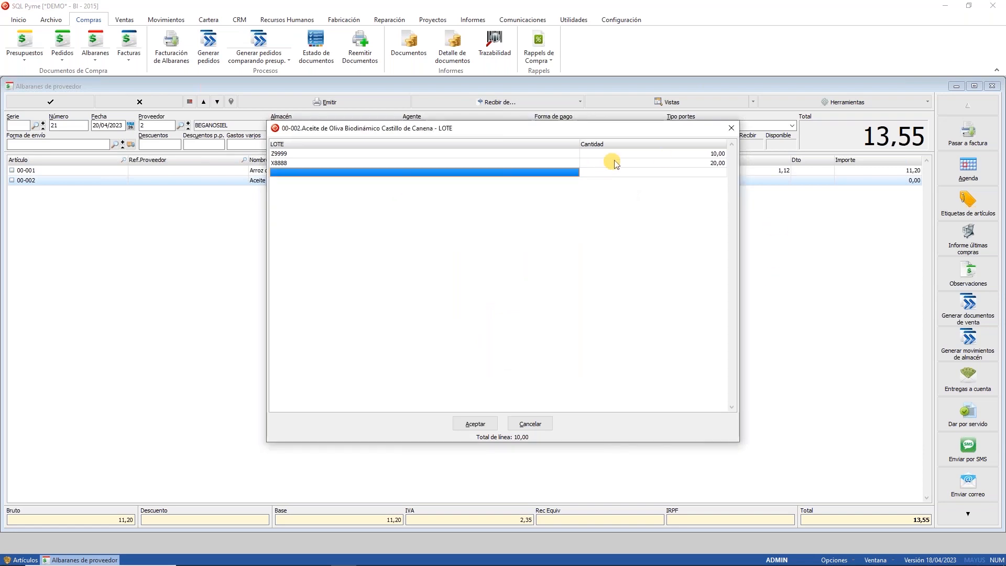
click(469, 423)
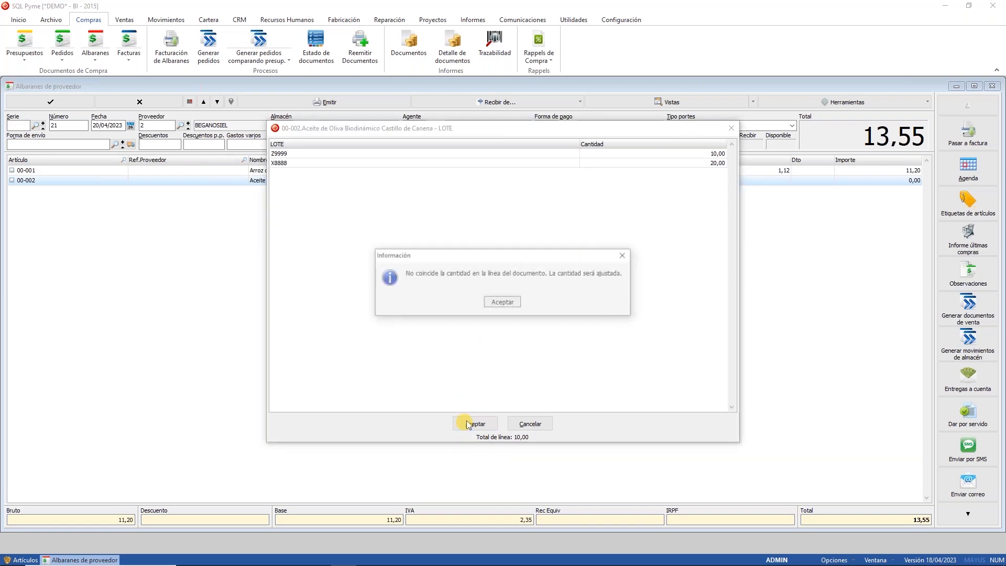
click(503, 302)
click(47, 103)
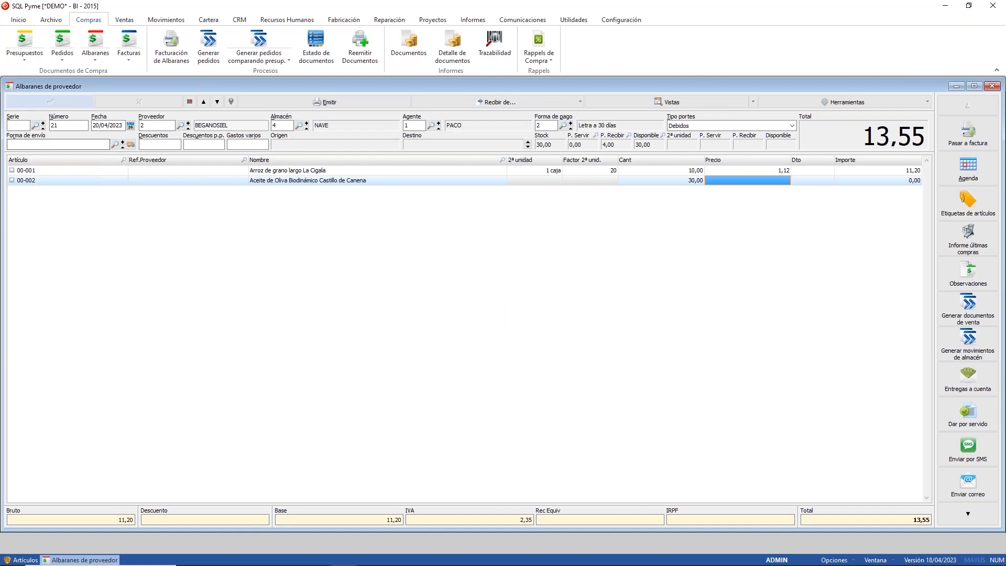
Step: Decline issuing the note and view olive oil 00-002's NAVE stock broken down by lot
click(503, 318)
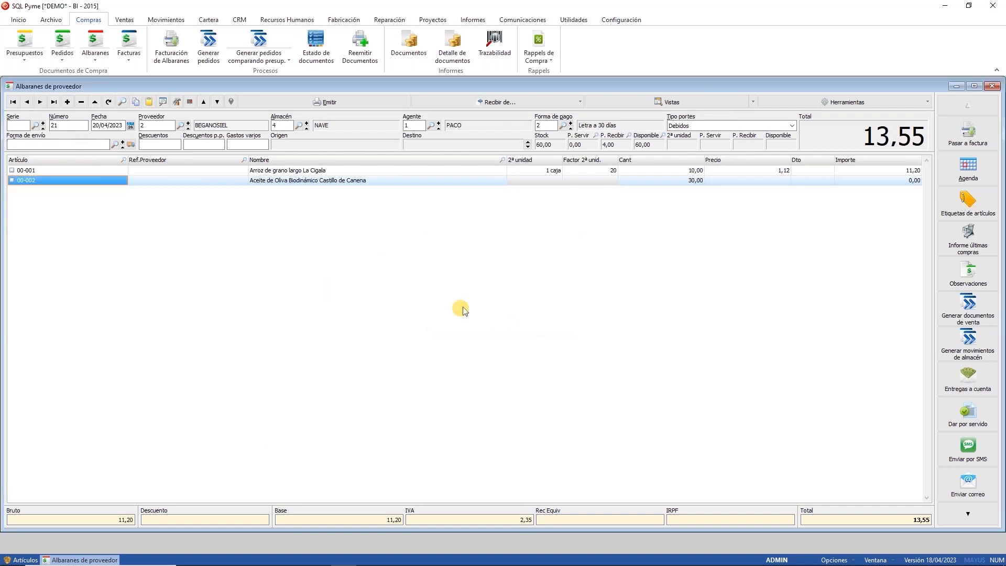
double_click(325, 287)
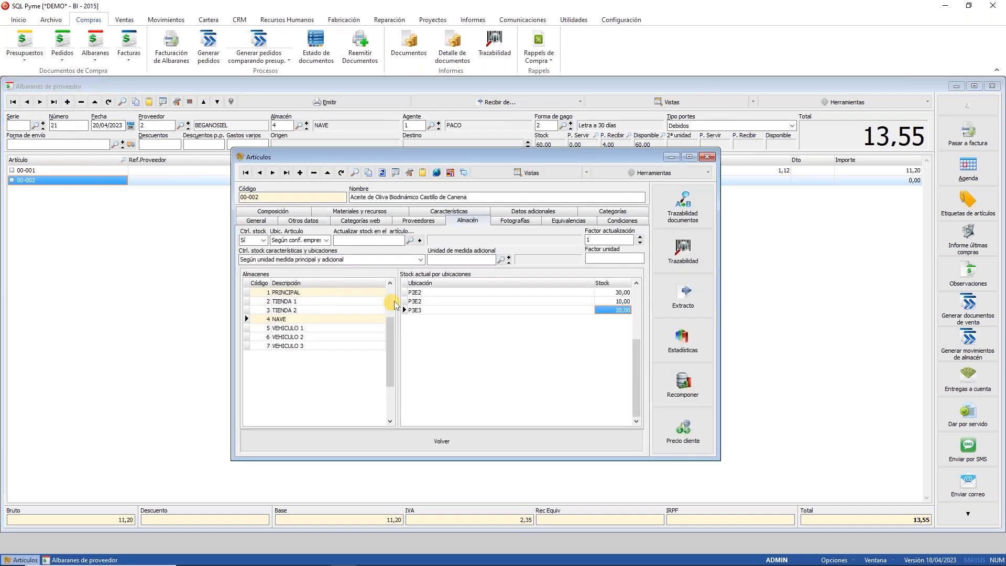
click(348, 443)
click(478, 317)
click(428, 443)
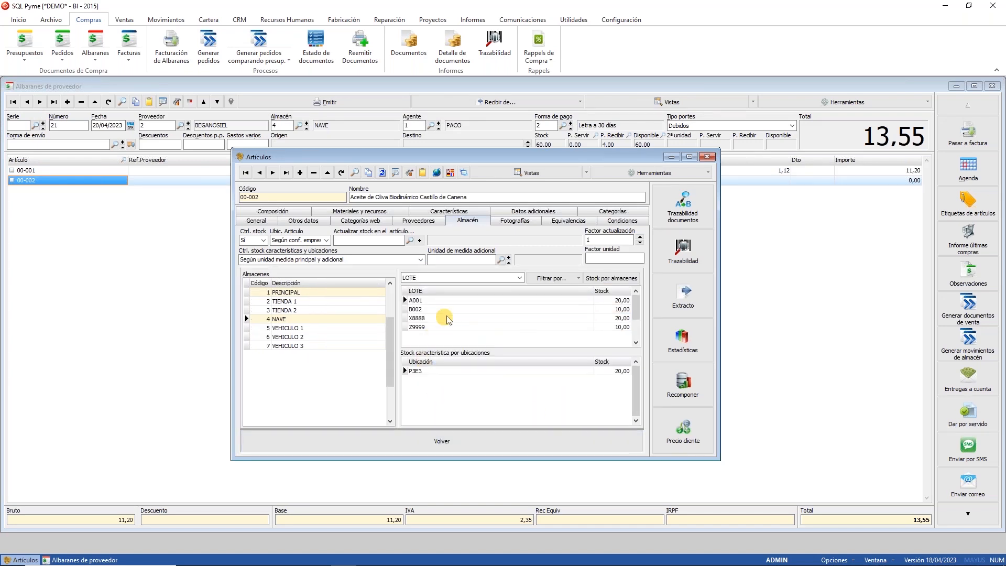
Step: Check the shelves of lots X8888 and Z9999, then close Artículos and the delivery notes window
click(443, 317)
click(439, 327)
click(438, 318)
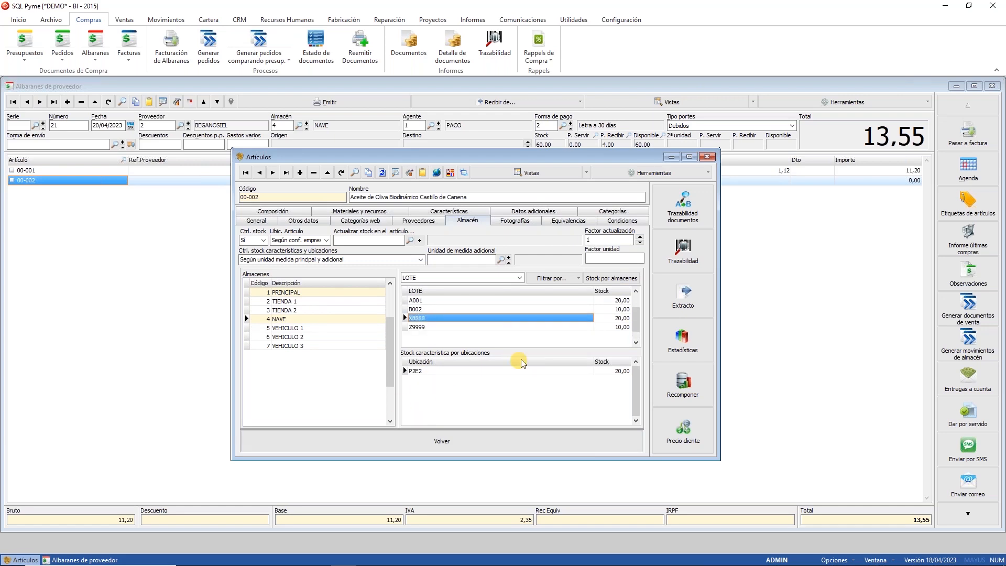
click(706, 158)
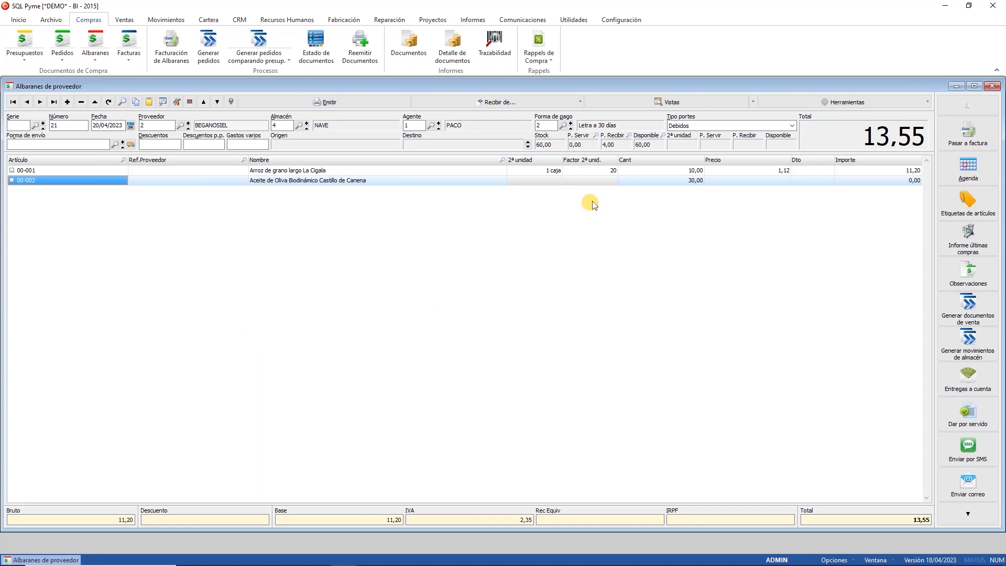
click(992, 86)
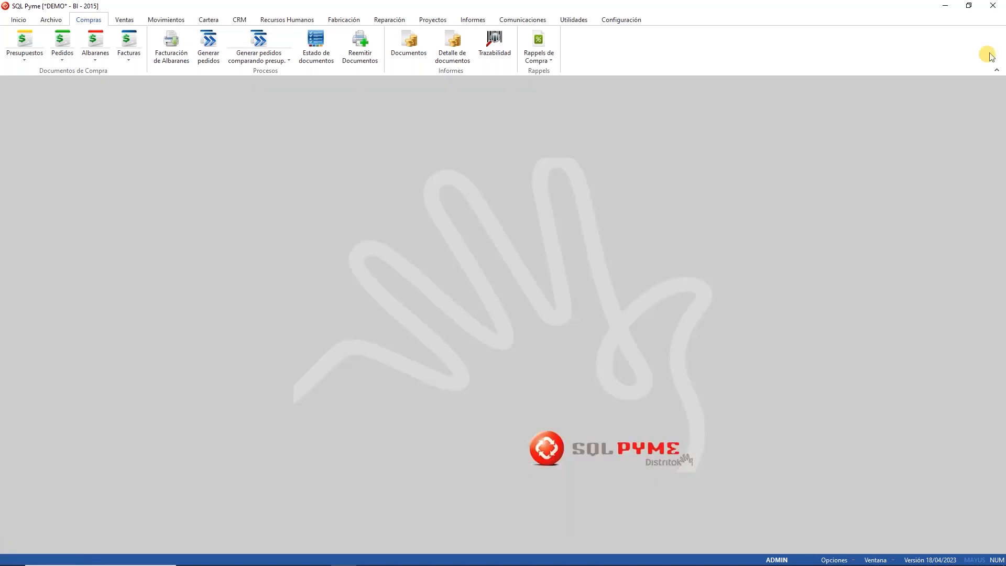
Step: Review the location-filling options for sales, purchases and movements in the Existencias settings, without changes
click(613, 22)
click(20, 38)
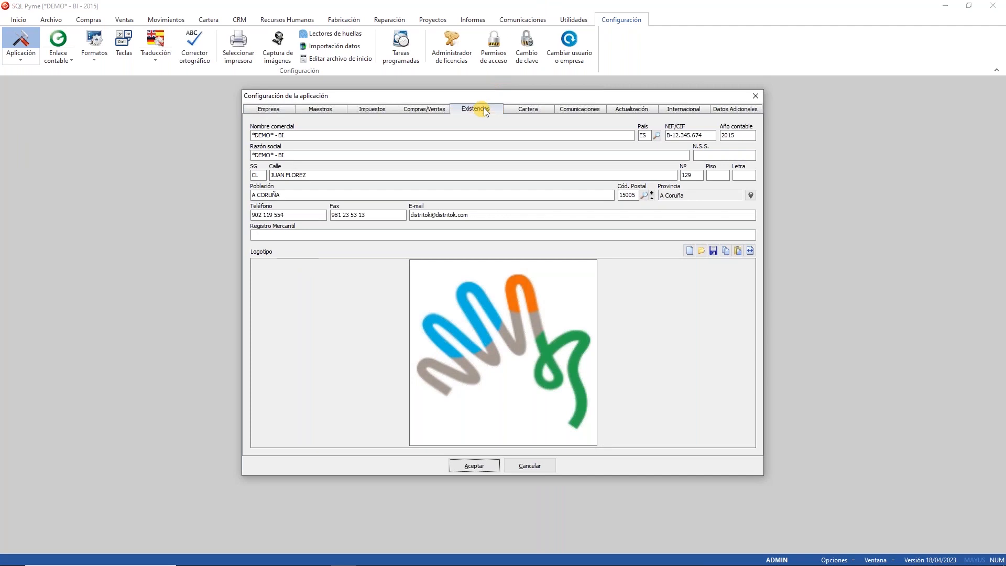
click(483, 107)
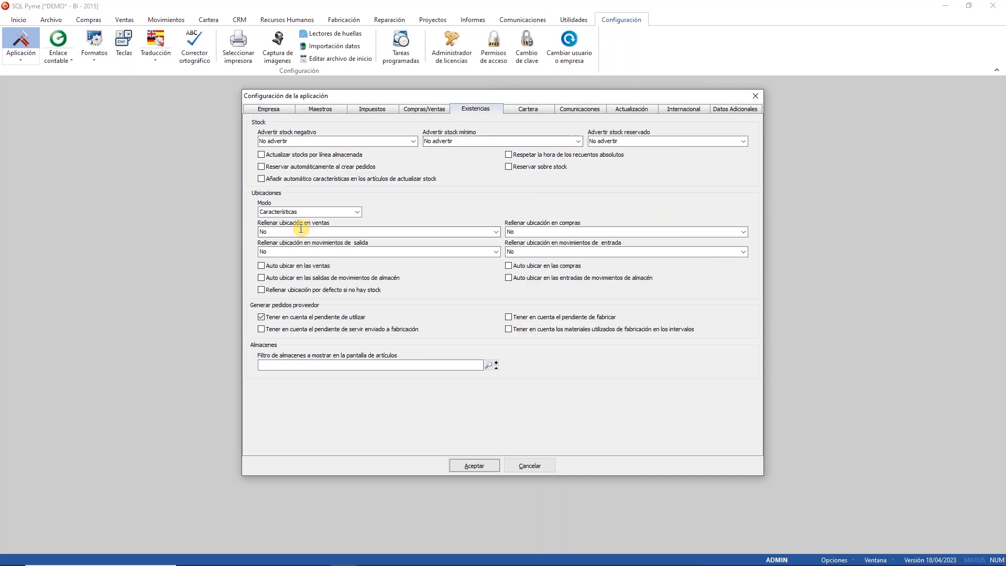
click(417, 231)
click(518, 231)
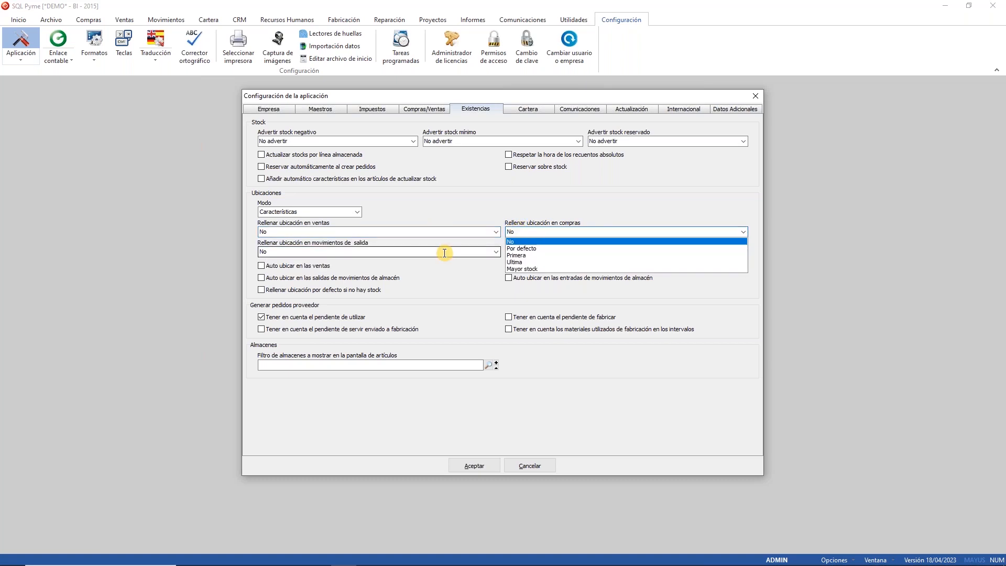
click(497, 252)
click(528, 252)
click(489, 217)
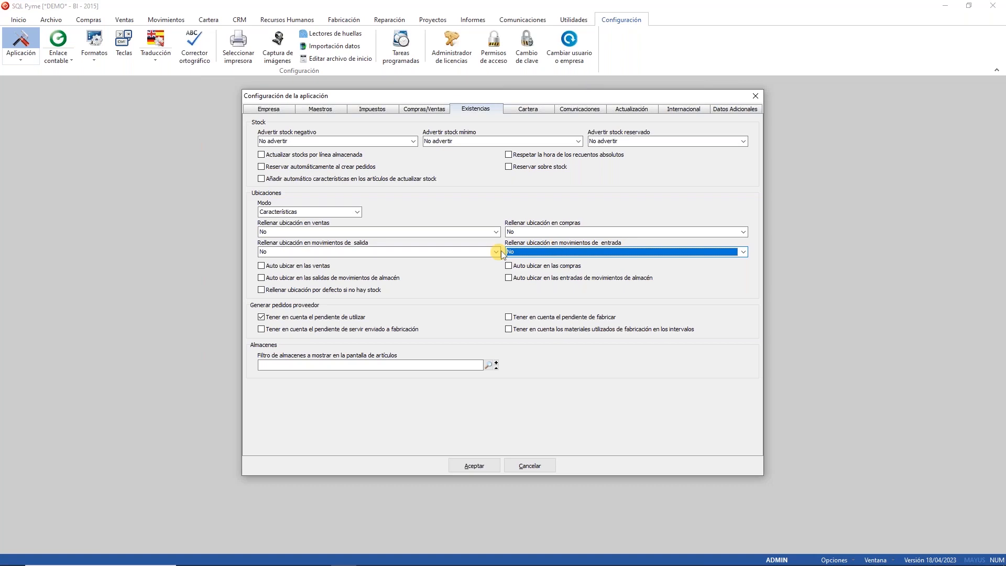
Step: Set 'Rellenar ubicación en compras' to Mayor stock and save the configuration
click(552, 232)
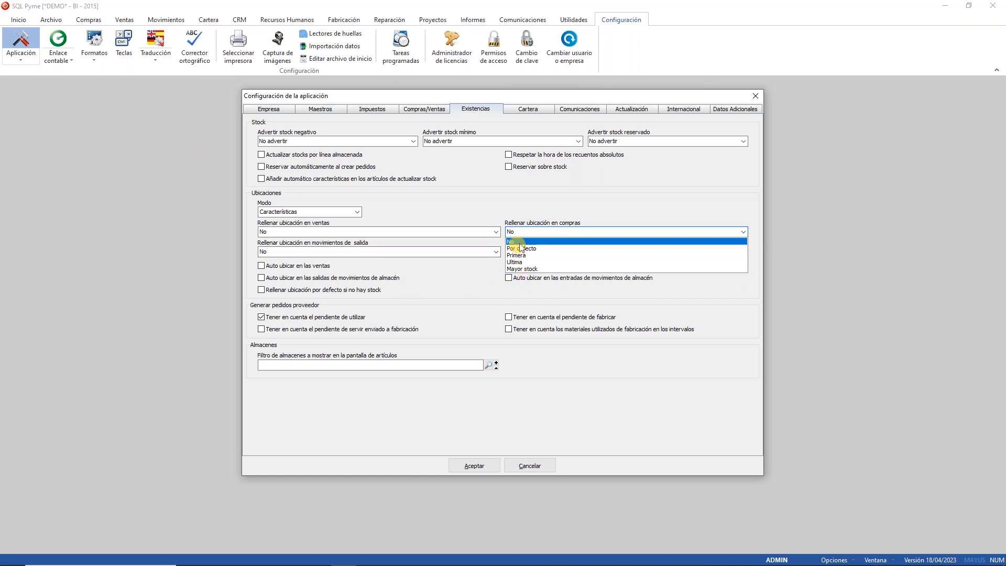
click(530, 269)
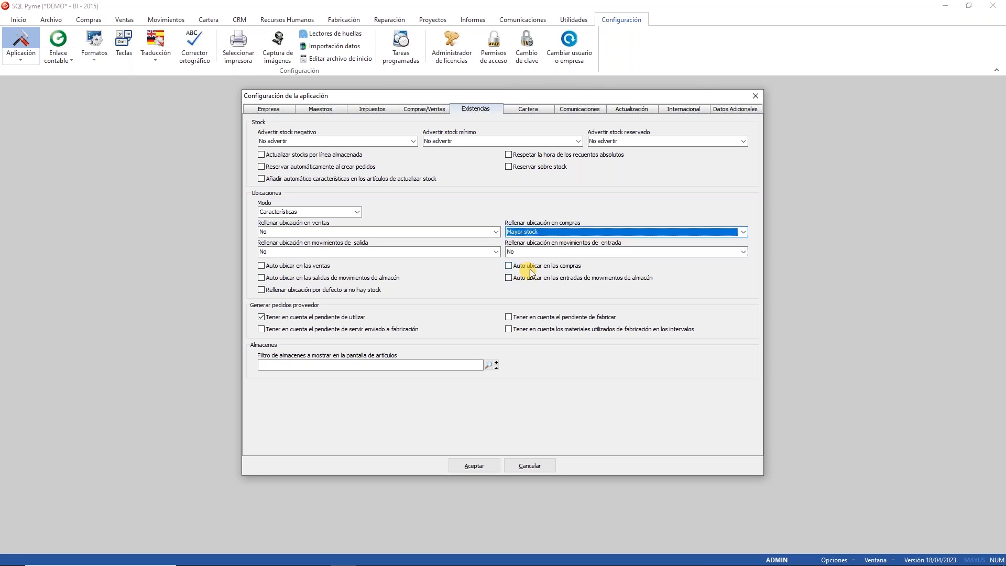
click(471, 465)
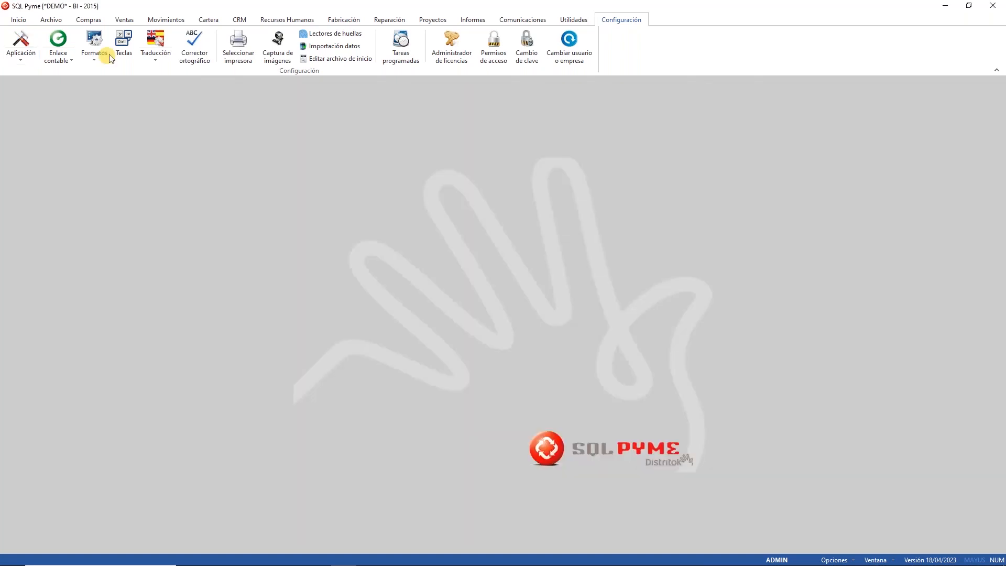
click(88, 20)
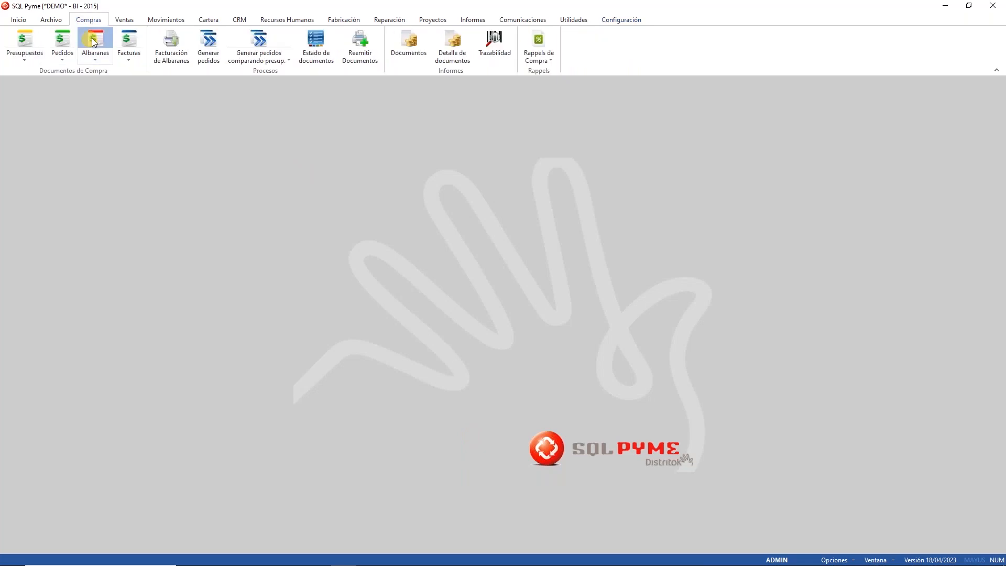
click(92, 42)
click(67, 104)
click(160, 126)
click(180, 125)
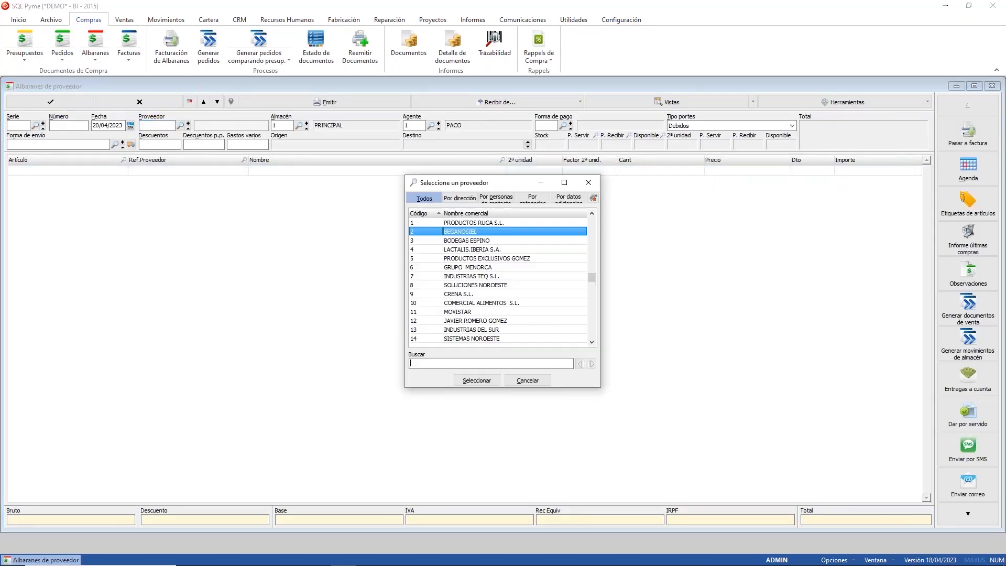
double_click(485, 232)
click(299, 125)
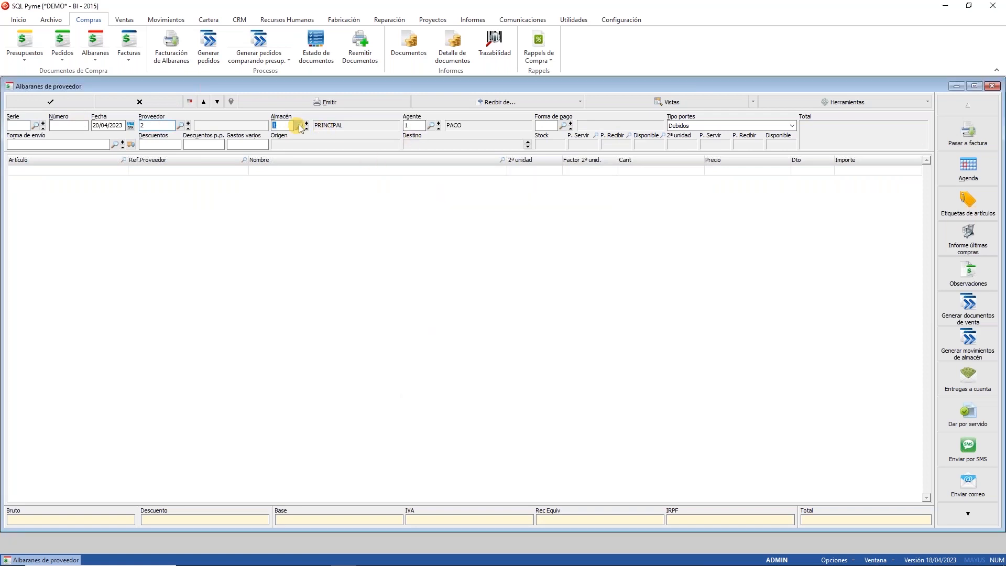
double_click(473, 256)
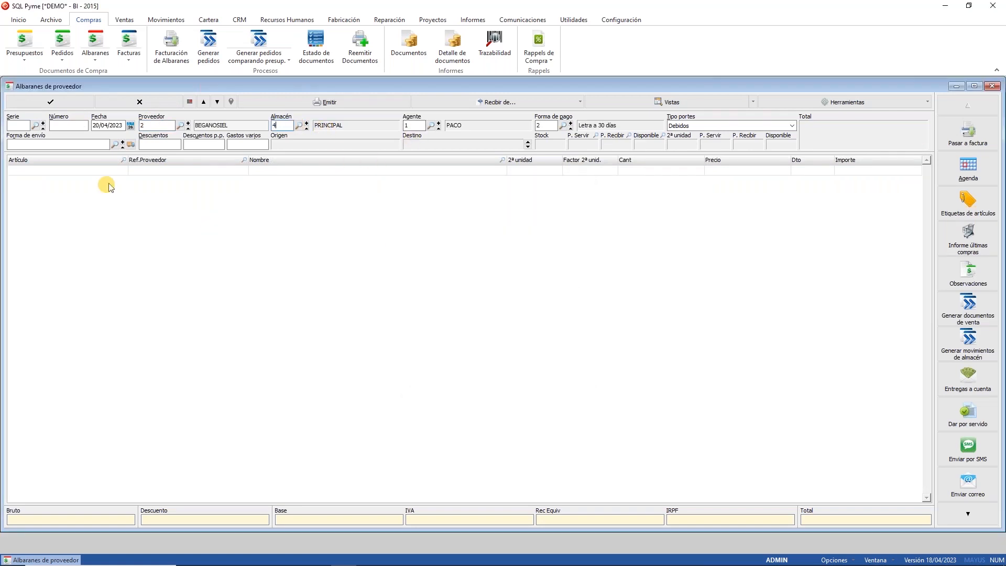
double_click(82, 171)
double_click(275, 173)
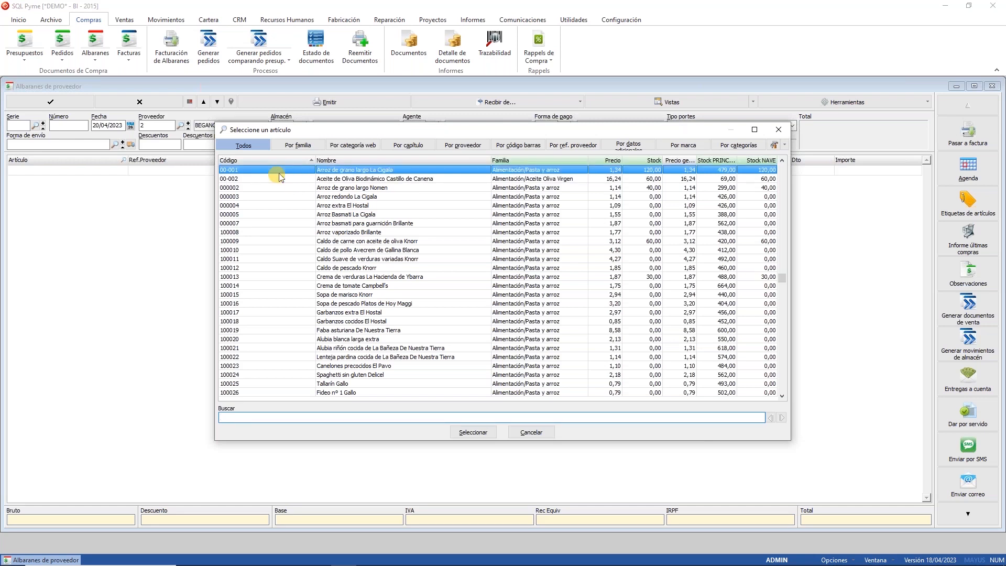
click(649, 170)
text(20)
key(Return)
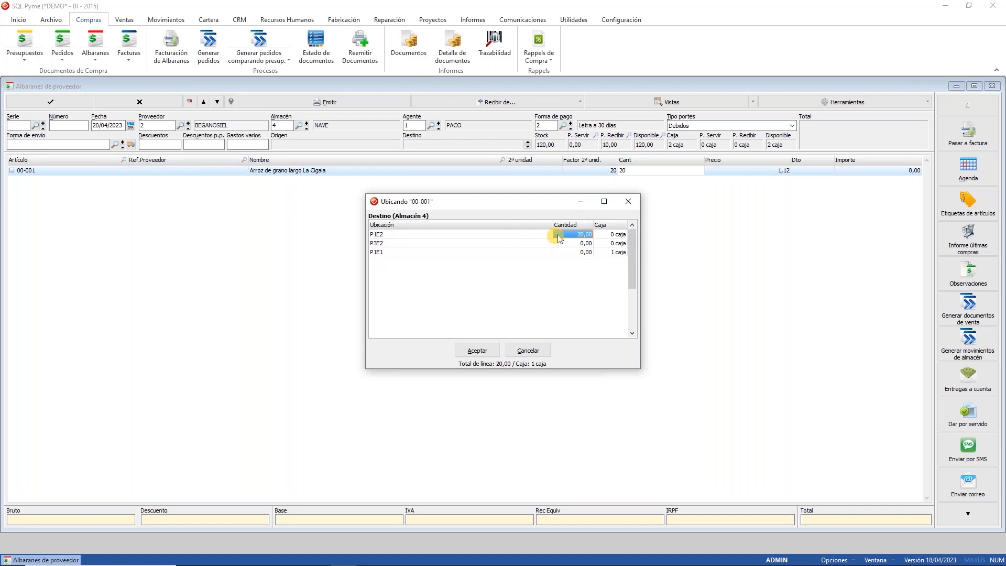
click(576, 236)
key(F2)
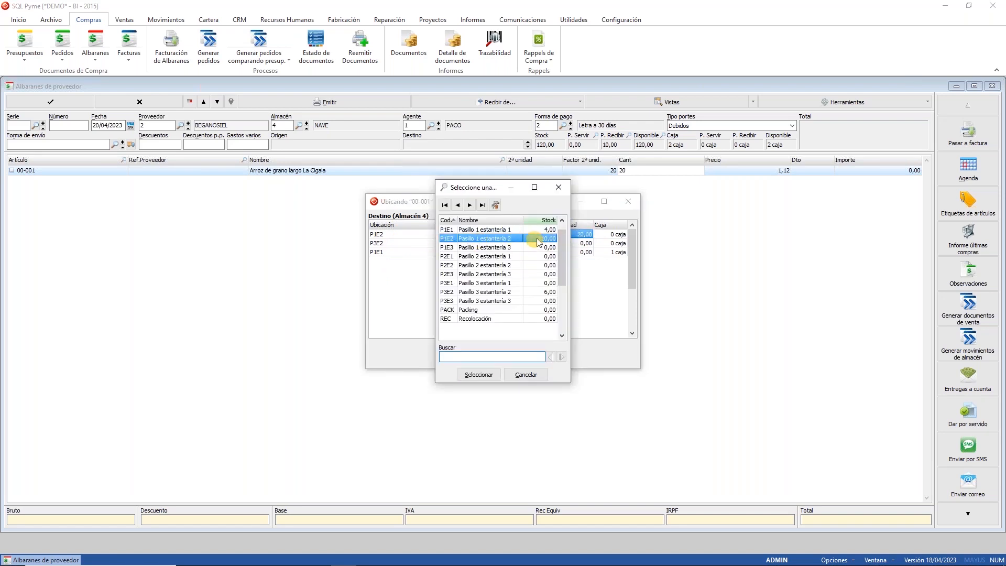
click(538, 378)
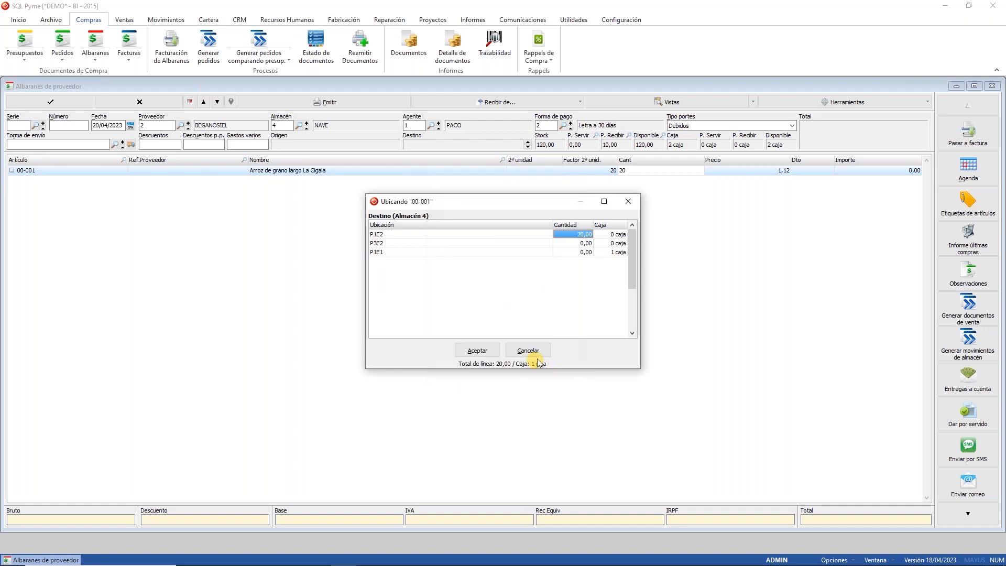
click(537, 353)
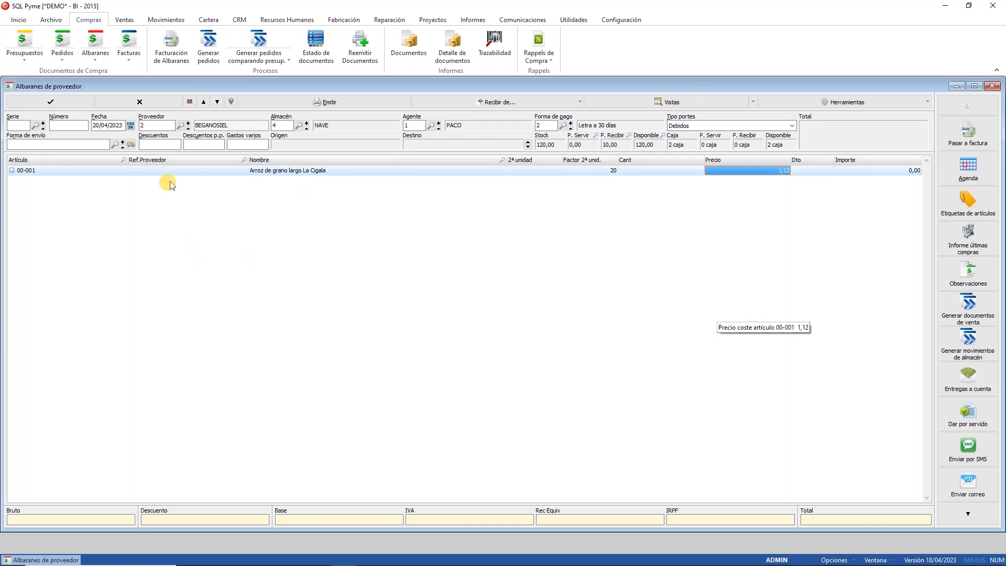
click(160, 104)
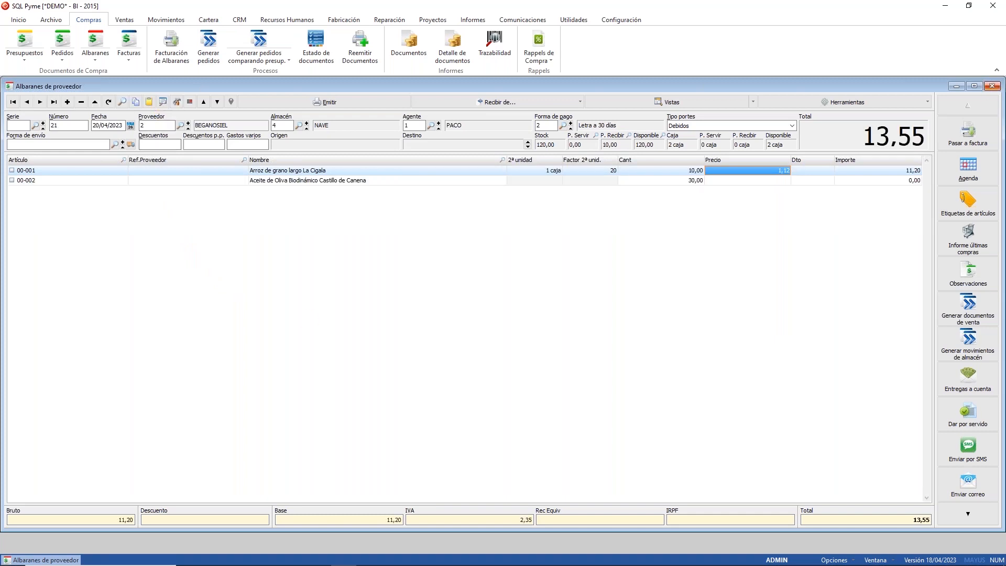
click(994, 87)
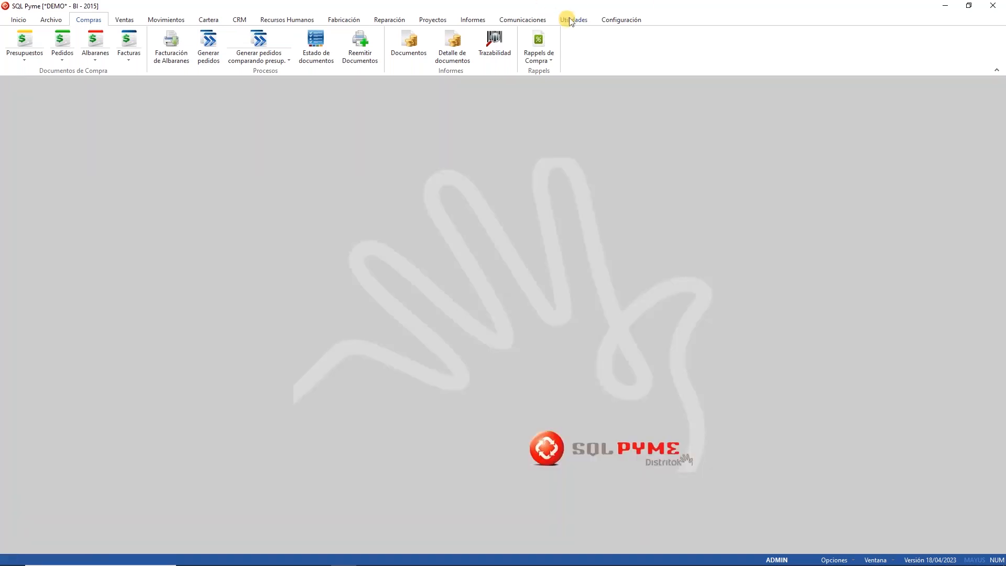
Step: Tick 'Auto ubicar en las compras' in the Existencias settings and save the application configuration
click(618, 19)
click(26, 49)
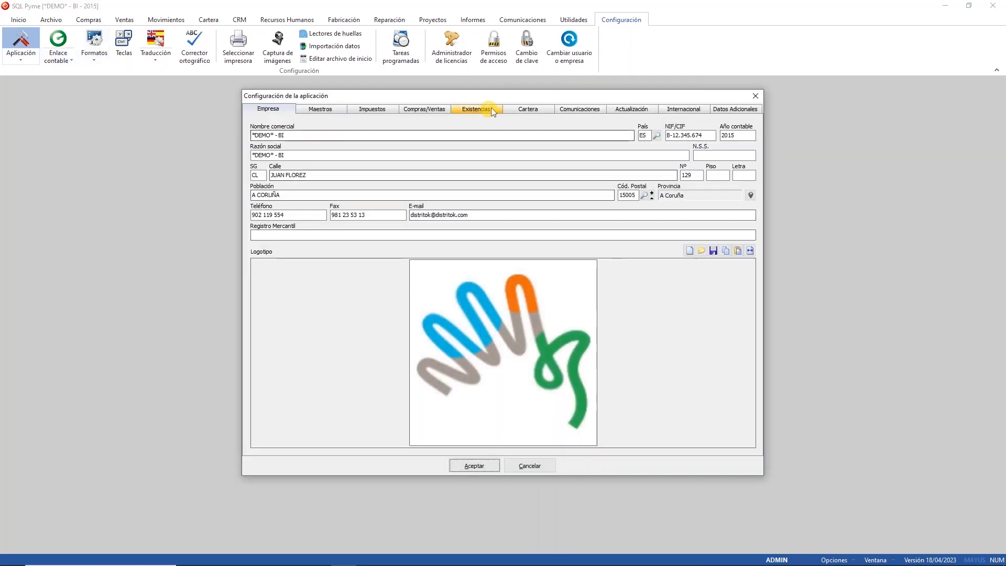
click(491, 107)
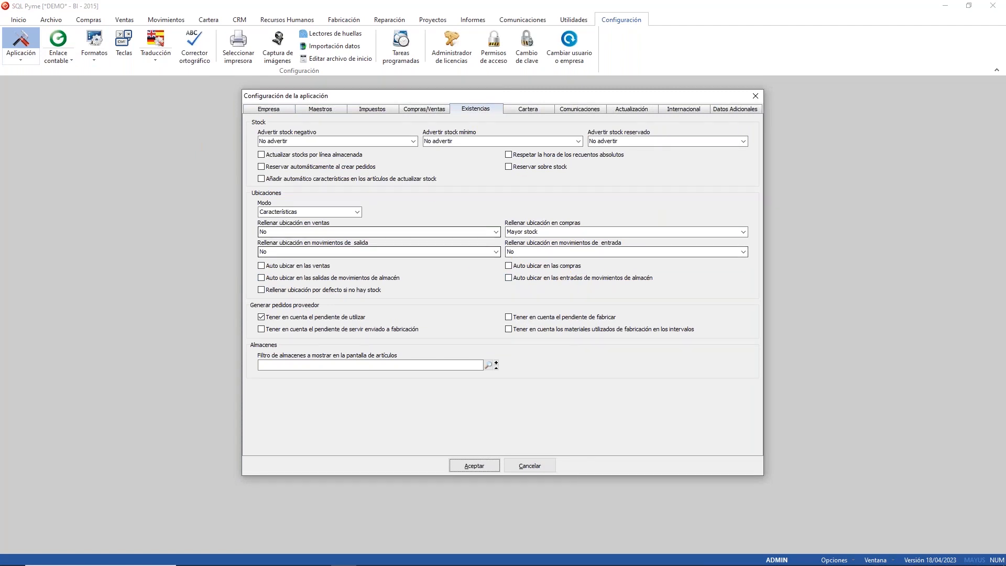
click(519, 266)
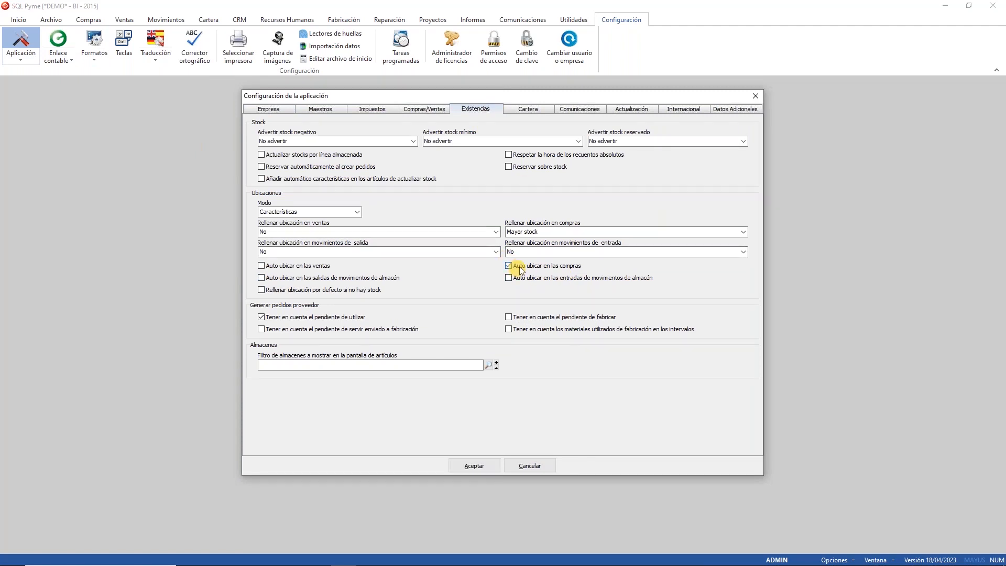
click(479, 468)
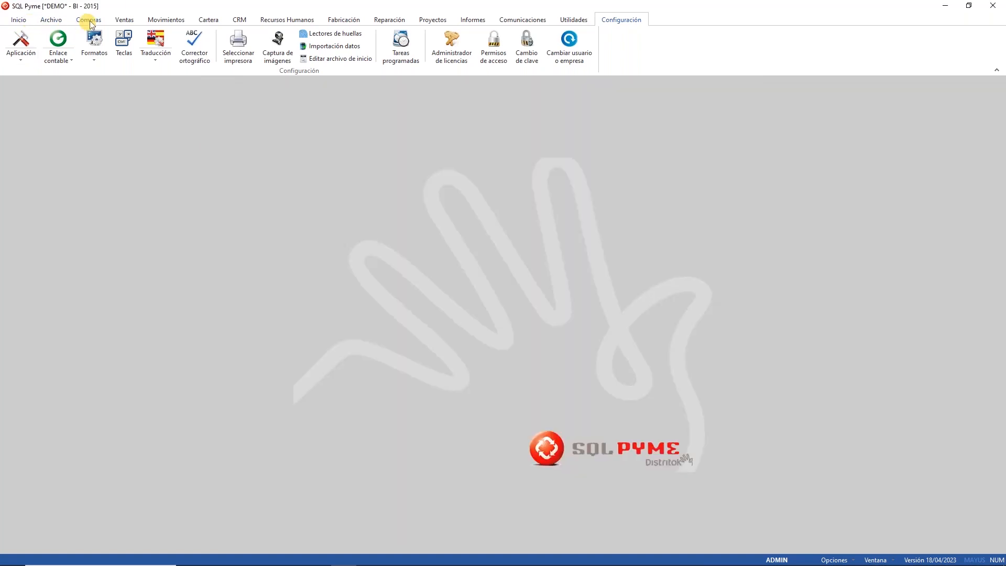
click(90, 22)
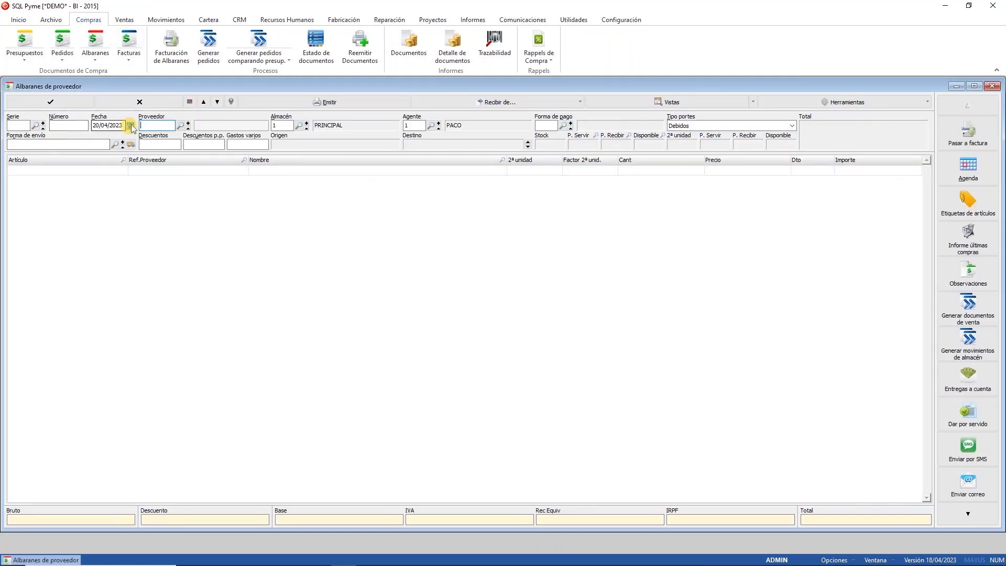
Step: Start a BEGANOSIEL delivery note into NAVE with 20 units of Arroz de grano largo La Cigala
click(148, 125)
double_click(147, 125)
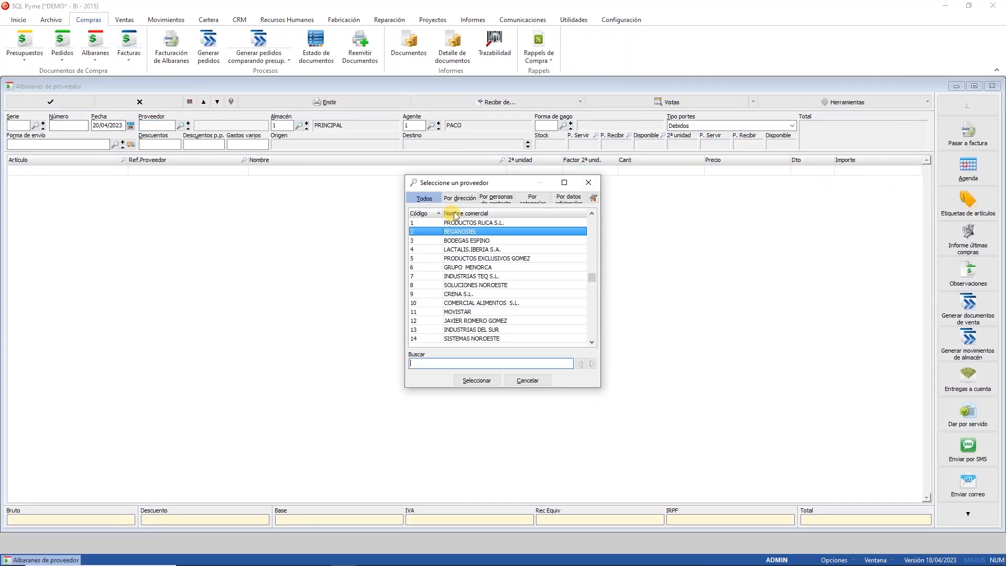
double_click(461, 233)
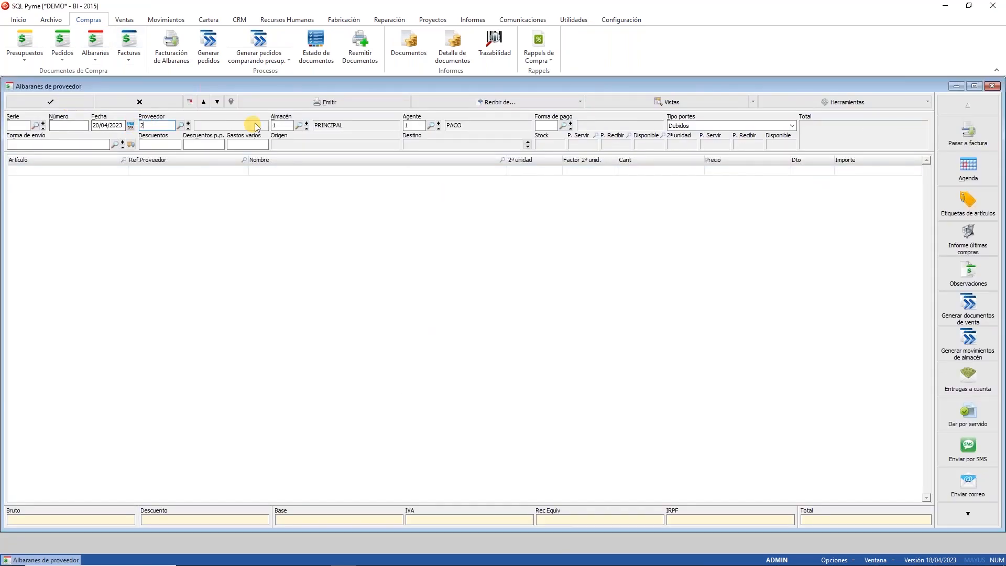
click(298, 125)
double_click(459, 256)
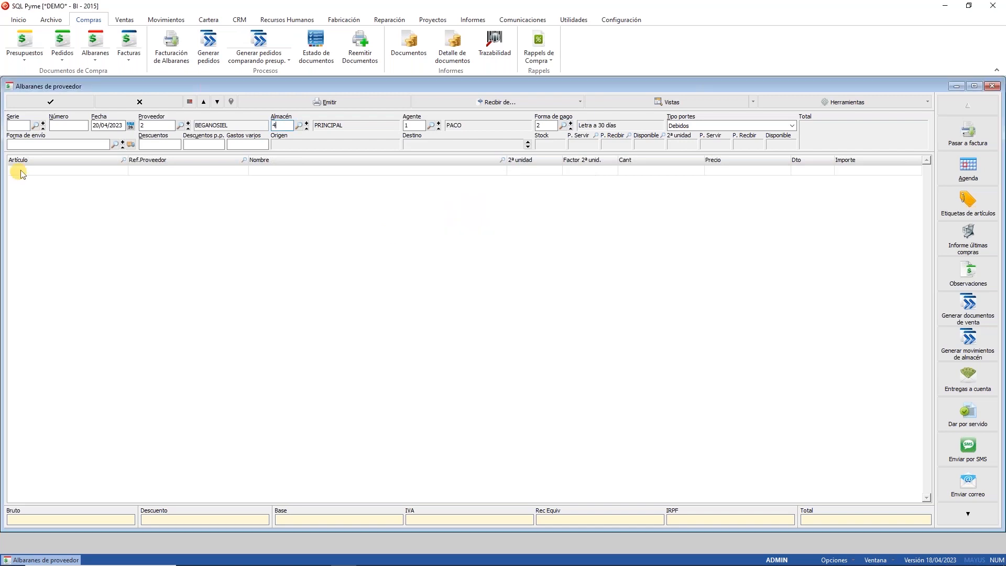
double_click(50, 169)
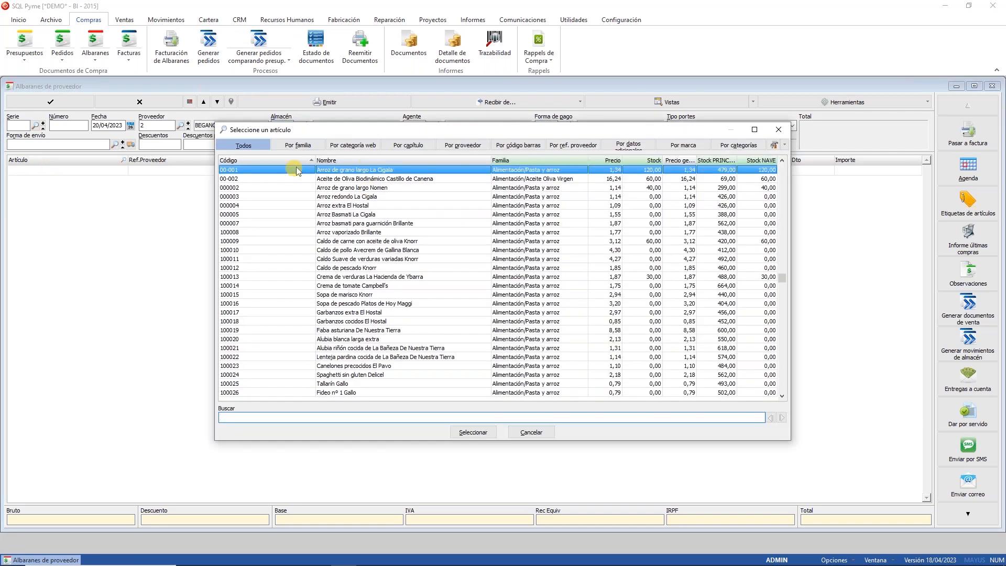
double_click(299, 171)
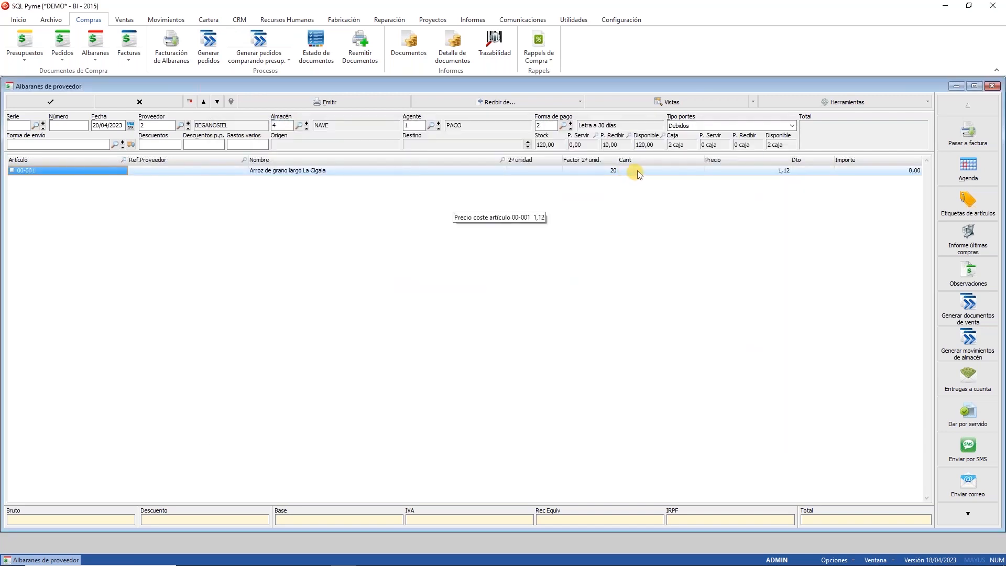
text(20)
key(Return)
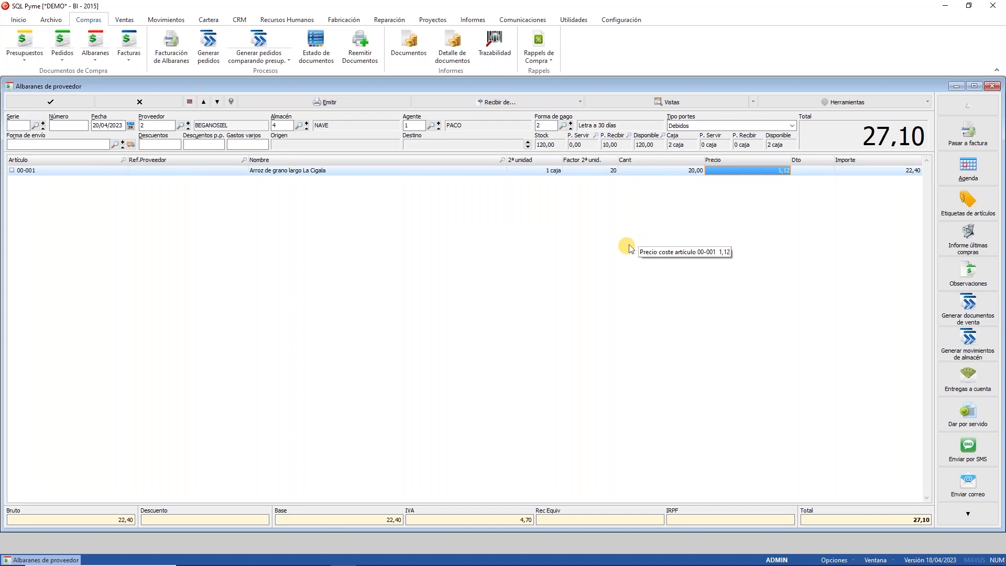
Step: Accept and issue delivery note 22, then view the rice line's shelf location breakdown
click(50, 101)
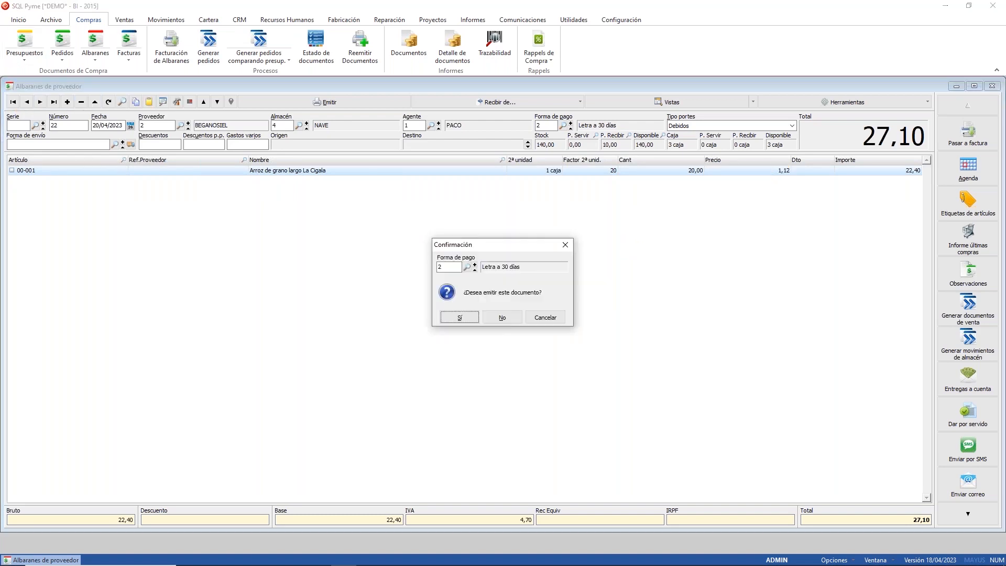
click(501, 316)
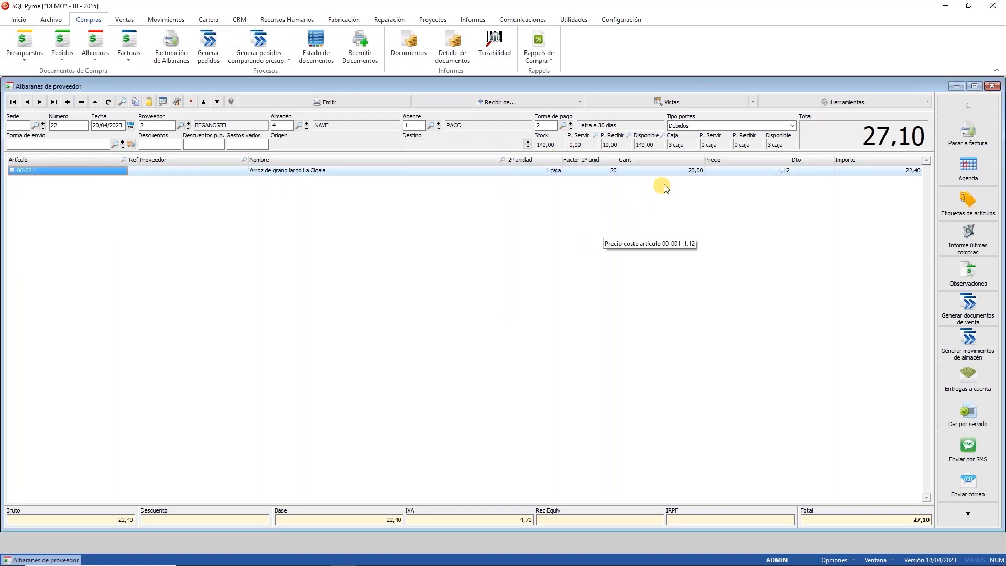
double_click(667, 169)
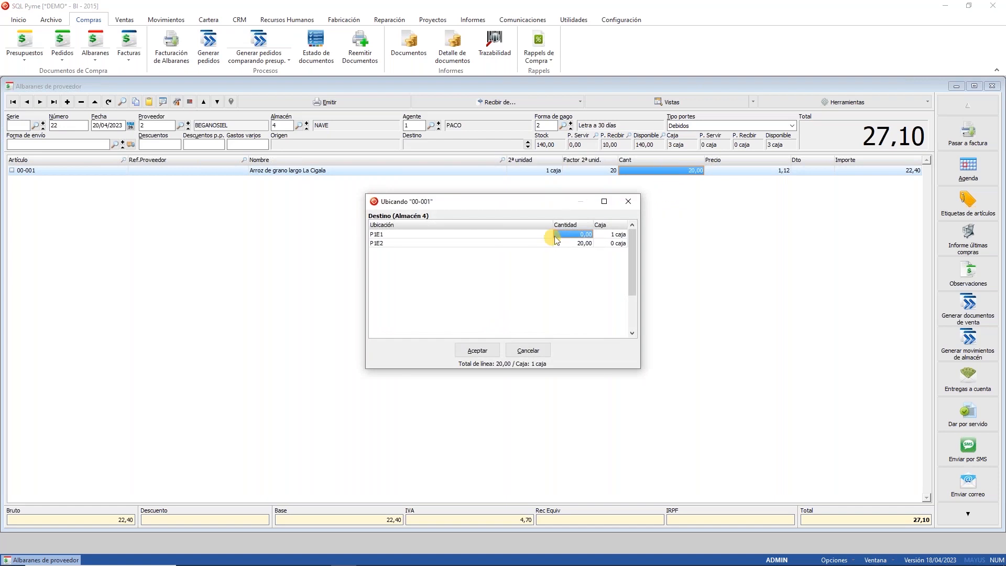
Step: Confirm all 20 rice units went to P1E2, then select the line's 00-001 article code
click(405, 243)
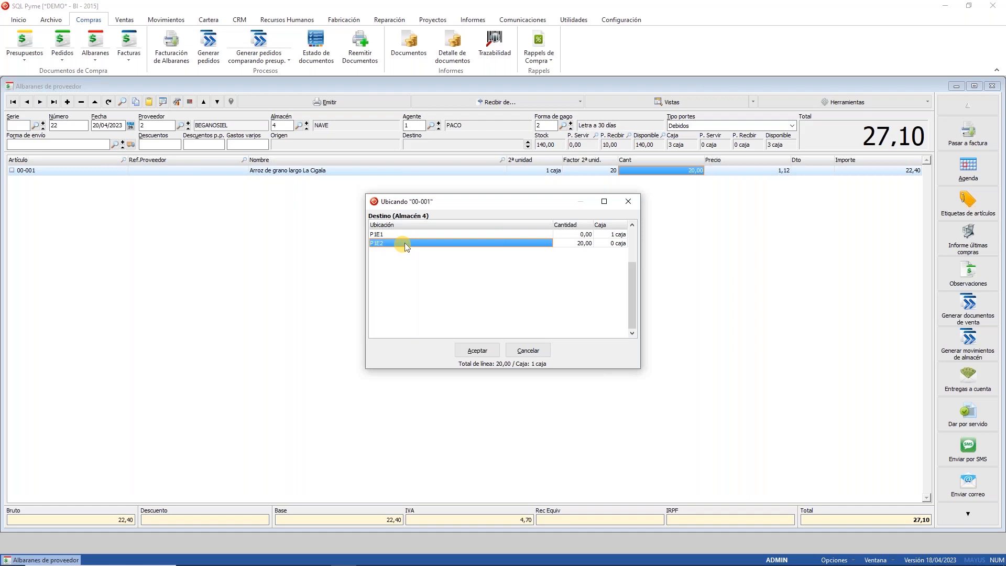
click(528, 350)
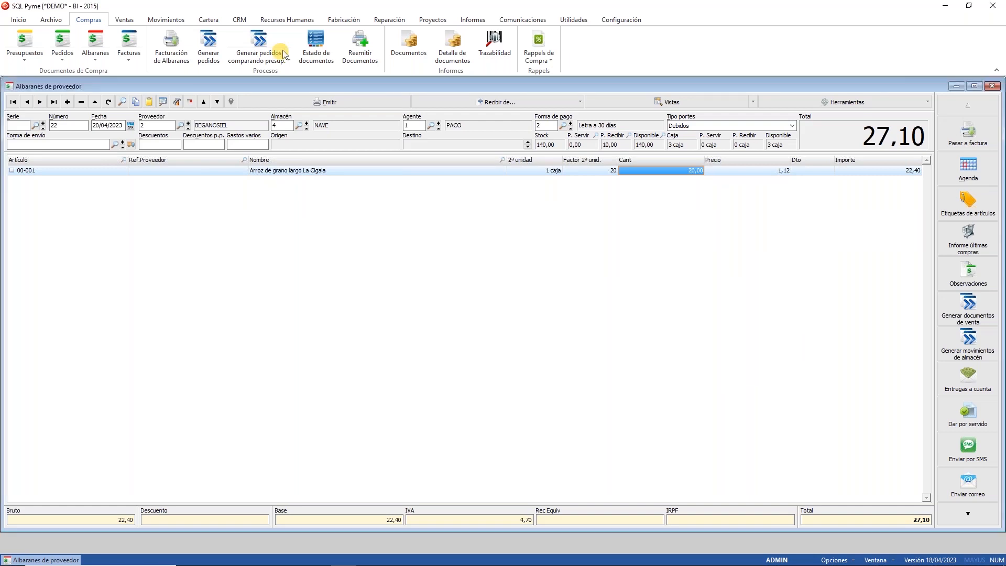
click(46, 171)
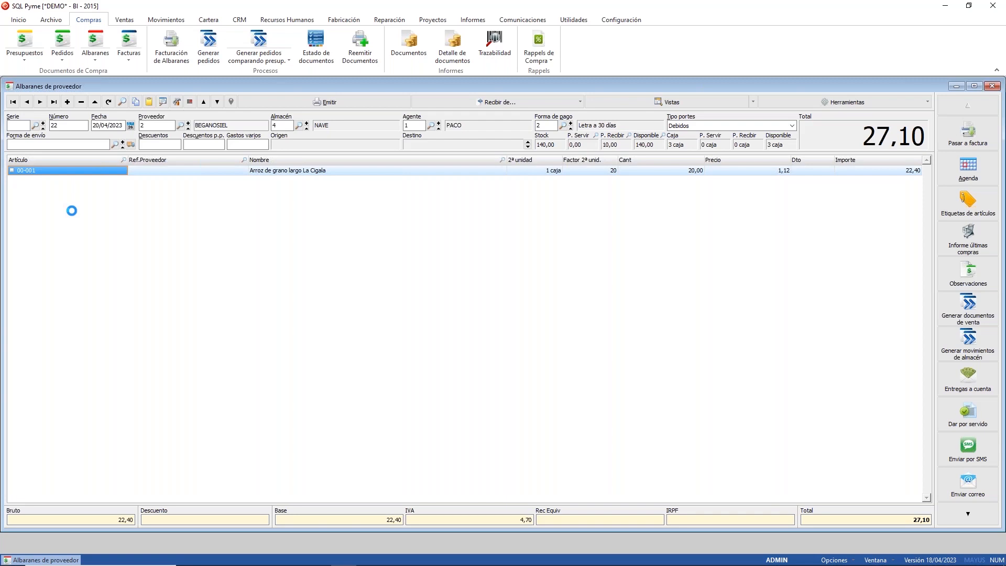
Step: In the rice article's Almacén tab, look up NAVE shelf locations, cancel, and close the record
click(265, 165)
click(117, 262)
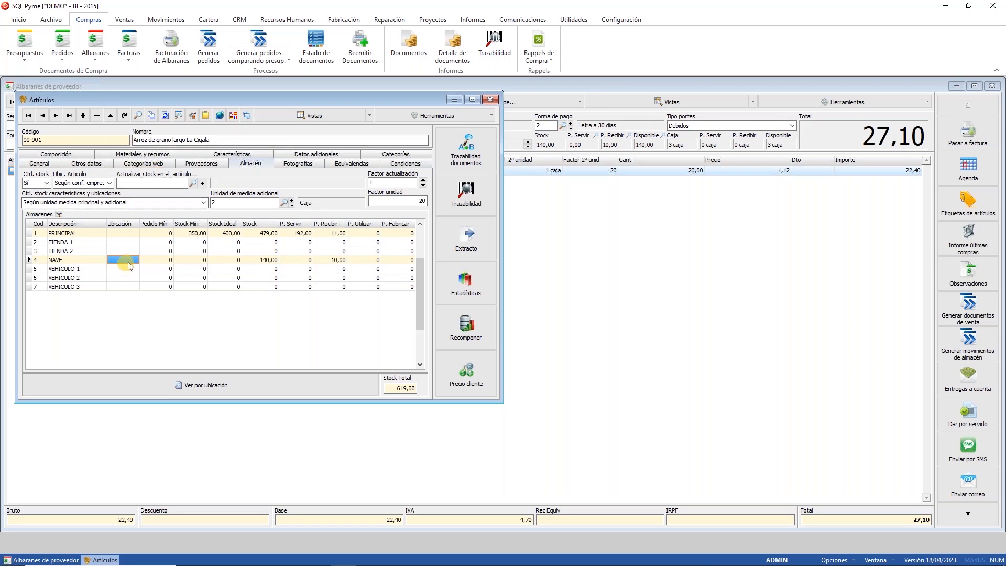
double_click(129, 265)
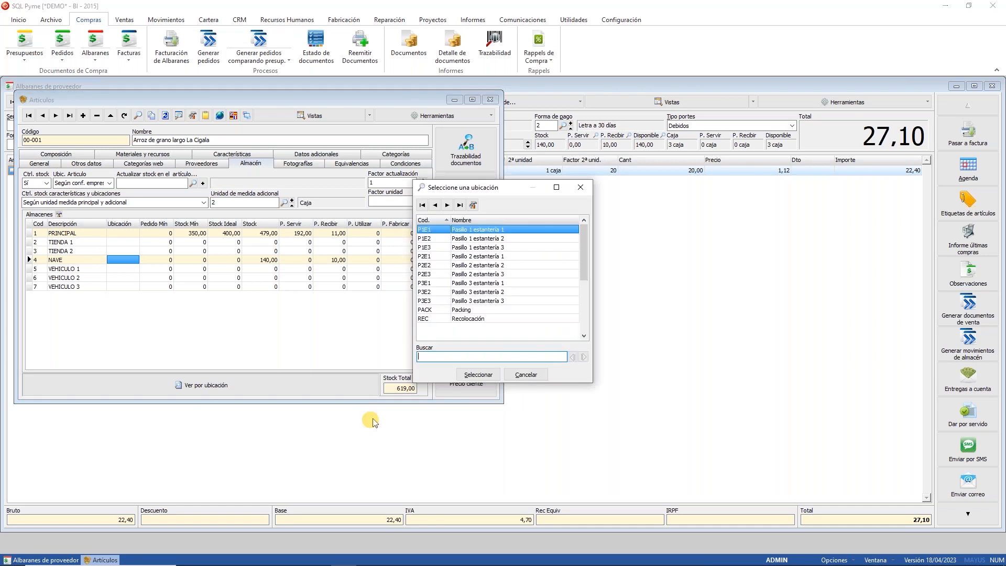
click(521, 373)
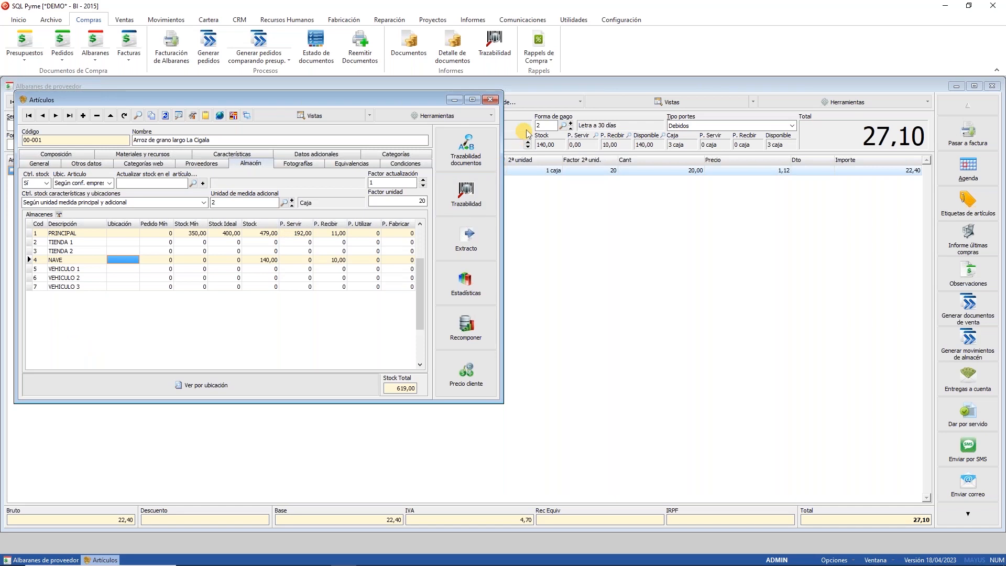
click(490, 100)
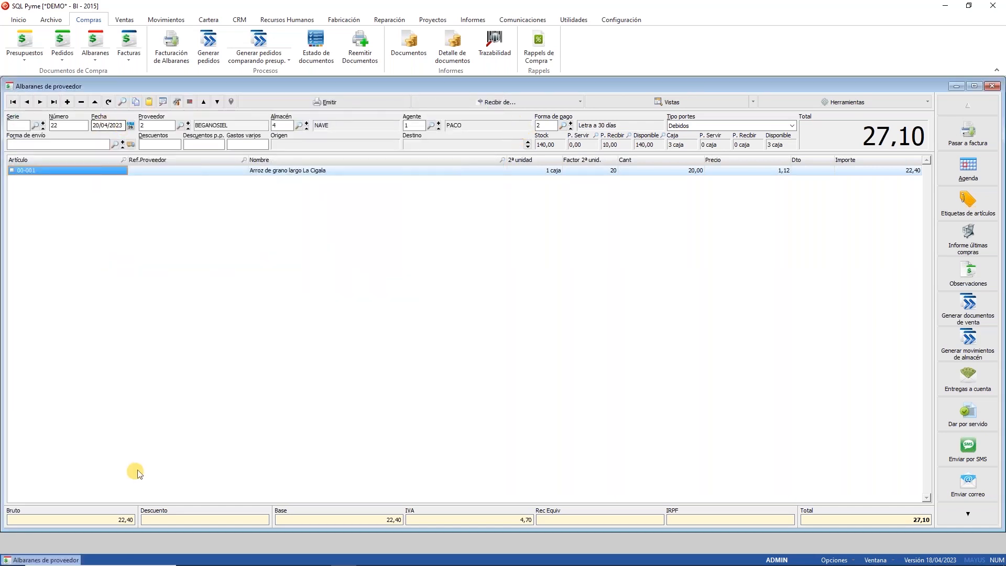
right_click(173, 115)
click(197, 134)
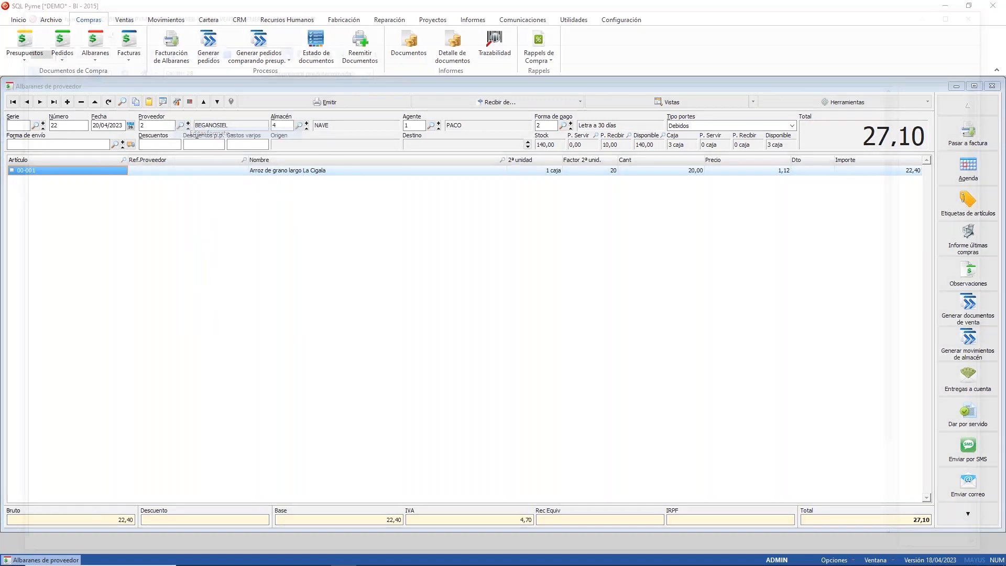
drag(993, 116, 993, 421)
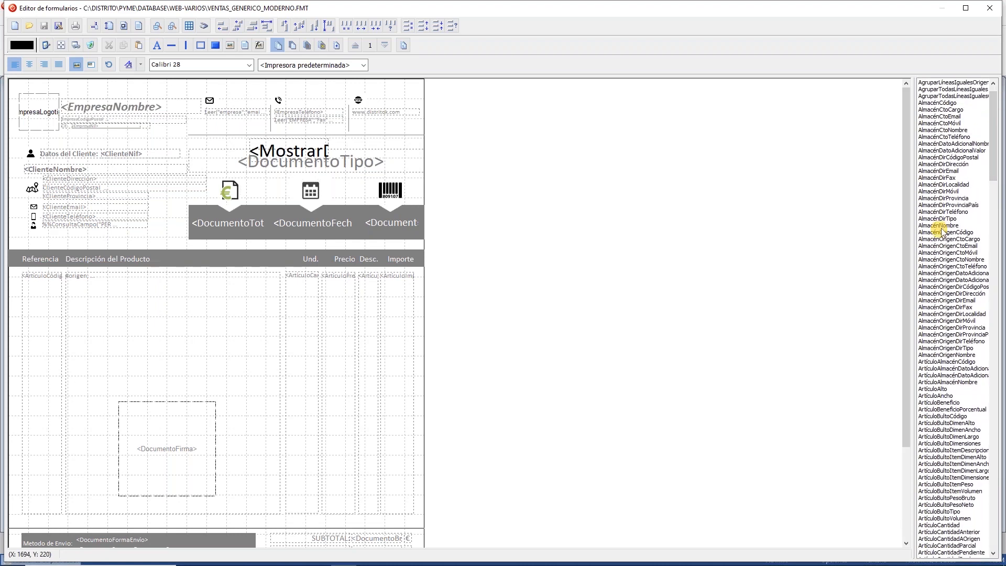
scroll(939, 232, down, 5)
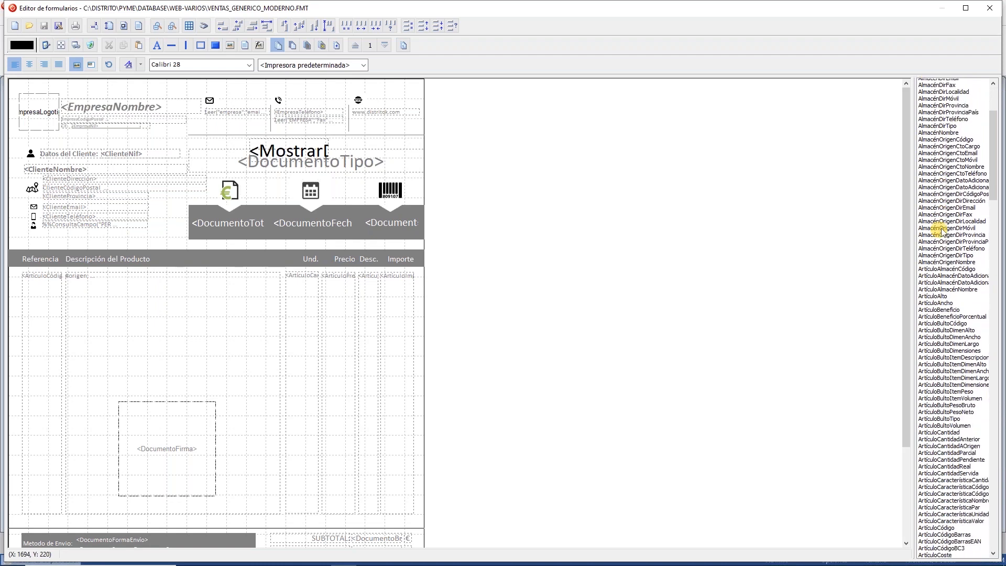
scroll(939, 232, down, 13)
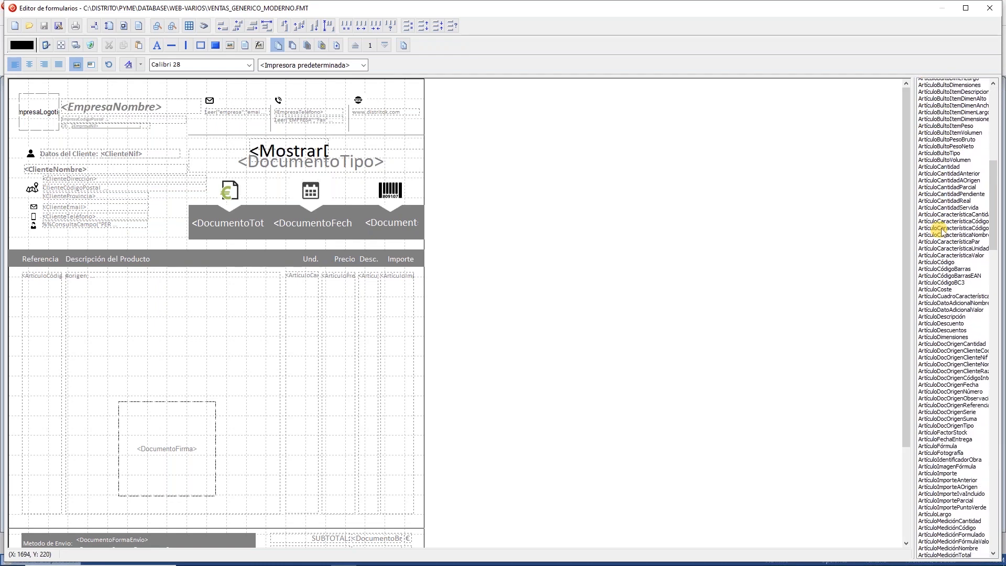
scroll(941, 232, down, 7)
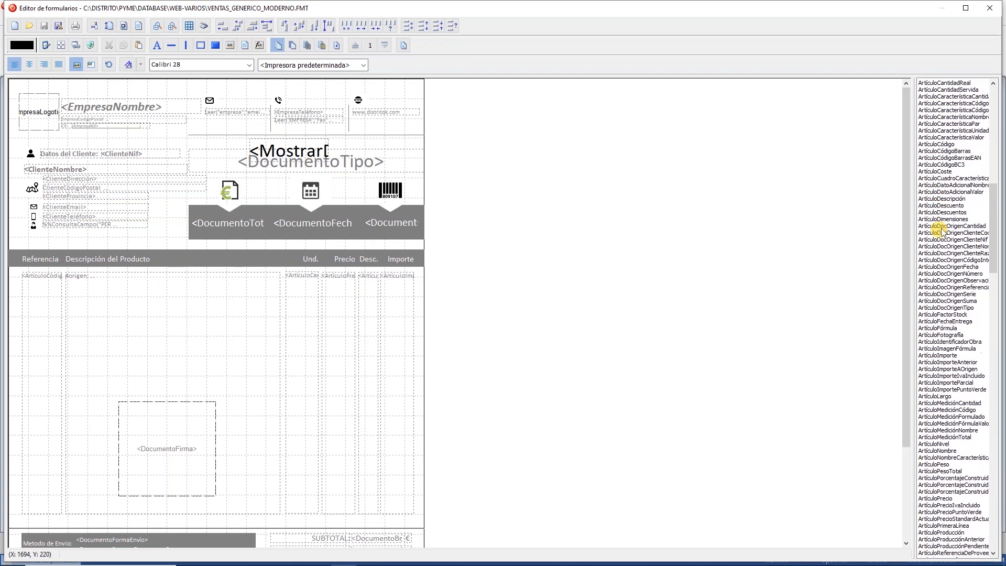
scroll(941, 232, down, 3)
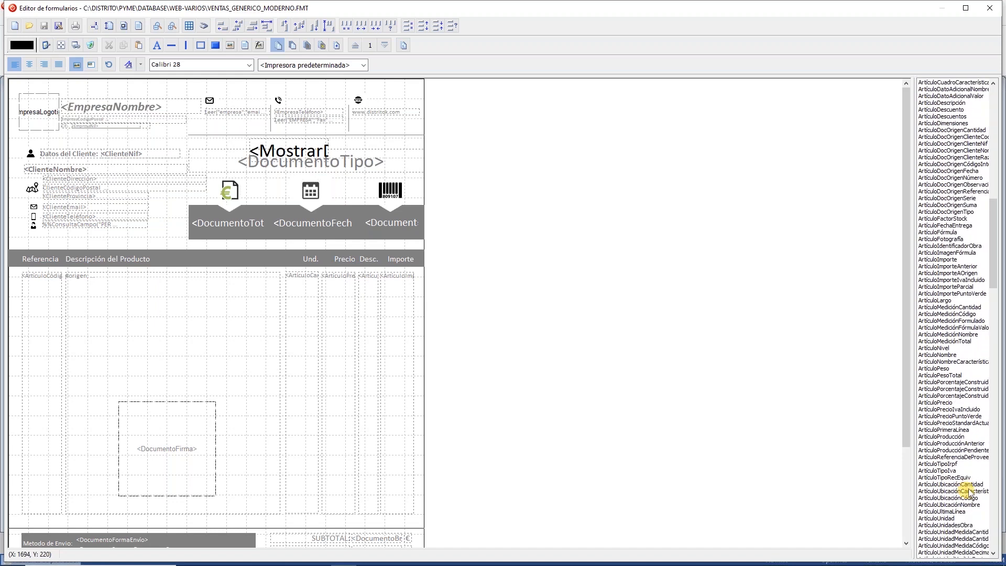
click(969, 484)
click(969, 491)
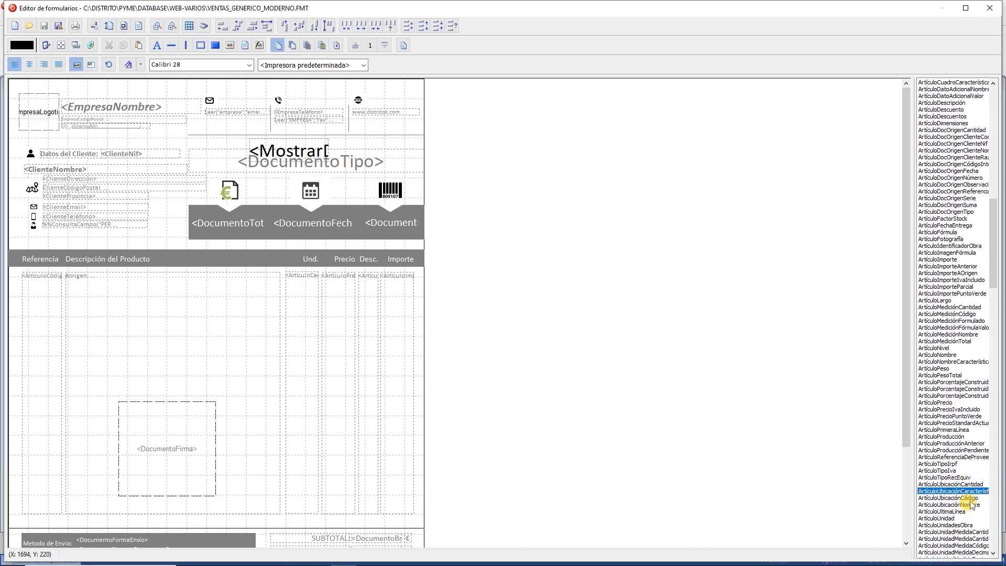
click(969, 498)
click(969, 505)
click(969, 497)
click(969, 490)
click(968, 478)
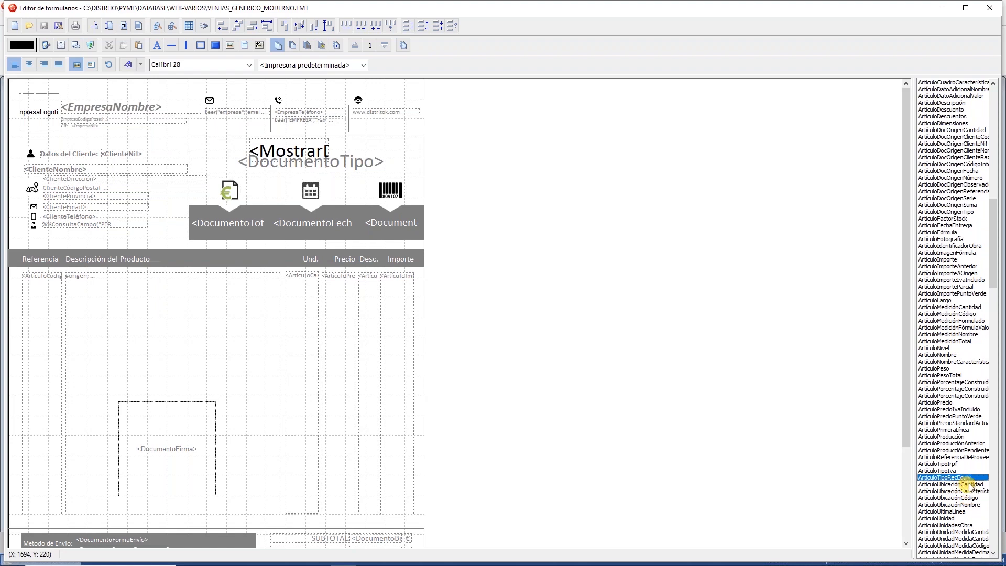
click(969, 484)
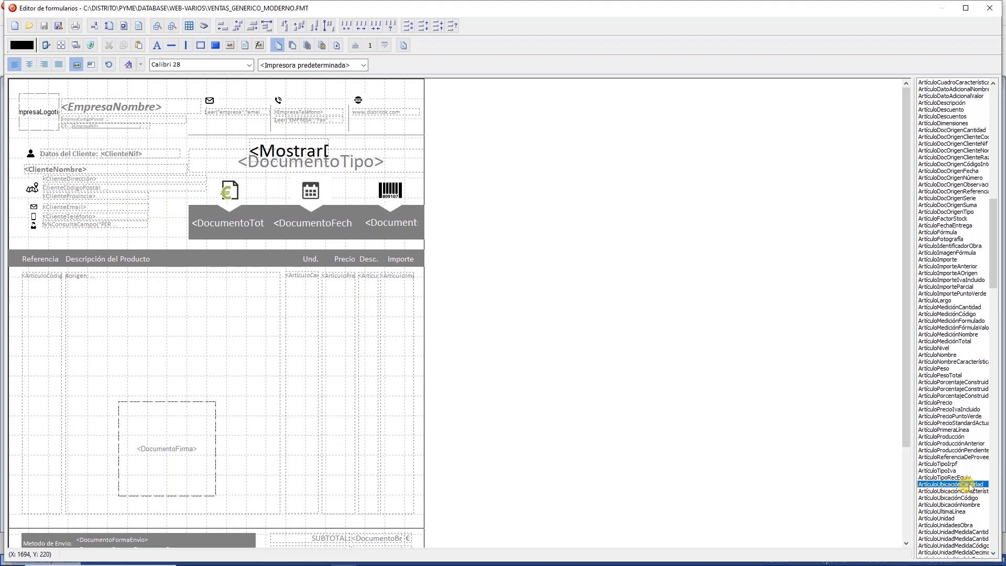
click(991, 9)
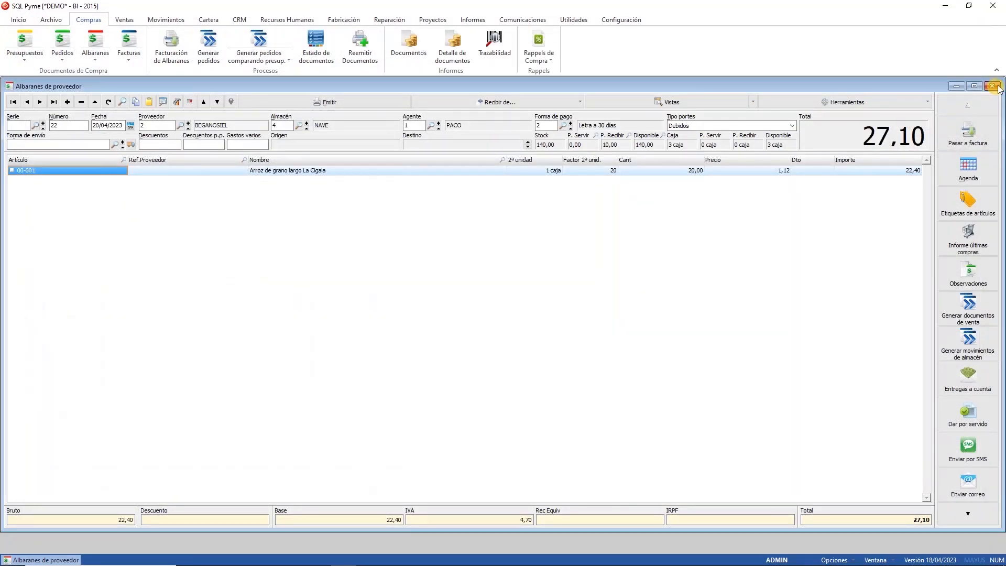
Step: Close and reopen supplier delivery notes, then load delivery note 21
click(994, 87)
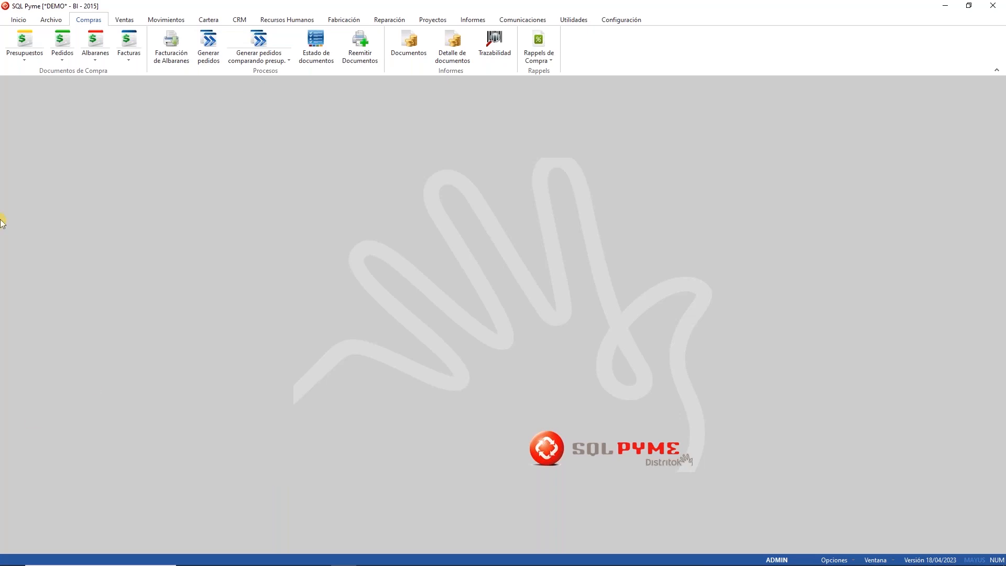
click(99, 39)
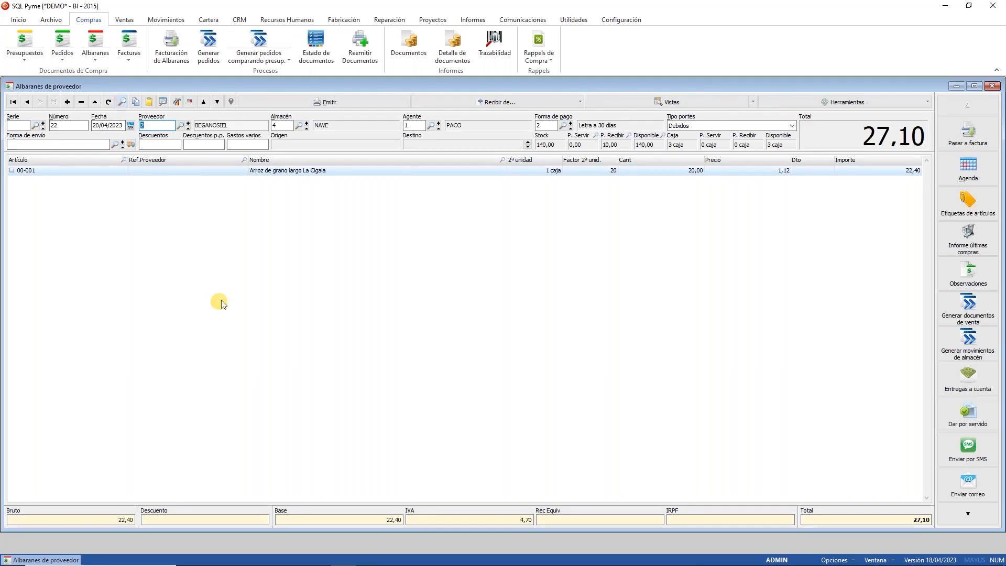
click(122, 102)
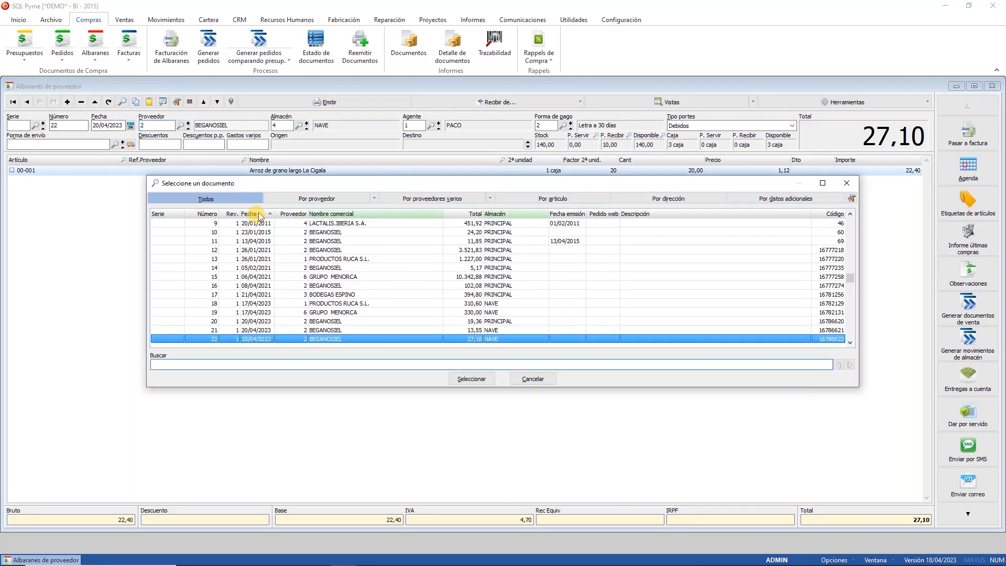
key(Up)
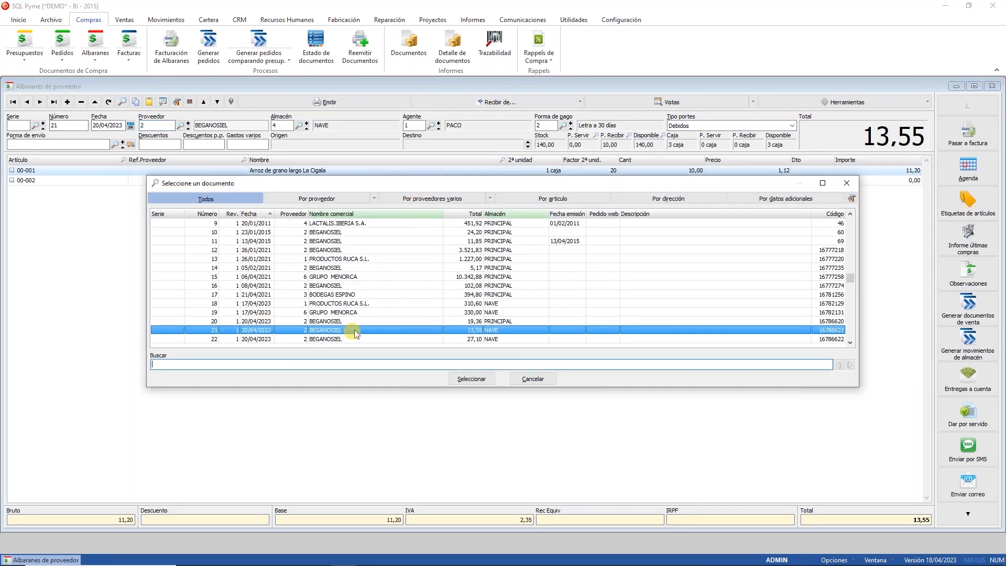
click(472, 378)
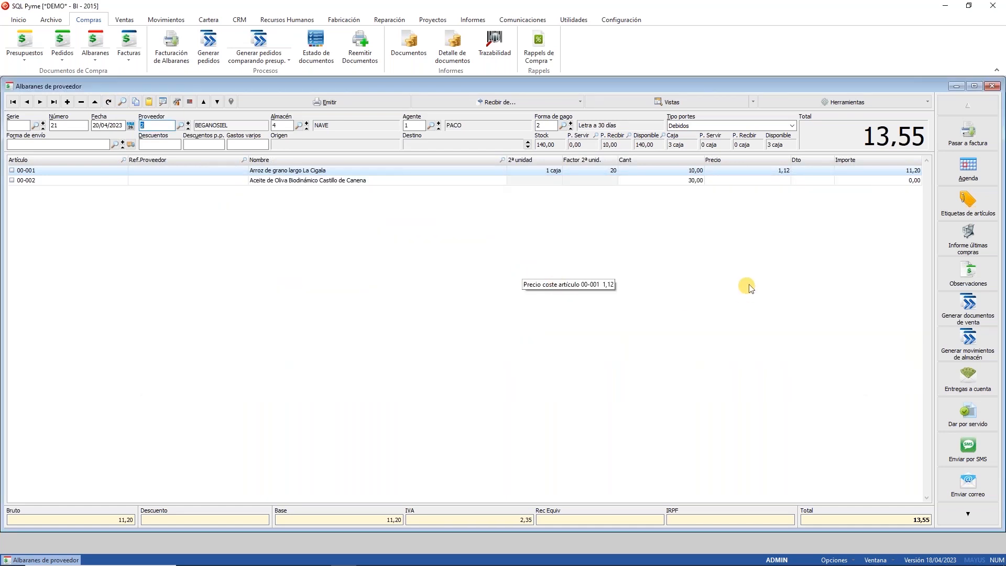
Step: Check the rice line's shelf locations, then open the olive oil line's lots X8888 and Z9999
double_click(677, 170)
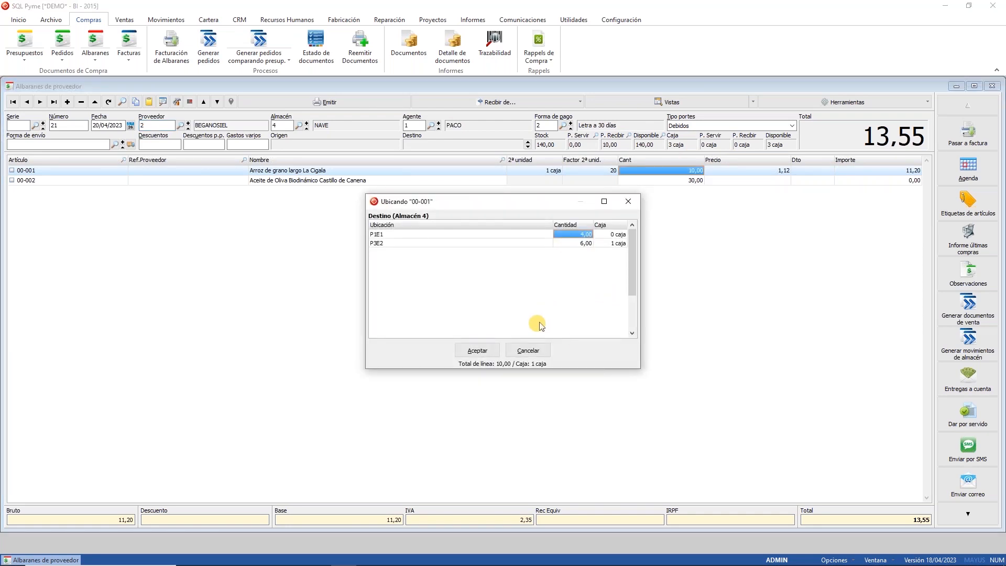
click(528, 351)
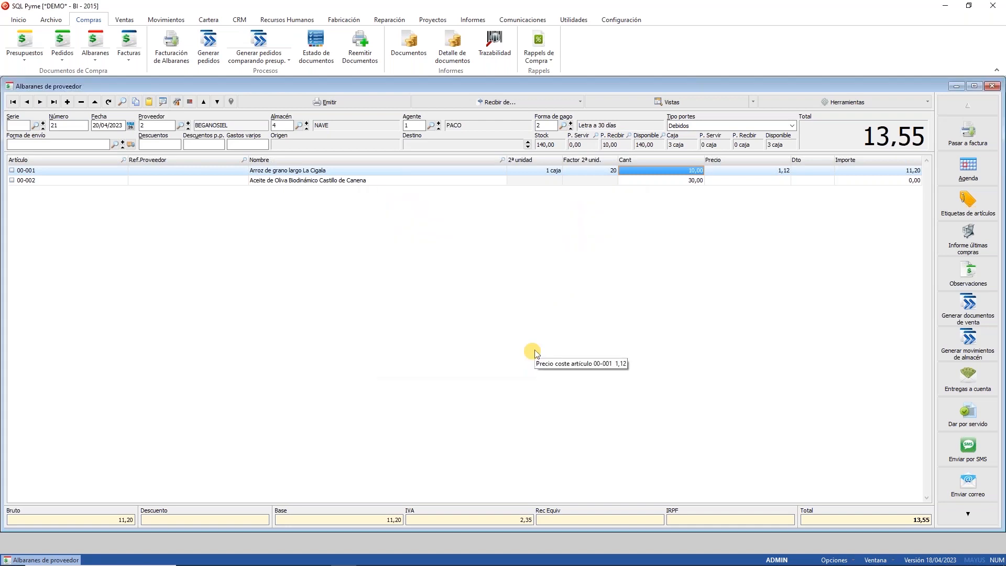
click(685, 181)
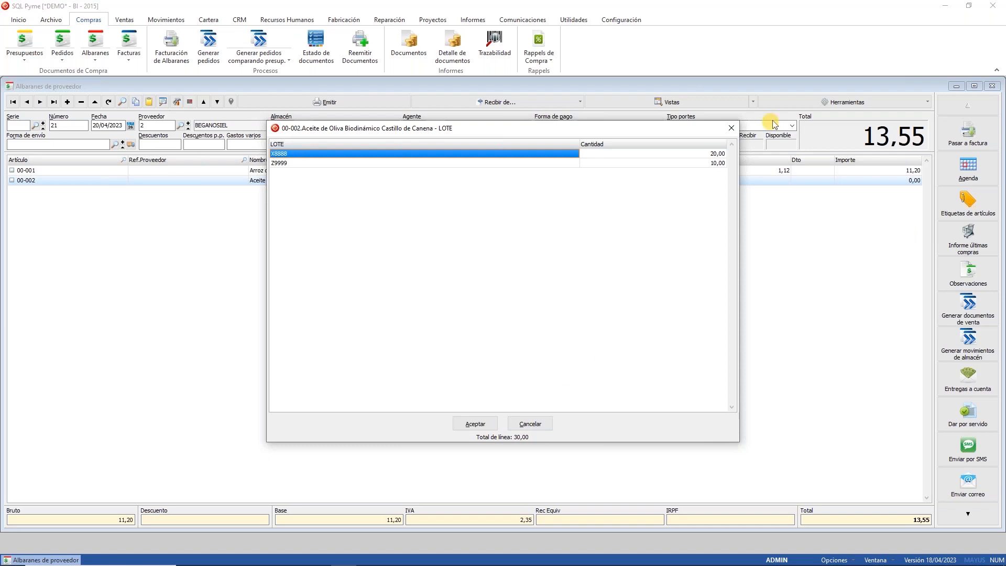
Step: Verify lot X8888 sits in P2E2 and Z9999 in P3E2, then close delivery note 21
double_click(713, 154)
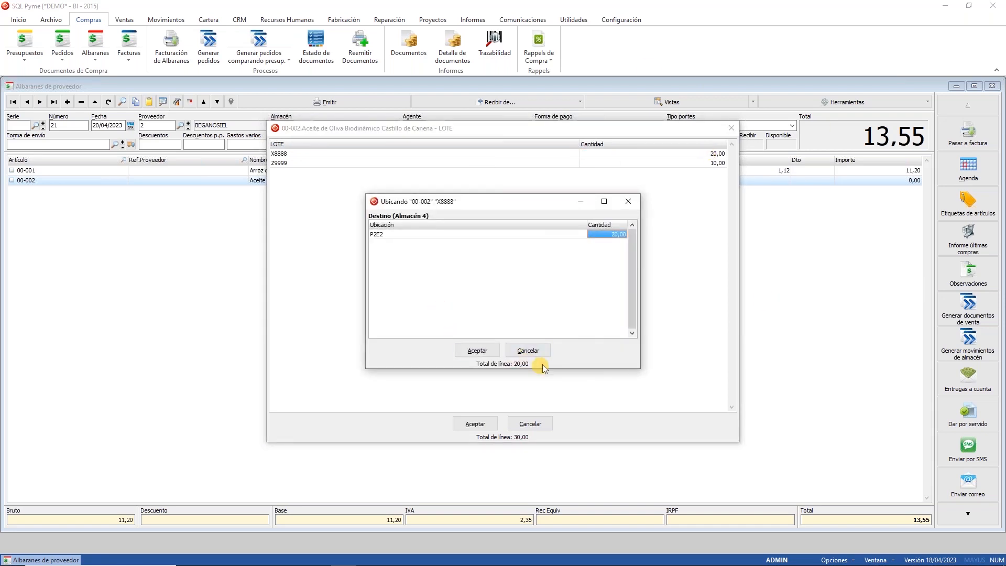
click(539, 354)
double_click(711, 163)
click(534, 350)
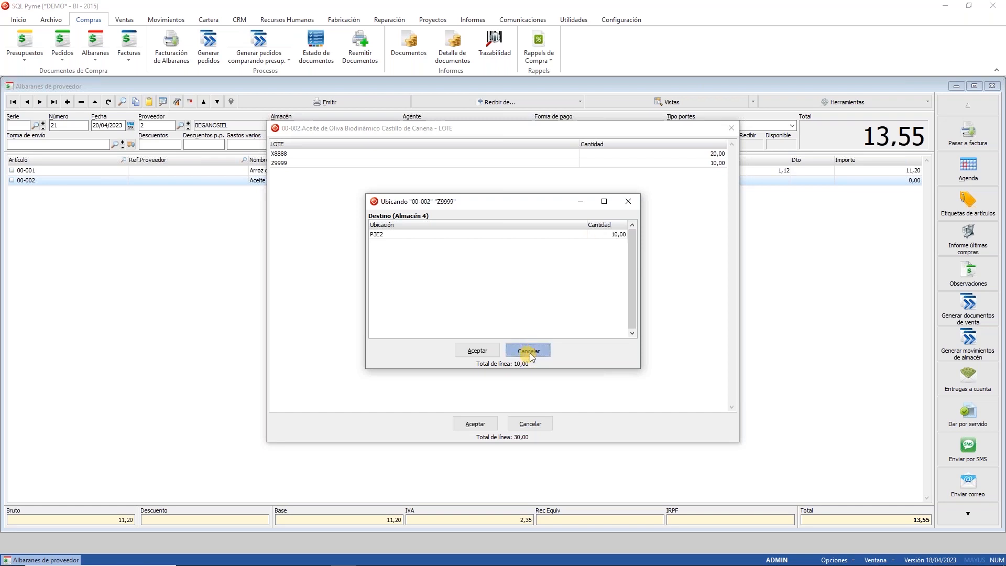
click(541, 424)
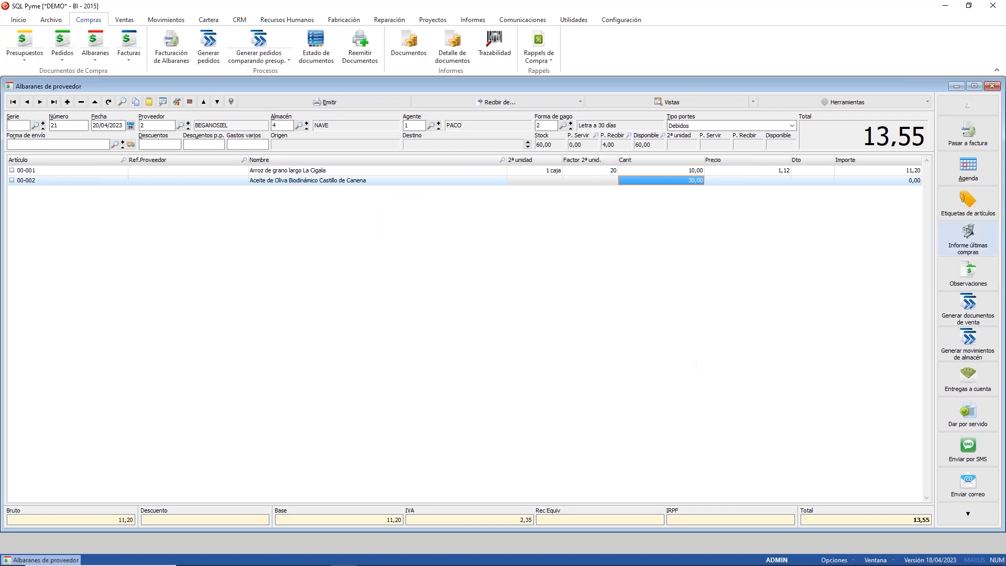
click(992, 87)
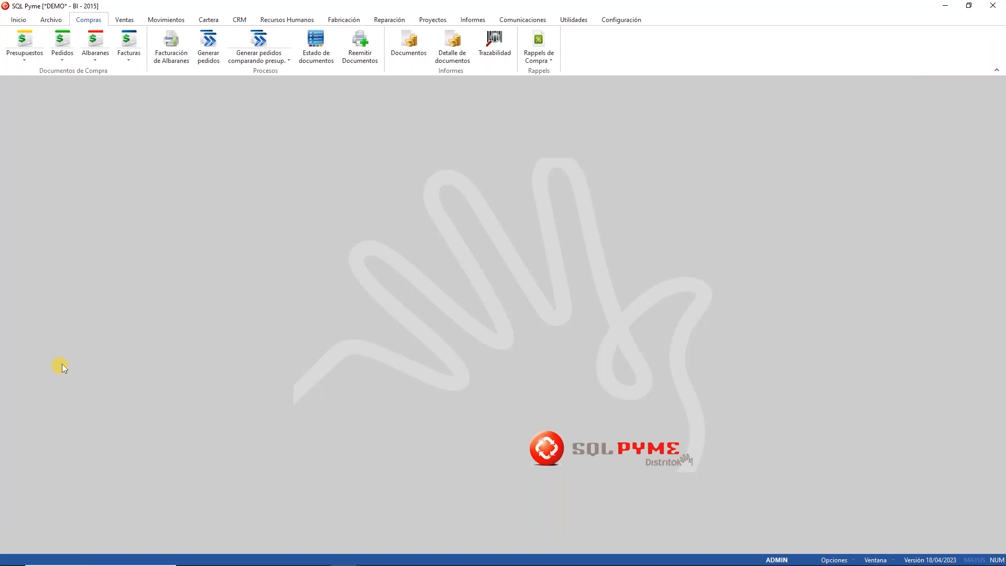
click(169, 20)
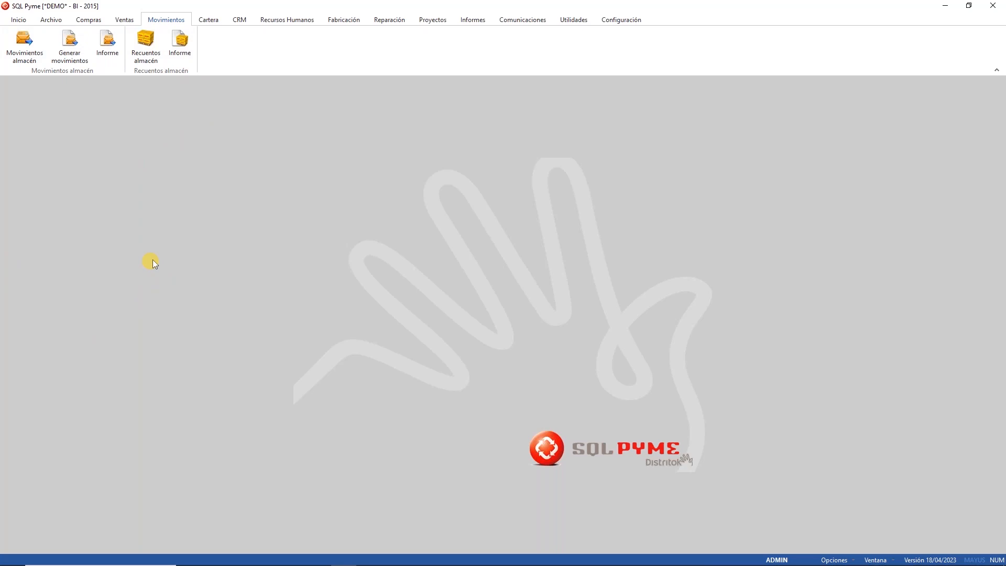
Step: Start a new warehouse count for warehouse 1 PRINCIPAL and look over the count type choices
click(146, 47)
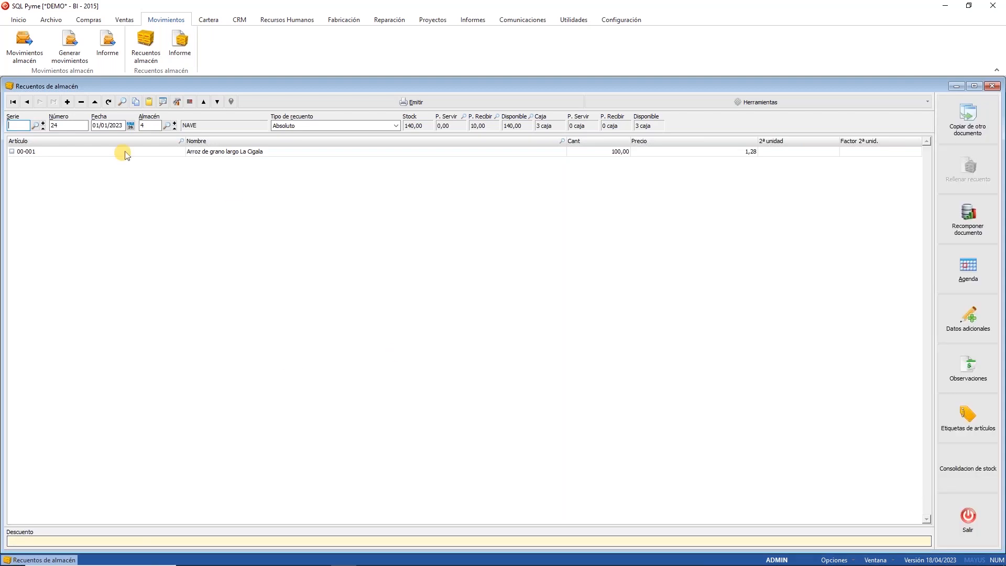
click(68, 102)
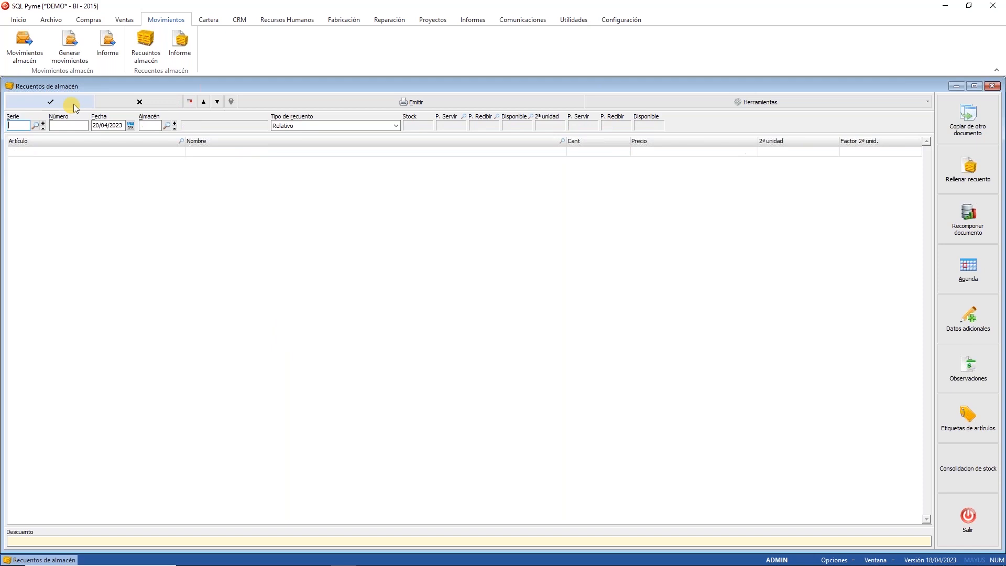
click(166, 125)
double_click(474, 228)
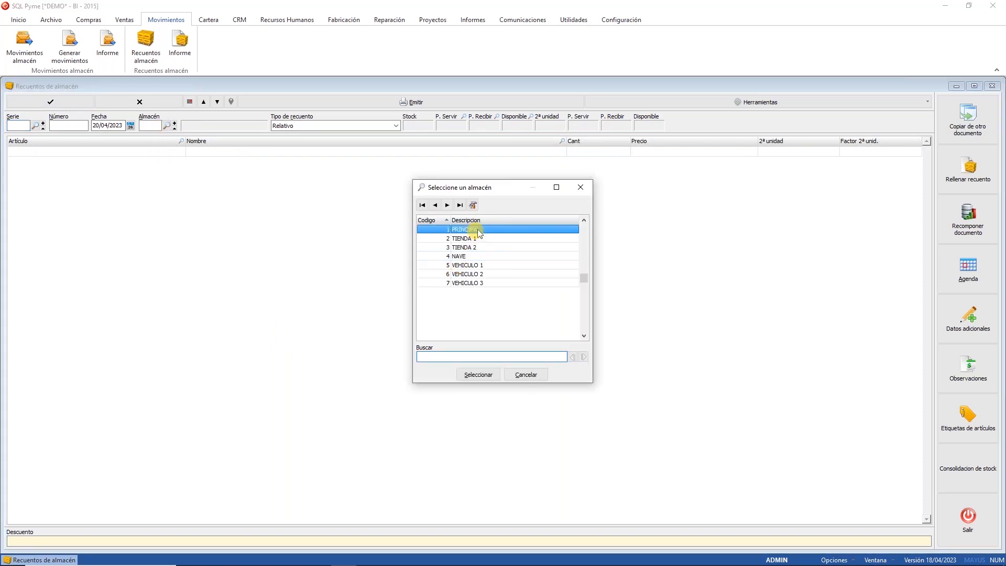
click(291, 125)
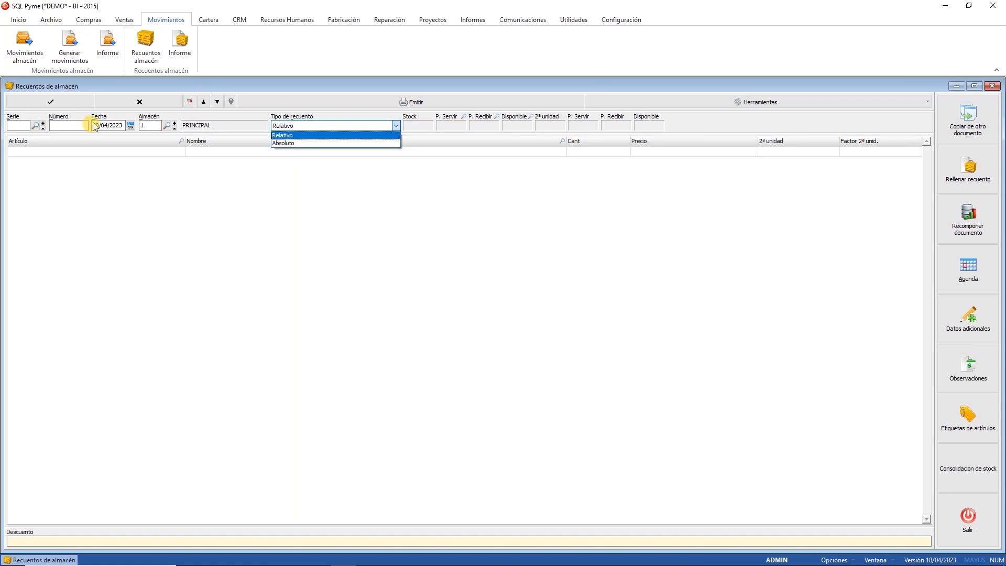
click(129, 107)
Step: Discard the new count, close Recuentos almacén, and open Movimientos almacén
click(129, 107)
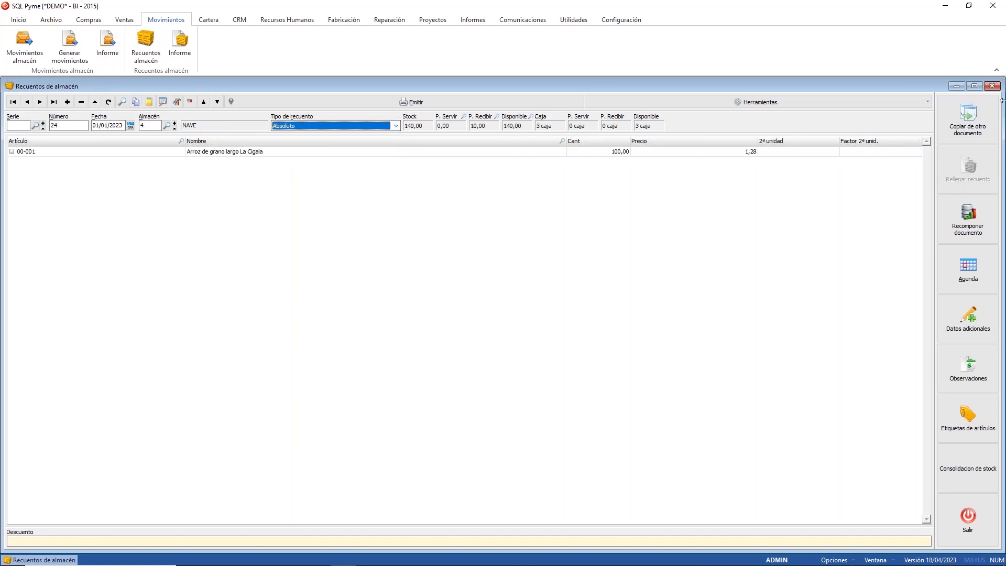
click(991, 87)
click(24, 46)
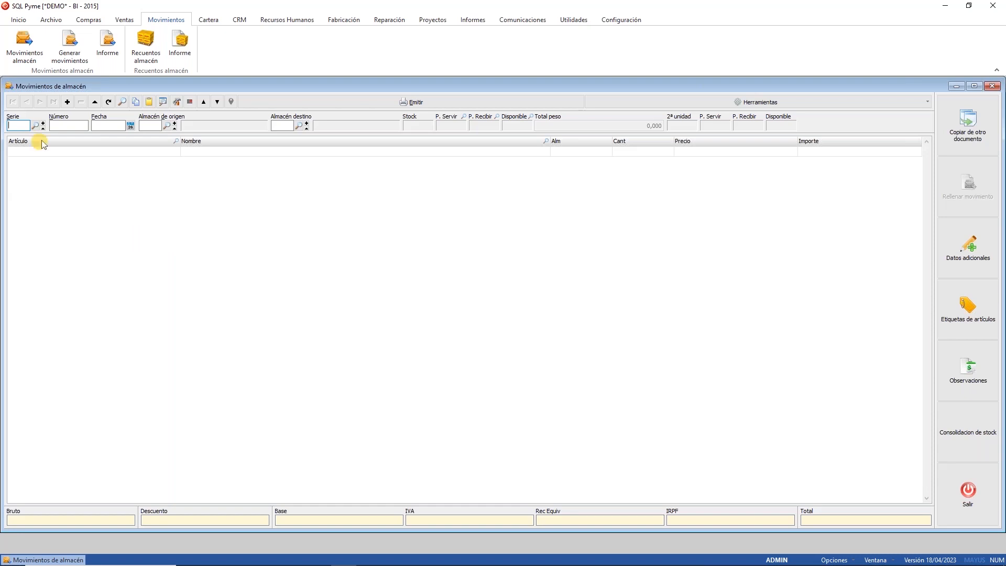
Step: Create a new movement with 4 NAVE as origin and destination, then open Rellenar movimiento
click(67, 102)
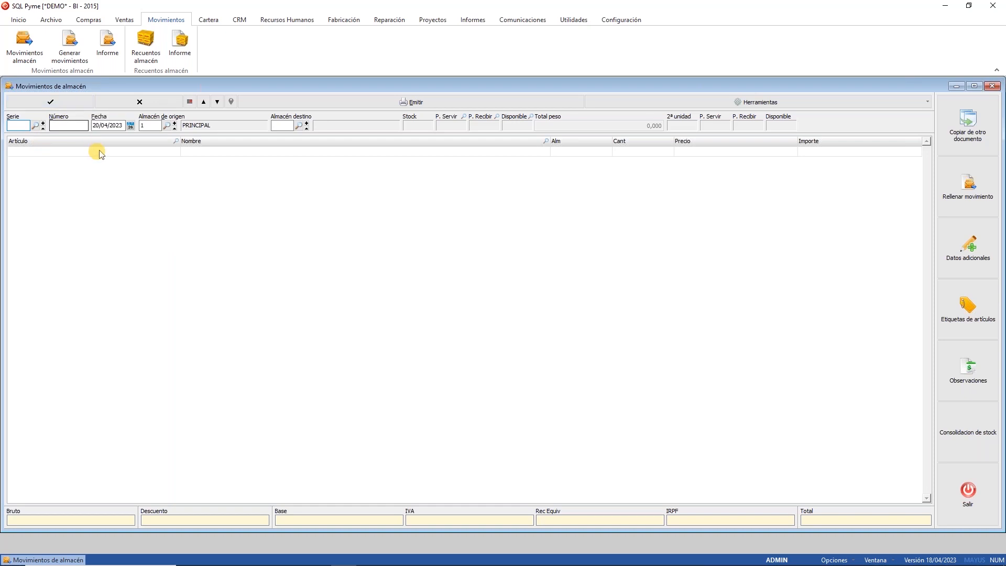
click(167, 127)
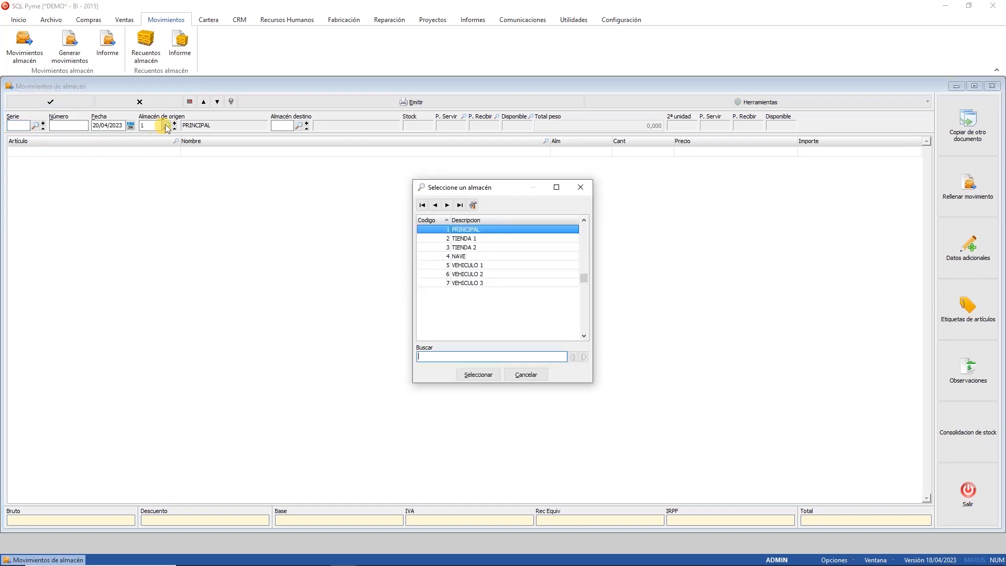
click(479, 256)
double_click(479, 257)
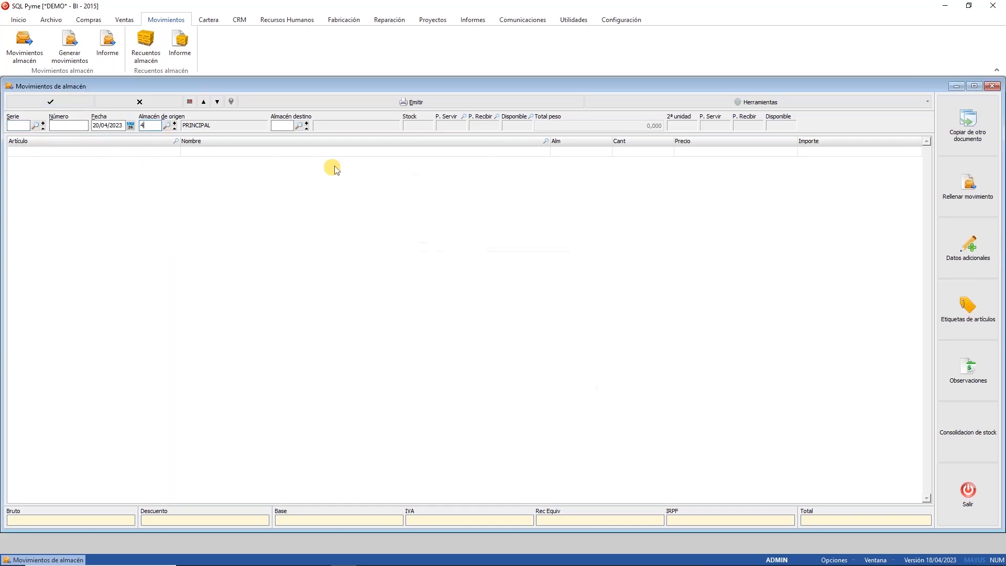
click(298, 126)
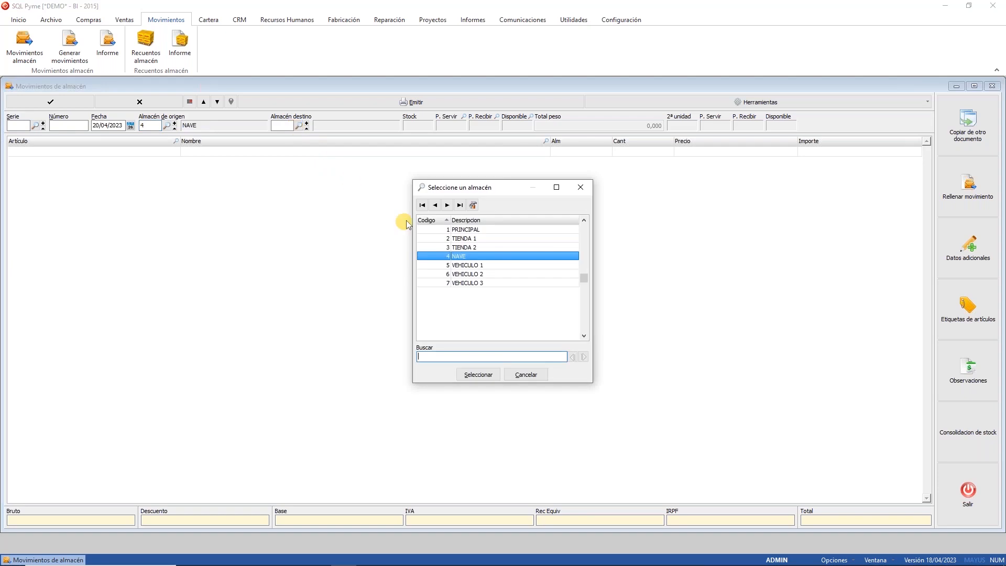
double_click(442, 257)
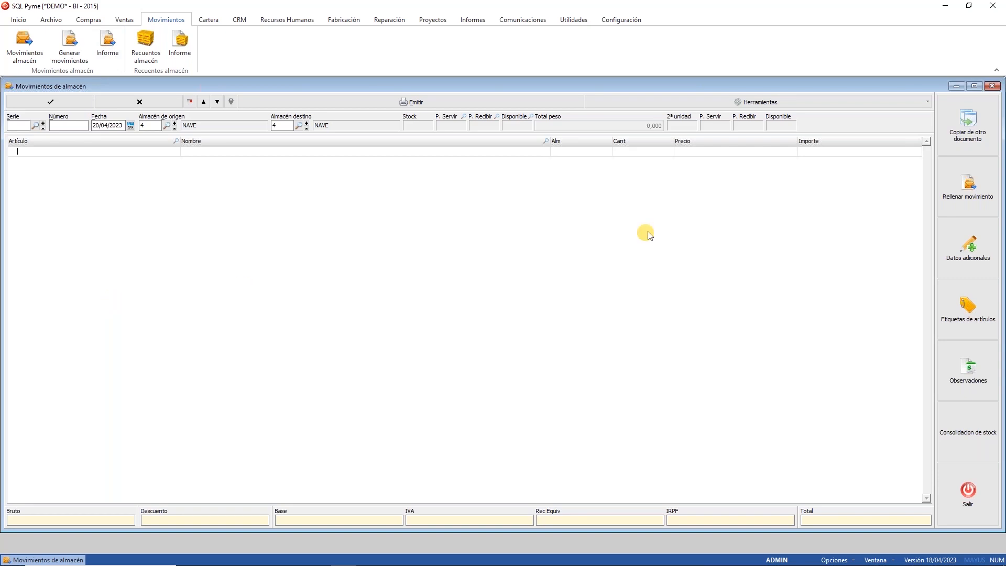
click(954, 177)
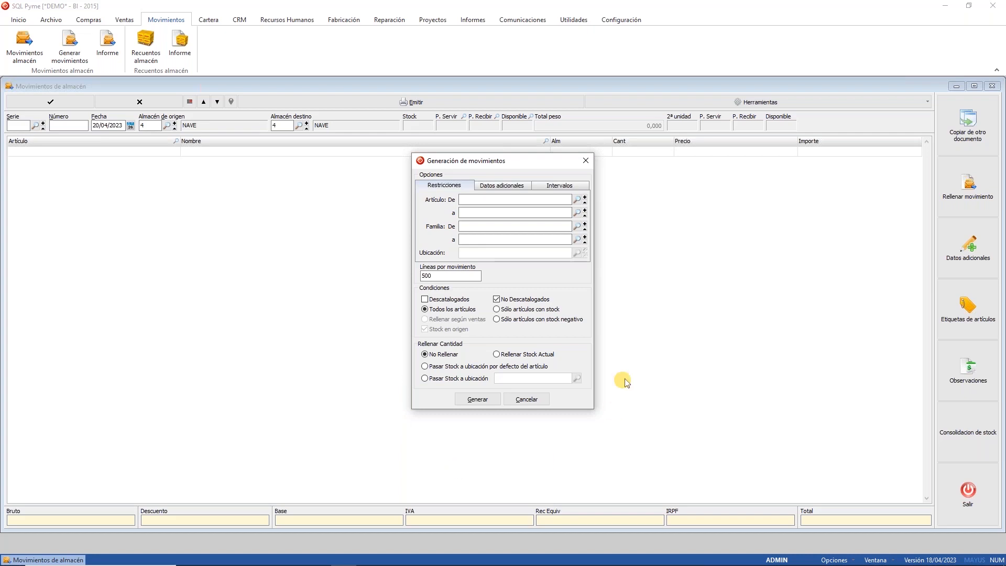
Step: Fill the movement with current stock of articles at P1E1, sent to location P3E3, and generate it
click(510, 309)
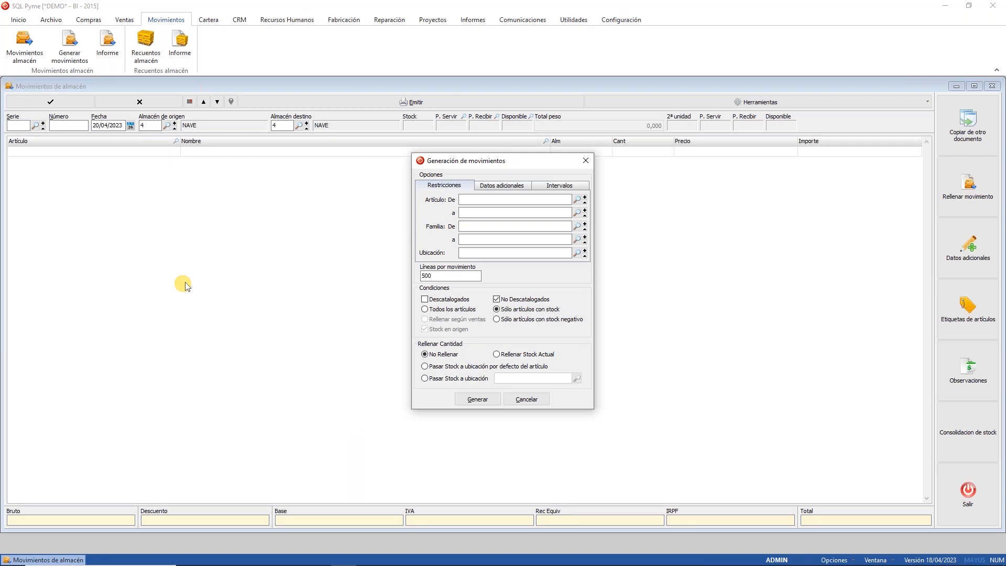
click(513, 356)
click(576, 256)
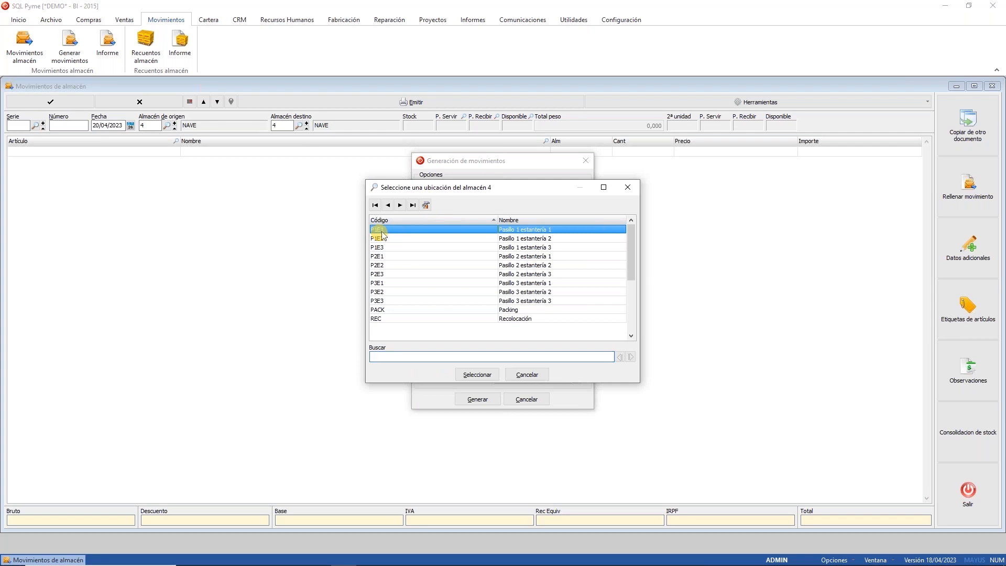
double_click(382, 231)
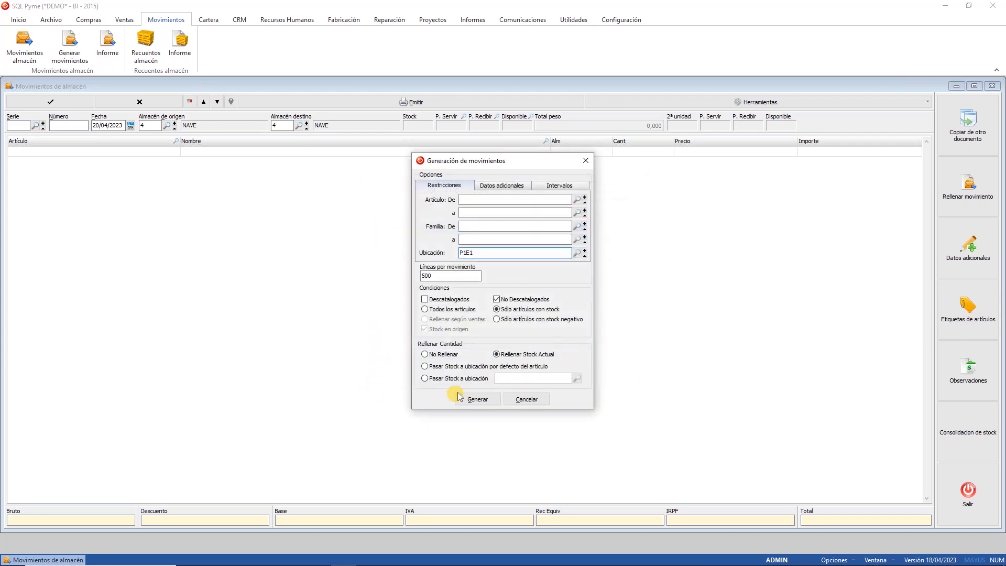
click(466, 378)
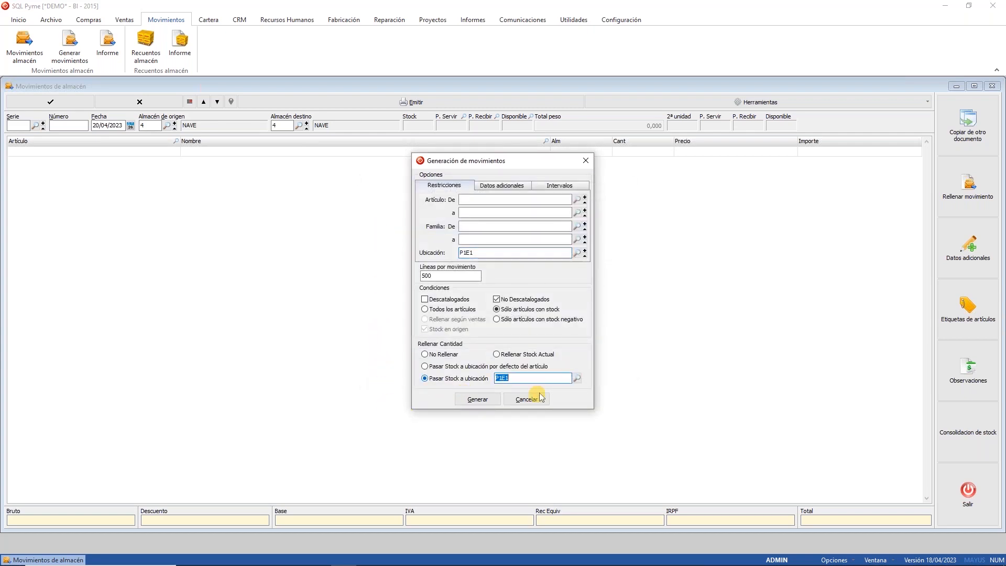
click(576, 378)
click(540, 300)
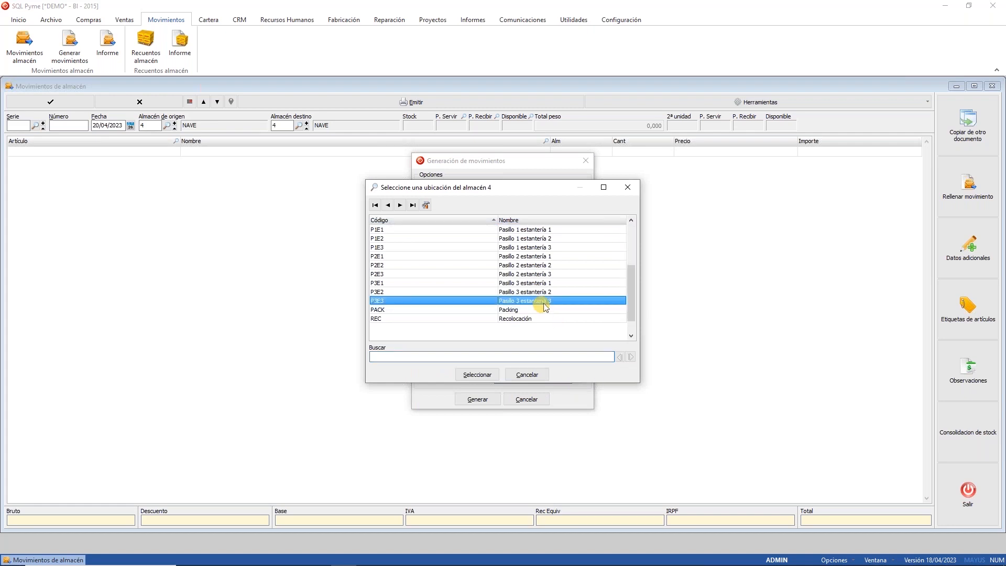
click(475, 374)
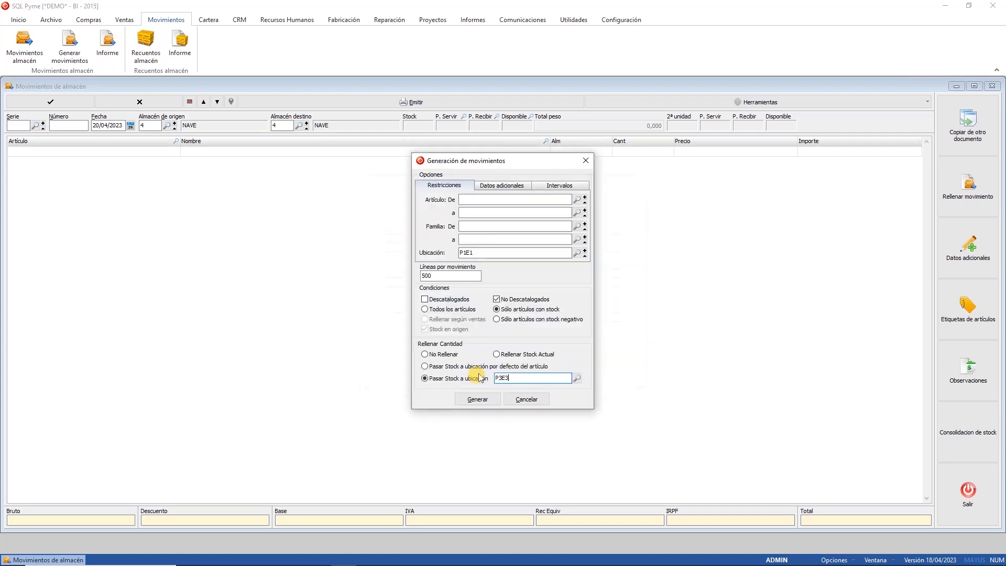
click(477, 399)
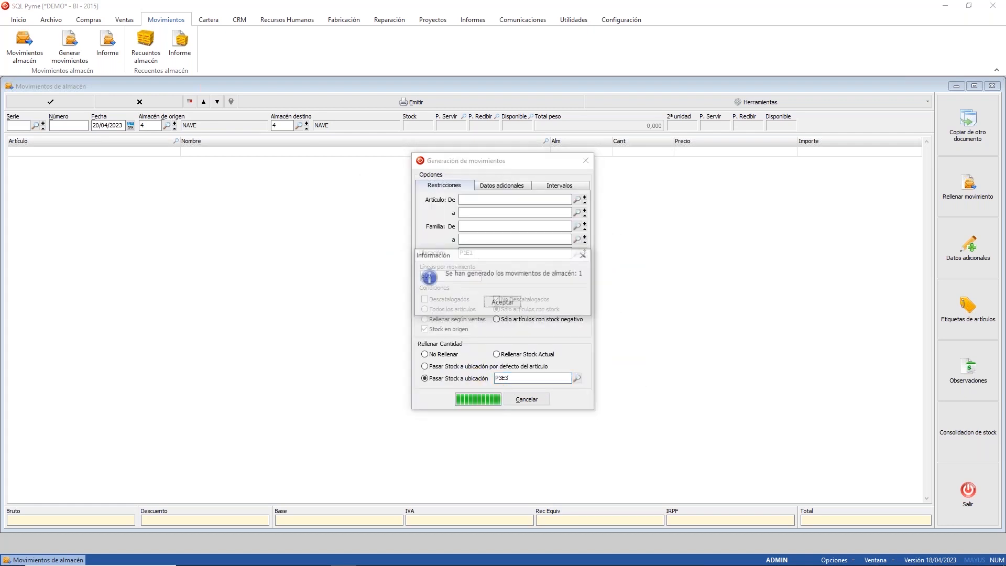
click(516, 302)
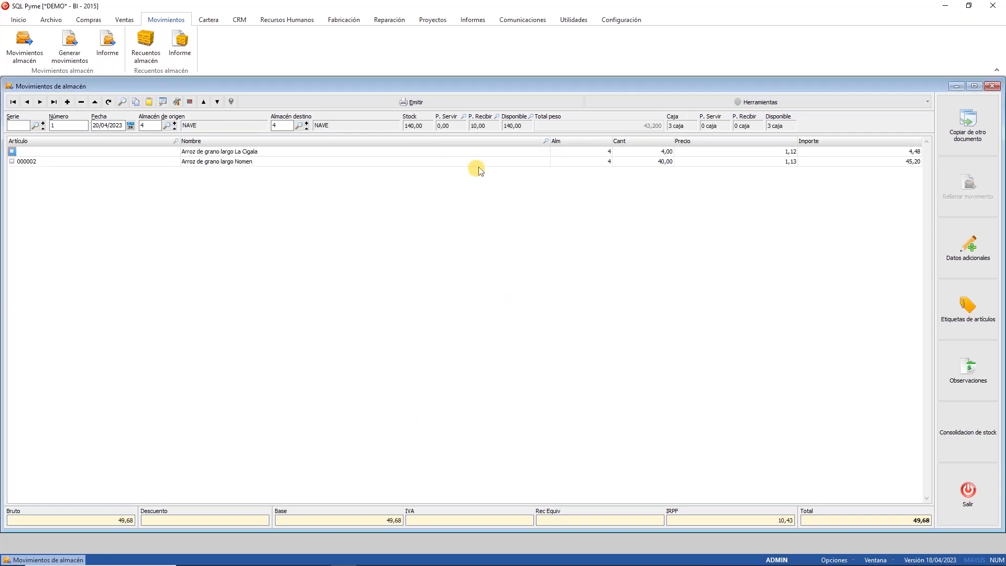
Step: Check that rice line 00-001 moves from location P1E1 to P3E3
click(227, 162)
click(234, 153)
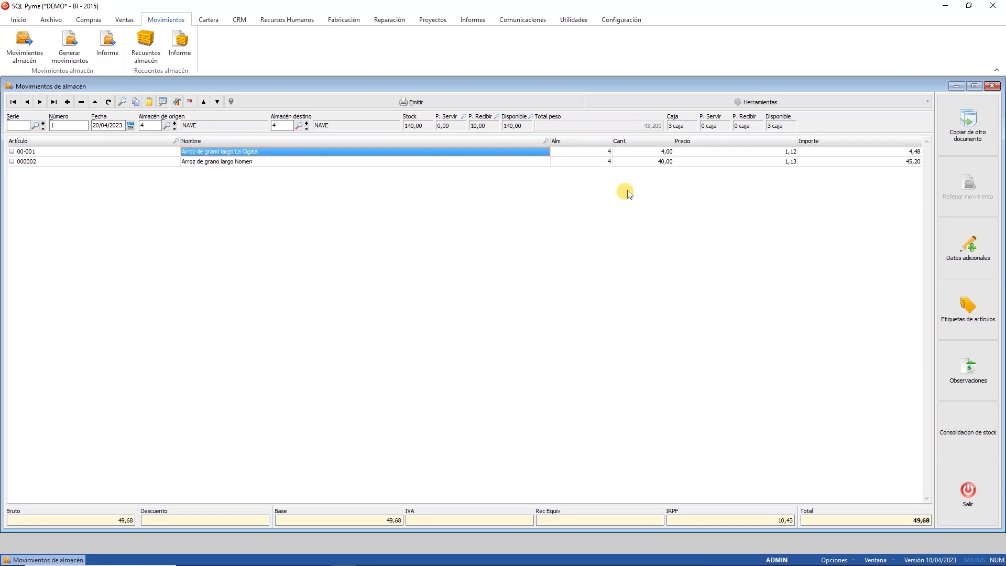
click(658, 151)
double_click(657, 151)
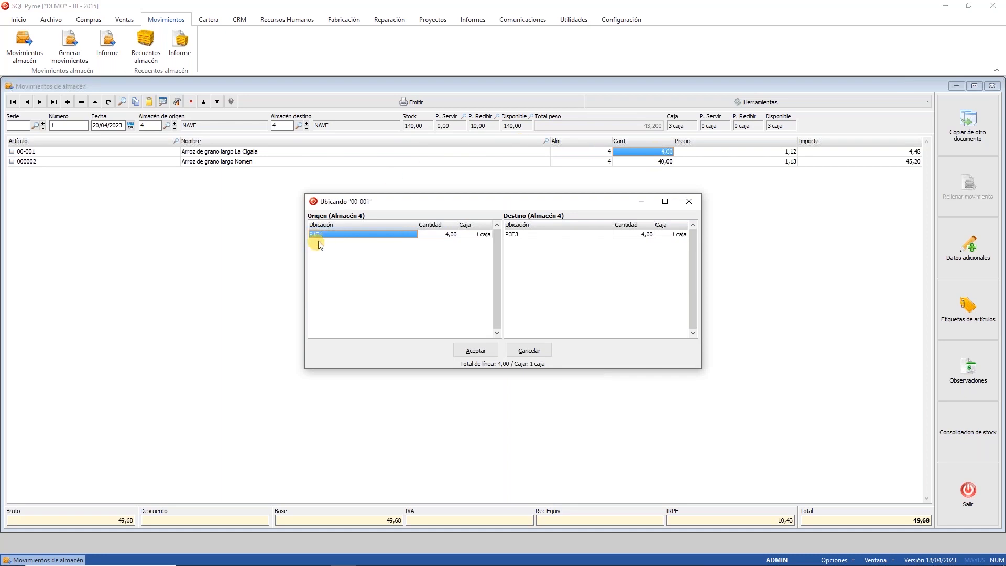
click(560, 234)
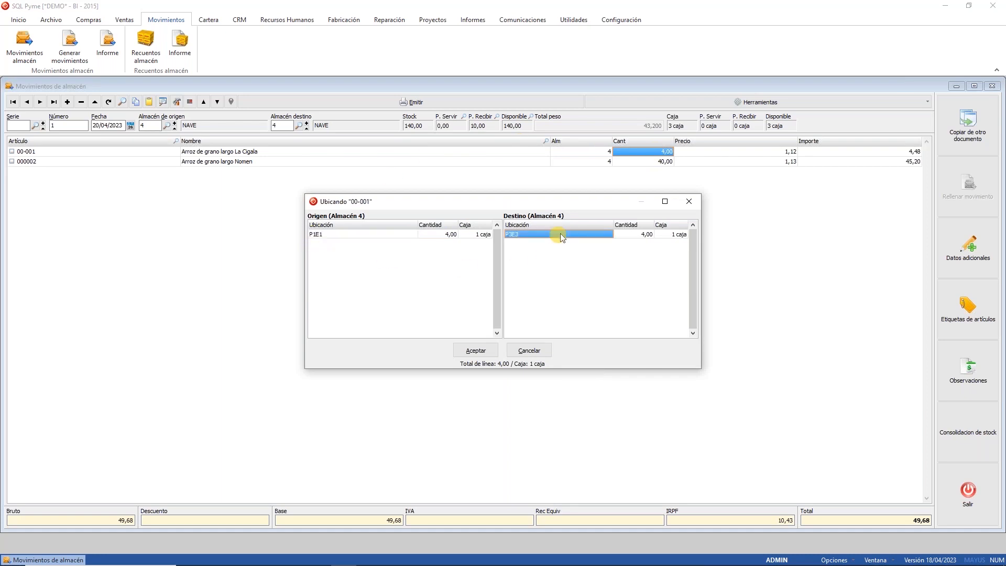
click(338, 240)
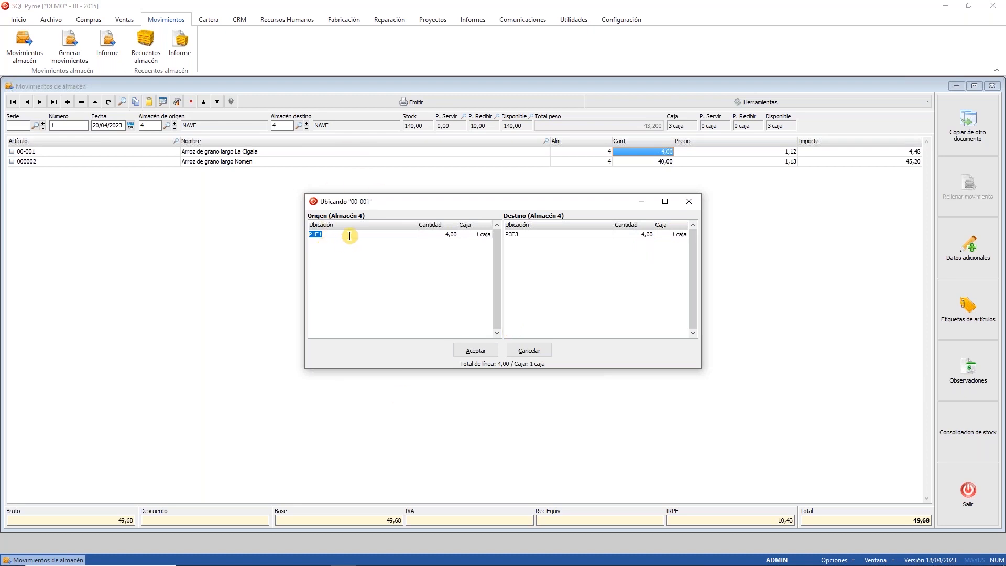
click(549, 237)
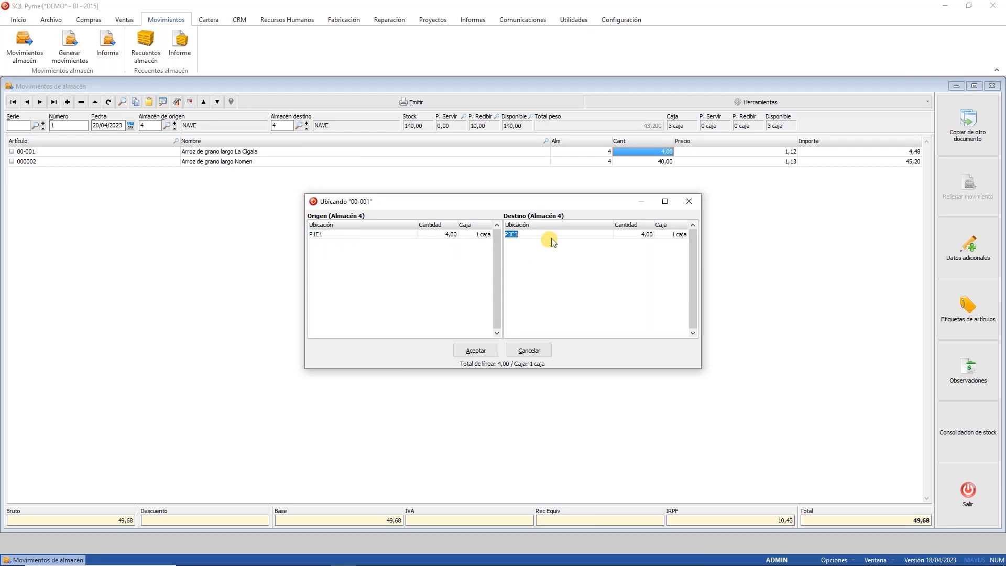
click(529, 351)
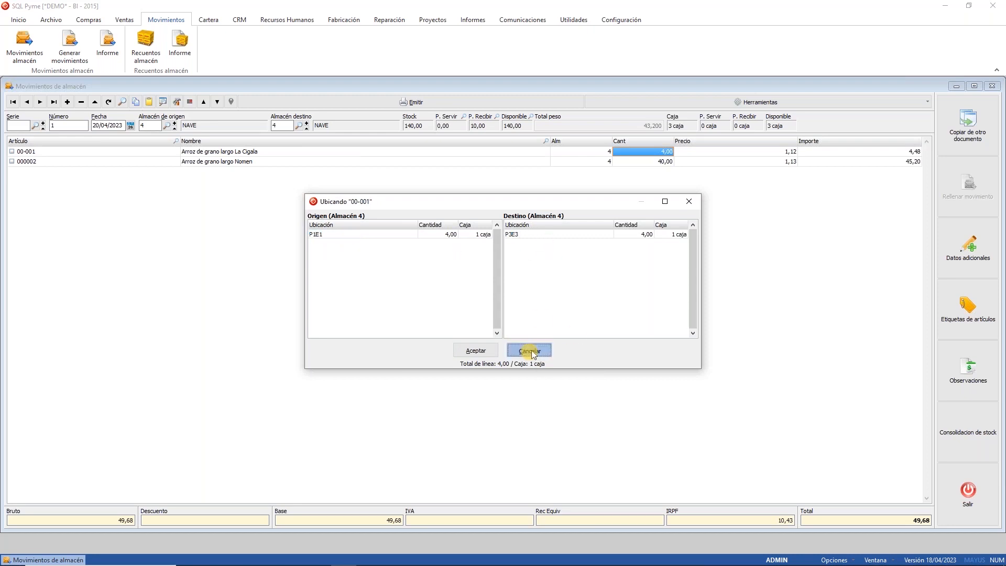
Step: Confirm rice line 000002 also goes to P3E3, then delete movement 1
double_click(665, 162)
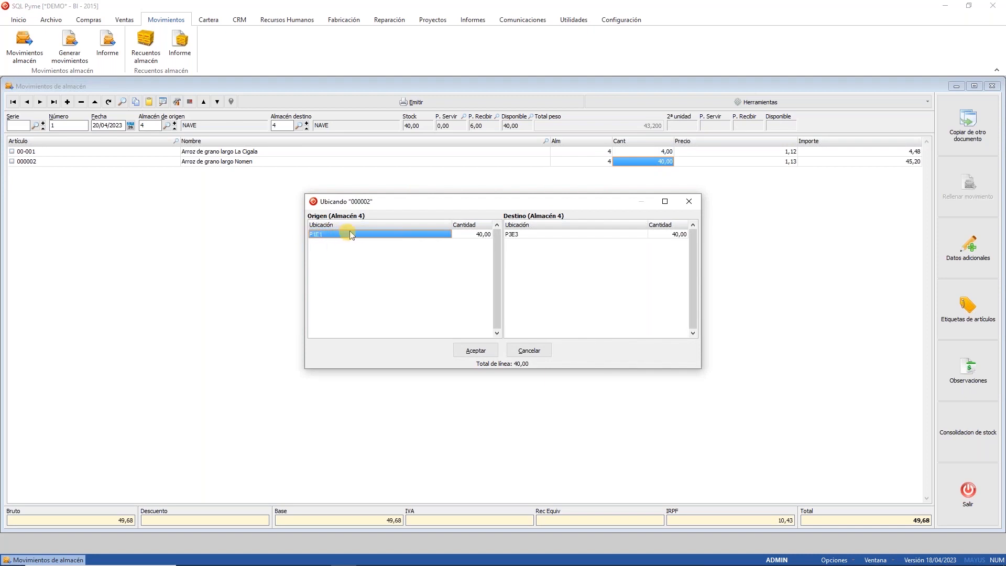
click(542, 239)
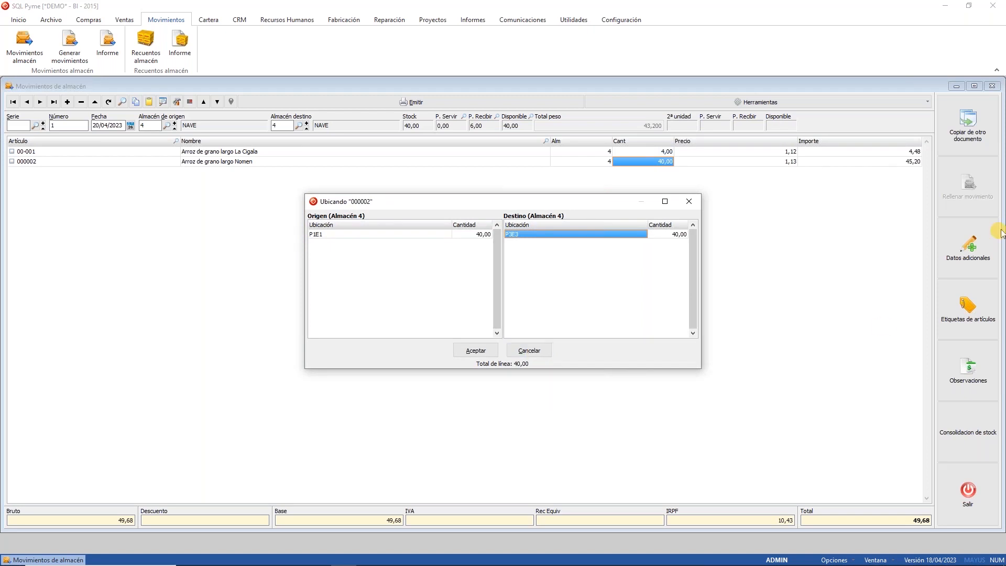
click(996, 245)
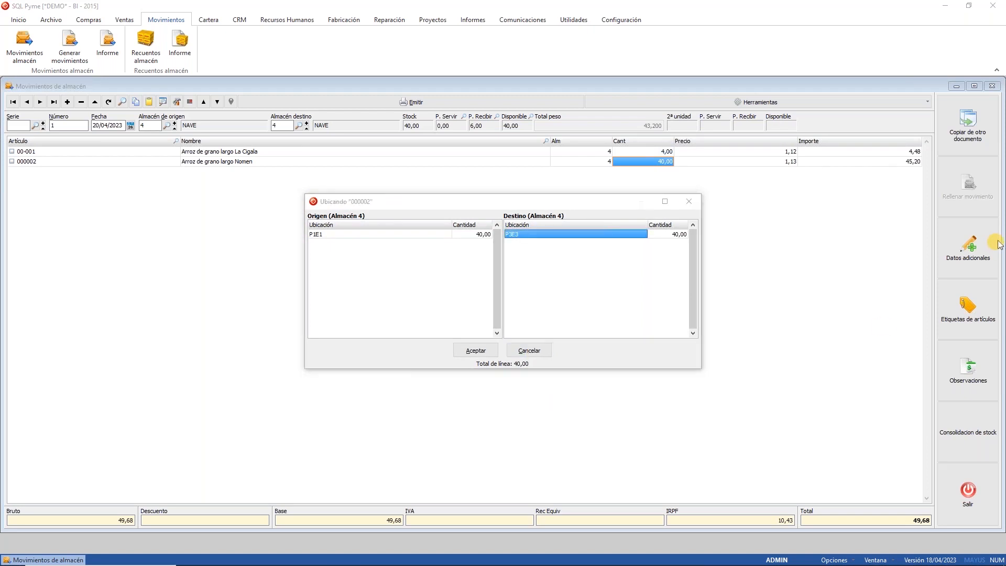
click(542, 350)
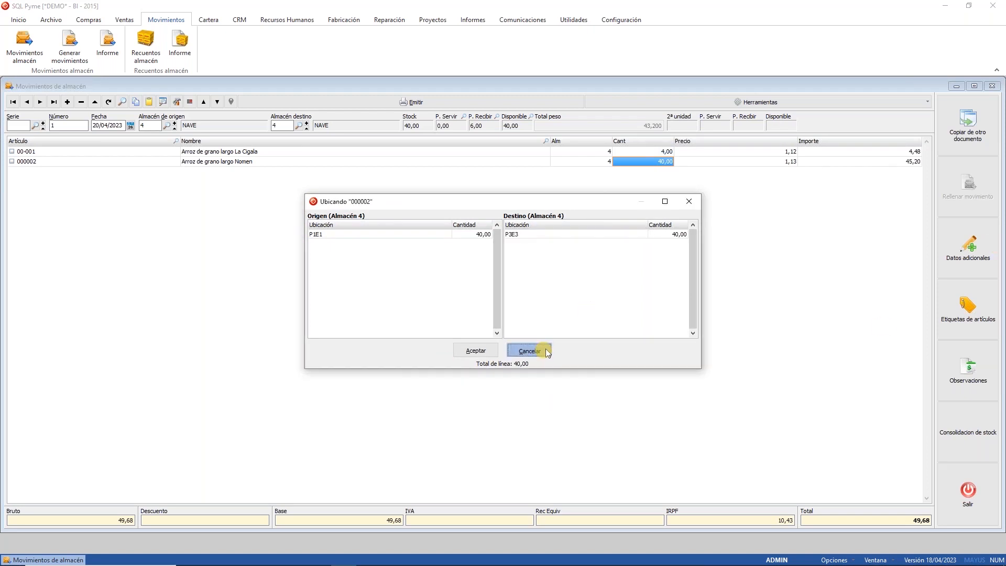
click(81, 102)
click(486, 300)
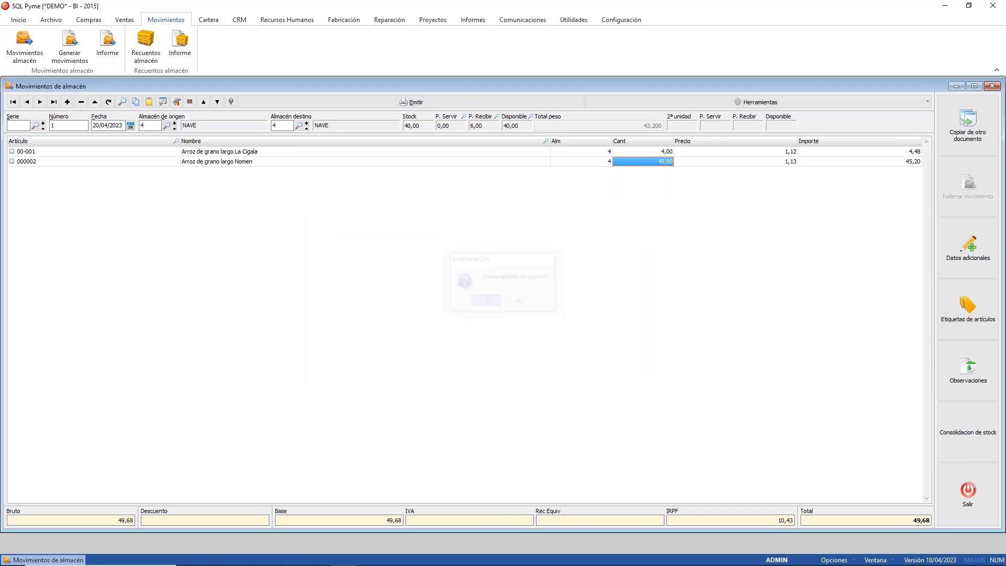
Step: Close Movimientos de almacén and switch to the mPYME login page in Chrome
click(992, 87)
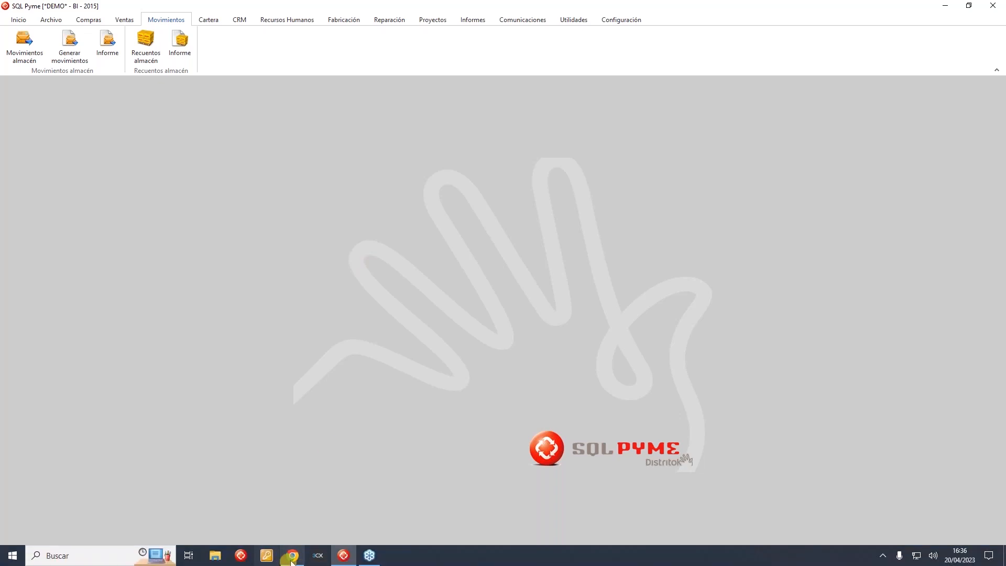
click(292, 557)
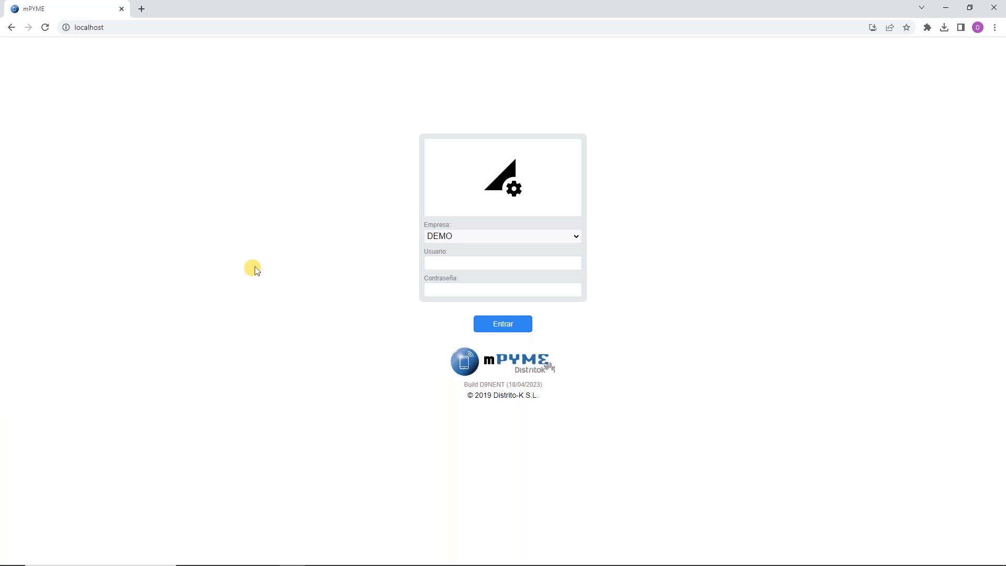
Step: Log in to mPYME as the warehouse user, dismiss the breach warning, and open Procesos
click(477, 264)
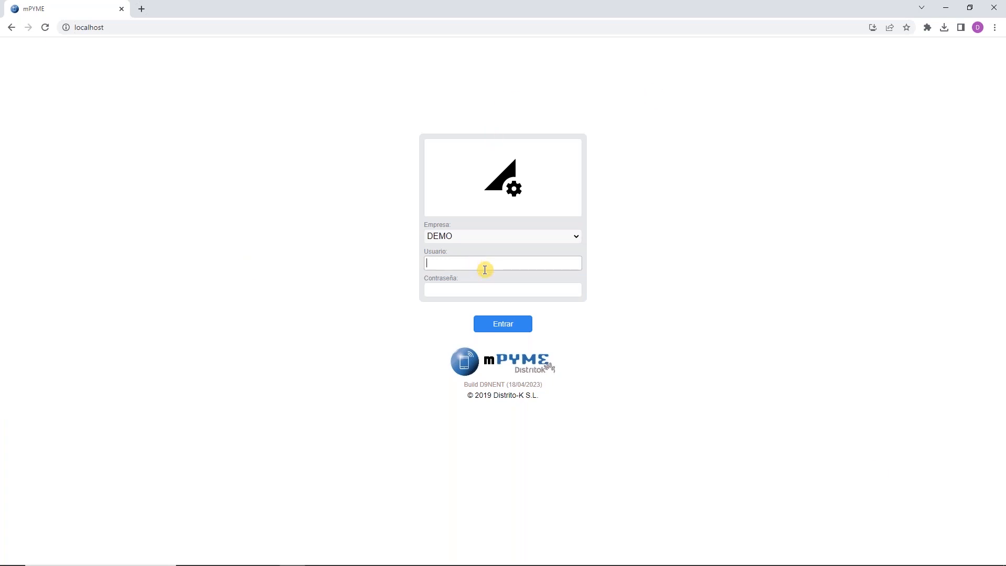
key(Tab)
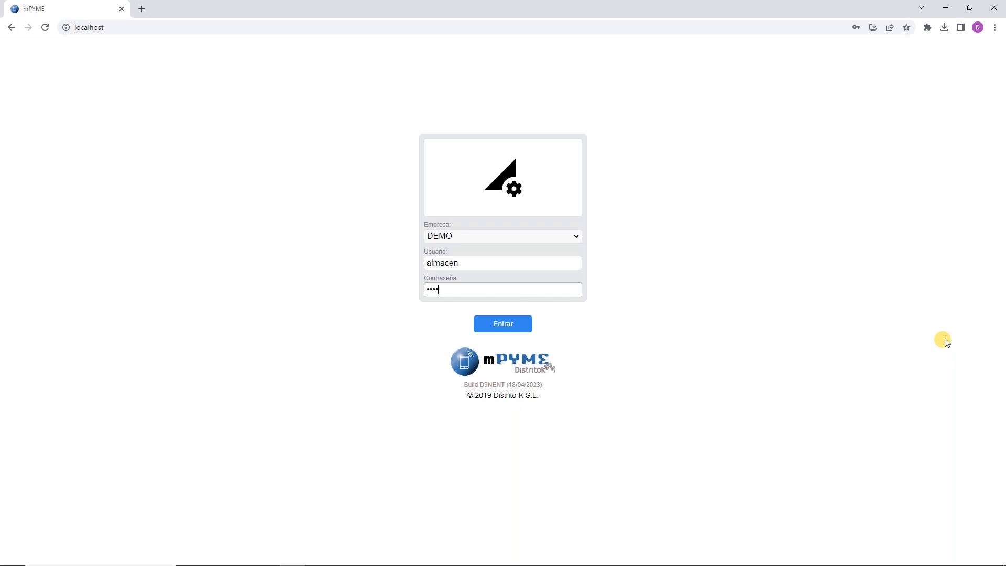
key(Return)
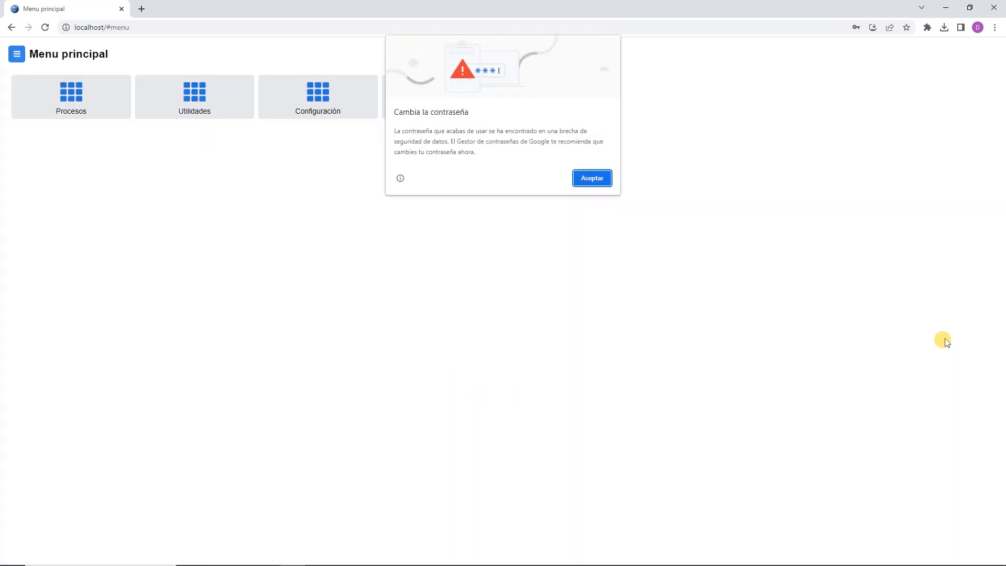
click(592, 178)
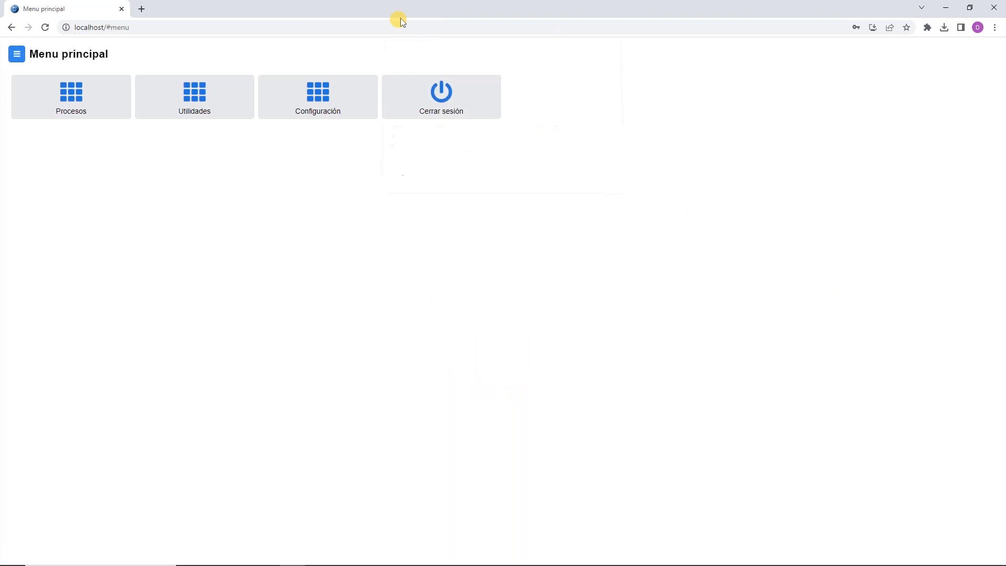
click(74, 108)
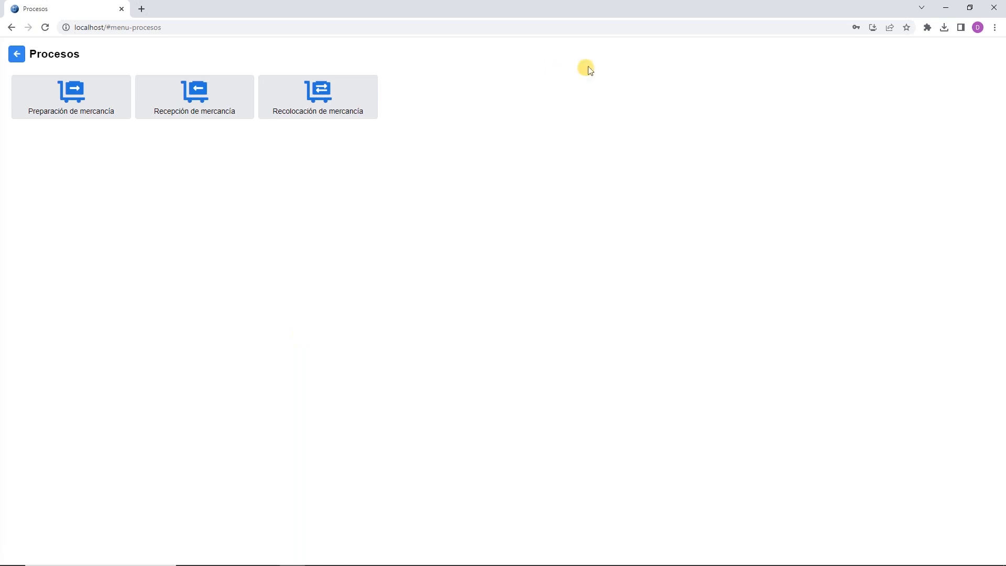
click(949, 10)
click(84, 21)
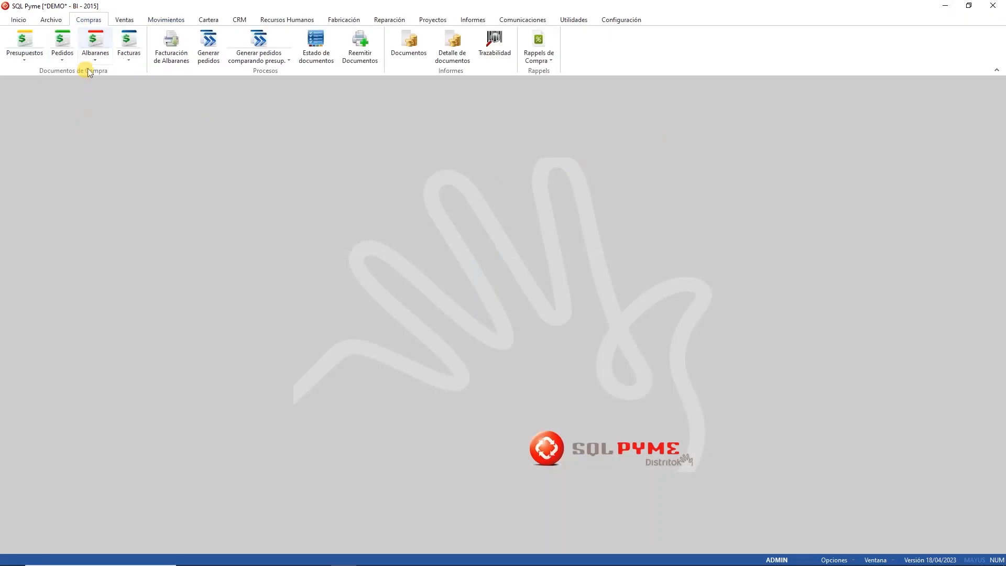
click(61, 40)
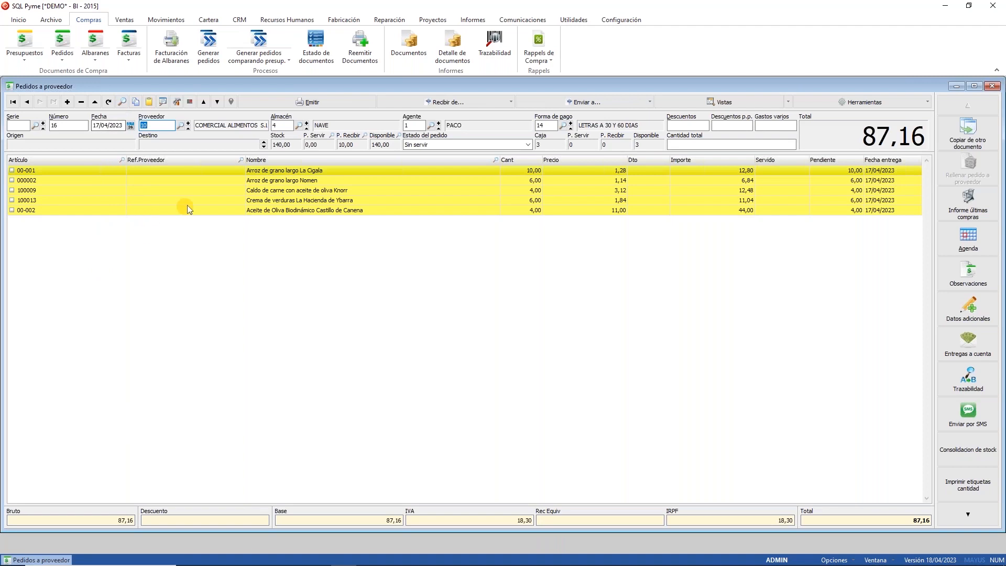
click(264, 180)
click(264, 202)
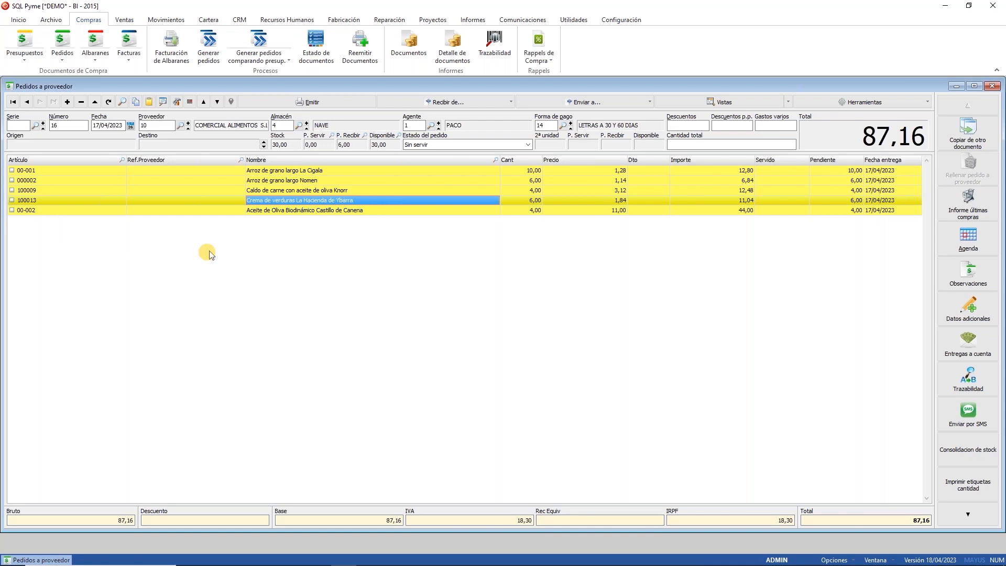
click(991, 86)
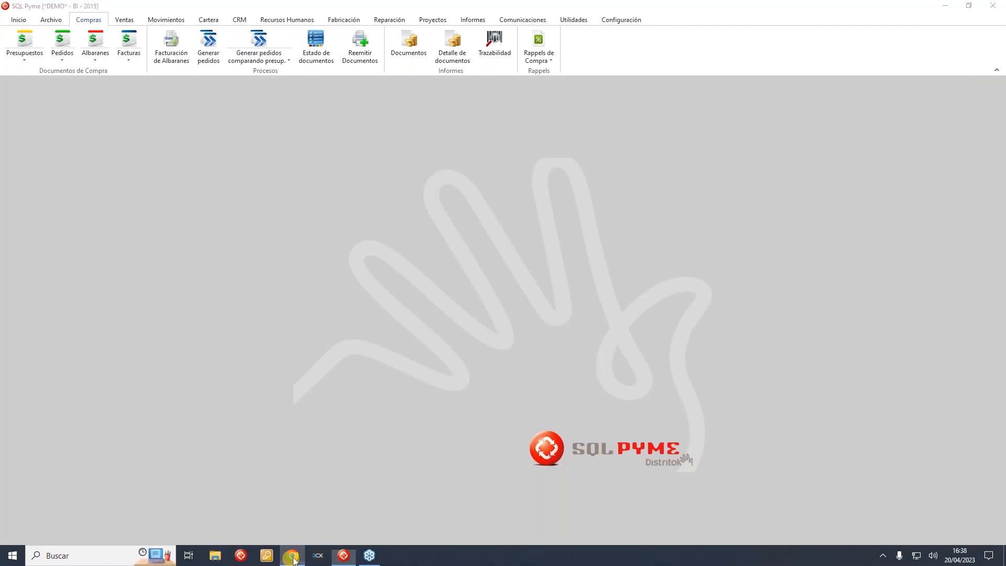
Step: Open Recepción de mercancía in mPYME and preview it in phone layout before restoring desktop view
click(293, 558)
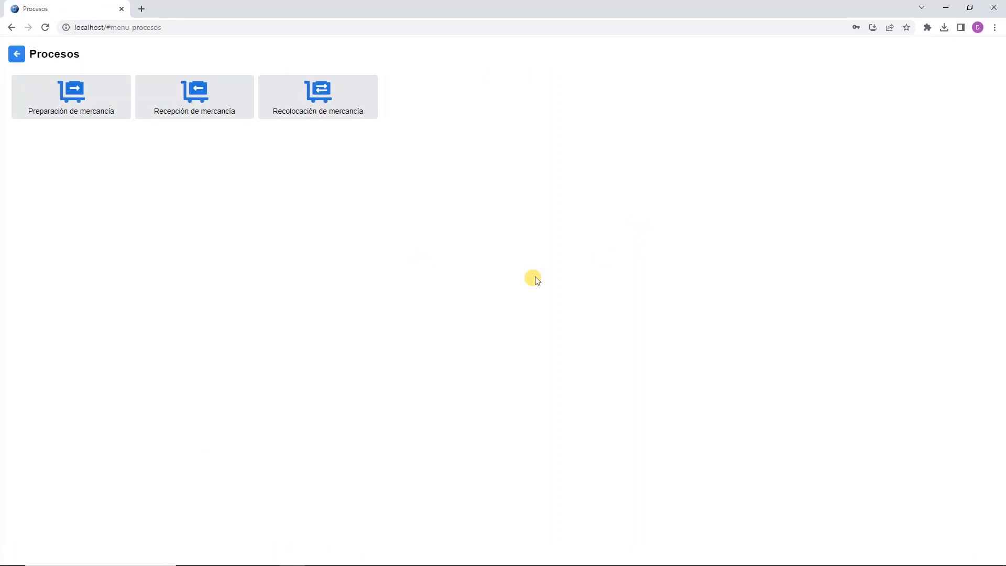
click(197, 101)
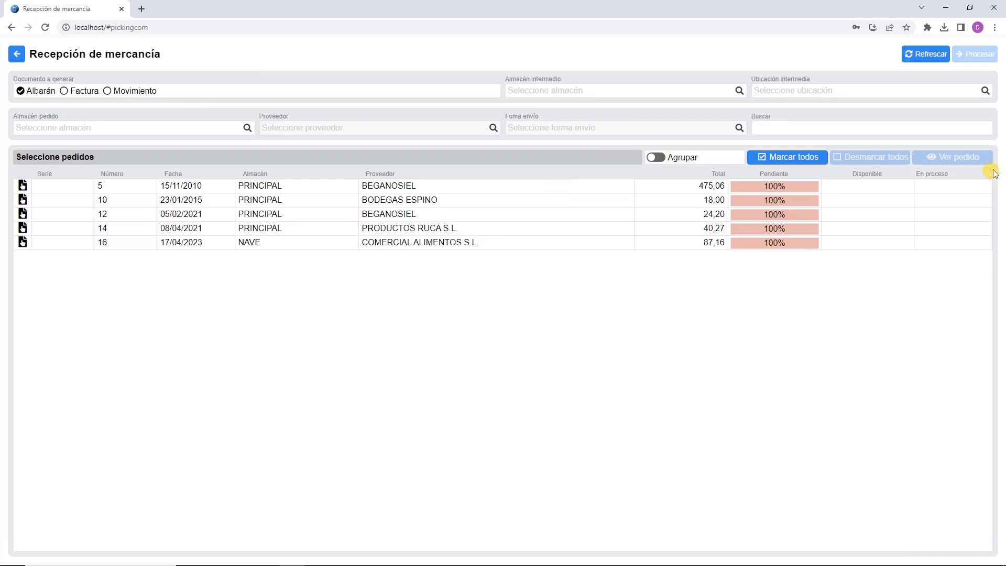
click(993, 27)
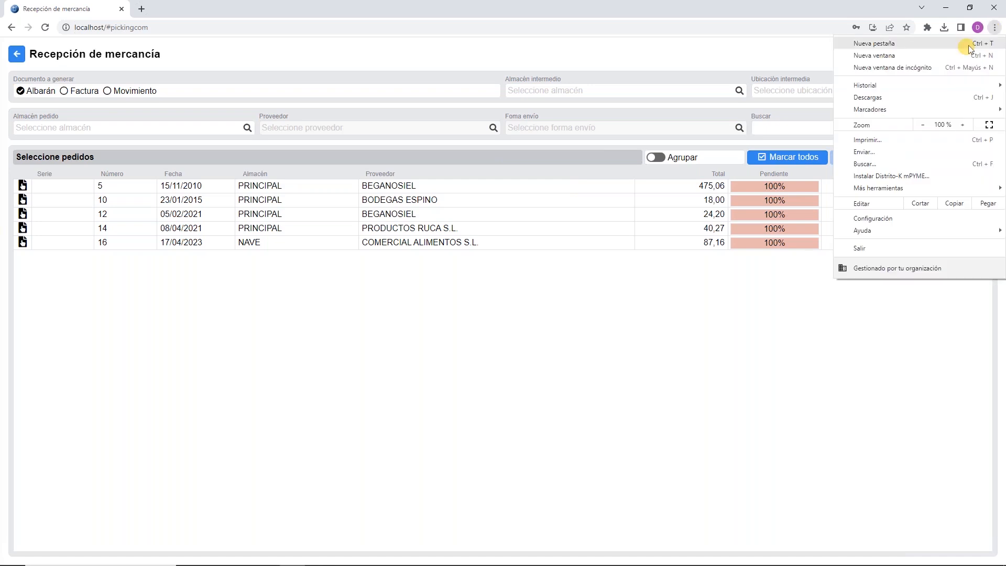
mouse_move(895, 190)
click(751, 281)
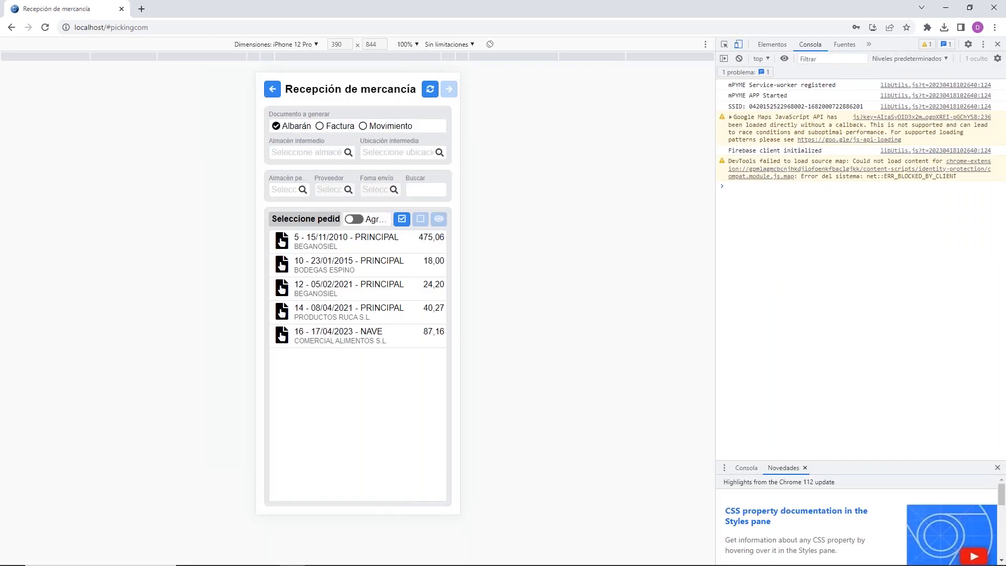
click(997, 45)
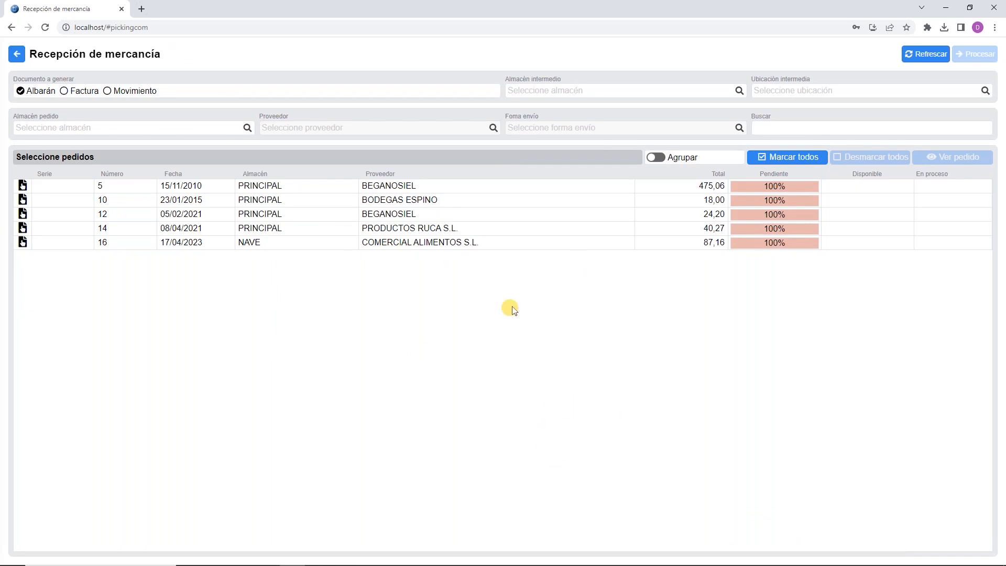
Step: Open the mPYME service configuration under Comunicaciones and browse its users, including COMERCIALTEXTIL
mouse_move(275, 563)
click(343, 556)
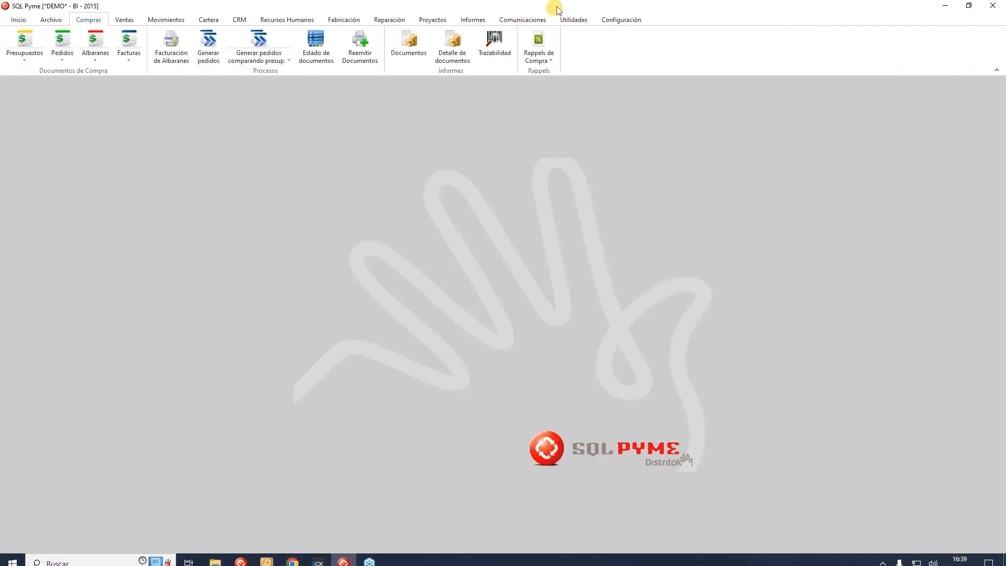
click(537, 18)
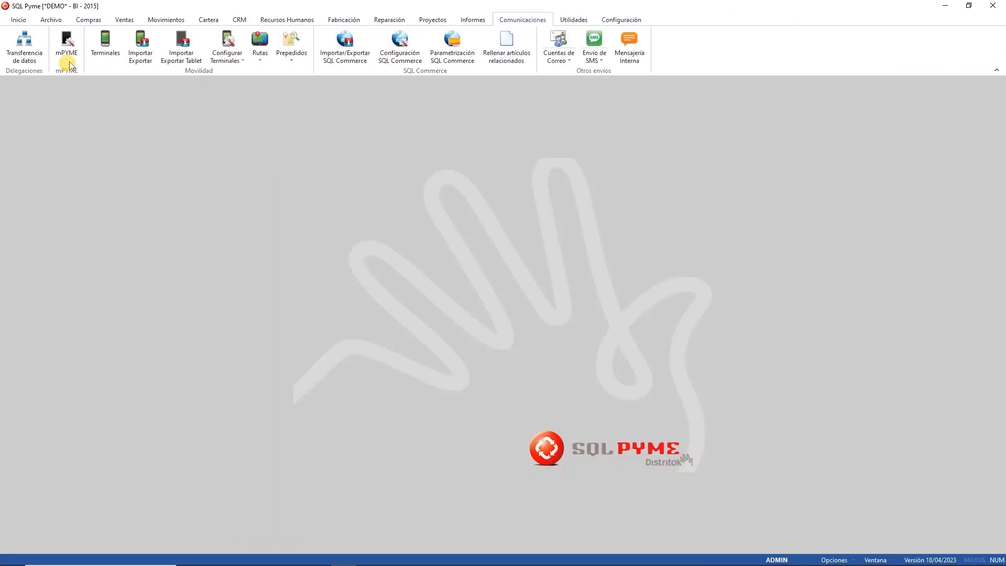
click(73, 49)
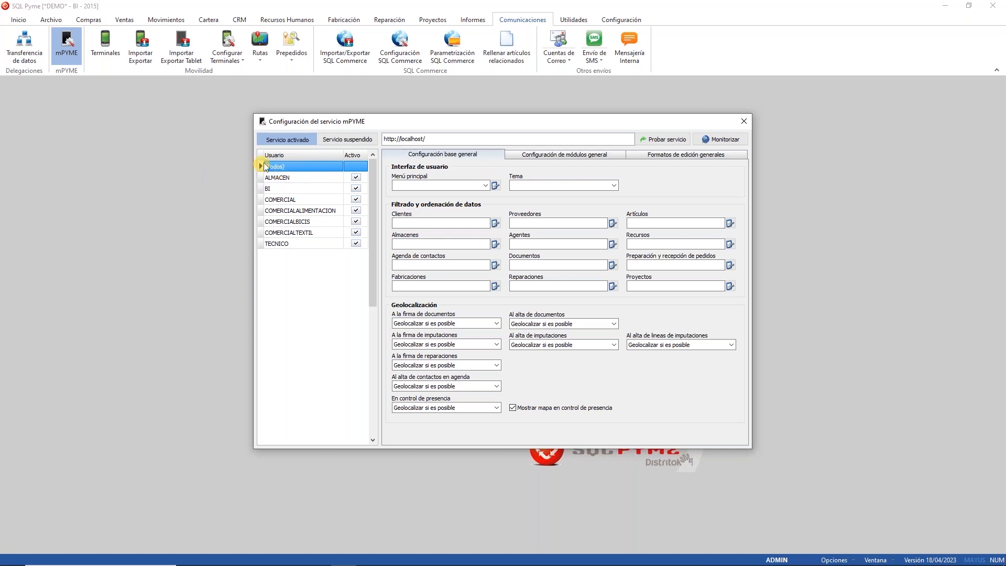
click(285, 178)
click(283, 189)
click(279, 211)
click(278, 232)
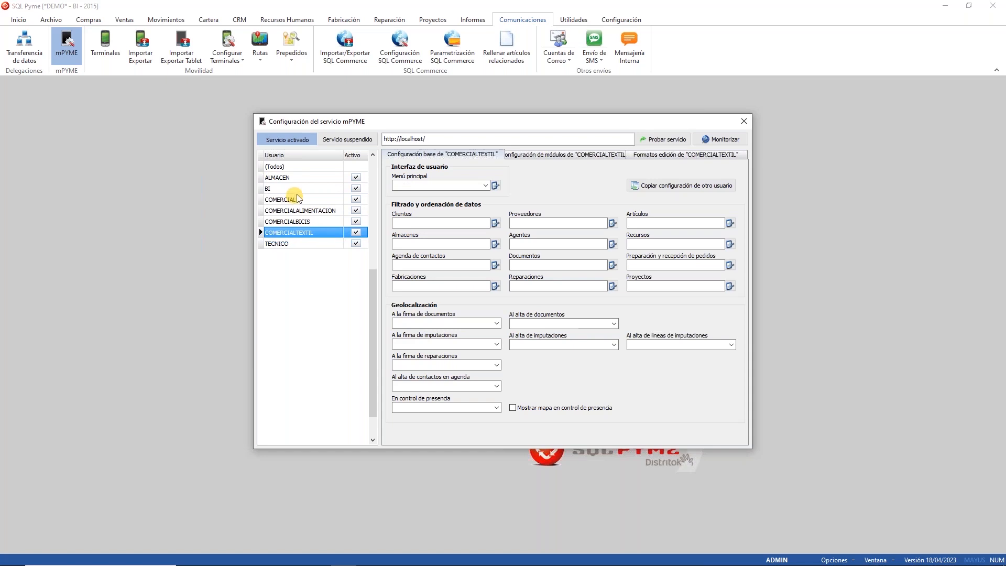
Step: Select the ALMACEN user, glance at the shared settings, and show its module configuration
click(295, 178)
click(295, 176)
click(359, 175)
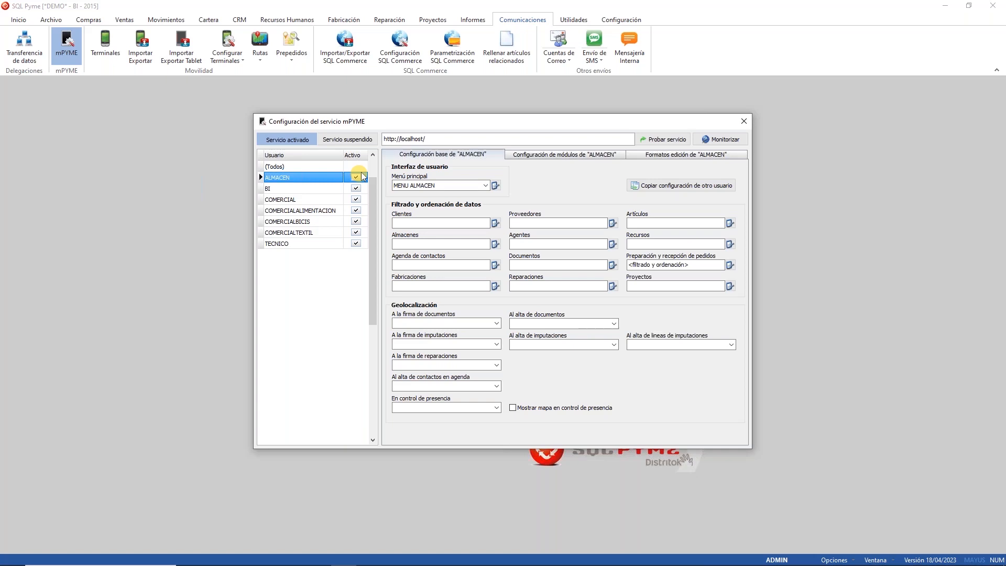
click(319, 166)
click(313, 178)
click(617, 154)
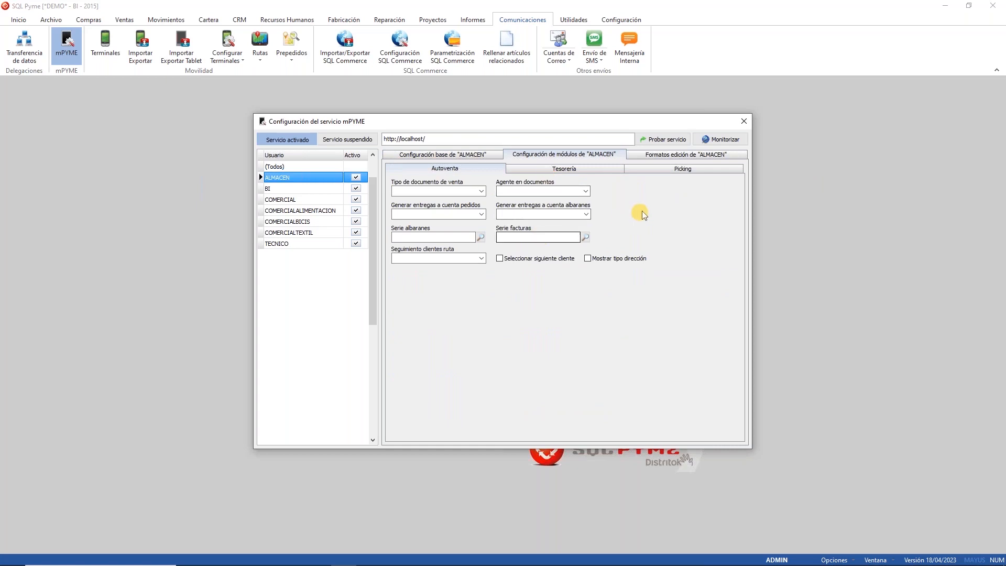
Step: Review ALMACEN's Picking and Formatos edición settings, then open the order preparation and reception filter
click(674, 168)
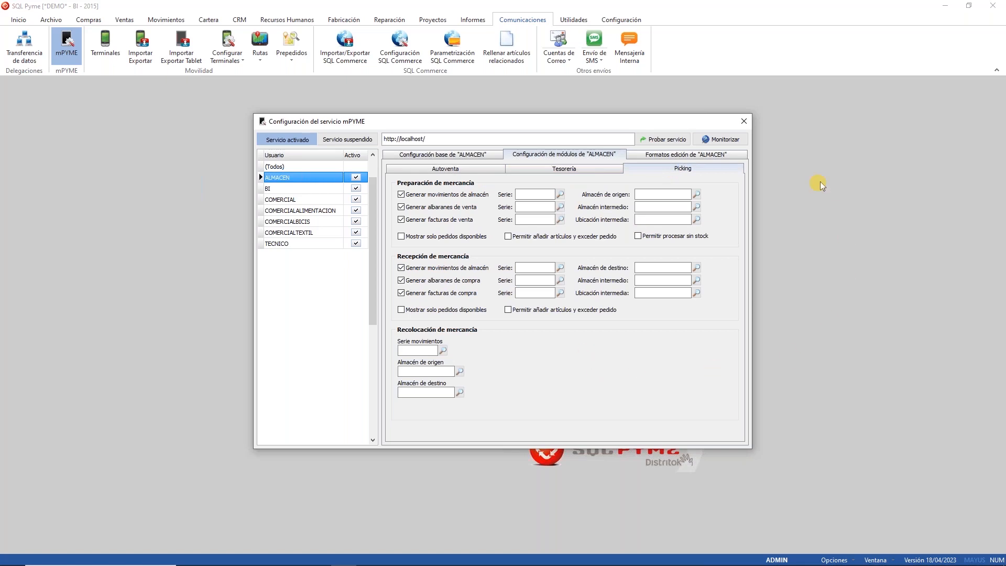
click(728, 153)
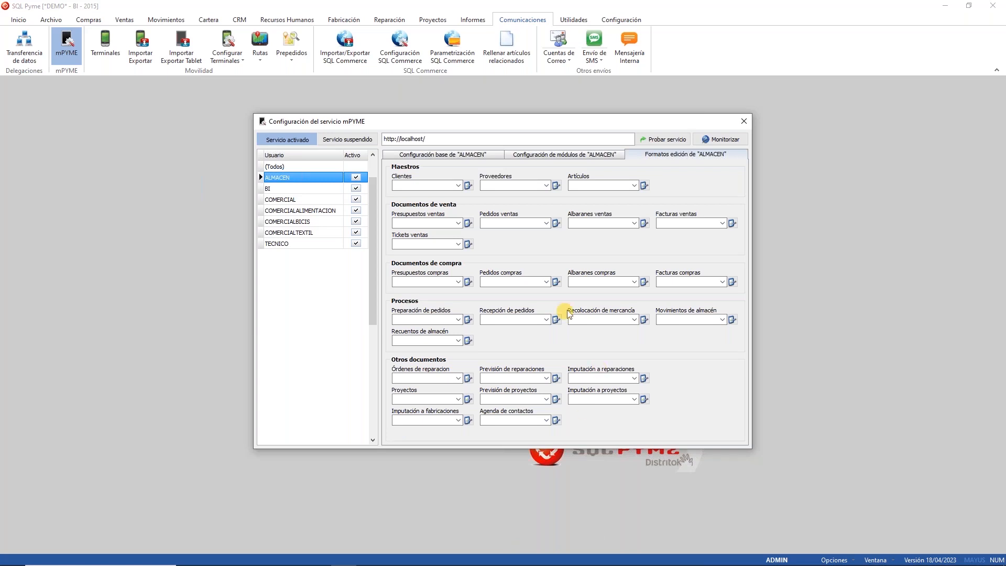
click(419, 154)
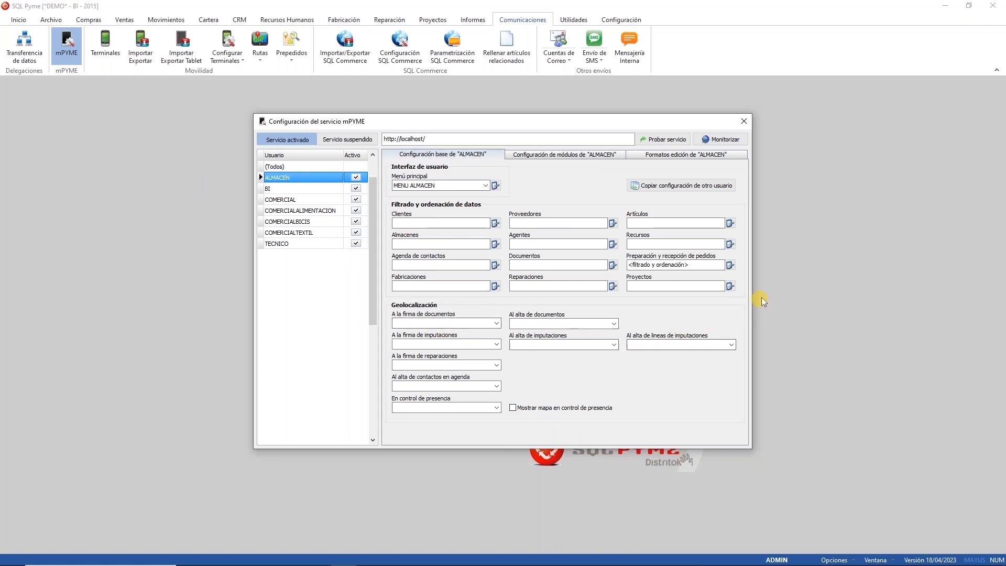
click(729, 265)
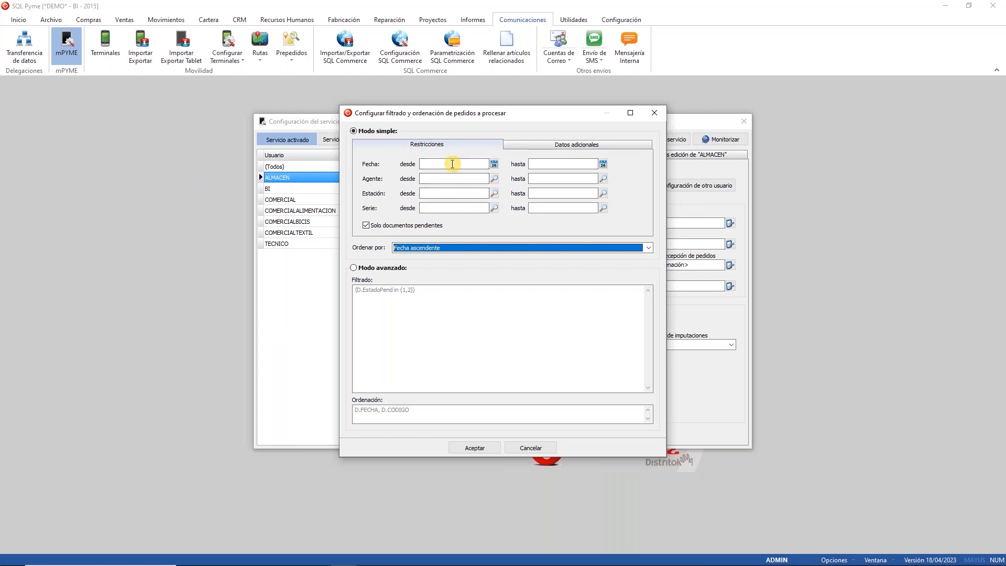
Step: Inspect the advanced filter and sort expressions, revert to Modo simple, and accept
click(404, 268)
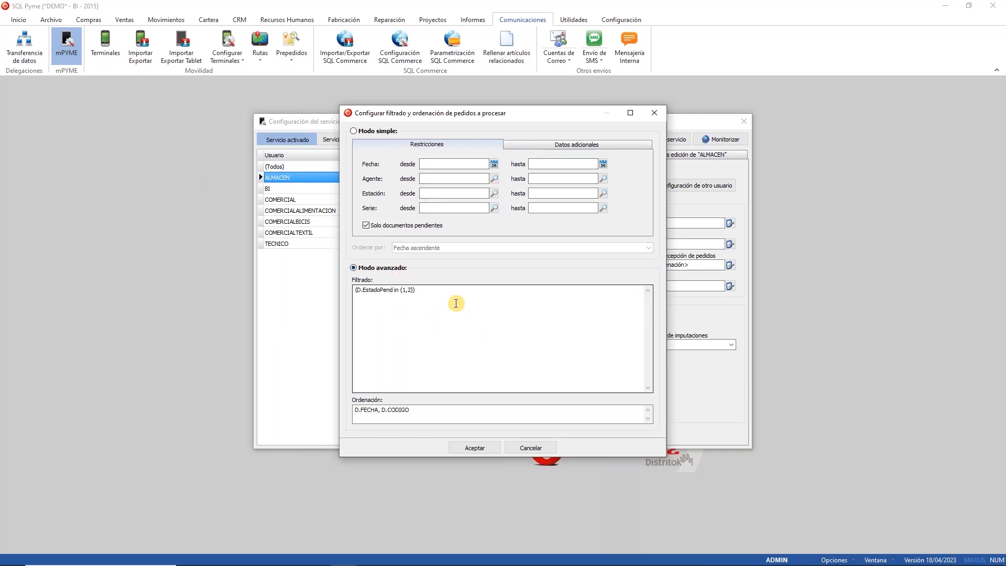
drag(617, 362, 208, 288)
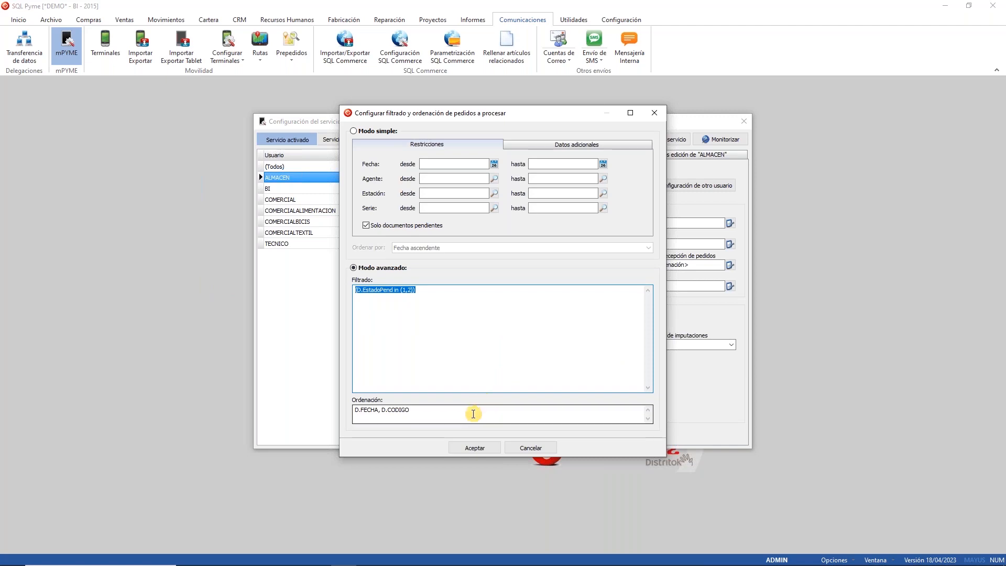
drag(472, 411, 269, 404)
click(570, 325)
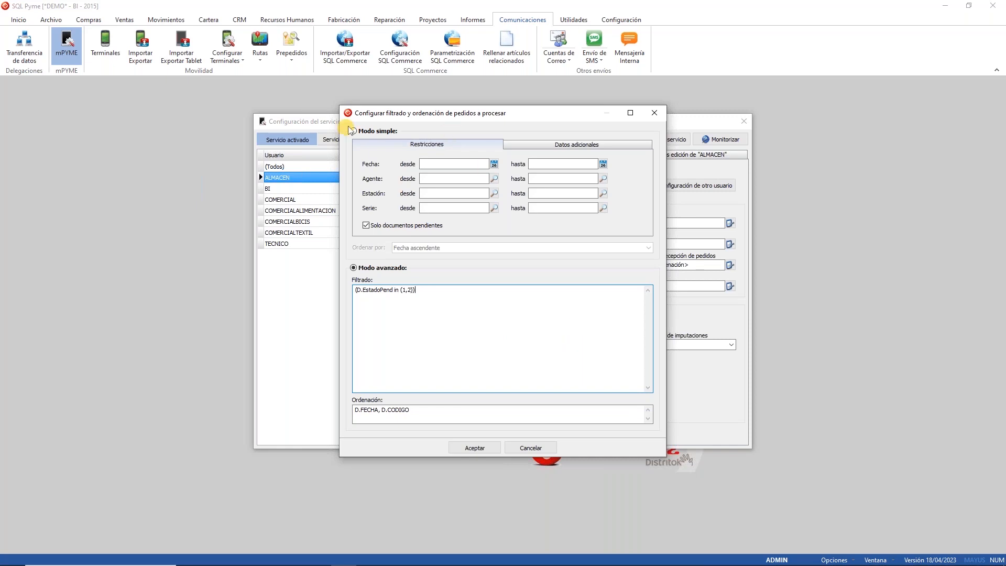
click(362, 131)
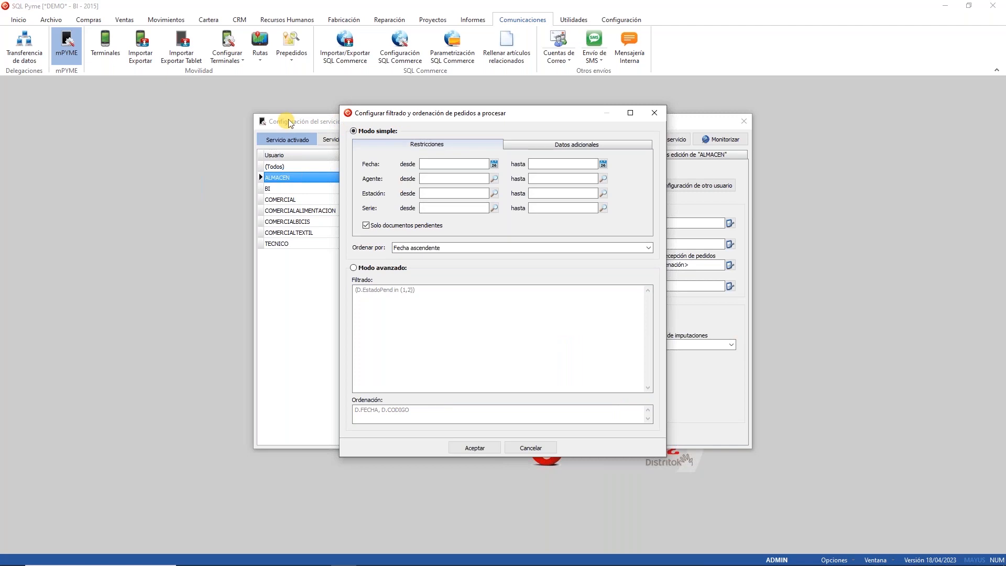
click(475, 448)
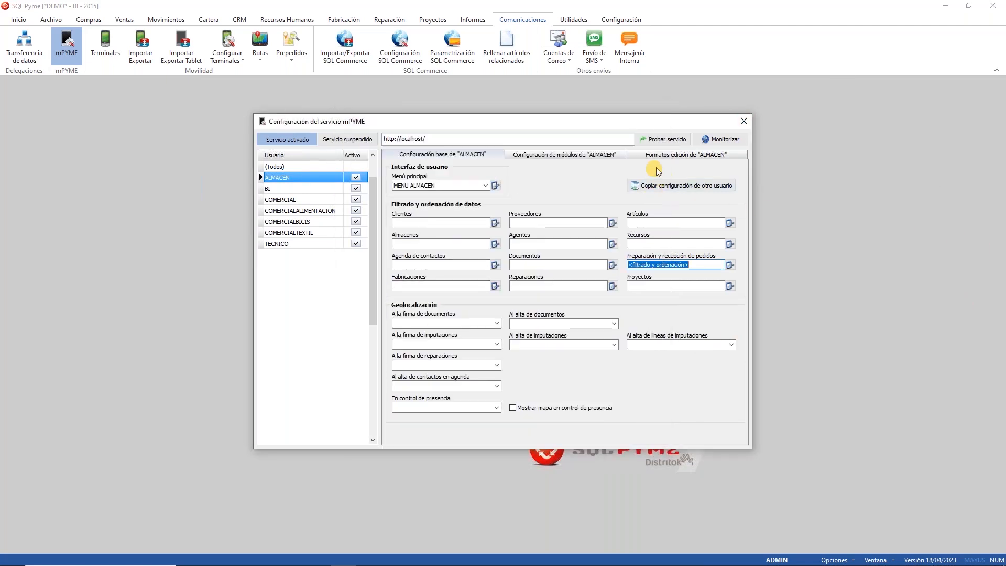
Step: Review the ALMACEN goods reception format's item list and form tabs, then cancel and close mPYME settings
click(684, 155)
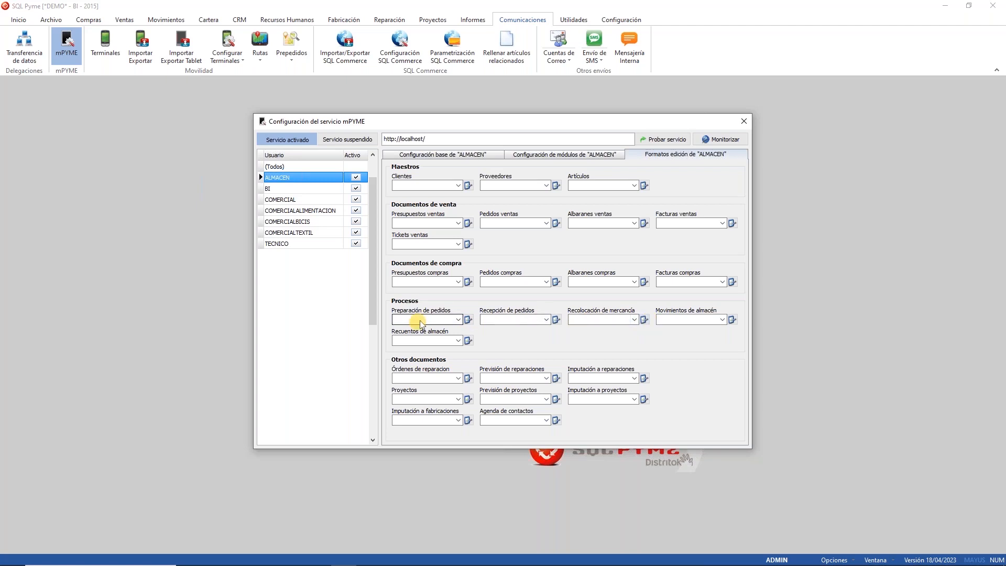
click(555, 319)
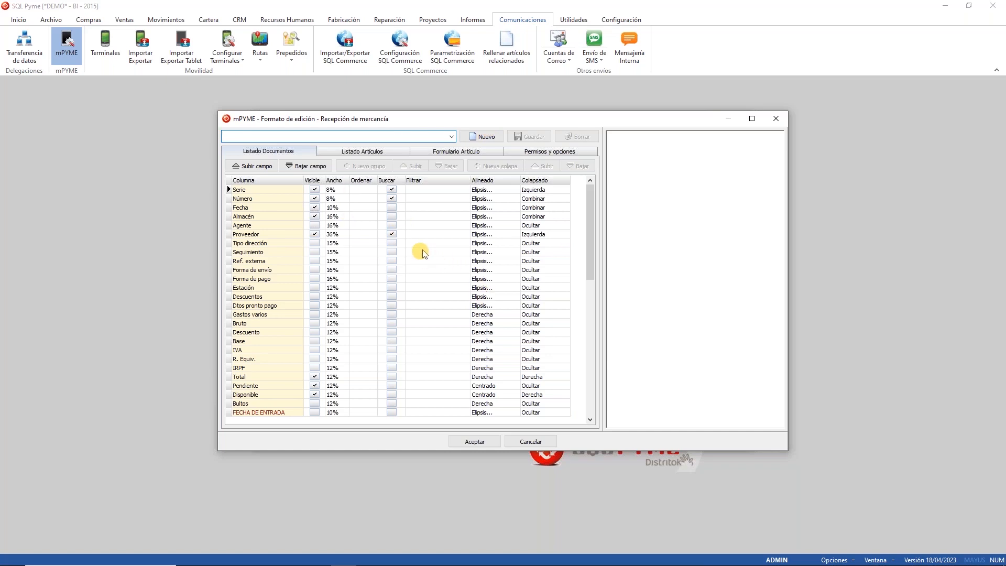
click(384, 154)
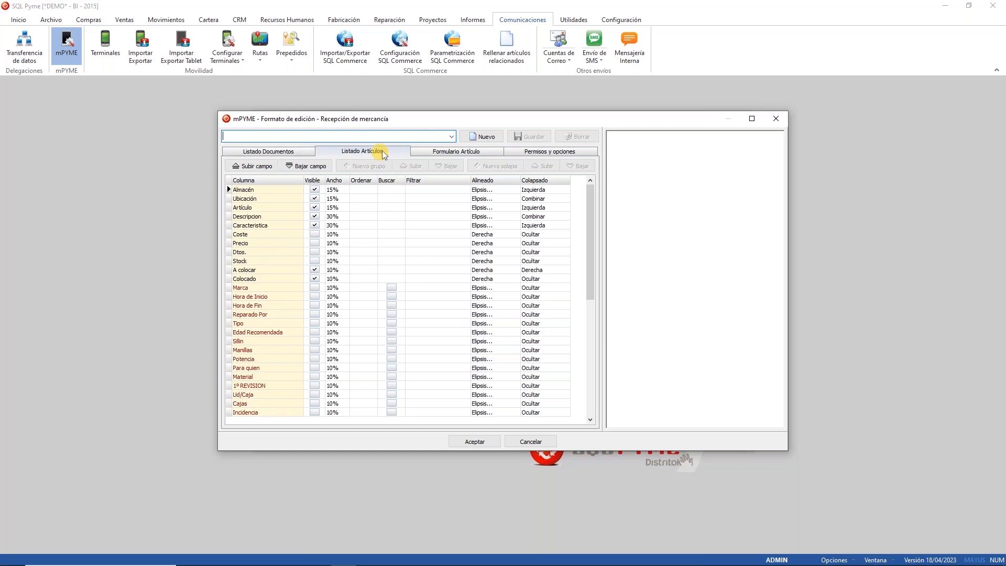
click(470, 151)
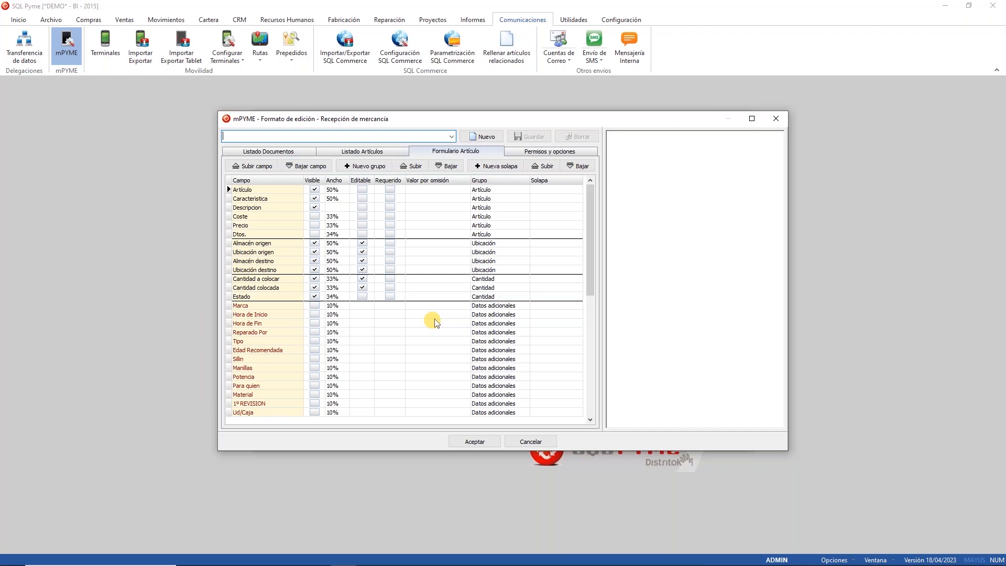
click(540, 443)
click(788, 116)
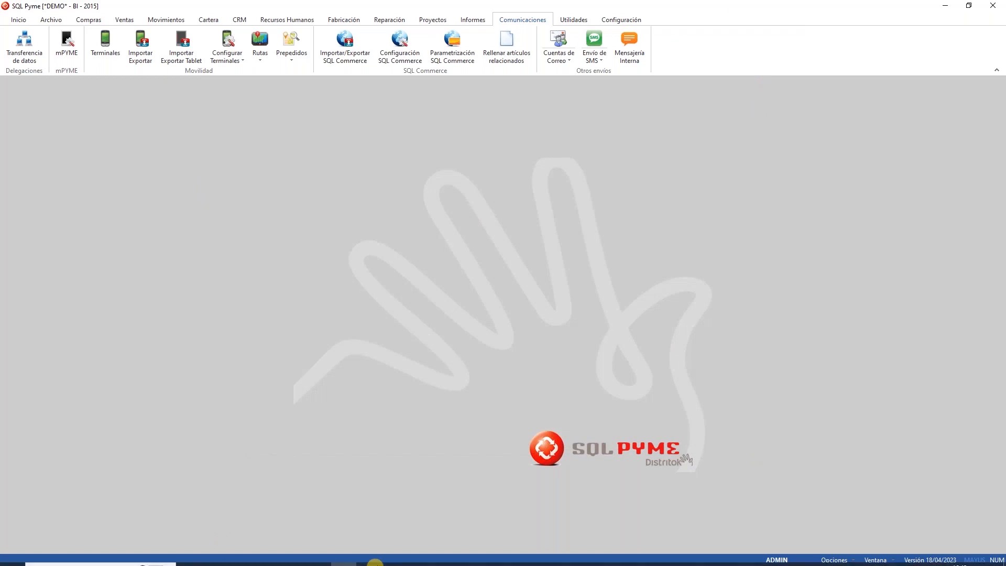
Step: On Recepción de mercancía, select order 16 and compare Factura and Movimiento before returning to Albarán
click(292, 555)
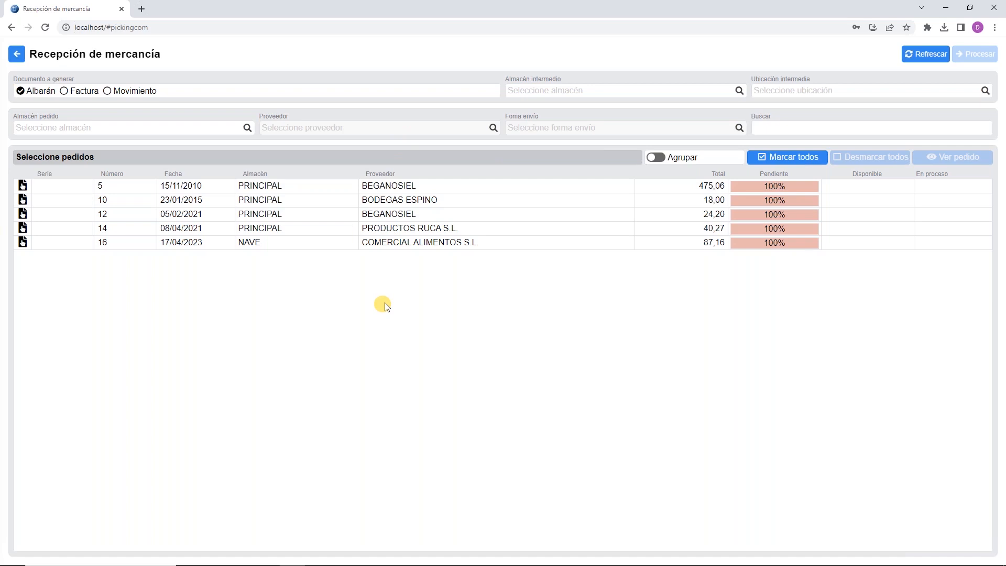
click(175, 243)
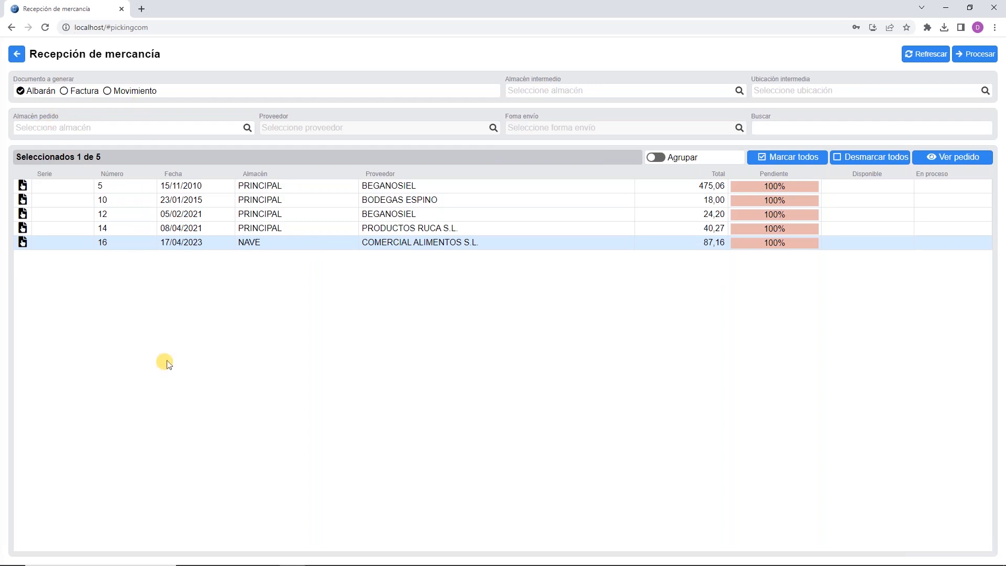
click(75, 92)
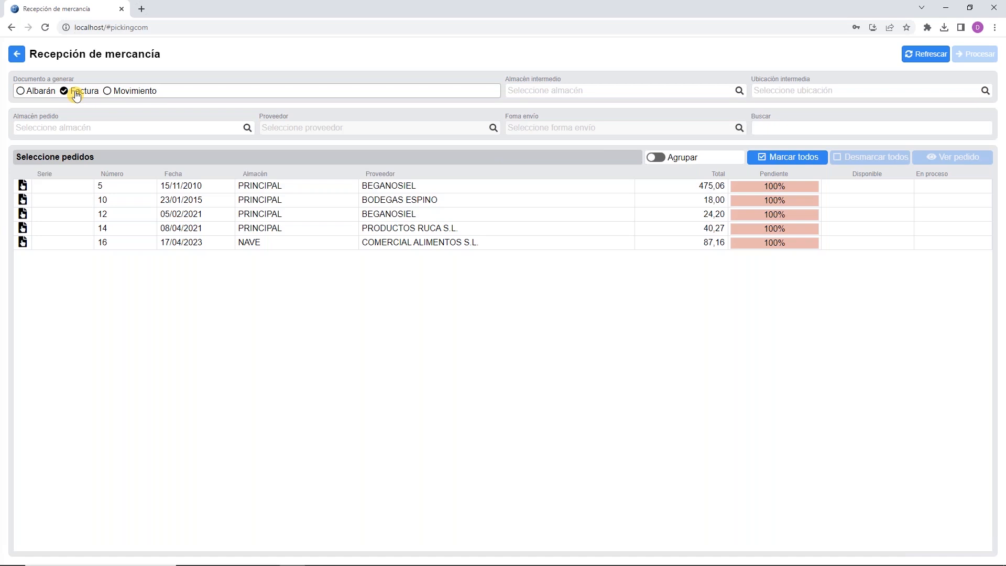
click(142, 98)
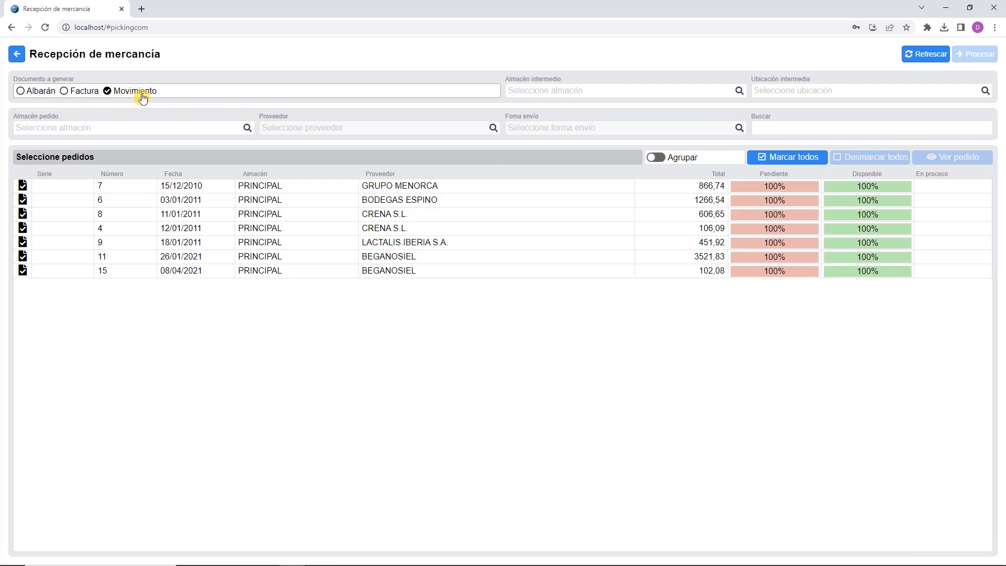
click(37, 93)
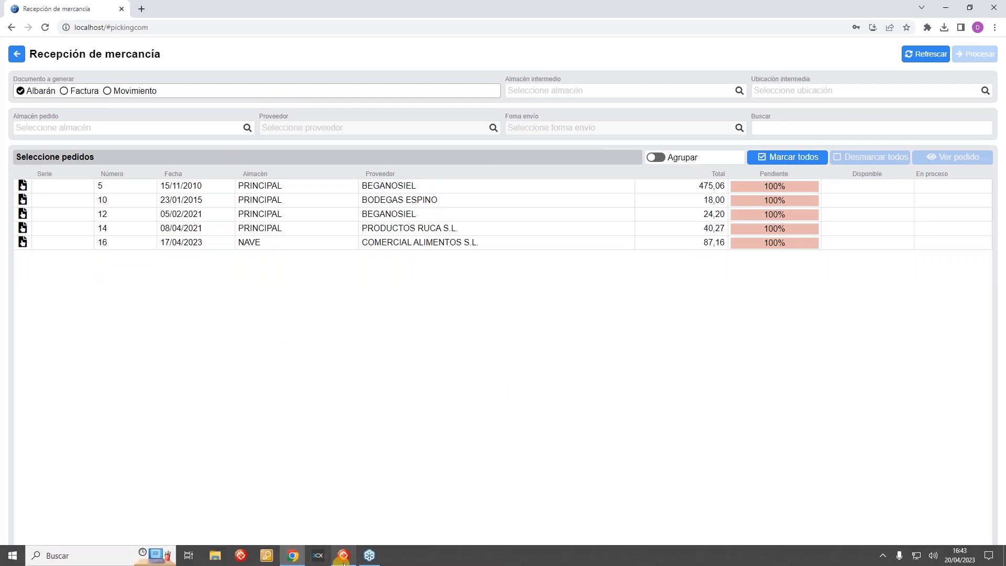
click(343, 559)
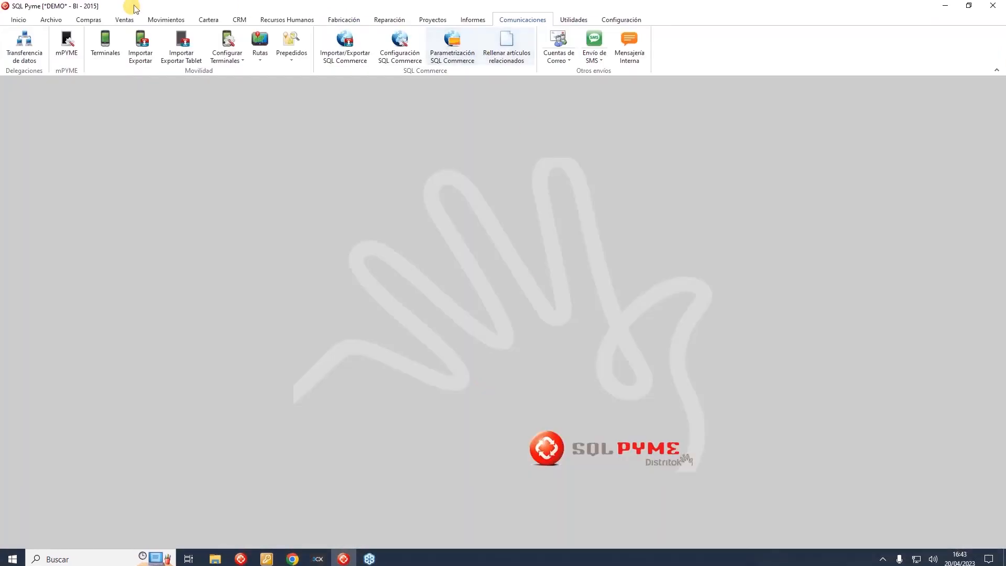
click(81, 41)
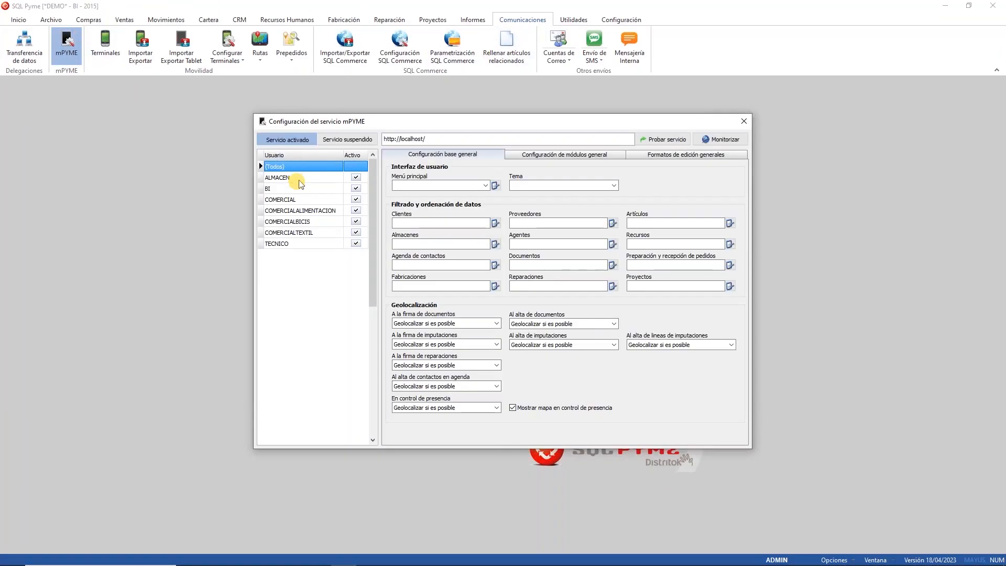
click(283, 177)
click(543, 157)
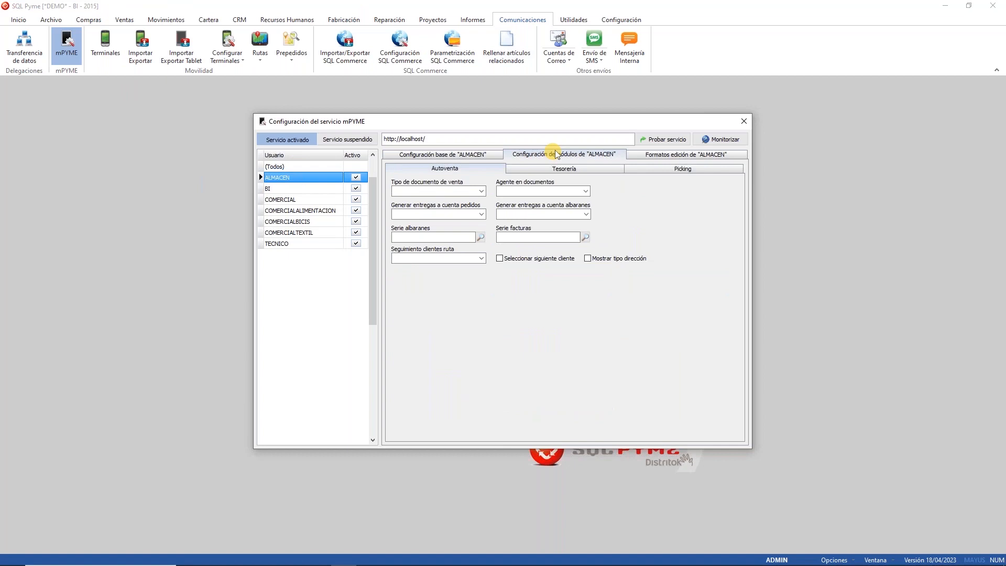
click(681, 168)
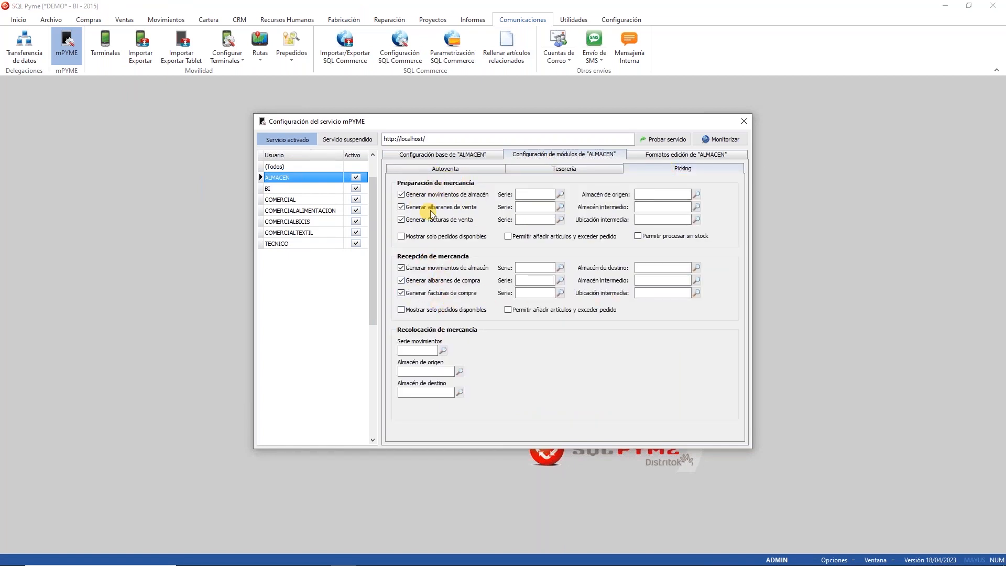
click(439, 267)
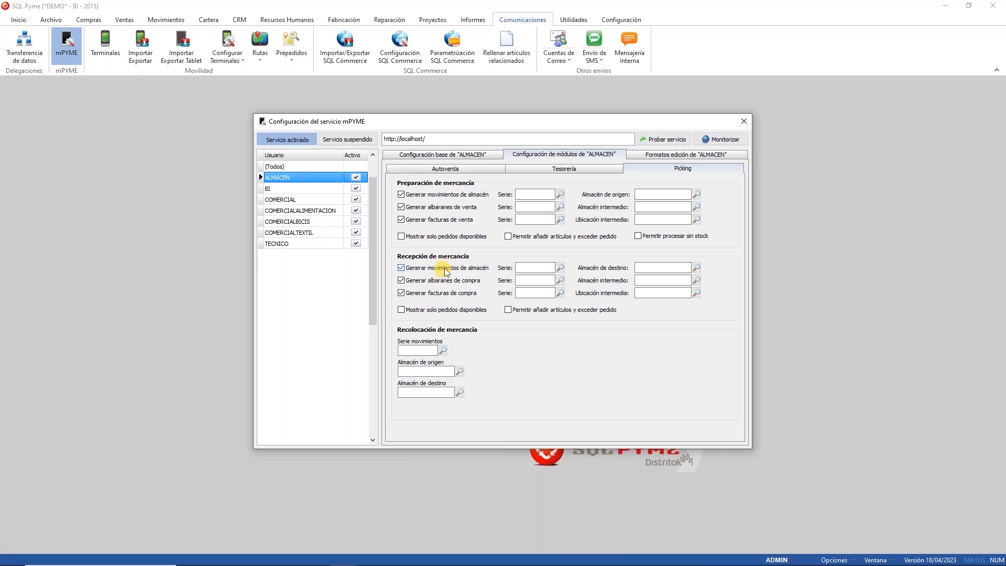
click(442, 297)
click(443, 267)
click(443, 292)
click(743, 121)
click(292, 558)
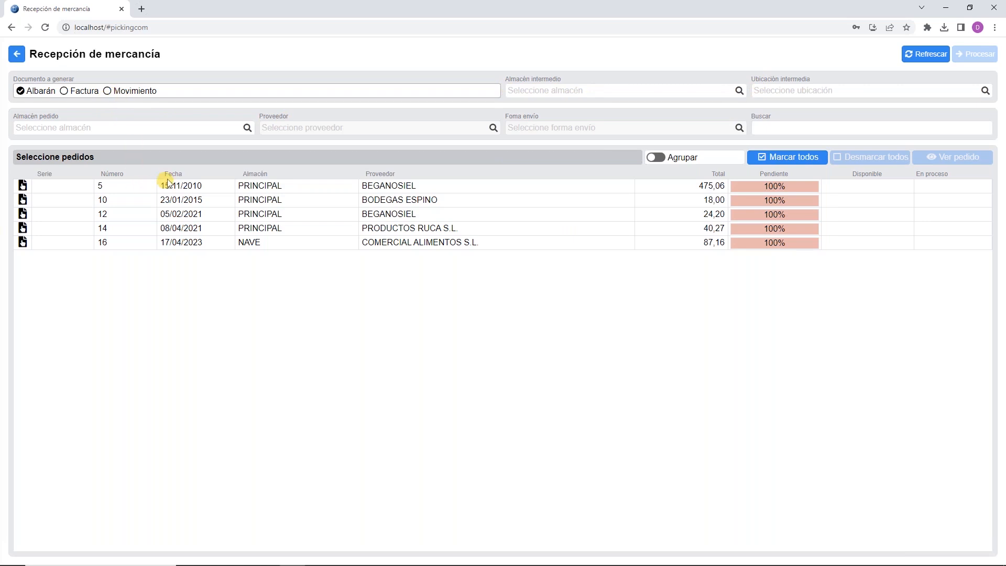
click(246, 129)
double_click(291, 171)
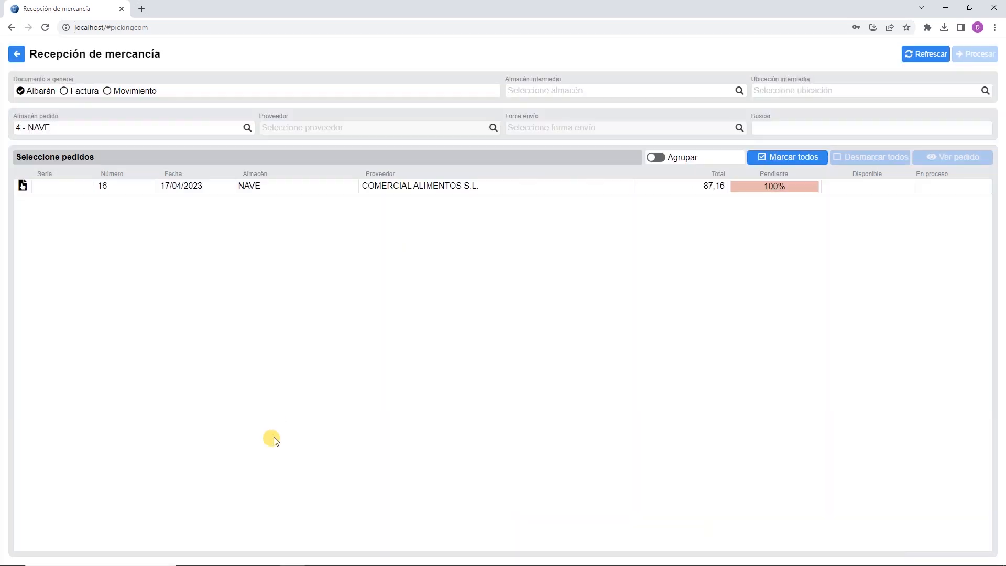
click(247, 128)
click(487, 520)
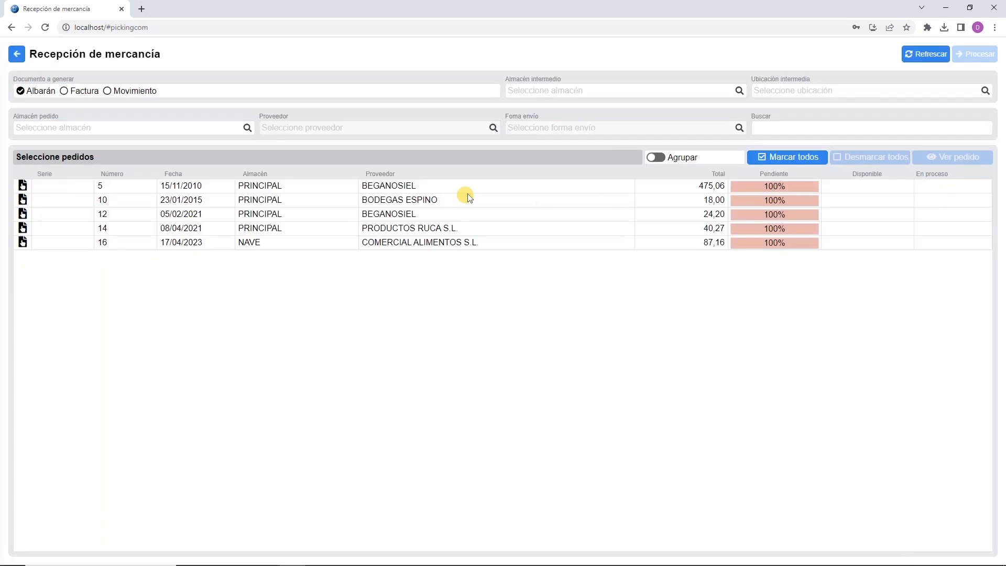
click(449, 131)
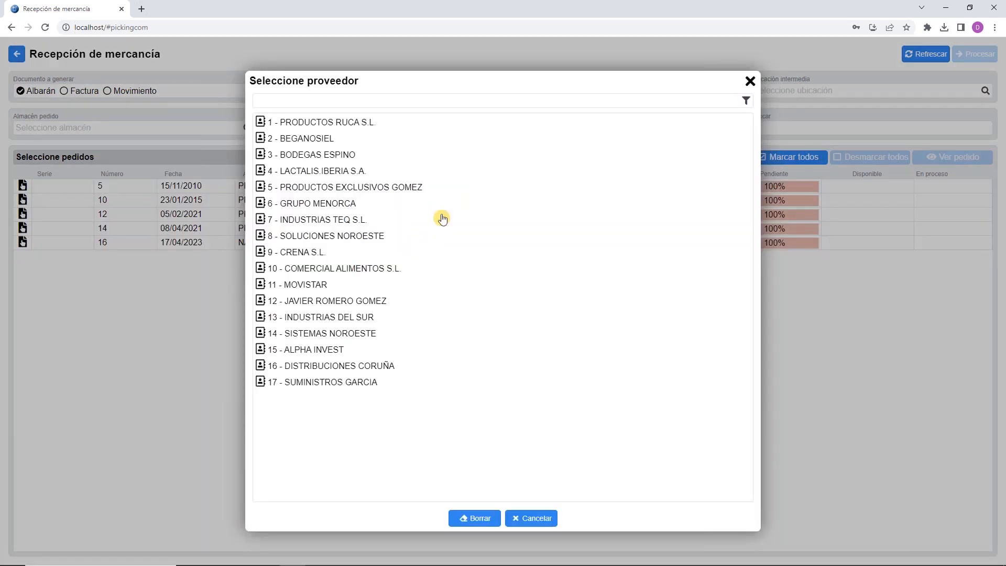
click(317, 138)
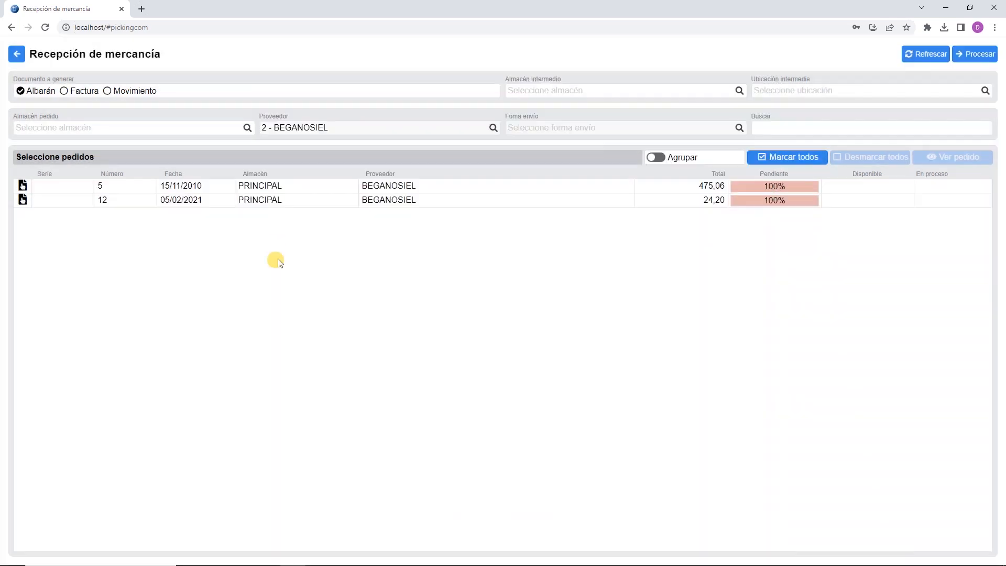
click(482, 137)
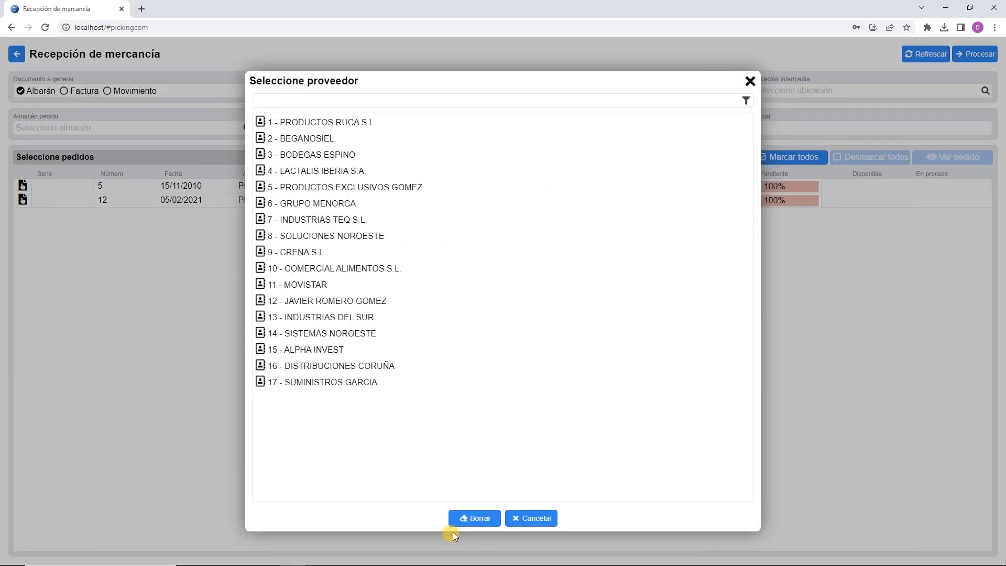
click(477, 520)
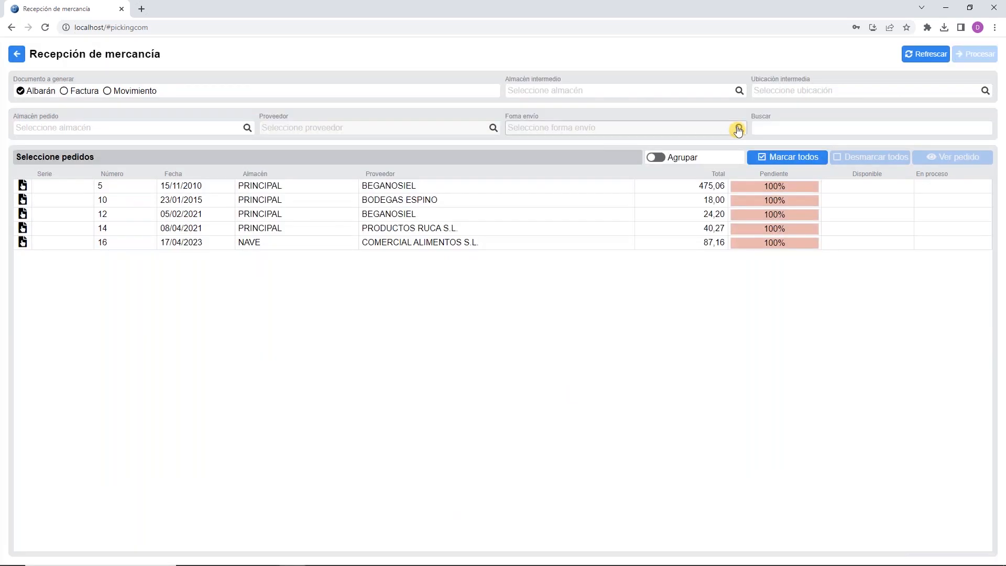
click(737, 128)
click(307, 103)
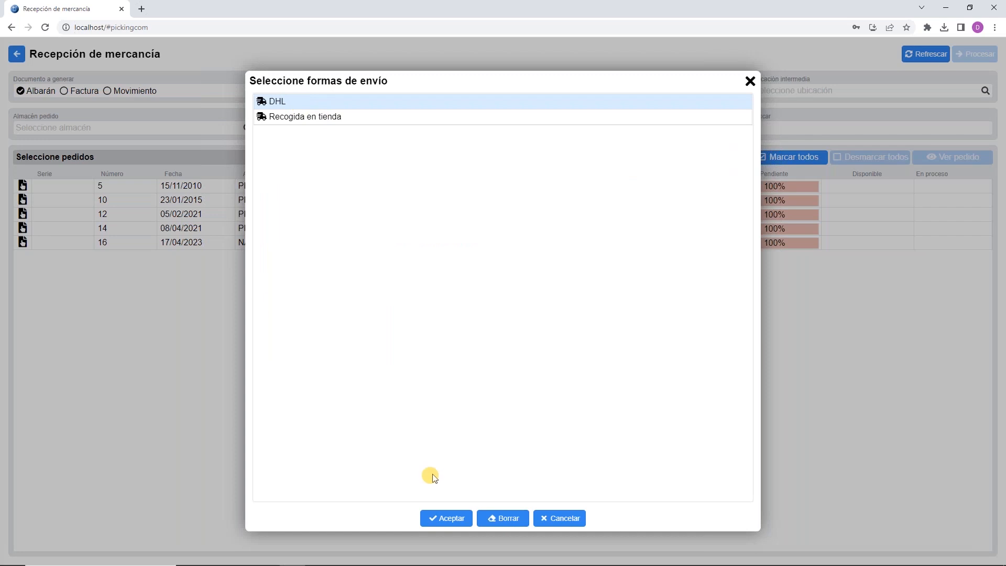
click(439, 521)
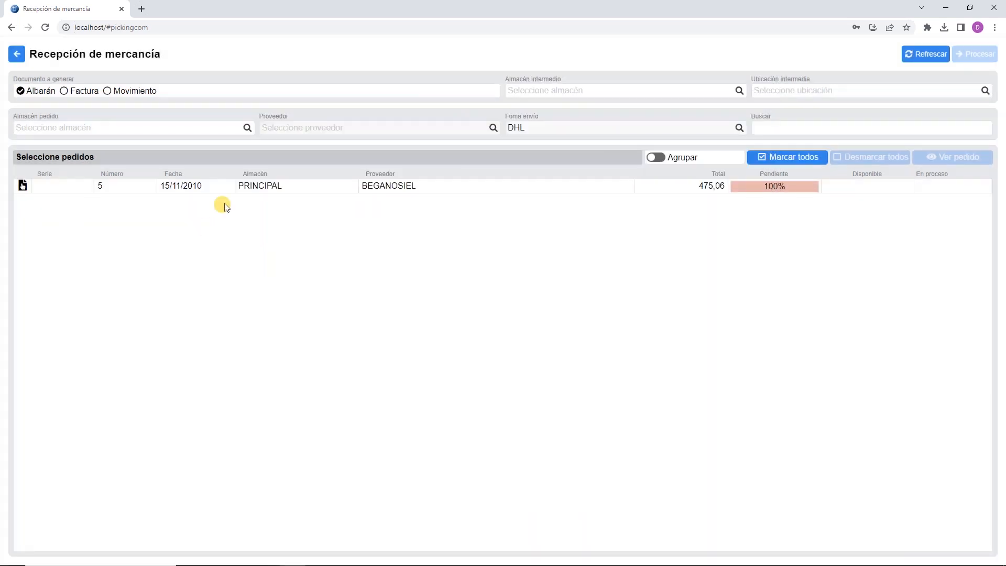
click(707, 135)
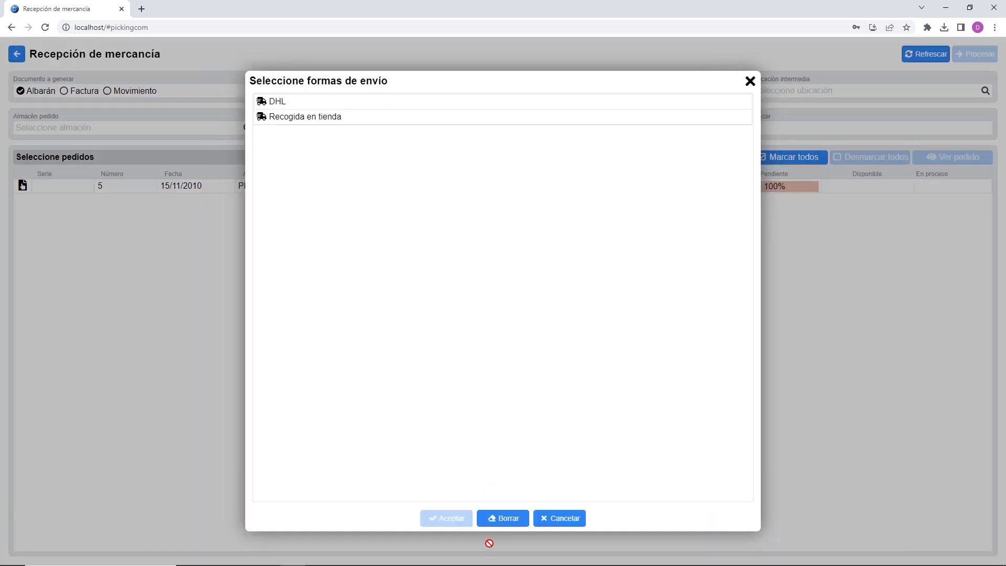
click(492, 522)
click(879, 133)
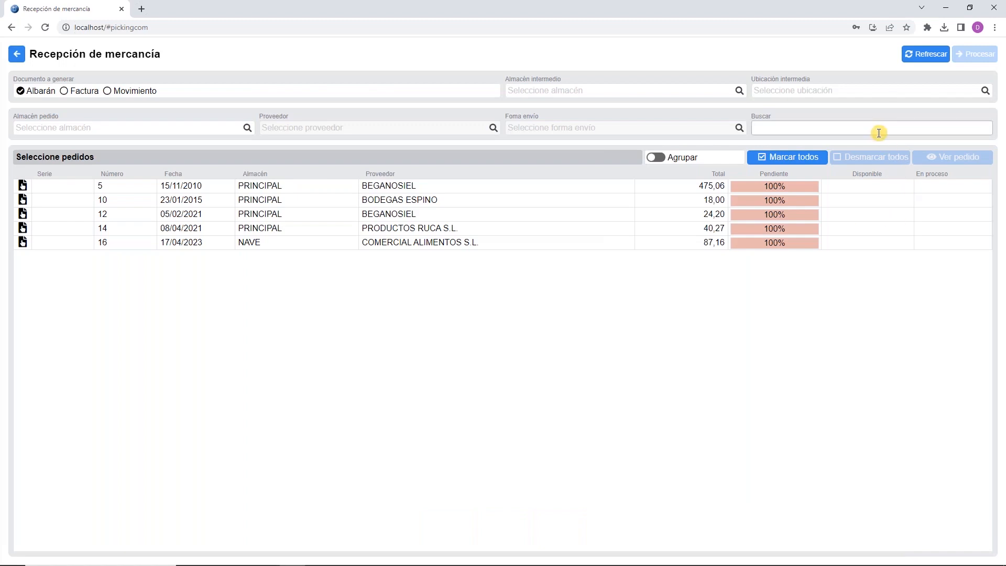
text(14)
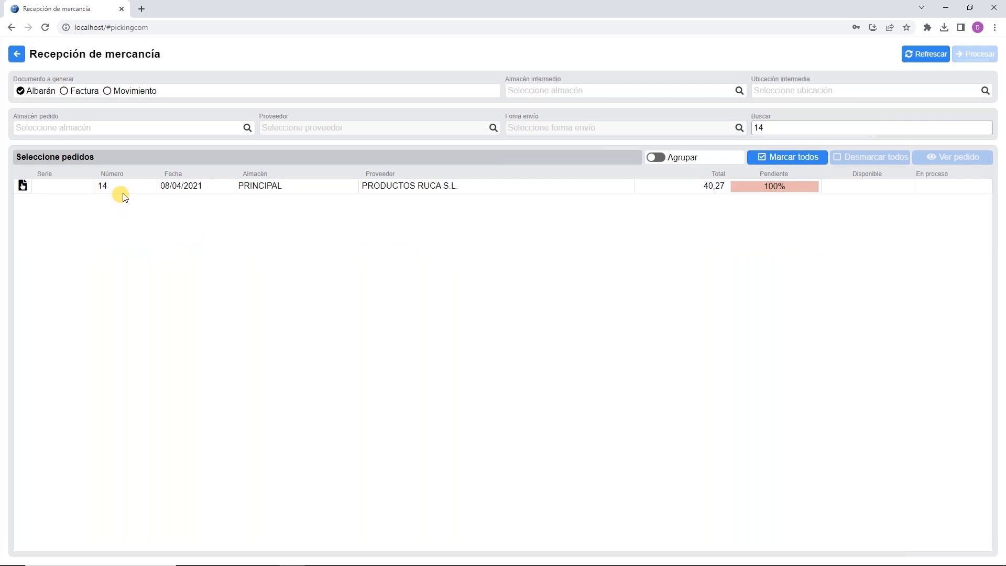
key(BackSpace)
key(BackSpace)
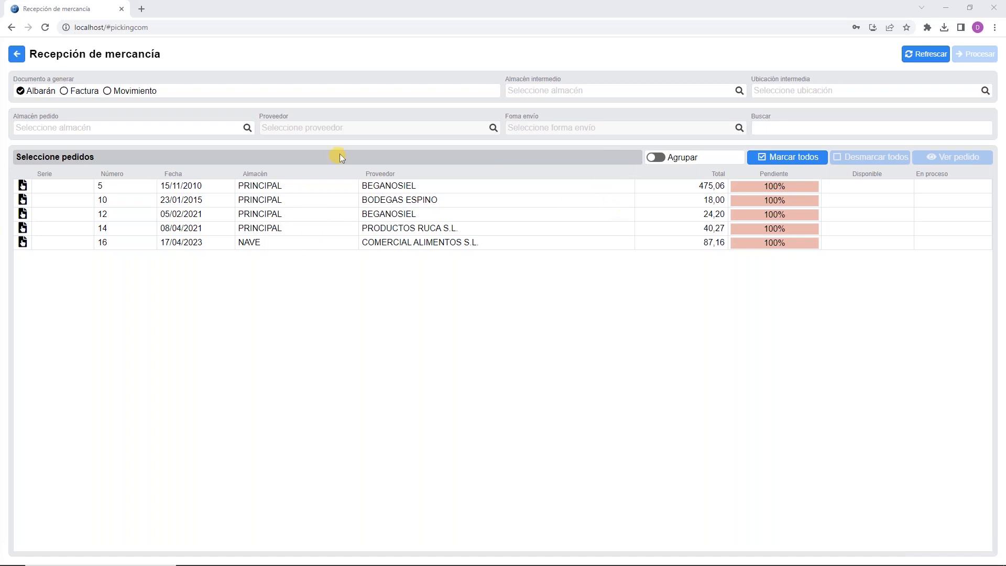
click(814, 216)
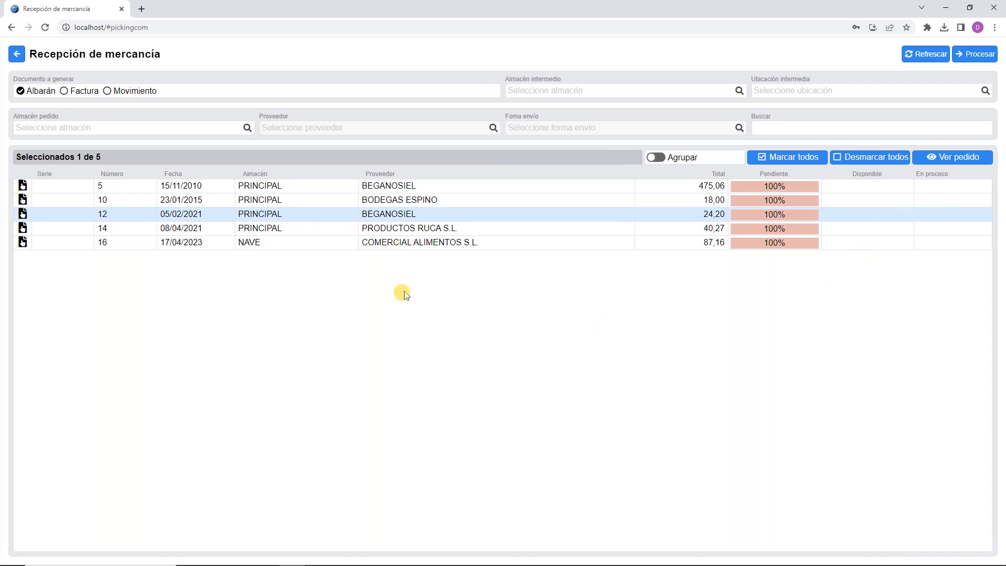
Step: View order 16's five lines totalling 87,16, then go back to the reception list
click(391, 243)
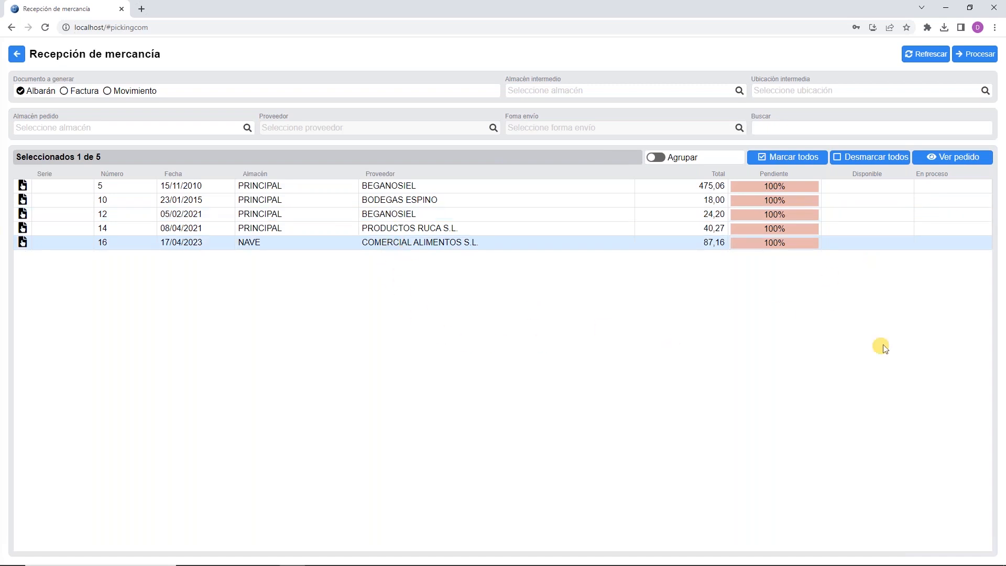
click(980, 158)
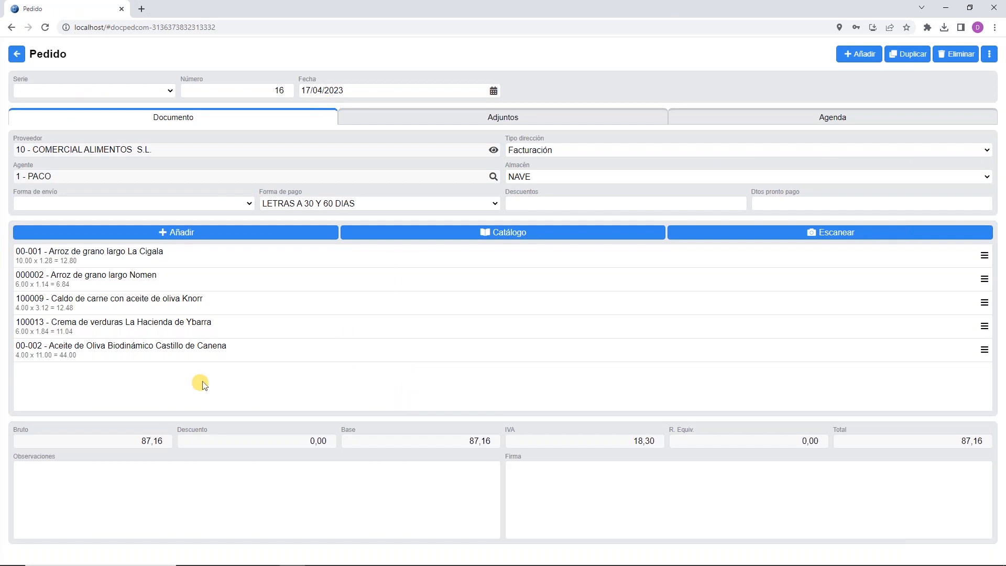
click(21, 54)
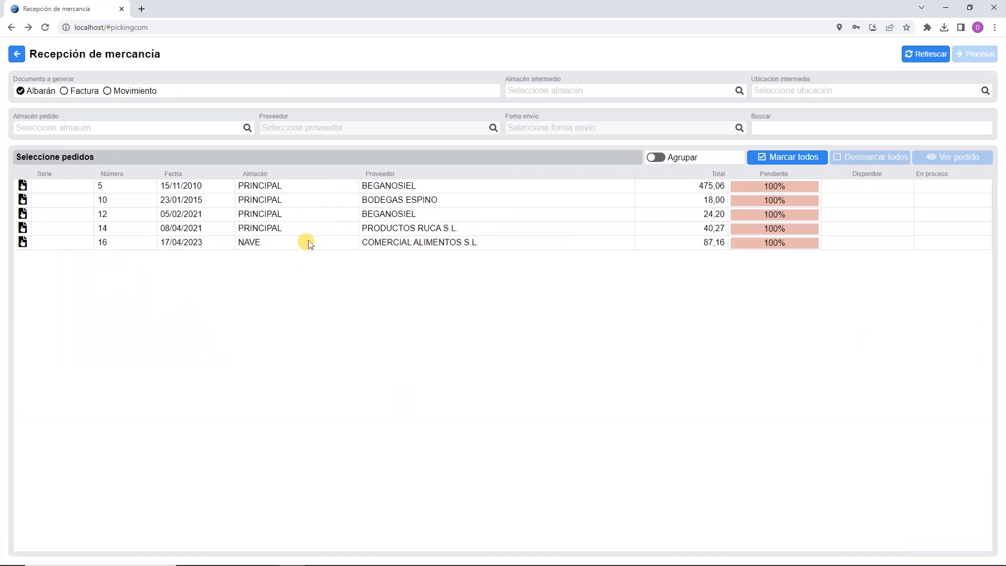
Step: Try selecting orders 5, 10, 12 and 14 in the pending reception list
click(317, 189)
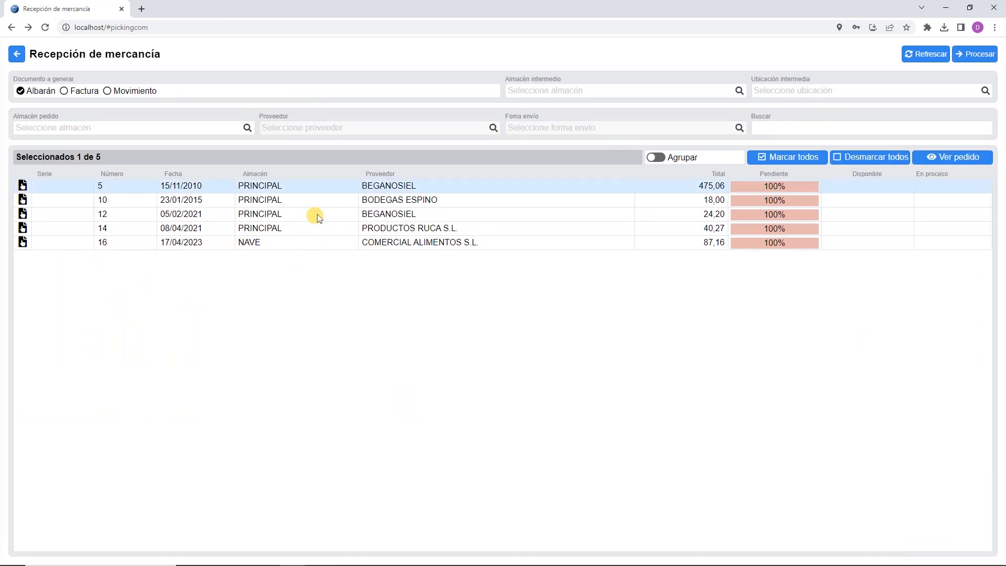
click(316, 214)
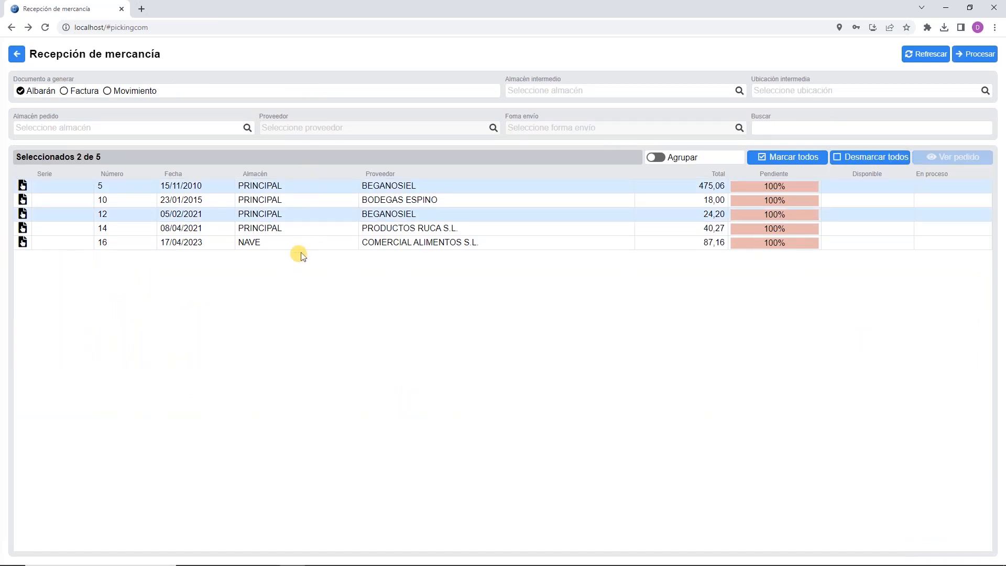
click(324, 197)
click(325, 189)
click(326, 201)
click(328, 190)
click(325, 202)
click(327, 231)
click(325, 231)
click(318, 214)
click(321, 228)
click(320, 215)
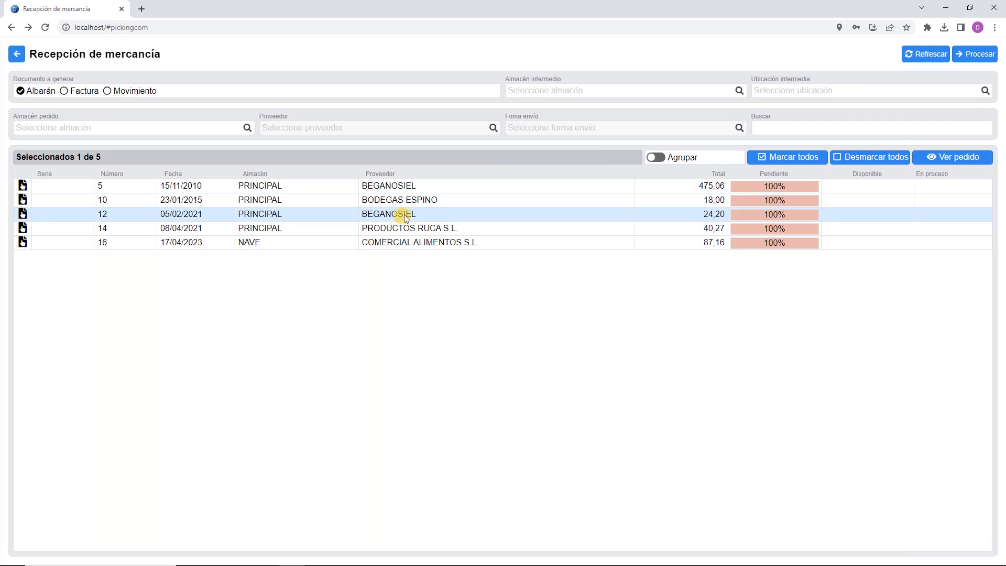
Step: Test Marcar todos, Desmarcar todos and Agrupar, then process order 16 alone into goods placement
click(807, 159)
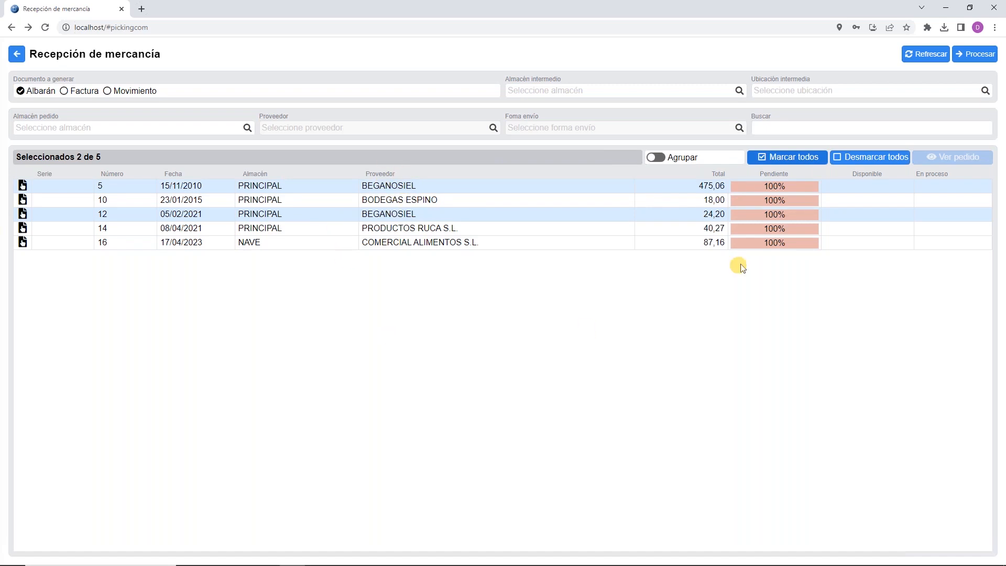
click(863, 163)
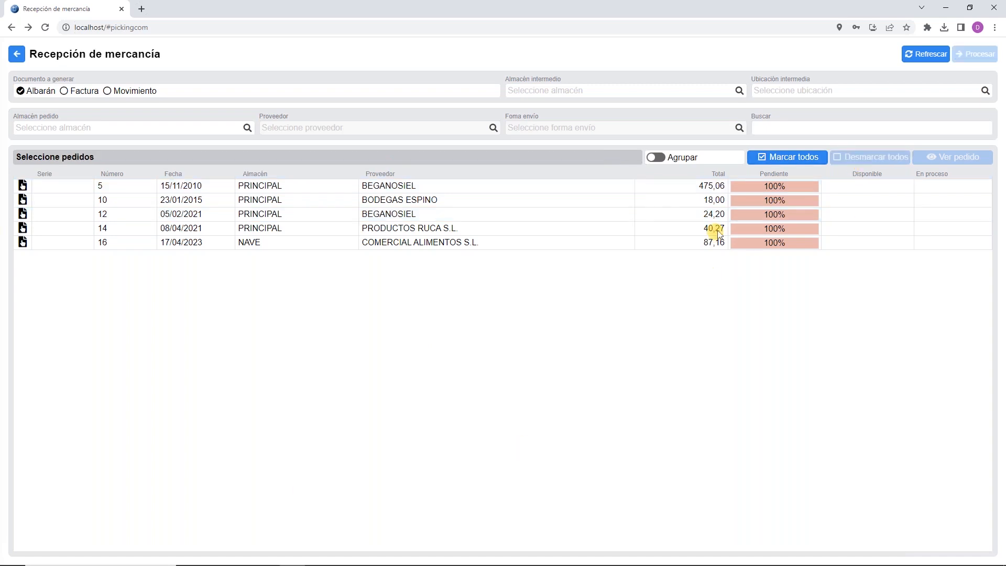
click(657, 158)
click(388, 219)
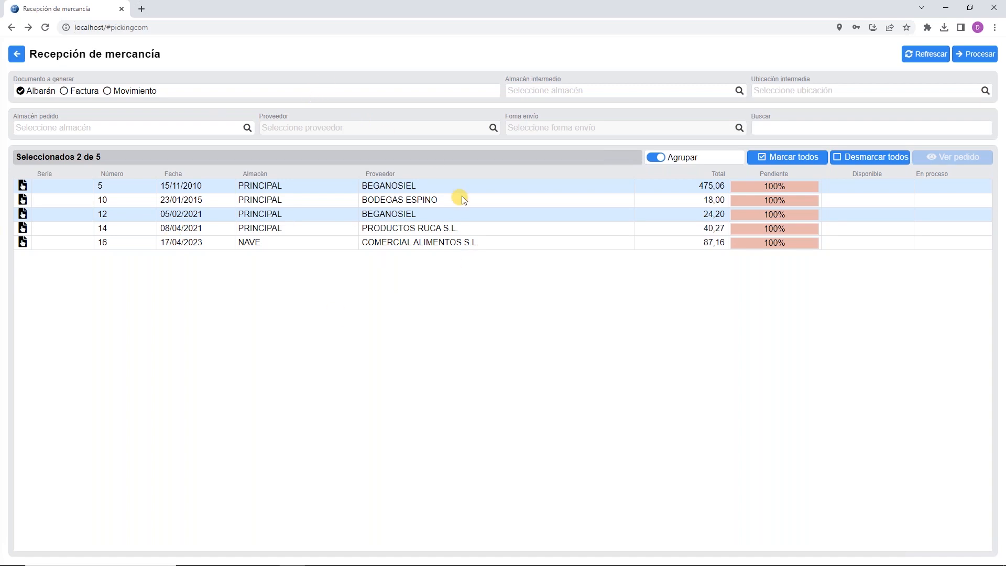
click(655, 157)
click(366, 244)
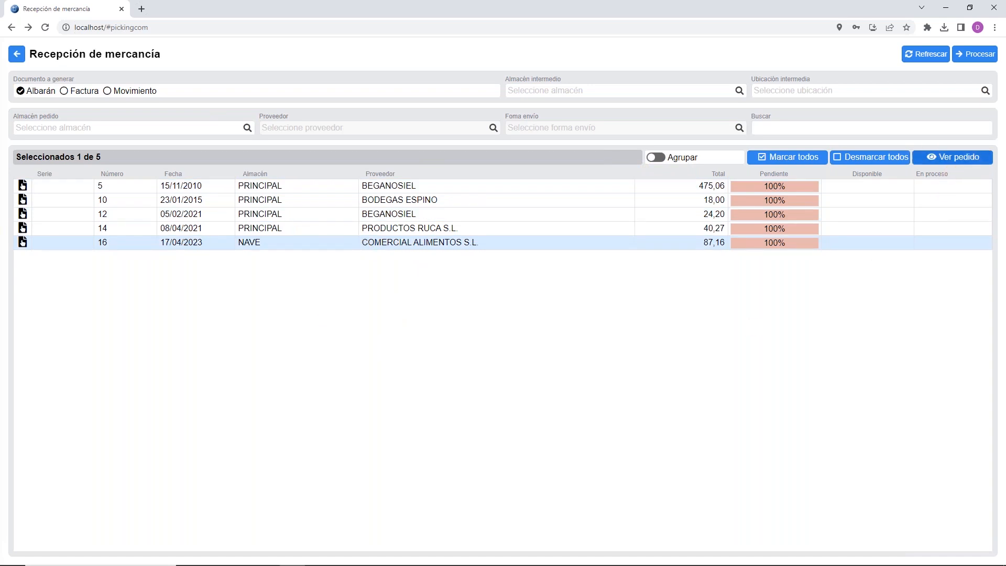
click(975, 54)
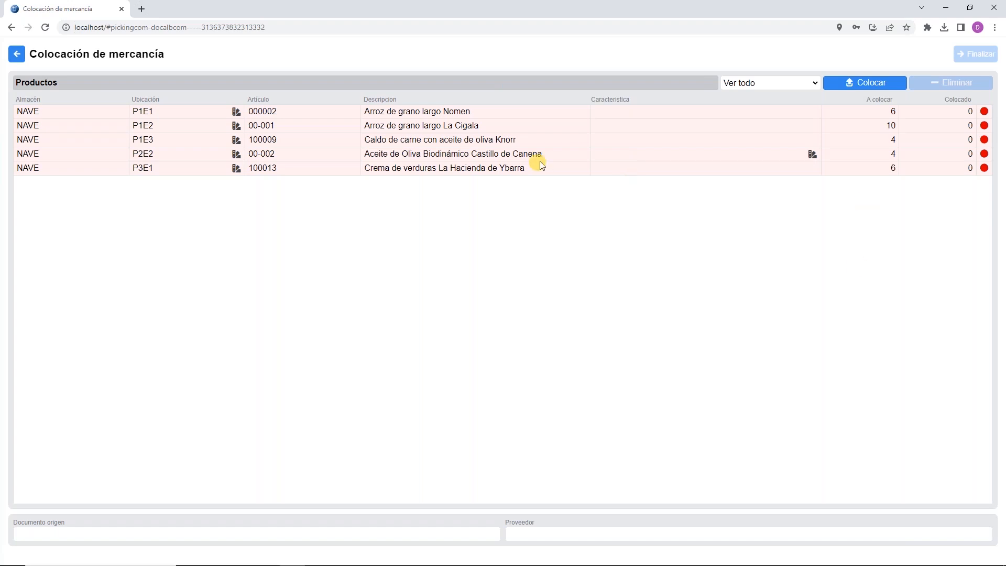
Step: Select Arroz de grano largo Nomen (000002, 6 to P1E1) and open its Colocar artículos dialog
click(435, 158)
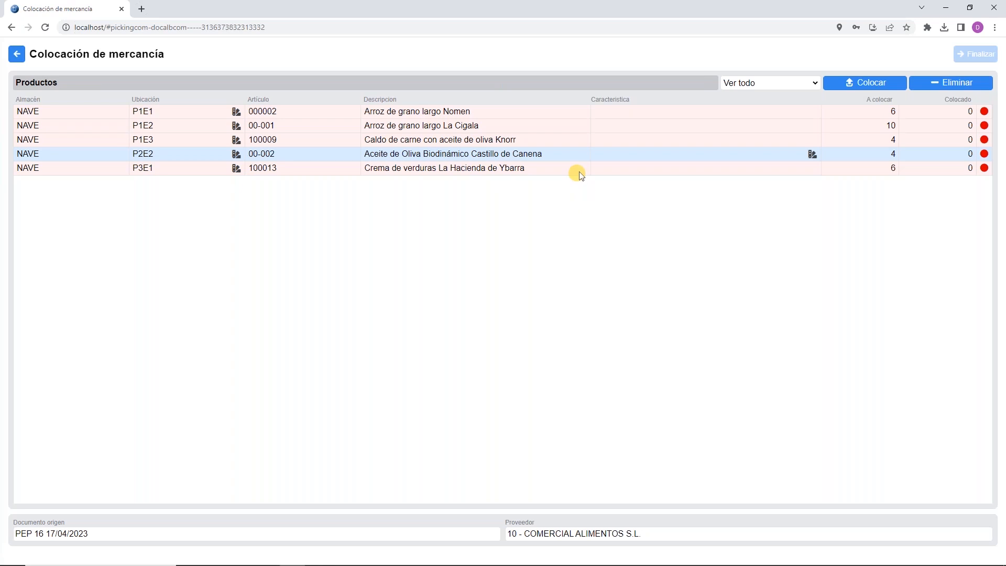
click(444, 111)
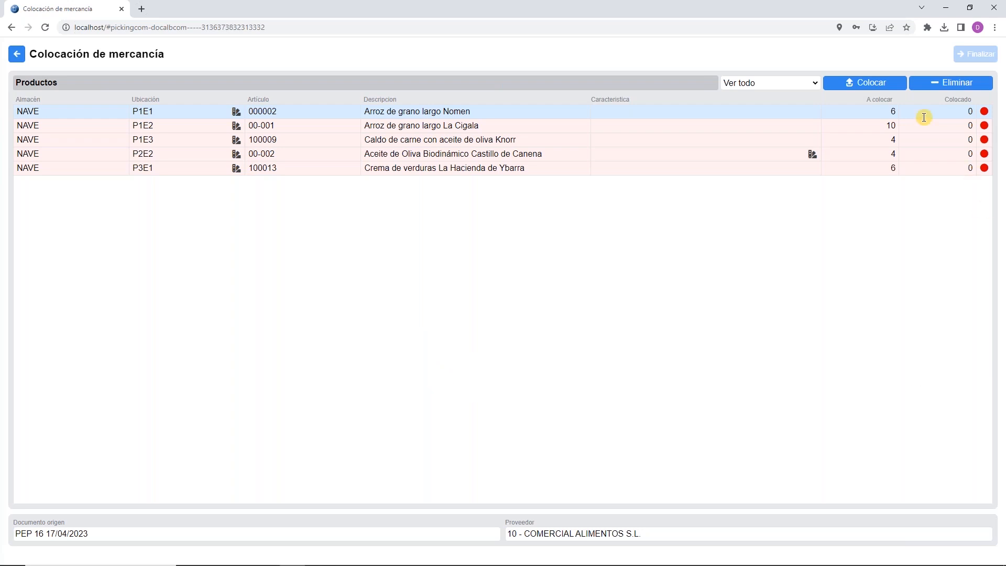
click(872, 84)
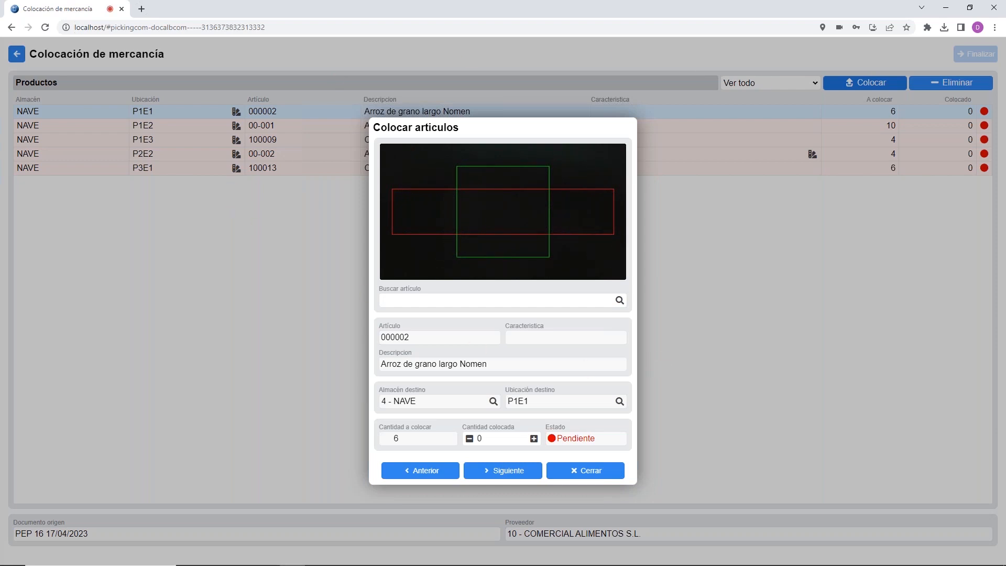
Step: Browse the Seleccione artículo list, cancel without choosing, and switch to SQL Pyme
click(619, 301)
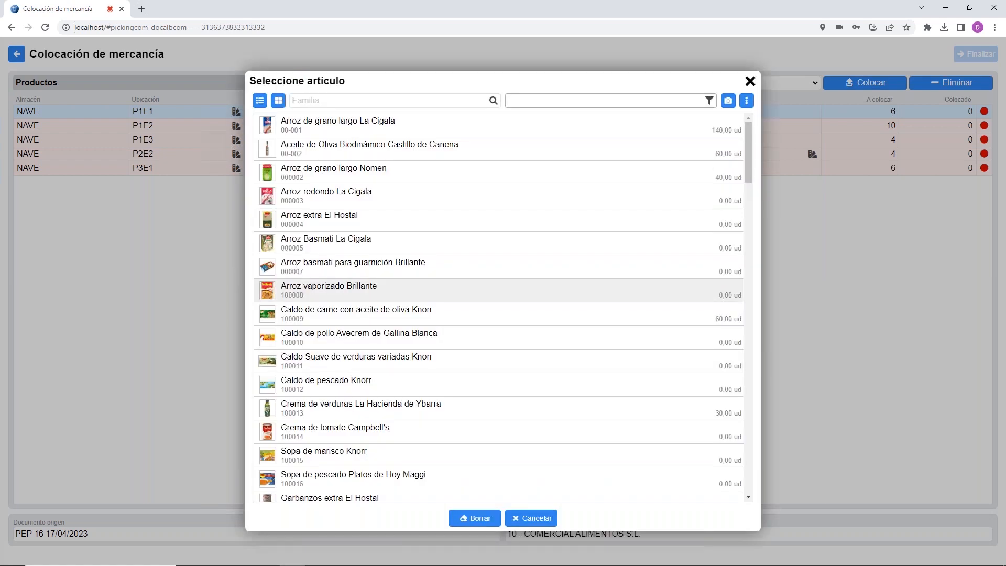
click(529, 519)
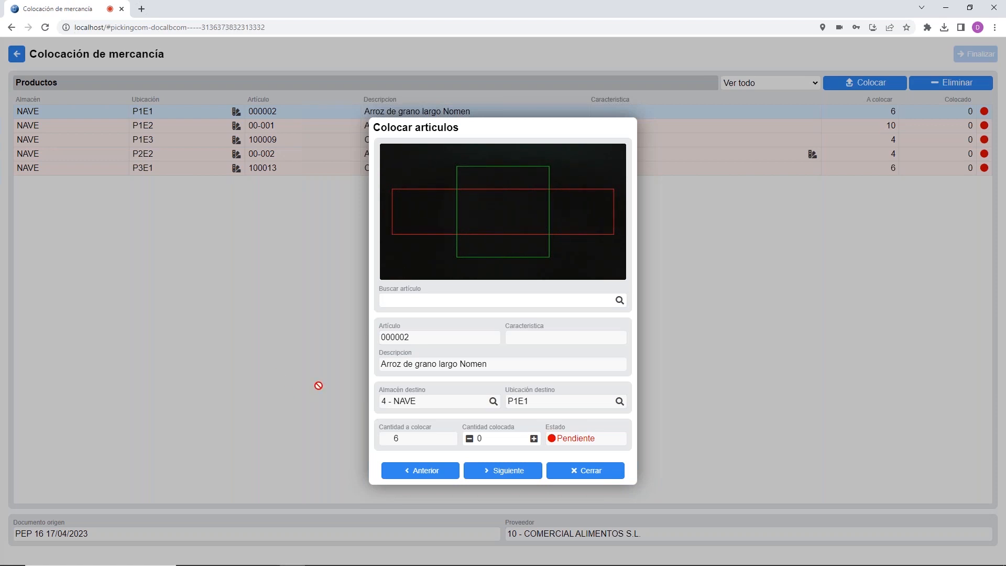
click(343, 558)
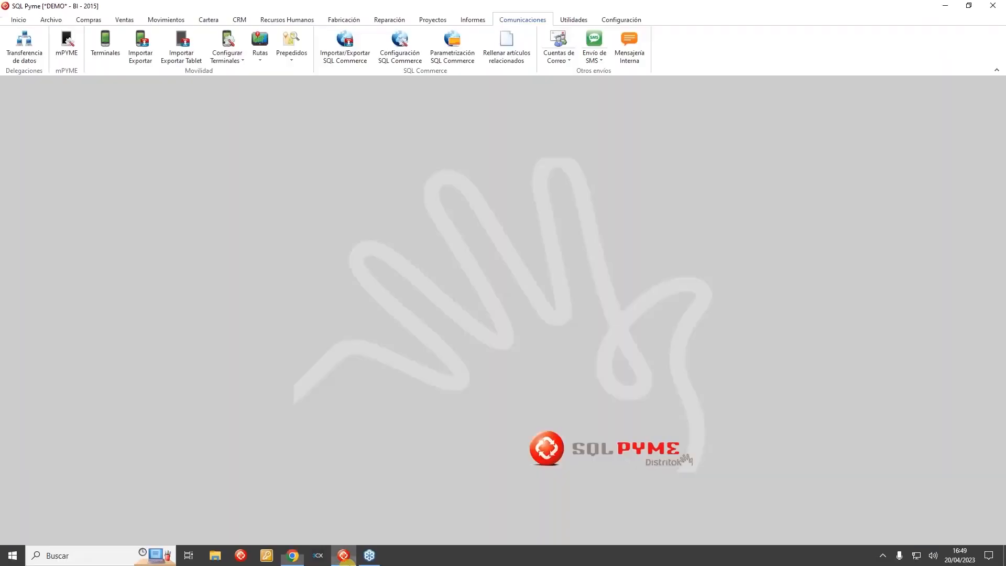
Step: Copy article 000002's barcode from its Otros datos in the SQL Pyme articles file
click(42, 22)
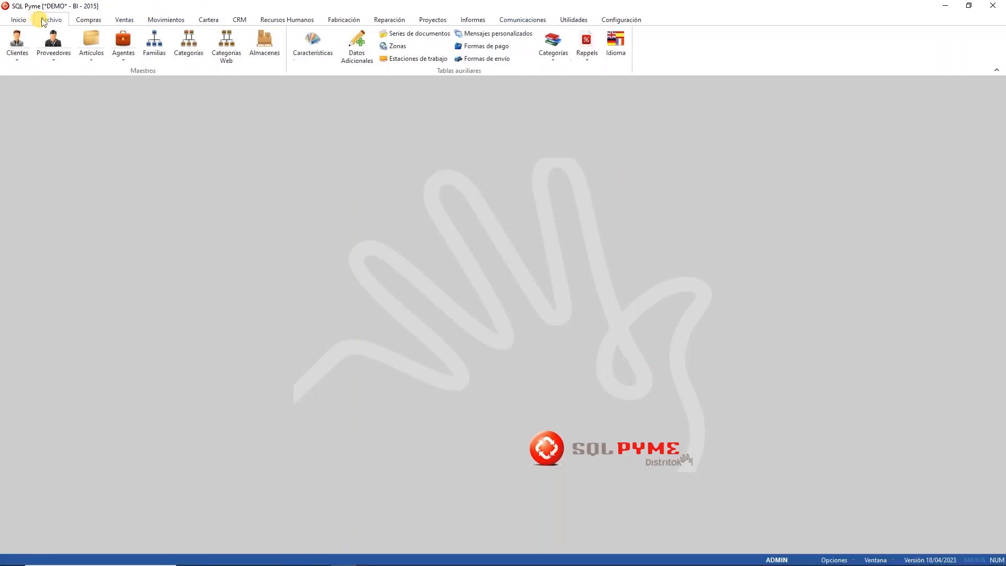
click(91, 42)
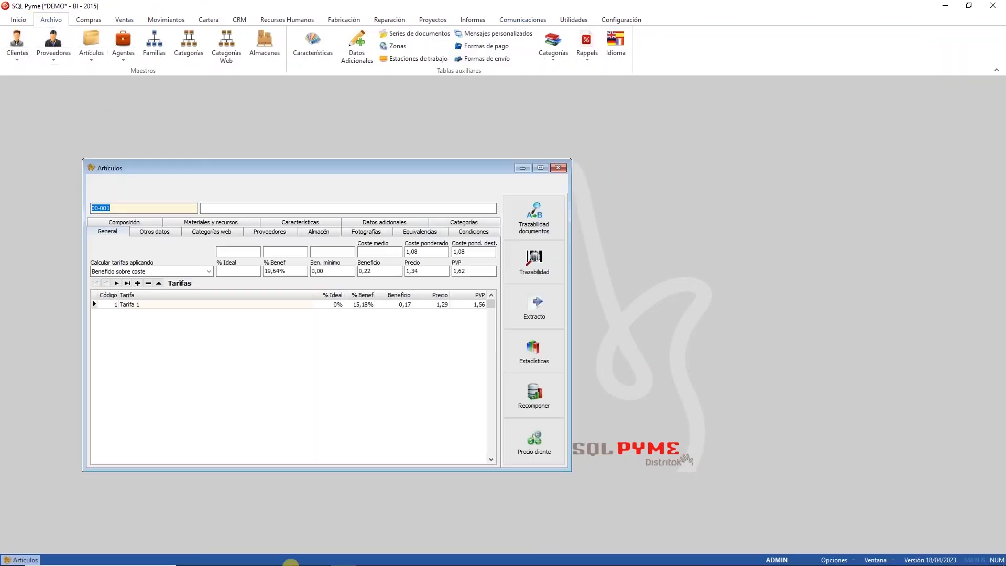
key(alt+Tab)
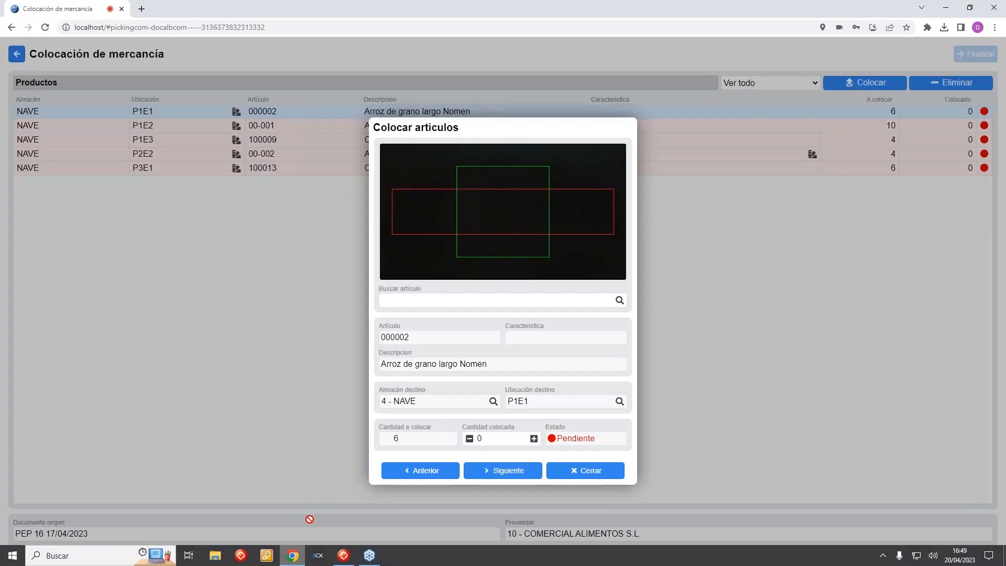
mouse_move(343, 555)
click(329, 484)
click(124, 183)
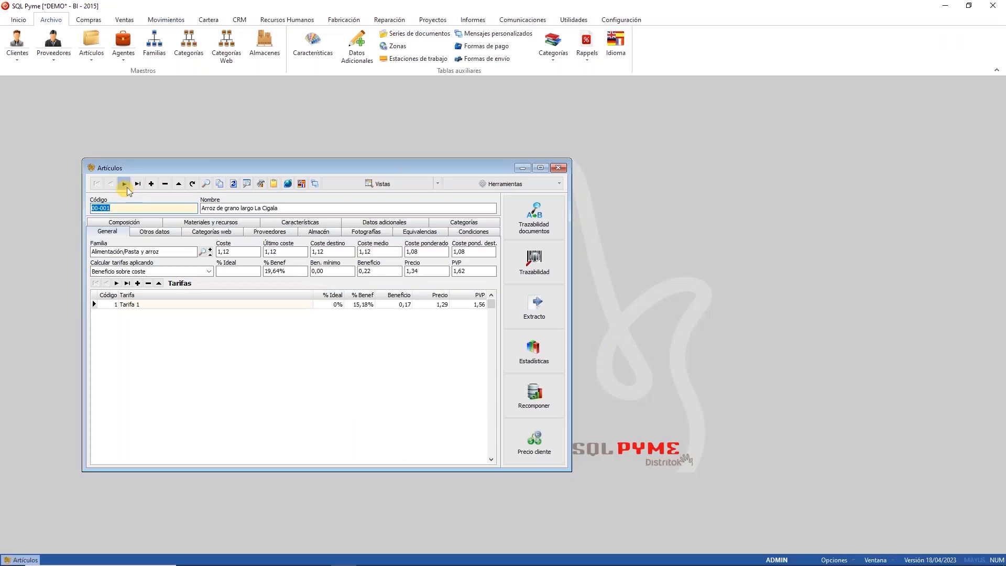
click(152, 231)
click(123, 305)
right_click(122, 304)
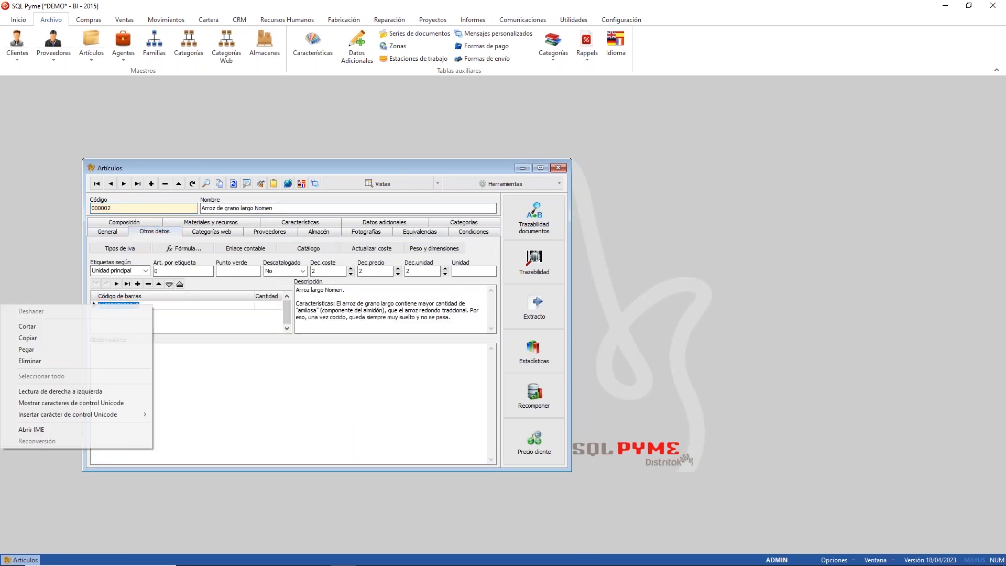
click(83, 336)
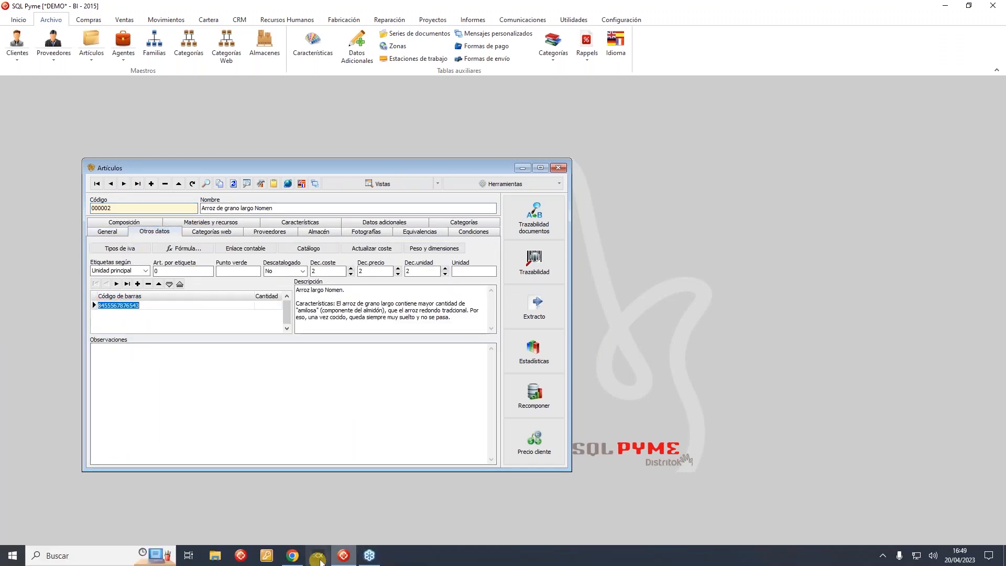
click(292, 559)
click(437, 300)
key(ctrl+v)
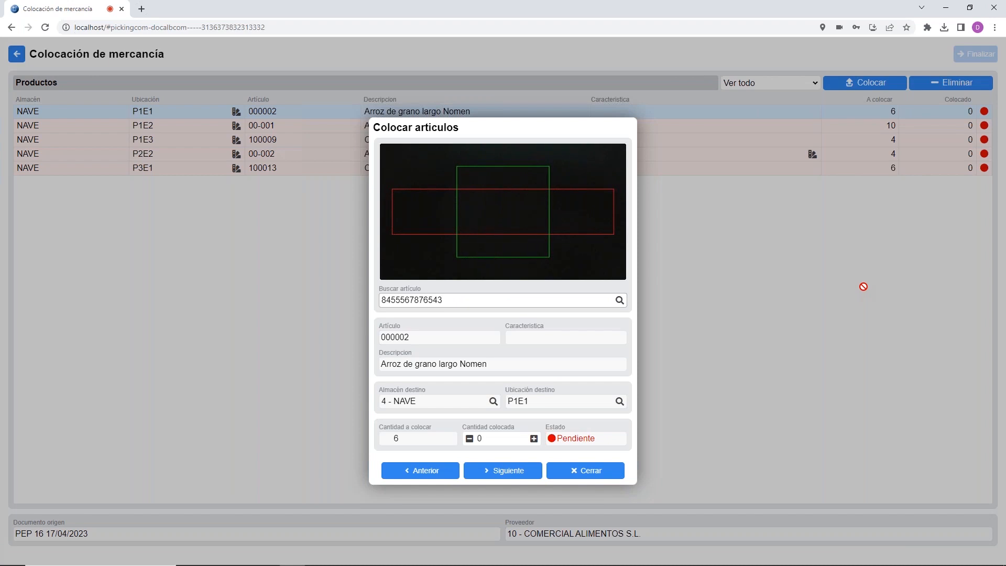
Step: Scan the rice barcode twice, raise the placed quantity at P1E1 to 6, and close the dialog
key(Return)
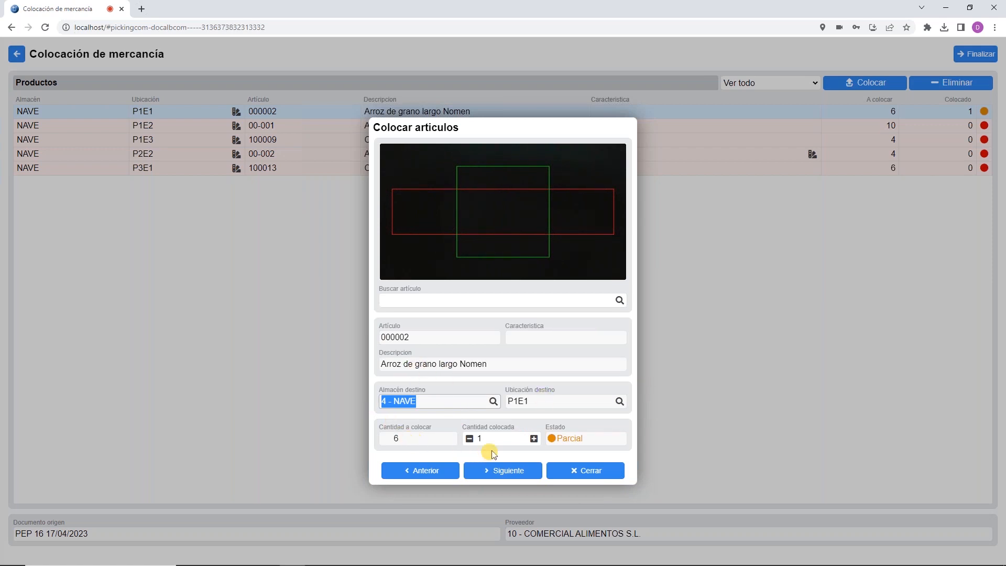
click(504, 441)
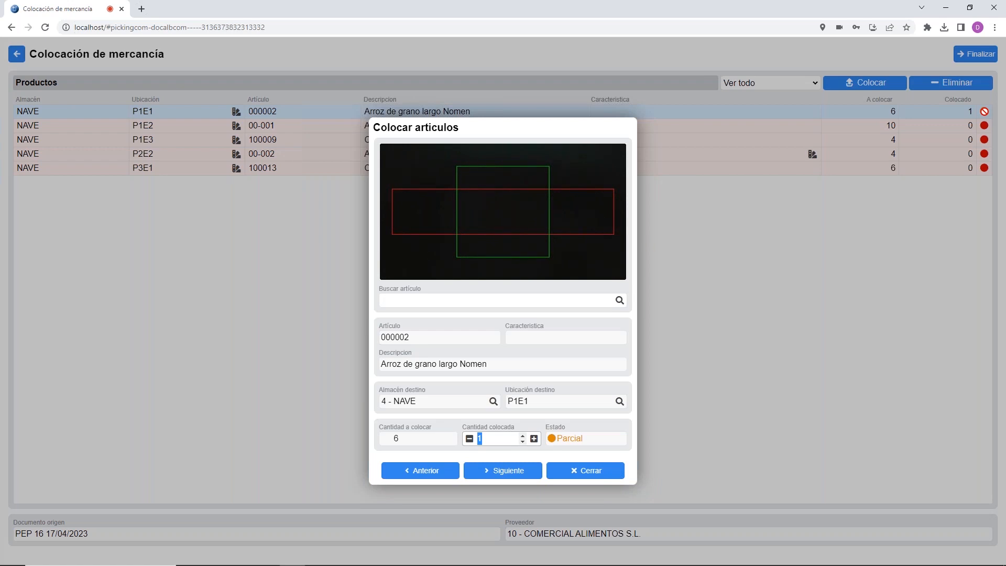
click(521, 301)
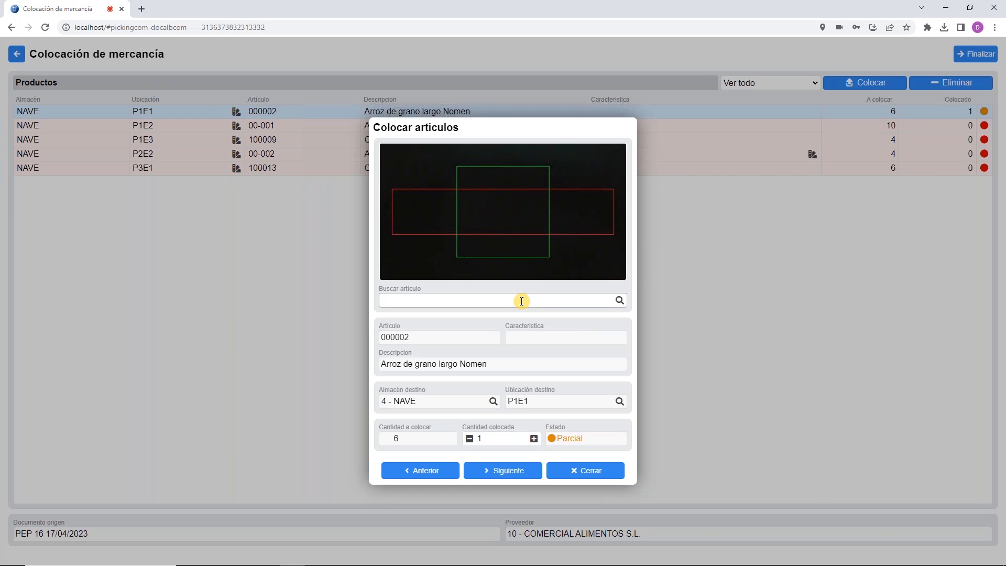
key(ctrl+v)
key(Tab)
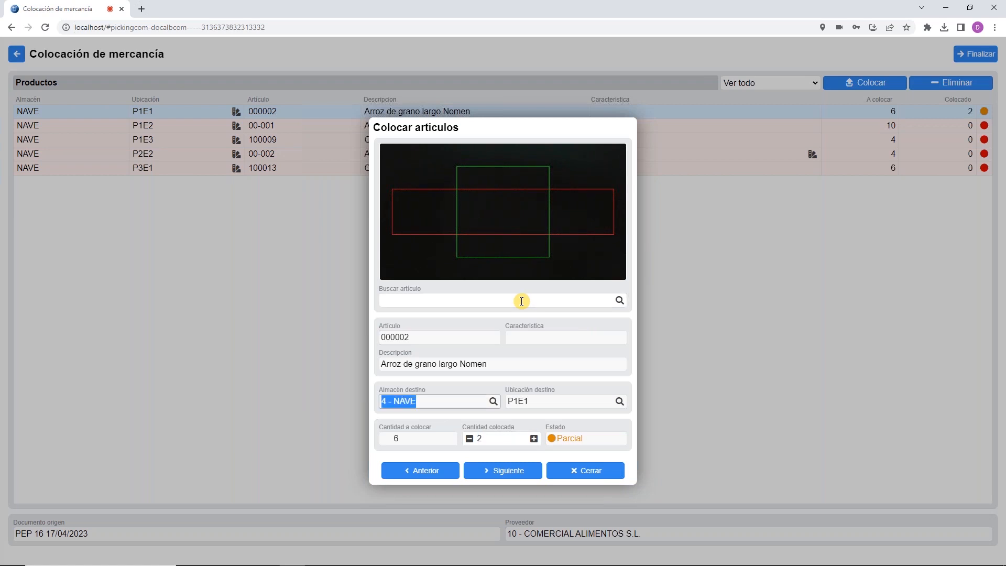
click(490, 438)
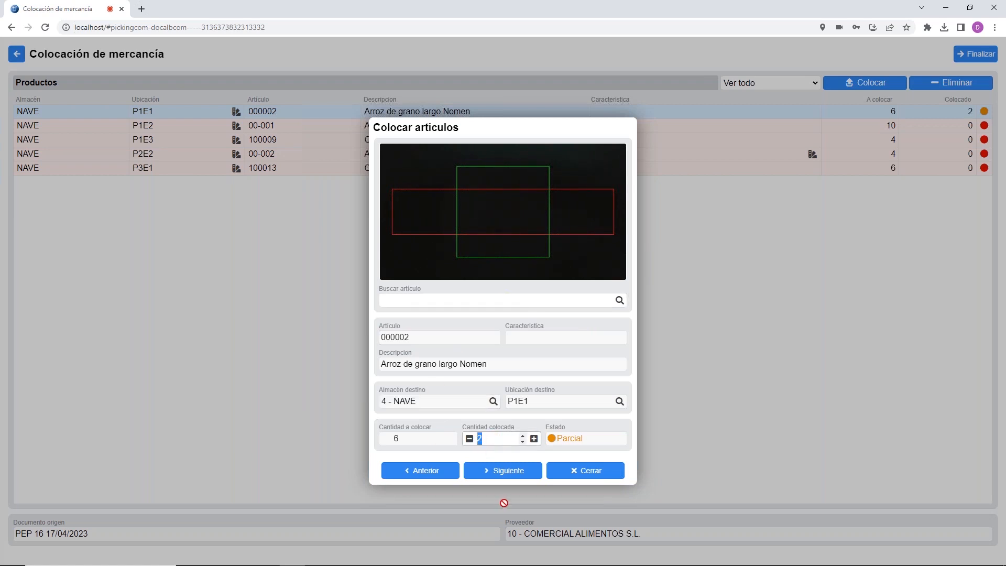
click(537, 443)
click(537, 443)
click(537, 443)
click(537, 443)
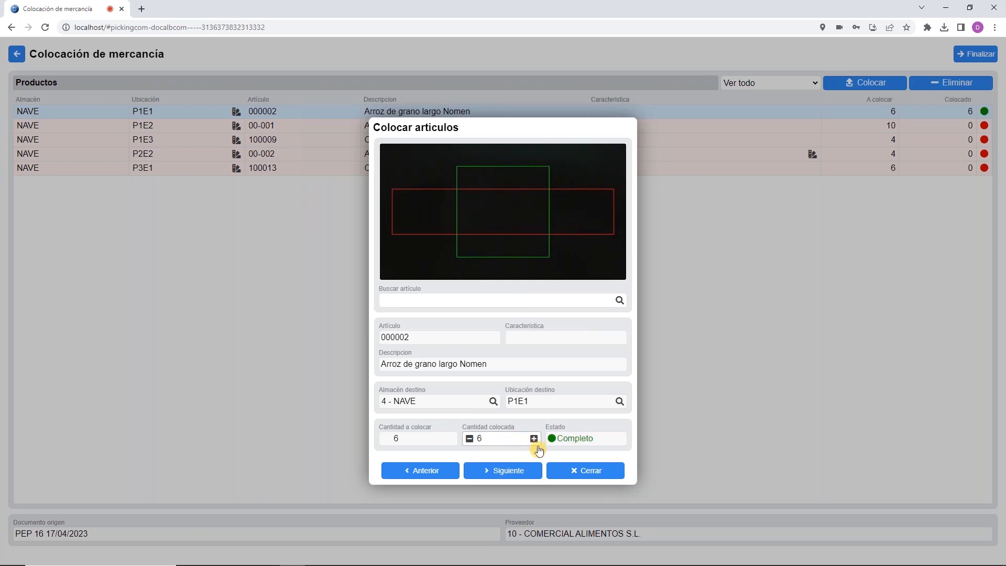
click(585, 470)
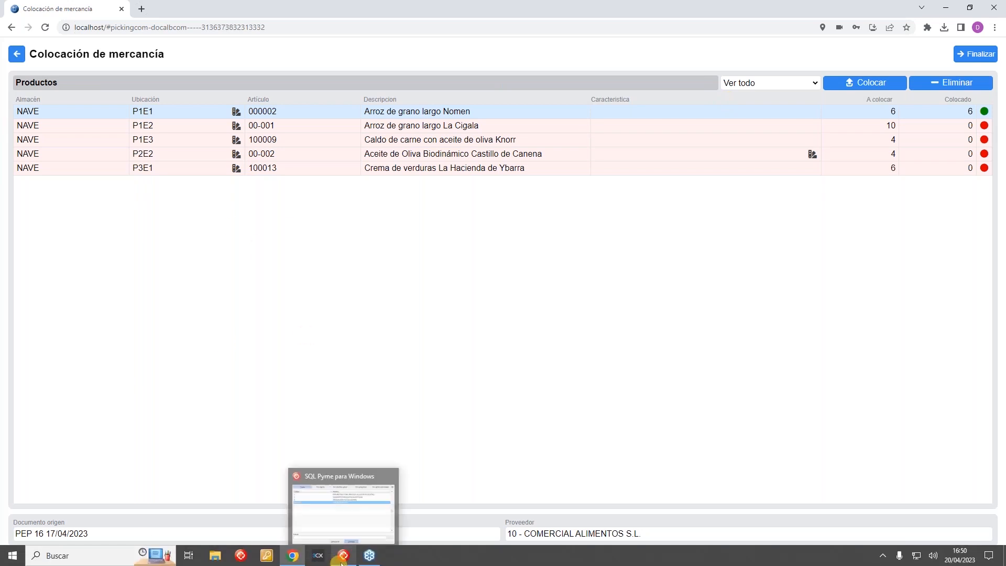
Step: From purchase order 16 in Compras > Pedidos, copy Crema de verduras 100013's barcode and return to mPYME
click(376, 538)
click(87, 19)
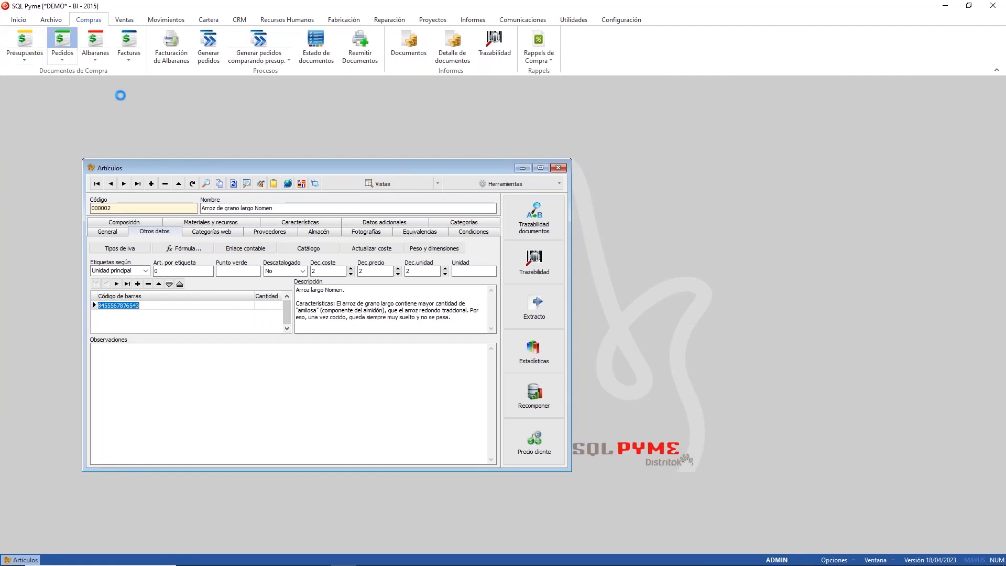
click(62, 42)
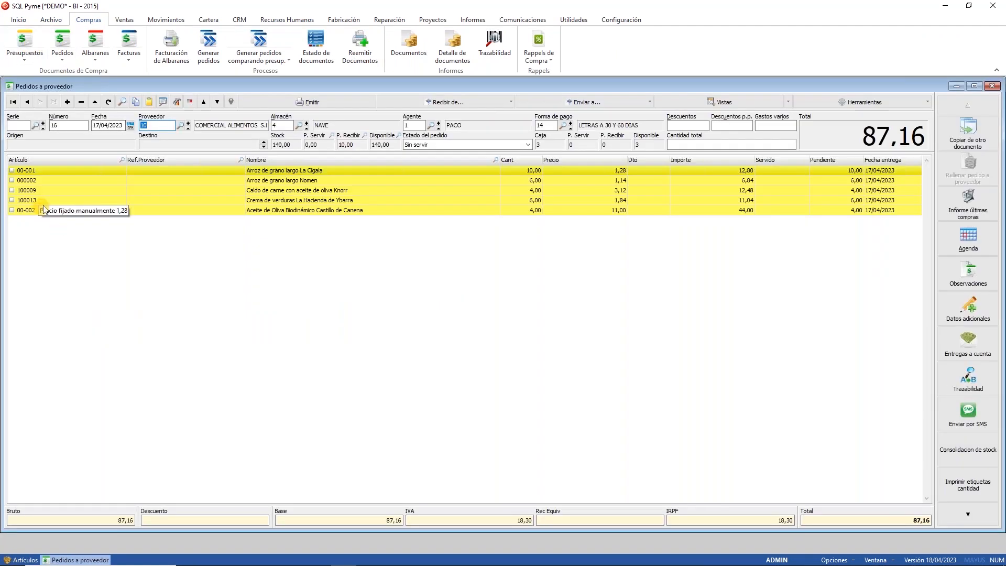
click(42, 202)
double_click(42, 202)
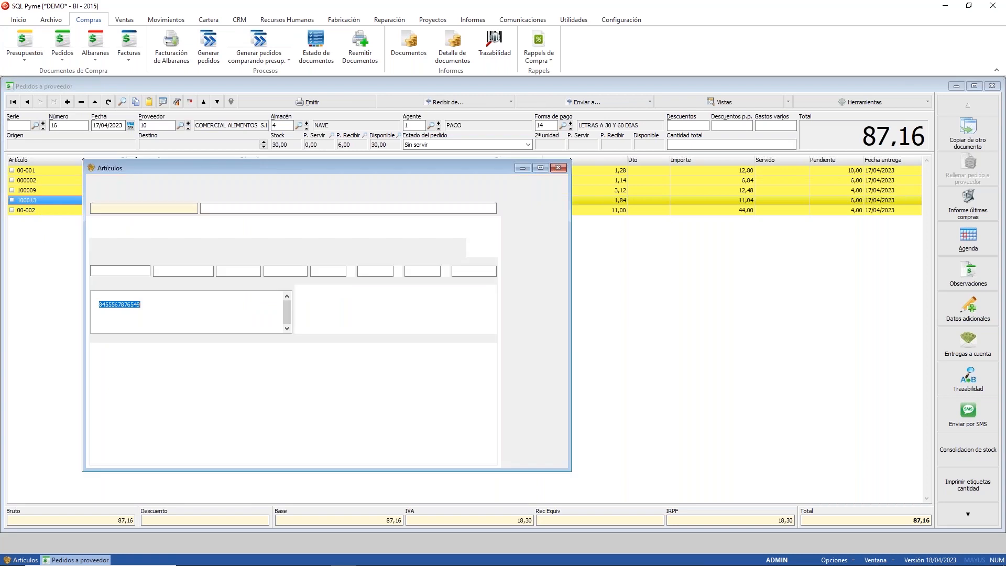
right_click(118, 307)
click(56, 340)
click(293, 555)
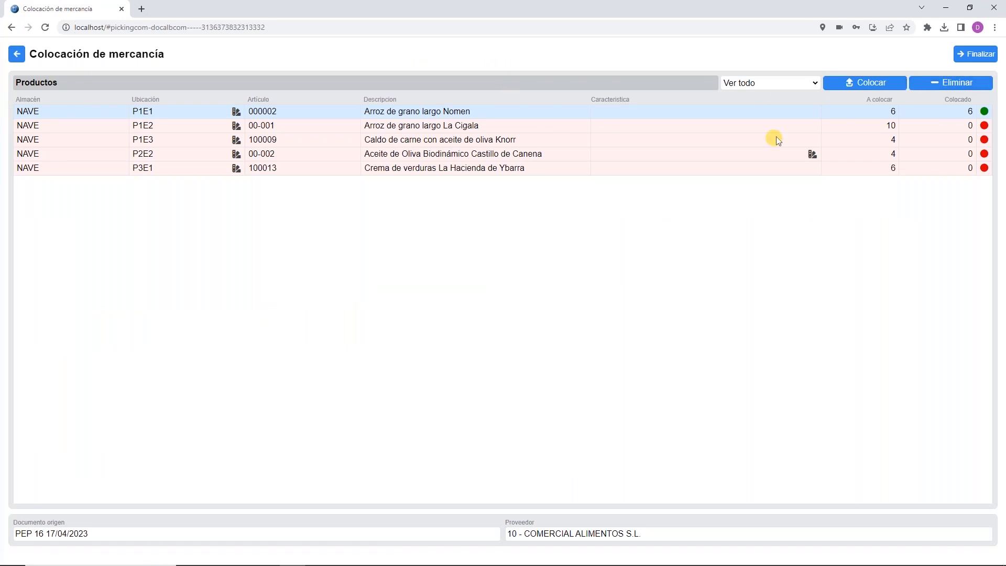
click(871, 81)
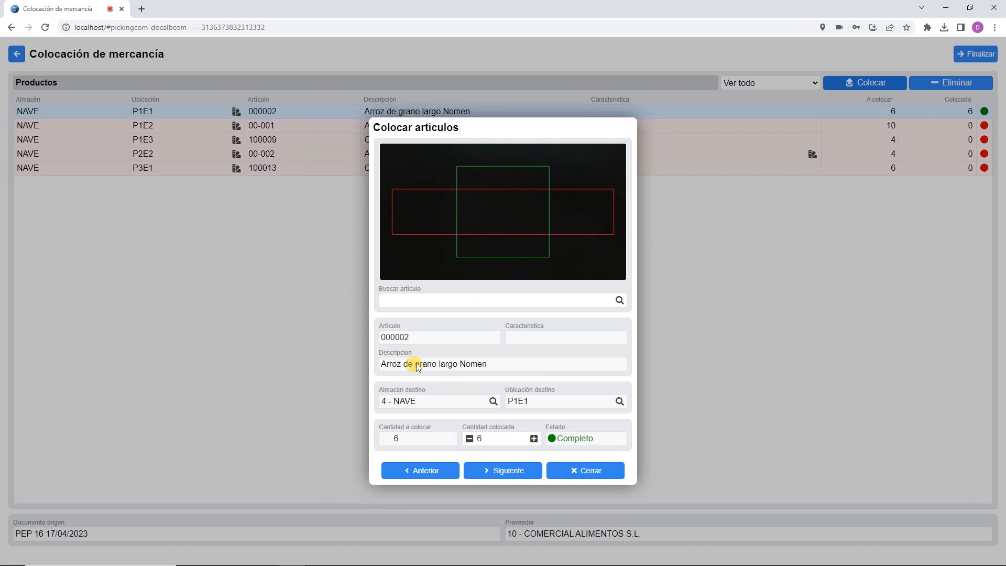
click(505, 299)
text(8480007878546)
key(Return)
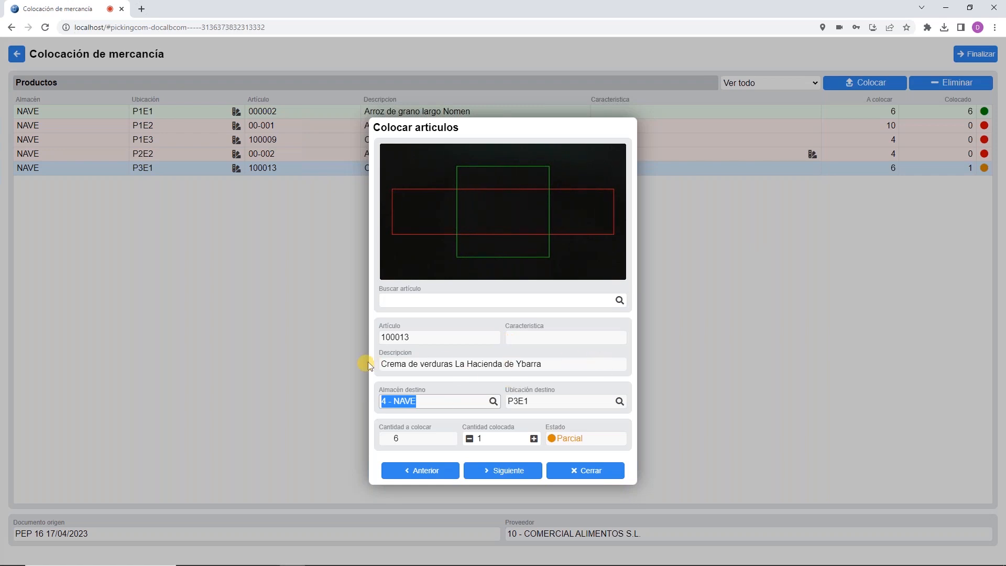
click(486, 440)
Step: Record 4 La Cigala rice units placed at P1E2 and 2 Knorr stock units at P1E3
click(575, 466)
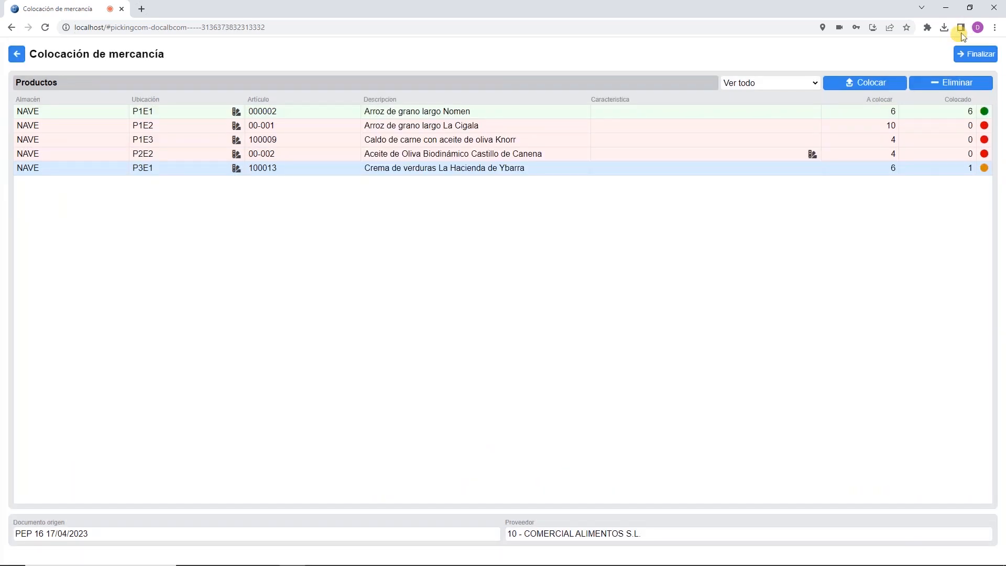
click(955, 125)
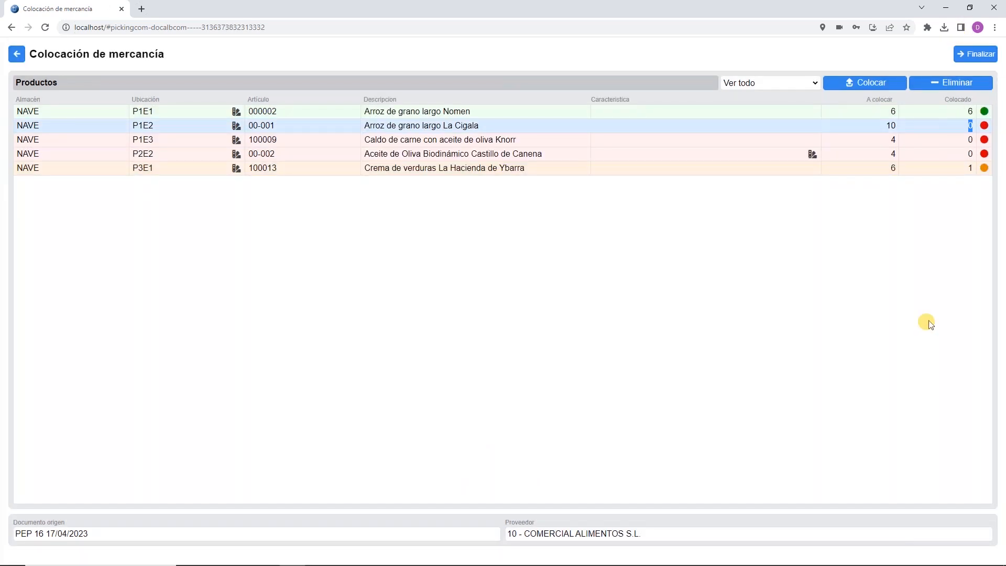
text(4)
key(Return)
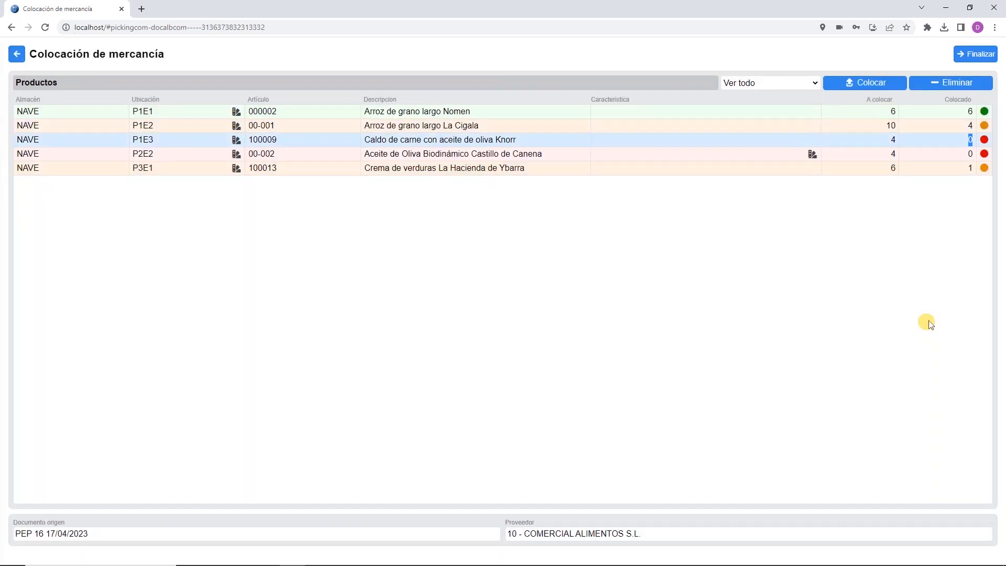
text(2)
key(Up)
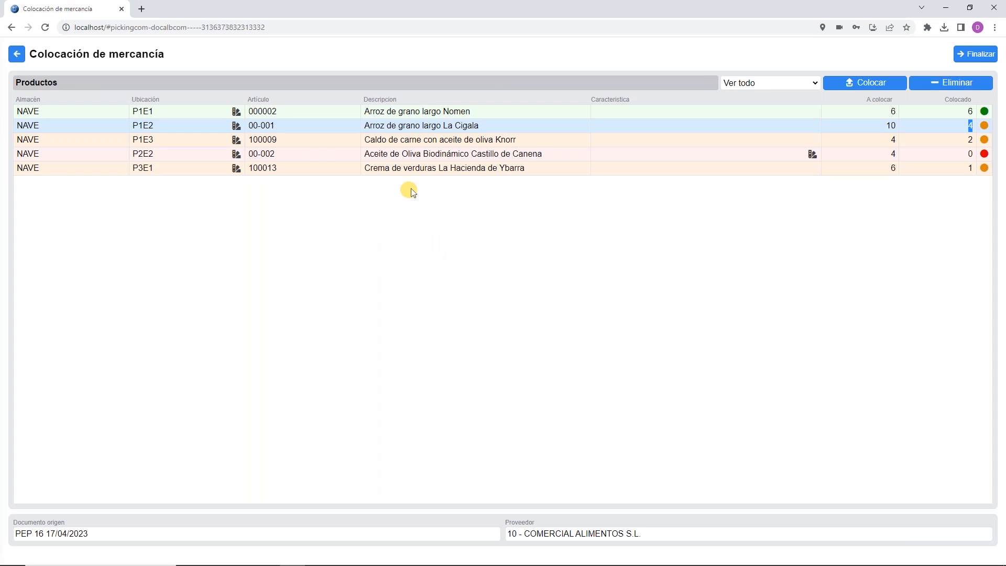
click(427, 155)
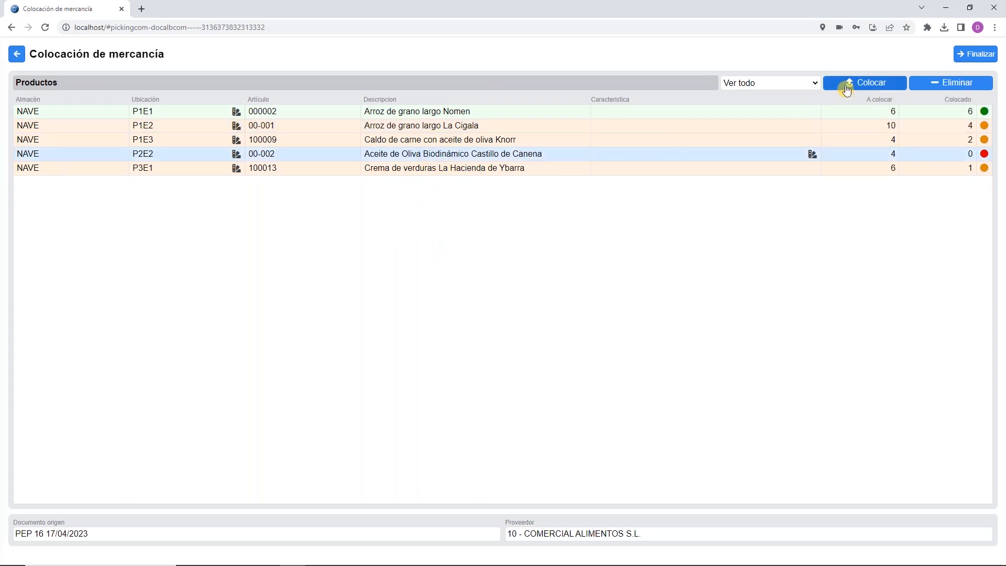
Step: Place 4 units of Castillo de Canena olive oil at location P2E2 under lot T6666
click(863, 84)
click(479, 438)
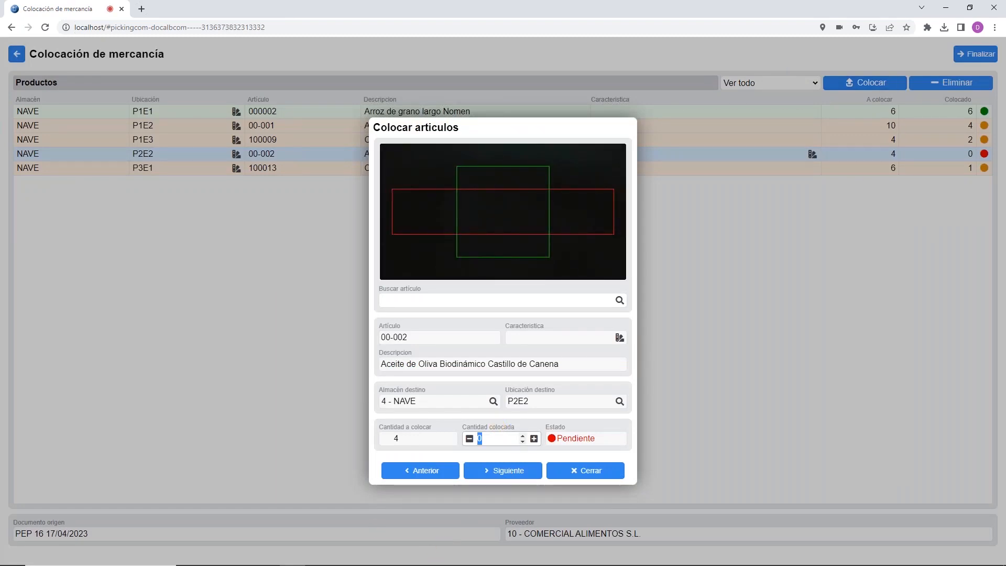
text(4)
key(Return)
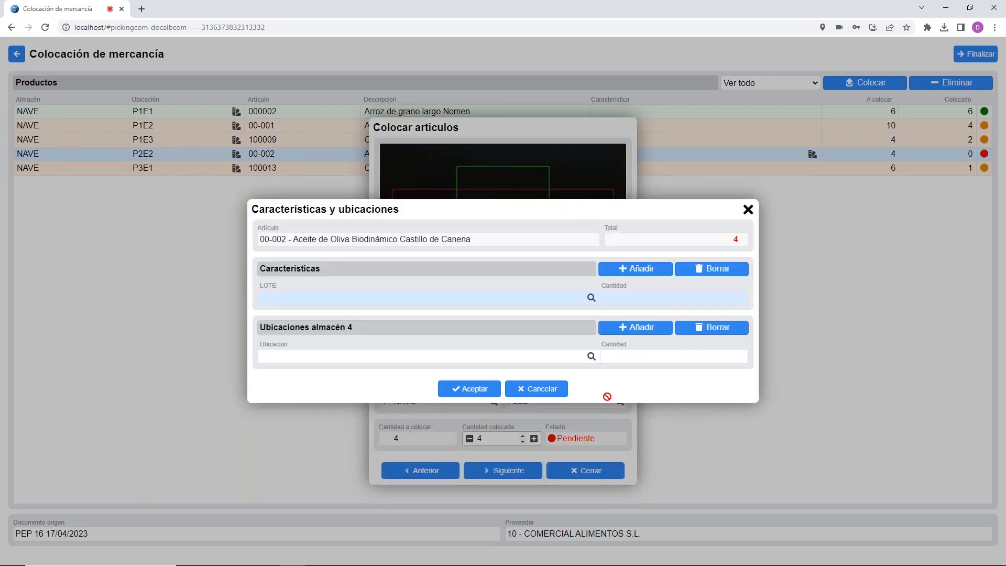
click(456, 298)
text(T6666)
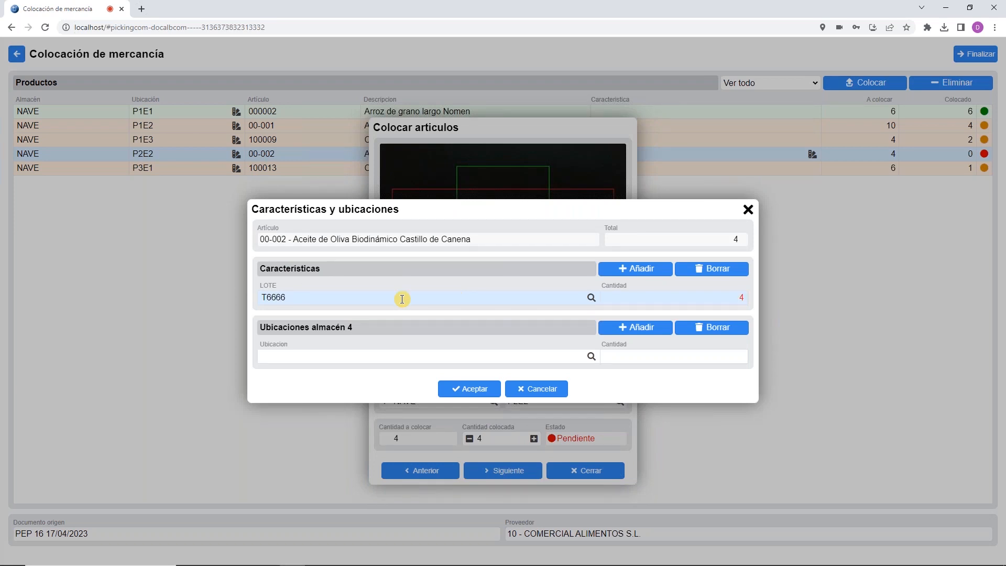
click(592, 357)
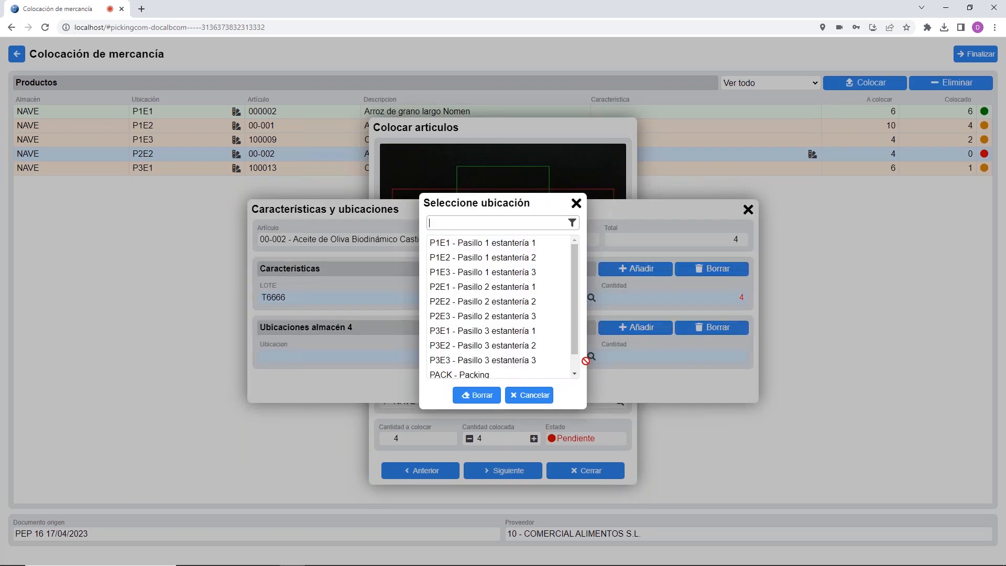
click(472, 302)
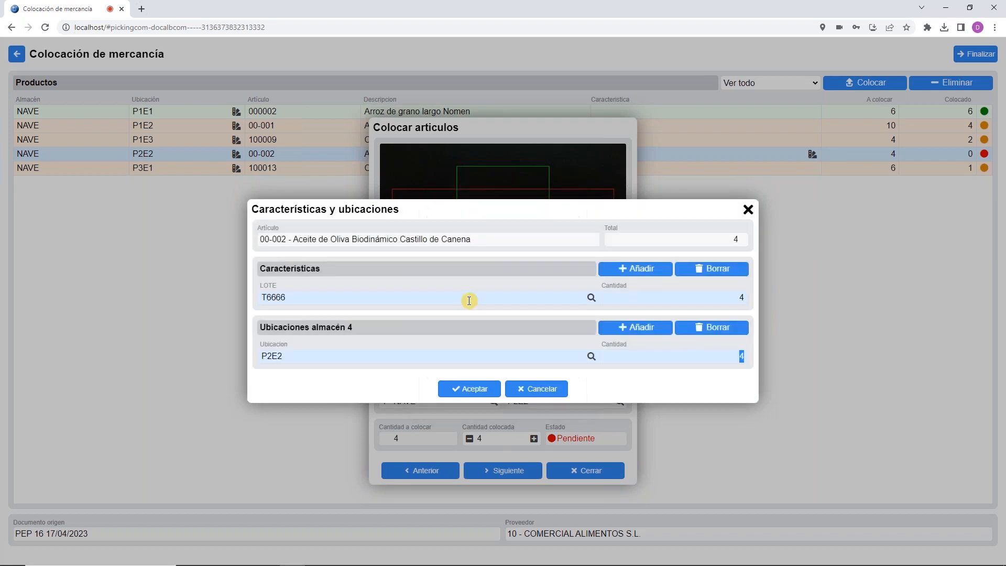
click(453, 392)
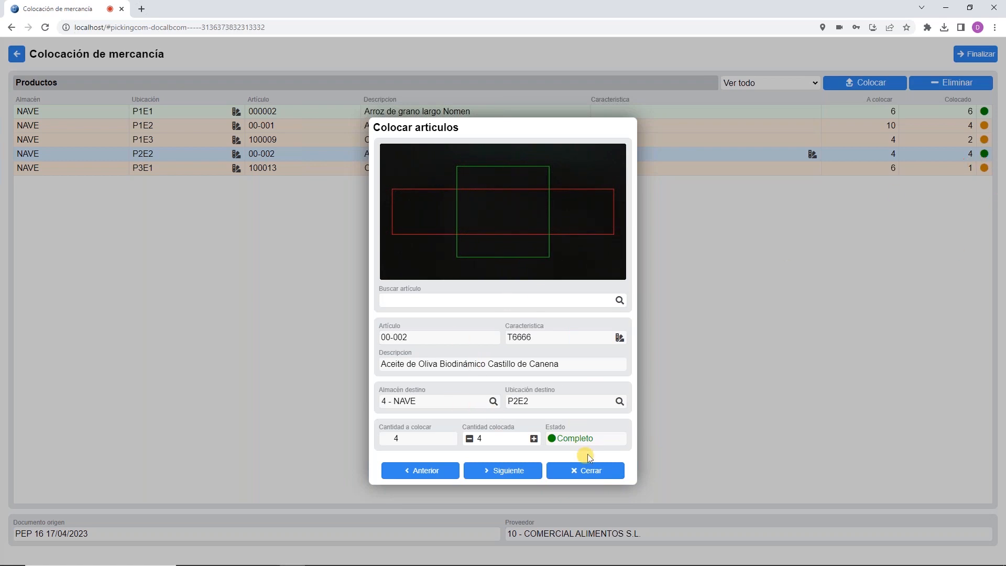
click(575, 471)
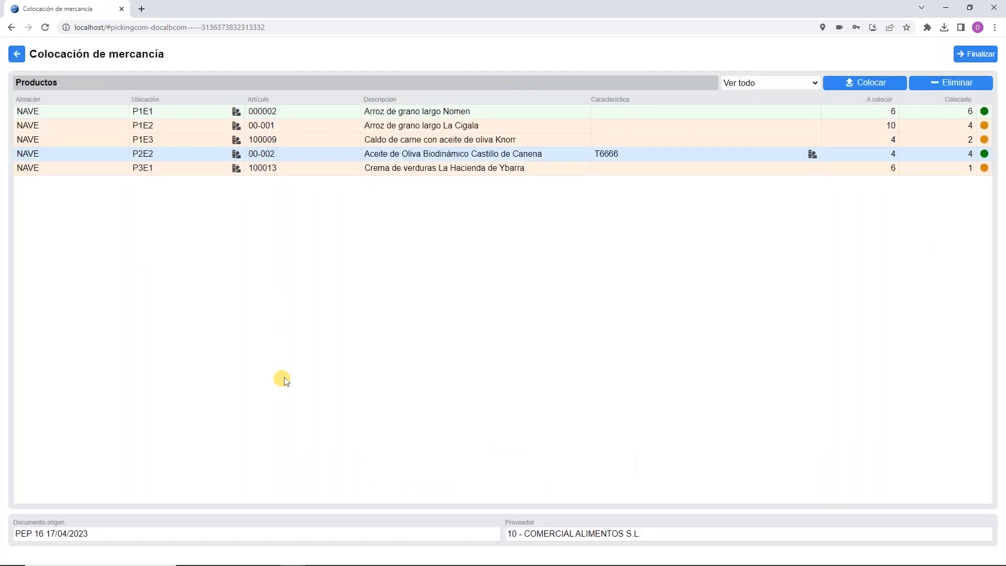
Step: Browse the location list for the Nomen rice line at P1E1, then close without changes
click(776, 113)
click(857, 87)
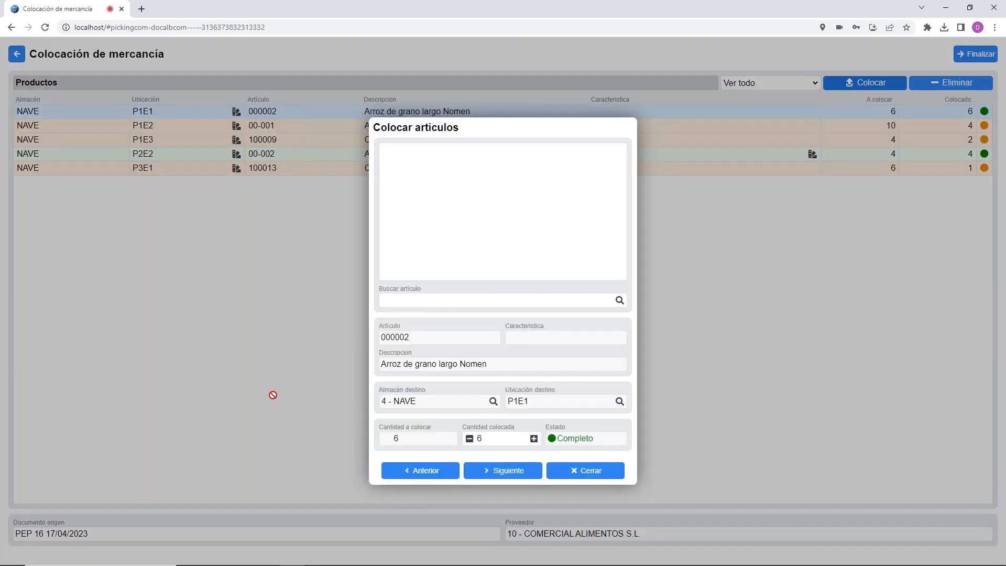
click(622, 403)
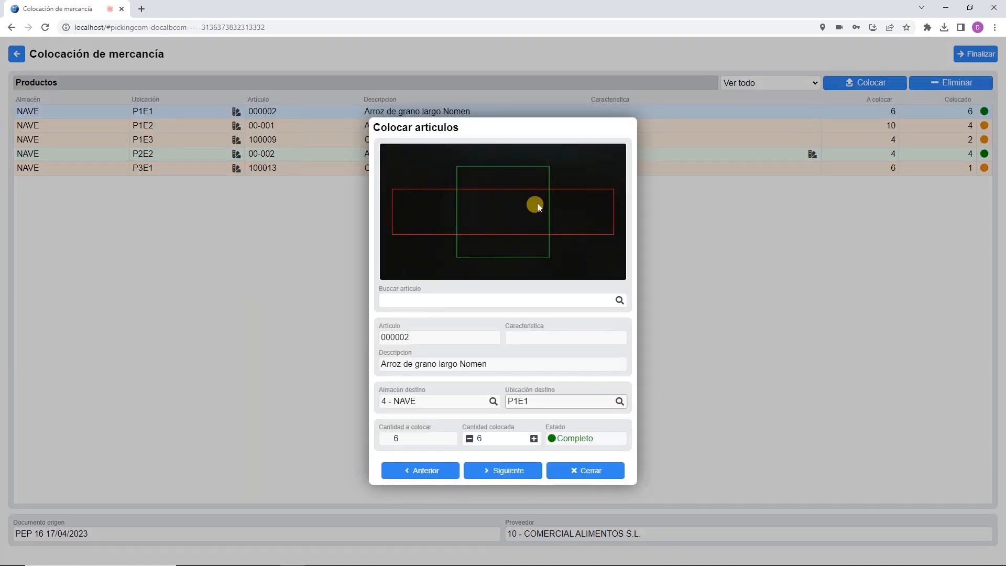
click(591, 326)
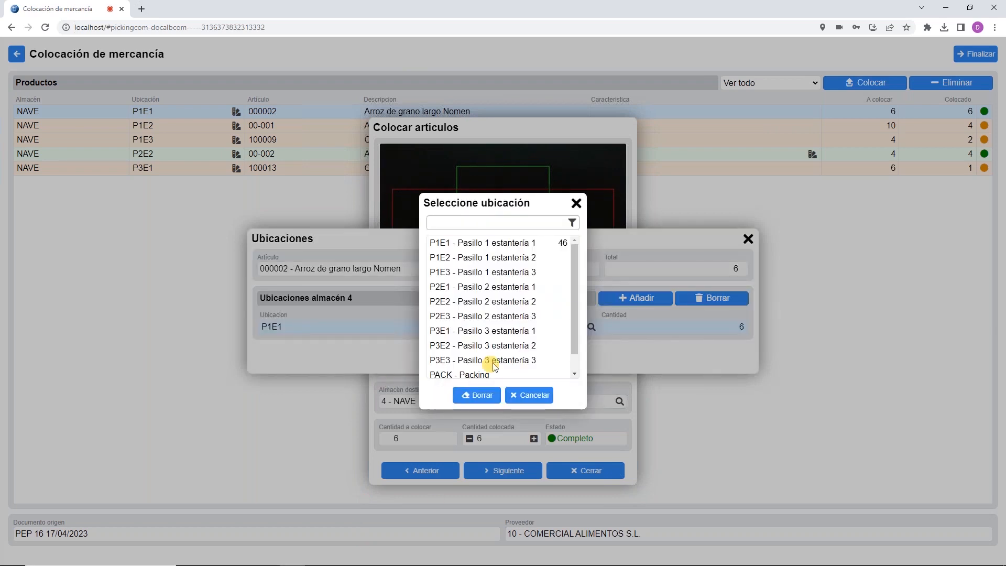
scroll(524, 293, down, 1)
scroll(526, 293, up, 1)
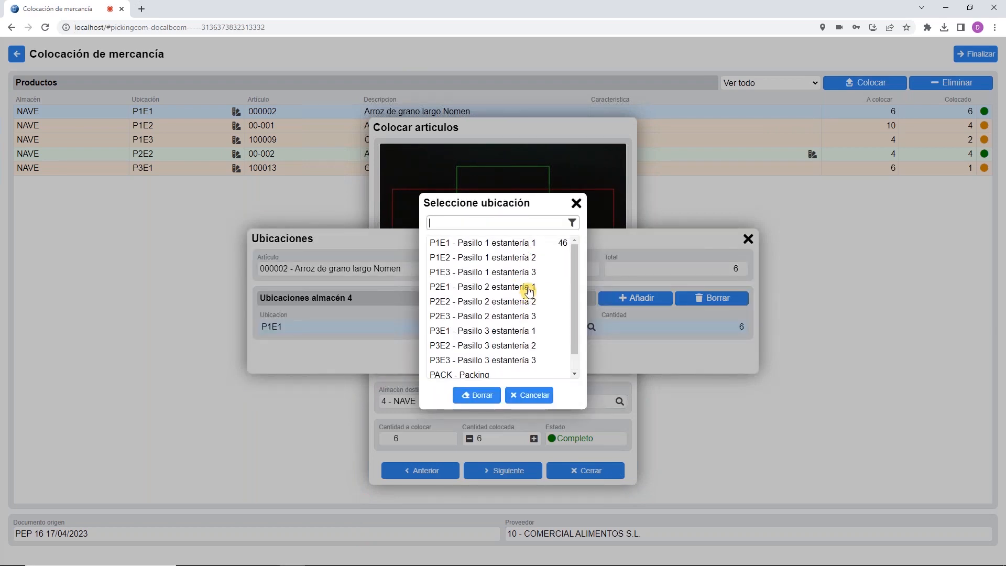
click(529, 395)
click(530, 359)
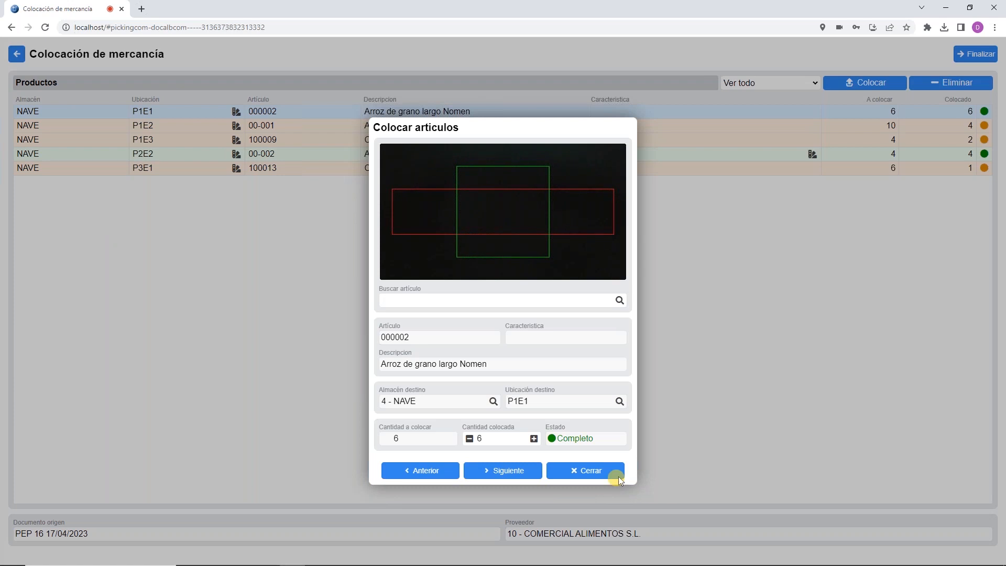
click(576, 470)
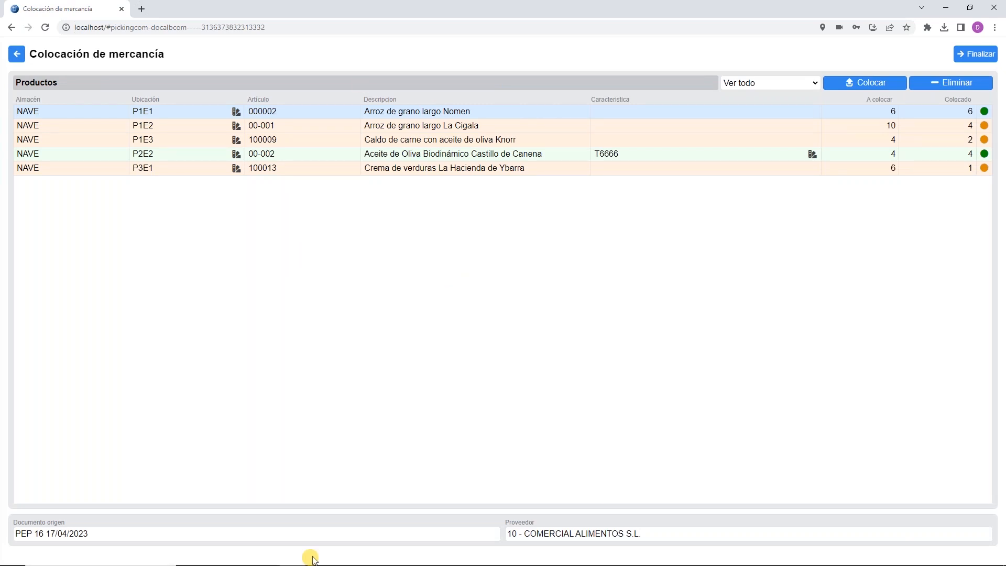
Step: Try placing Arroz redondo La Cigala and acknowledge the 'Artículo no pedido' warning
click(843, 84)
click(618, 301)
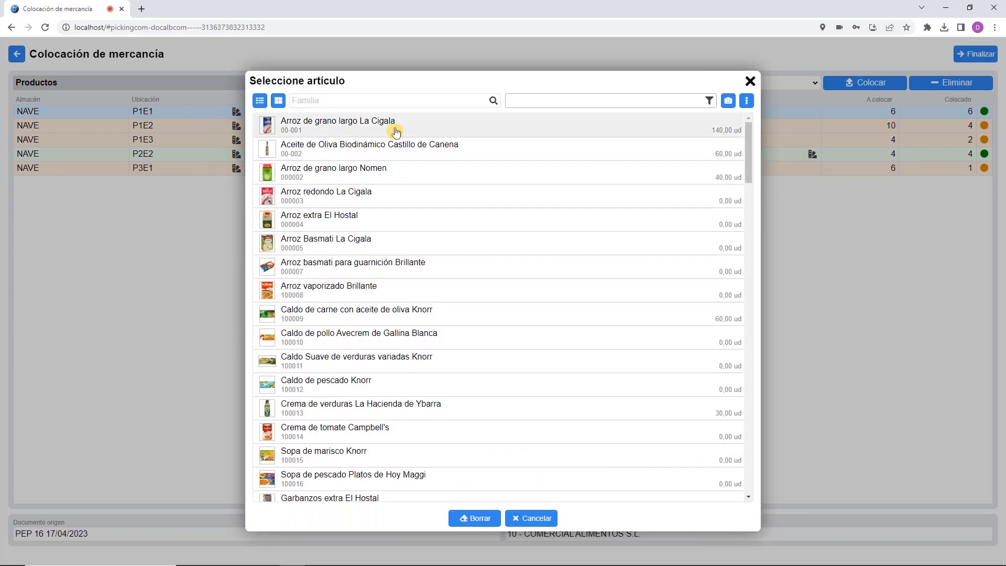
click(348, 198)
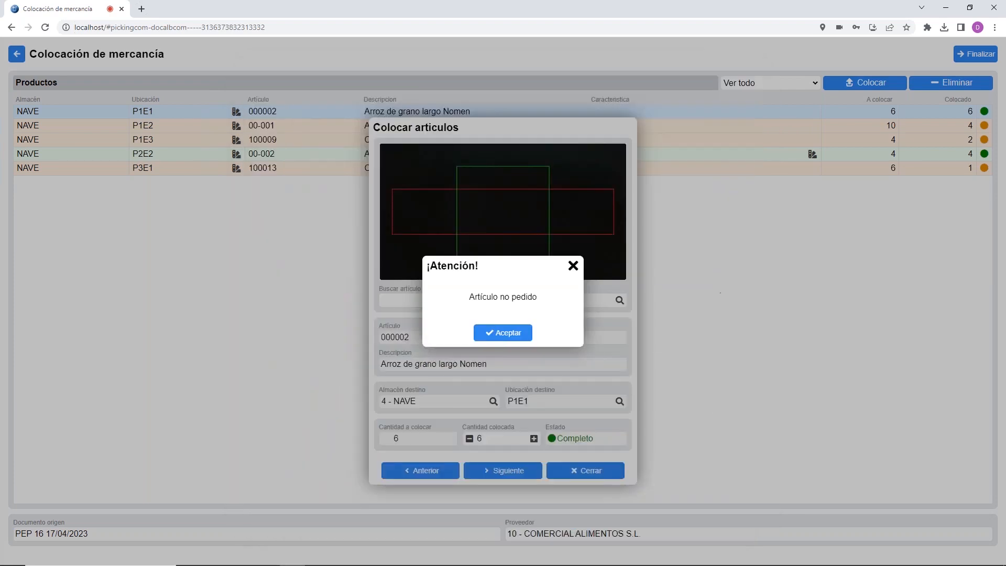
click(519, 334)
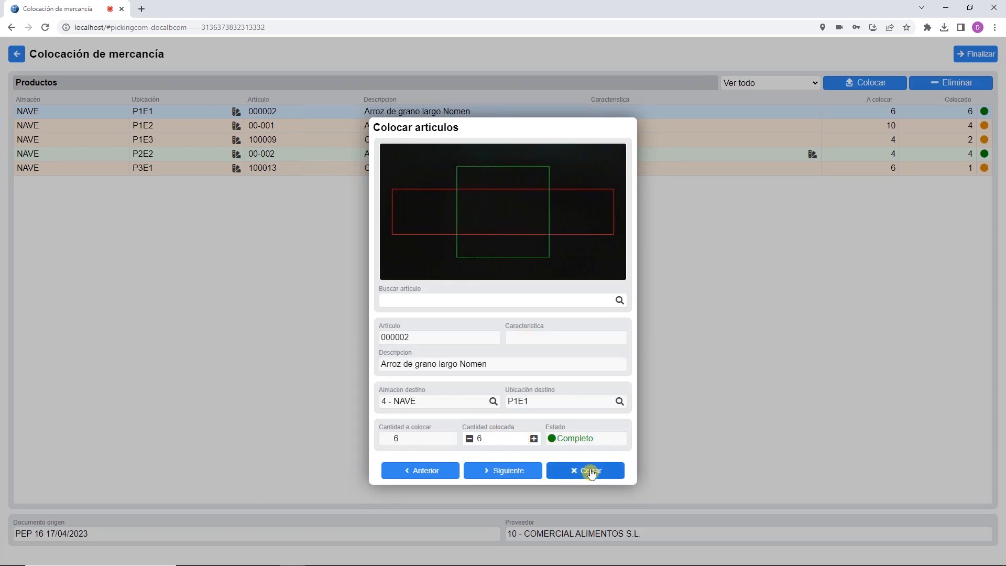
mouse_move(398, 563)
click(343, 555)
Step: Enable 'Permitir añadir artículos y exceder pedido' under Recepción in ALMACEN's Picking module settings
click(506, 20)
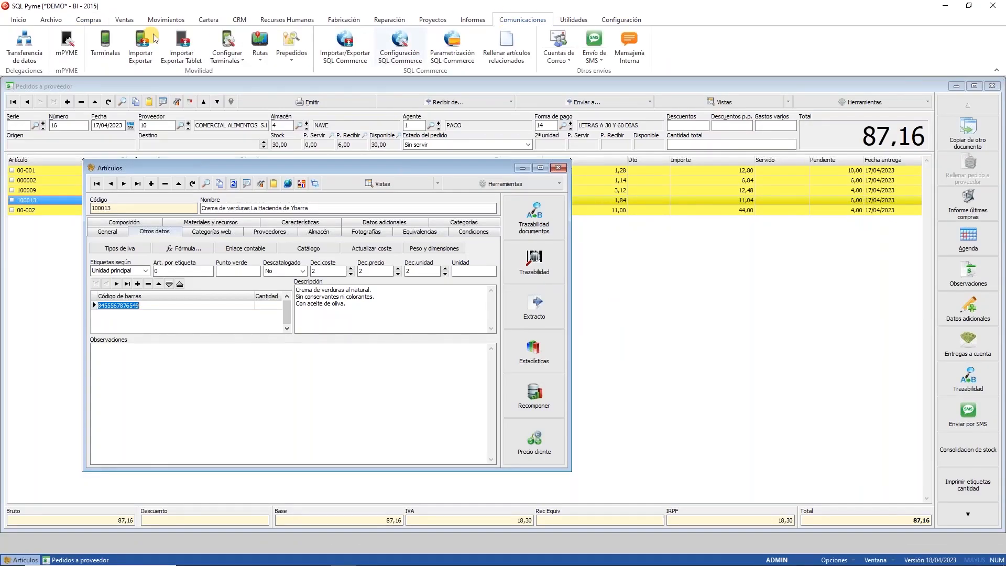
click(67, 36)
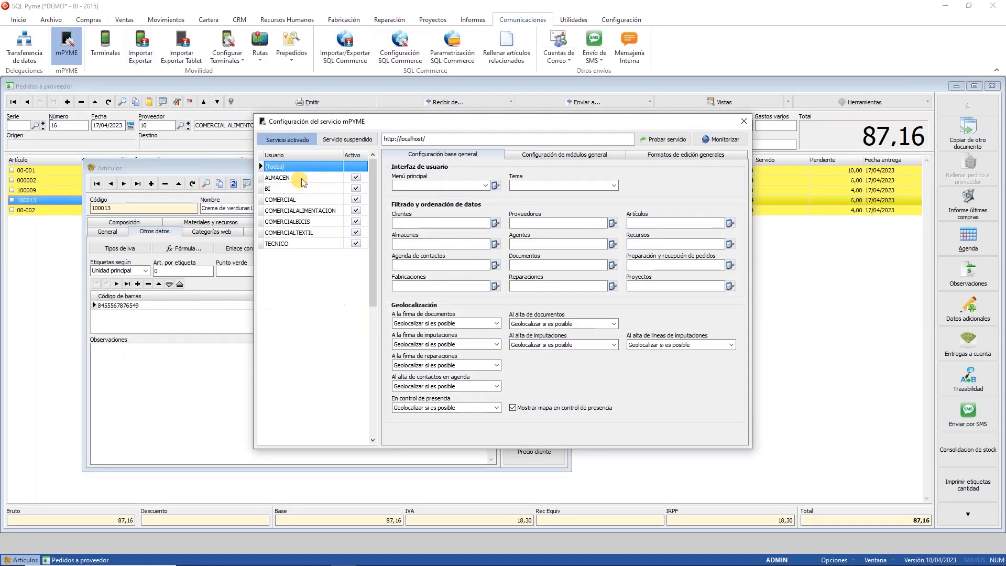
click(300, 177)
click(558, 156)
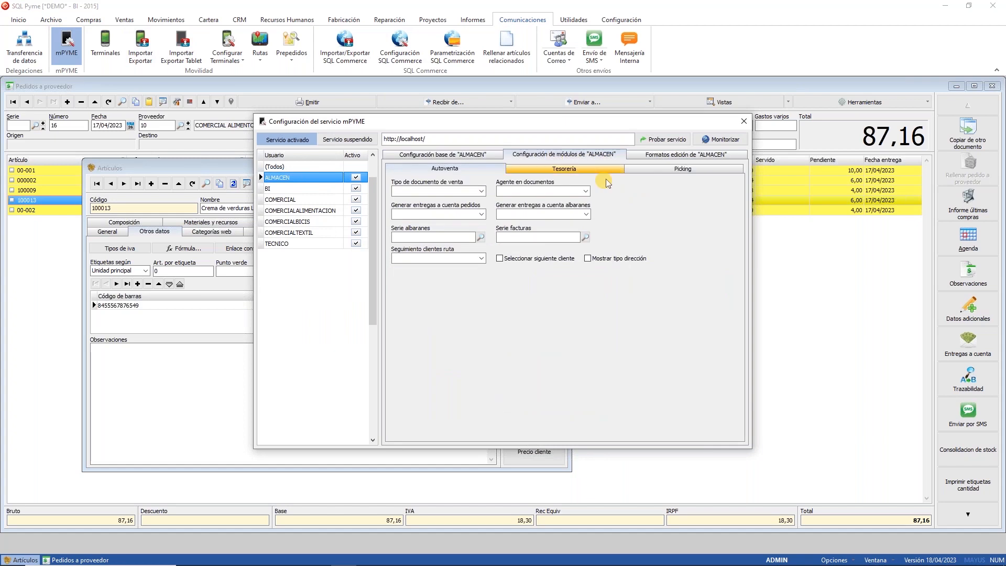
click(646, 169)
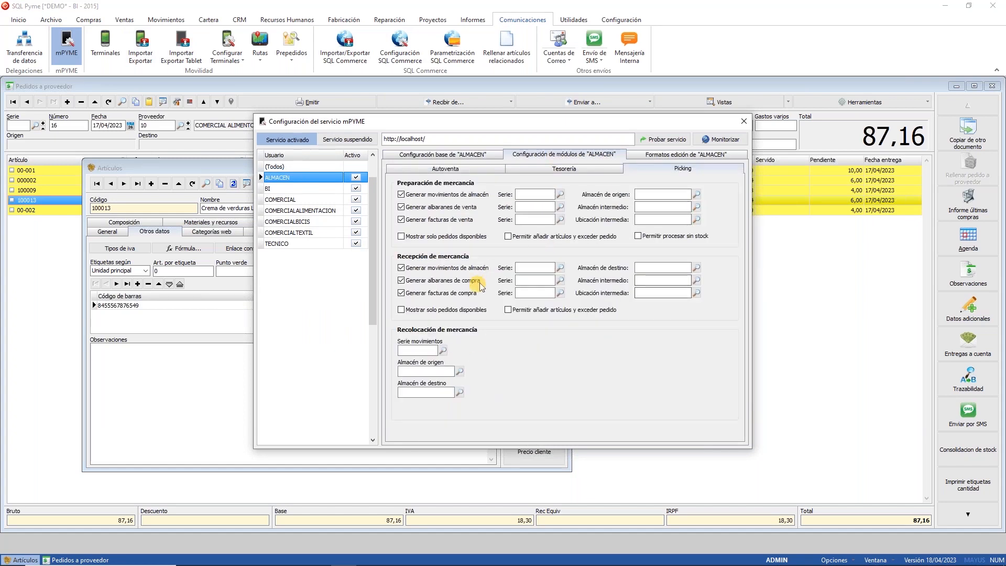
click(508, 310)
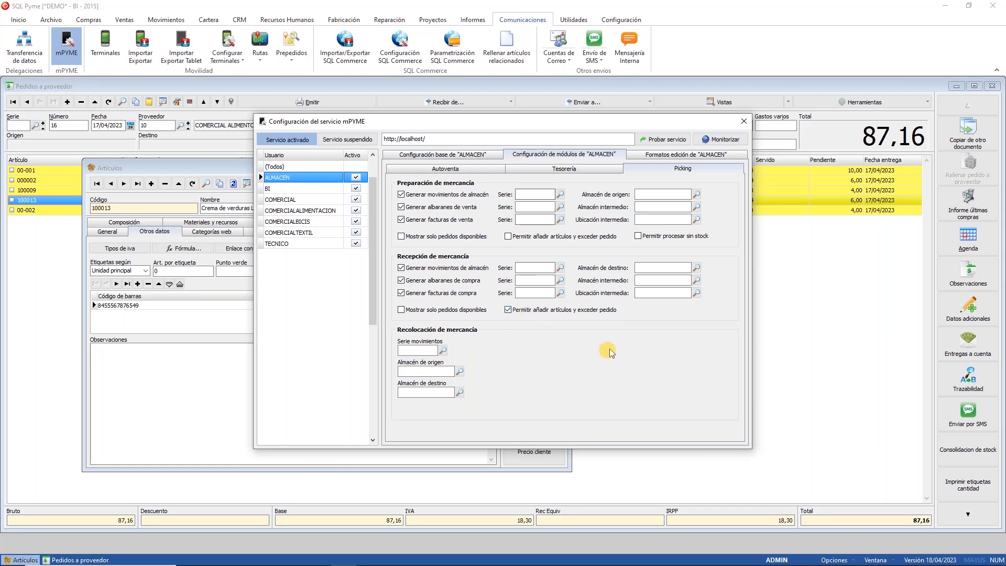
click(743, 122)
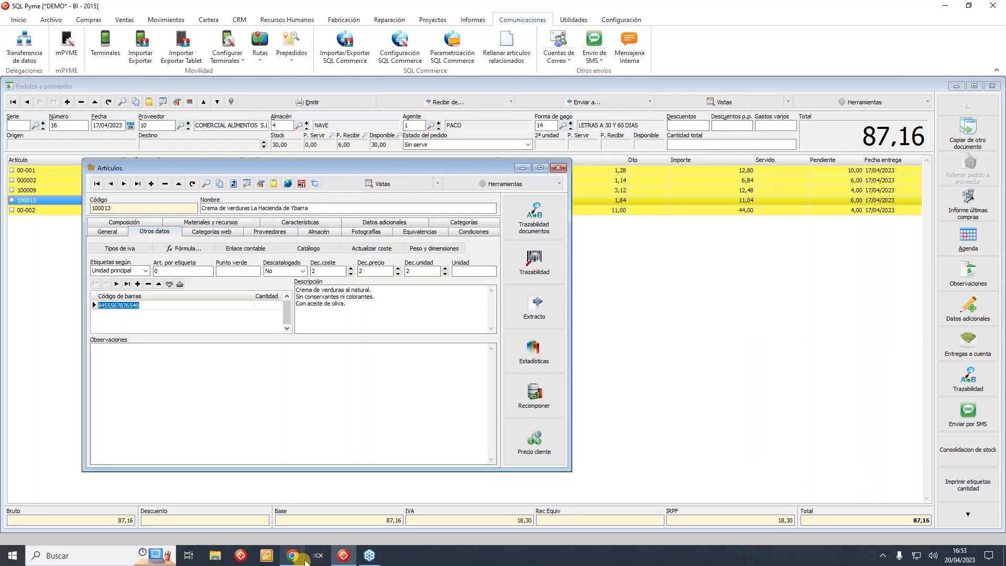
Step: Filter to Ver pendiente and record all 10 La Cigala rice units placed at P1E2
click(298, 557)
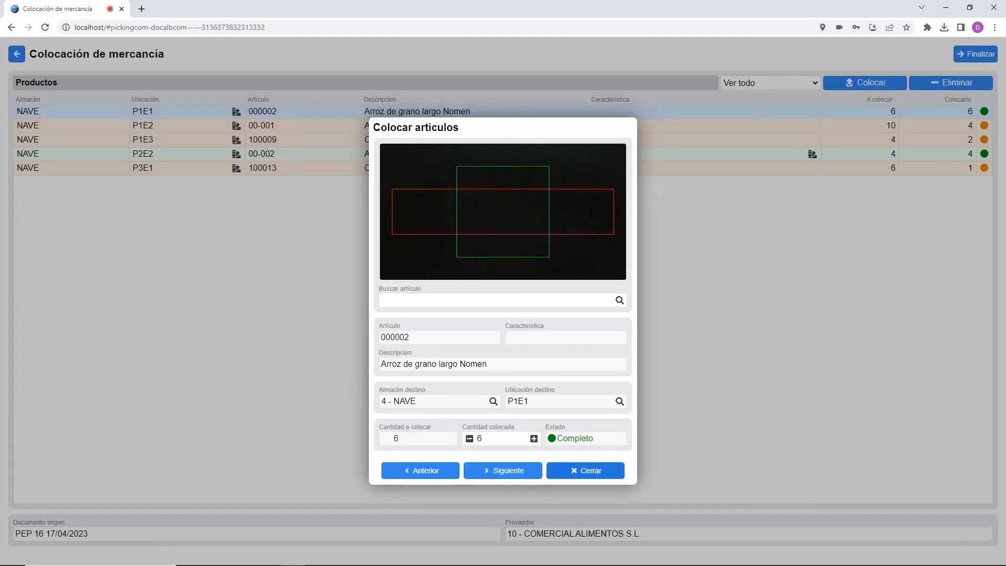
click(581, 470)
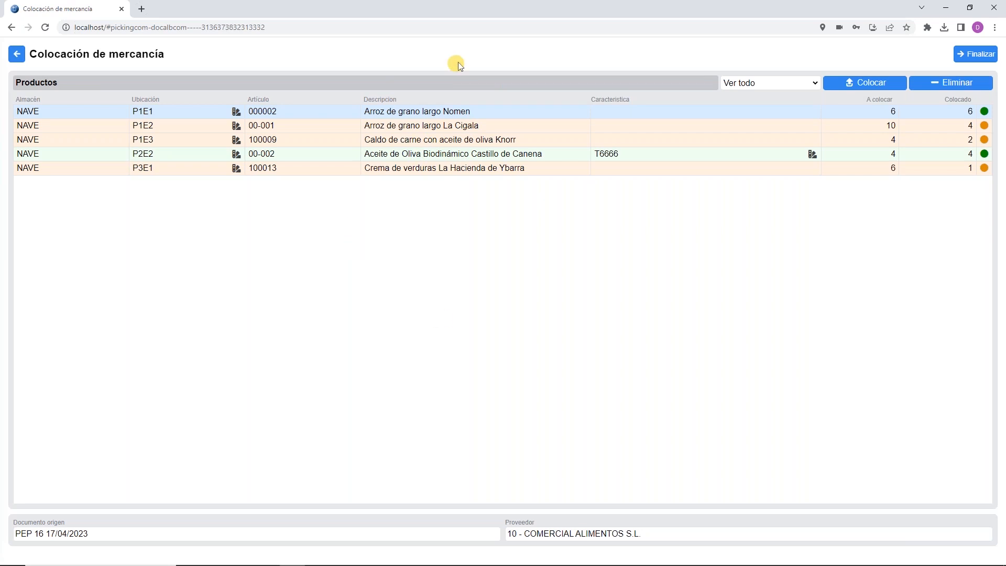
click(796, 84)
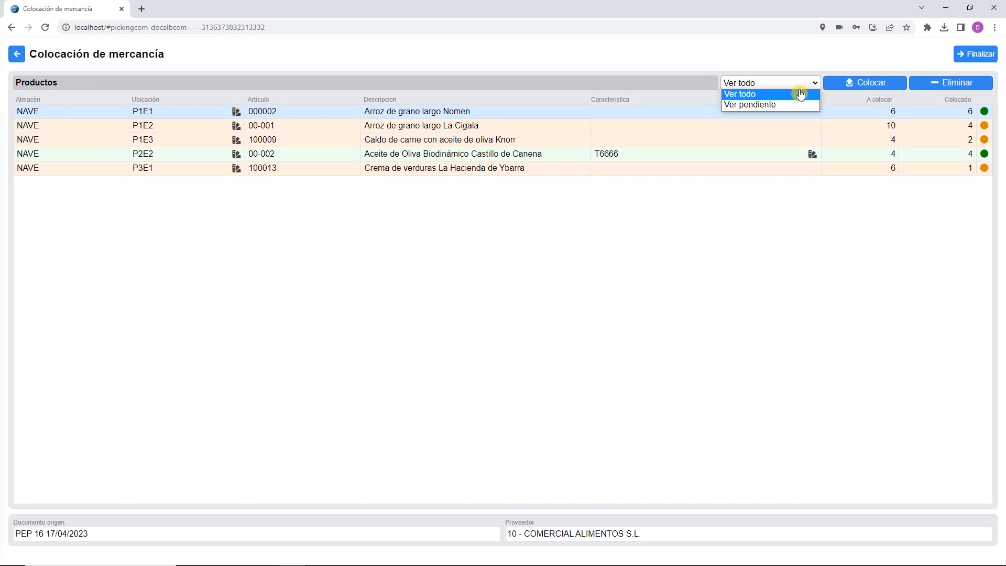
click(759, 105)
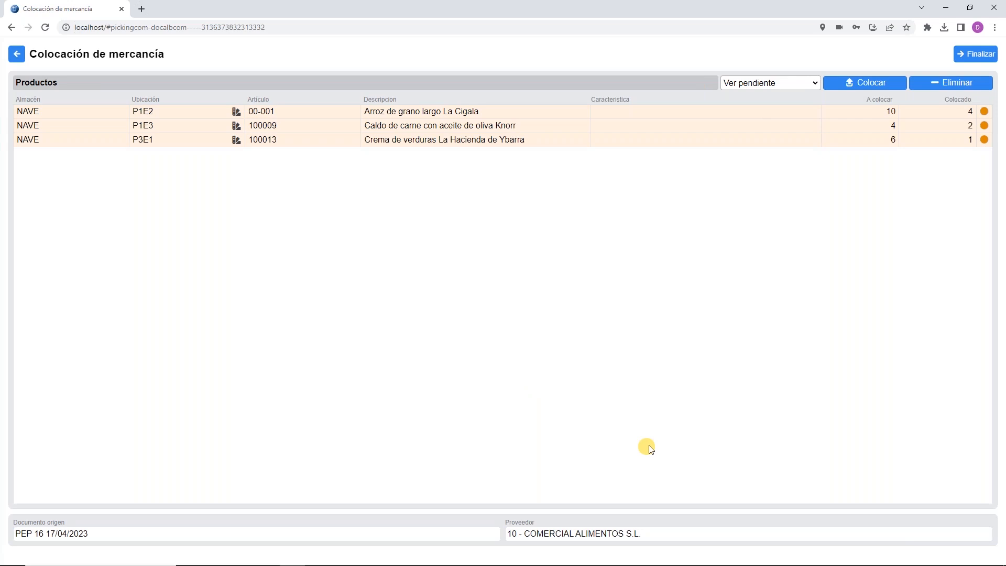
click(968, 111)
text(10)
key(Return)
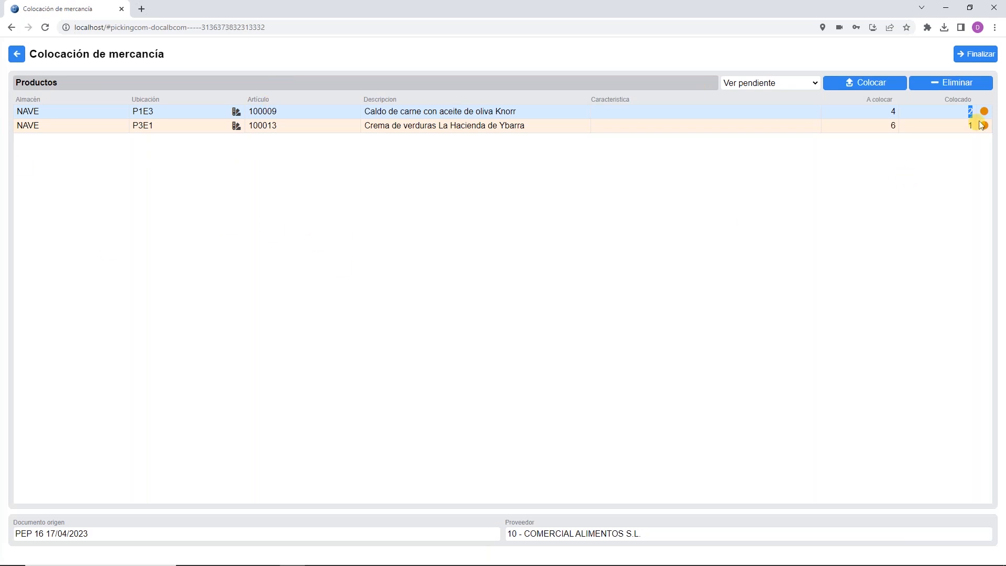
Step: Save the supplier delivery note and mark order 16 in the goods reception list
click(987, 56)
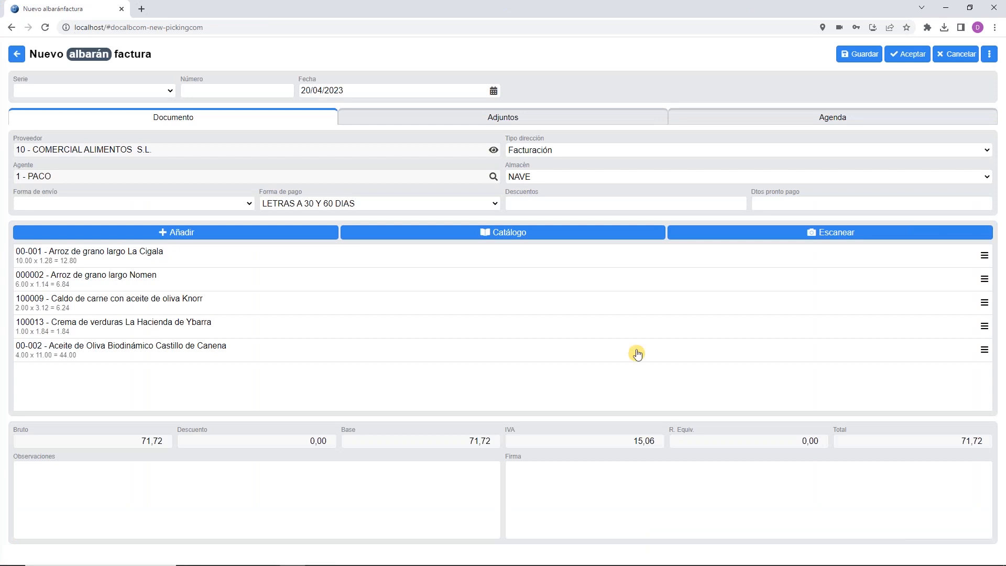
click(908, 60)
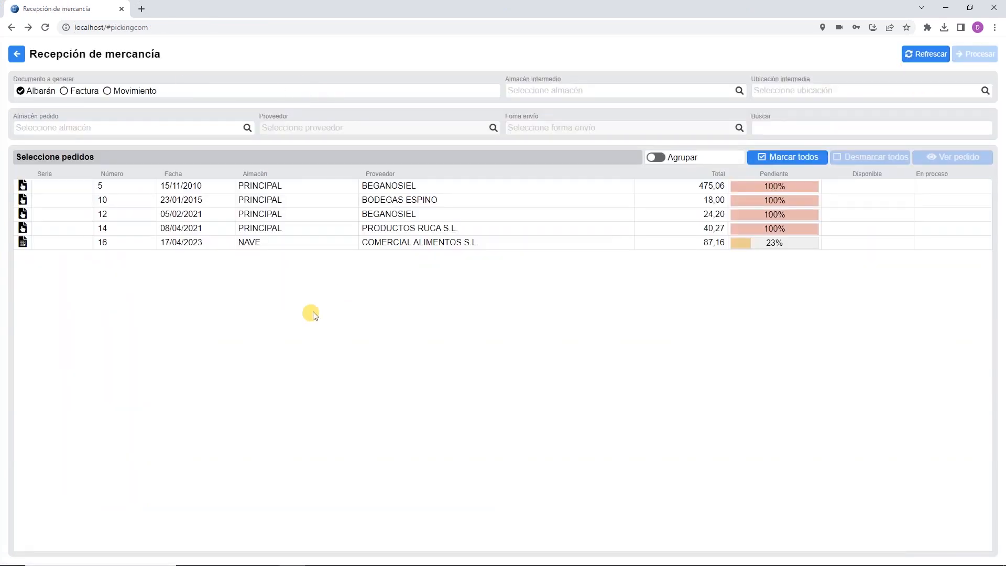
click(774, 246)
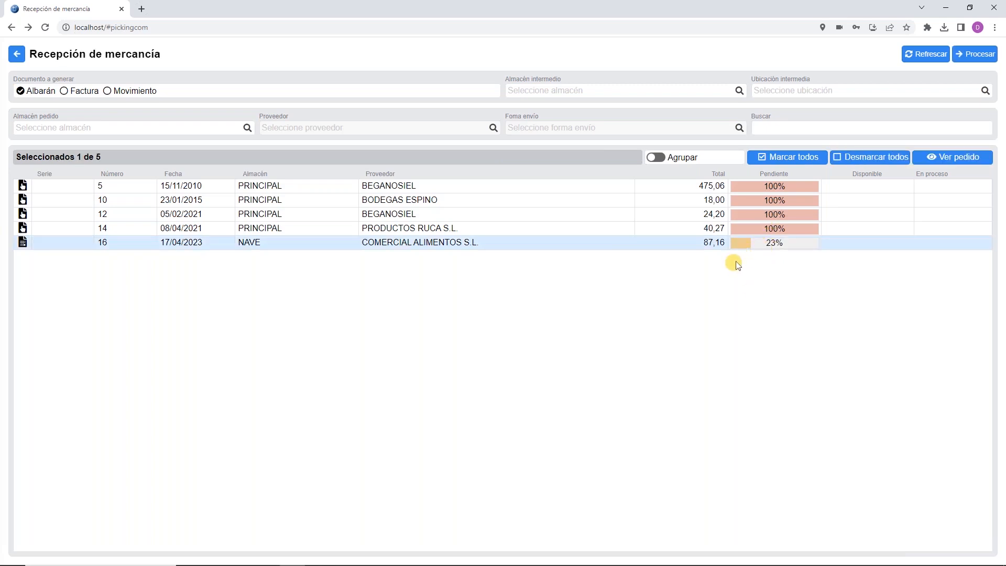
Step: In SQL Pyme, reload purchase order 16 and check stock for lines 100013, 100009 and 000002
mouse_move(441, 563)
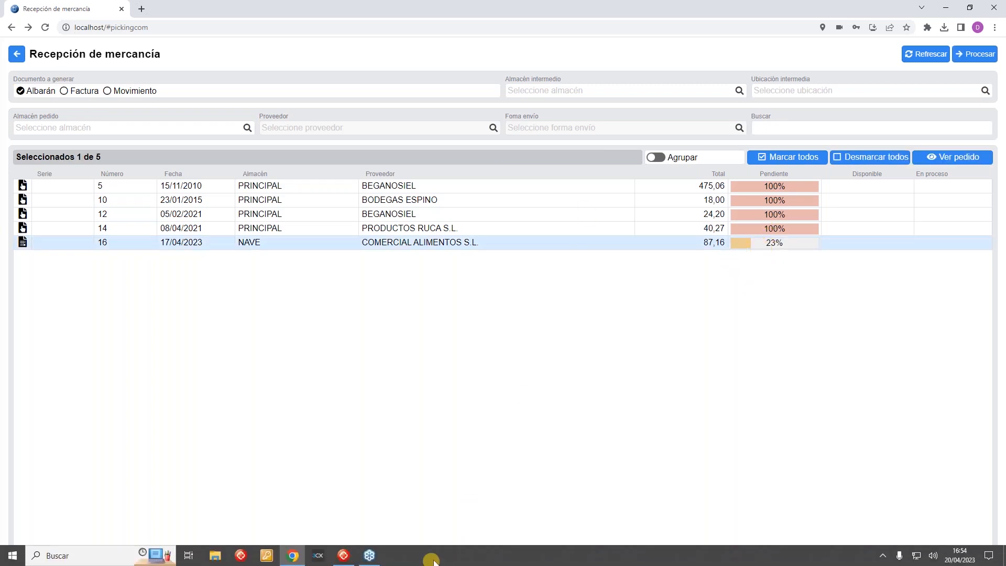
click(343, 555)
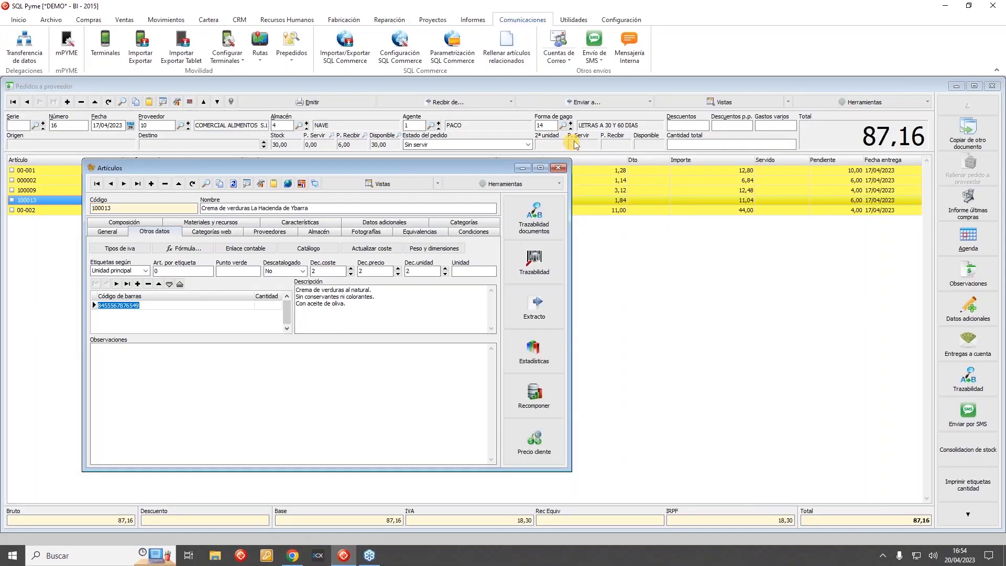
click(558, 167)
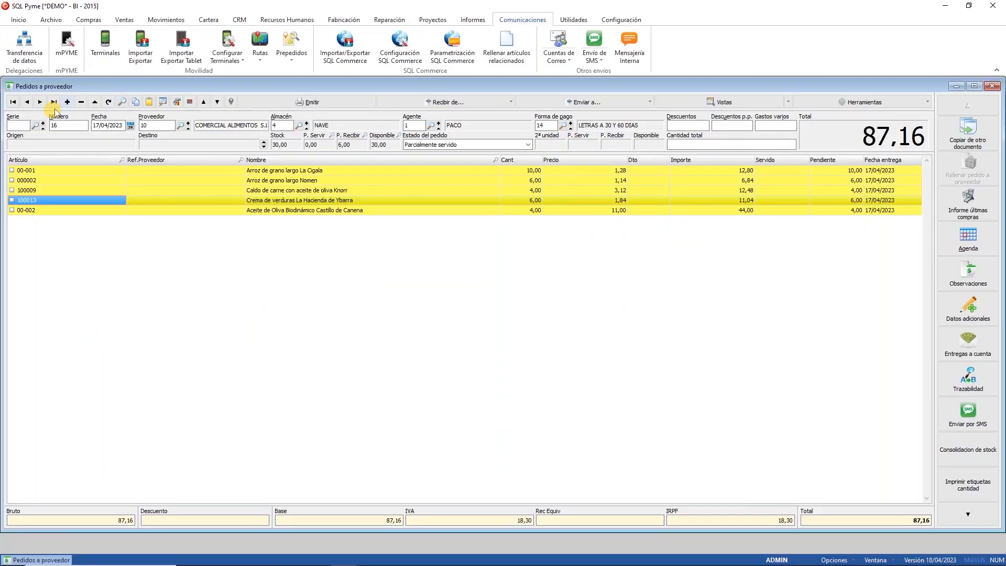
click(108, 102)
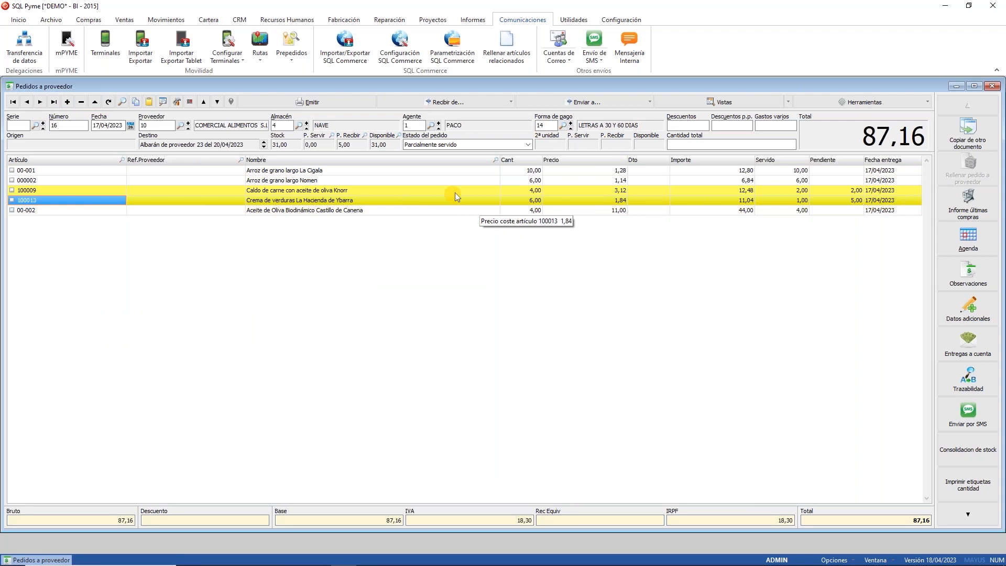
click(416, 191)
click(413, 198)
click(412, 191)
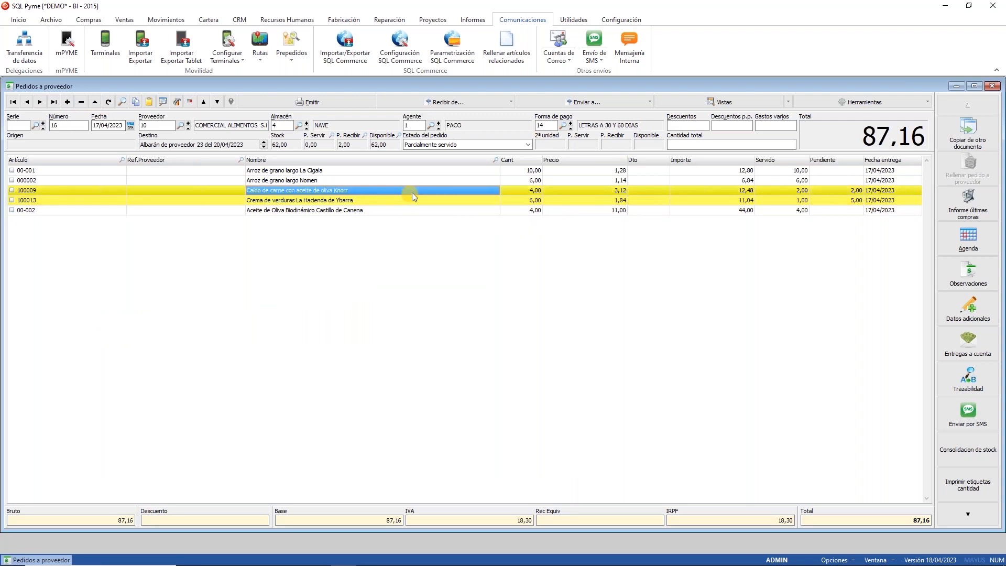
click(290, 180)
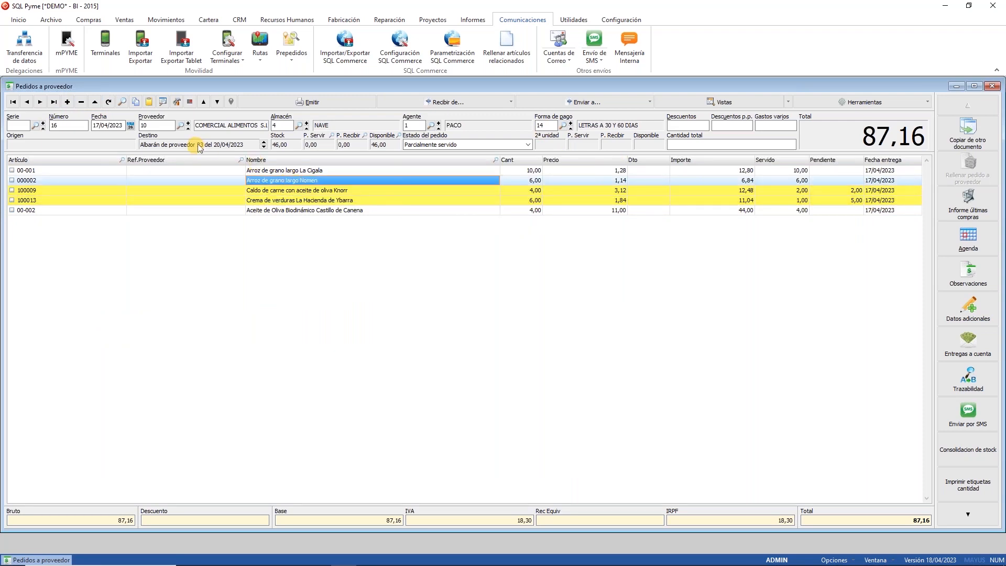
Step: Open linked delivery note 23, review line 00-001's location, then delete the delivery note
double_click(199, 145)
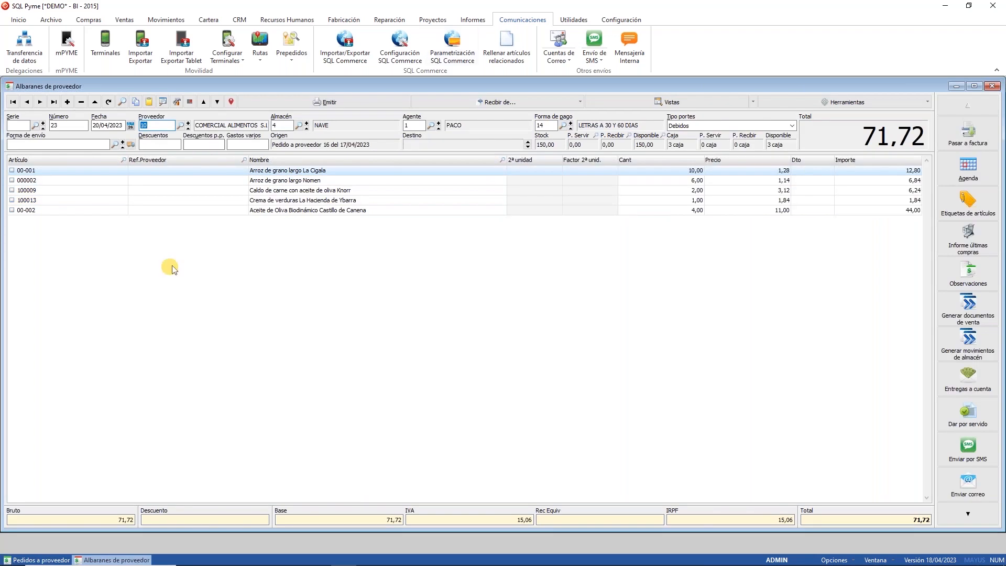
double_click(691, 171)
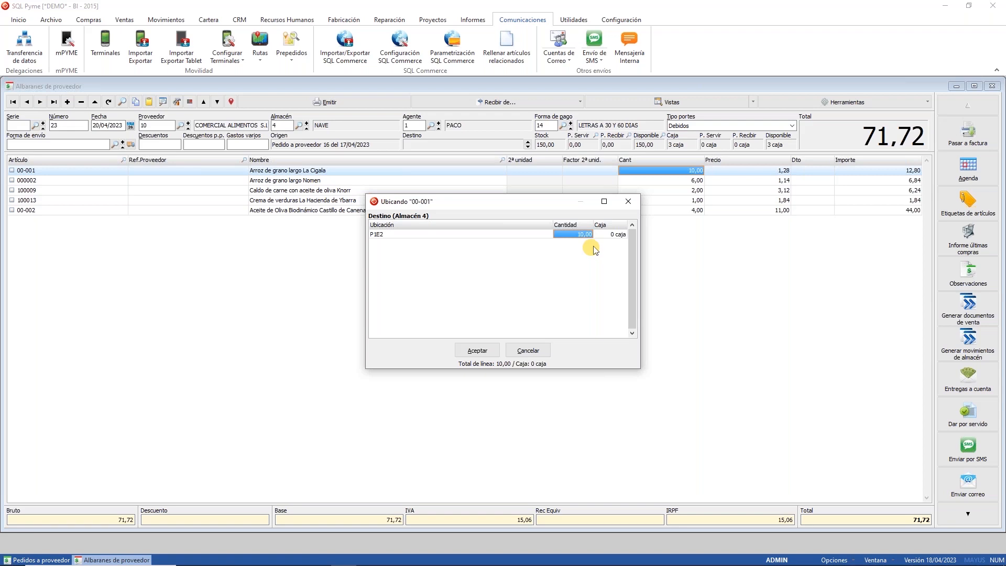
click(522, 352)
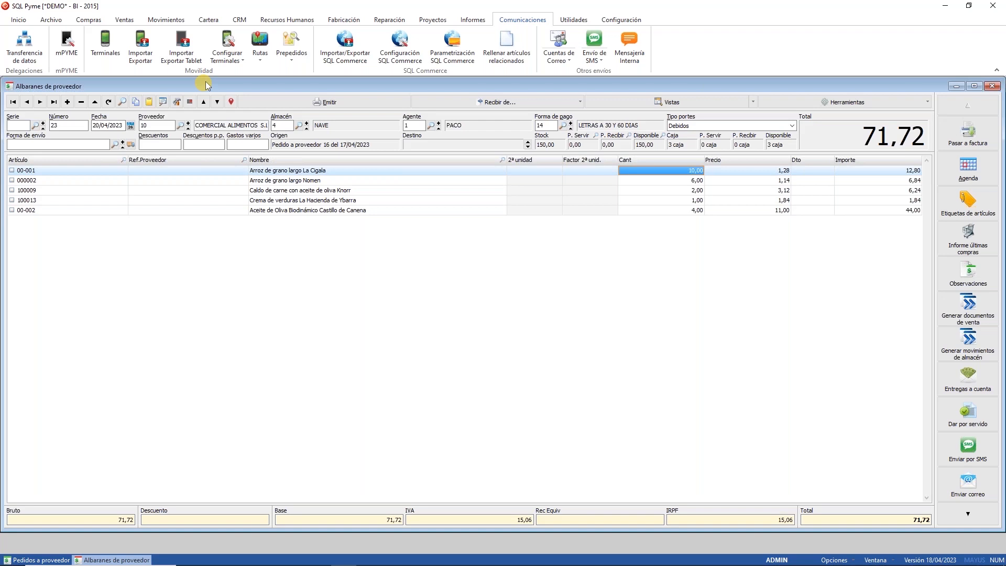
click(81, 101)
key(Return)
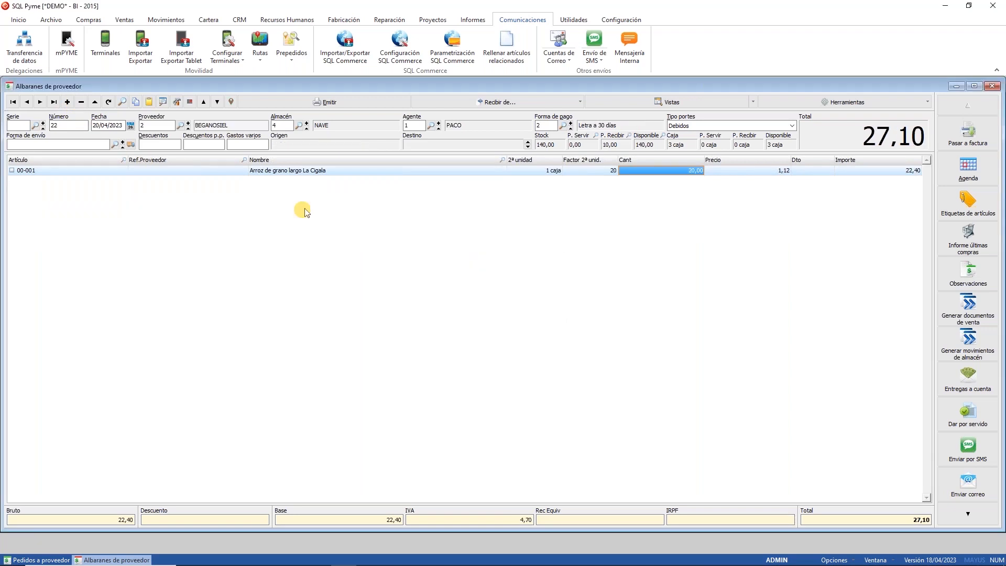
click(992, 86)
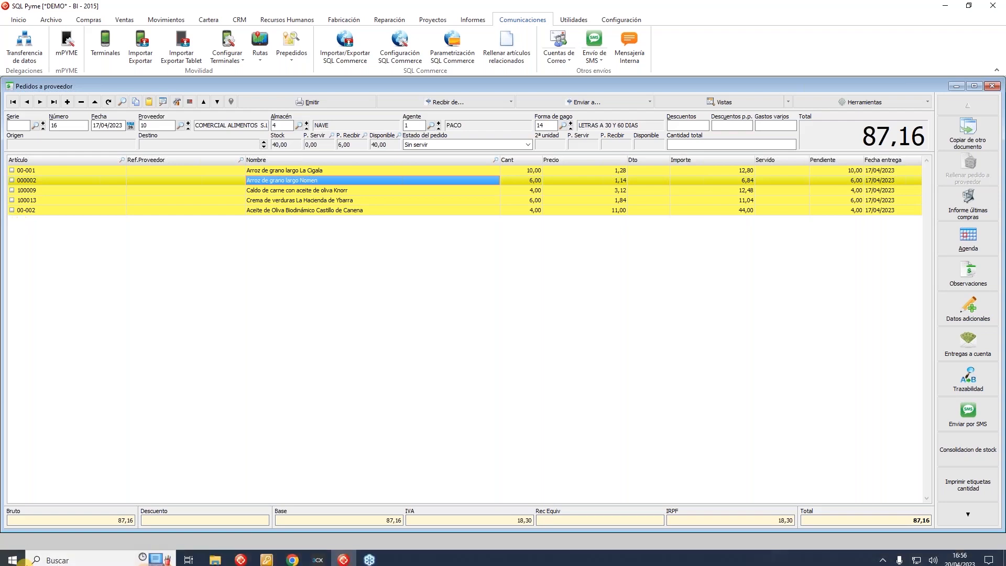
Step: Switch reception to stock movement with intermediate warehouse 4 - NAVE and location REC
click(293, 556)
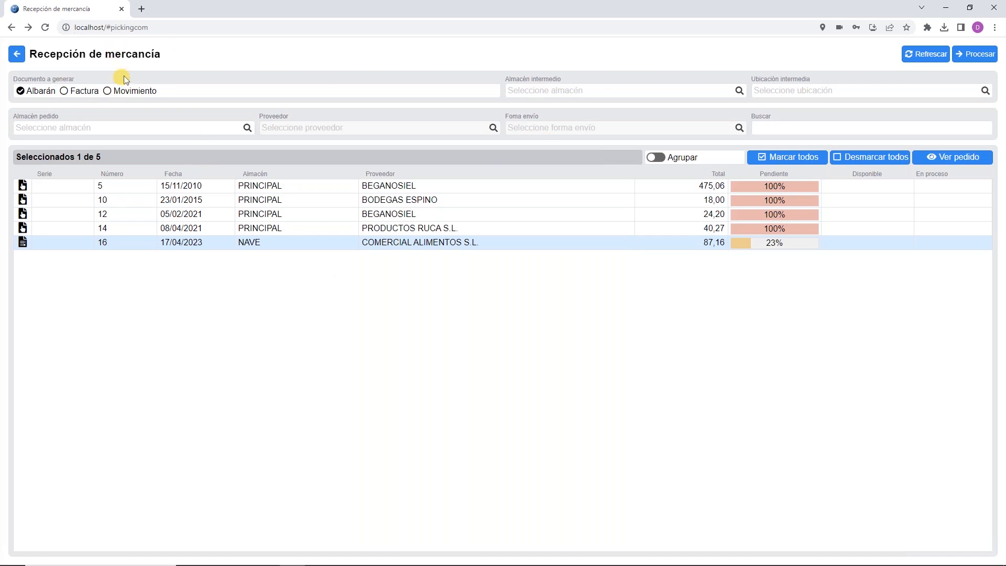
click(127, 92)
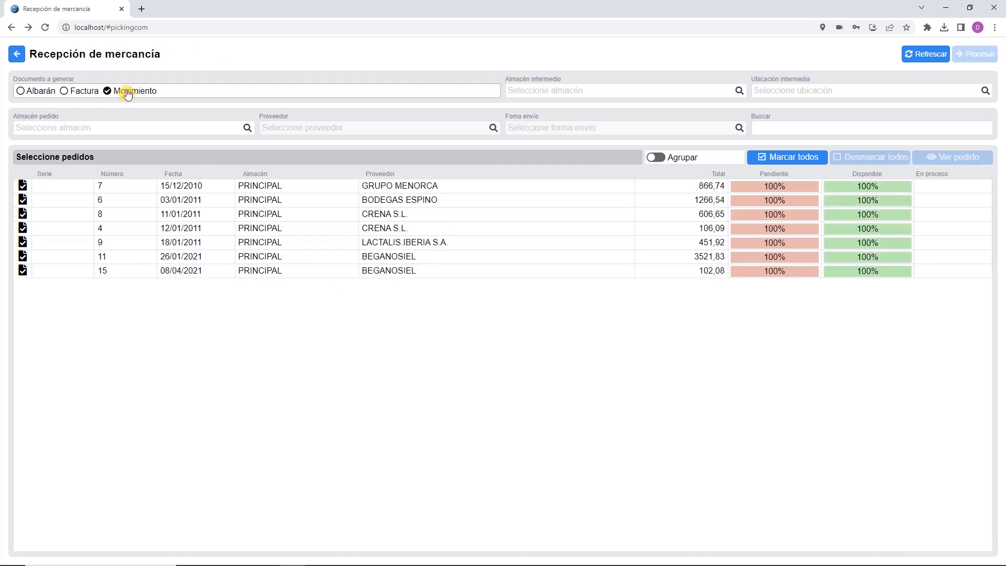
click(739, 91)
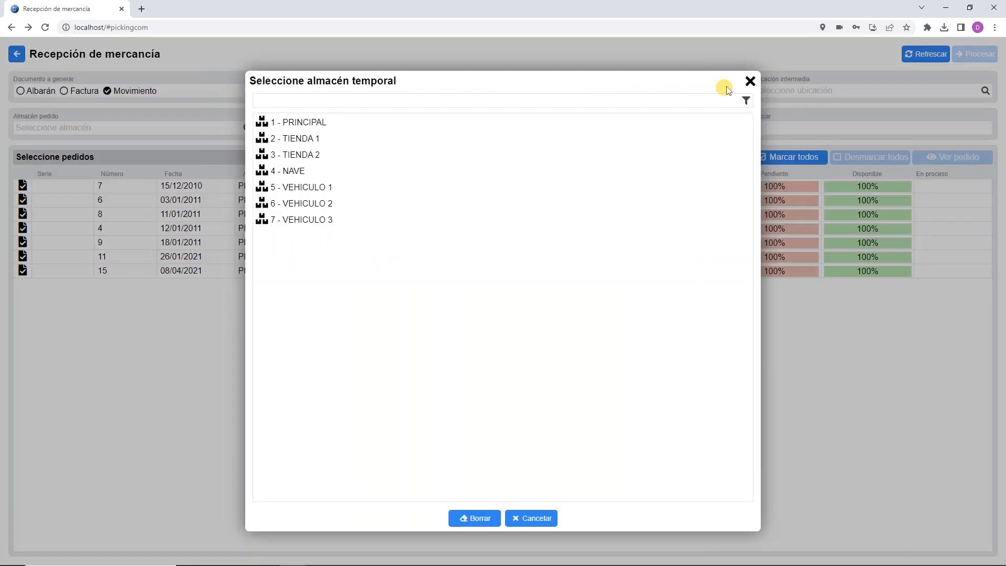
click(293, 173)
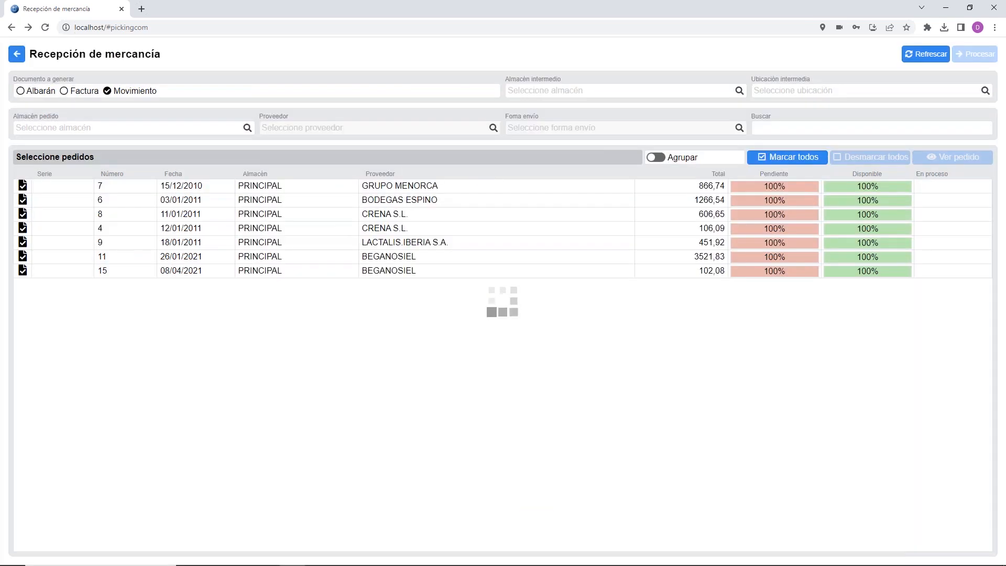
click(983, 90)
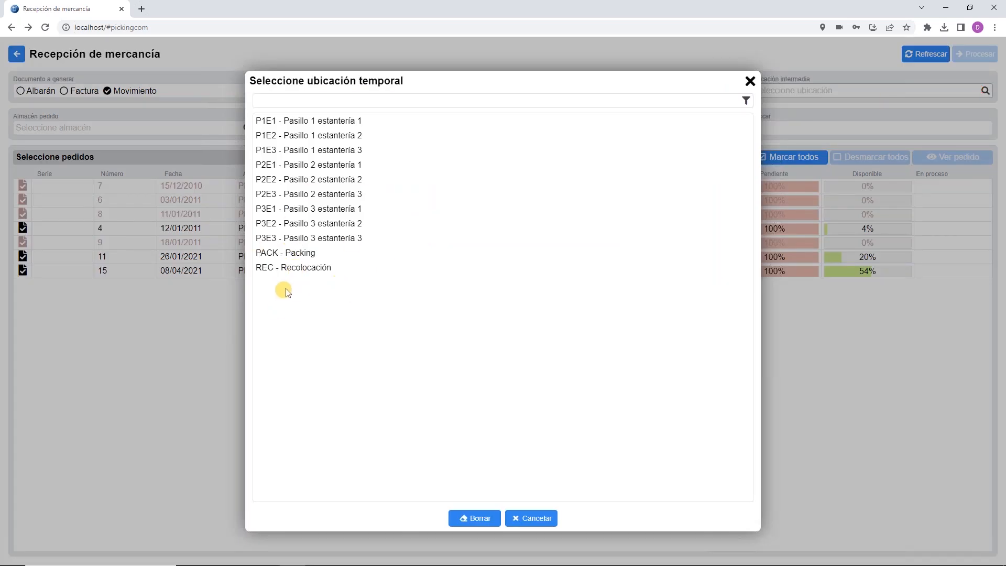
click(304, 268)
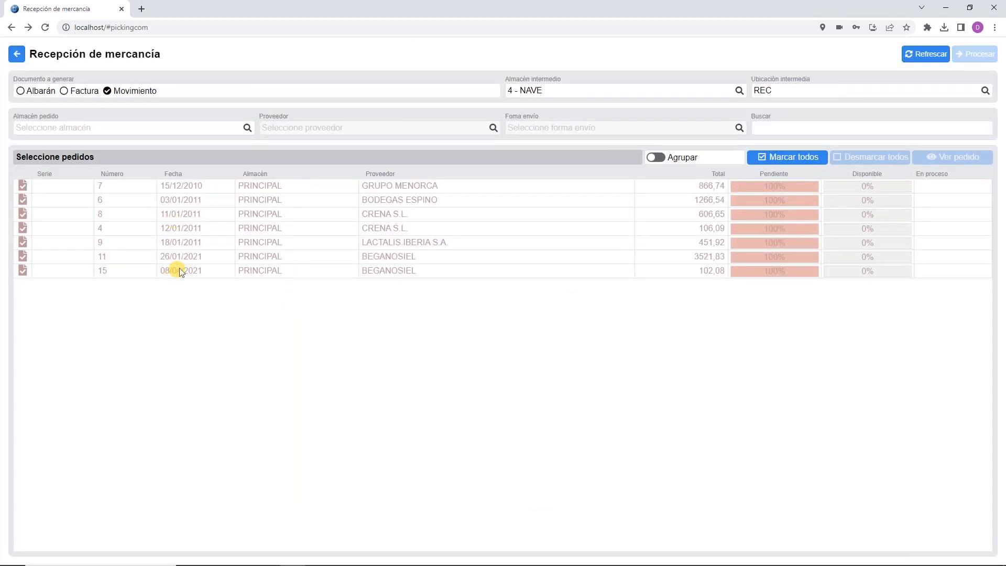
Step: Reopen goods reception in Albarán mode, set 4 - NAVE and REC, and select order 16
click(10, 60)
click(175, 102)
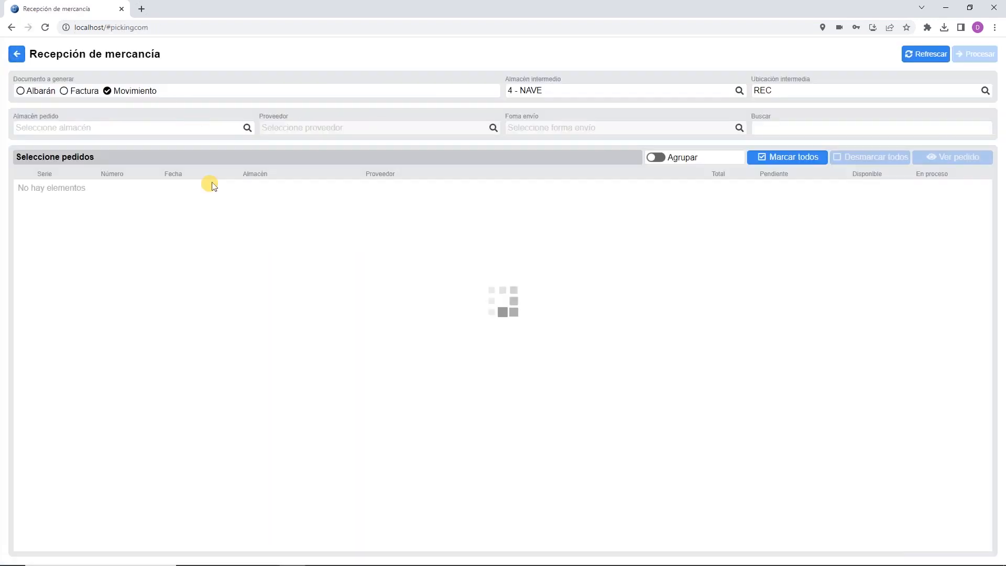
click(37, 92)
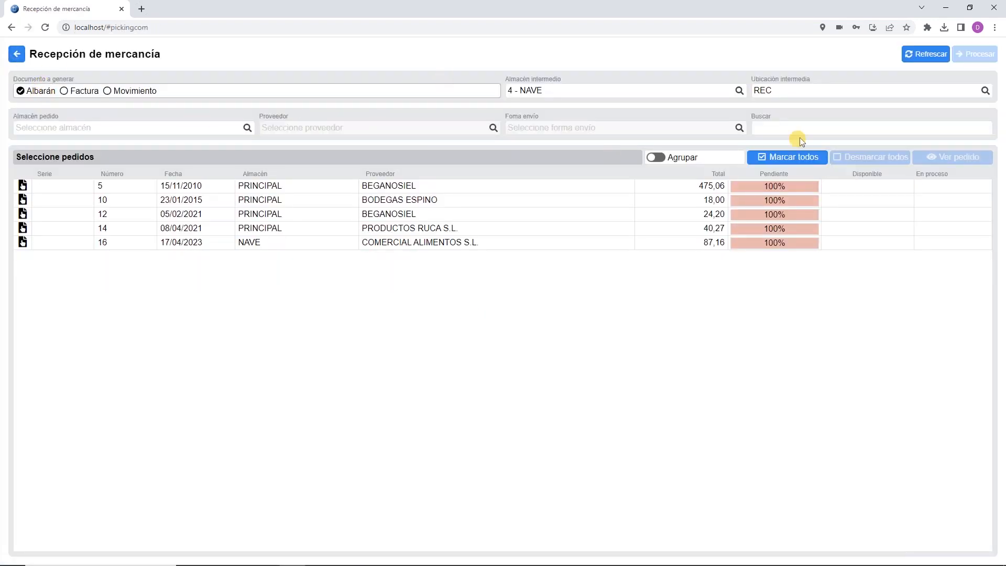
click(738, 93)
click(479, 517)
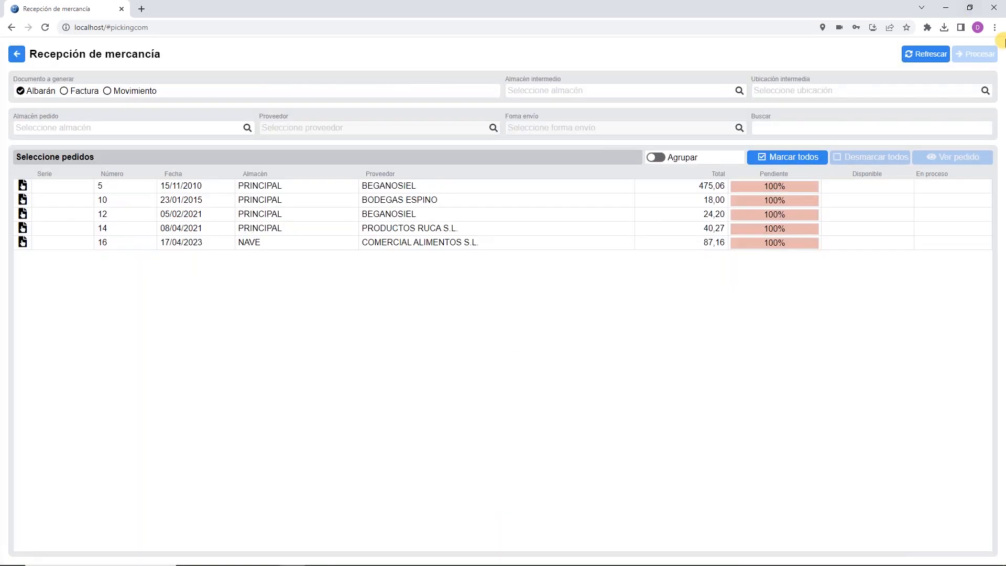
click(361, 244)
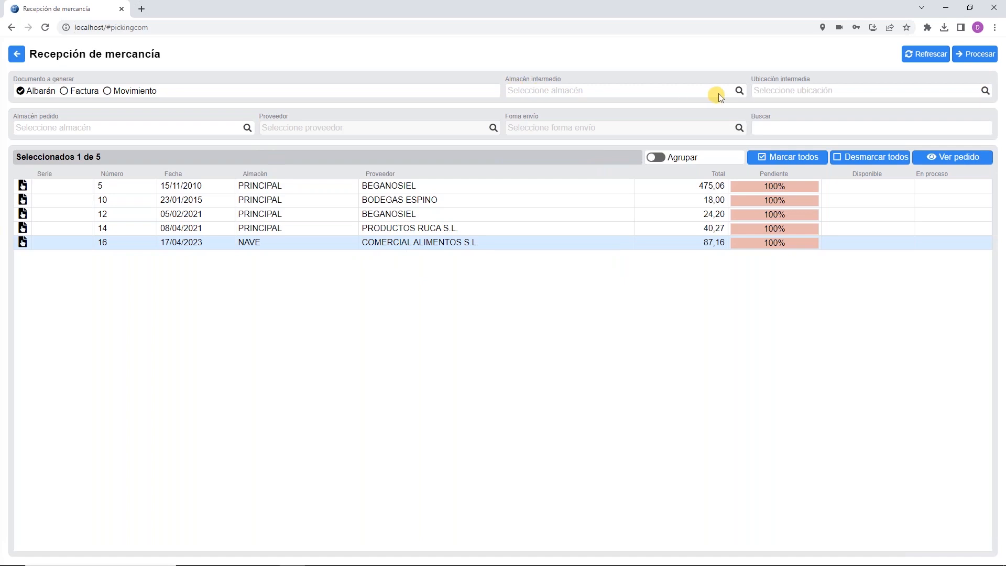
click(740, 93)
double_click(292, 169)
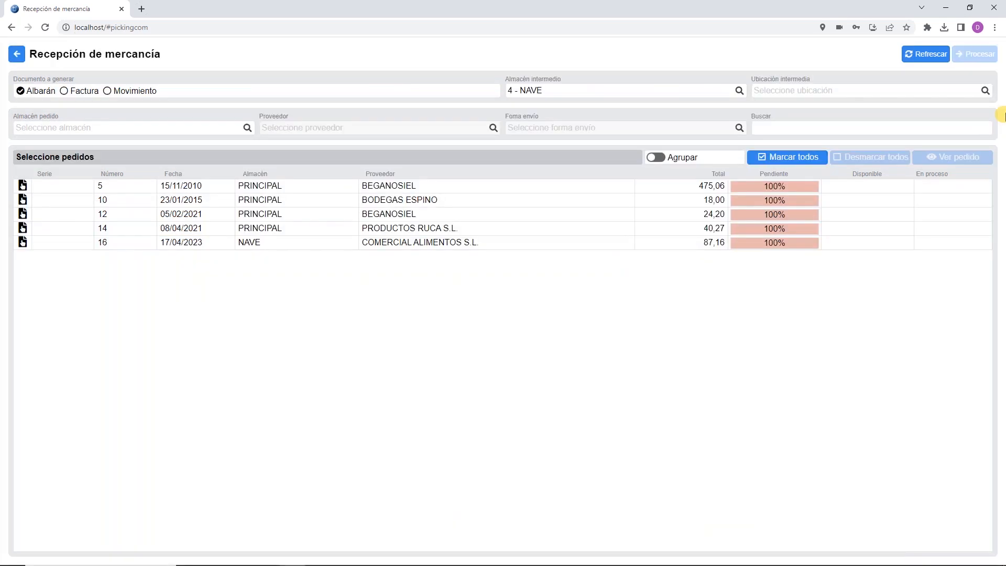
click(985, 91)
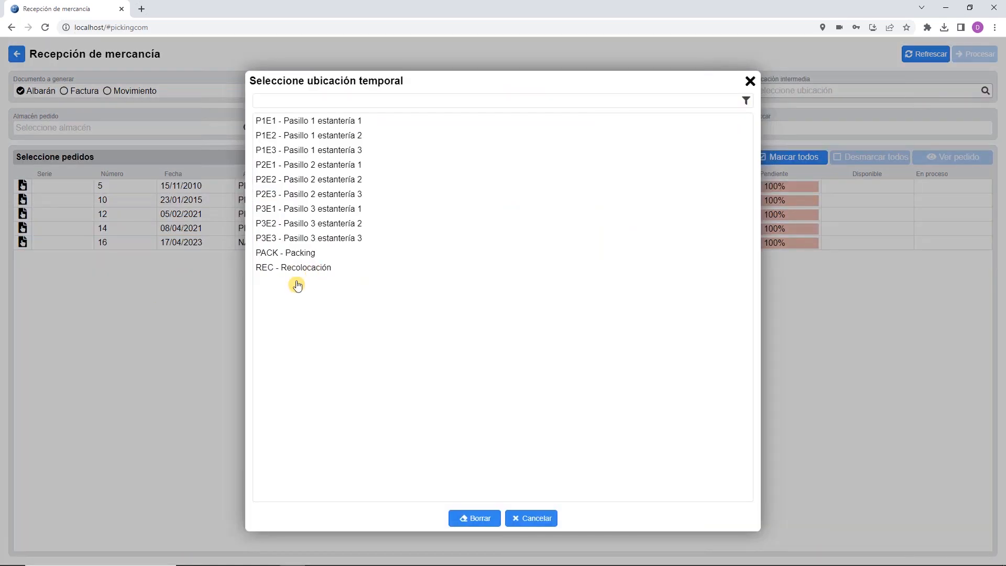
double_click(321, 268)
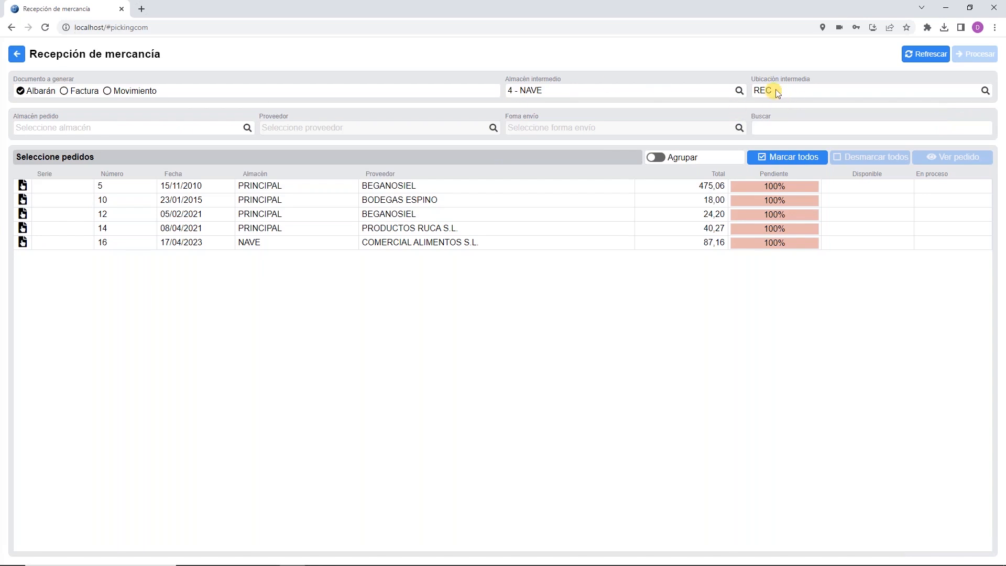
click(418, 244)
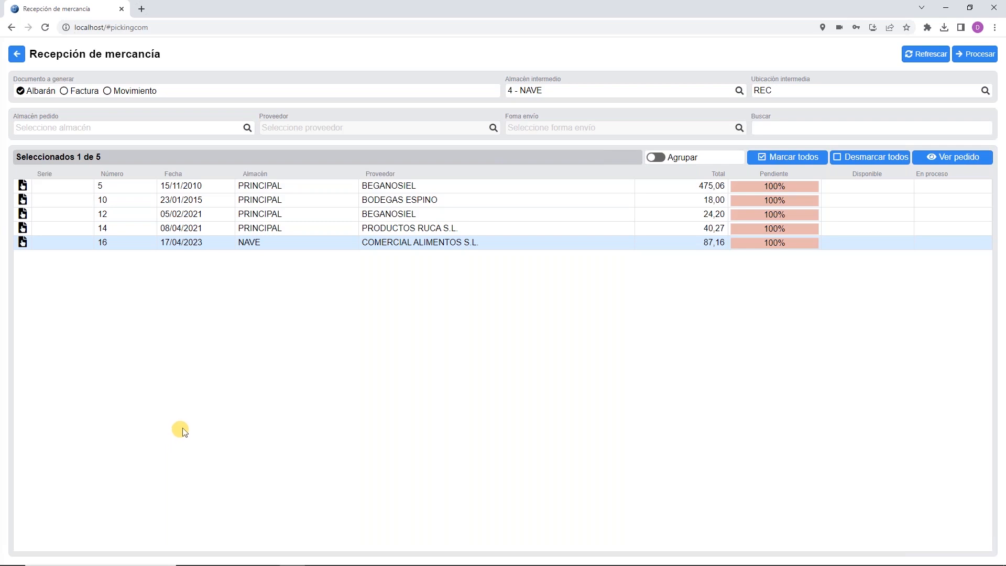
Step: Keep 4 - NAVE as the intermediate warehouse and process order 16 into goods placement
click(738, 92)
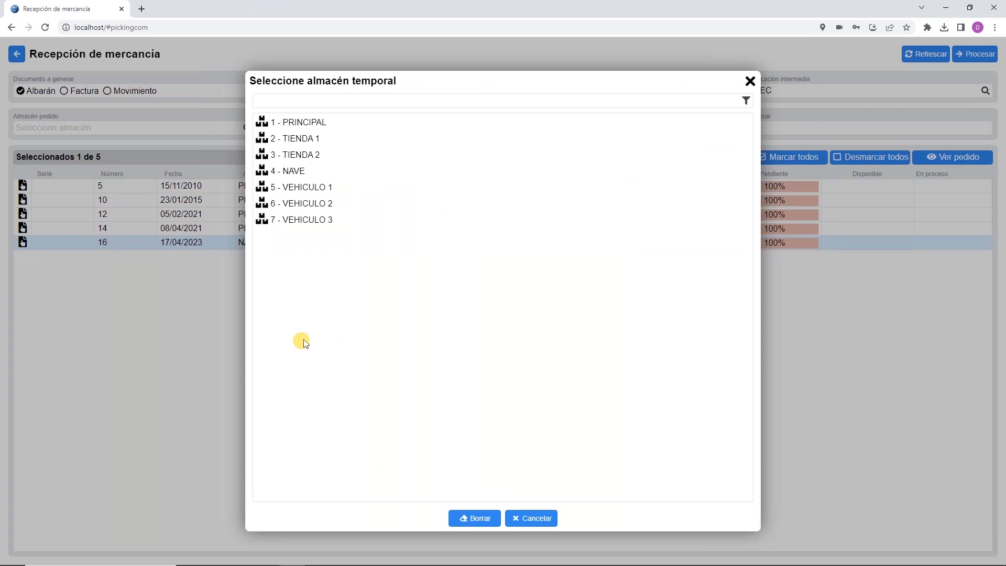
click(540, 518)
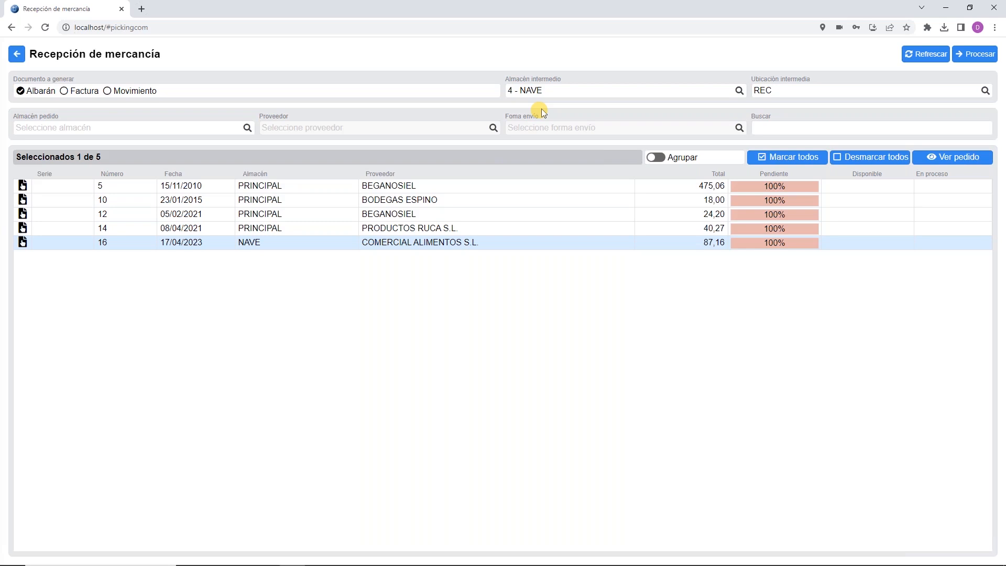
click(976, 54)
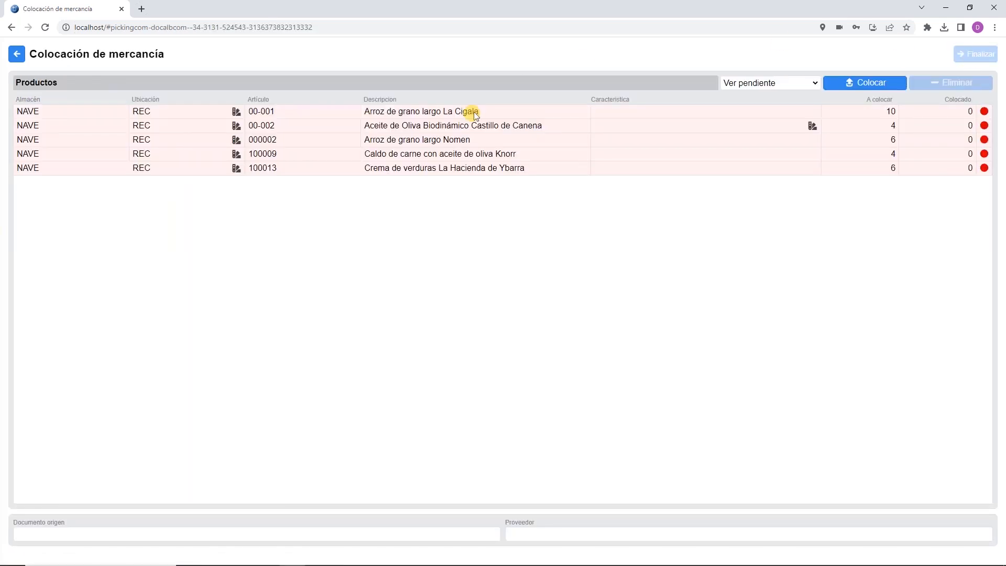
Step: Place 10 of 00-001 and 4 of 00-002, and assign the olive oil lot T8787
click(913, 113)
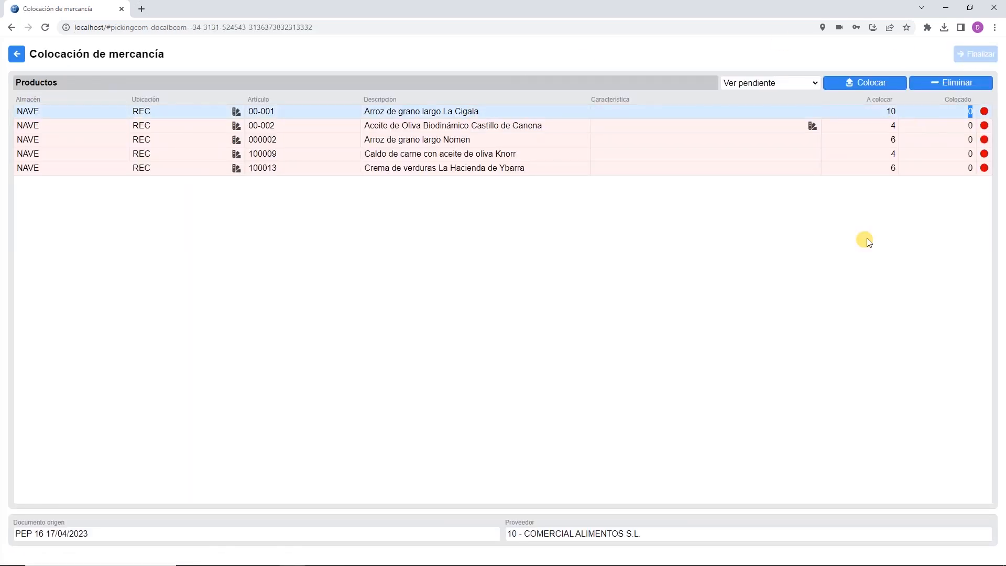
text(10)
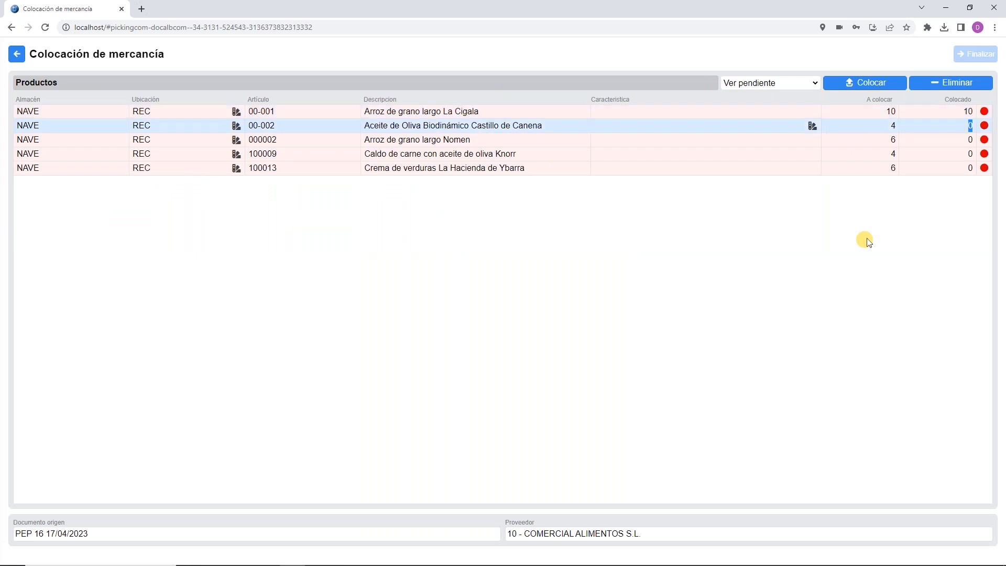
key(Return)
text(4)
key(Return)
click(387, 302)
text(T8787)
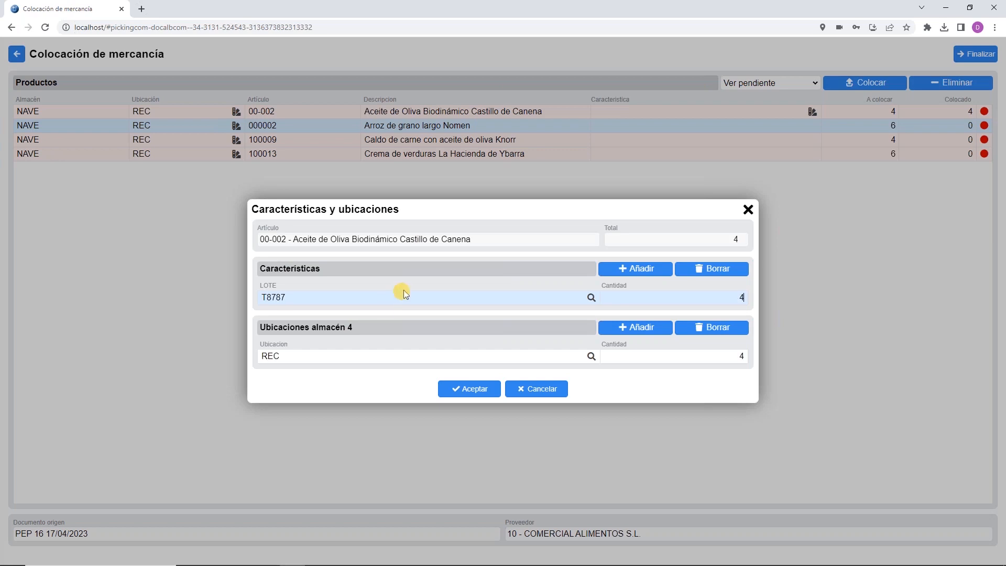
click(467, 388)
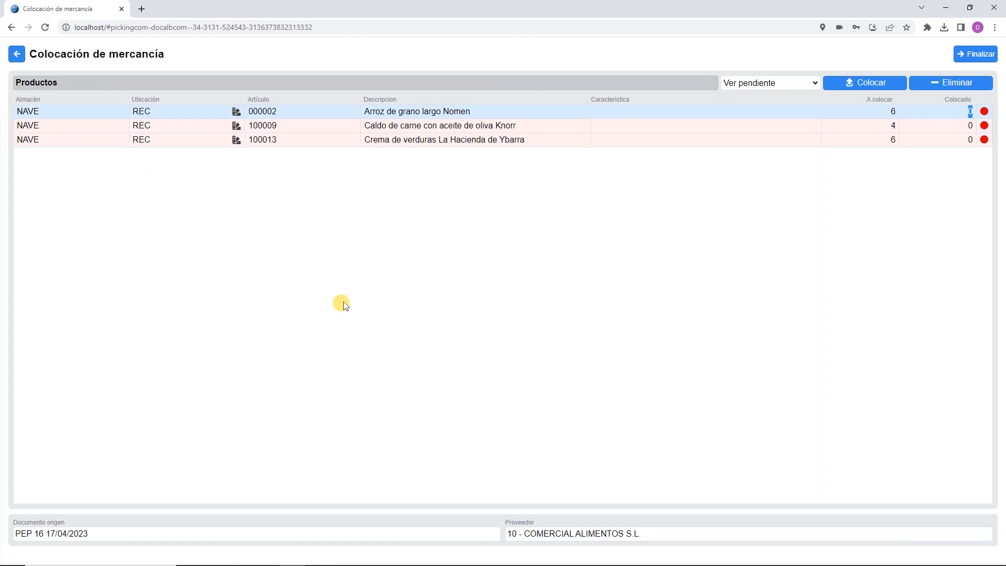
Step: Show all products, place the remaining 6, 4 and 6 units, and finish to create the delivery note
click(770, 83)
click(768, 94)
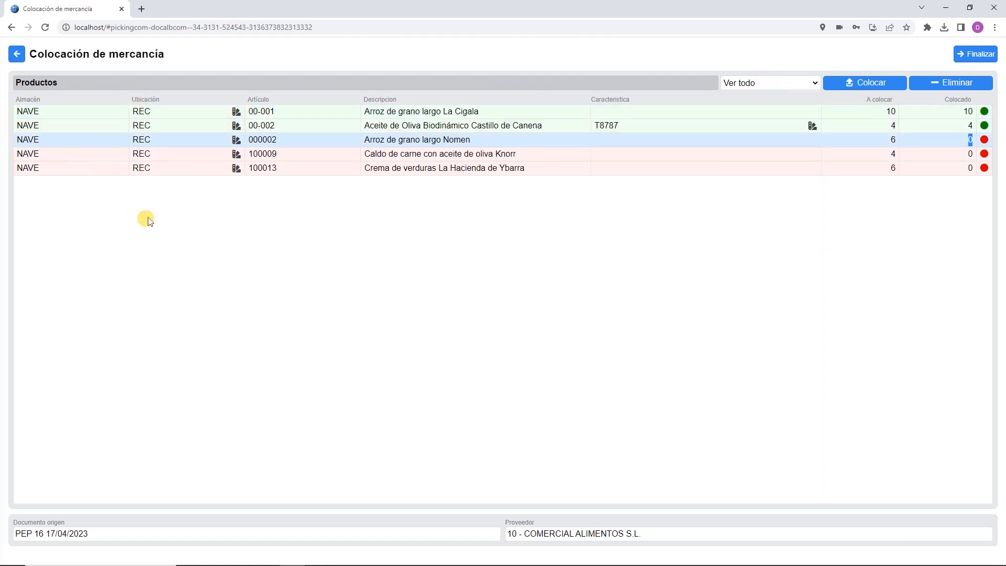
text(6)
key(Return)
text(4)
key(Return)
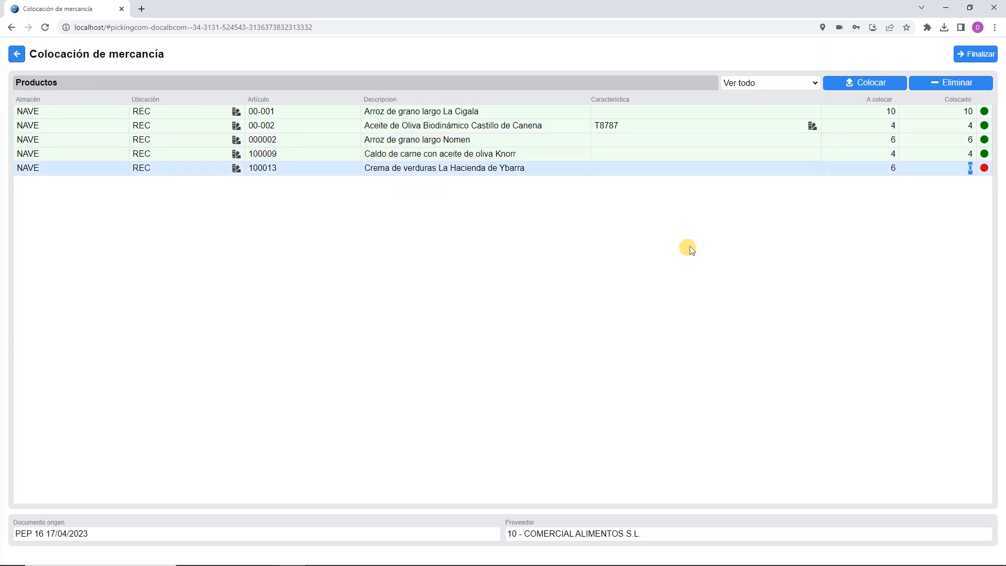
text(6)
key(Return)
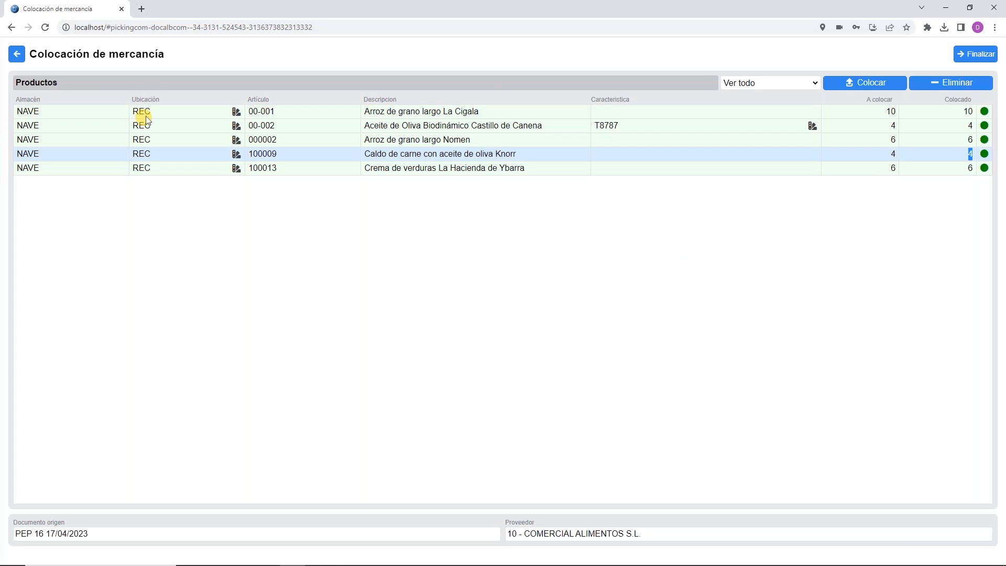
click(981, 55)
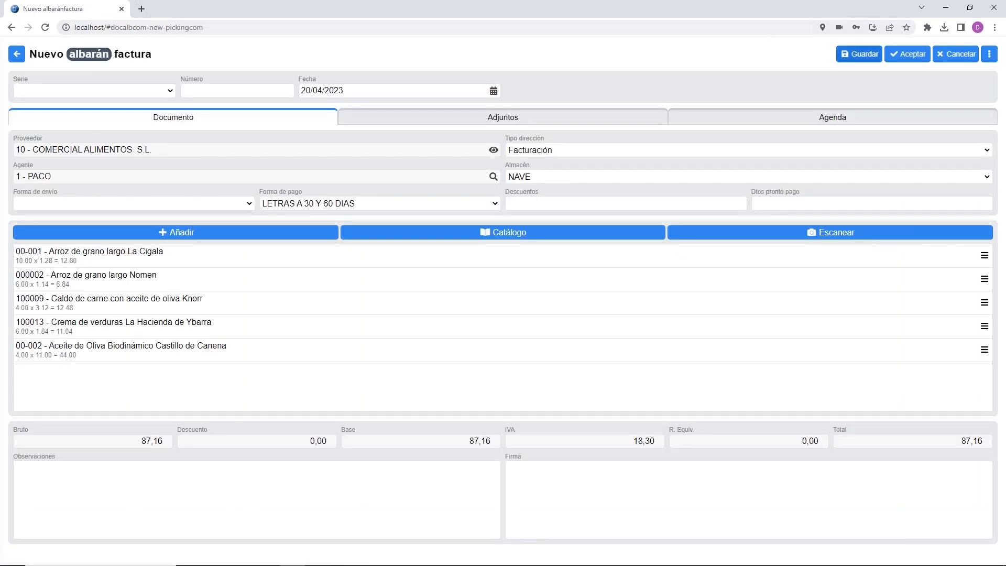
Step: Save the new delivery note and refresh order 16 in SQL Pyme to check its status
click(909, 56)
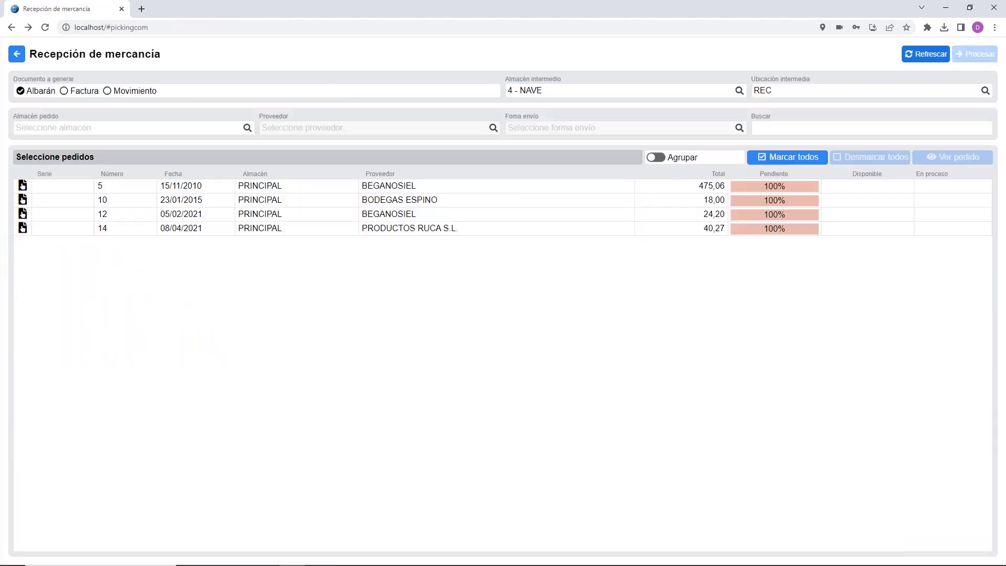
mouse_move(293, 561)
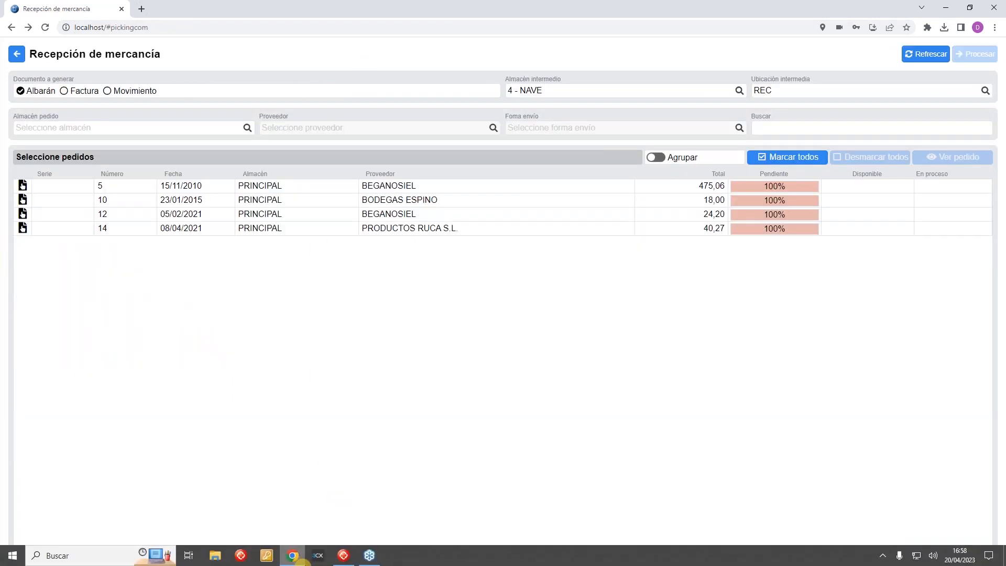
click(343, 555)
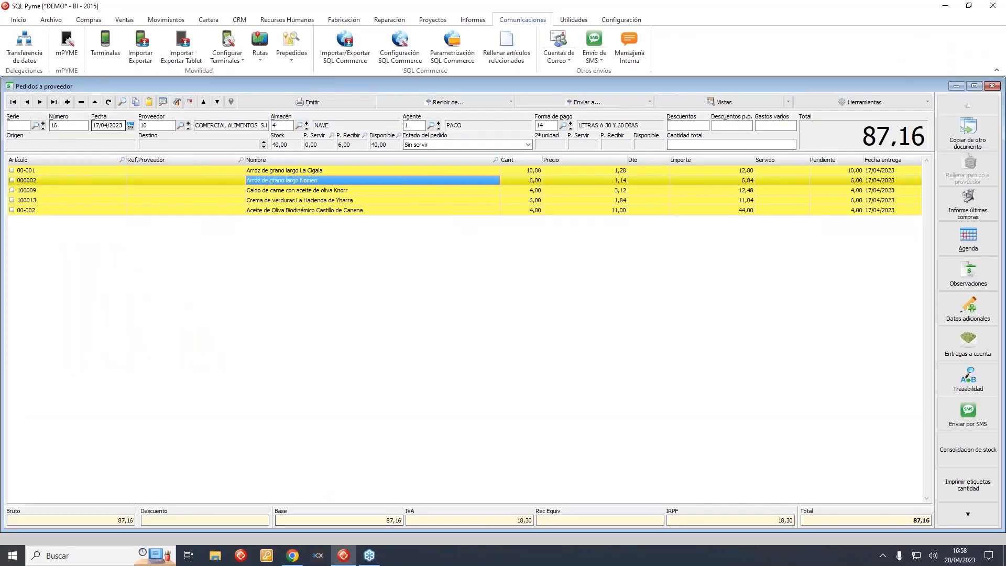
click(108, 101)
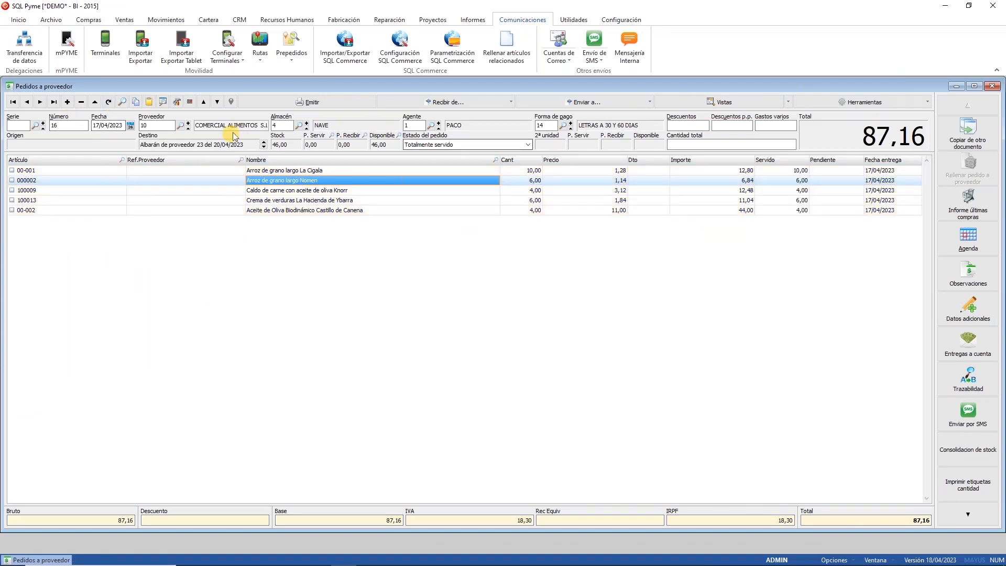
Step: Open linked delivery note 23, review line 00-001's location breakdown, and return to the browser
double_click(208, 147)
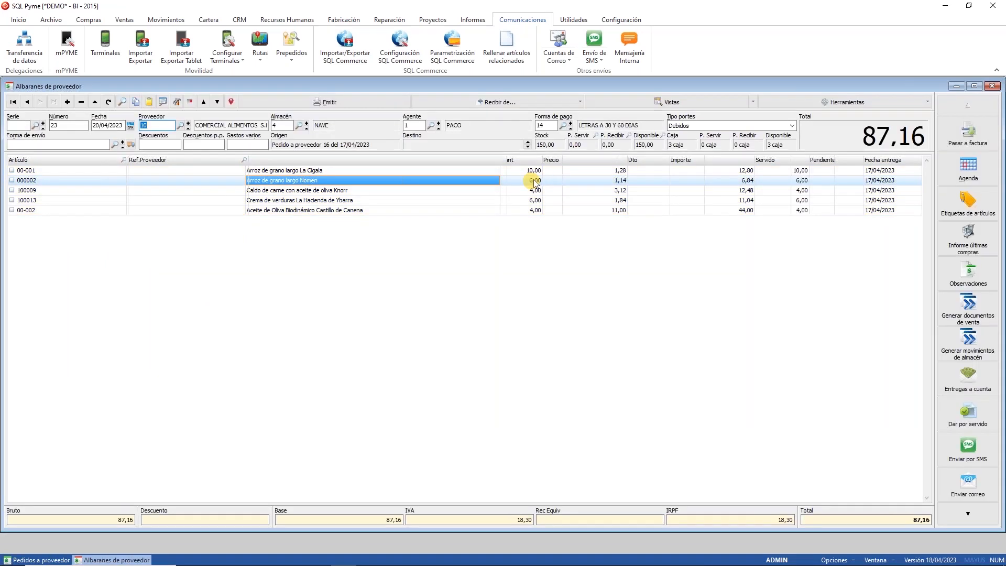
double_click(686, 169)
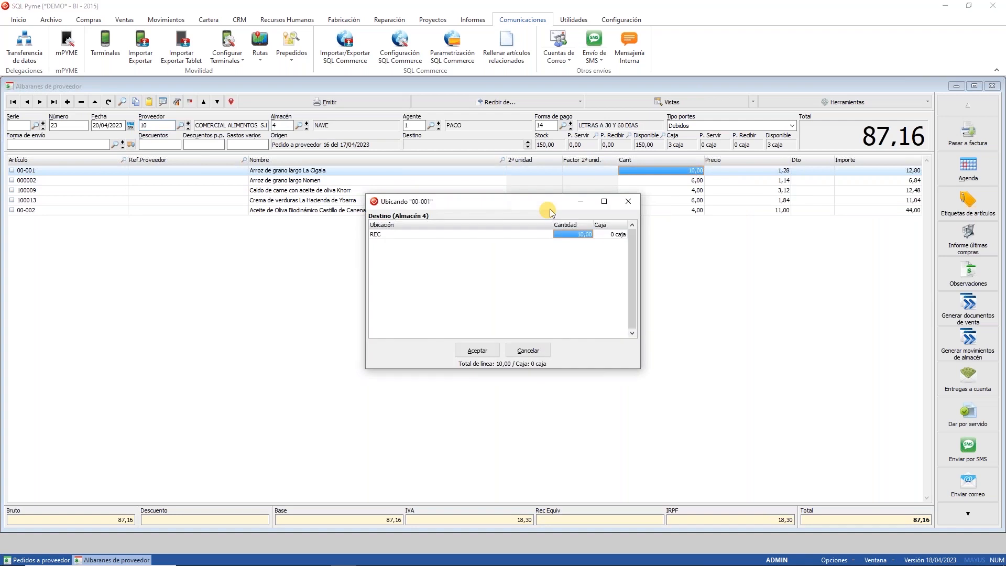
click(528, 351)
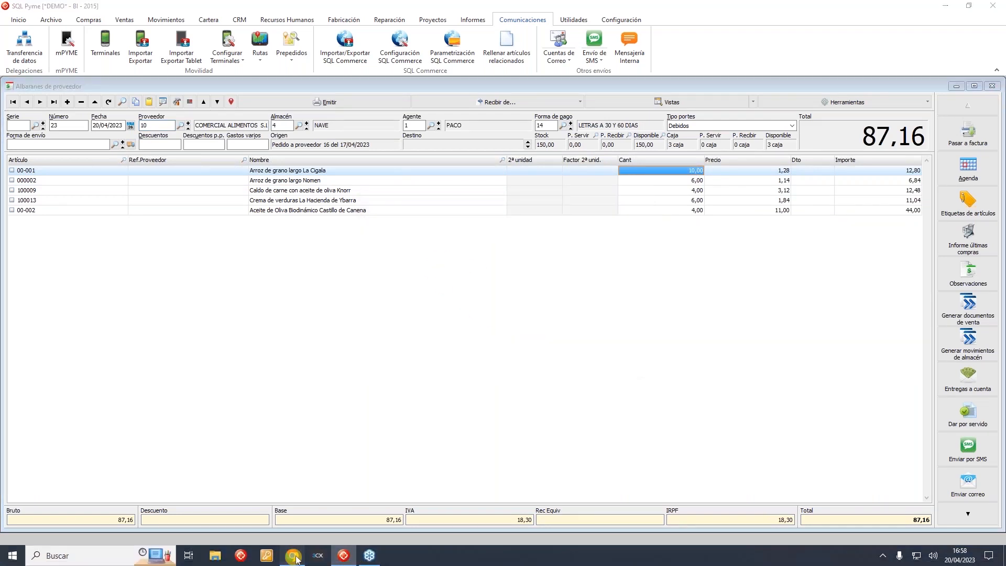
click(295, 558)
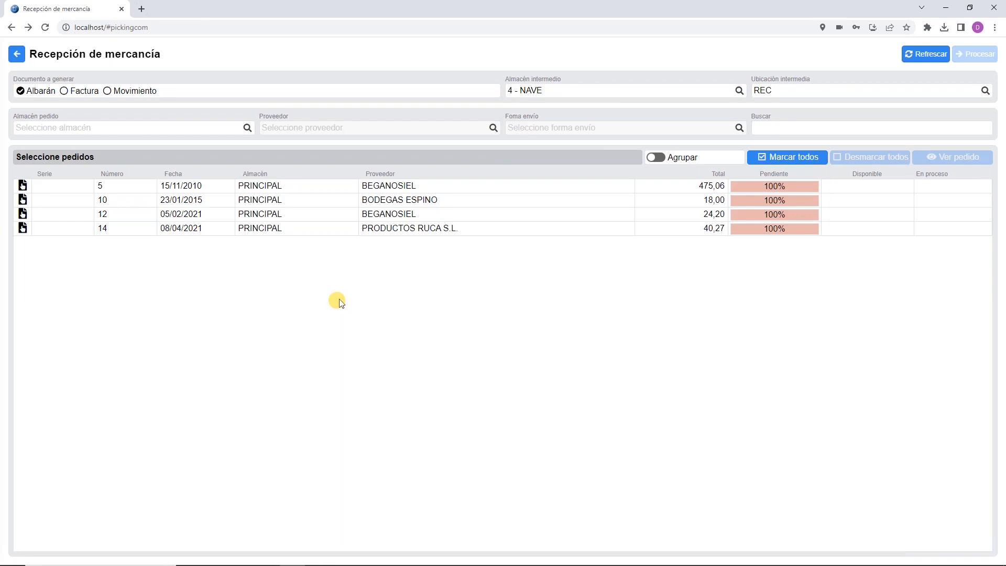
Step: Choose Movimiento as the document to generate and process order 16 into goods placement
click(125, 89)
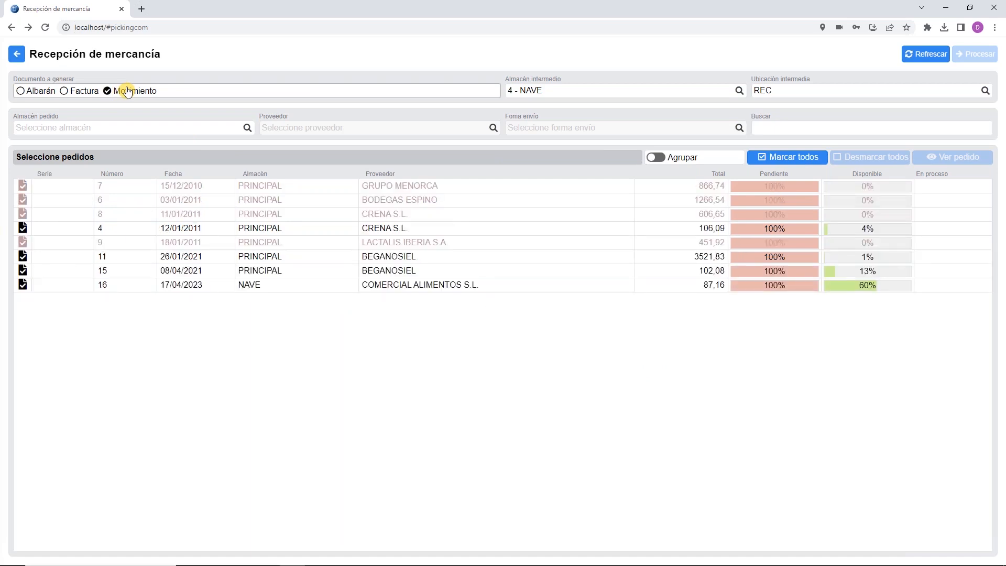
click(432, 287)
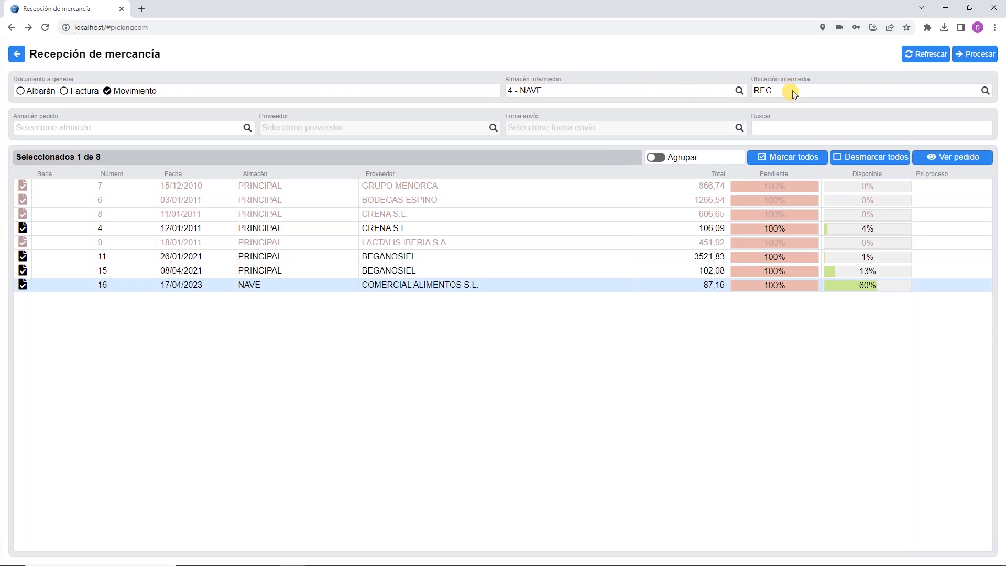
click(977, 54)
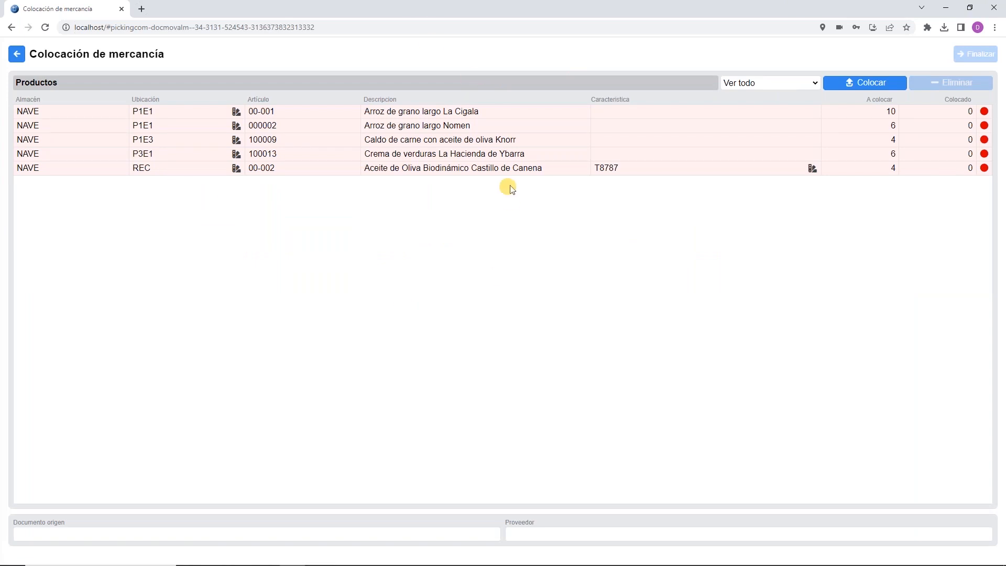
Step: Review the placement details for Nomen rice 000002
click(150, 112)
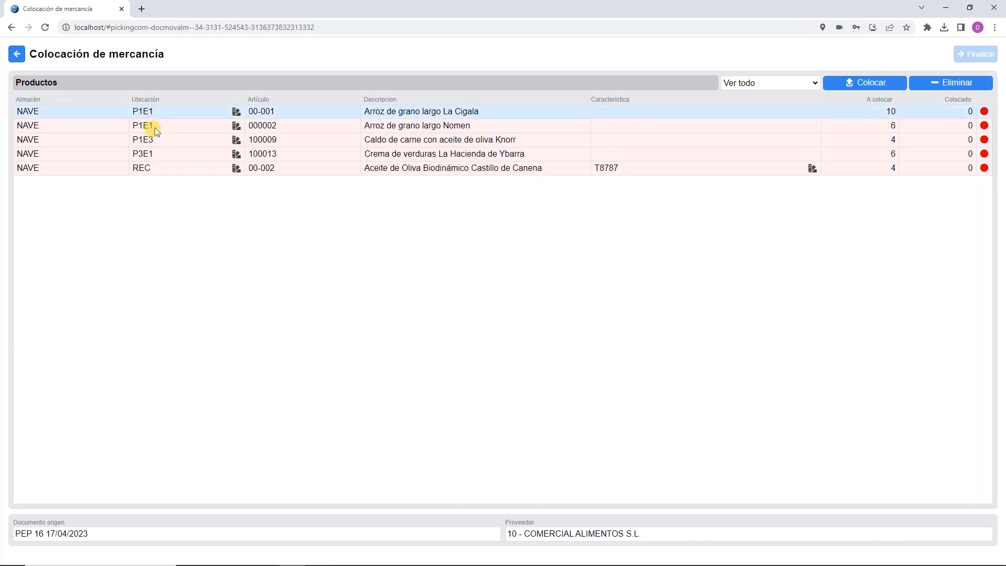
click(150, 126)
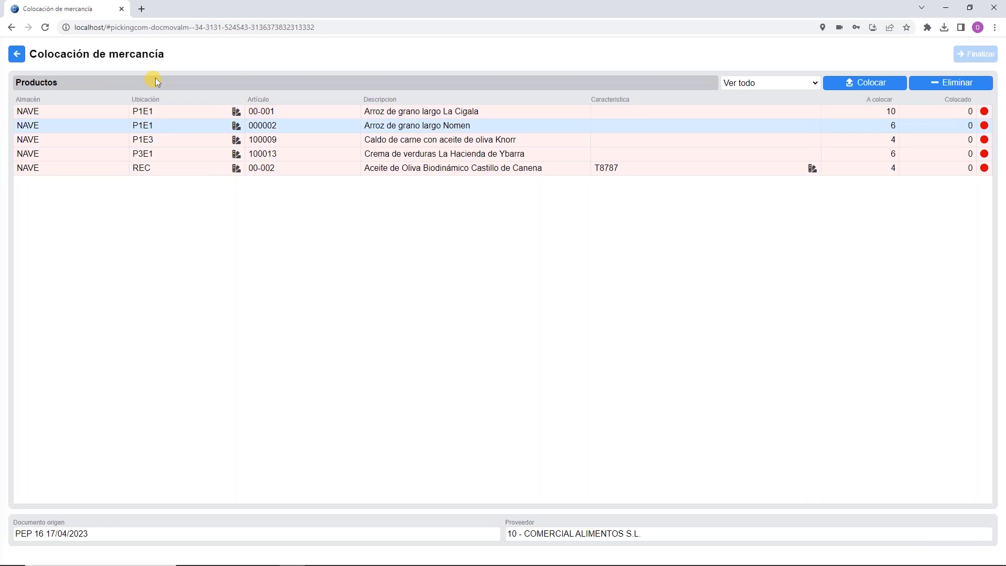
click(853, 85)
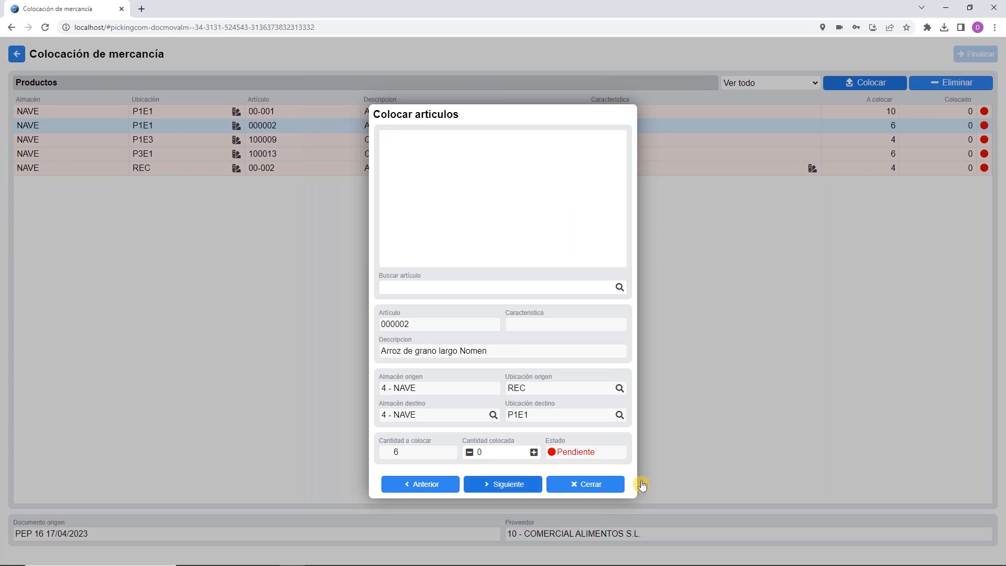
click(599, 484)
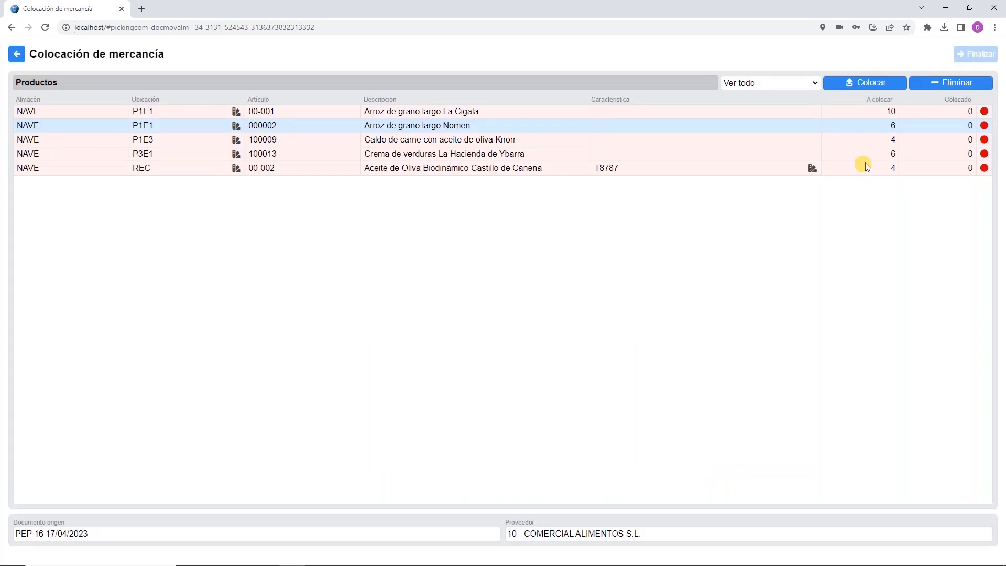
Step: Place 10 of 00-001 and 6 of the Nomen rice, then finish and save Movimiento 1
click(935, 111)
text(10)
key(Return)
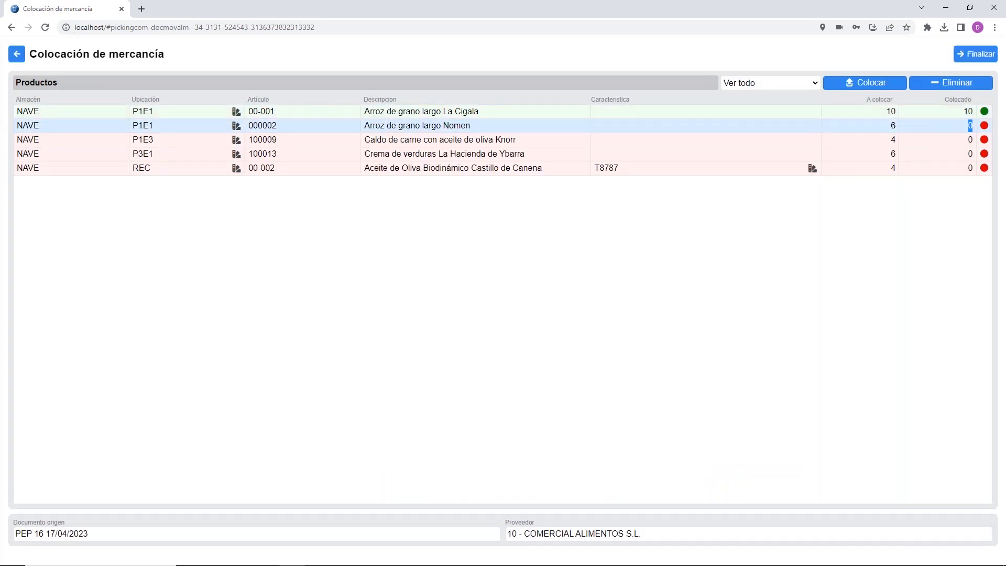
key(Return)
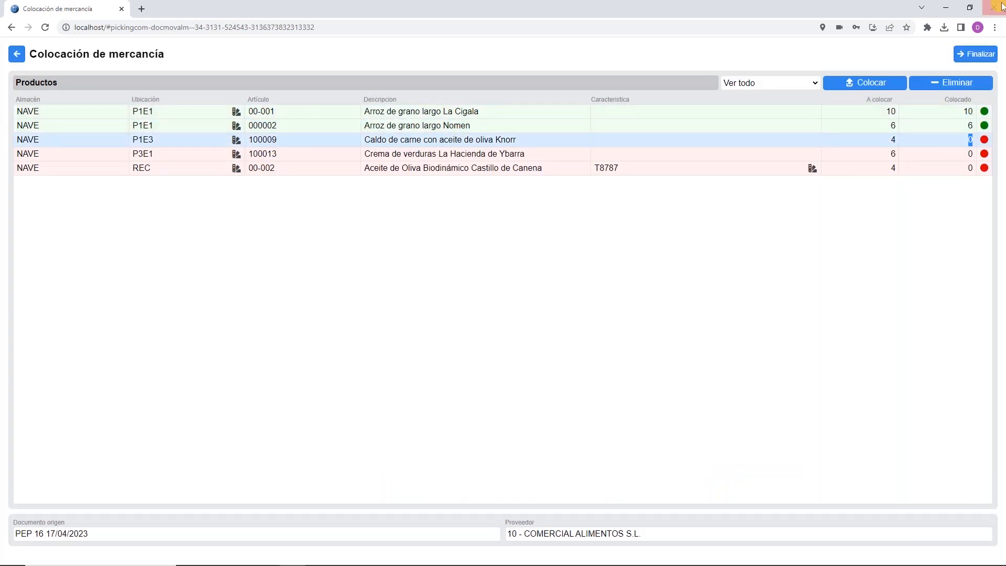
click(975, 54)
click(902, 54)
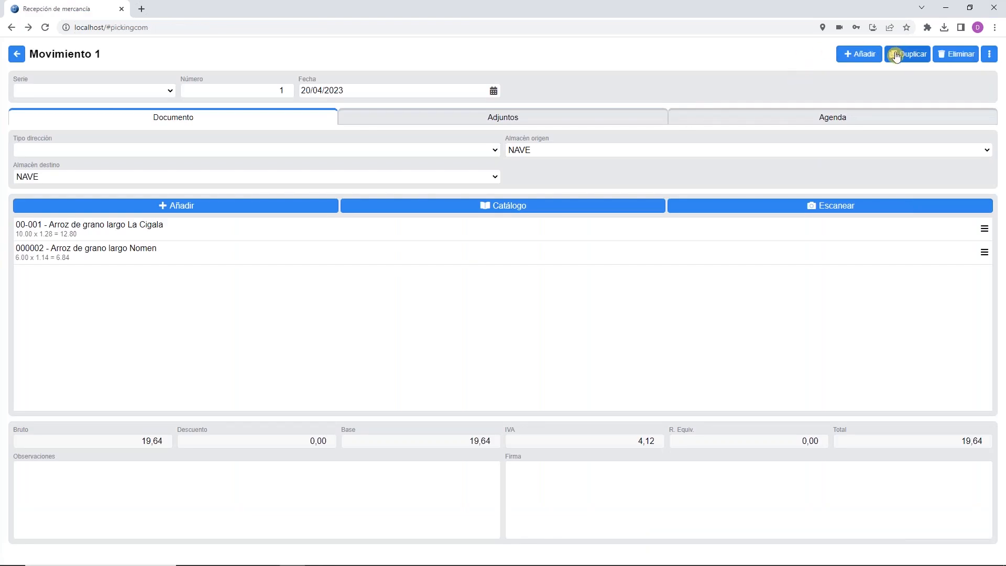
Step: In SQL Pyme, open warehouse movements and check line 00-001's P1E1 location assignment without saving
click(343, 555)
click(170, 19)
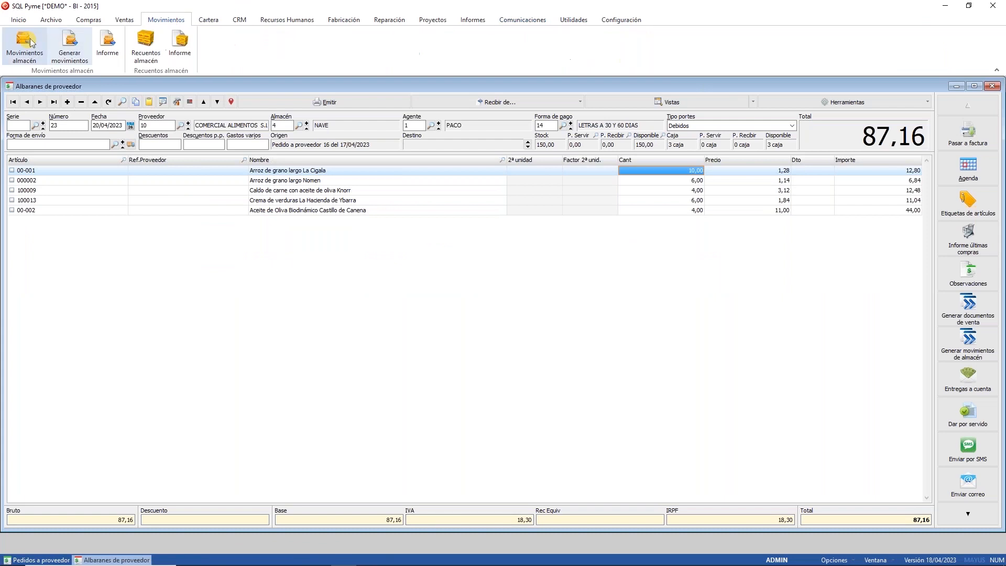
click(28, 43)
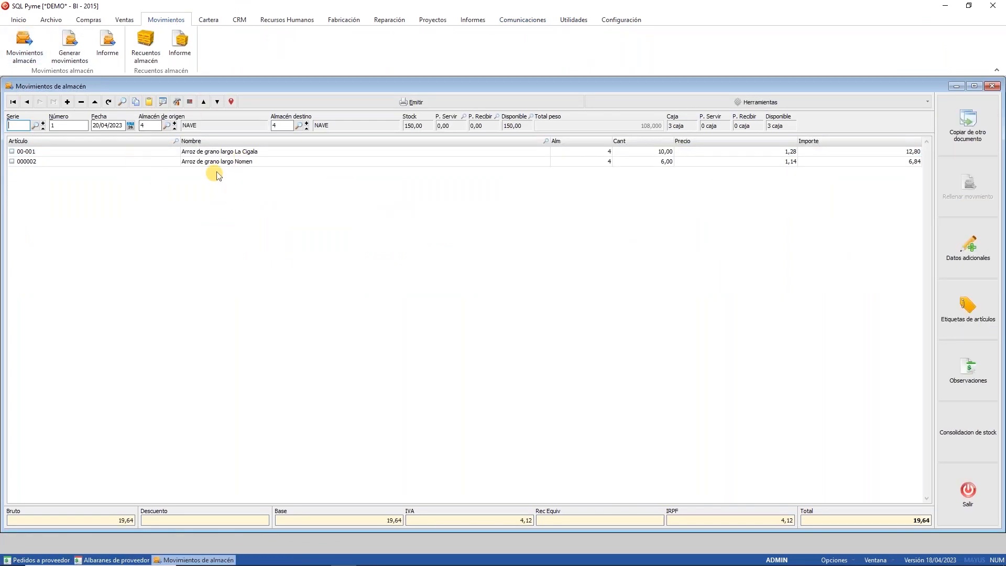
double_click(649, 151)
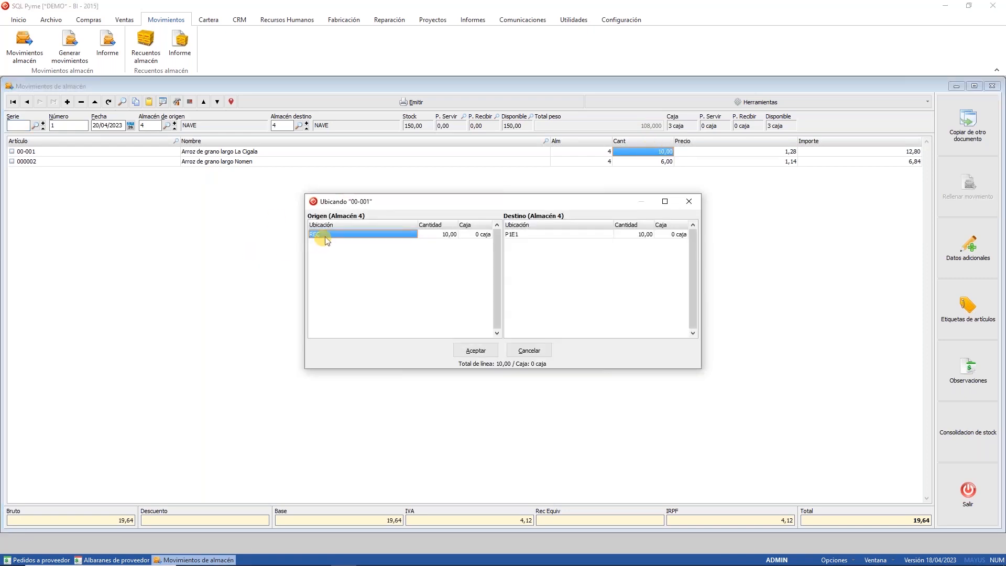
click(568, 236)
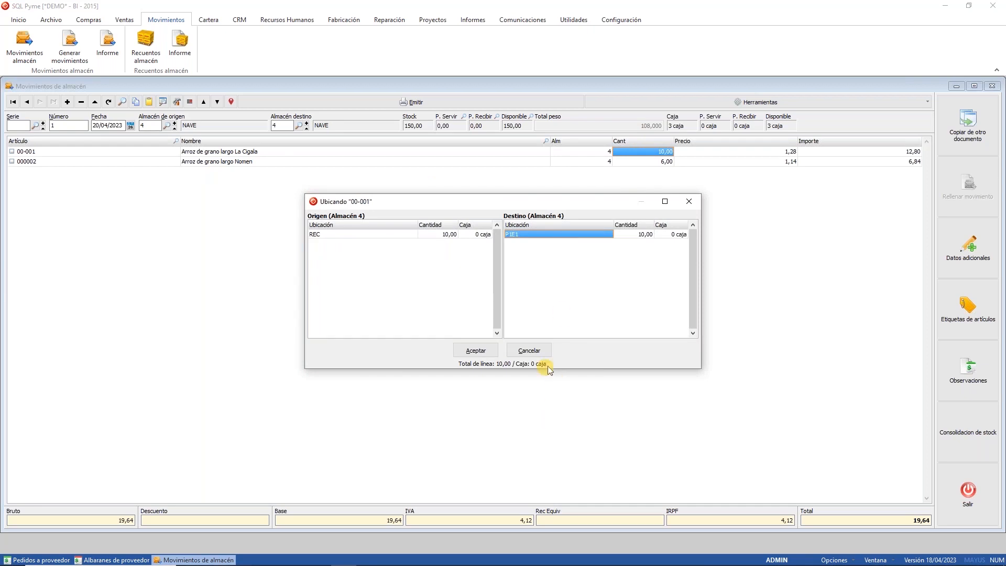
click(530, 351)
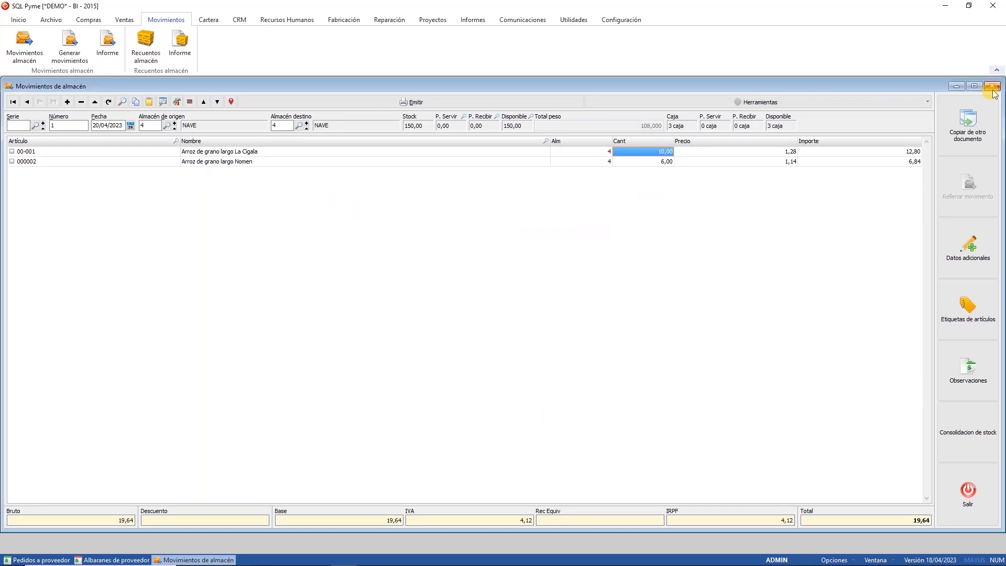
Step: Close the stock movement, supplier delivery note and supplier order windows, then return to the browser
click(991, 86)
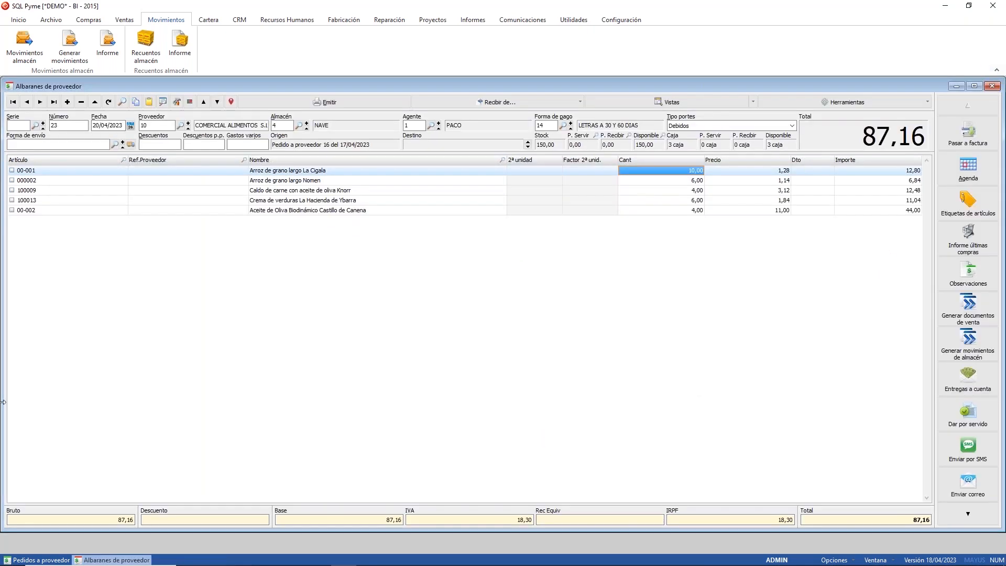
click(993, 87)
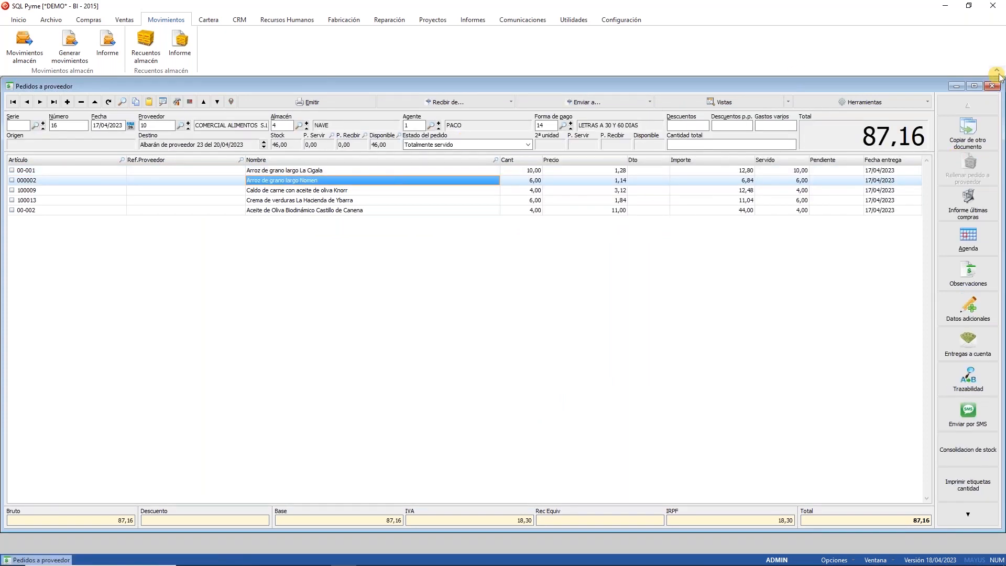
click(992, 86)
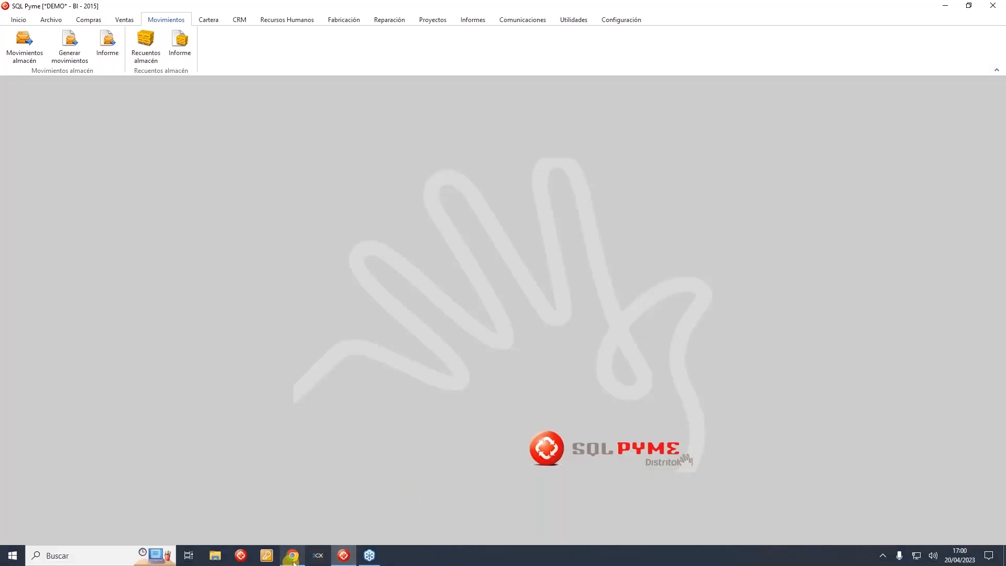
click(292, 561)
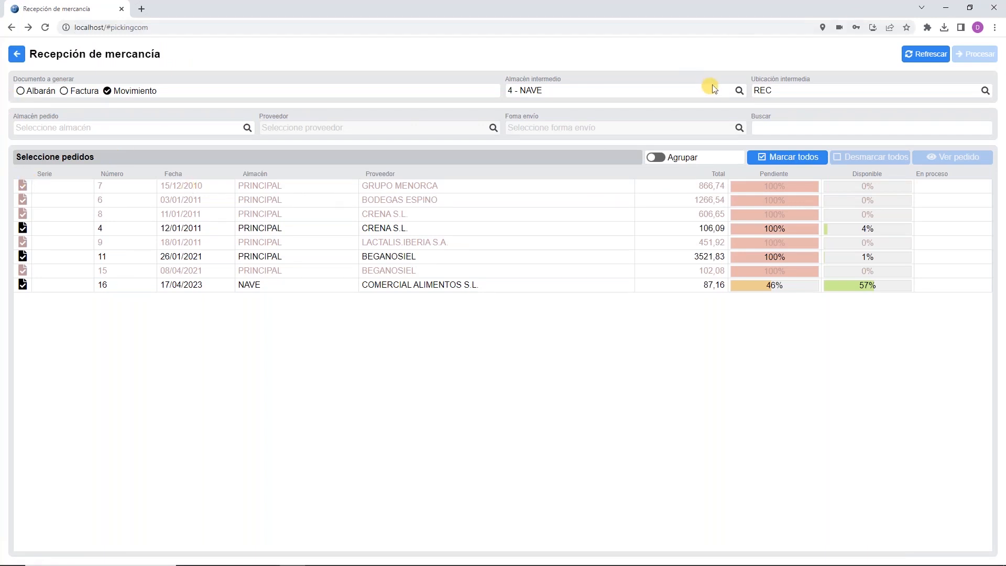
Step: Clear the intermediate location and warehouse and switch the document type back to Albarán
click(985, 92)
click(466, 520)
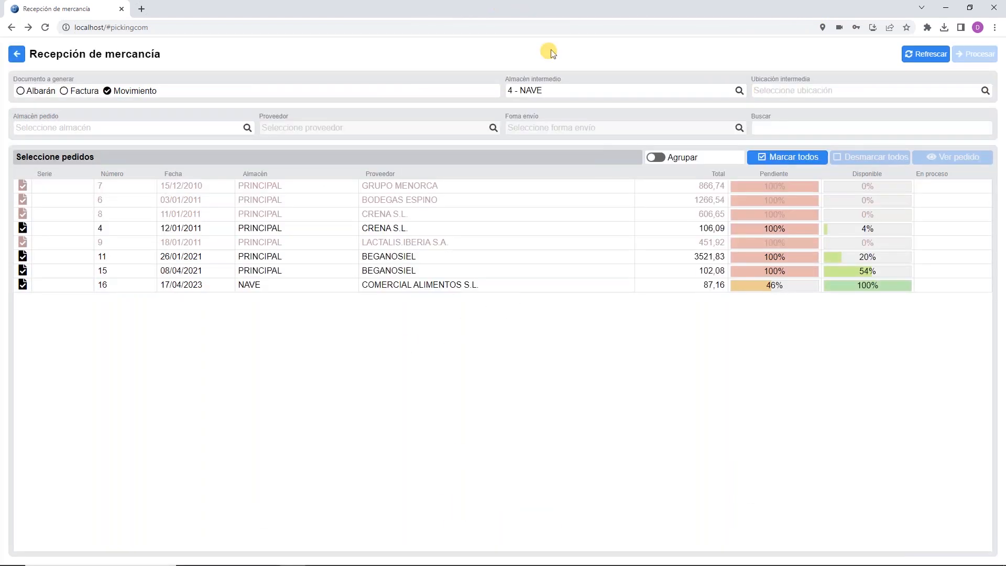
click(739, 91)
click(479, 518)
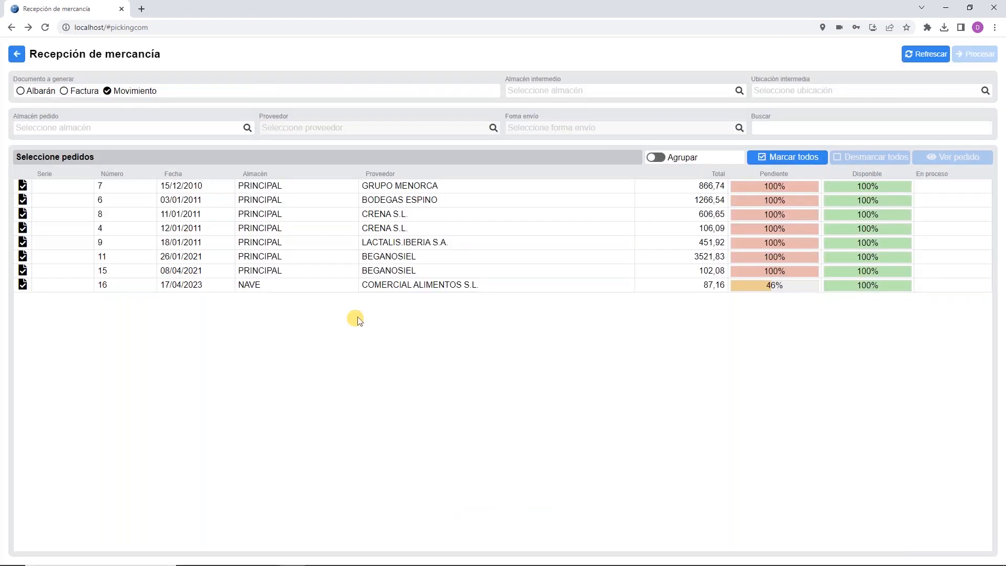
click(35, 92)
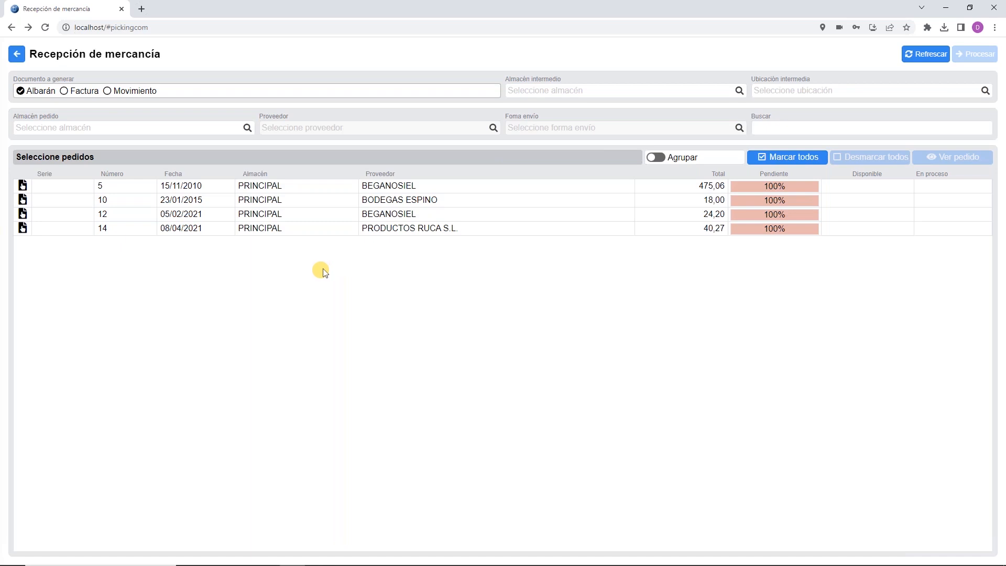
Step: Filter orders to supplier 2 - BEGANOSIEL, process them, and add Arroz de grano largo Nomen for placement
click(492, 130)
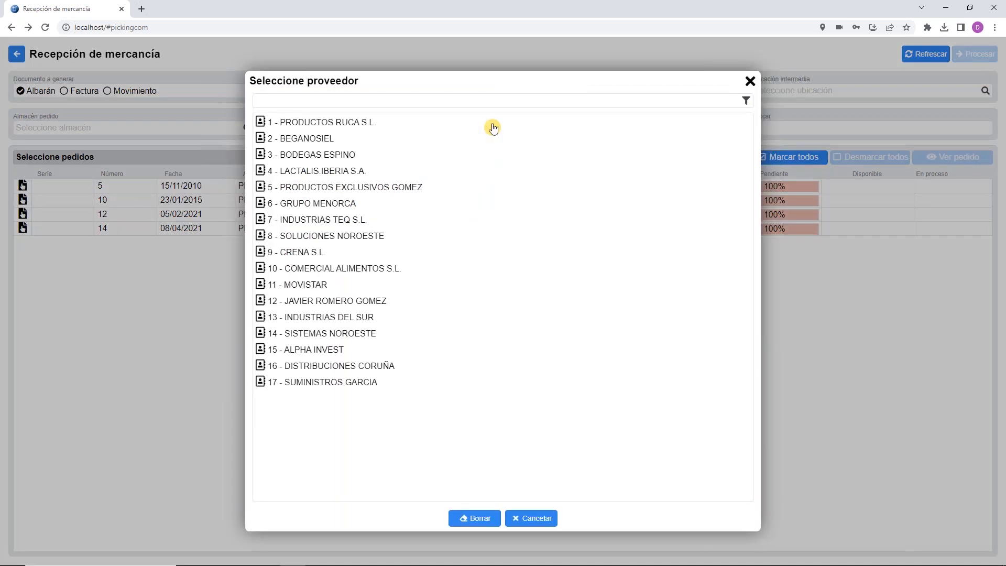
click(334, 139)
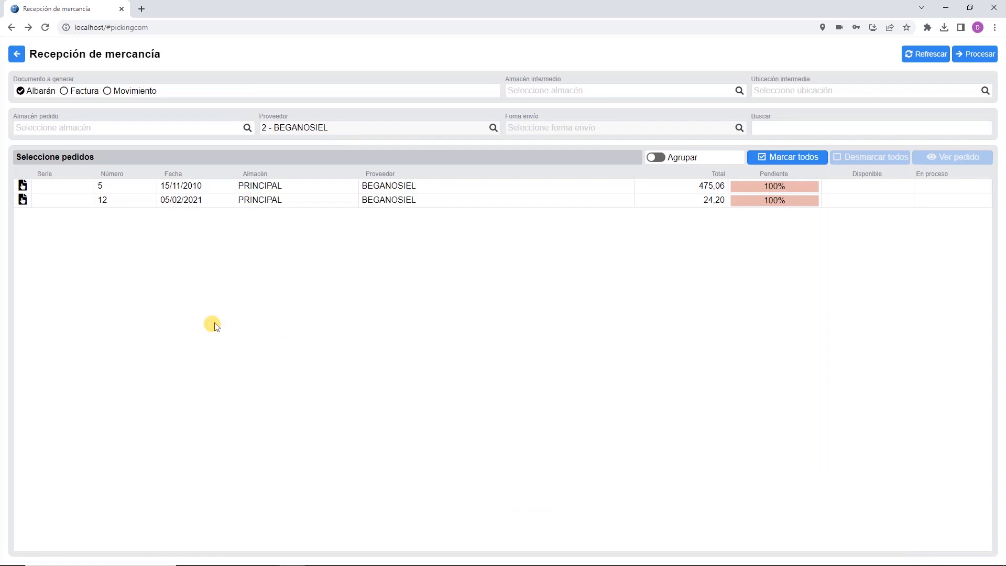
click(977, 54)
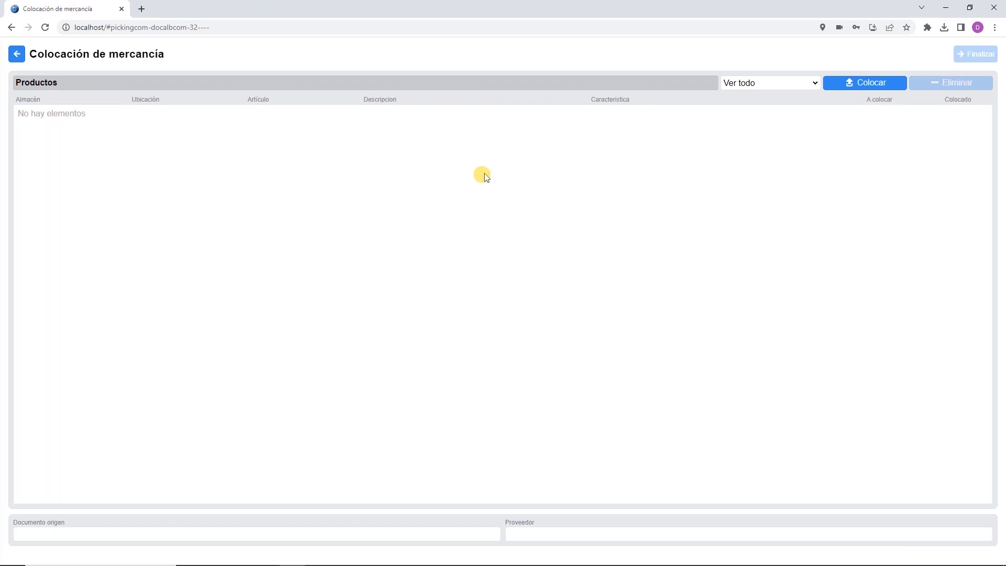
click(841, 84)
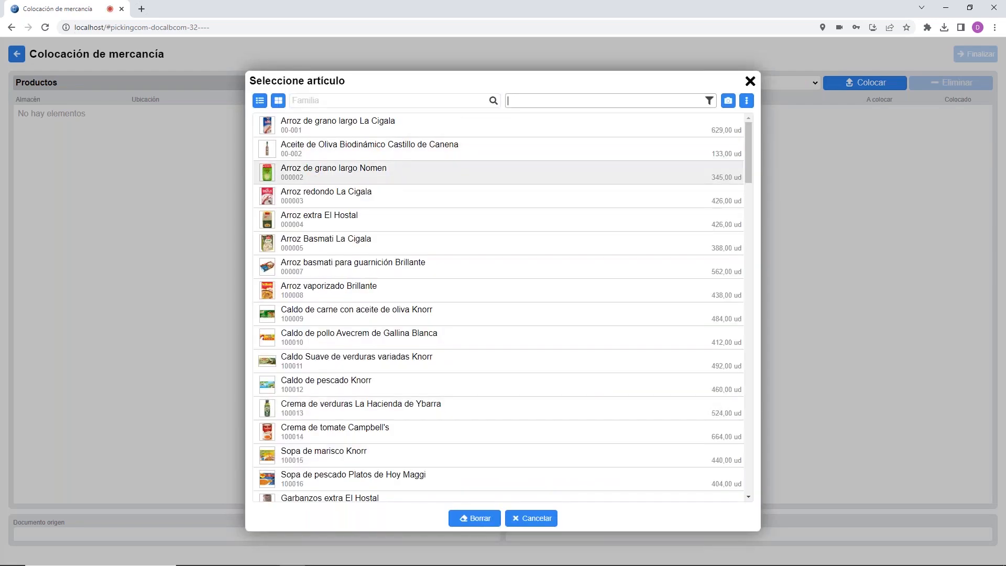
click(323, 178)
click(466, 330)
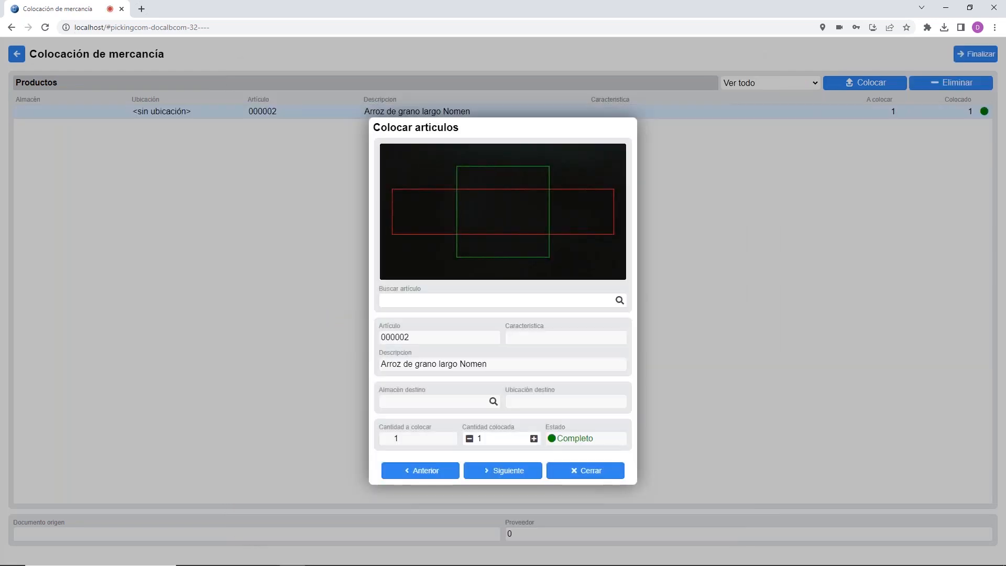
Step: Place 4 units of the Nomen rice into destination warehouse 1 - PRINCIPAL
click(498, 439)
text(0)
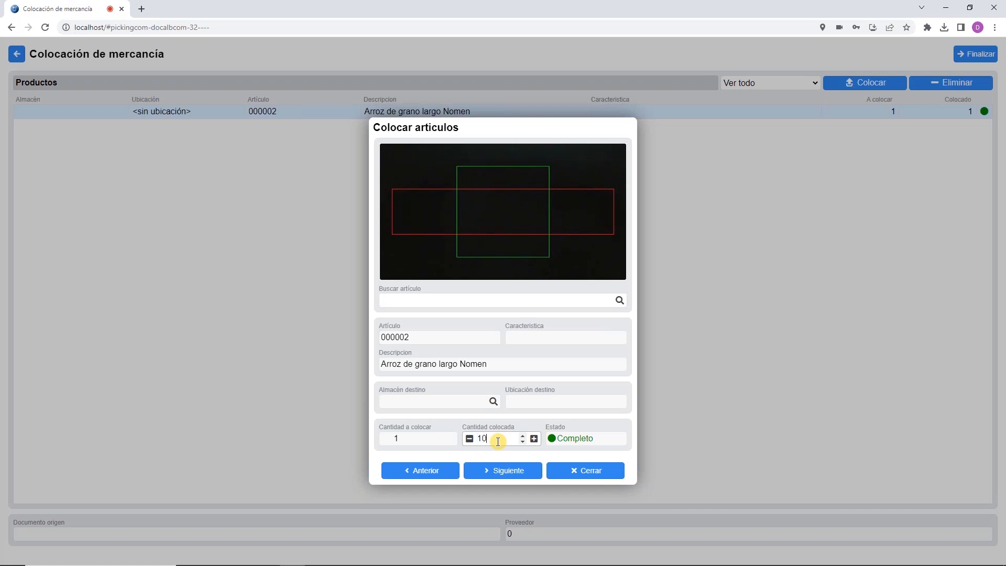
click(577, 470)
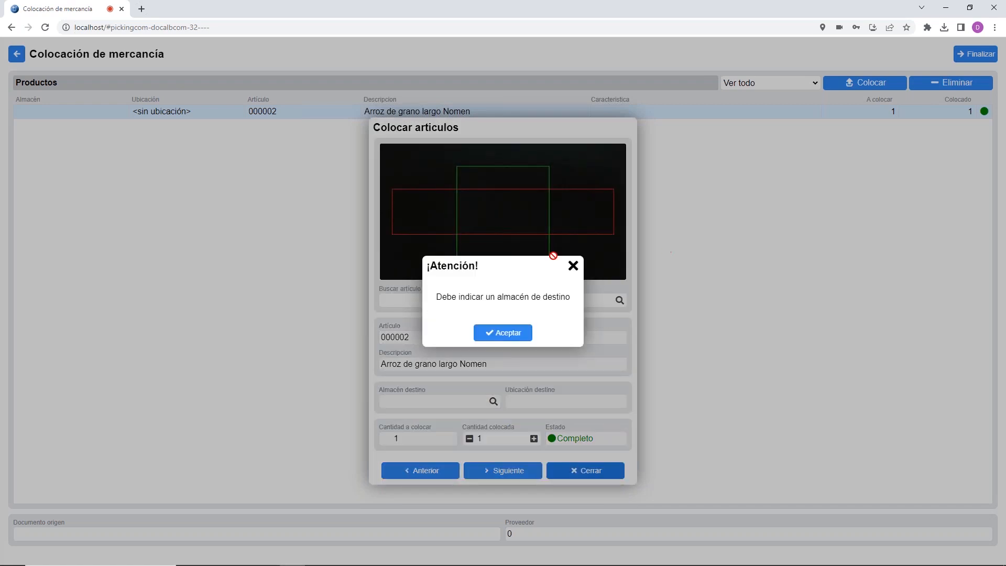
click(500, 333)
click(464, 403)
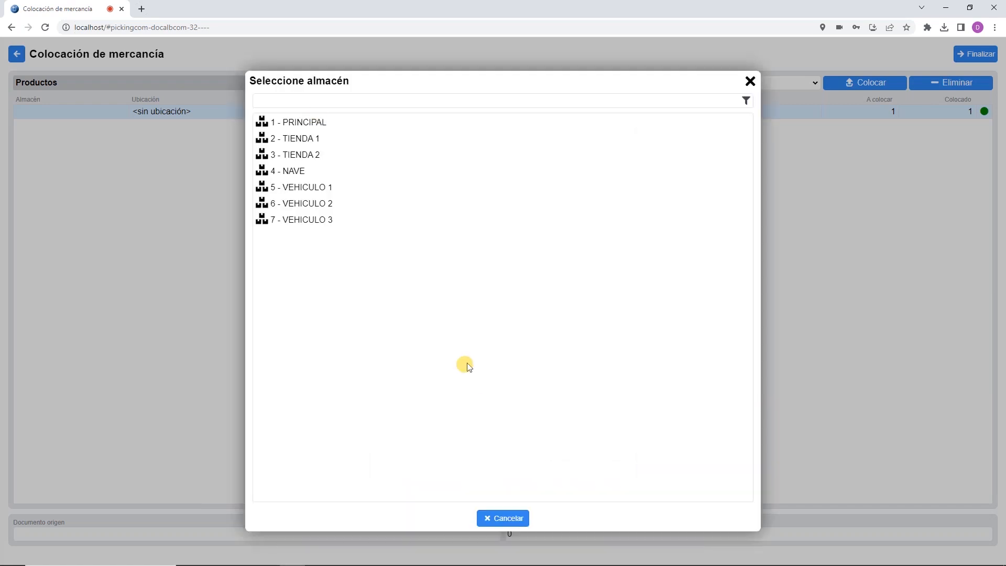
click(305, 126)
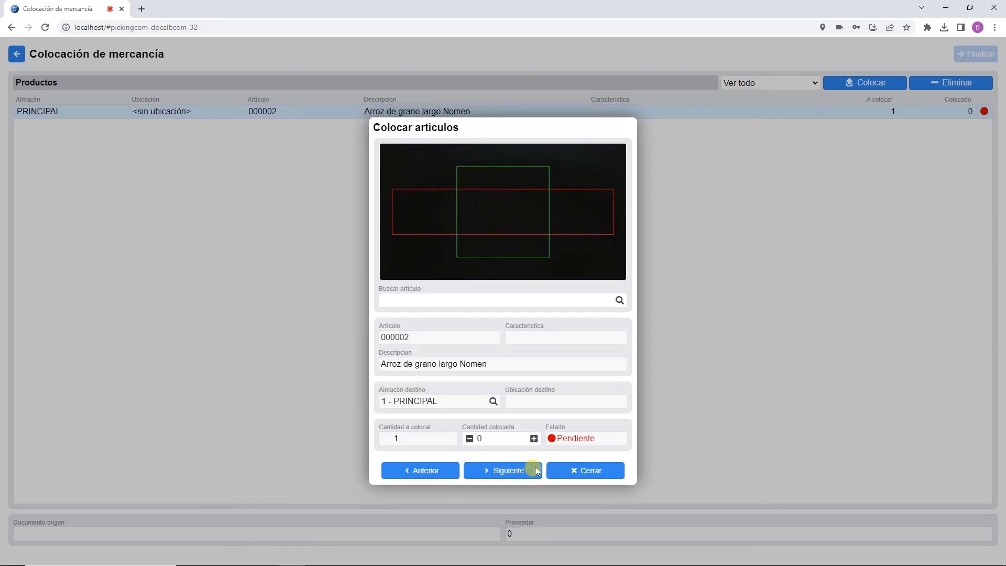
click(497, 442)
text(4)
click(576, 471)
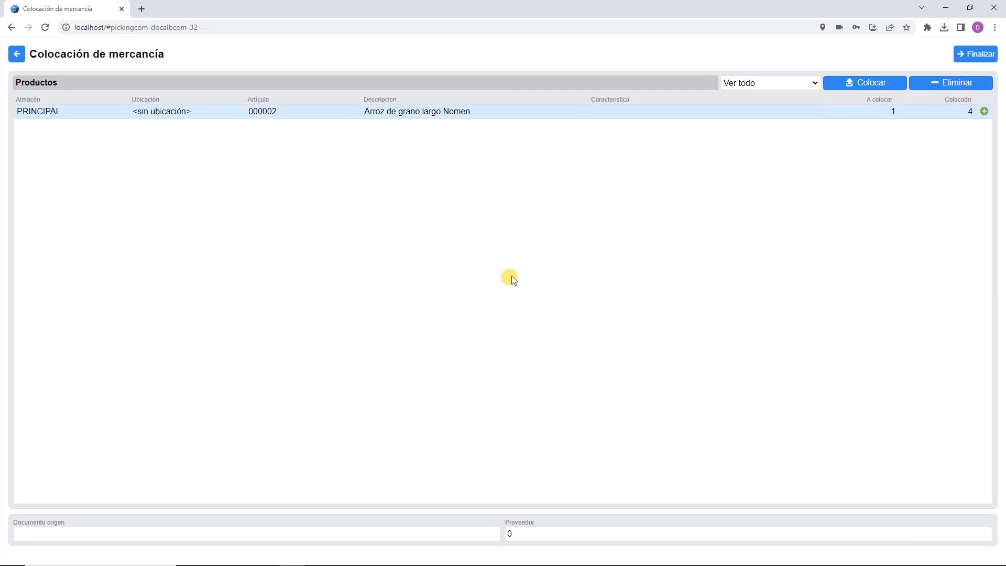
mouse_move(452, 565)
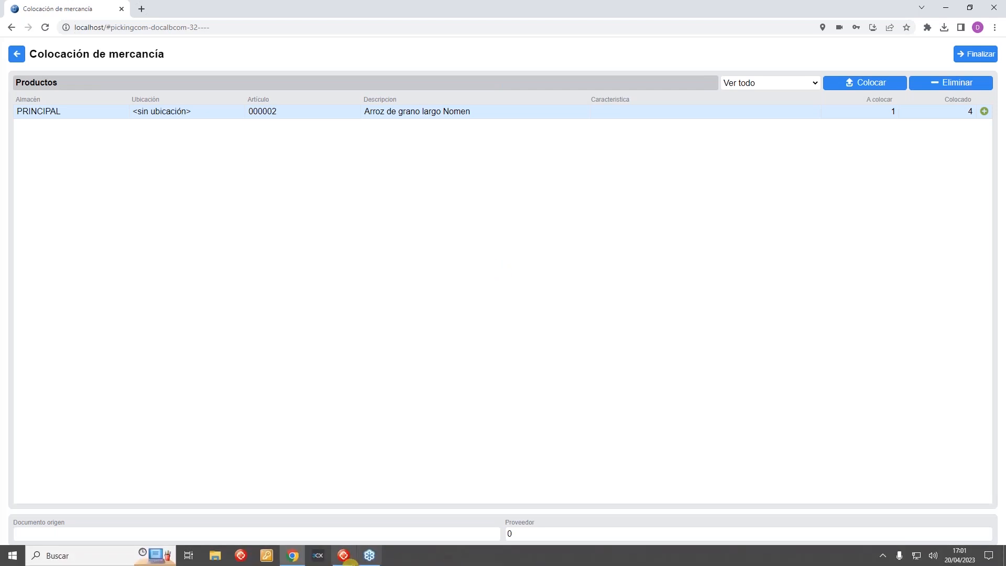
click(344, 556)
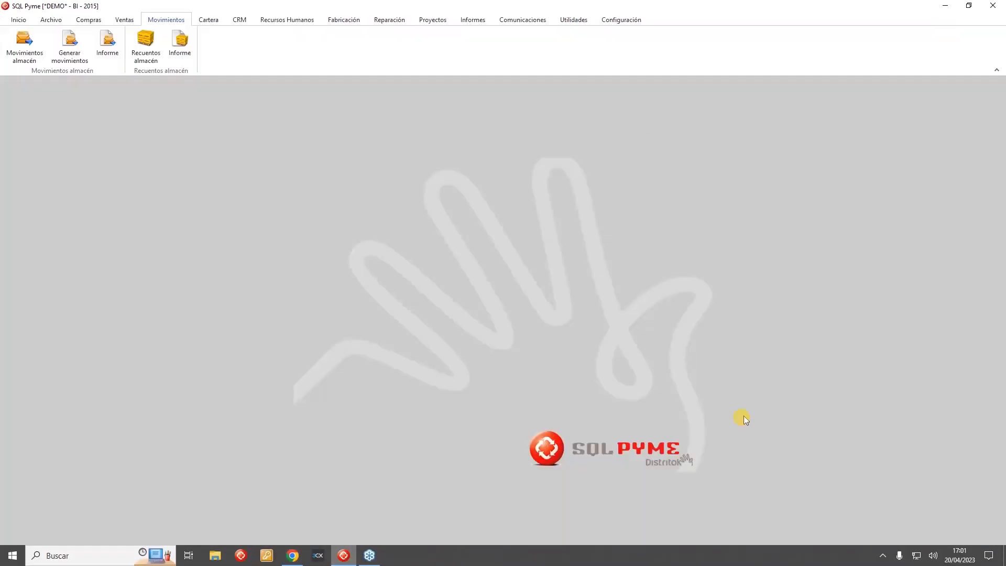
click(88, 21)
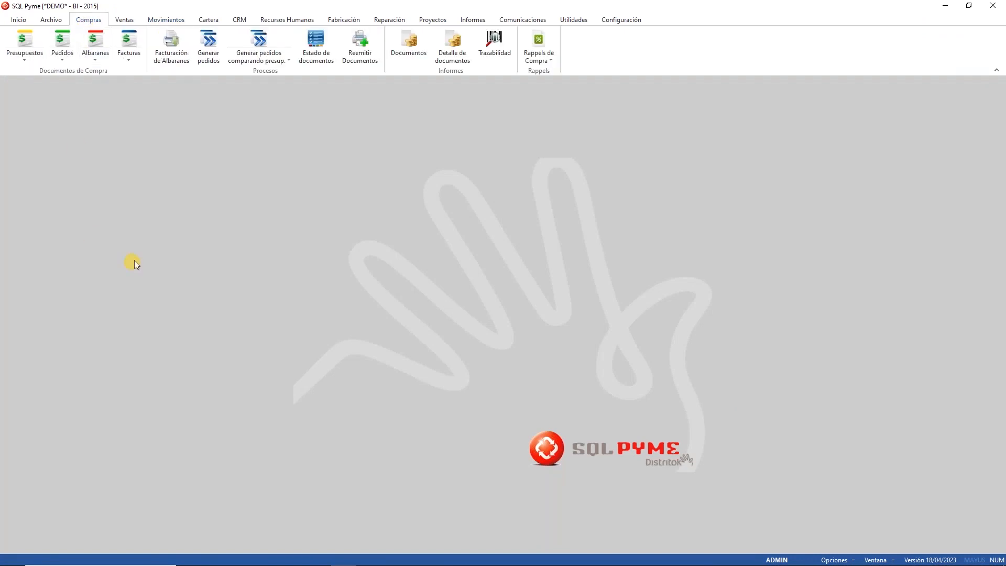
click(96, 39)
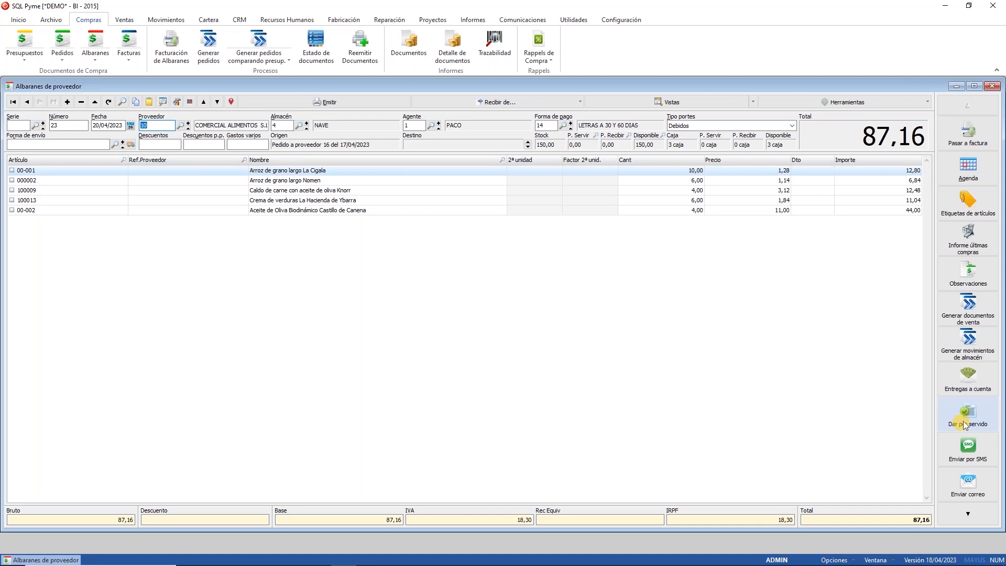
click(991, 85)
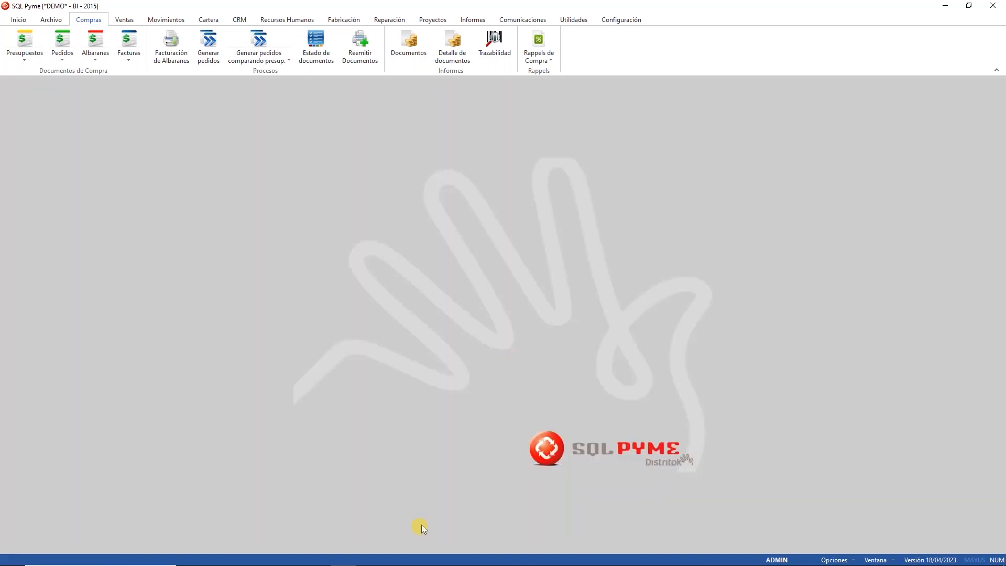
click(292, 555)
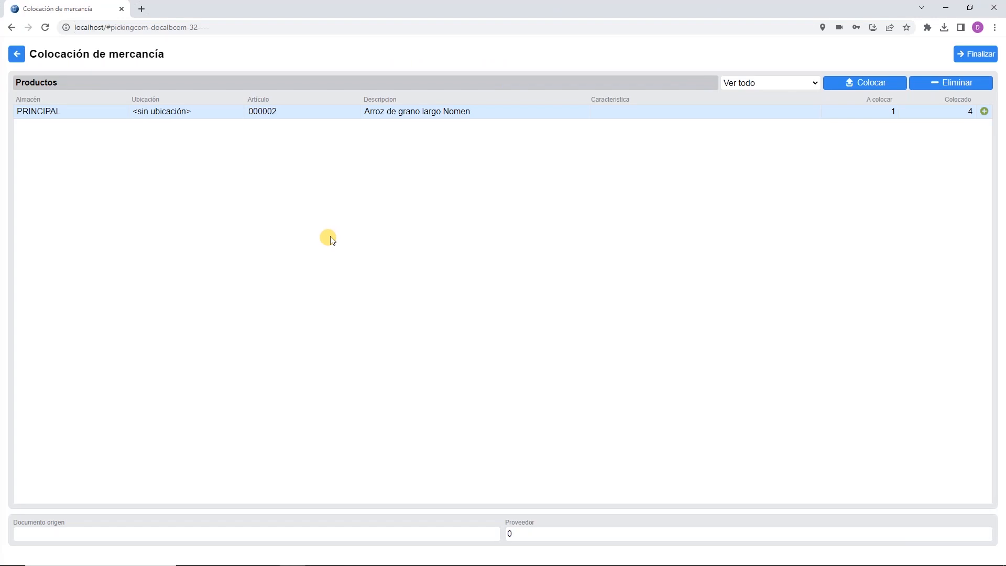
Step: Discard the current placement and start Recolocación de mercancía from the processes menu
click(16, 54)
click(461, 332)
click(16, 55)
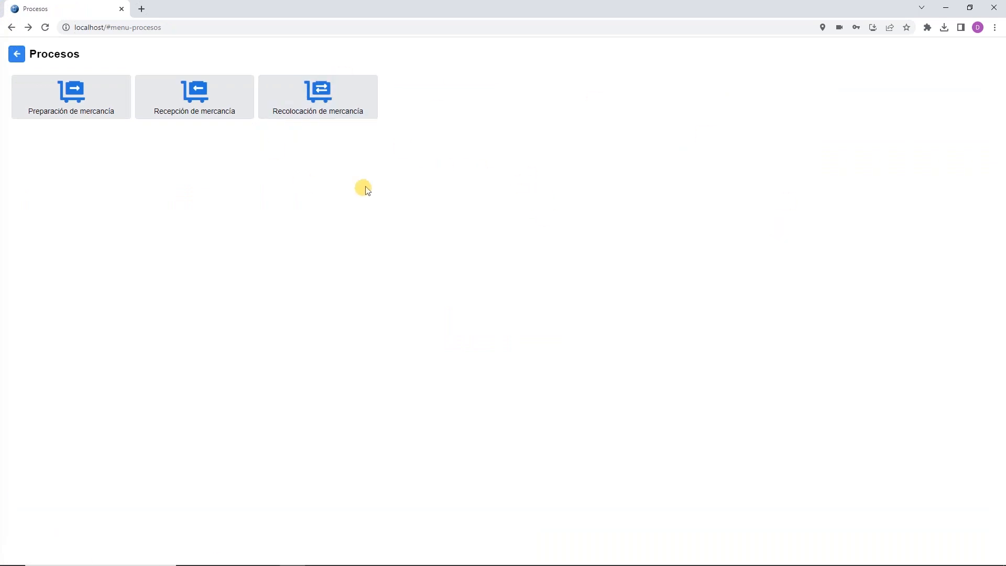
click(335, 108)
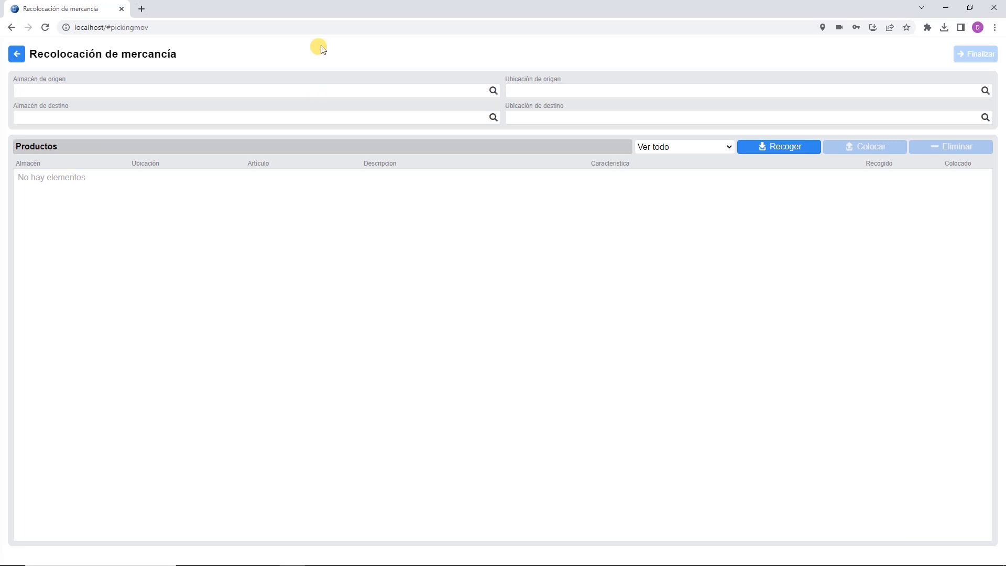
Step: Set both origin and destination warehouse to 4 - NAVE
click(492, 90)
click(306, 170)
click(493, 117)
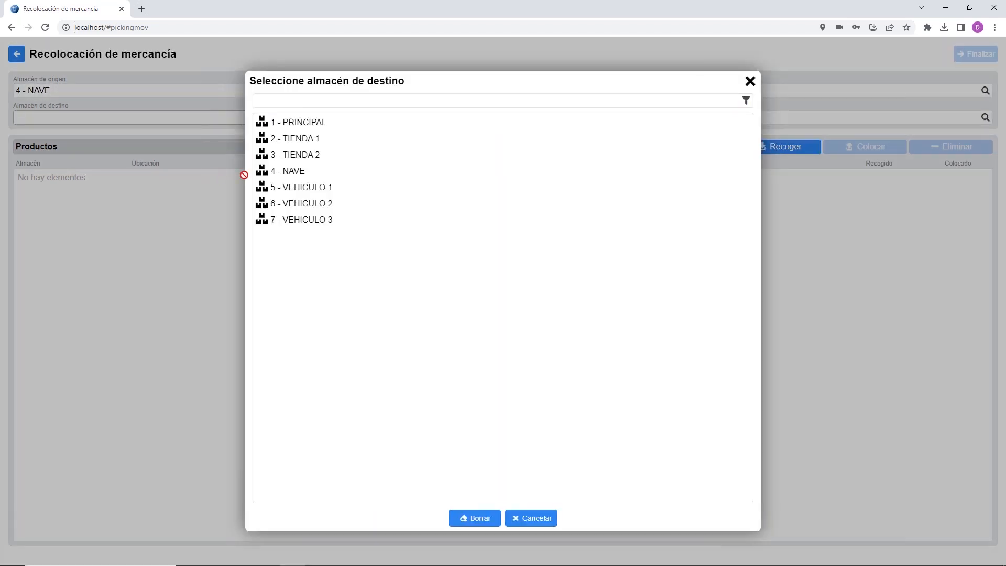
click(299, 170)
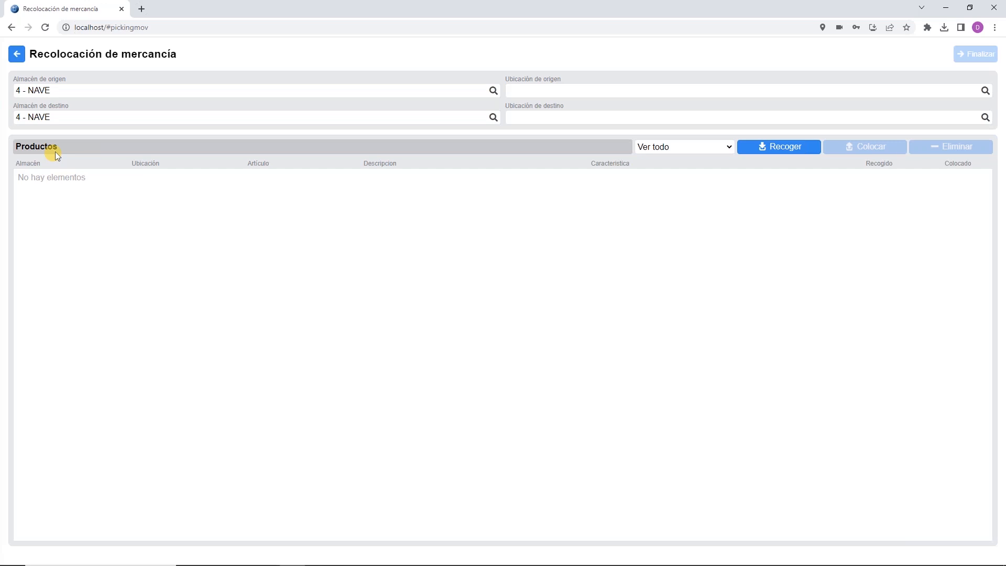
Step: Pick 5 units of olive oil 00-002, lot A001, from location P3E3 and open its placement form
click(768, 150)
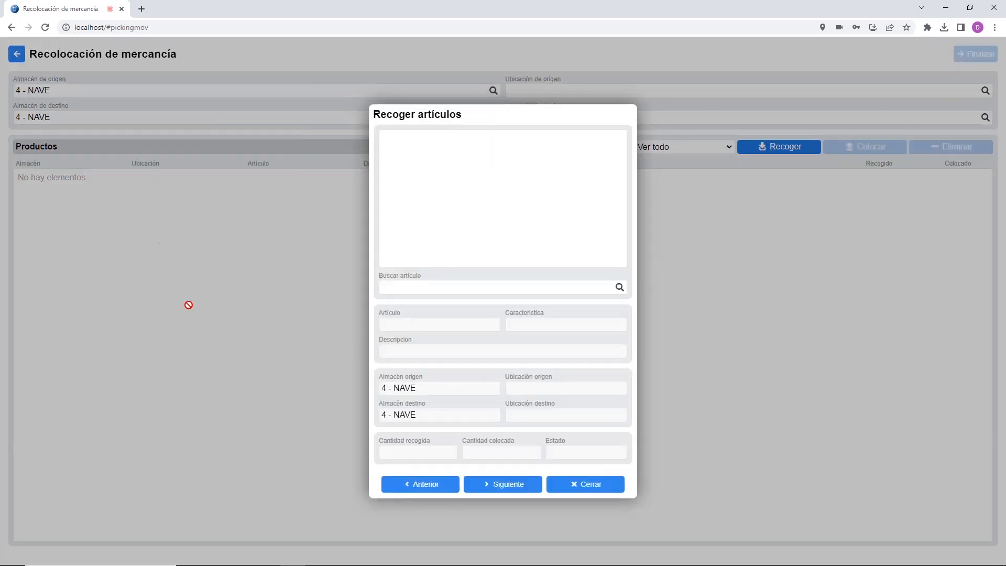
click(418, 289)
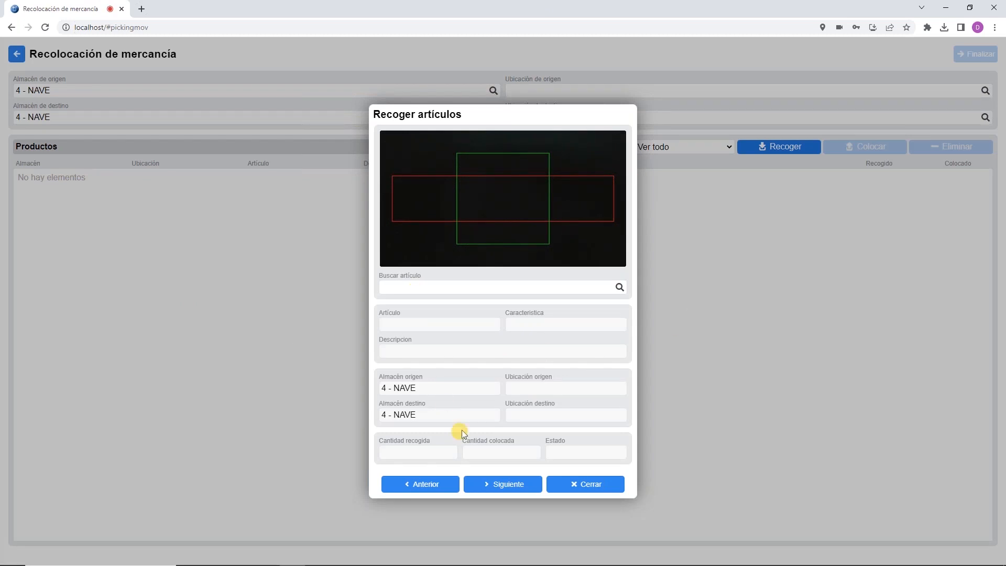
click(619, 287)
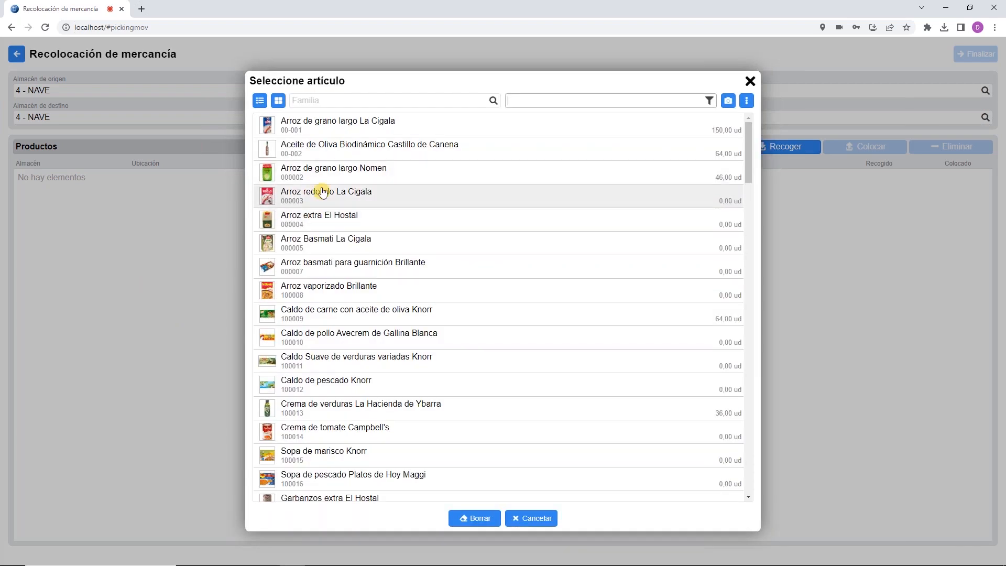
click(336, 149)
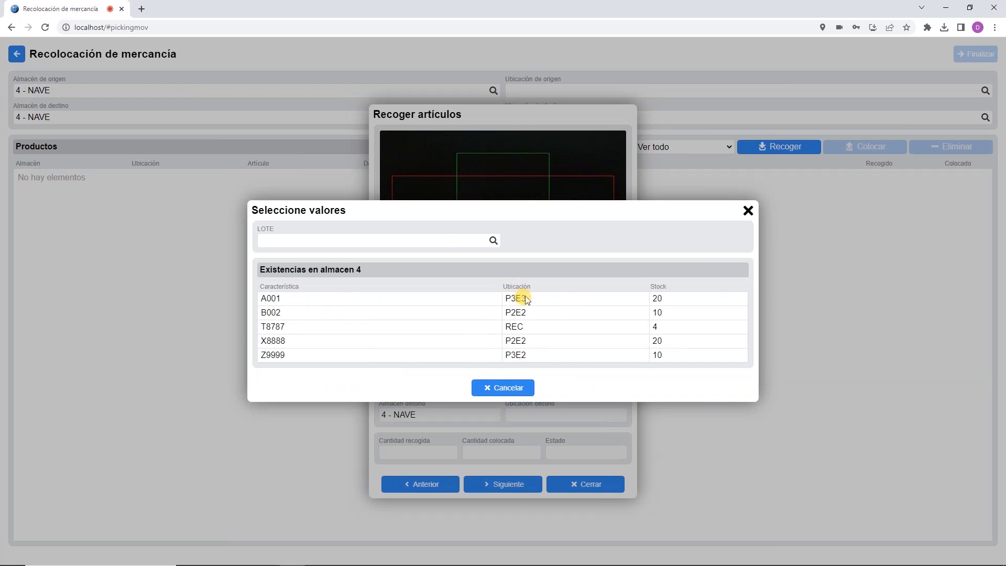
click(380, 299)
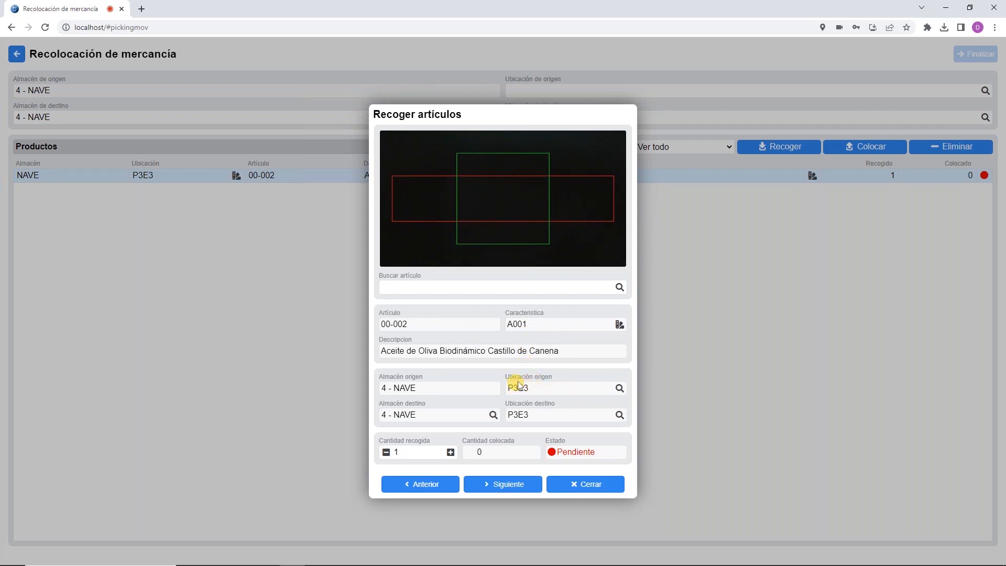
click(450, 452)
click(450, 452)
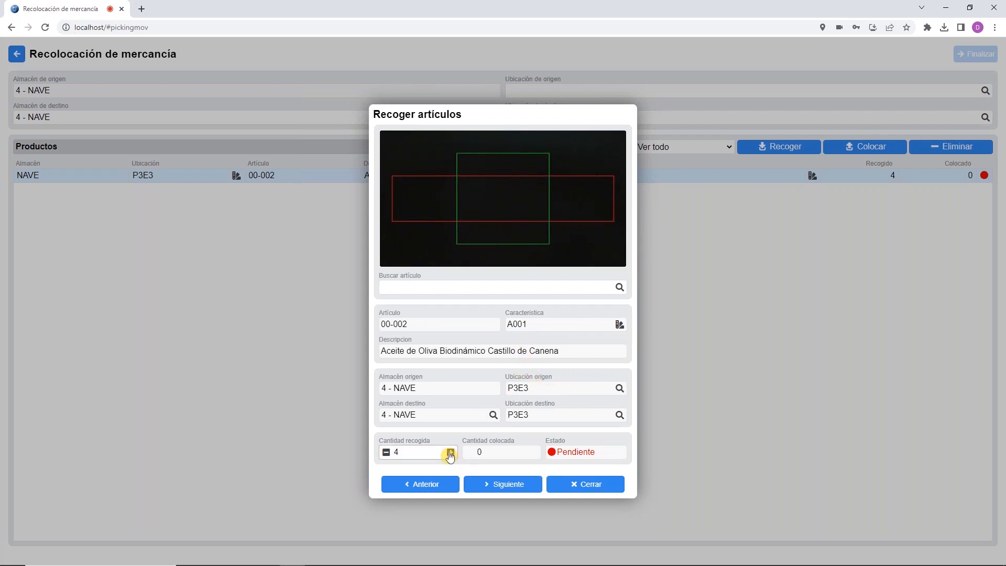
click(579, 484)
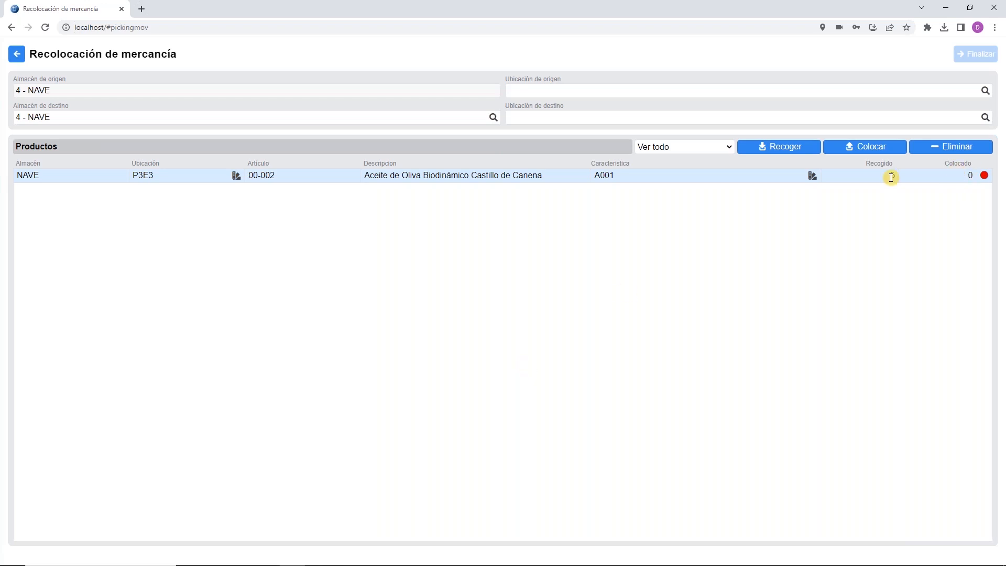
click(961, 175)
Step: Place the 5 picked olive oil units in destination location P3E1
click(921, 285)
click(889, 150)
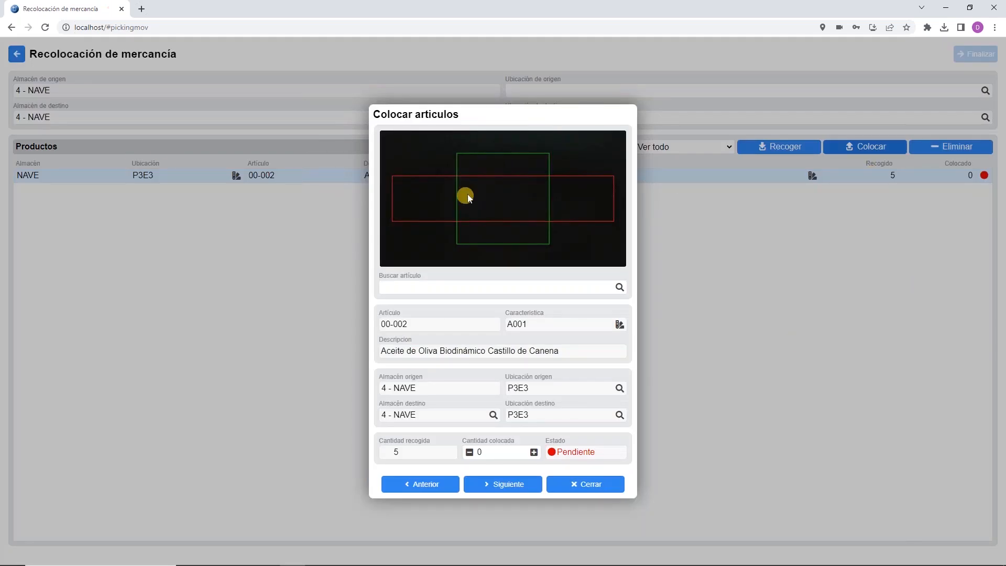
click(618, 417)
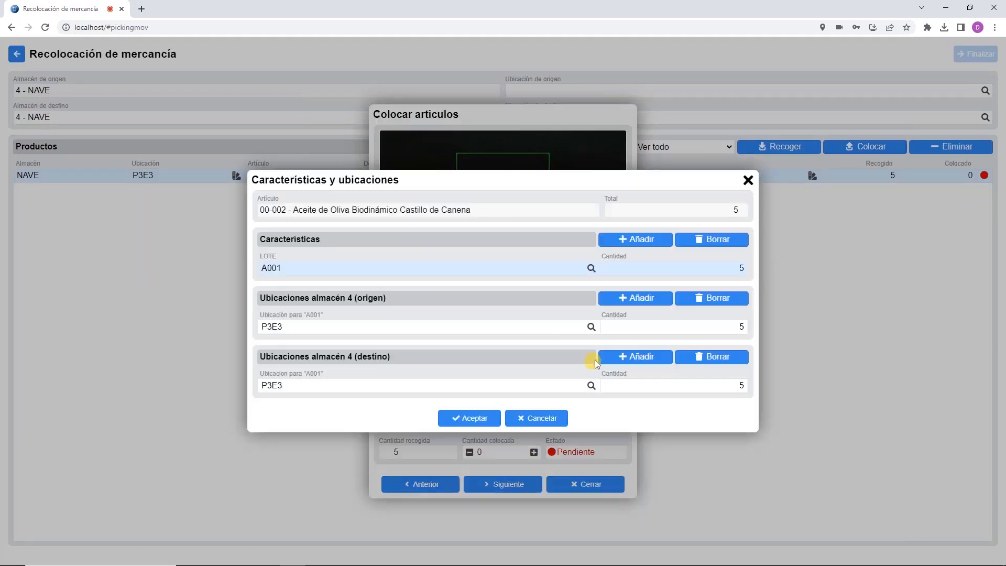
click(591, 387)
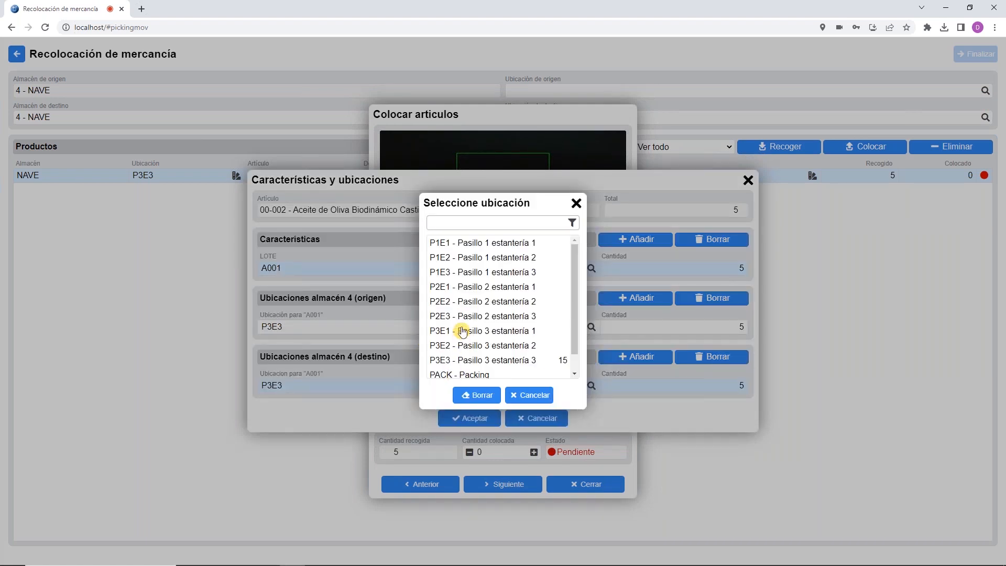
click(462, 331)
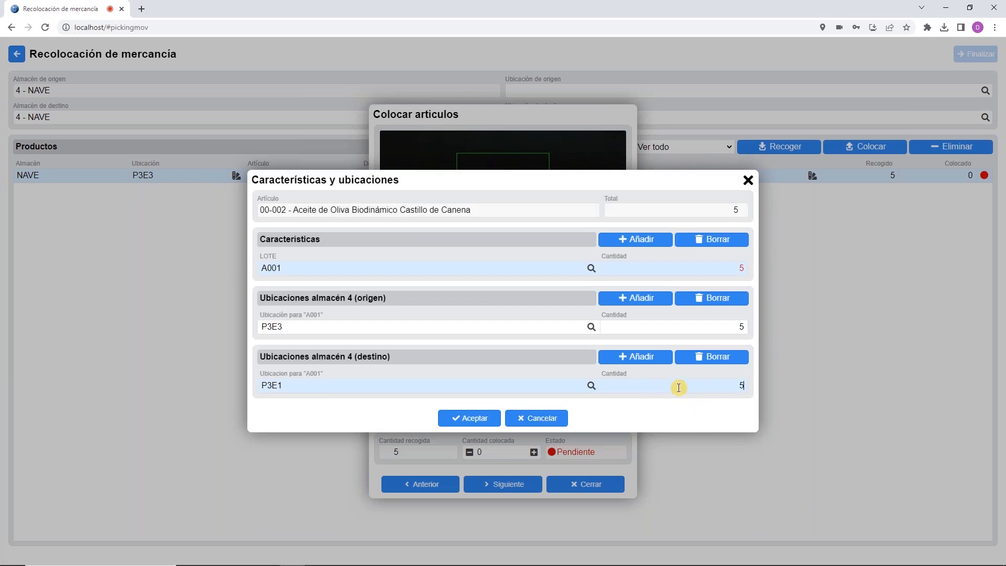
click(462, 418)
click(495, 452)
text(5)
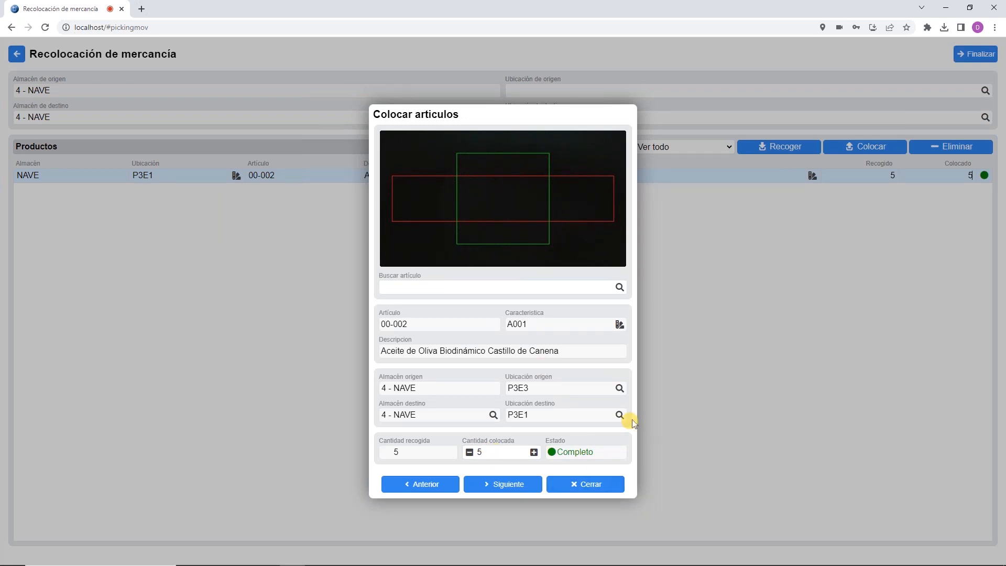
click(601, 484)
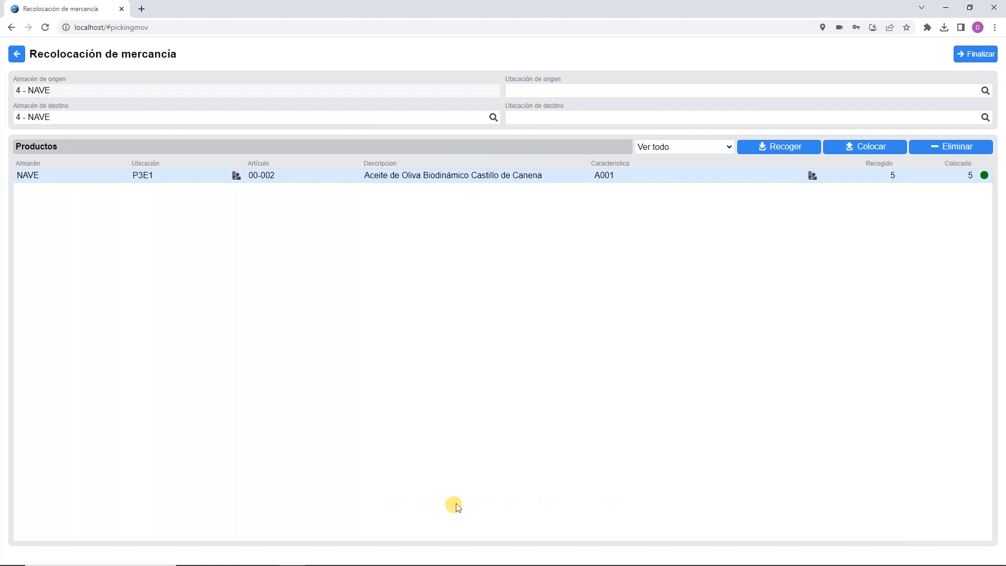
Step: Finalise the relocation, save it as a warehouse movement, and return to SQL Pyme
click(973, 59)
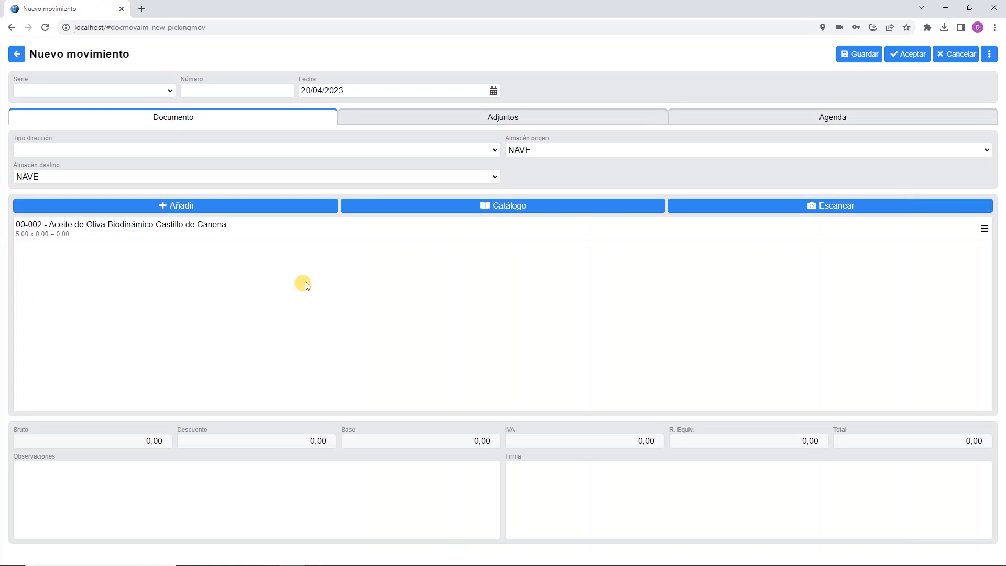
click(906, 59)
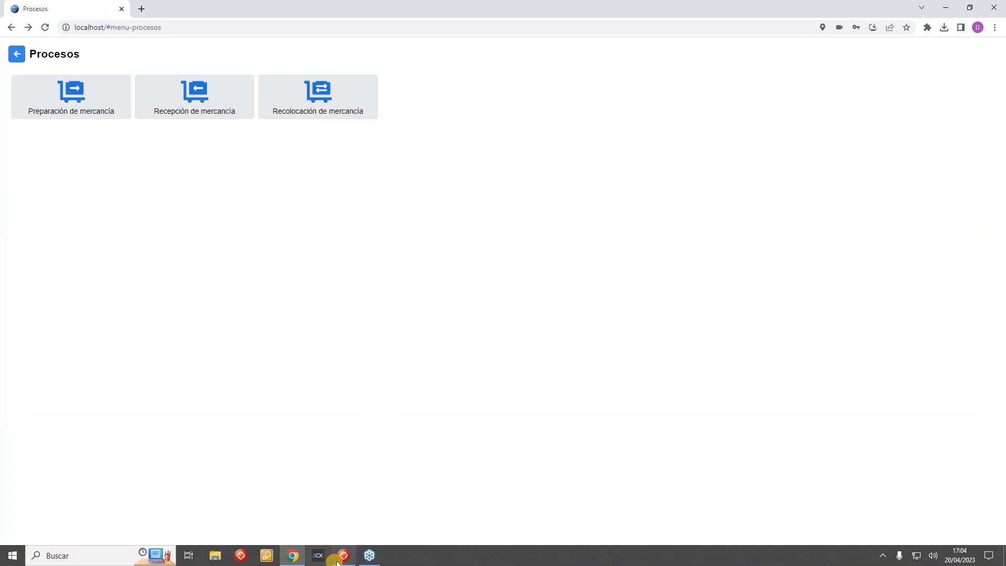
click(338, 562)
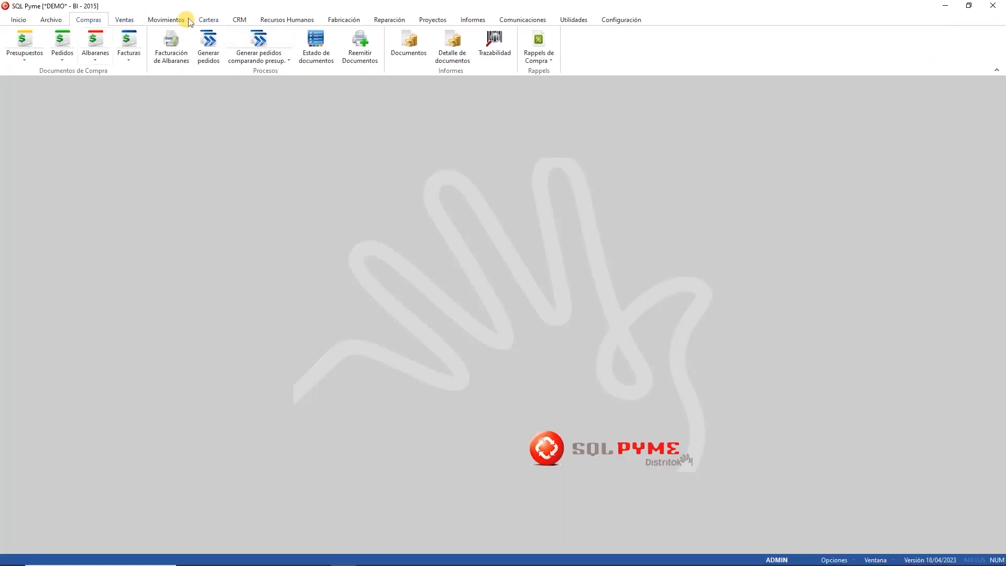
click(191, 20)
click(25, 46)
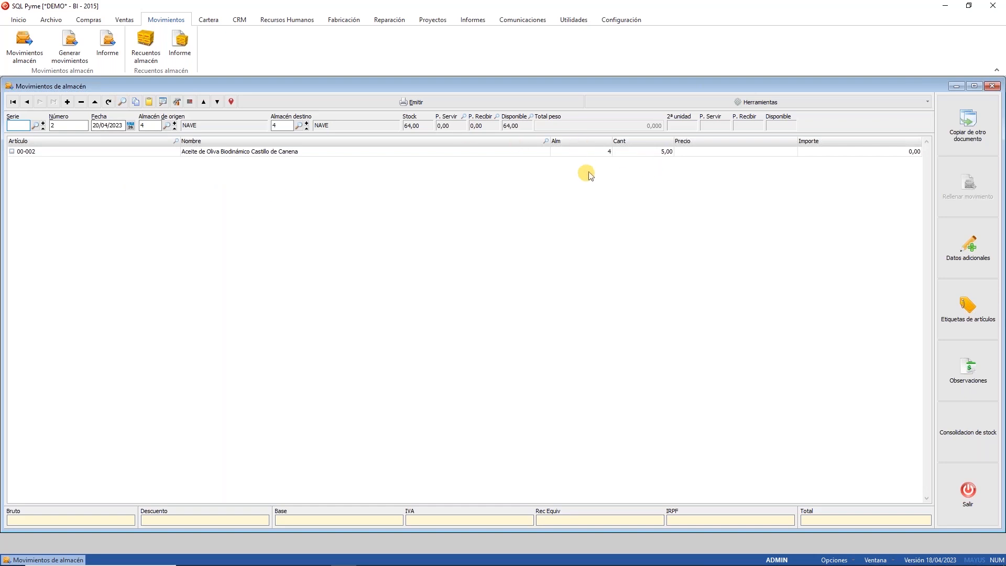
click(629, 152)
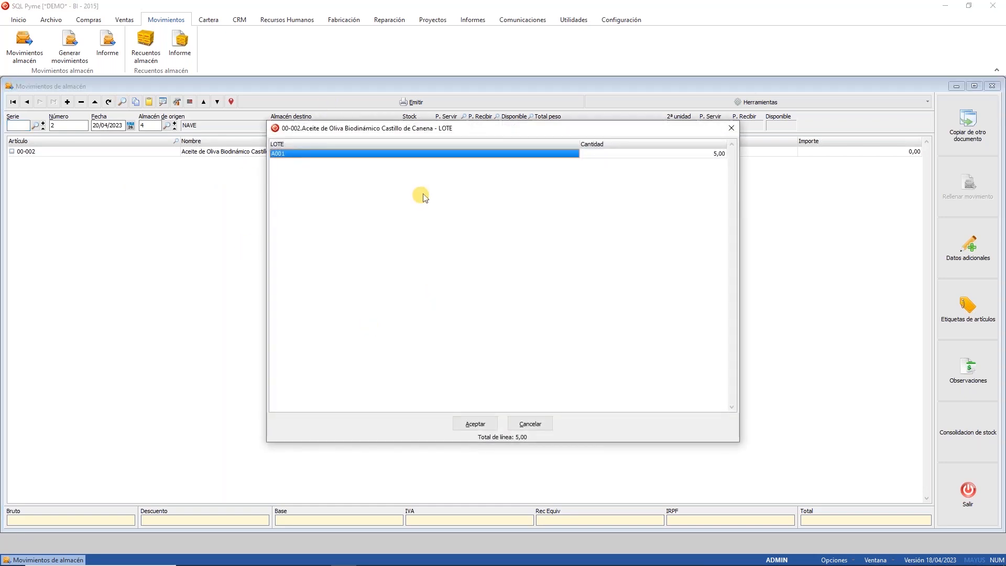
click(626, 156)
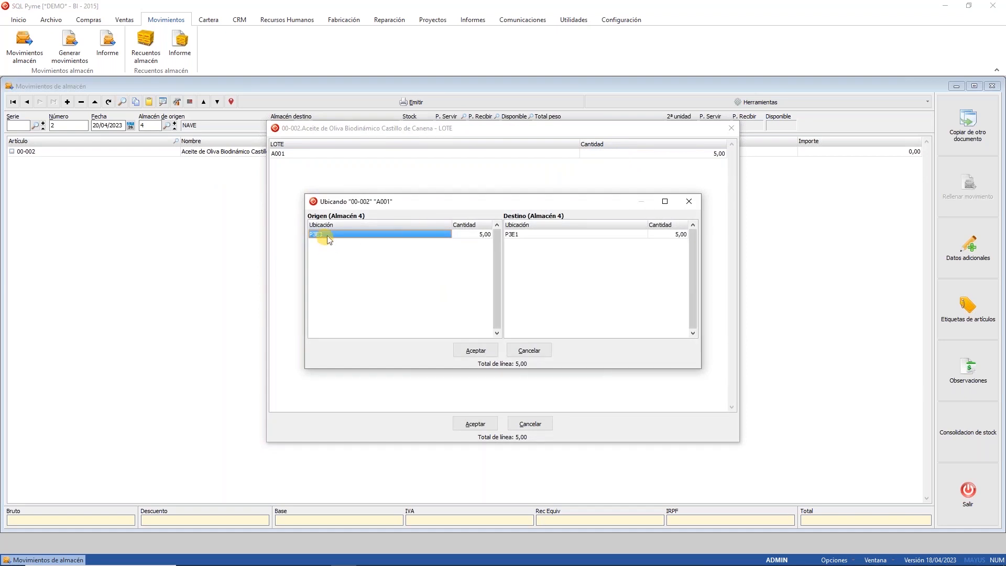
click(574, 234)
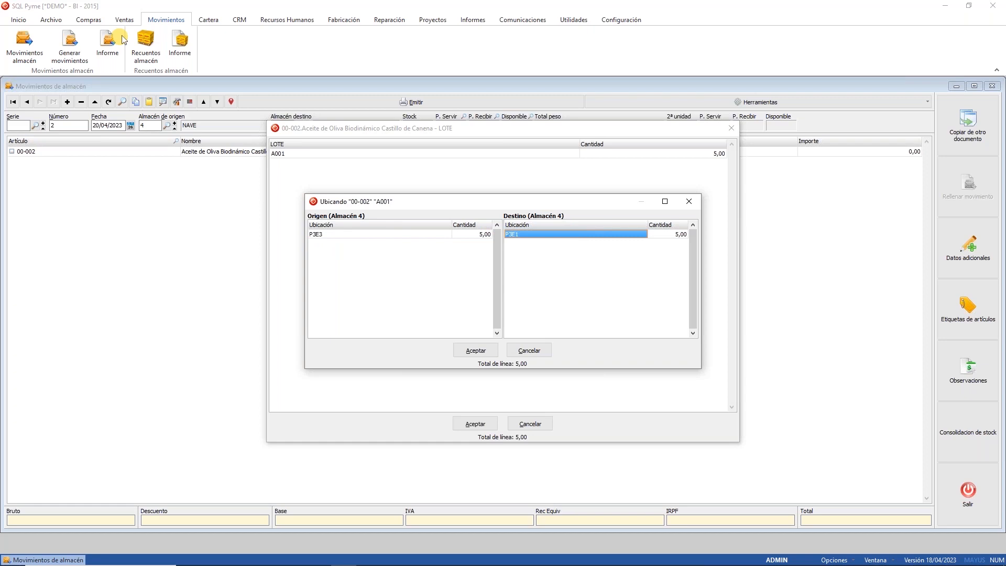
click(476, 350)
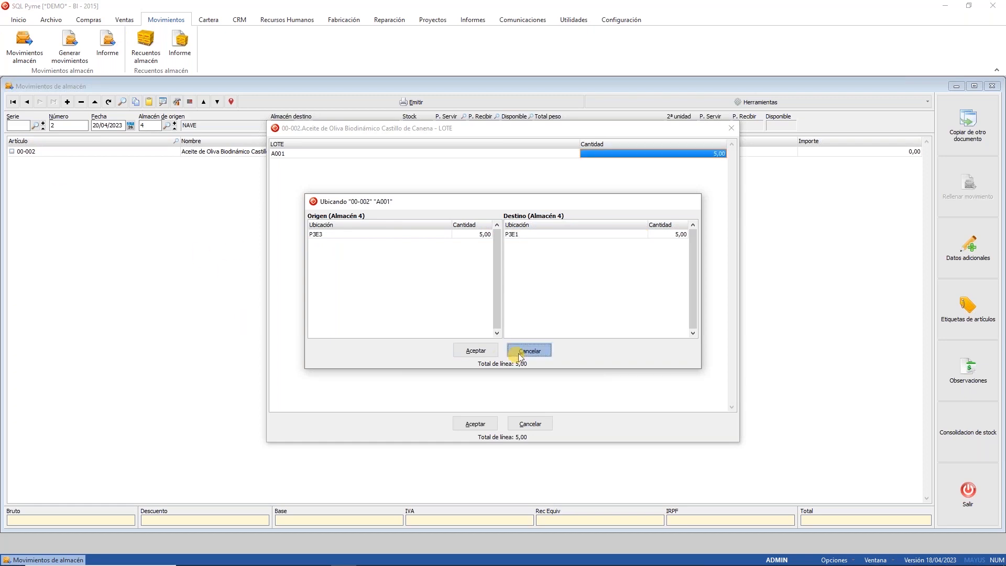
click(530, 422)
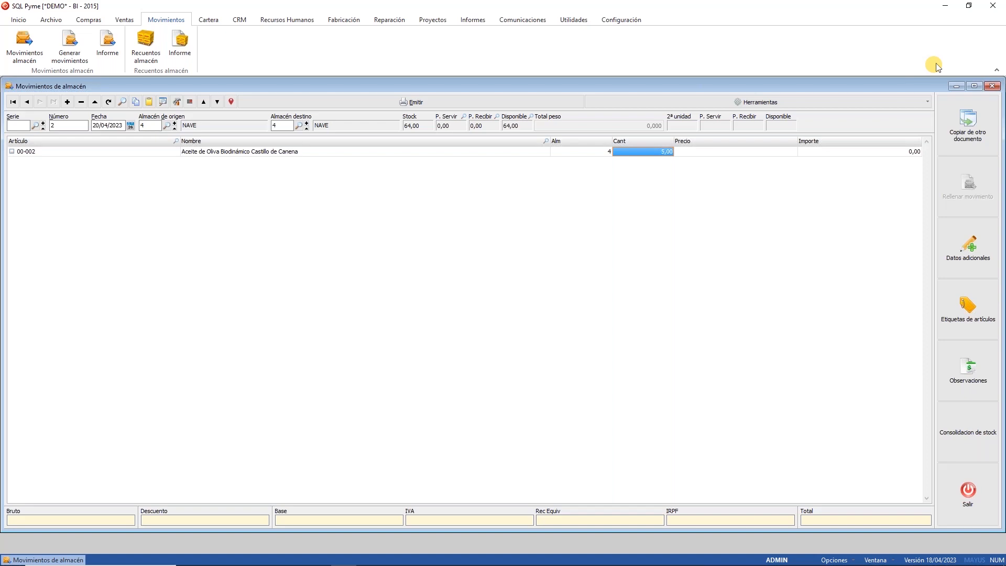
click(992, 88)
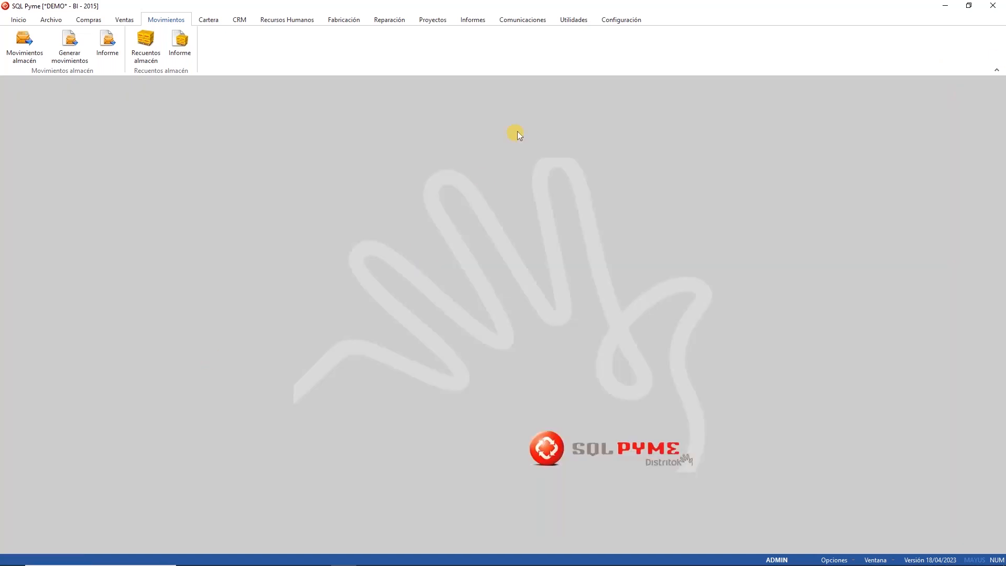
Step: Go from the Inicio ribbon to the Configuración tools, with licence administration and access permissions
click(19, 20)
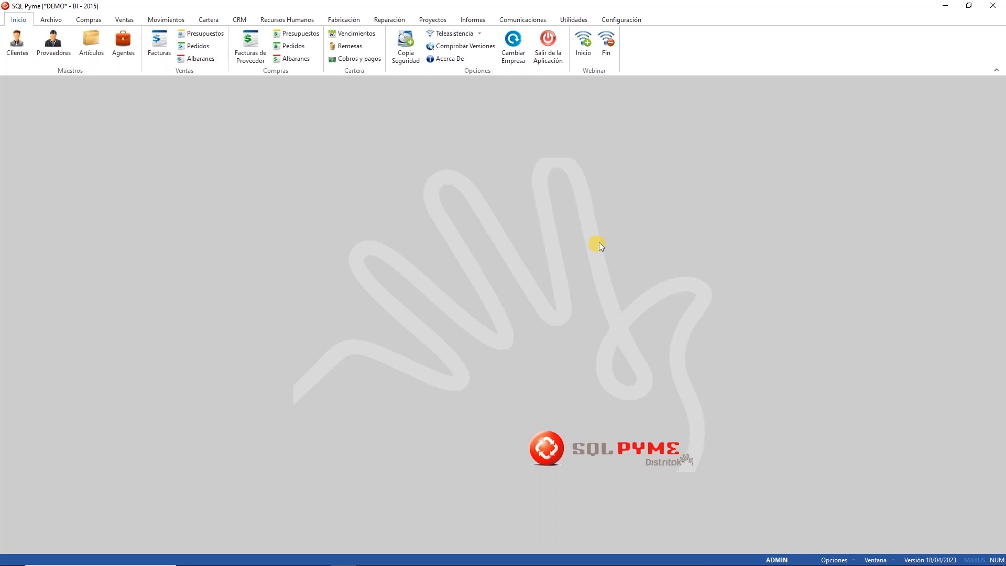
click(629, 21)
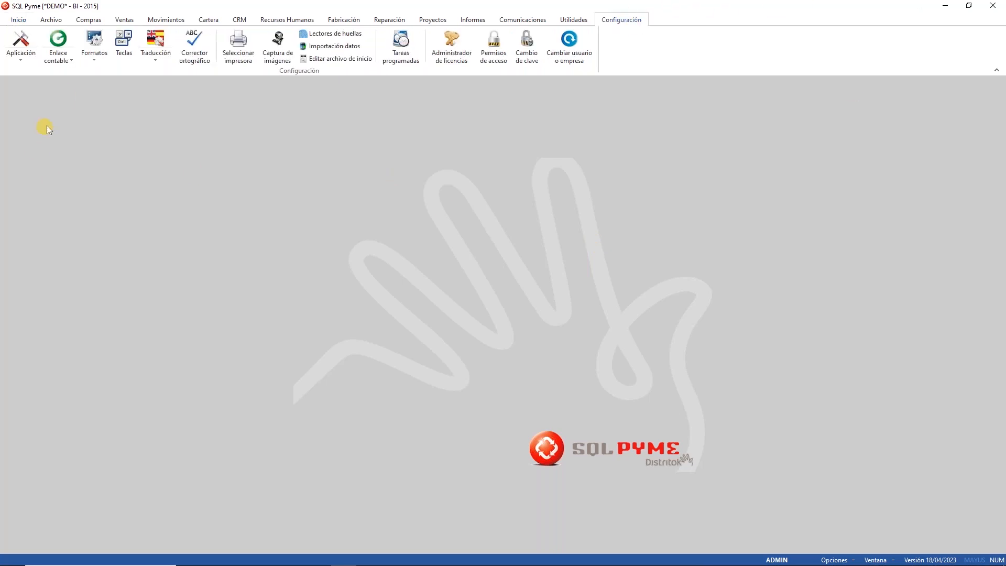
Step: Open the FOTO article label ETIQUETA_ESTANDAR_FOTO.FMT from the Etiquetas print formats for editing
click(95, 59)
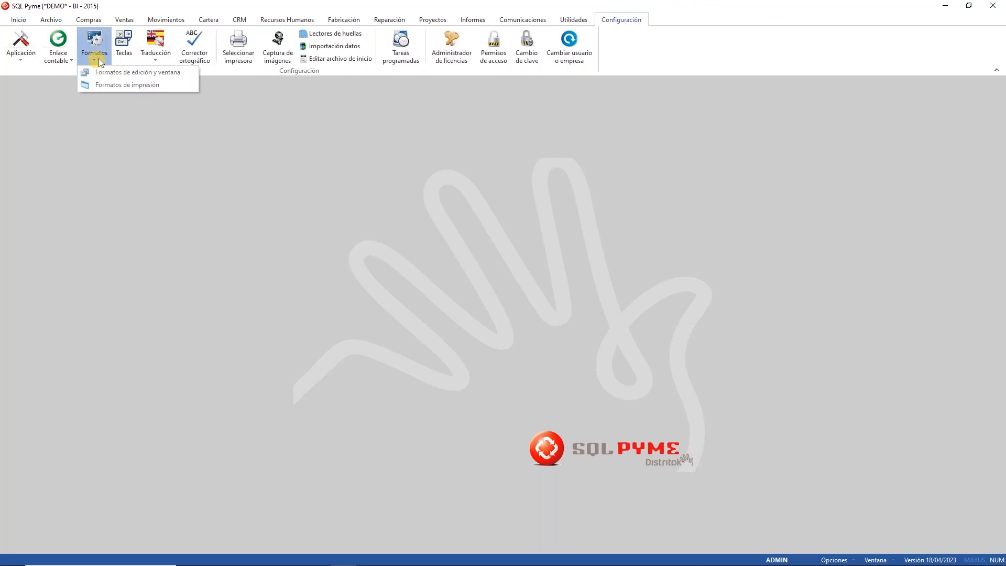
click(110, 88)
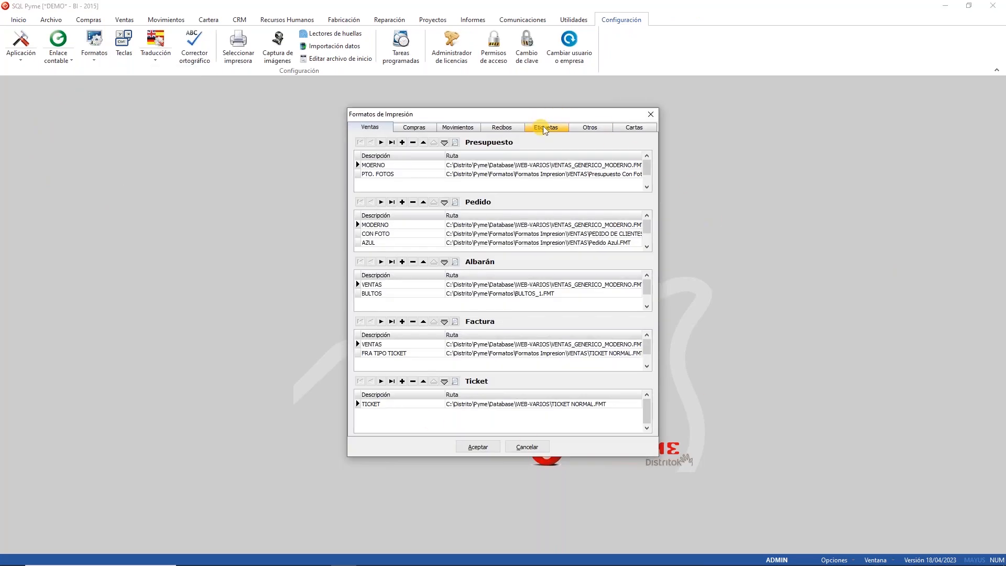
click(544, 128)
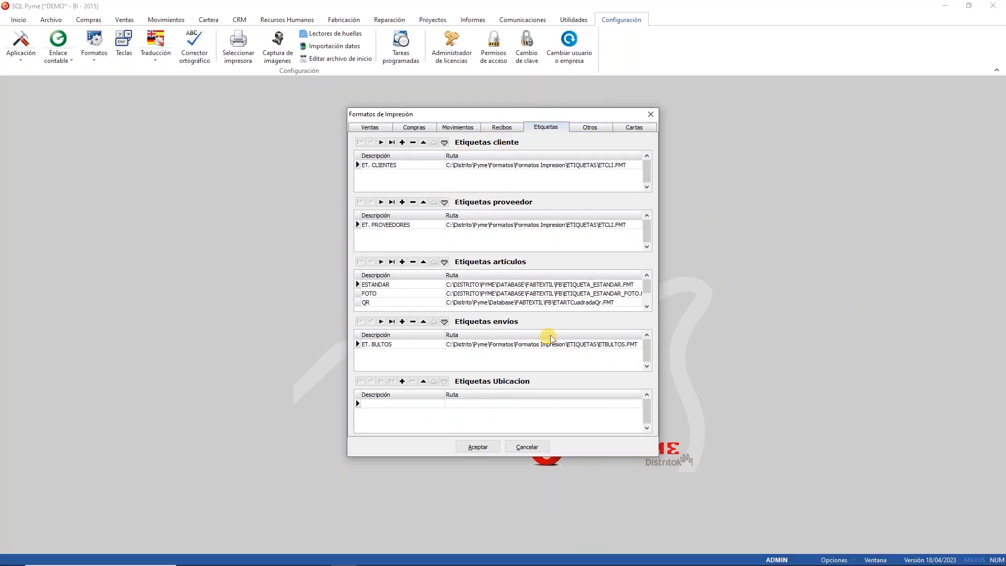
click(531, 344)
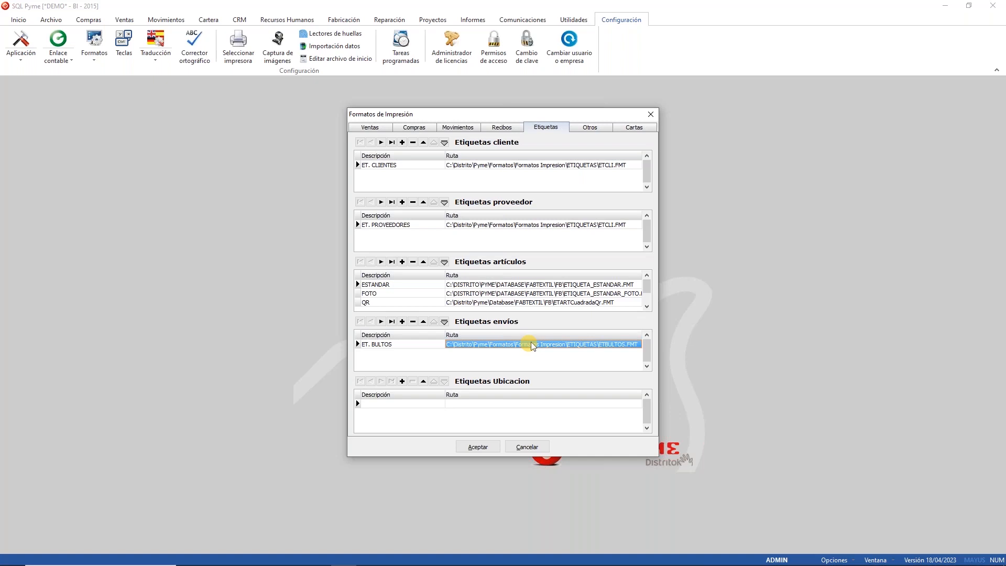
click(385, 286)
click(388, 294)
key(Up)
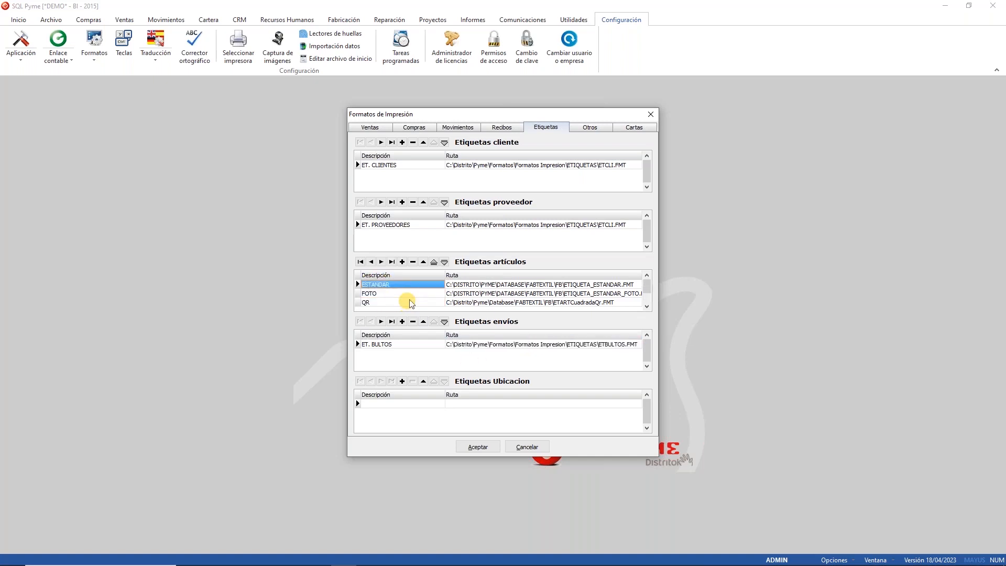
double_click(558, 294)
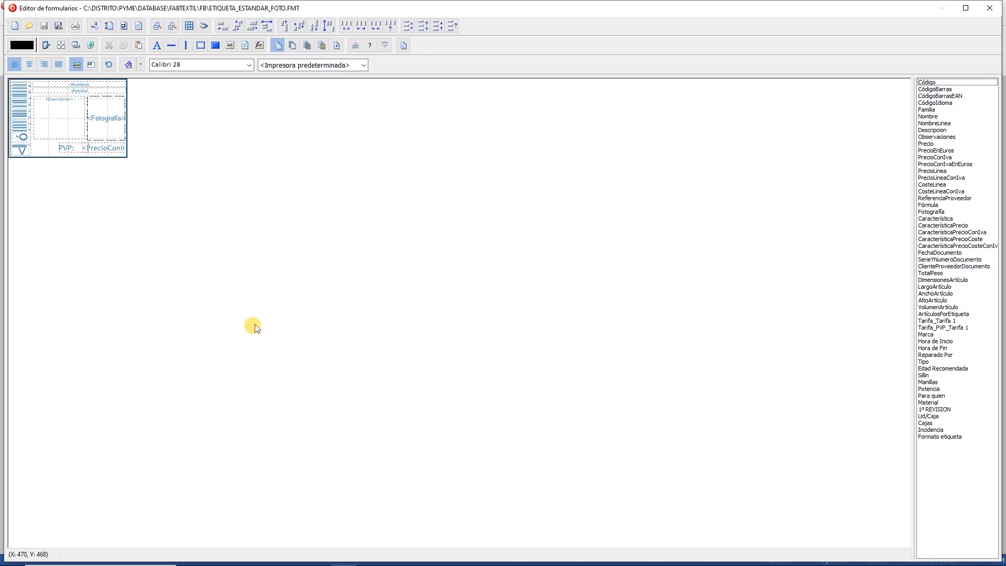
click(122, 26)
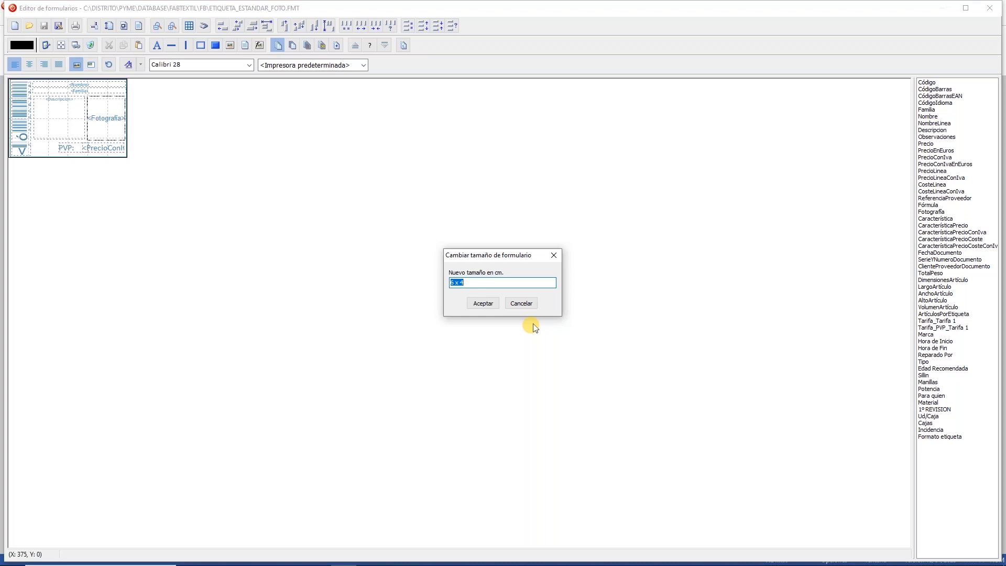
click(530, 303)
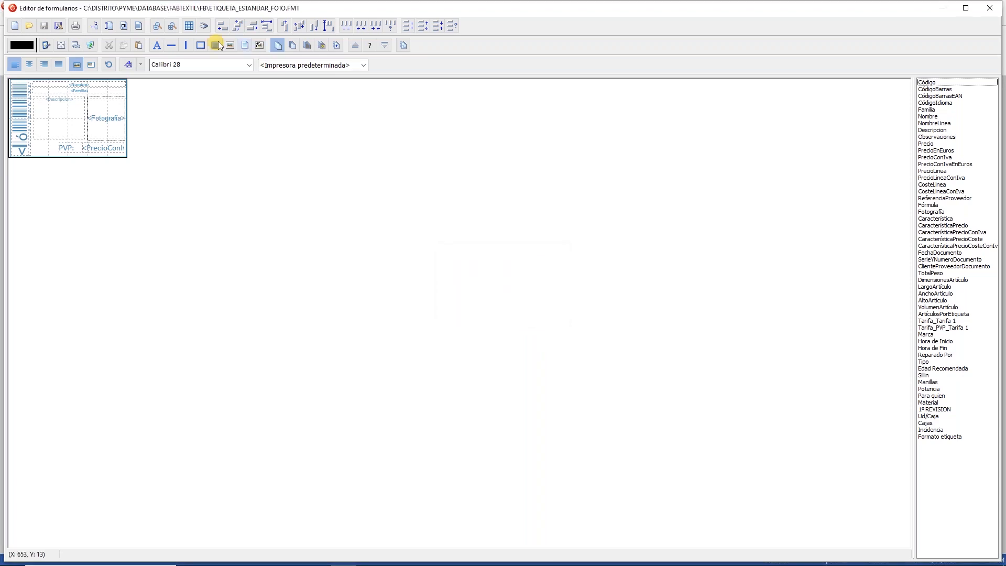
click(108, 24)
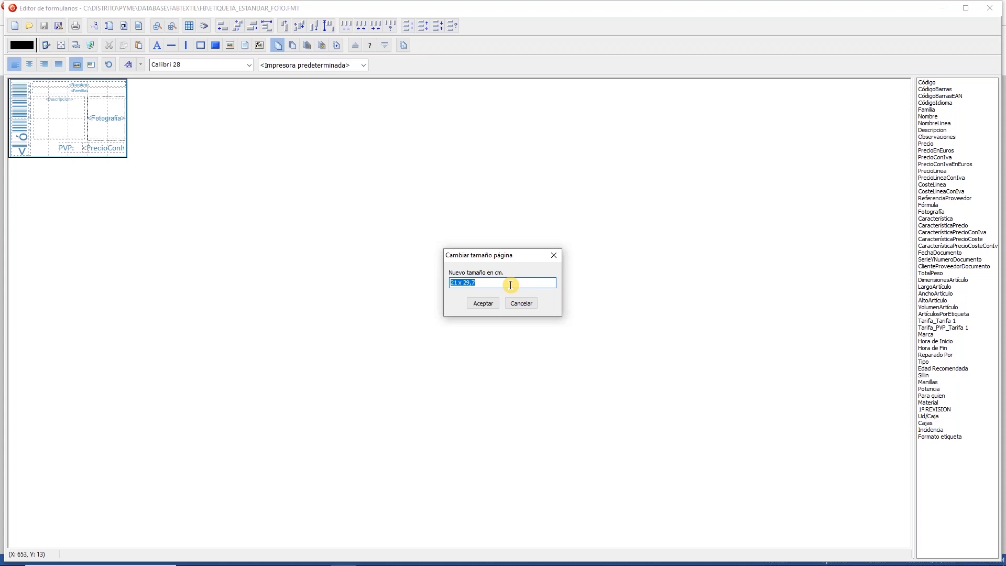
click(554, 256)
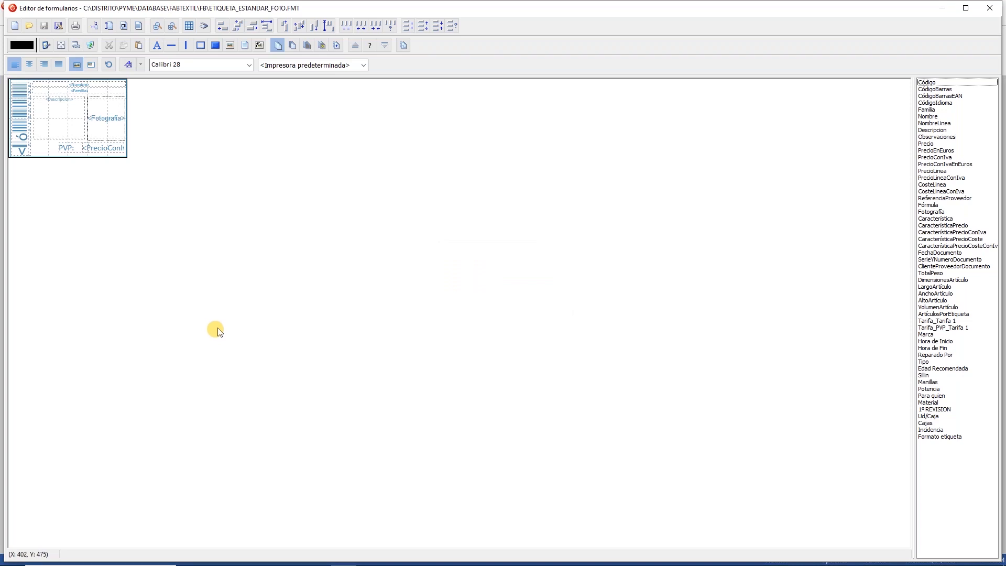
click(93, 25)
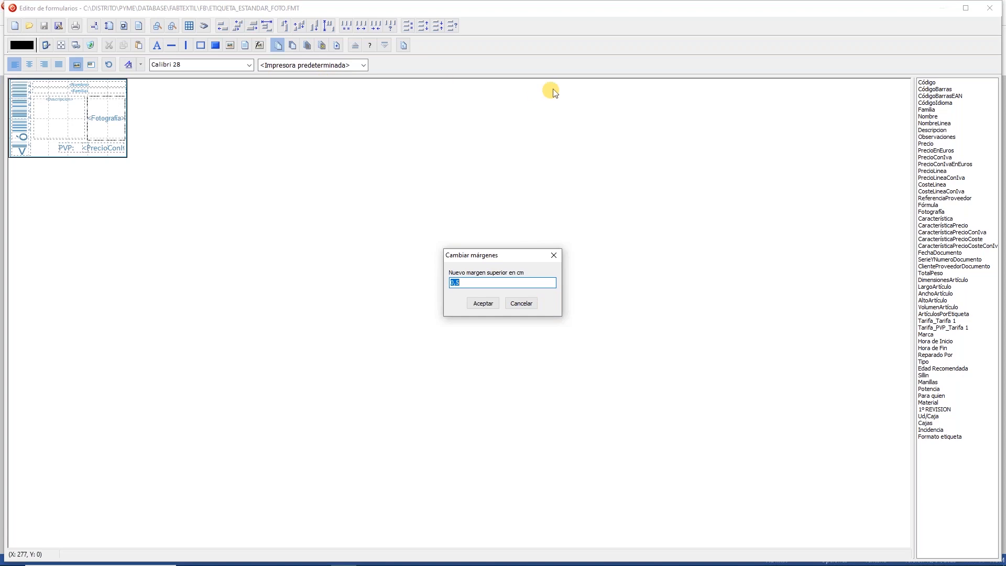
click(483, 304)
click(524, 303)
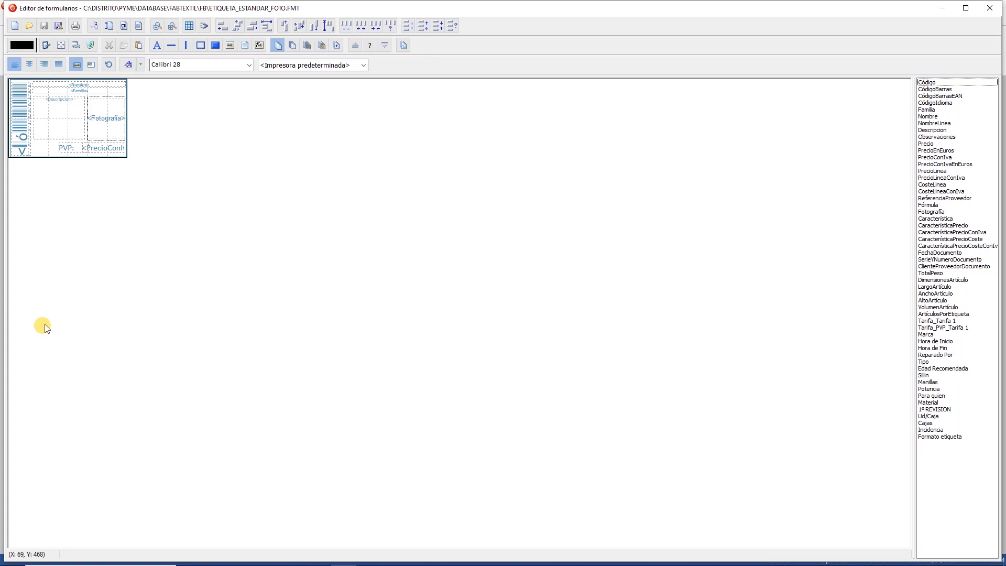
click(20, 106)
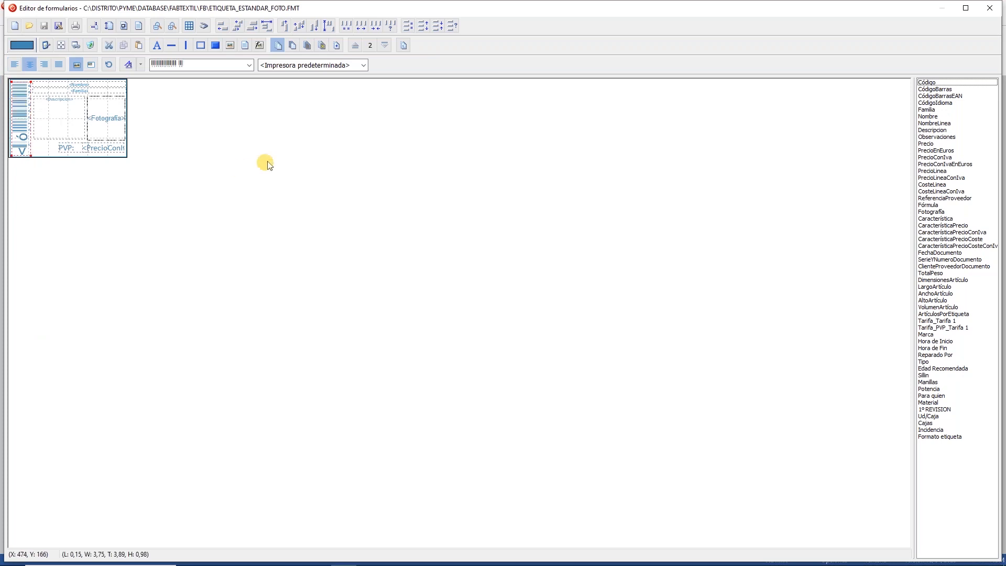
click(249, 65)
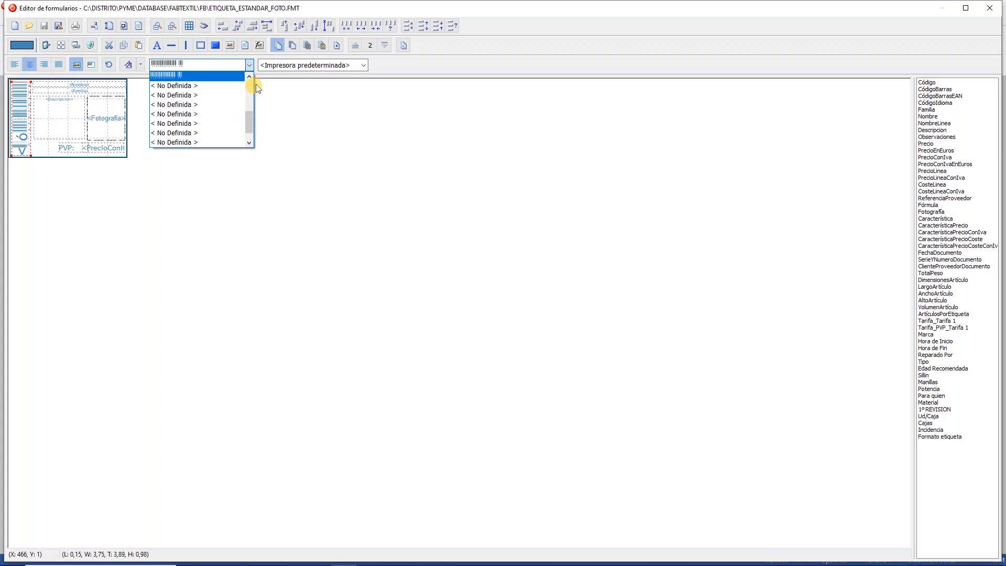
click(249, 76)
click(250, 77)
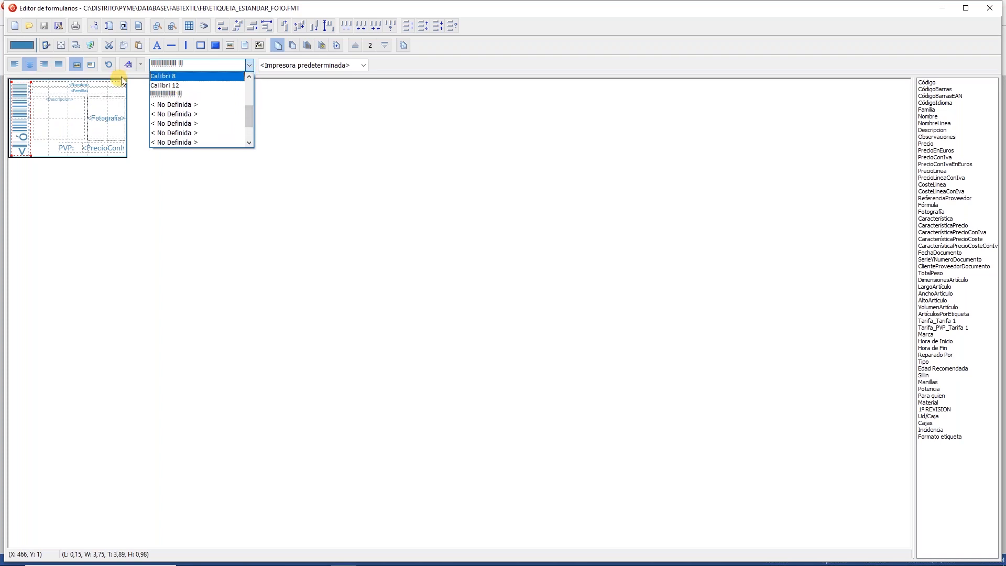
click(149, 204)
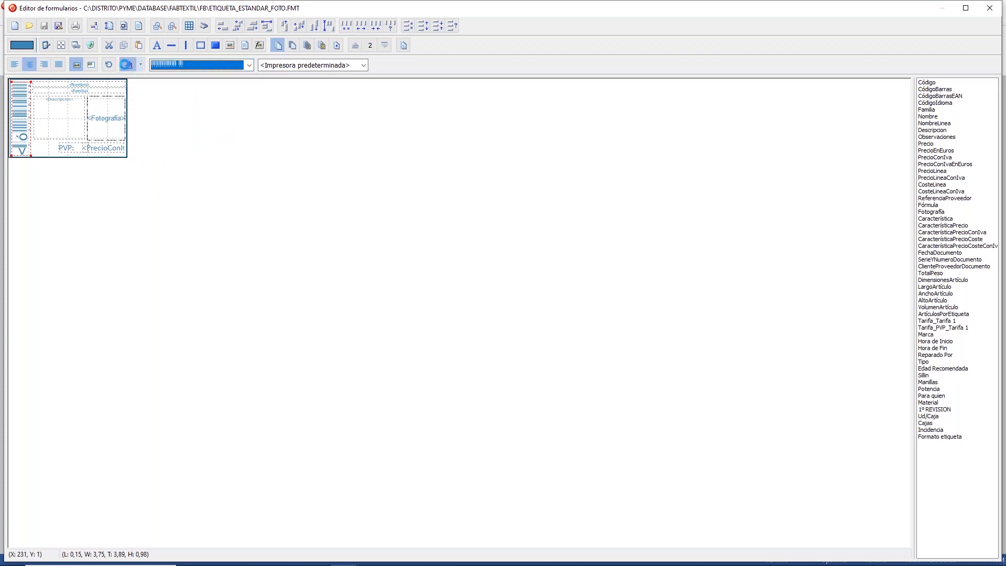
click(126, 65)
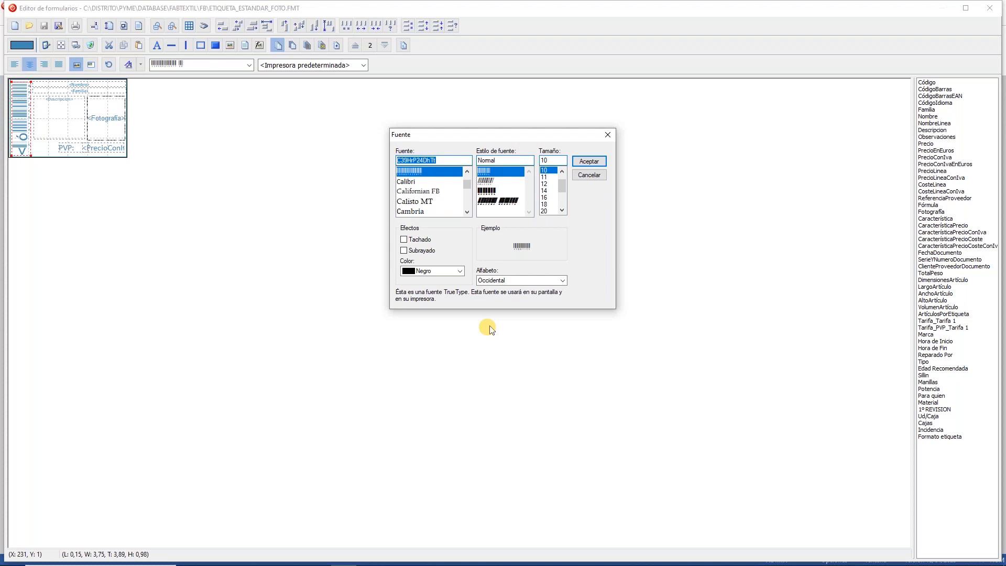
click(590, 175)
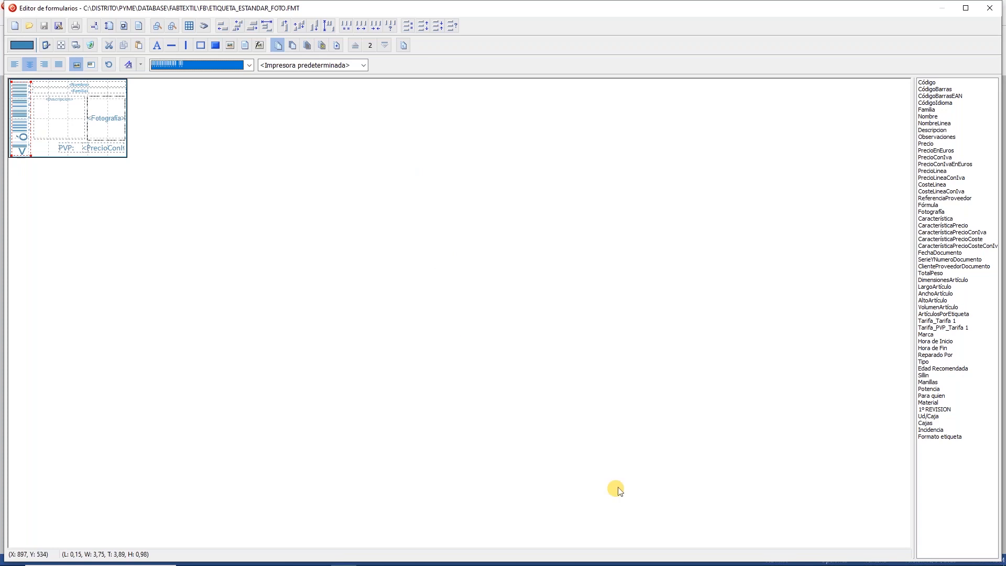
Step: Close the label editor and print formats without changes, and open the Artículos records
click(990, 8)
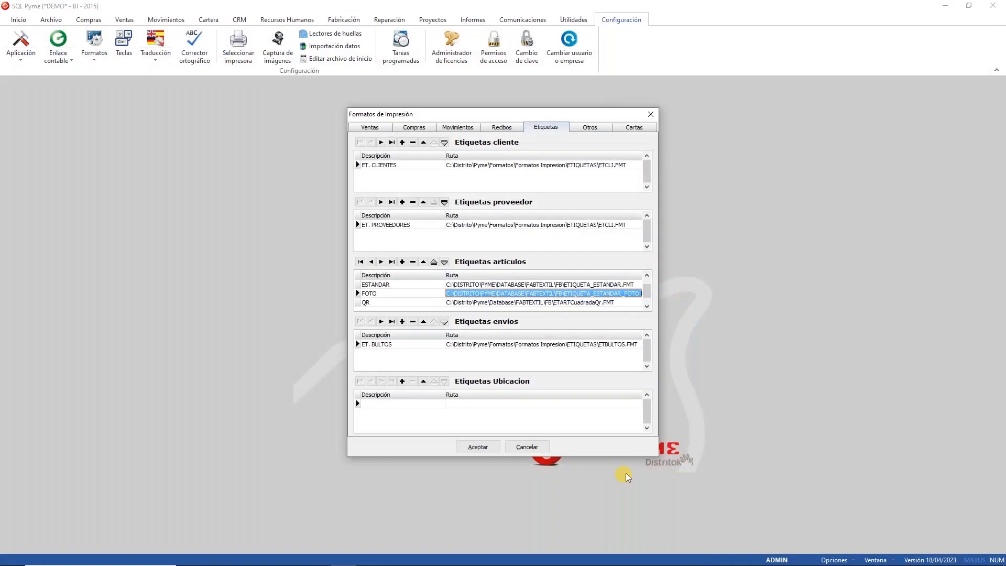
click(525, 447)
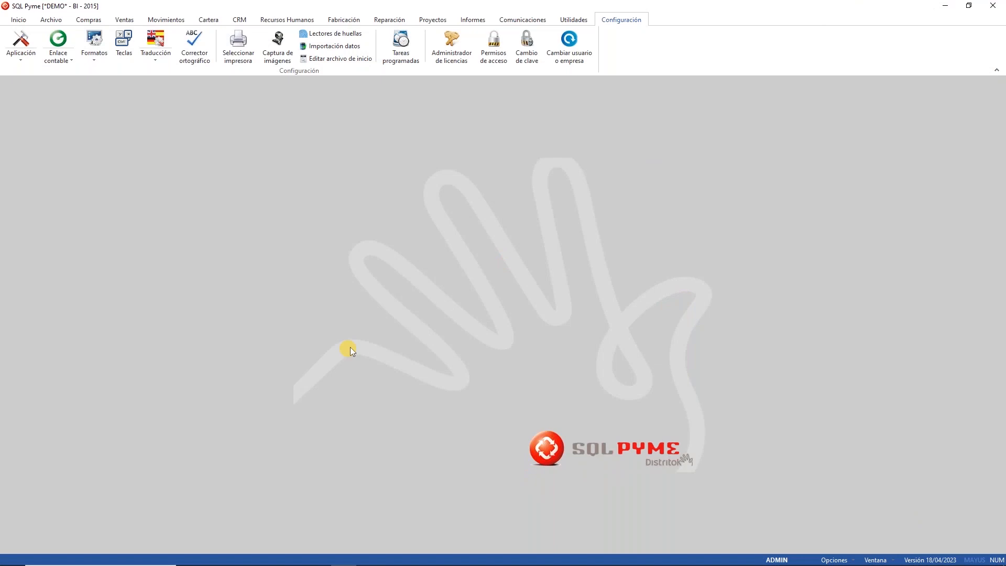
click(50, 20)
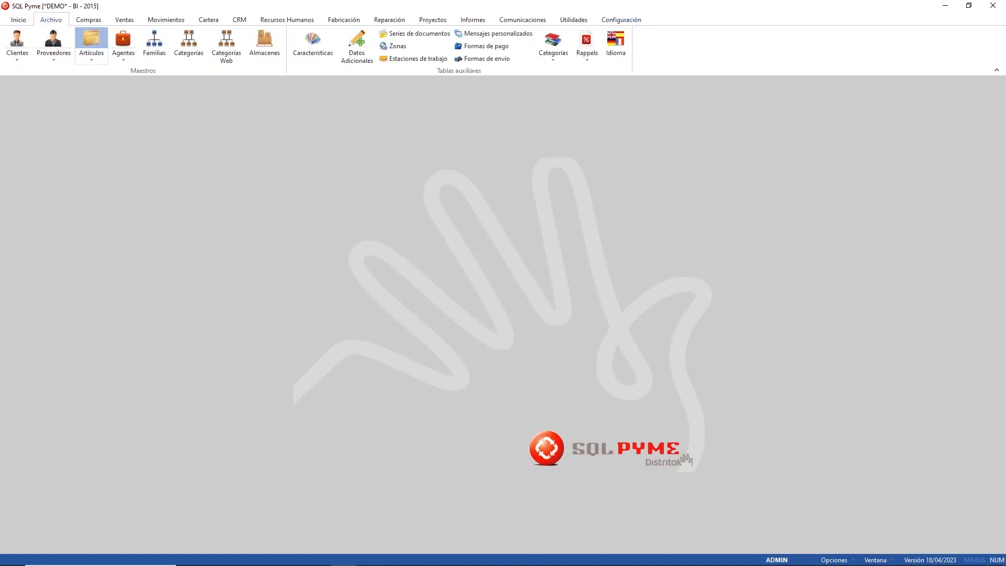
click(91, 45)
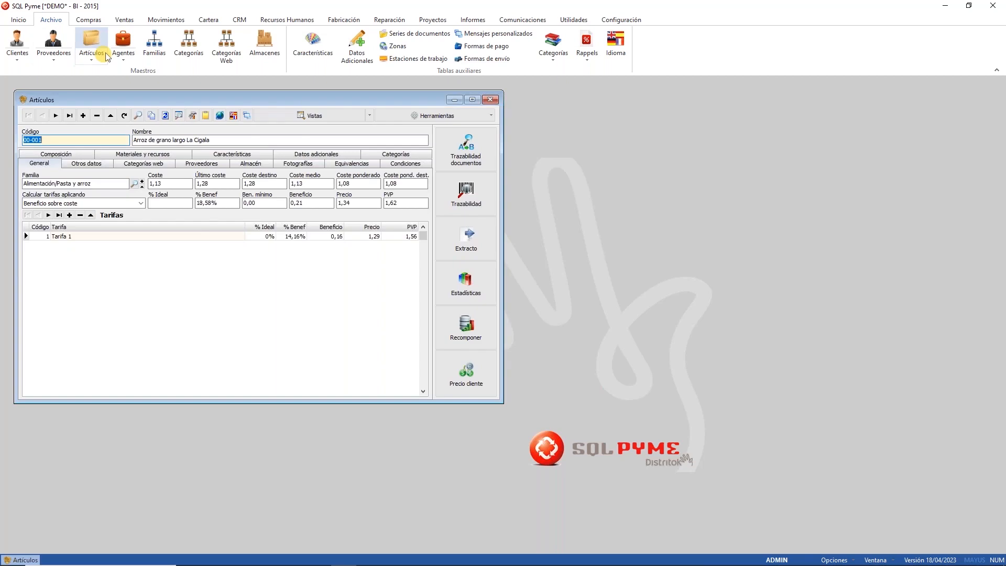
Step: Preview the ESTANDAR label for item 00-001, Arroz de grano largo La Cigala
click(449, 114)
click(434, 205)
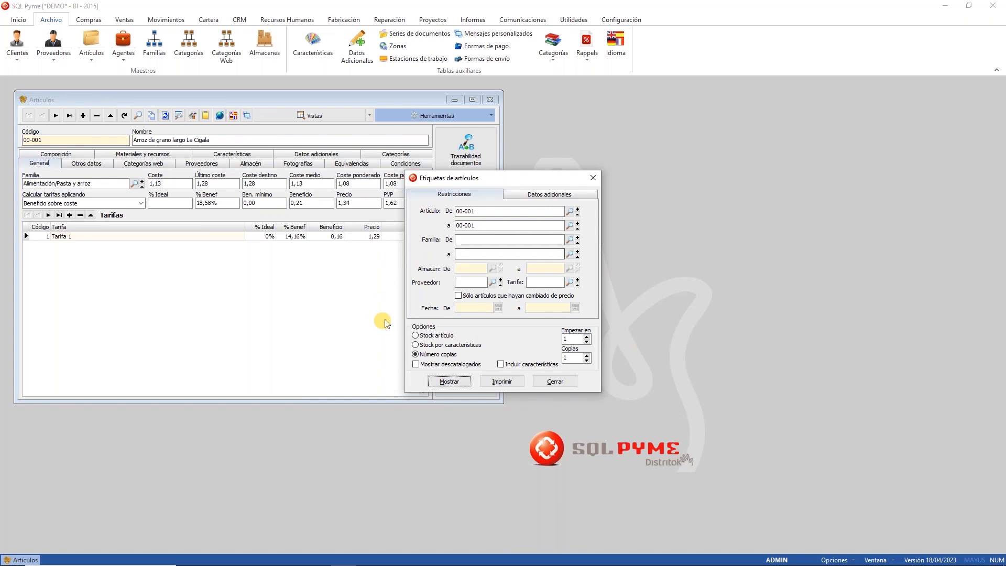
click(438, 382)
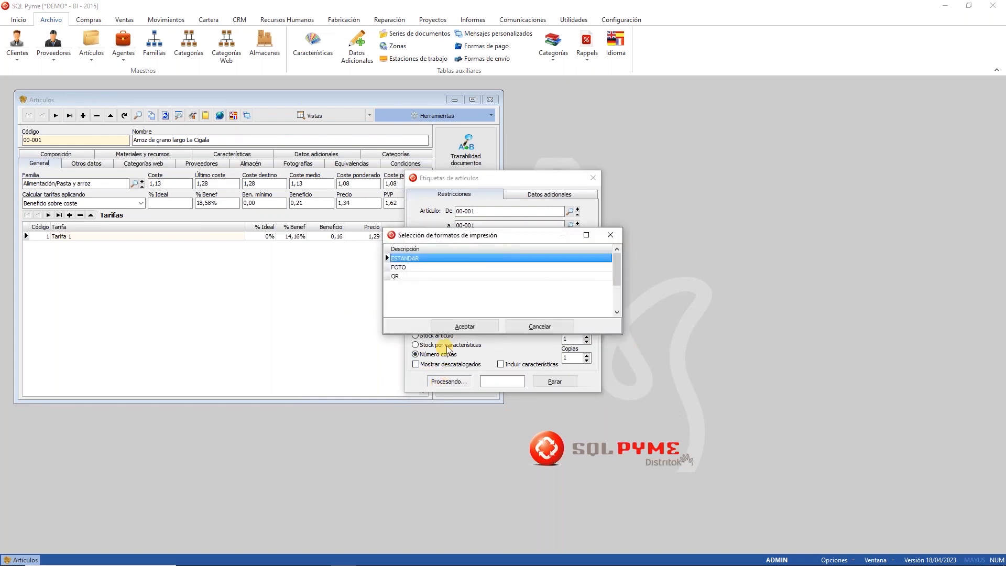
click(460, 326)
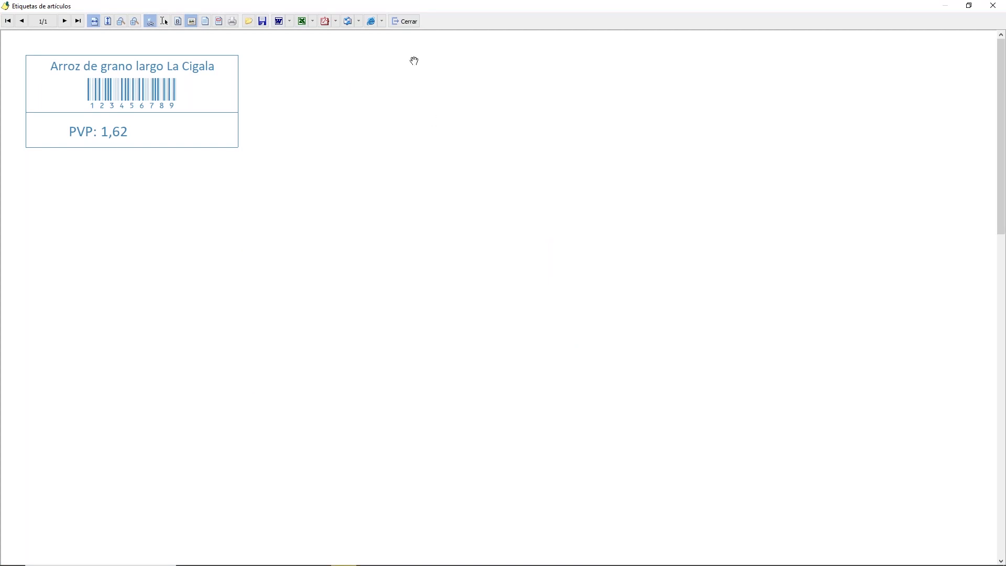
Step: Preview the rice item's label in the FOTO format
click(406, 21)
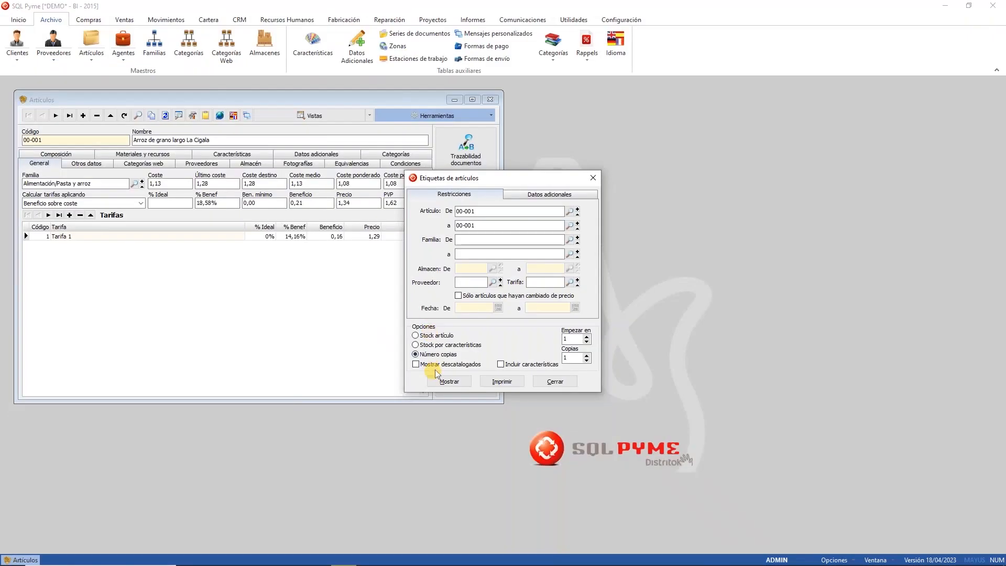
click(442, 383)
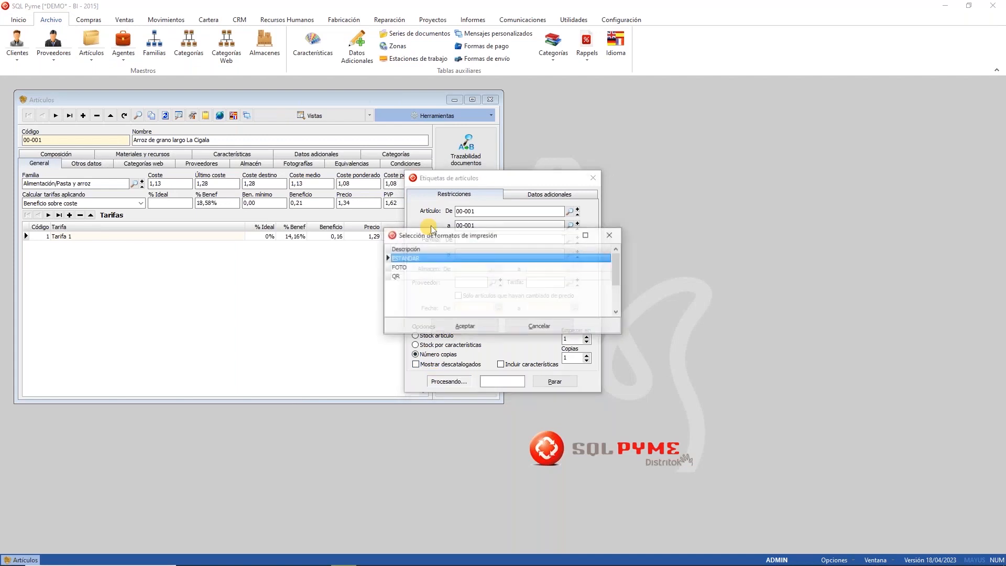
click(422, 267)
click(455, 327)
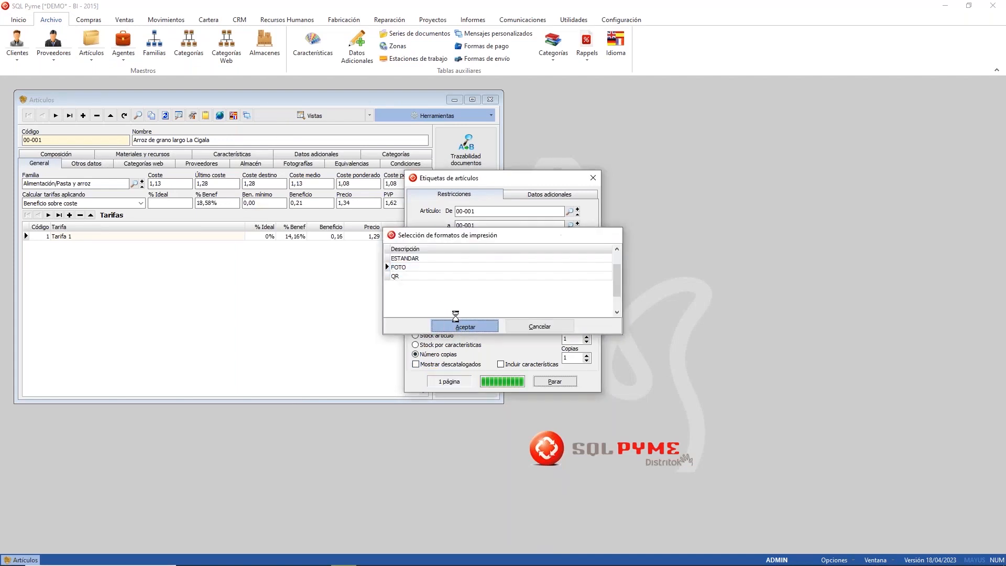
Step: Preview the same label in QR format, then close the preview and label printing
click(406, 22)
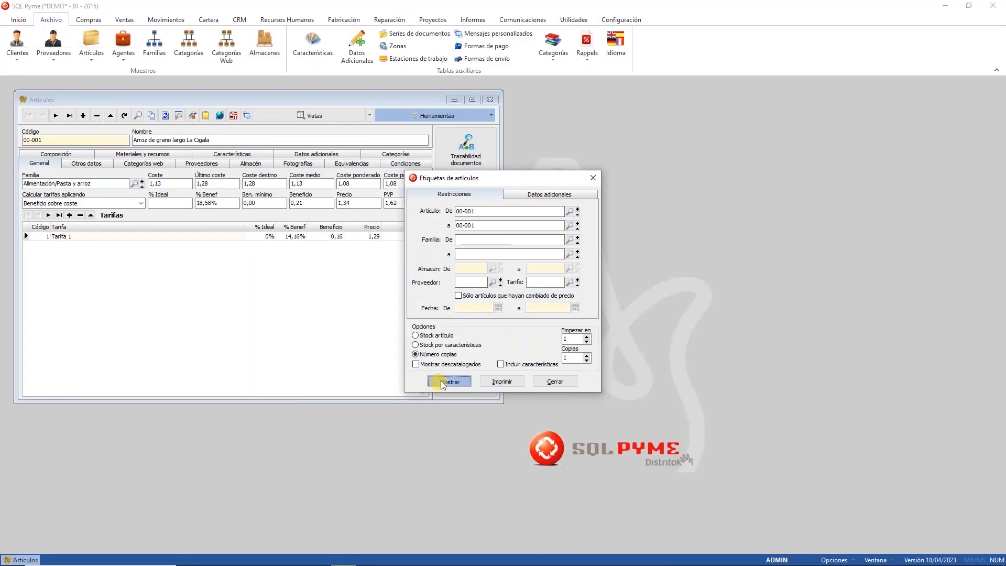
click(441, 380)
click(432, 282)
click(453, 326)
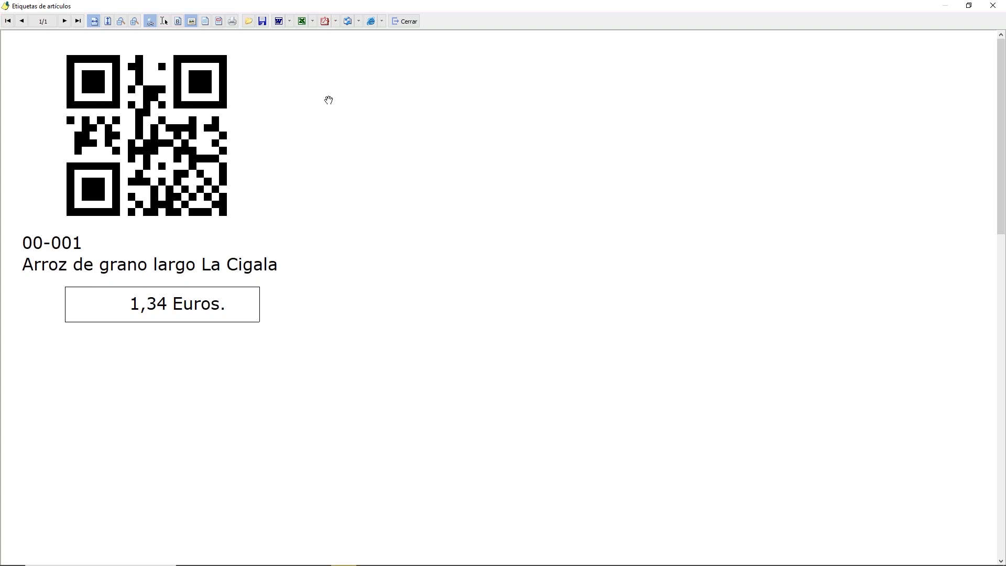
click(404, 21)
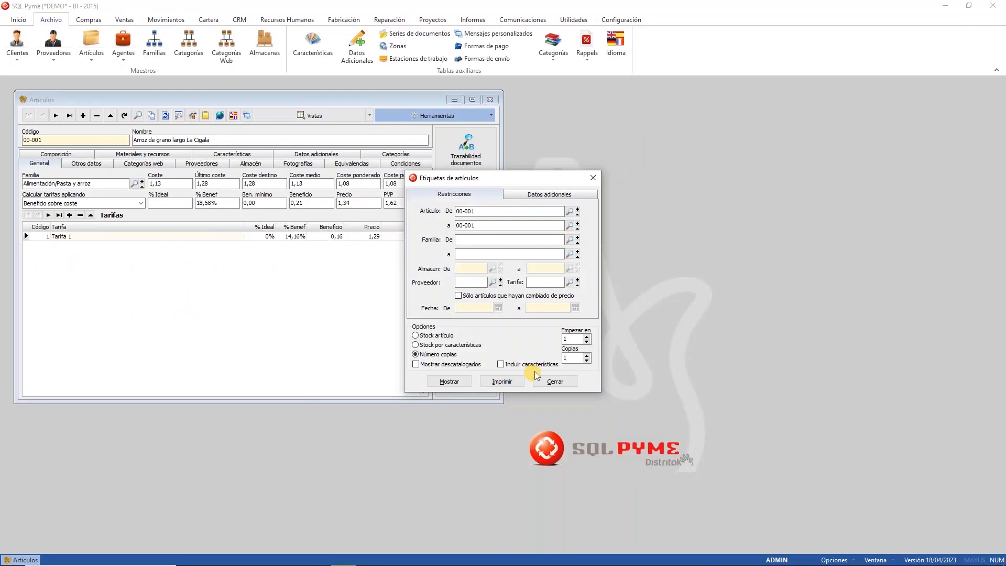
click(546, 384)
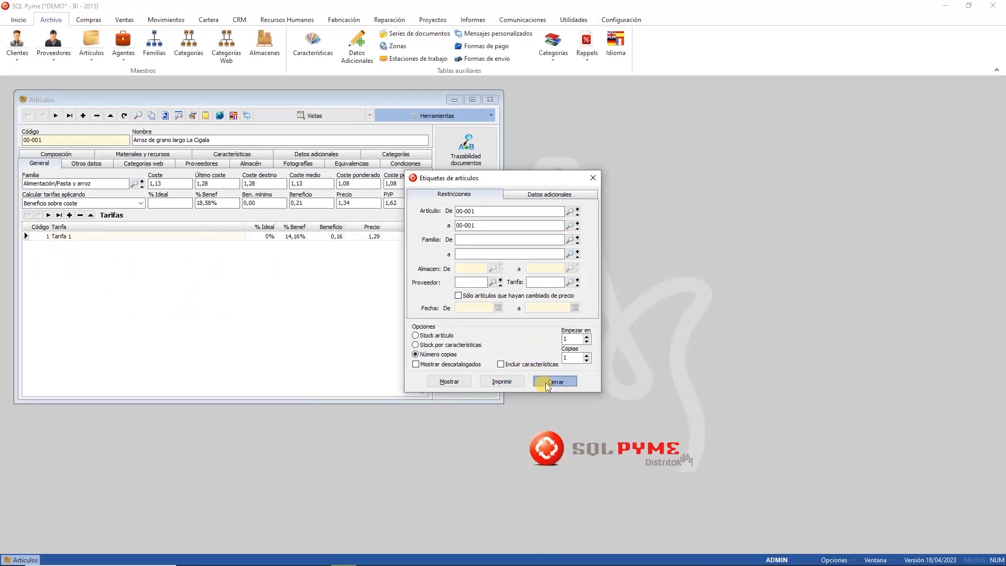
Step: Open the QR article label file from the Etiquetas print formats in the form editor
click(621, 20)
click(95, 59)
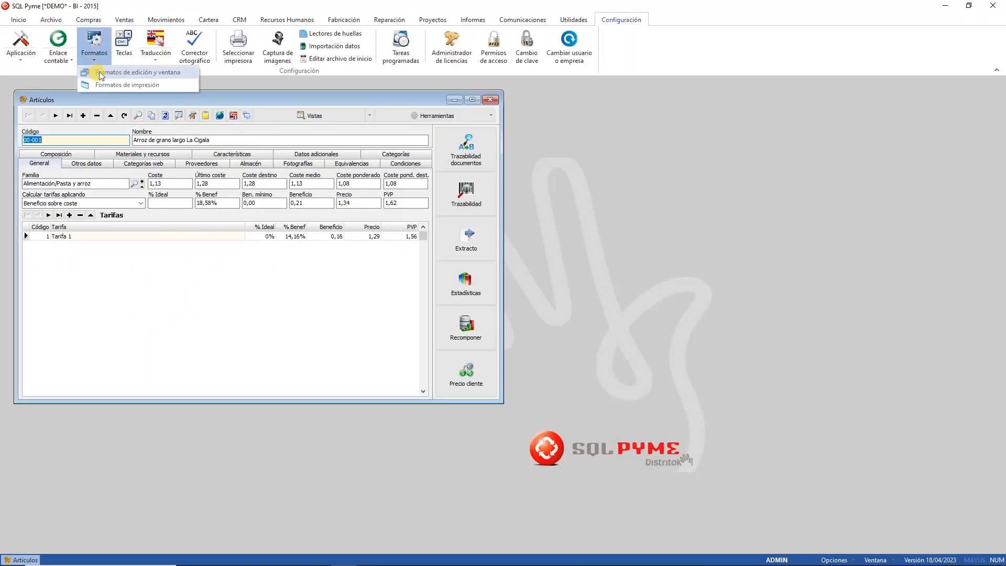
click(126, 71)
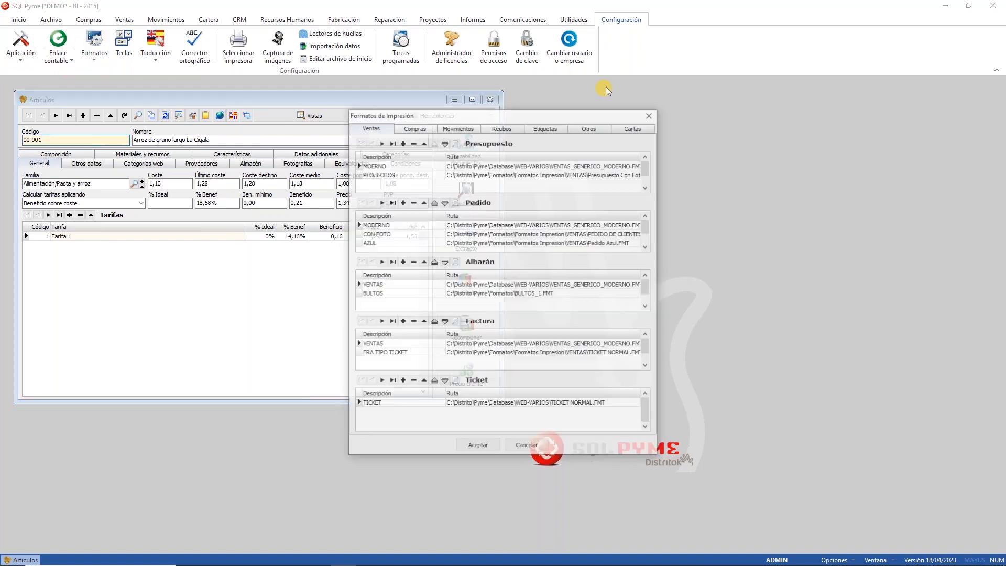
click(584, 128)
click(545, 128)
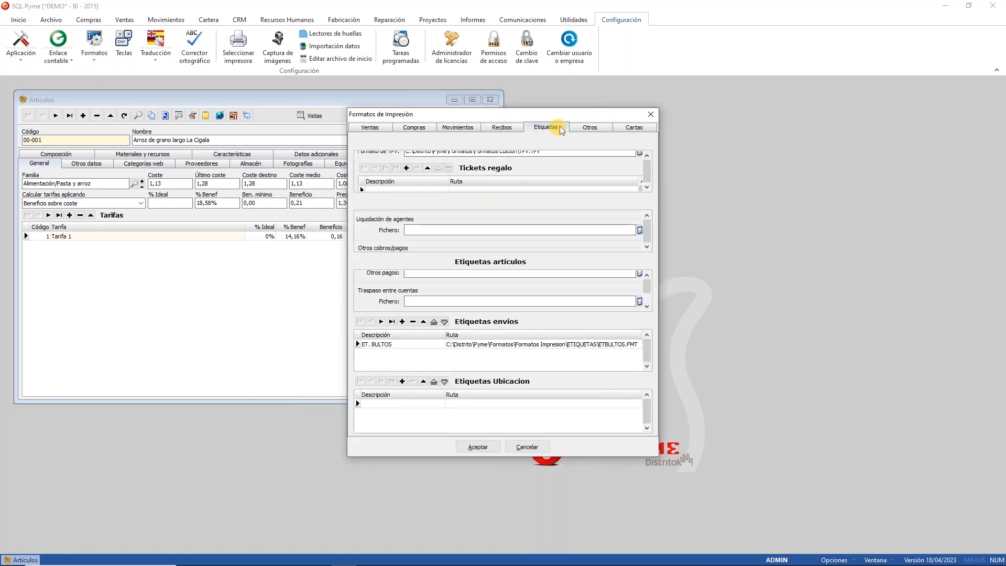
click(505, 304)
double_click(506, 303)
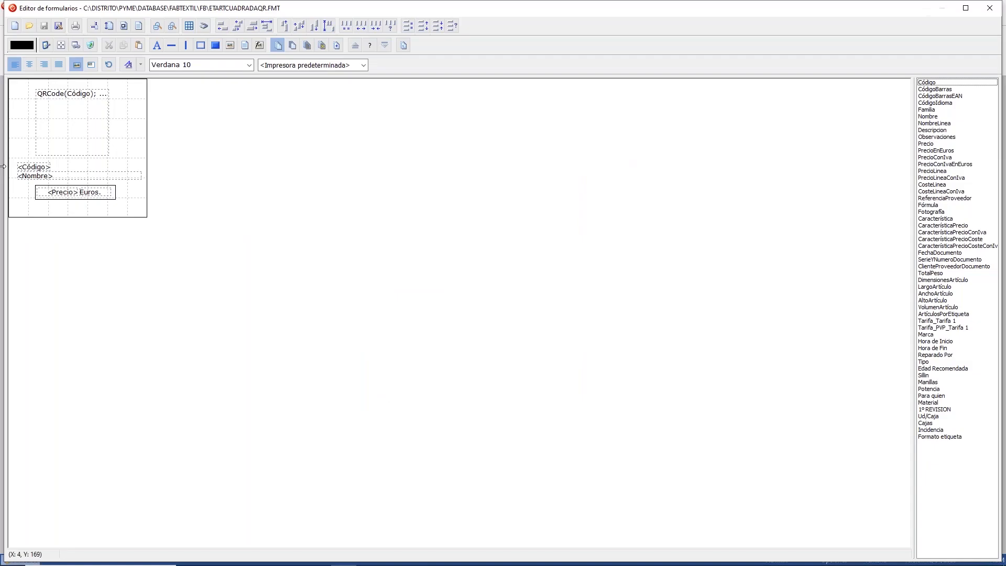
Step: Inspect the QRCode(Código) formula, cancel without changes, and close the label design
click(73, 122)
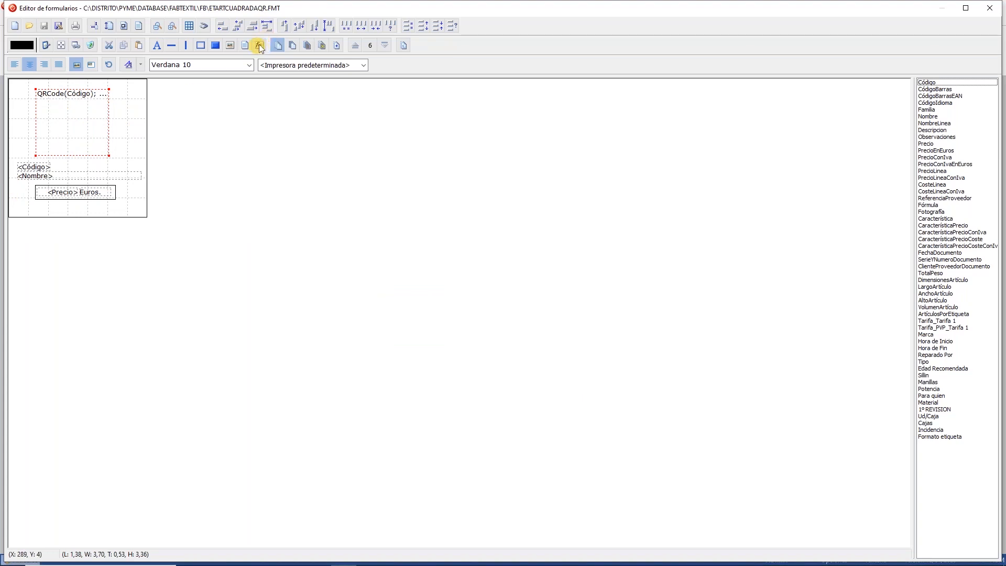
double_click(81, 135)
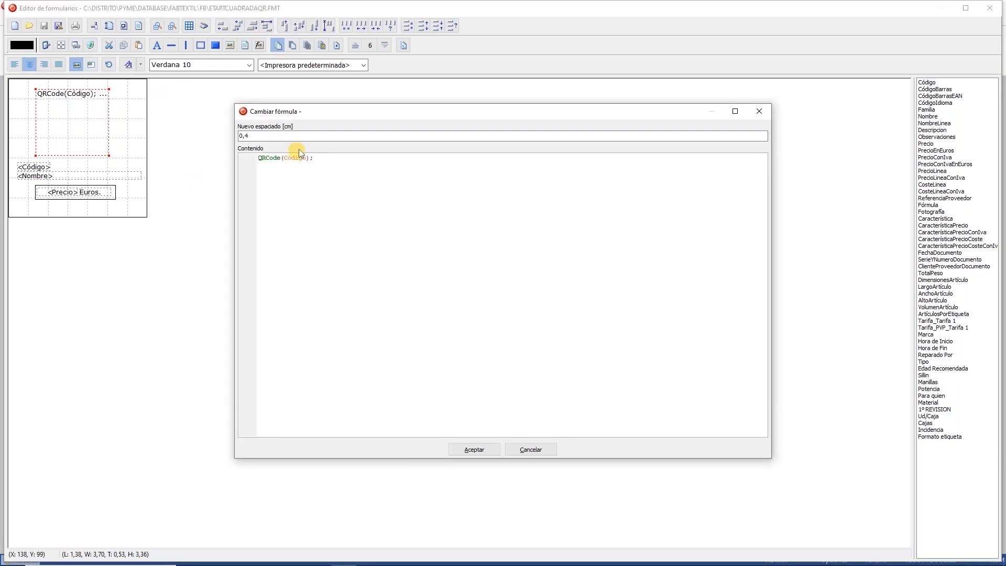
double_click(274, 157)
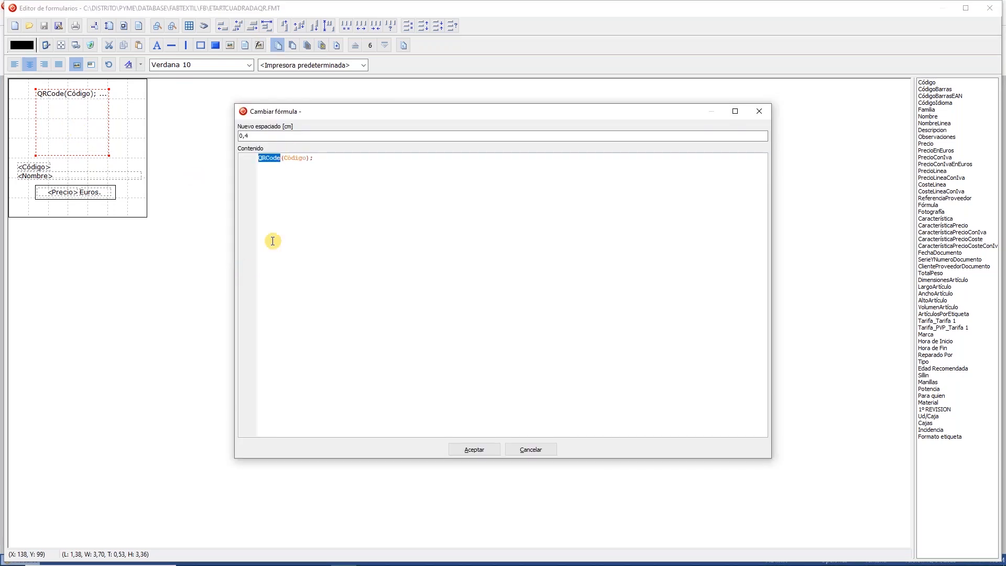
click(298, 159)
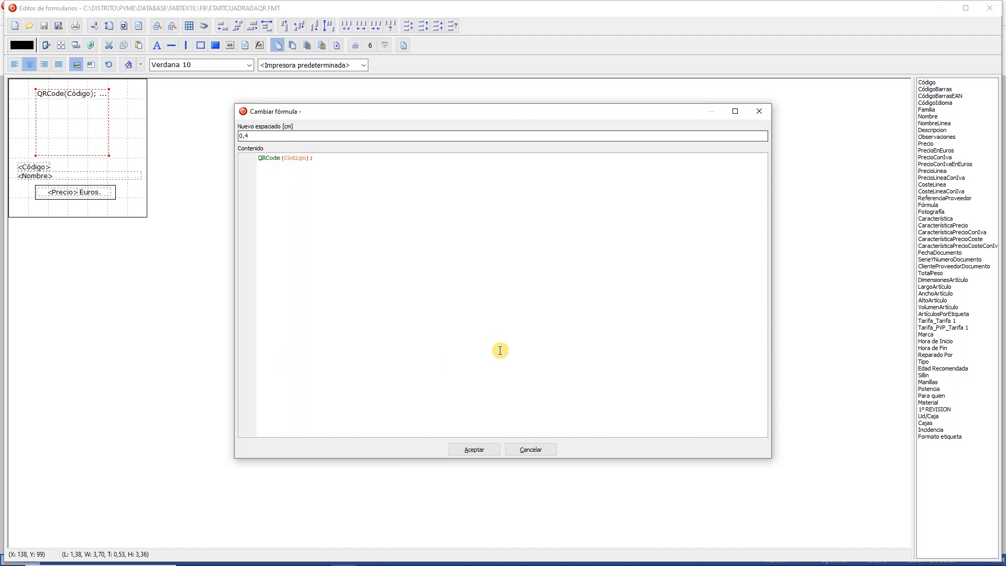
click(547, 449)
click(990, 8)
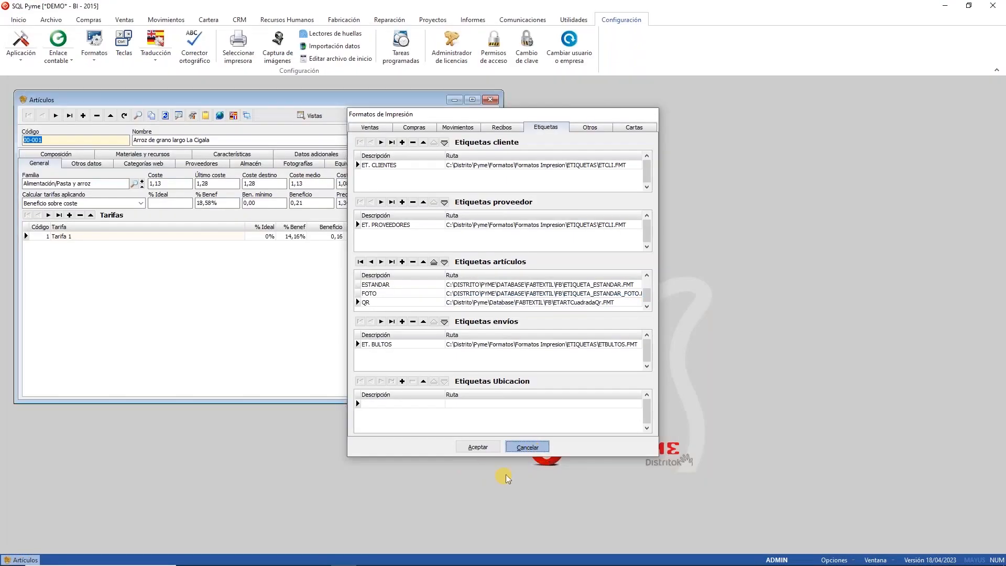
Step: Preview 30 copies of article 00-001's label in the FOTO format
click(539, 449)
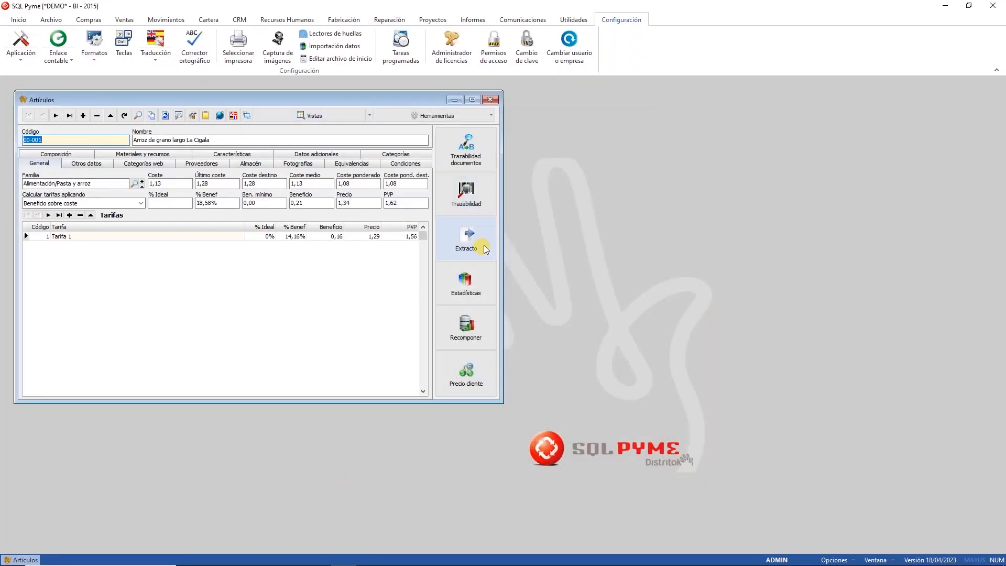
click(445, 116)
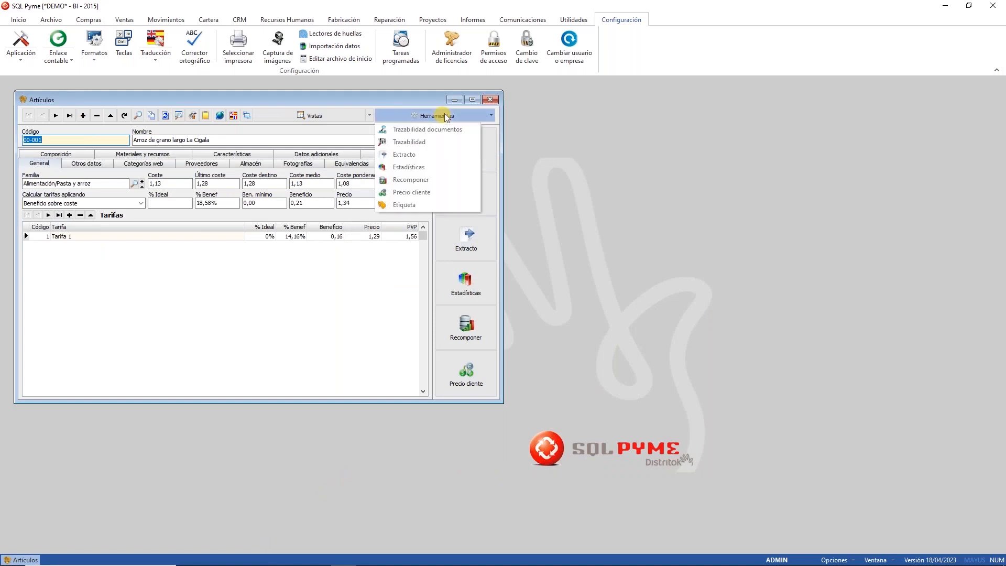
click(420, 206)
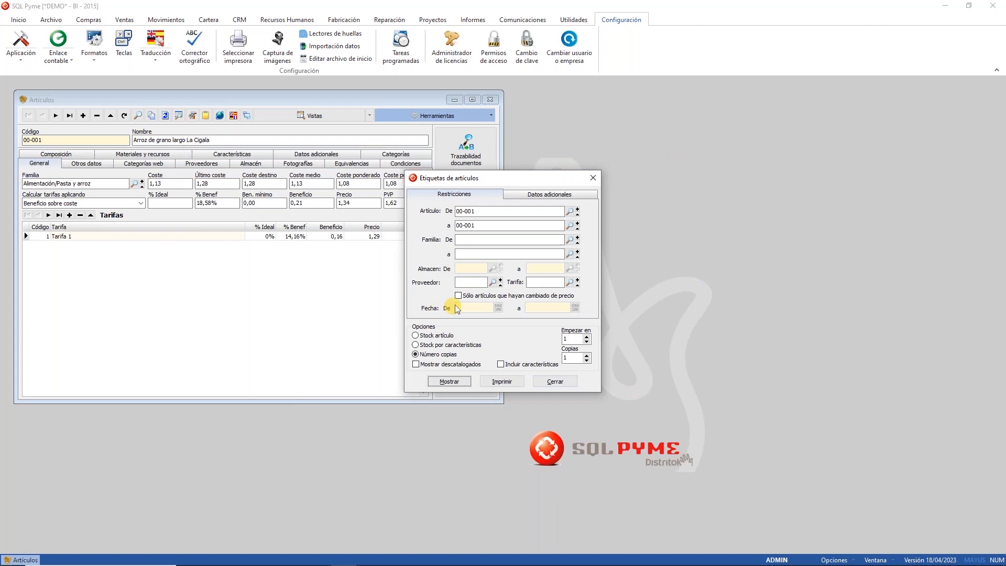
click(571, 358)
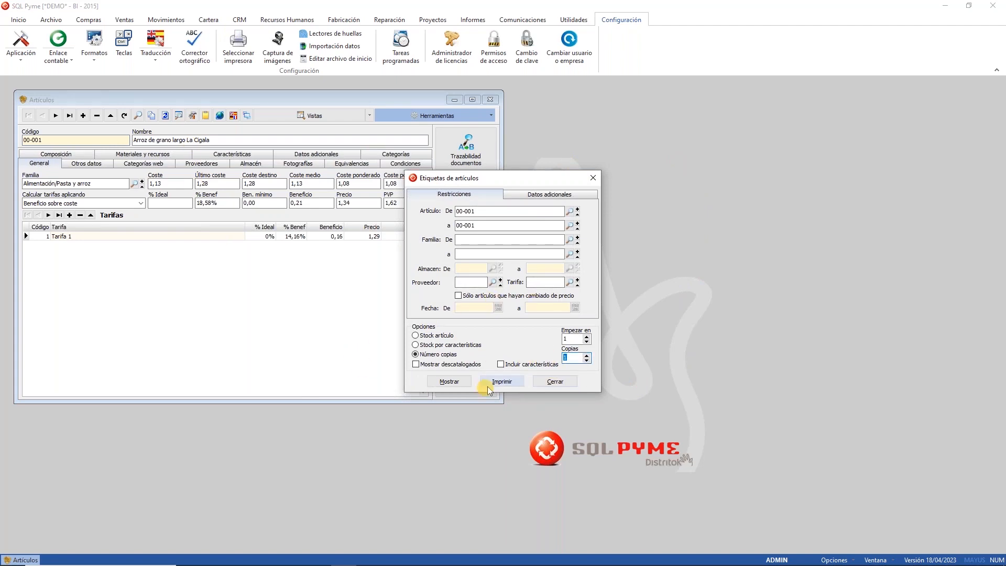
text(30)
click(449, 381)
click(410, 268)
click(463, 326)
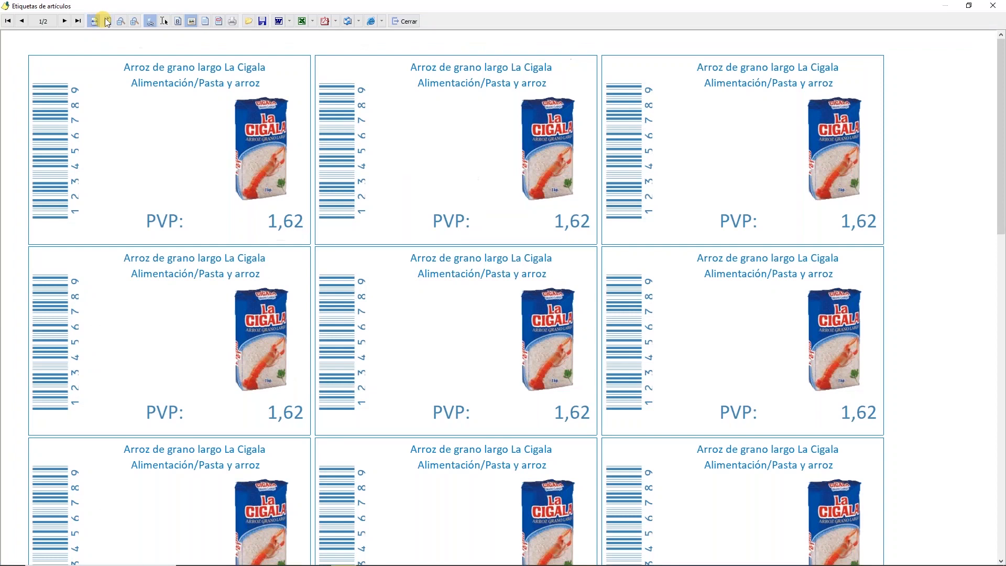
Step: Browse both pages of the 30-label preview, then close it
click(108, 21)
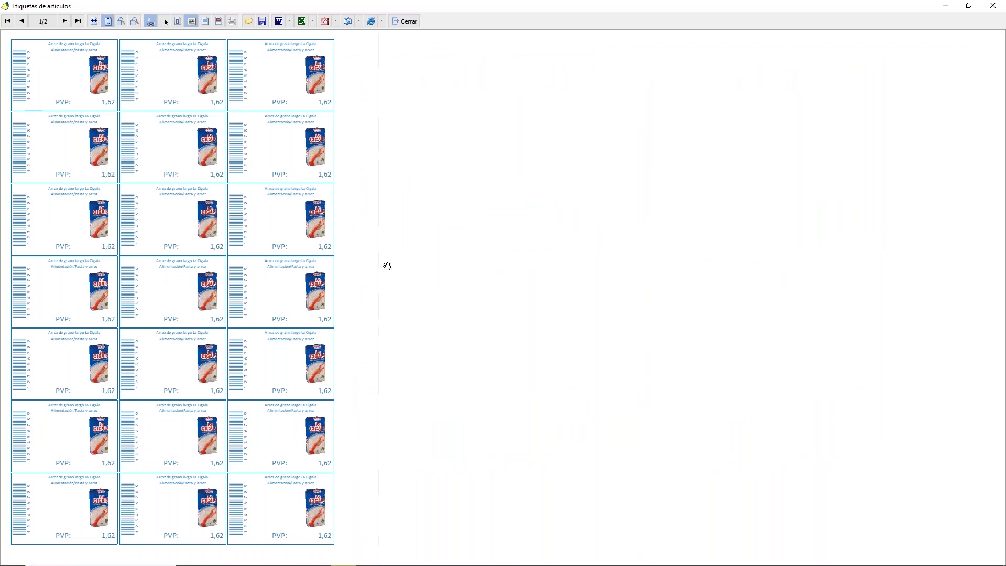
click(65, 24)
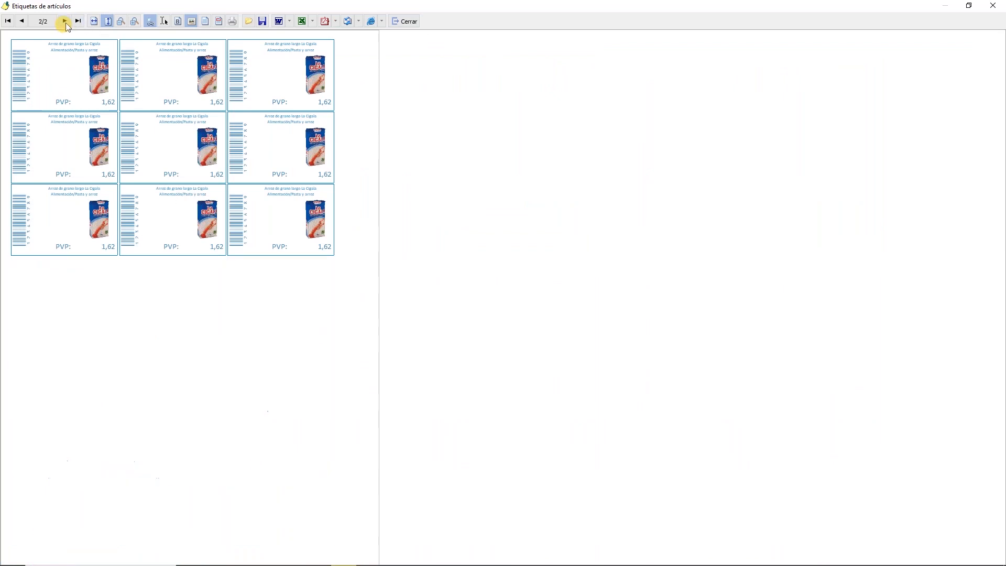
click(21, 22)
click(396, 21)
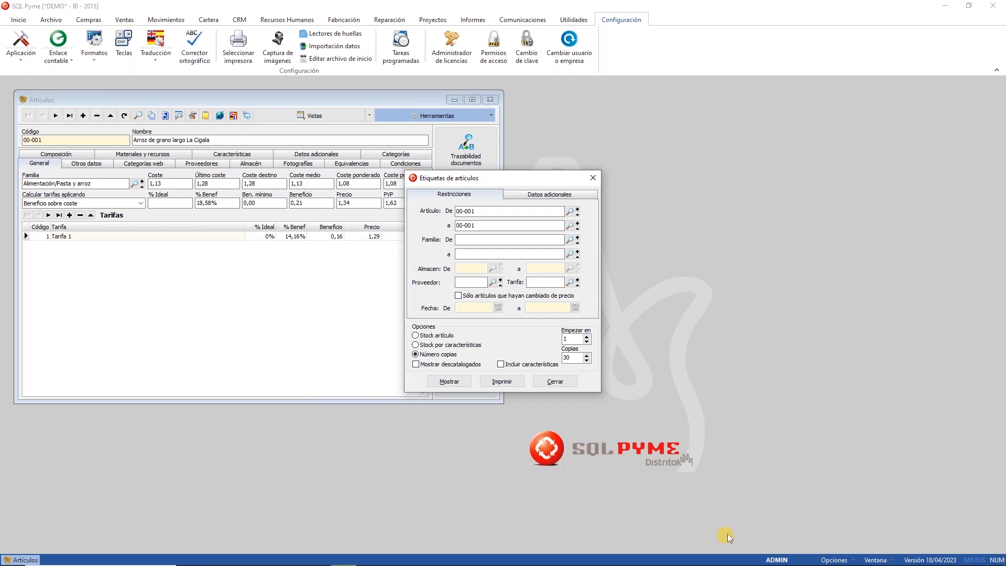
Step: Preview the FOTO labels starting at label position 6
click(571, 338)
text(6)
click(449, 381)
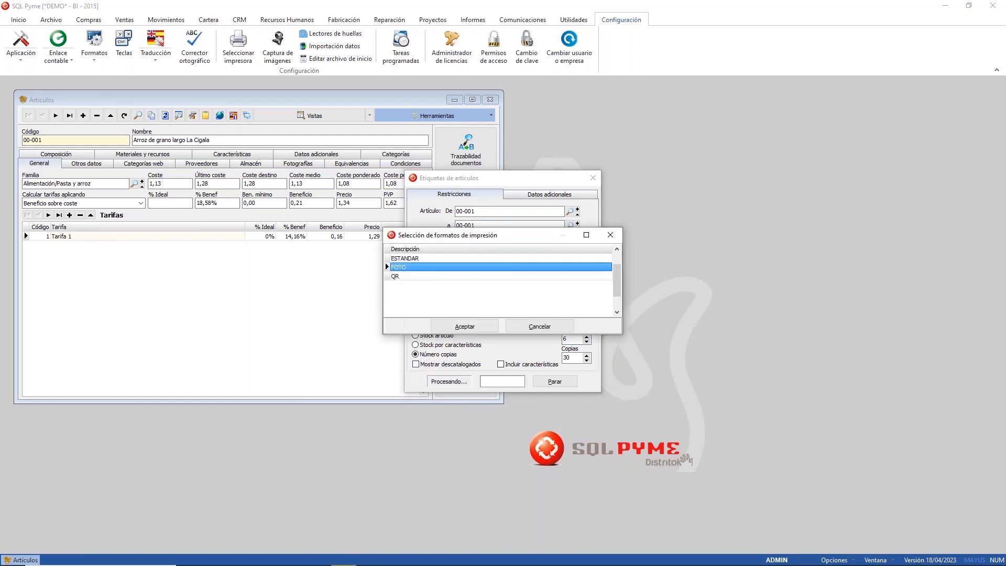
click(463, 324)
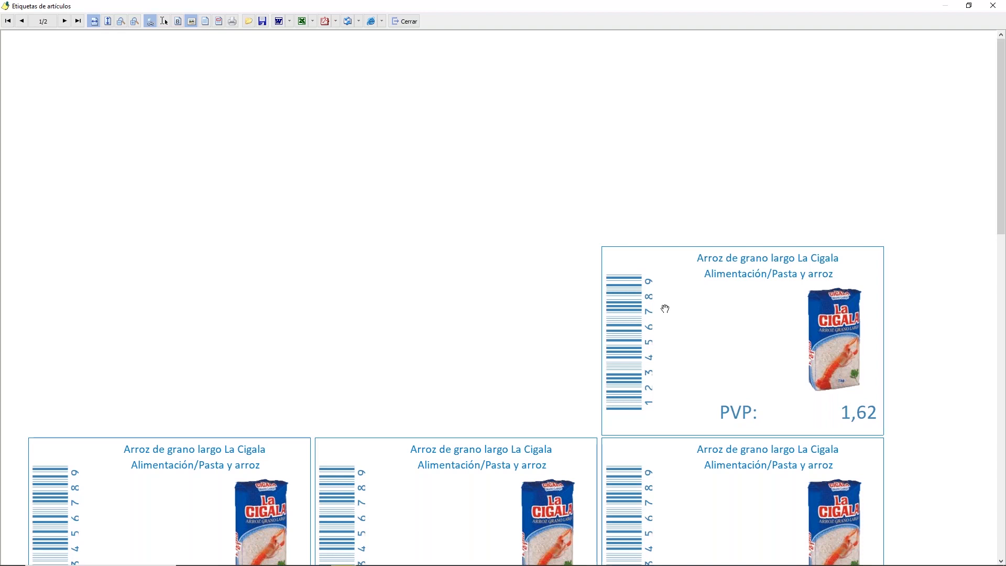
click(407, 21)
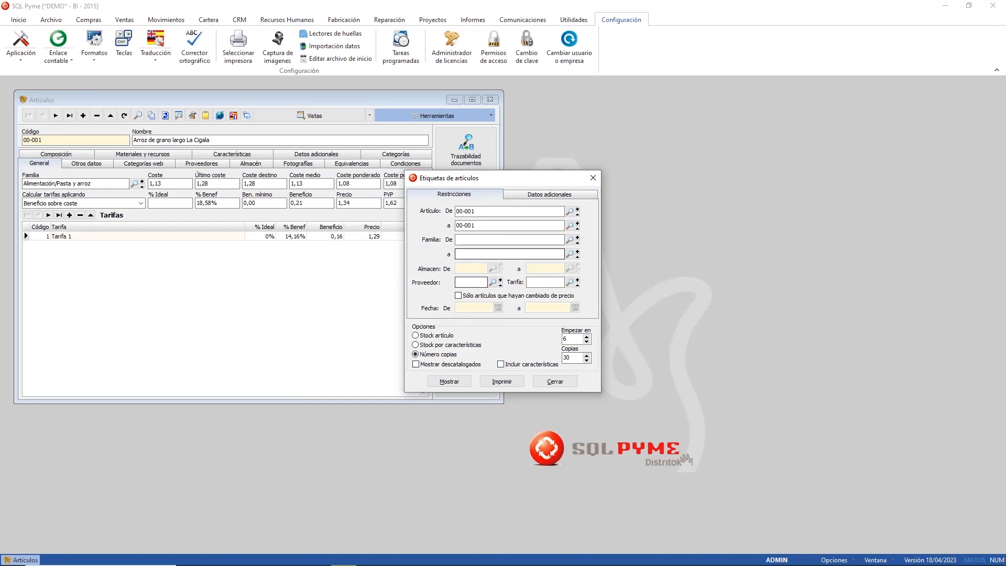
Step: Reset copies to 1 and preview labels counted from Stock artículo, then close the dialogs
double_click(568, 358)
text(1)
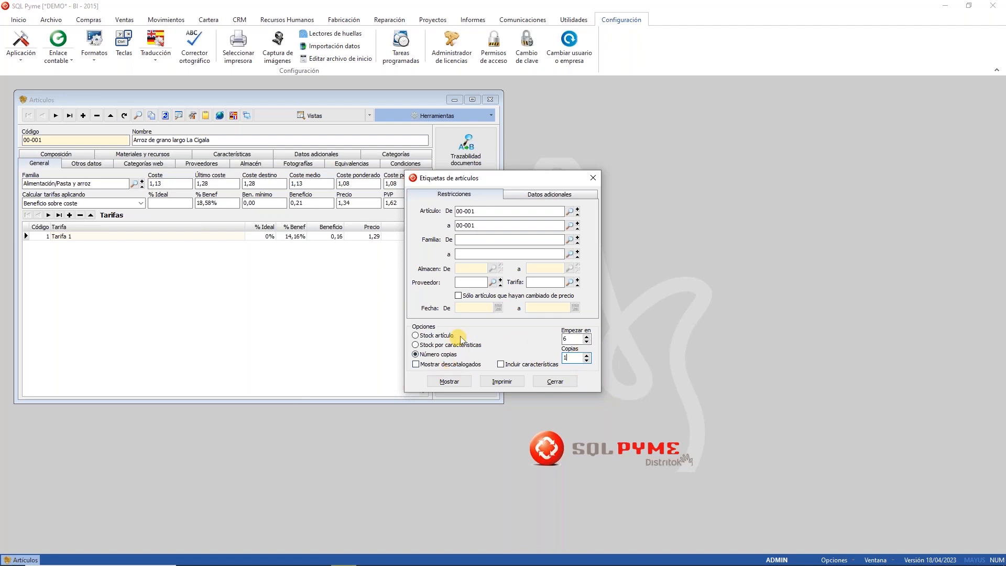
click(442, 346)
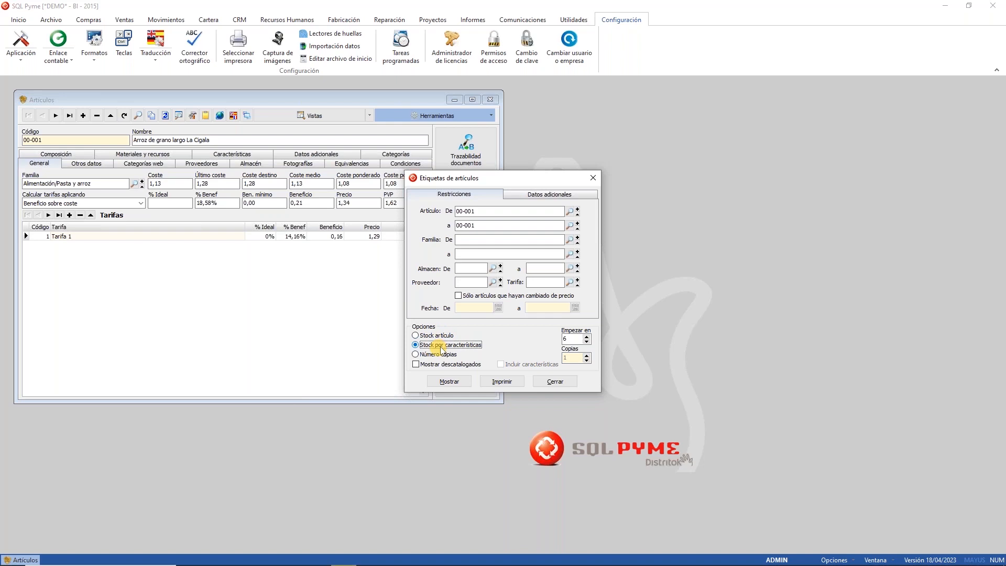
click(445, 337)
click(449, 381)
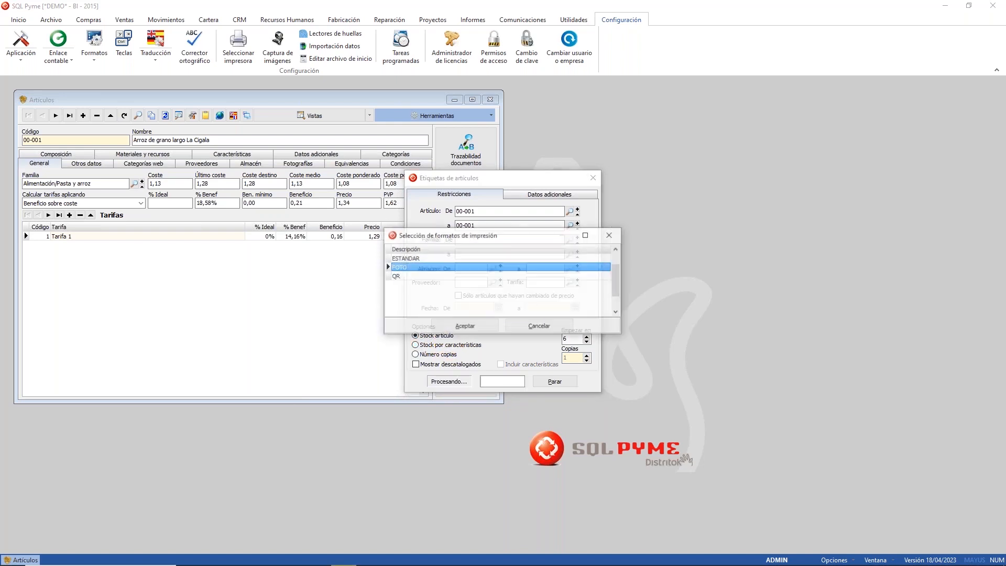
click(463, 325)
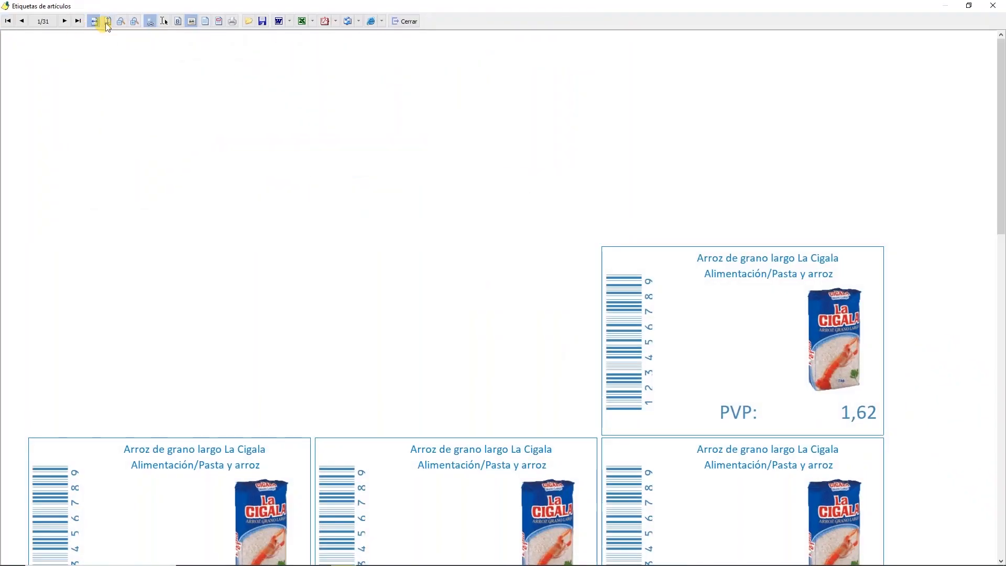
click(107, 21)
click(64, 20)
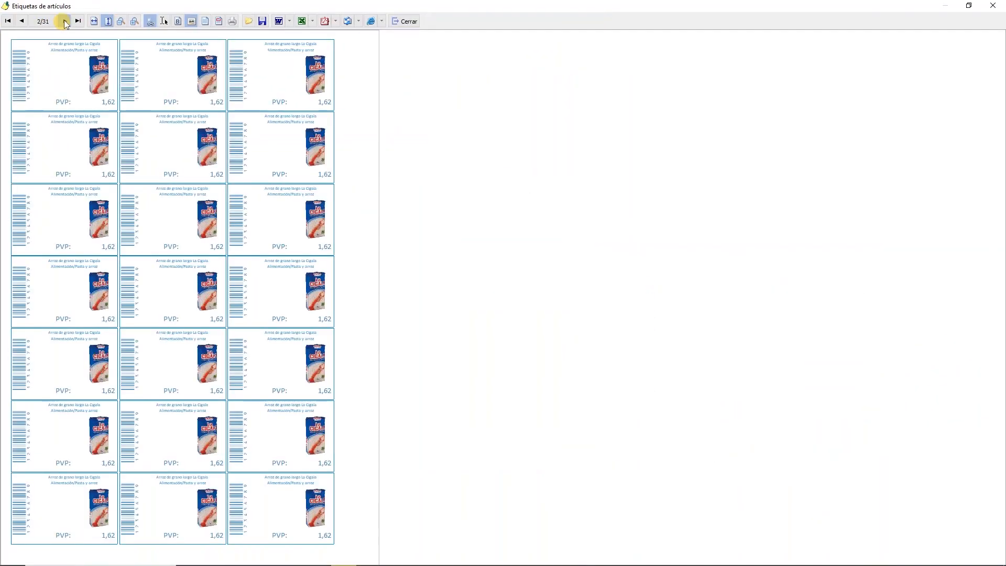
click(65, 21)
click(65, 21)
click(406, 21)
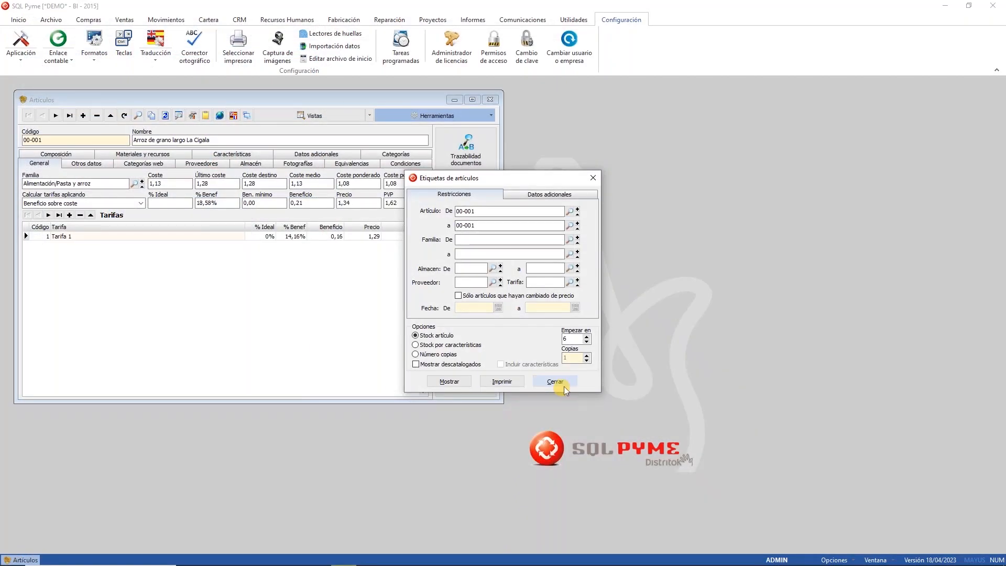
click(560, 383)
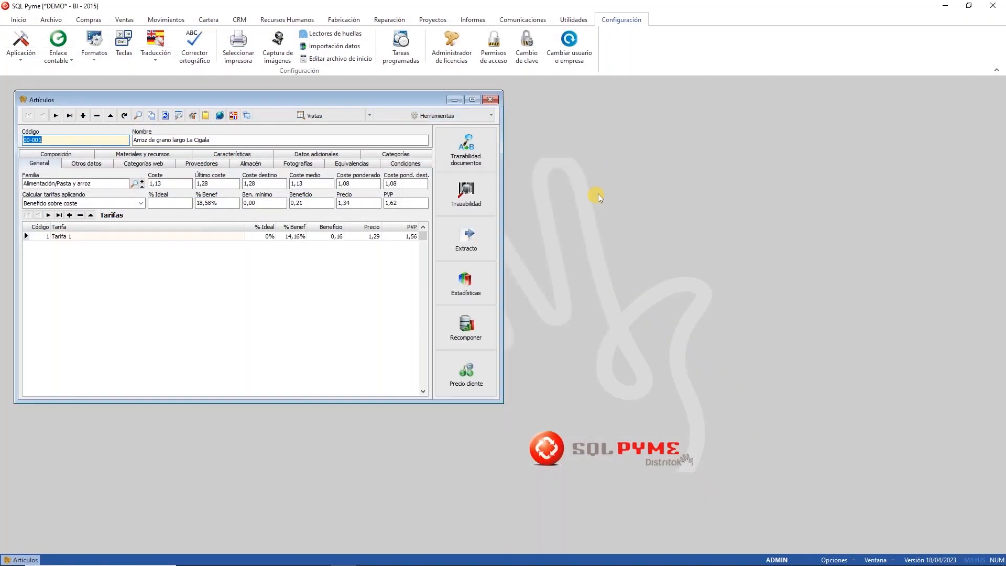
click(491, 103)
Step: Try Informes article labels for articles repriced on 20/04/2023 (+0), by article stock, then close
click(476, 20)
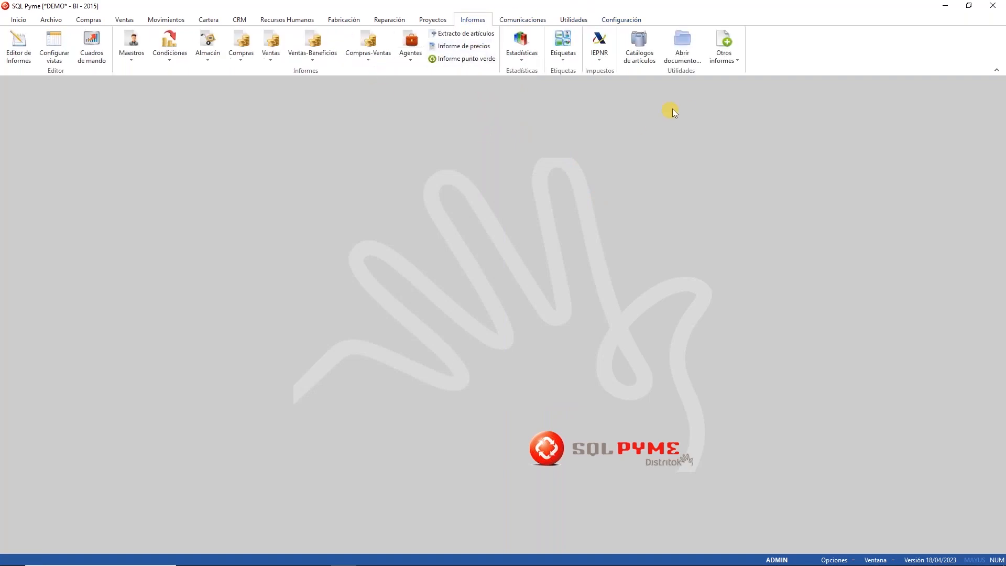
click(562, 56)
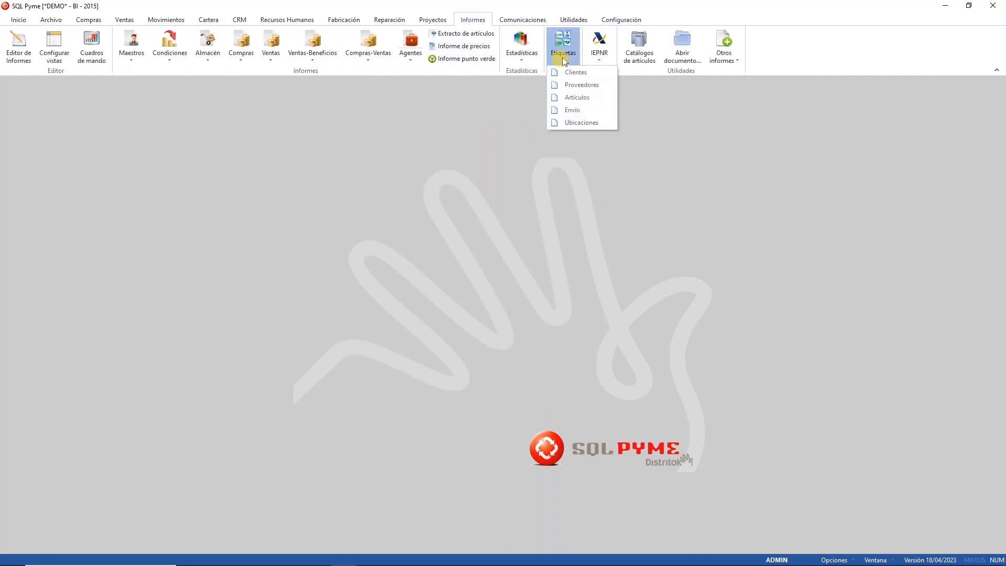
click(577, 98)
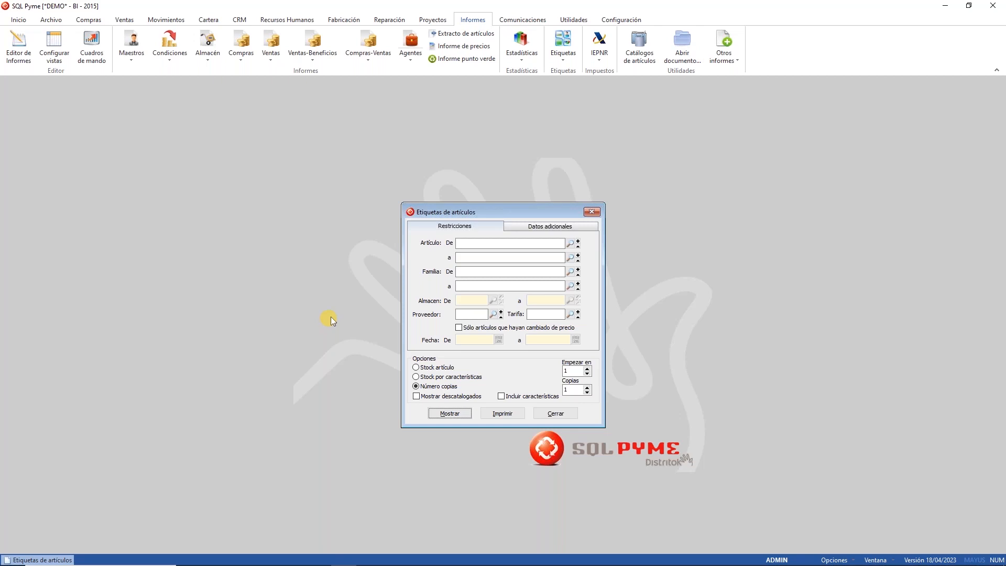
click(501, 329)
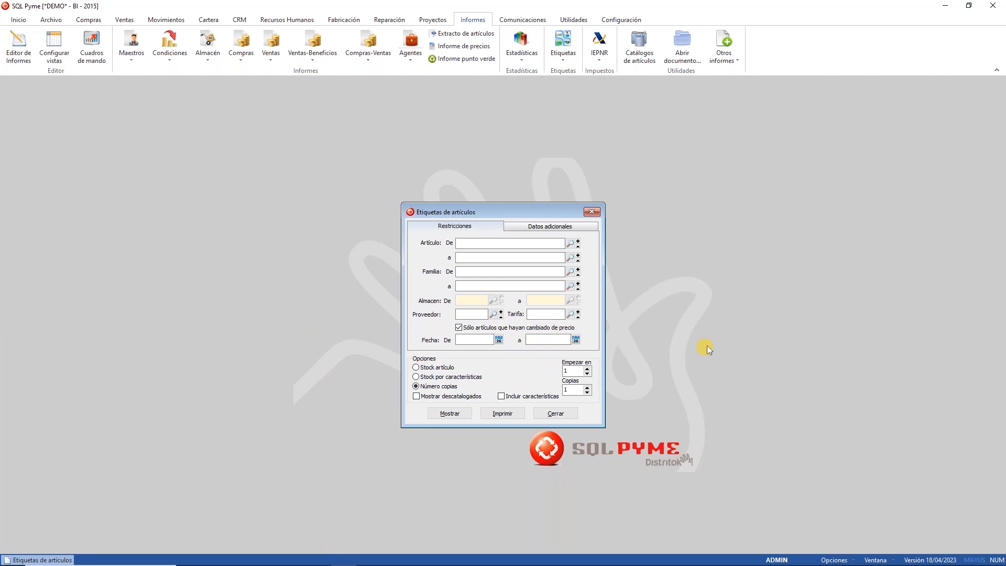
click(461, 340)
text(+0)
key(Tab)
key(Tab)
click(446, 368)
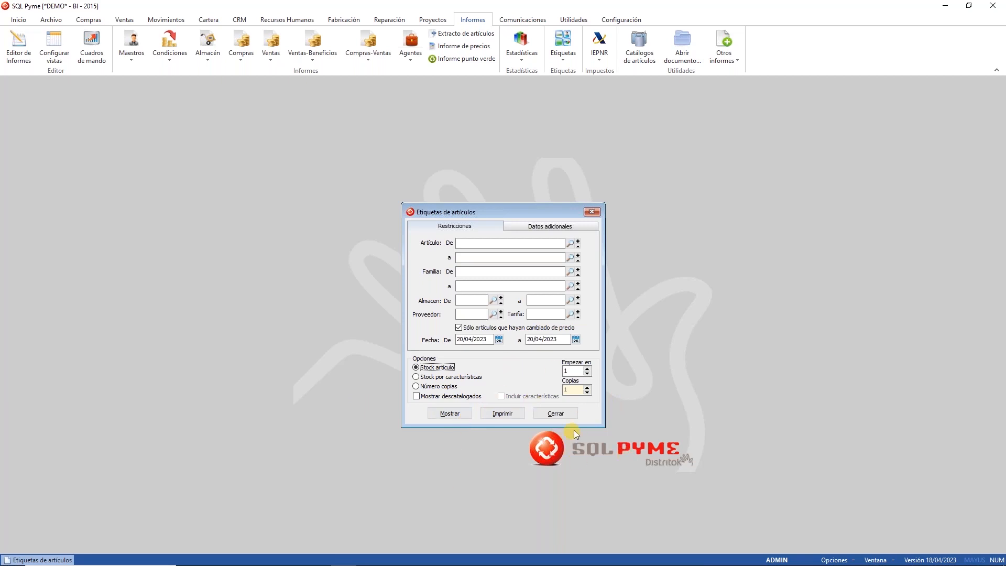
click(564, 417)
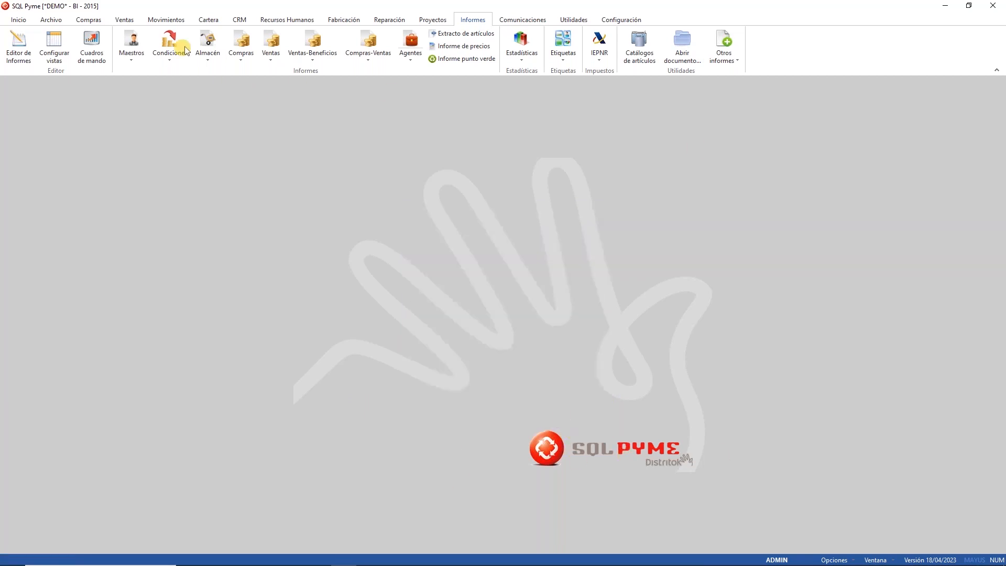
click(87, 19)
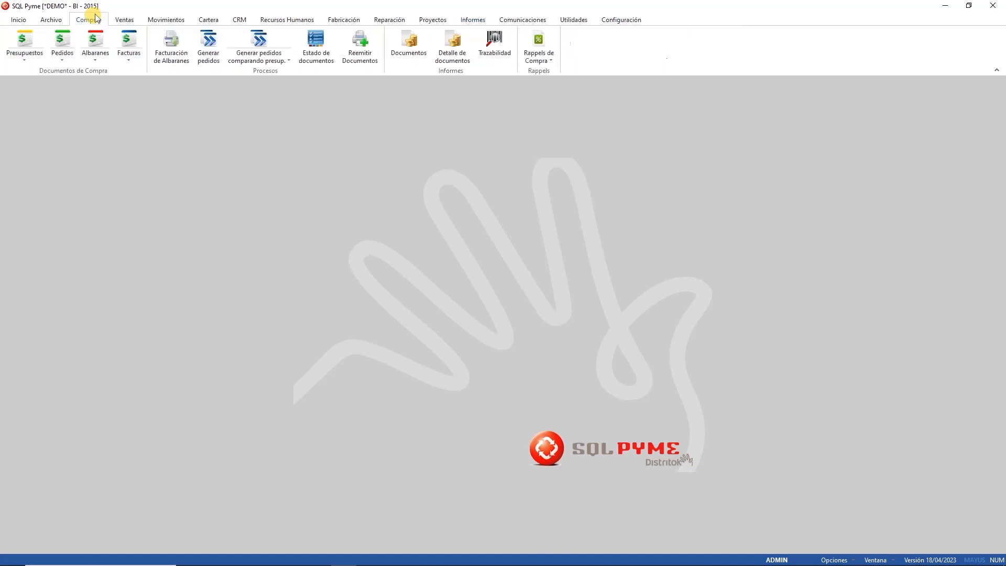
click(96, 45)
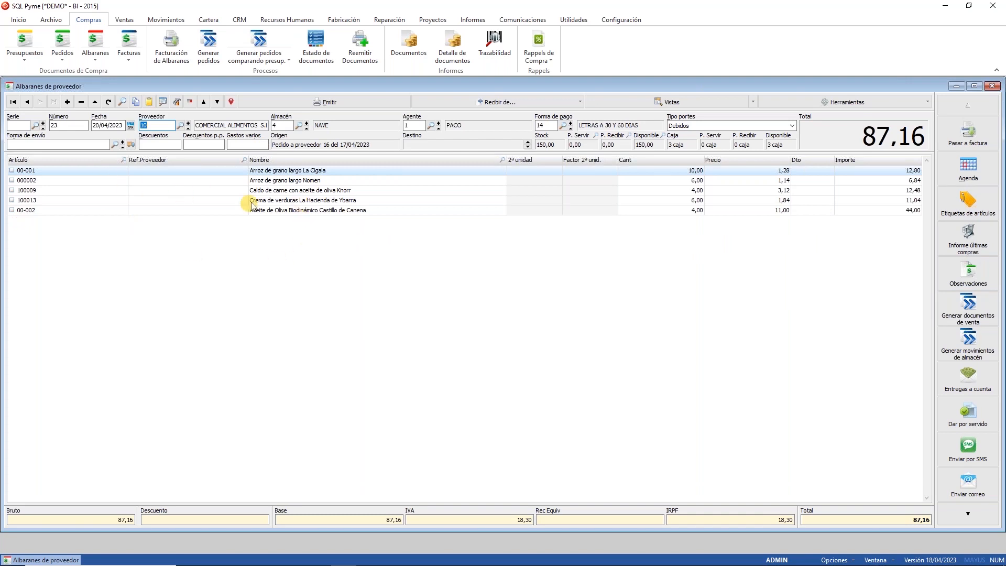
click(27, 102)
click(26, 102)
click(26, 103)
click(27, 102)
click(27, 103)
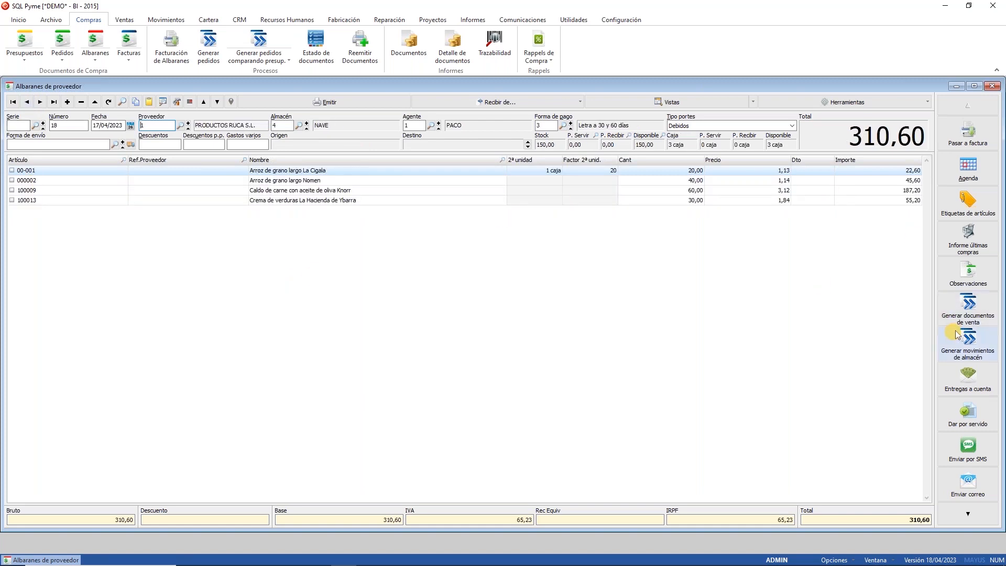
click(962, 198)
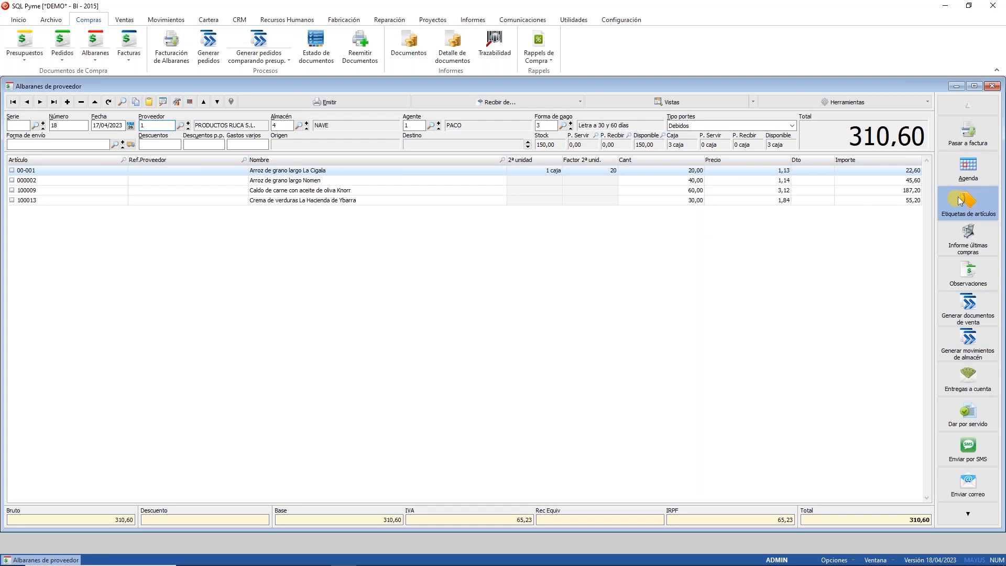
click(449, 347)
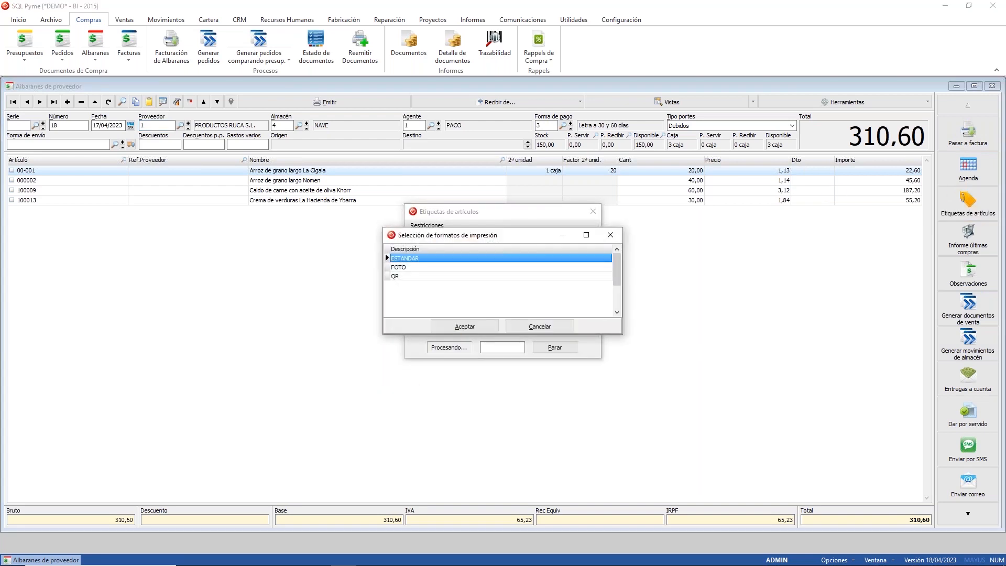
click(459, 326)
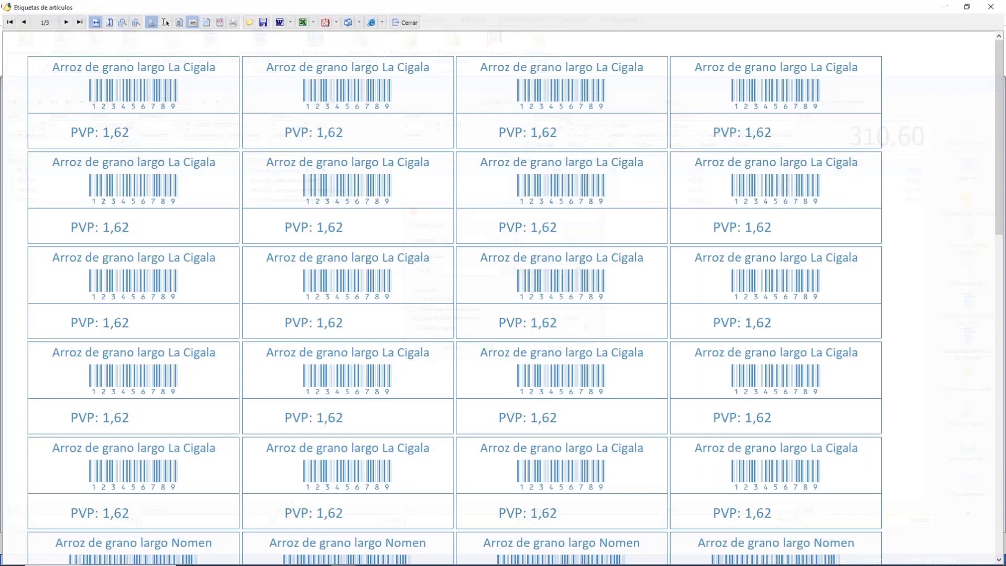
scroll(673, 474, down, 10)
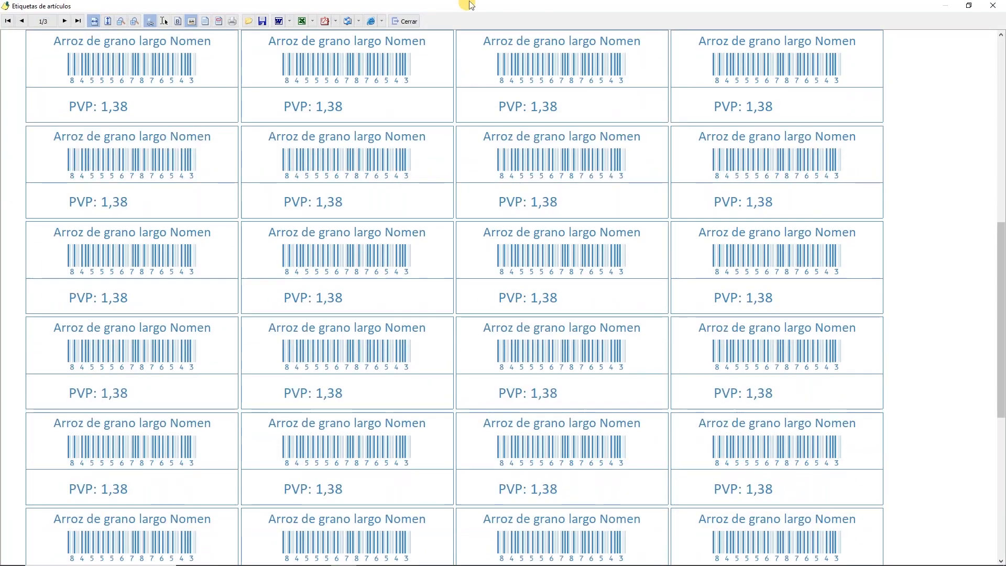
click(406, 22)
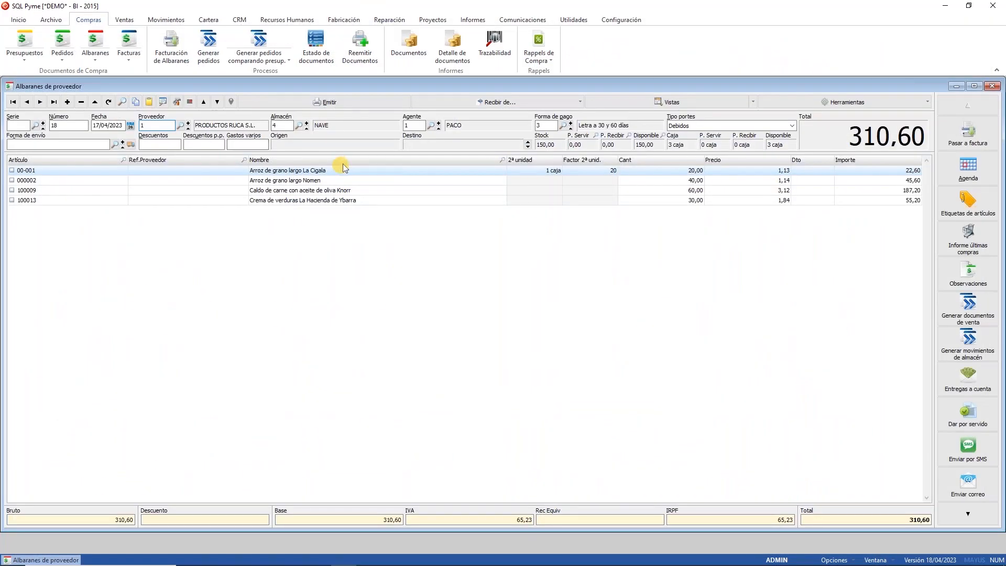
click(341, 171)
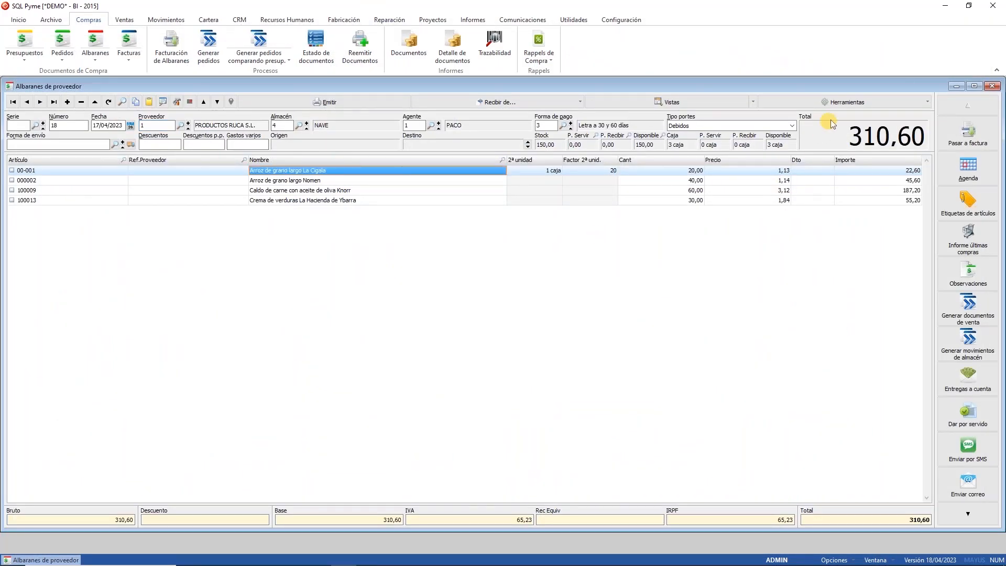
click(839, 105)
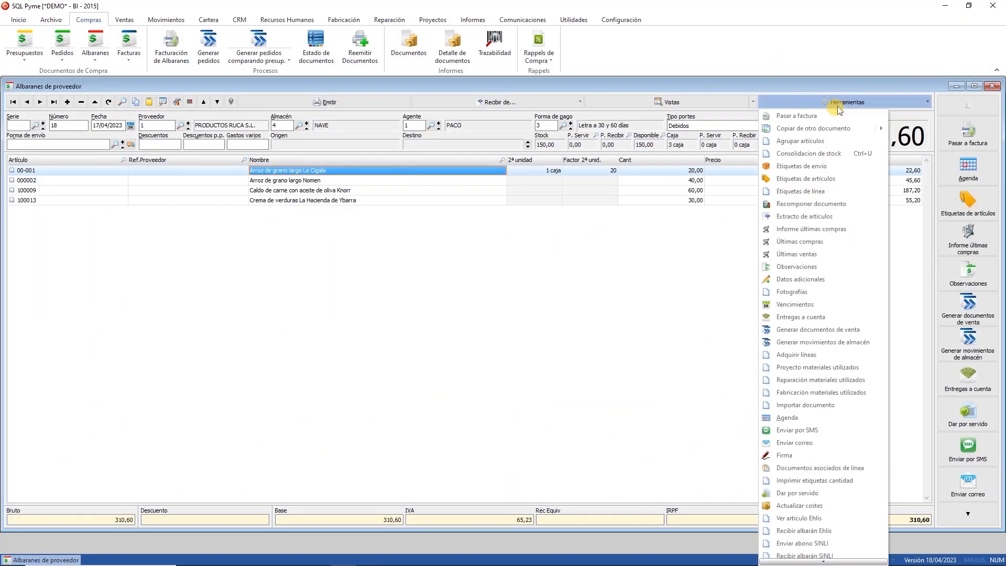
click(806, 191)
click(447, 305)
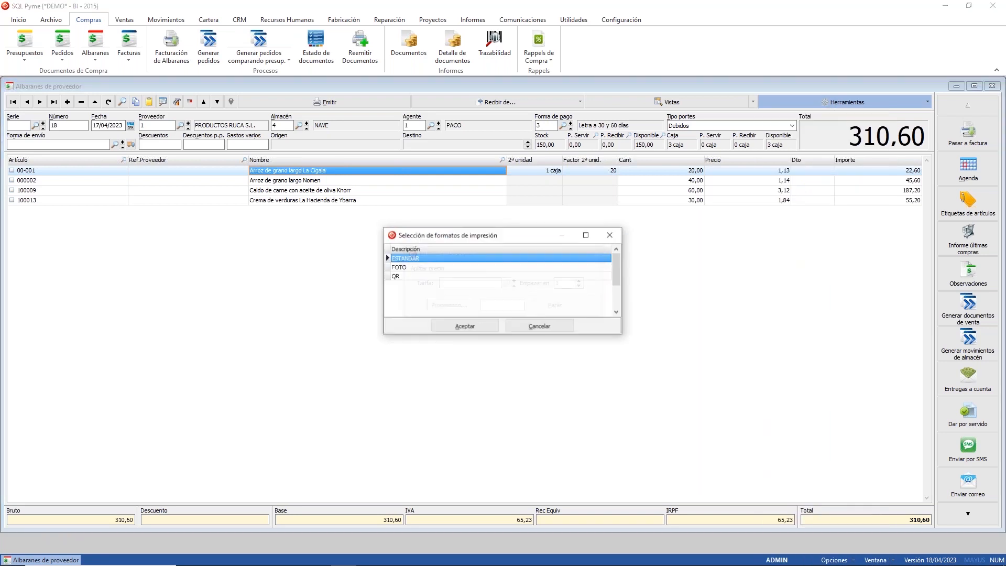
click(448, 330)
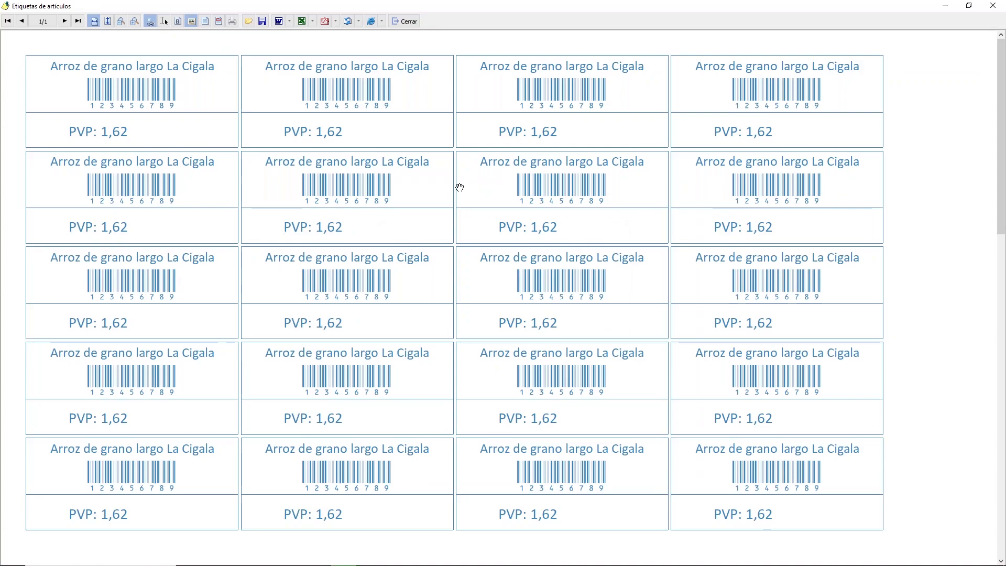
scroll(512, 423, down, 5)
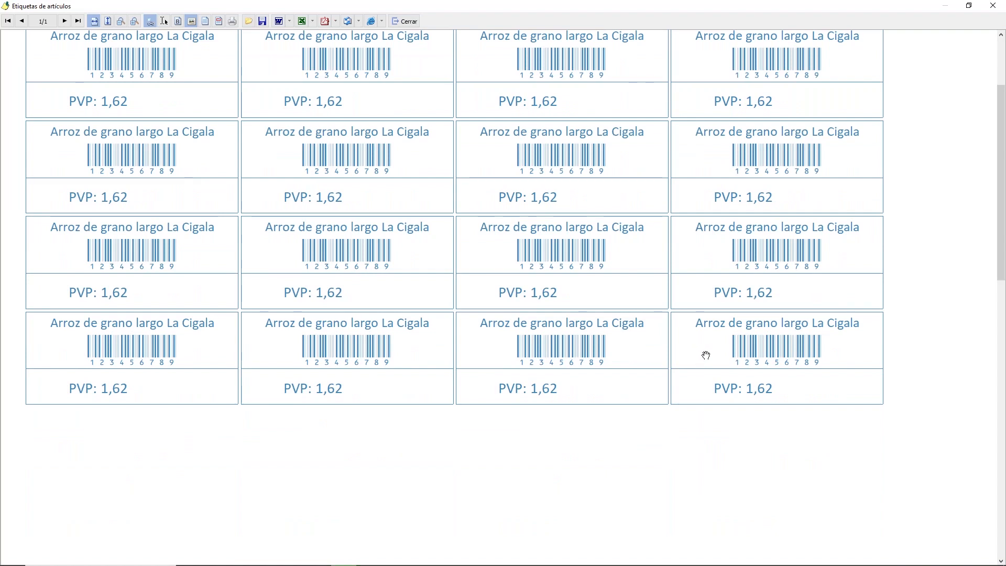
click(410, 22)
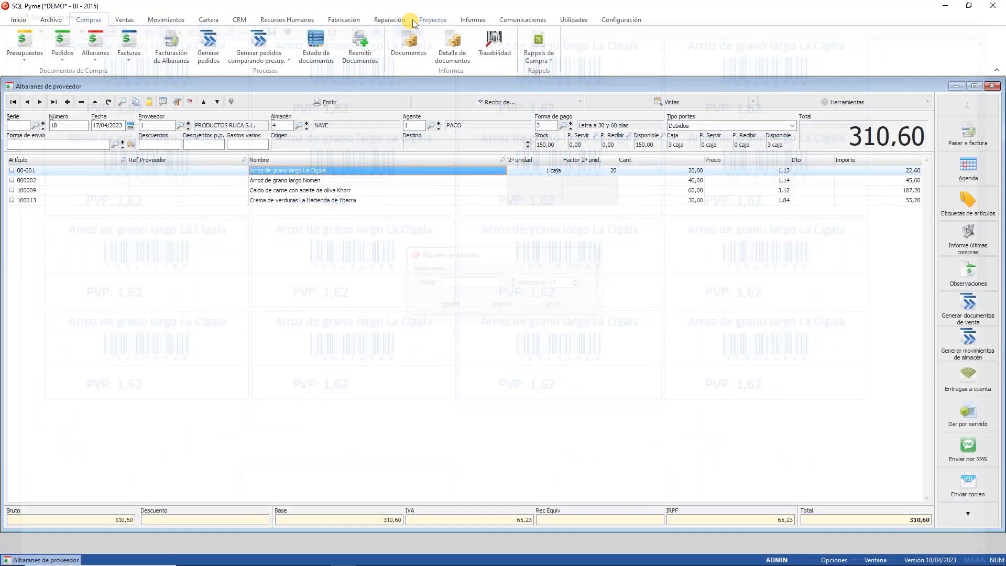
click(62, 171)
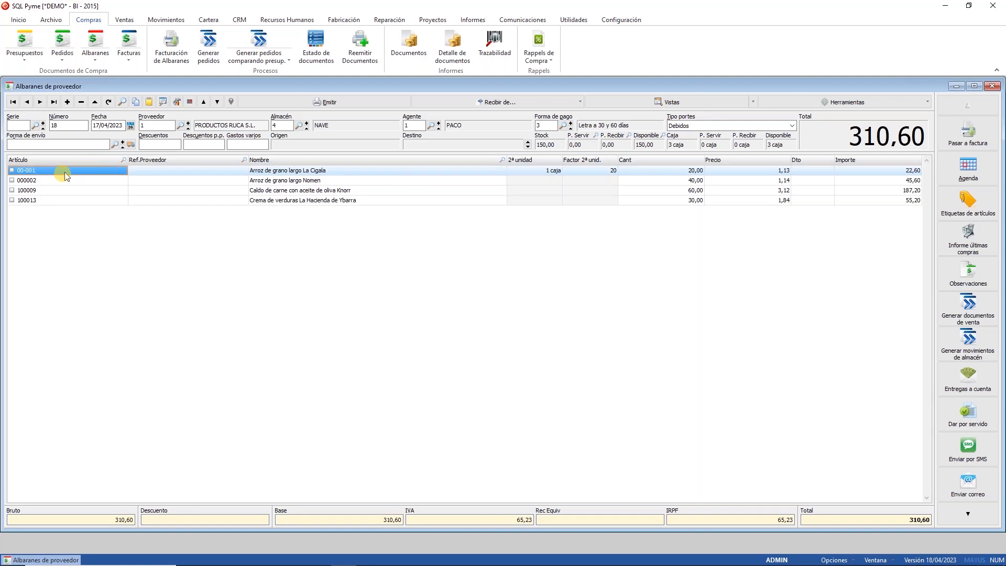
Step: Set Art. por etiqueta to 10 in article 00-001's Otros datos
double_click(63, 207)
drag(263, 137, 442, 224)
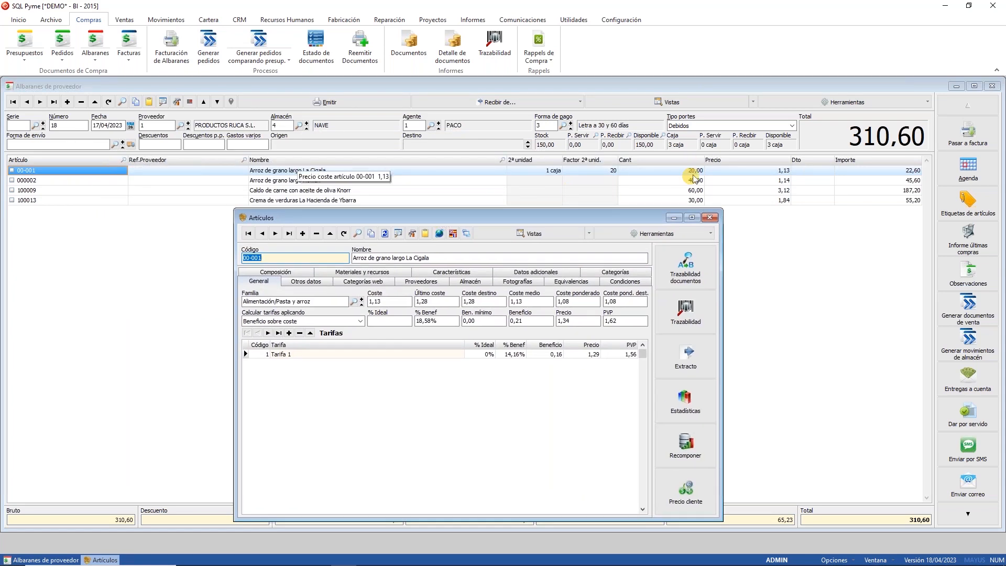
click(301, 283)
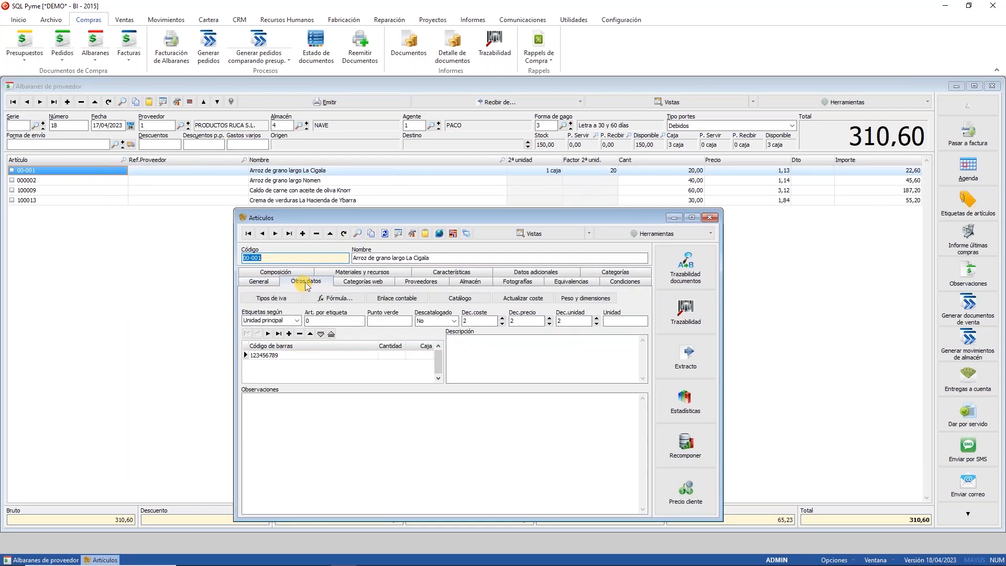
click(351, 323)
key(BackSpace)
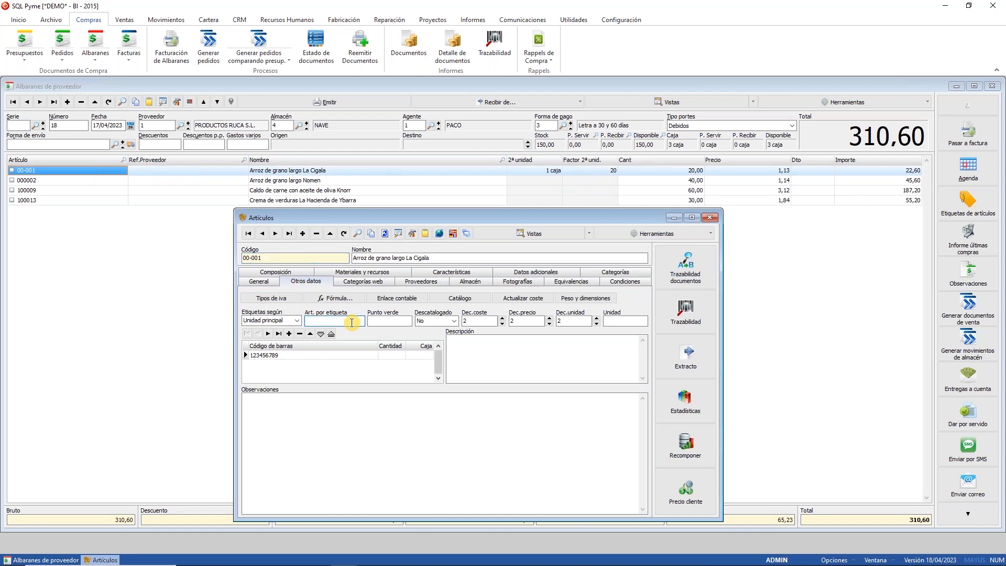
text(10)
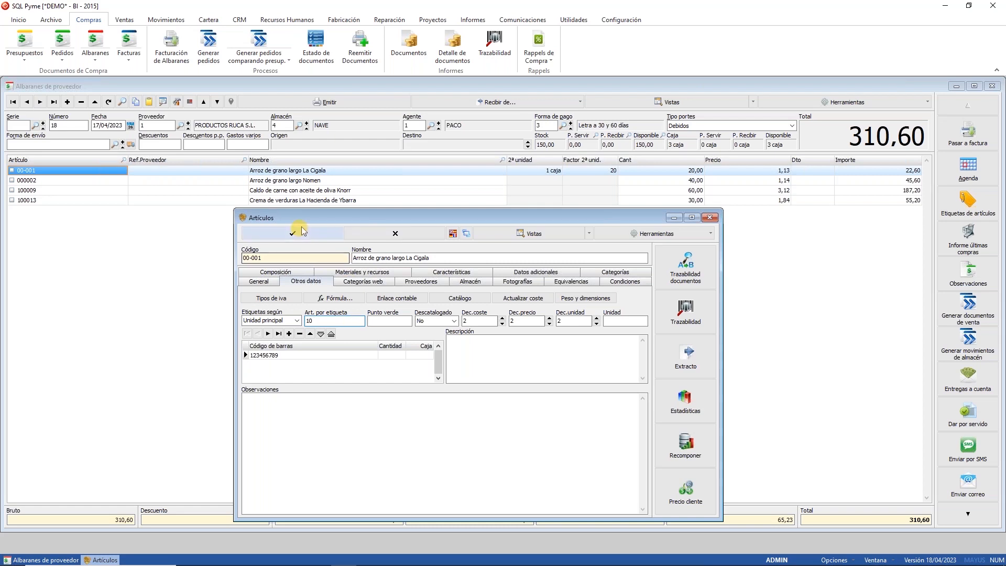
Step: Regenerate note 18's ESTANDAR article labels, now previewing just 2 labels
click(960, 206)
click(449, 347)
click(461, 326)
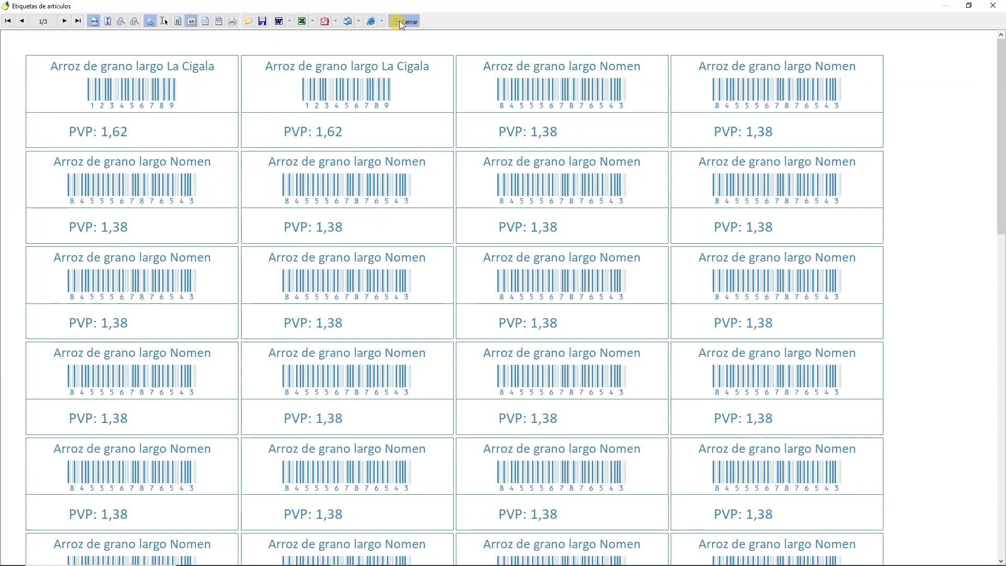
click(403, 22)
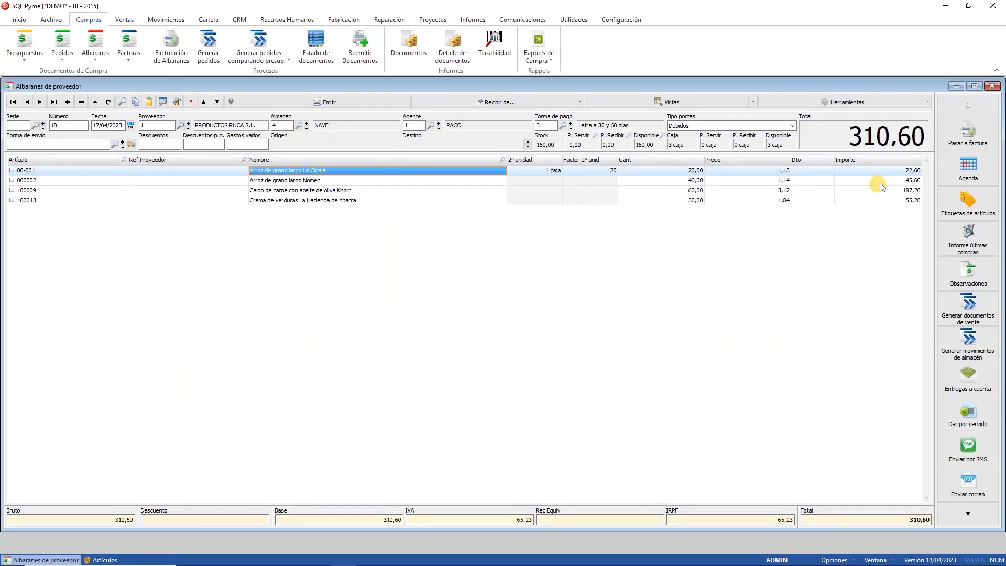
Step: Preview delivery note 18's labels, now with two La Cigala labels, then return to article 00-001
click(967, 202)
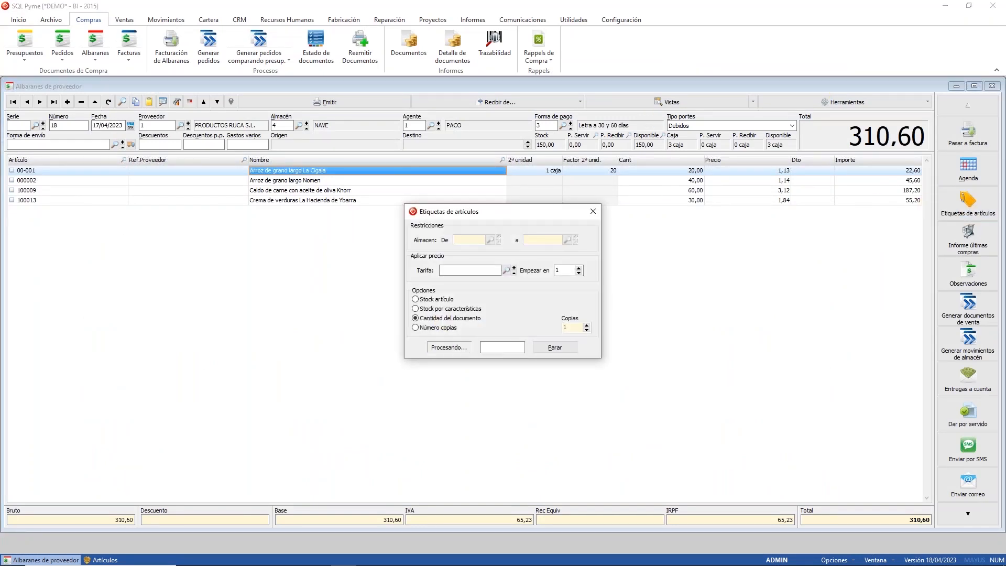
click(443, 348)
click(477, 327)
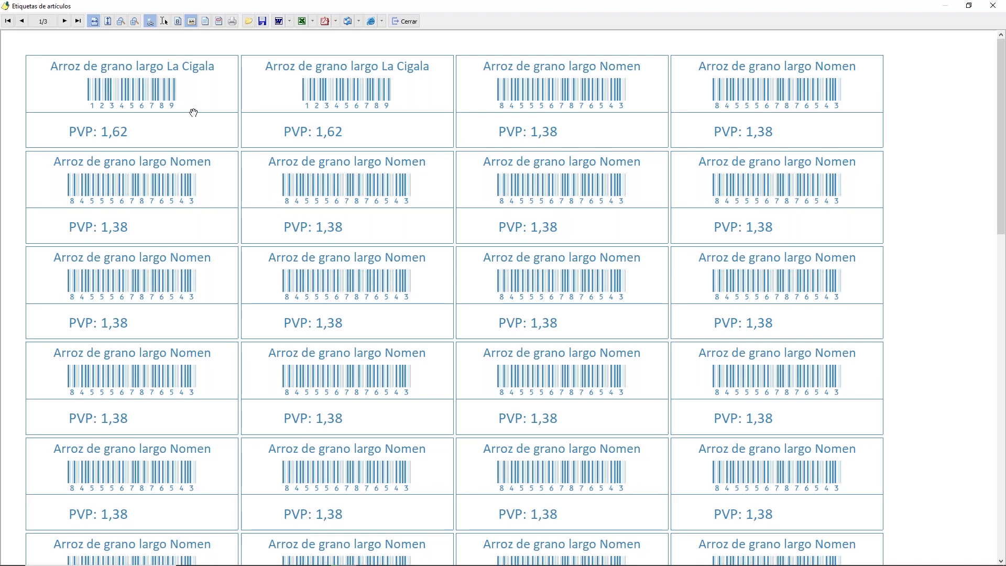
click(406, 21)
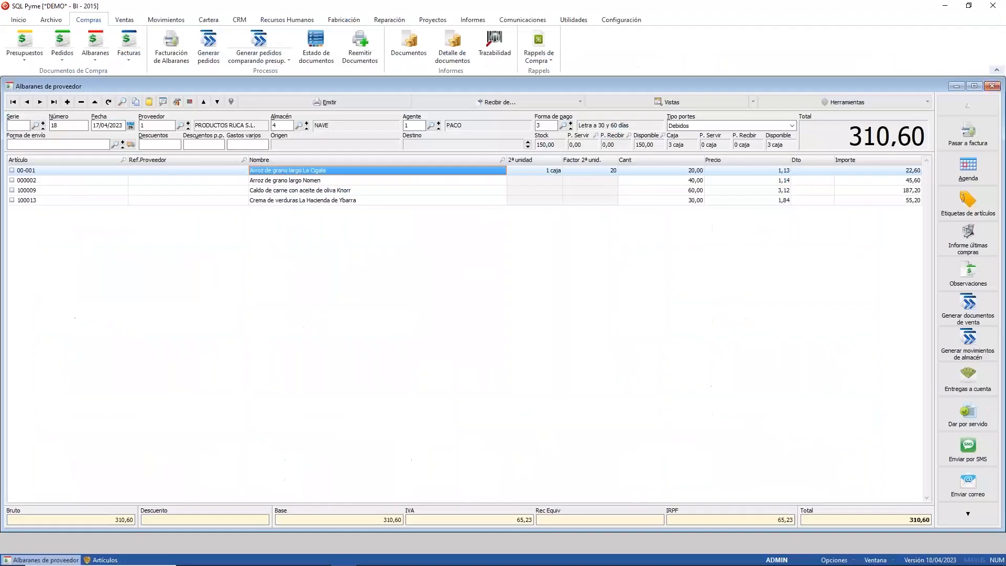
click(100, 559)
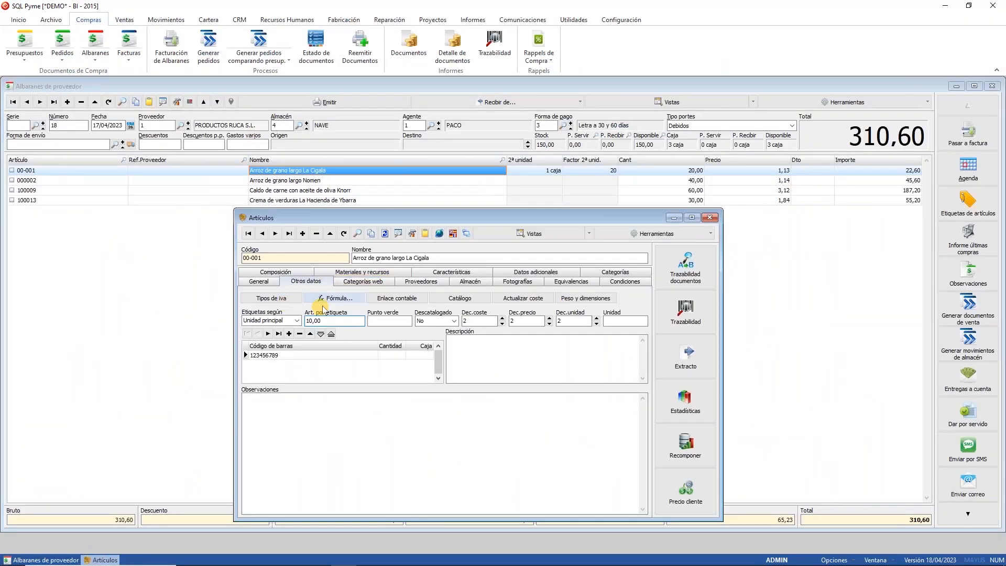
Step: Set article 00-001 to 1 article per label, save, and base labels on Unidad adicional
double_click(333, 321)
text(1)
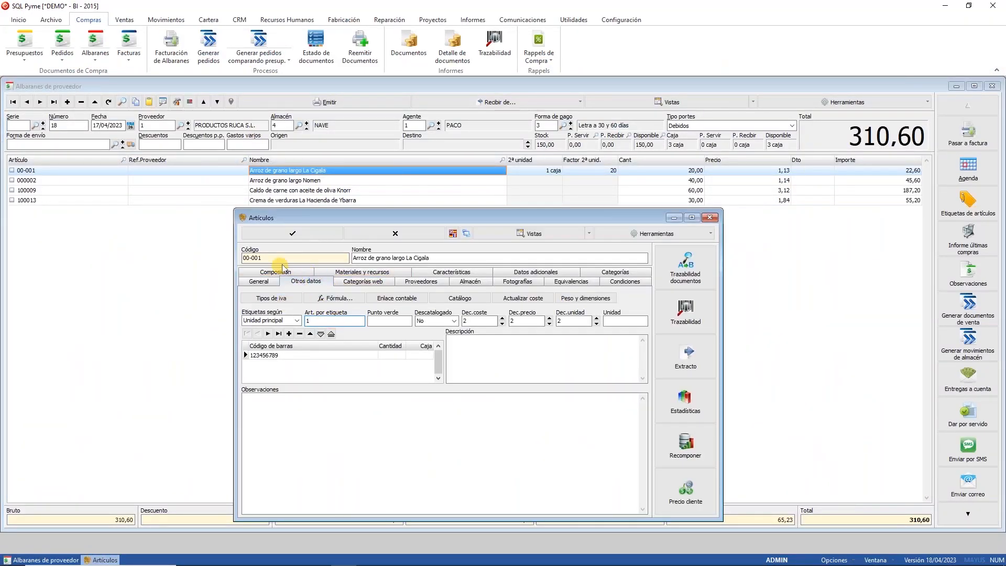
click(292, 233)
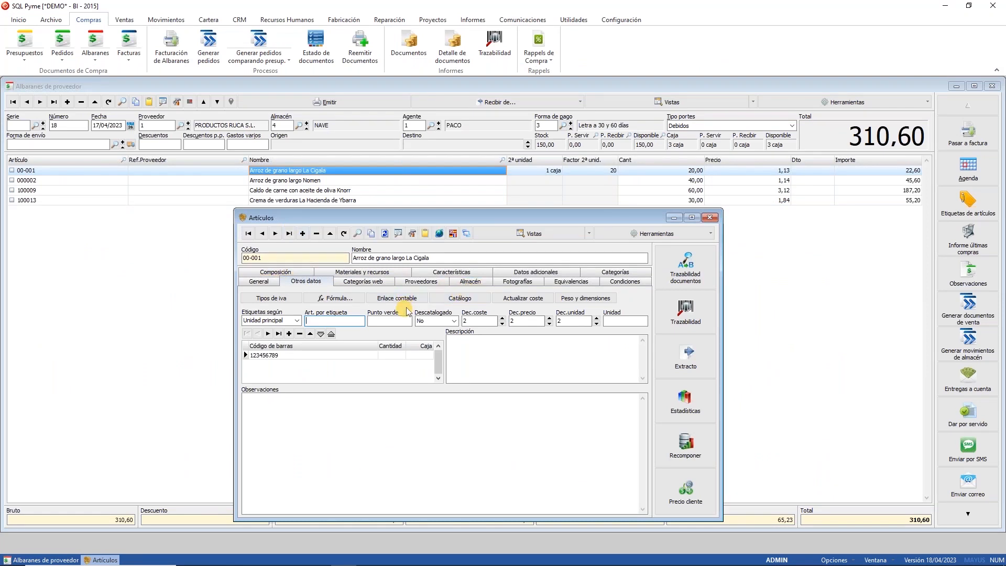
click(297, 320)
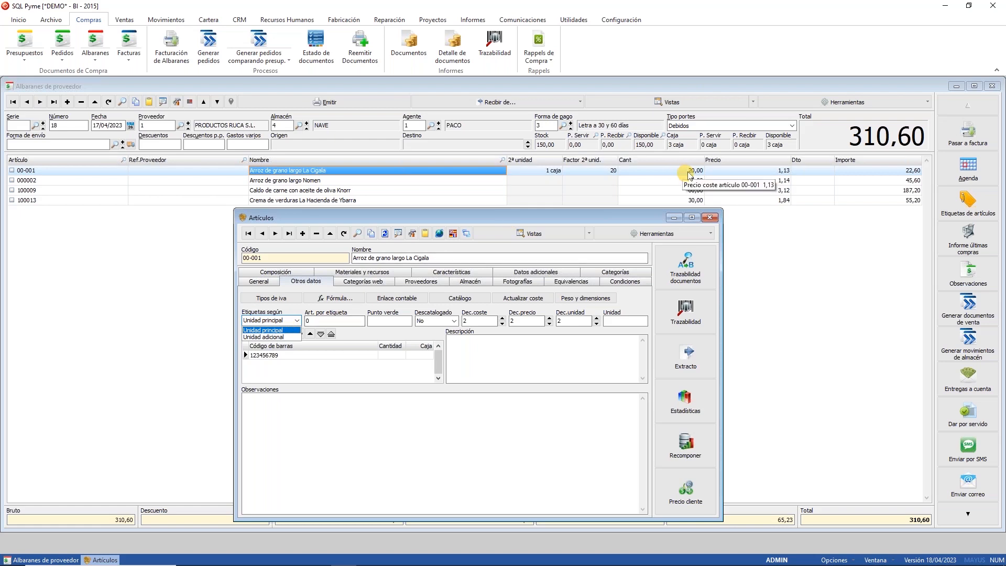
click(264, 336)
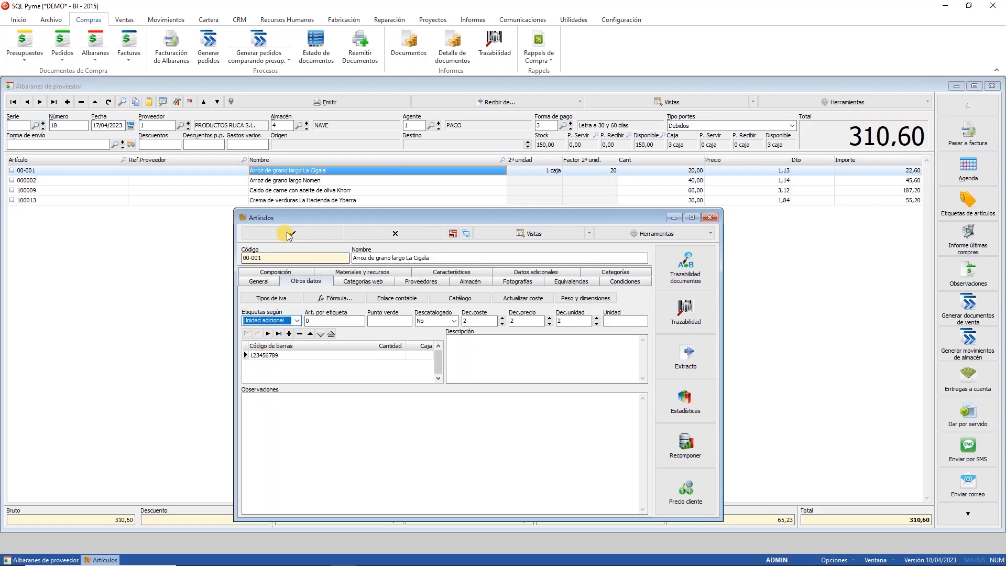
Step: Back on the delivery note, request the article label preview from Etiquetas de artículos
click(530, 171)
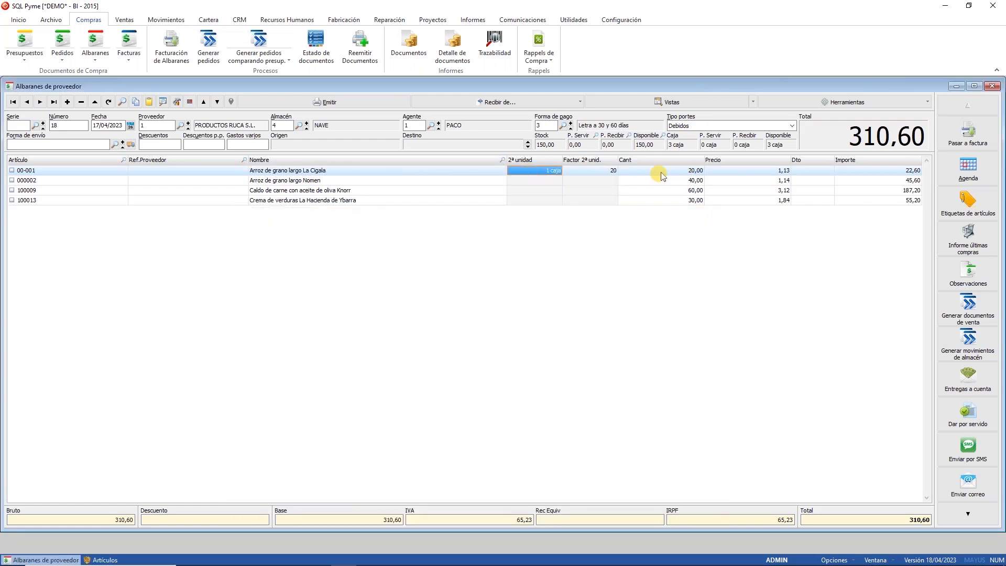
click(968, 201)
click(457, 347)
Step: Accept the ESTANDAR format, review the single La Cigala label preview, and close it
click(465, 326)
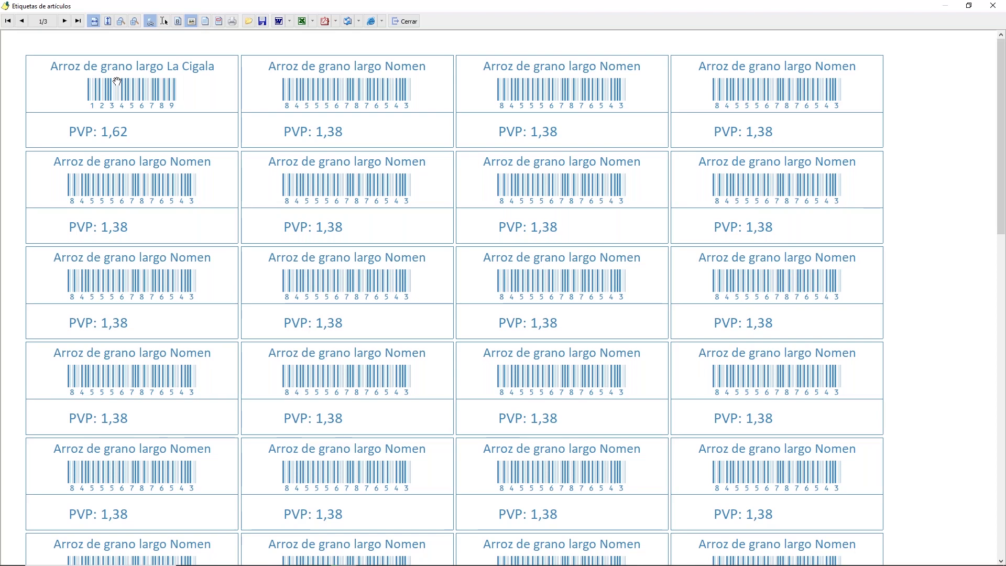
click(406, 24)
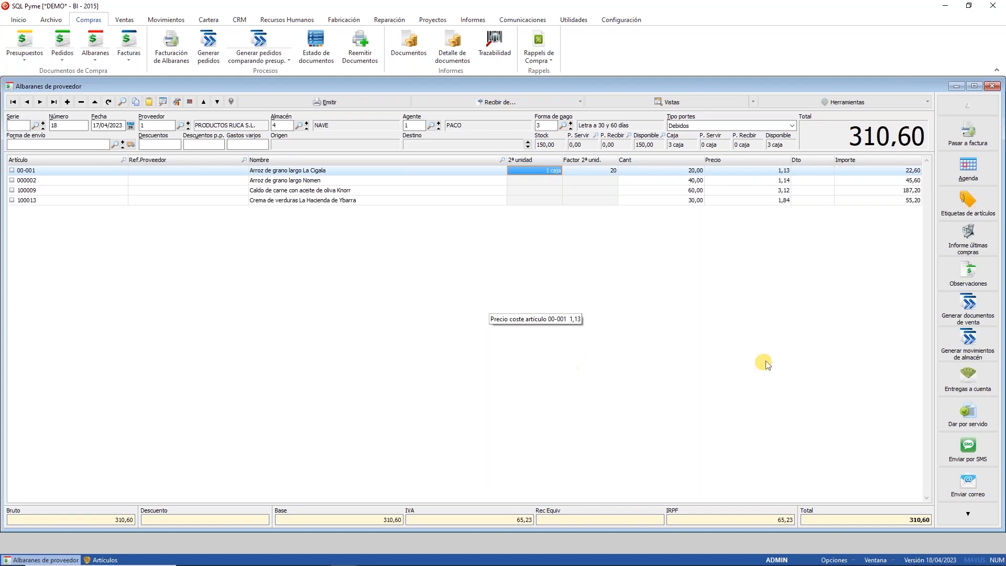
Step: Under Imprimir etiquetas cantidad, set 10 labels each for articles 00-001 and 000002
click(903, 101)
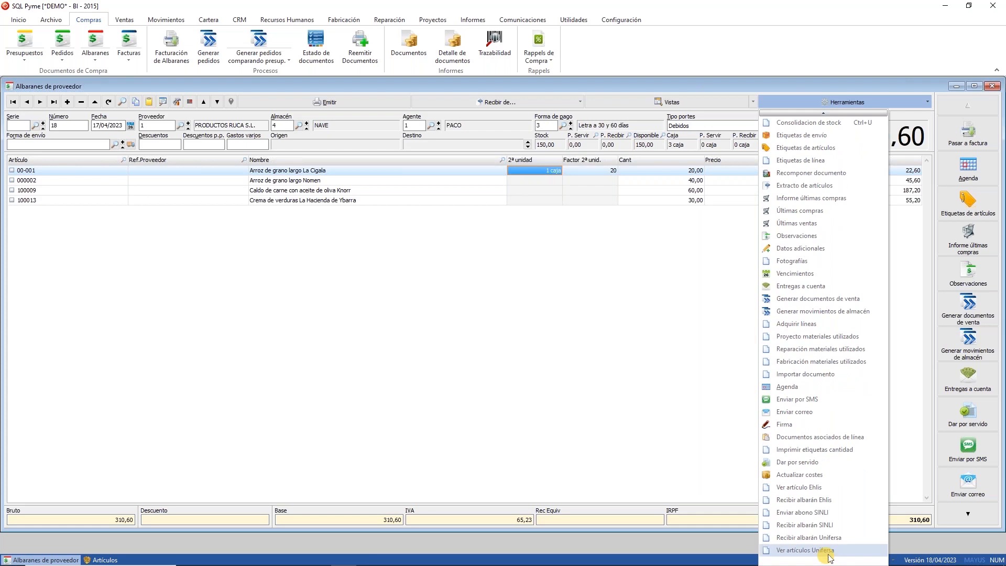
click(851, 453)
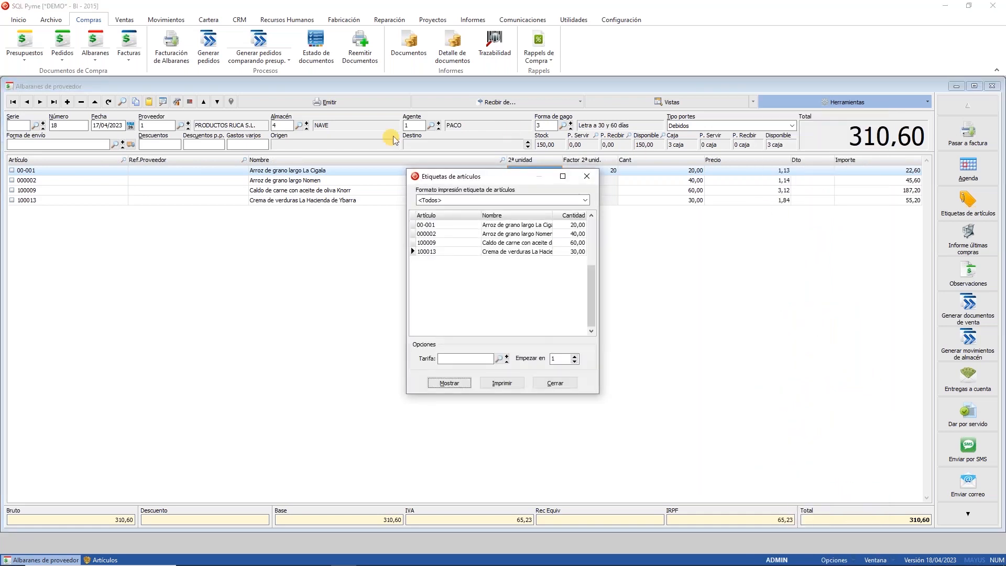
click(572, 227)
click(571, 235)
click(572, 243)
click(573, 252)
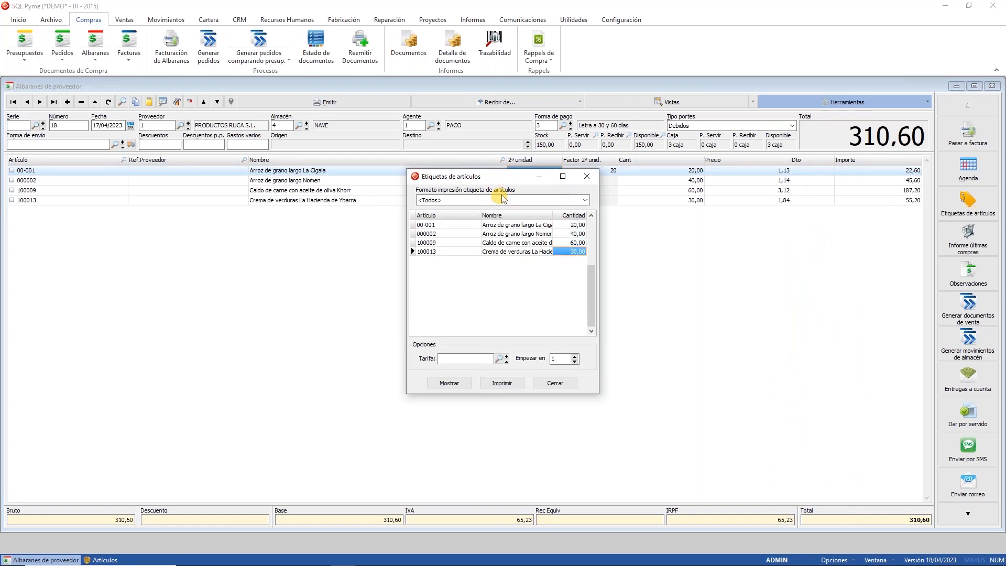
drag(501, 176, 498, 243)
click(573, 291)
text(10)
key(Return)
text(10)
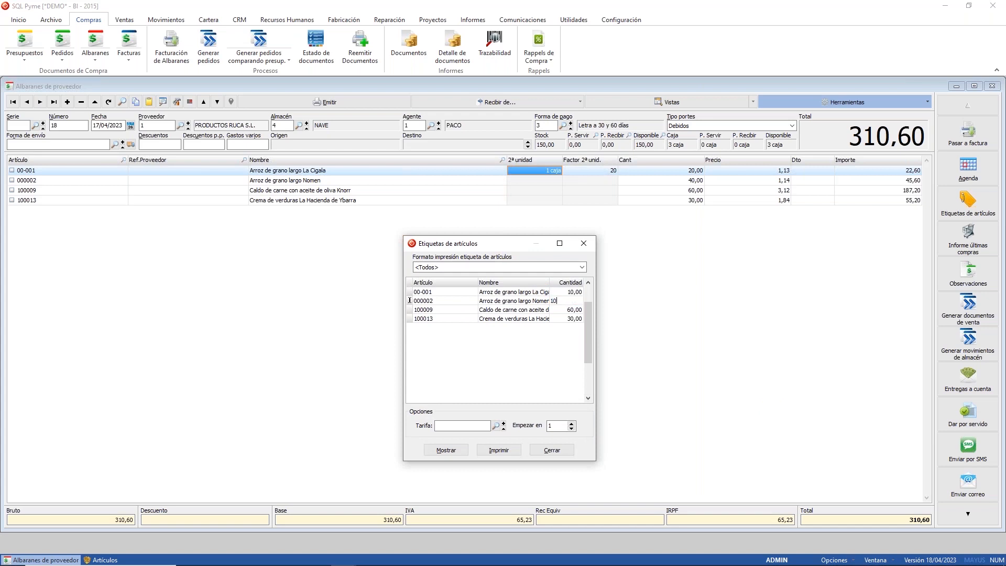
key(Return)
Step: Preview the resulting two pages of labels in ESTANDAR format, then close the preview
click(446, 449)
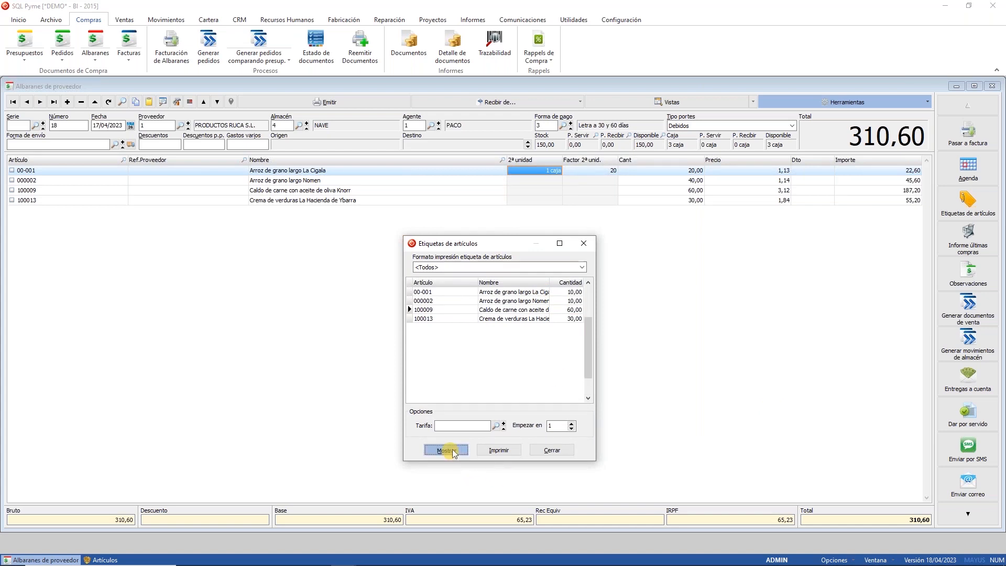
click(454, 326)
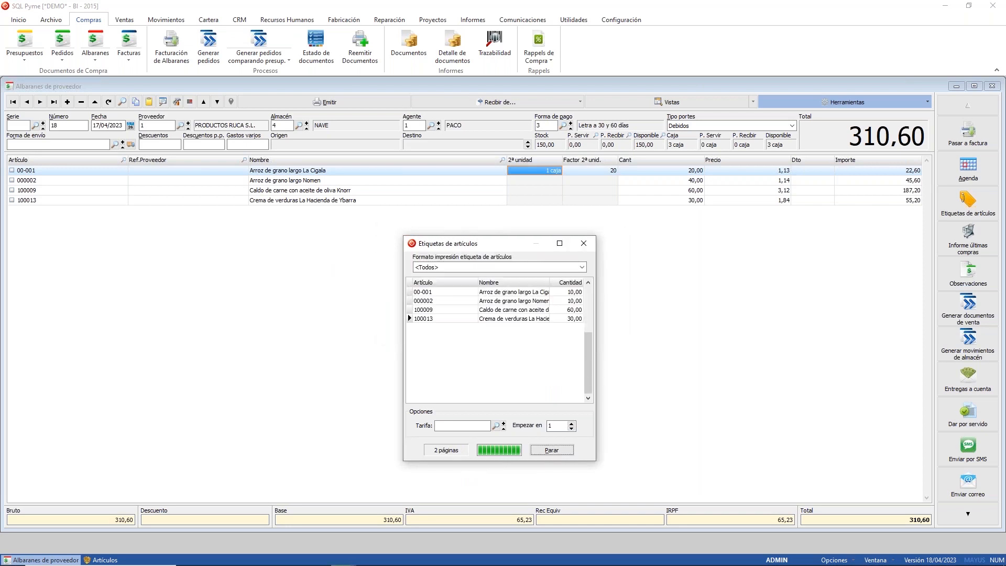
scroll(470, 276, down, 10)
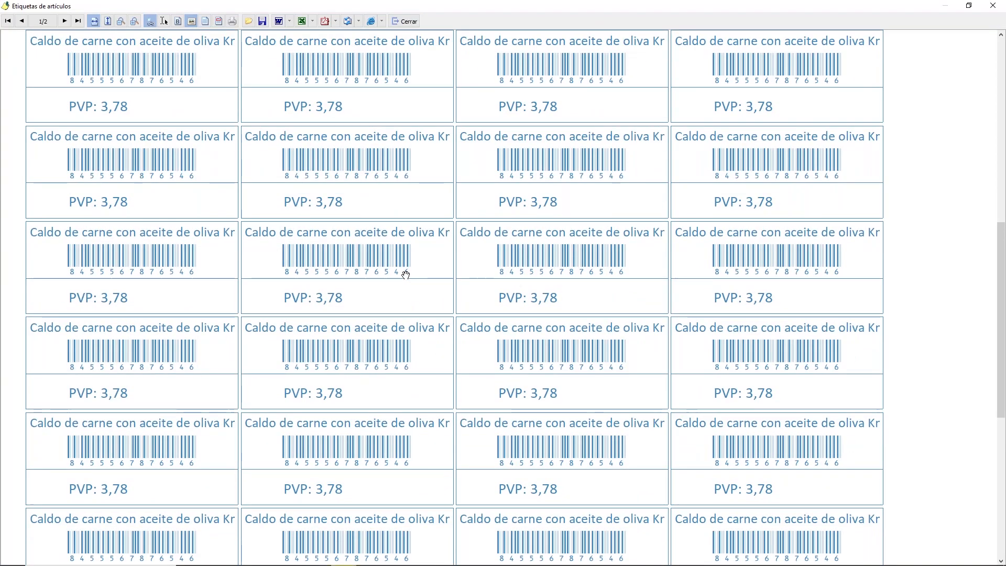
scroll(406, 275, up, 8)
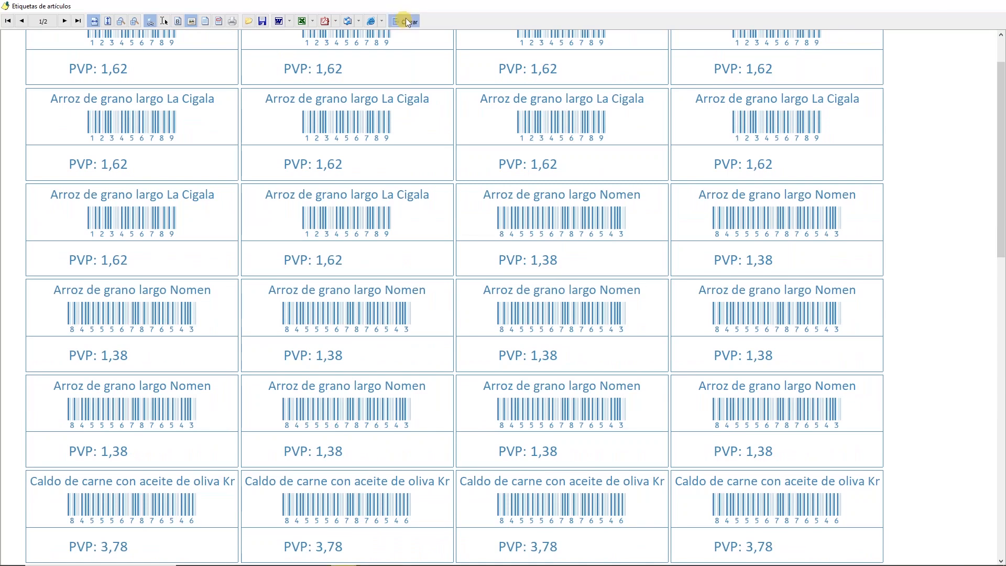
click(406, 21)
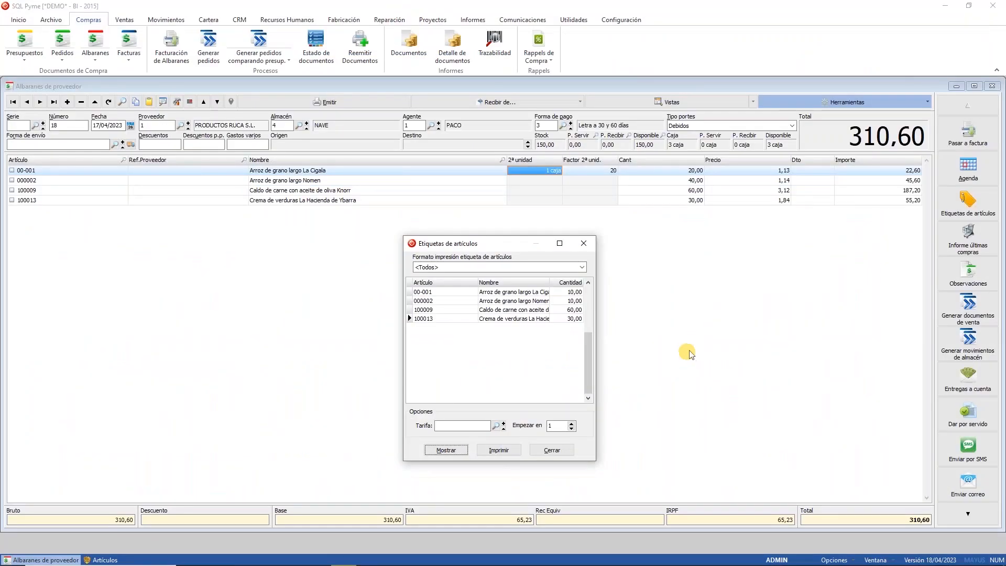
Step: Open article 00-001's Datos adicionales to confirm its ESTANDAR label format, then return to delivery note 18
click(543, 451)
right_click(45, 174)
click(37, 190)
click(42, 172)
double_click(43, 176)
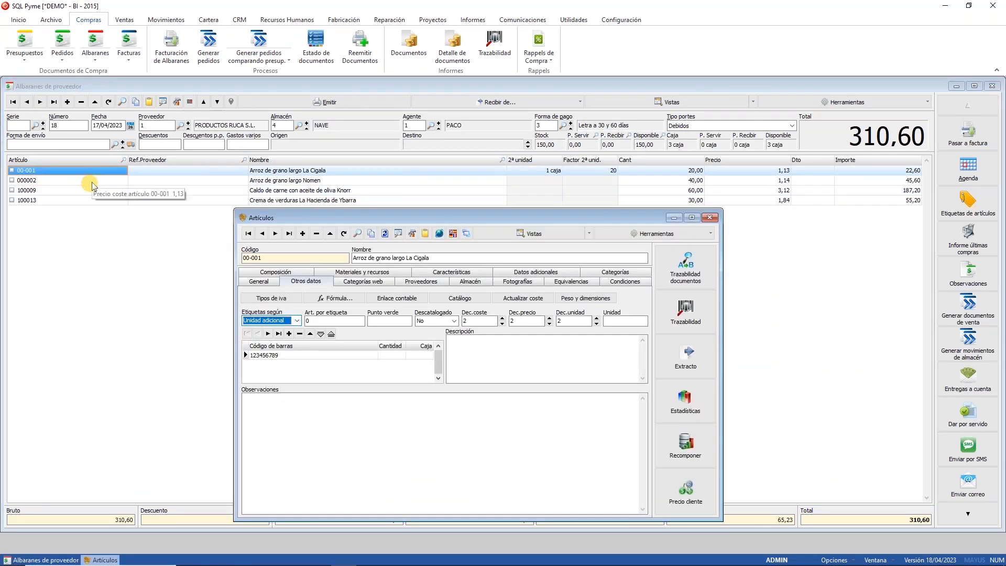
click(552, 273)
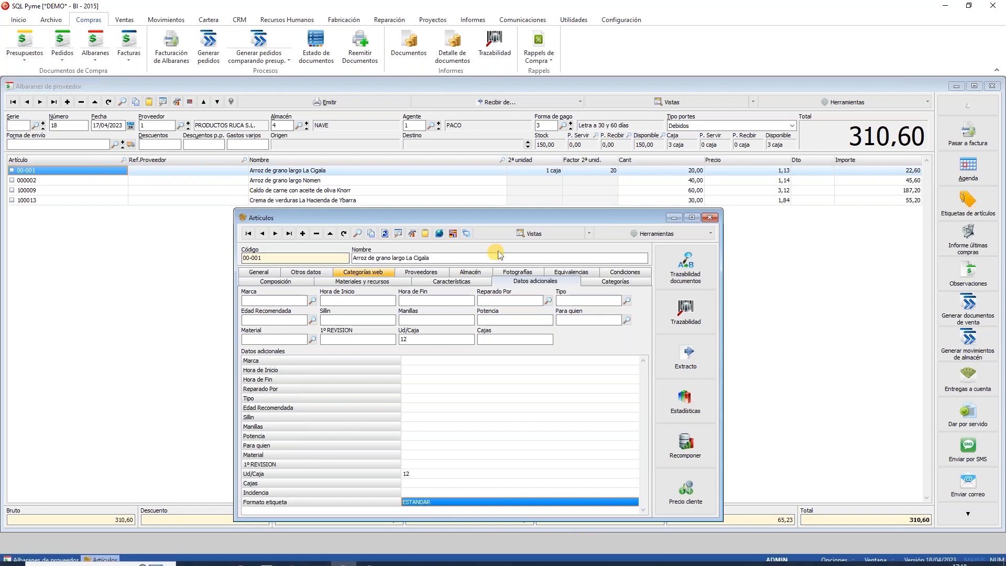
click(961, 207)
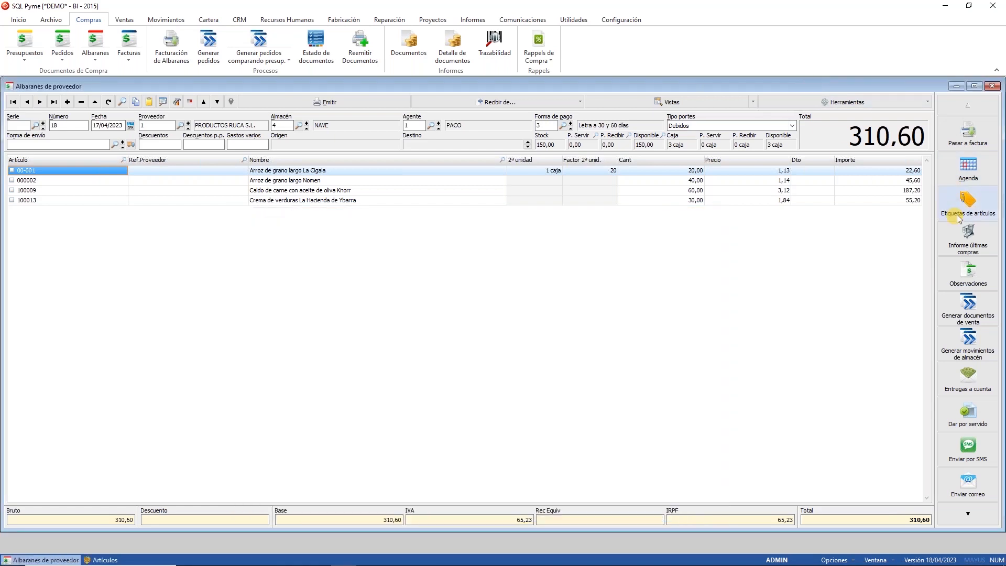
Step: In Imprimir etiquetas cantidad, preview the labels filtered to the ESTANDAR format
click(891, 102)
click(824, 561)
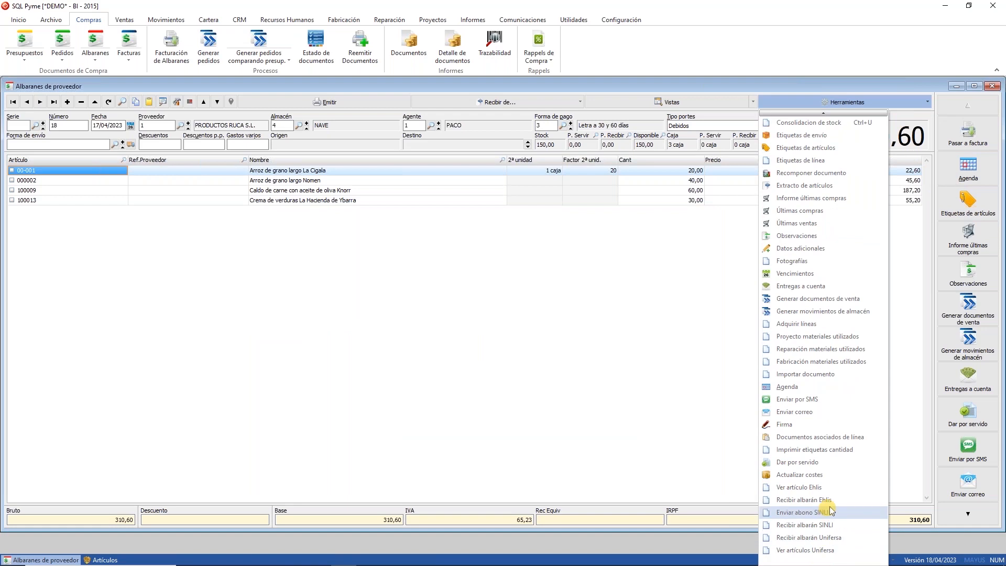
click(833, 451)
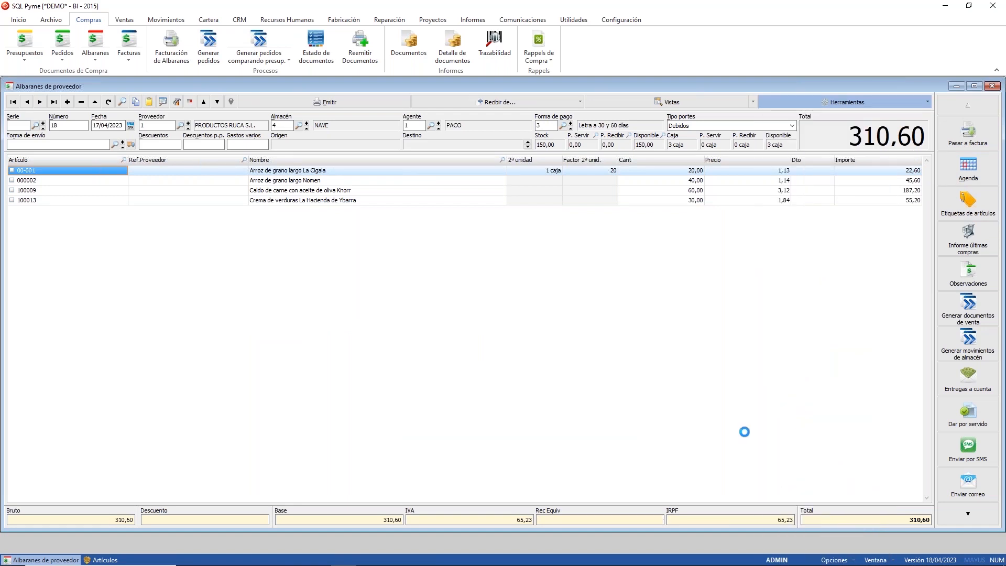
click(481, 200)
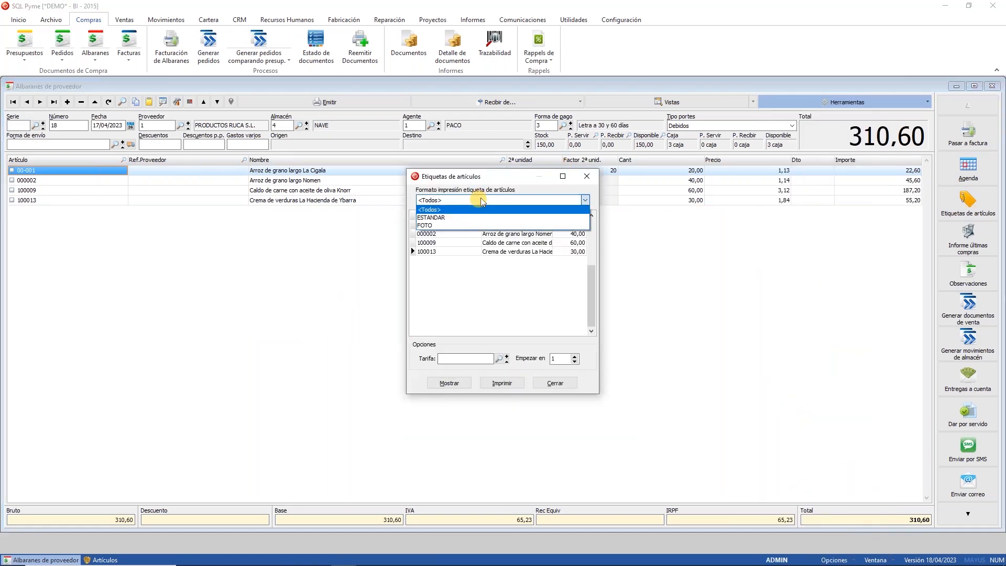
click(459, 218)
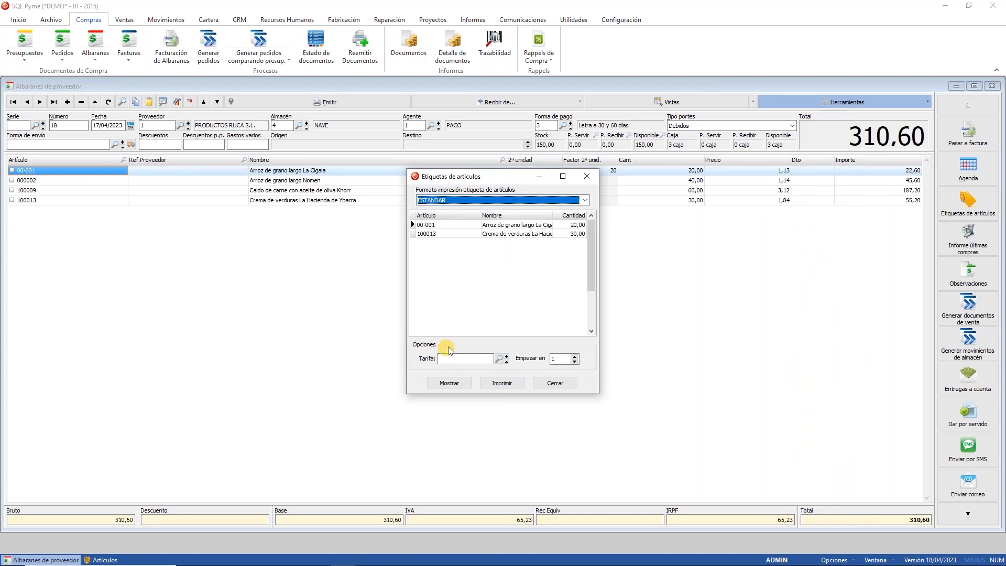
click(500, 200)
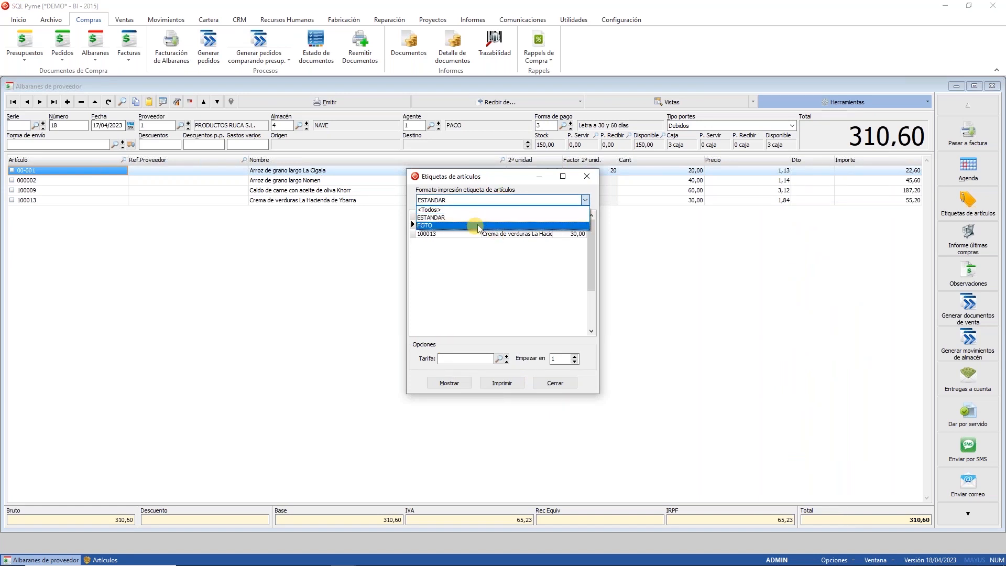
click(477, 226)
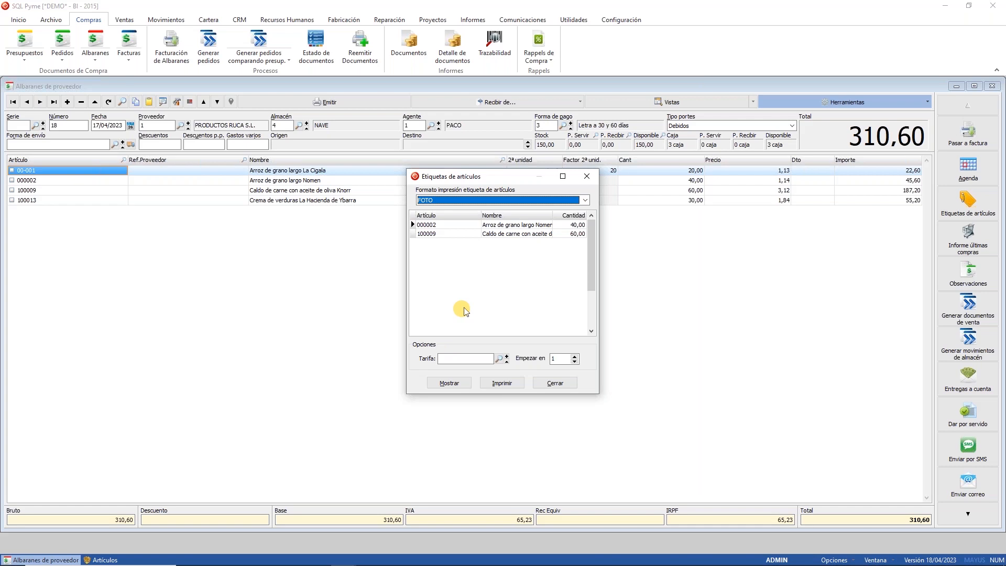
click(518, 201)
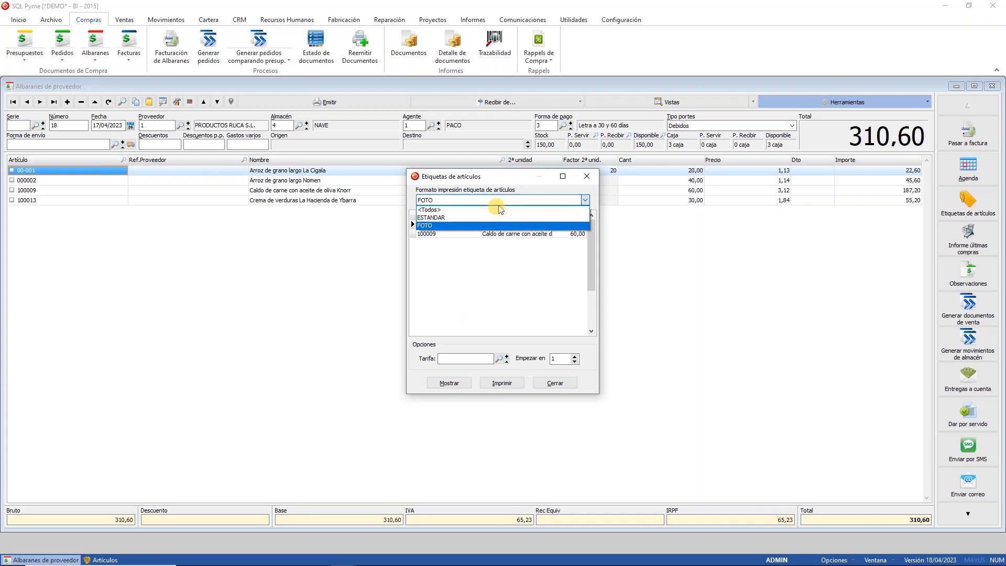
click(454, 218)
click(437, 384)
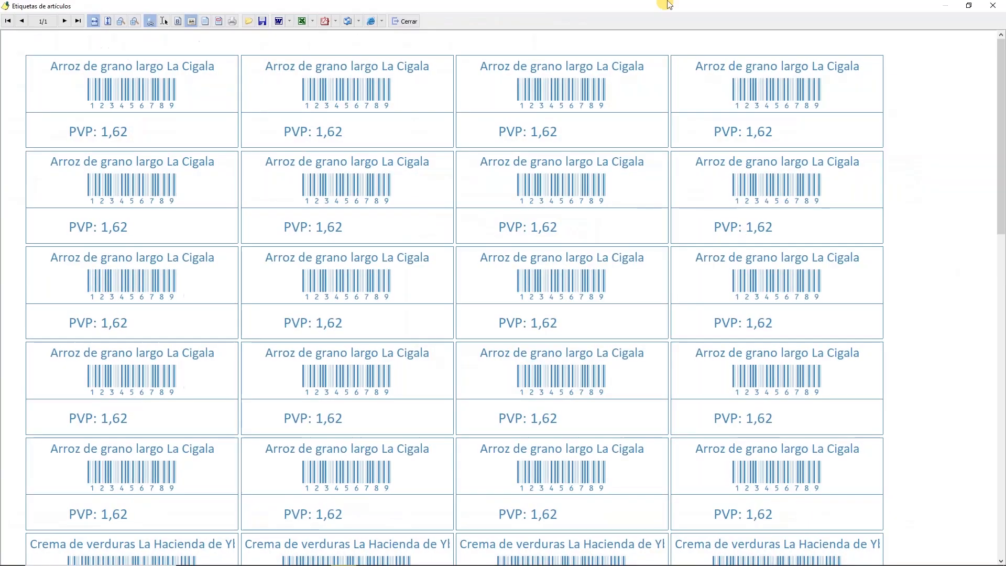
click(405, 21)
Step: Preview the FOTO-format labels with product photos, then close the labels dialog
click(475, 201)
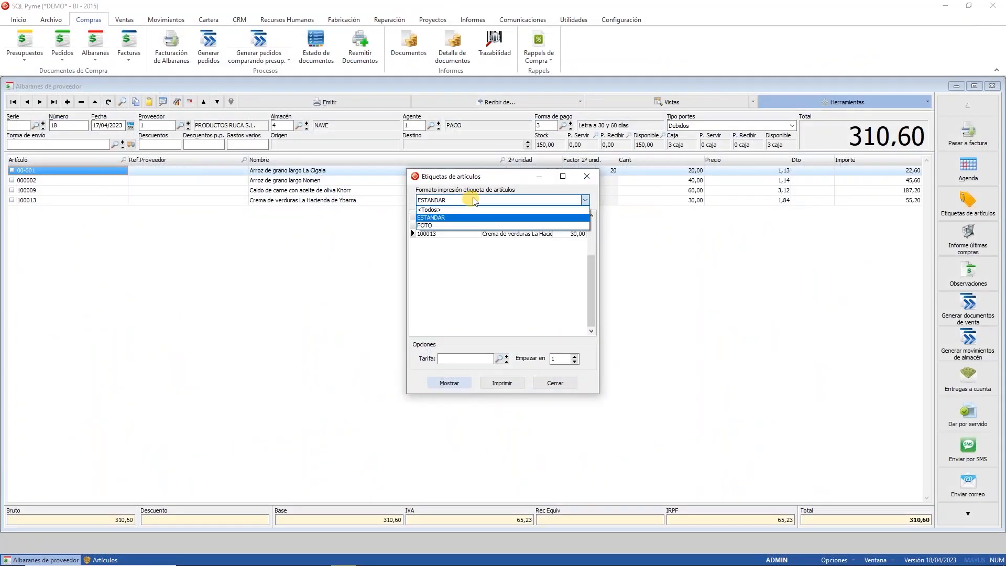
click(448, 225)
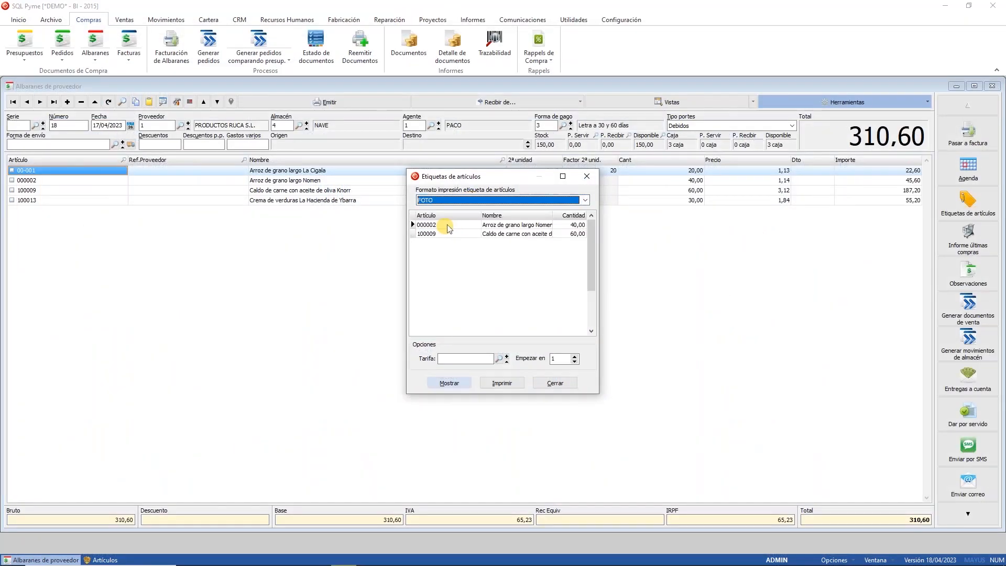
click(445, 385)
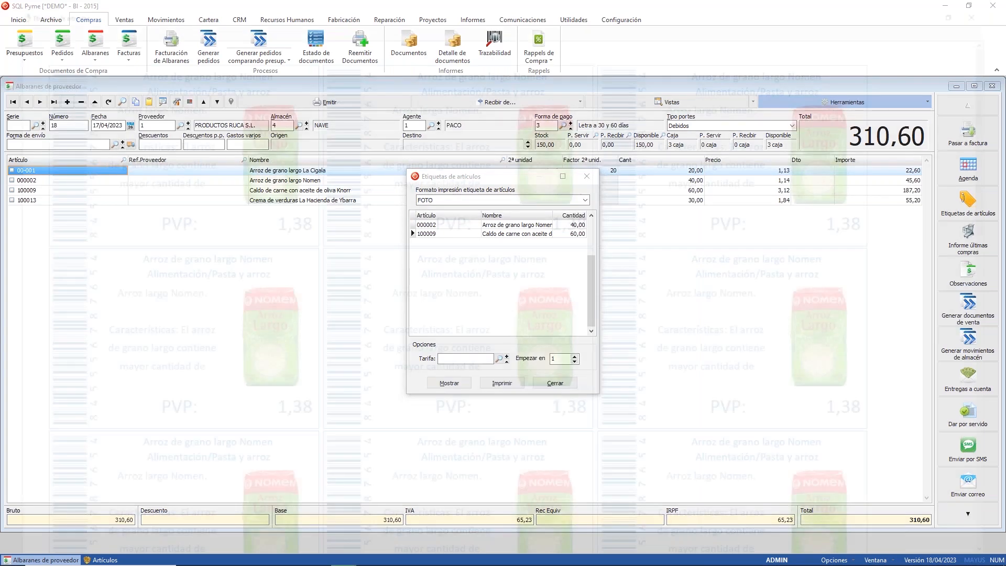
scroll(420, 331, down, 4)
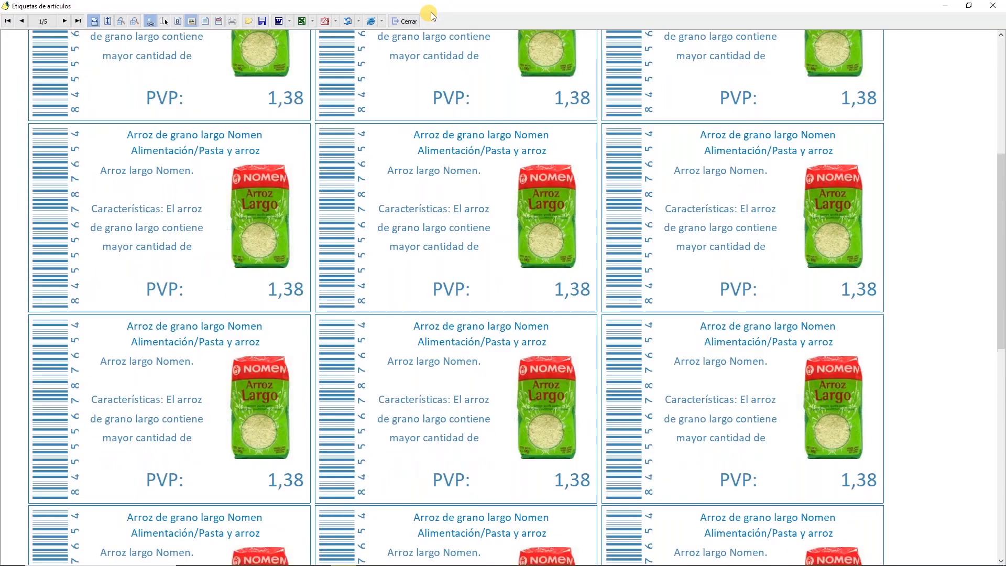
click(410, 21)
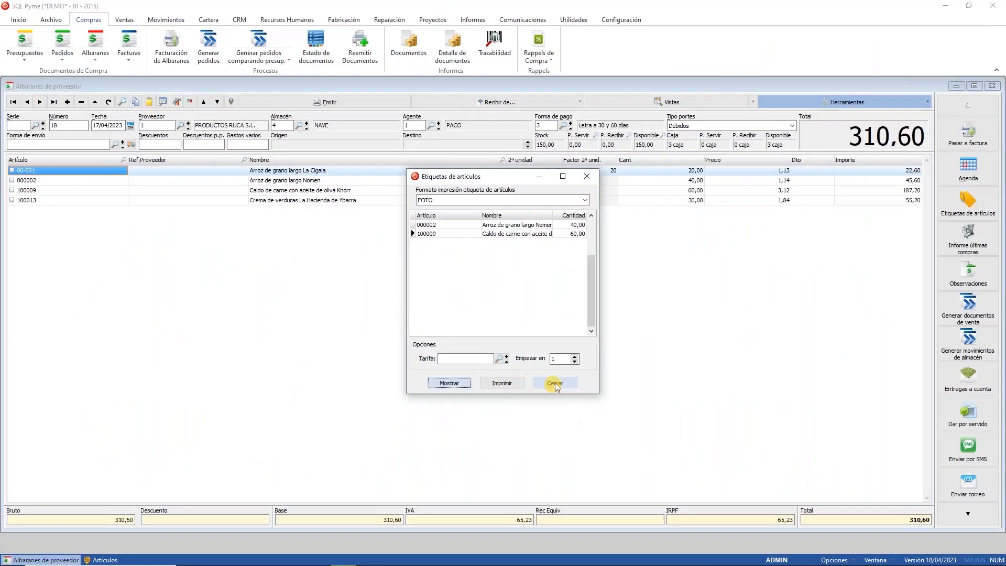
click(554, 383)
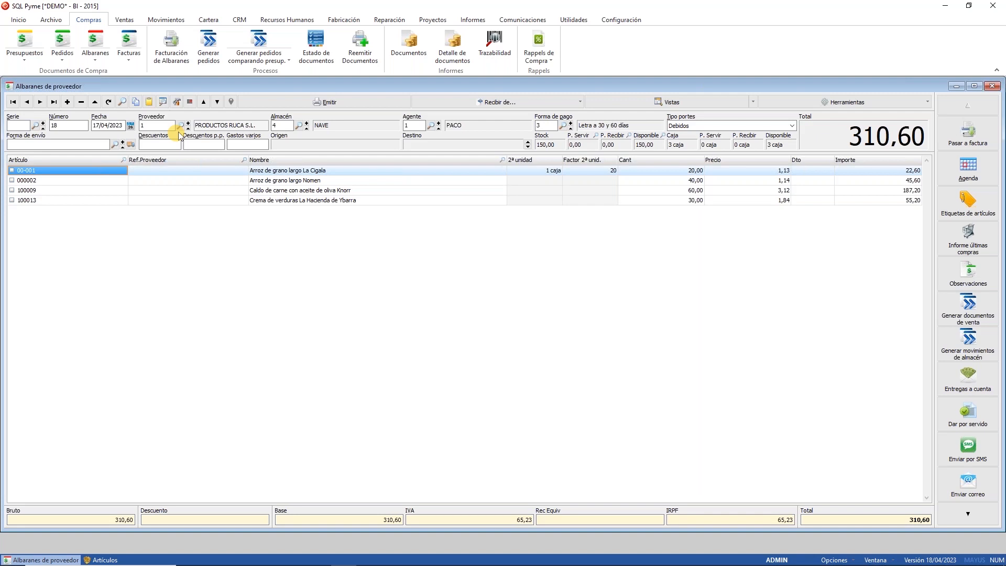
Step: Close supplier delivery note 18 and the Artículos window
click(992, 86)
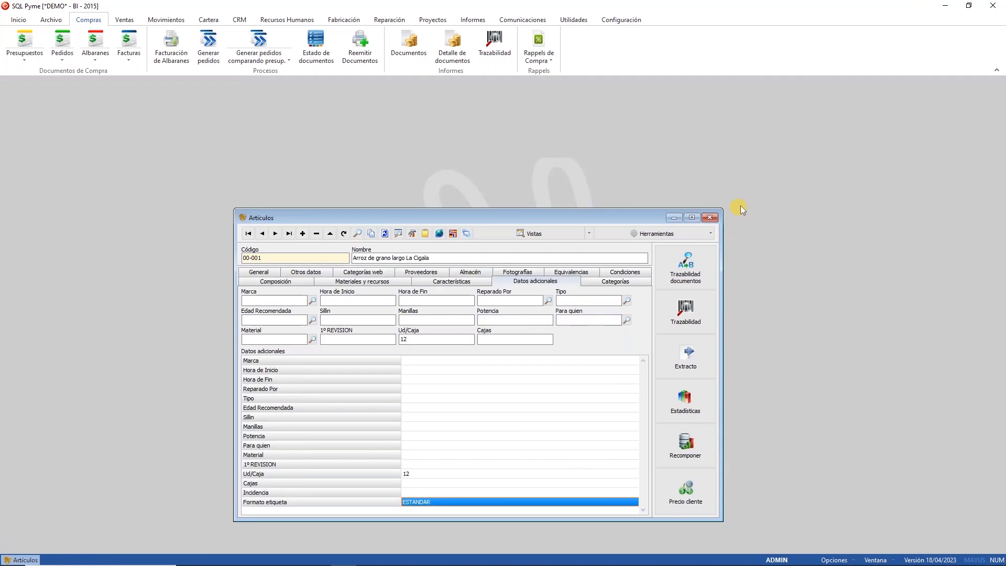
click(710, 217)
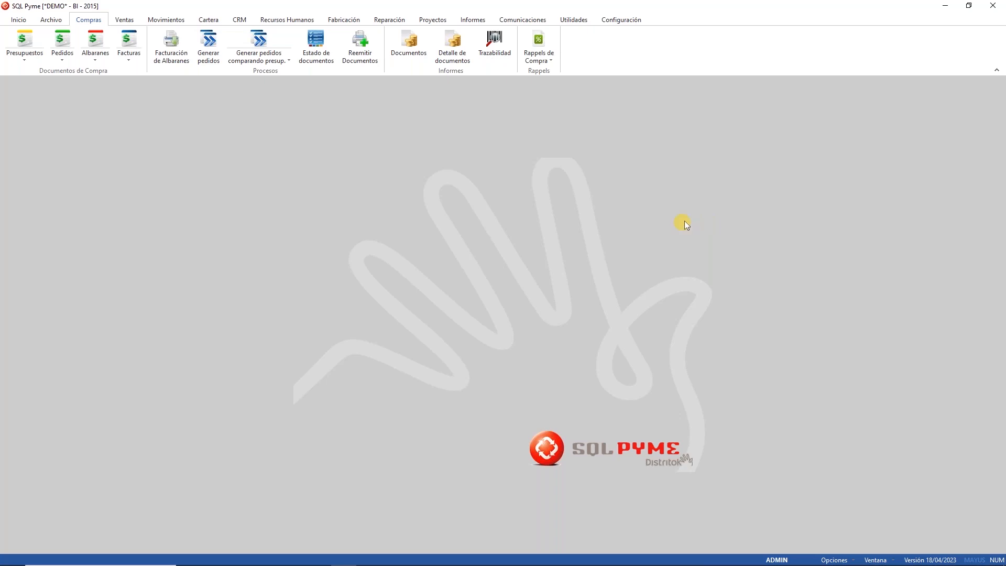
Step: Open Importación de documentos via Utilidades > Adquisición de datos > Documentos, then minimize SQL Pyme
click(574, 20)
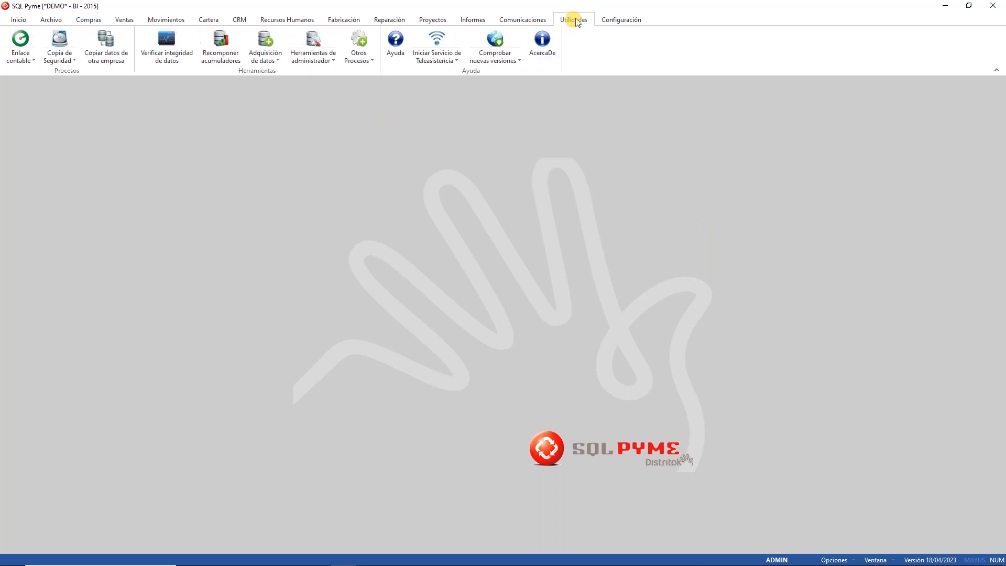
click(267, 58)
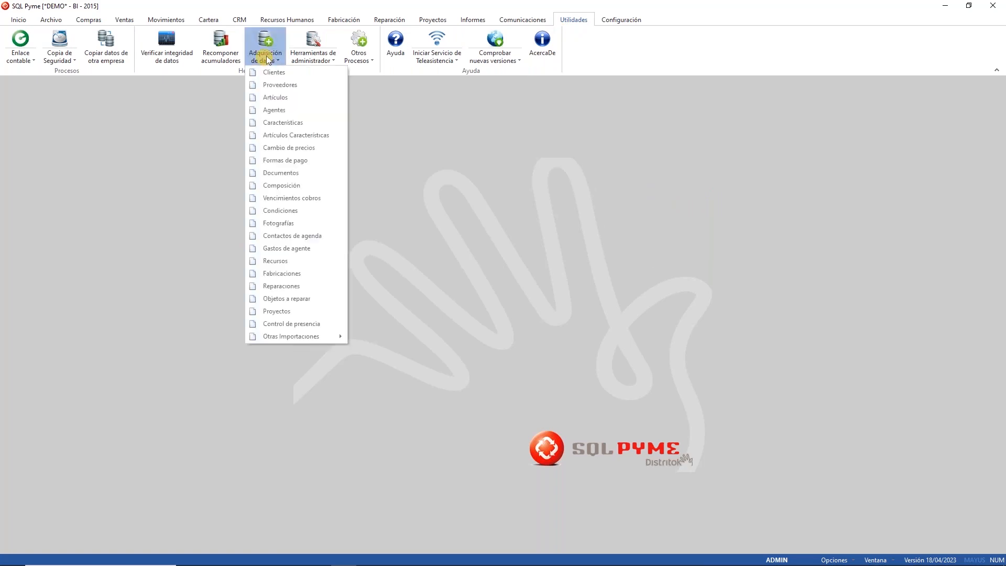
click(283, 173)
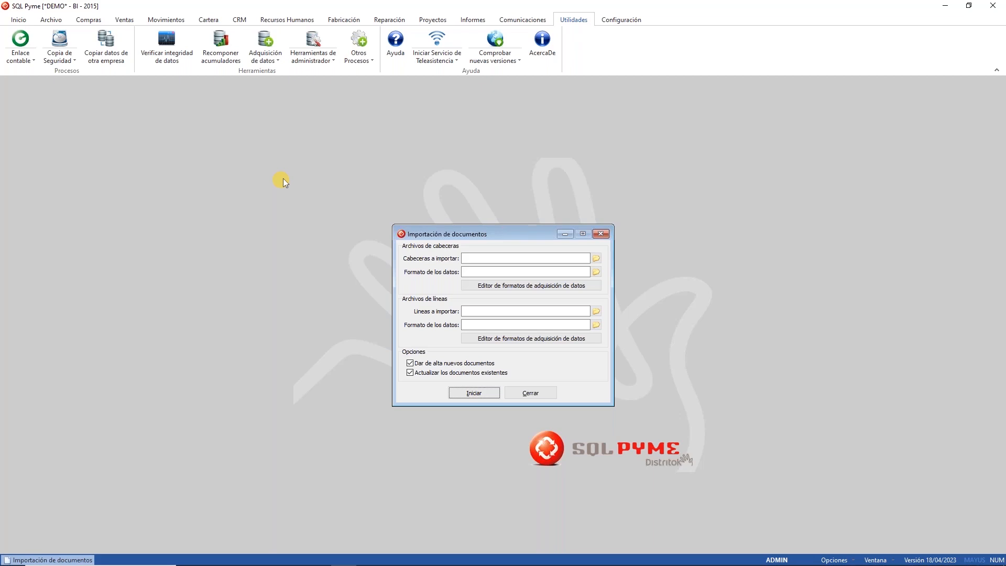
click(944, 6)
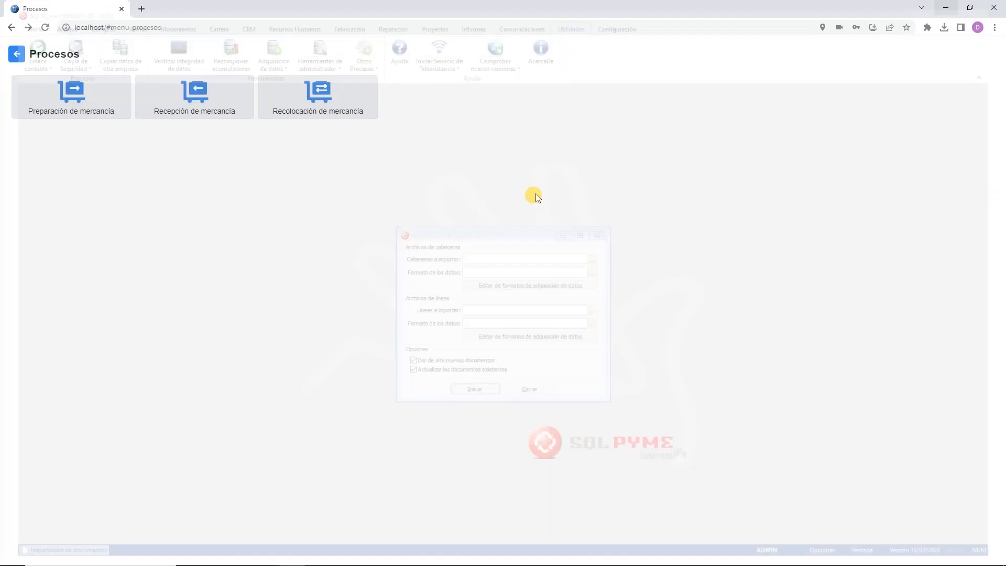
Step: Check Compras.xlsx's purchase columns in the desktop Ejemplos folder, then close Excel
click(943, 5)
double_click(43, 257)
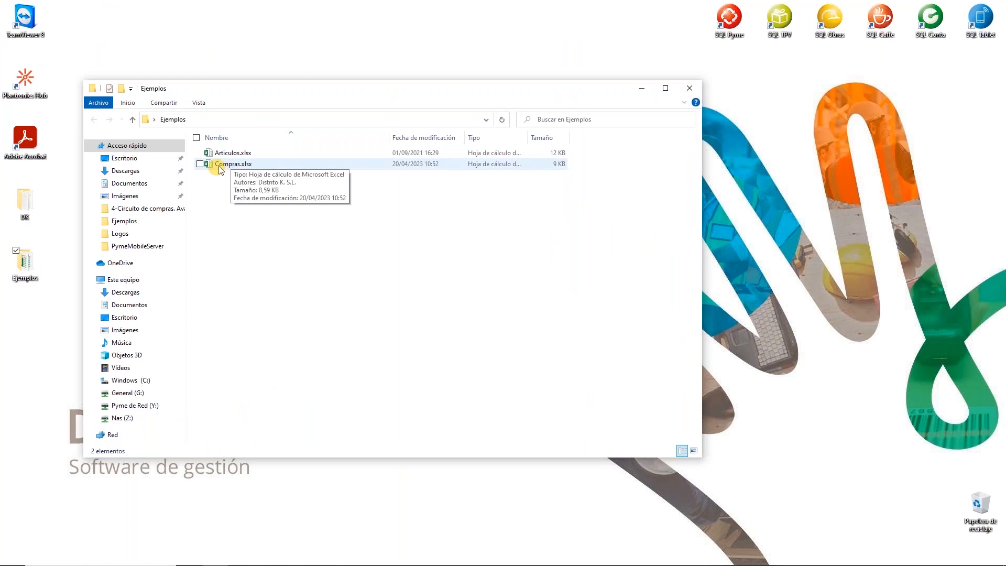
double_click(220, 165)
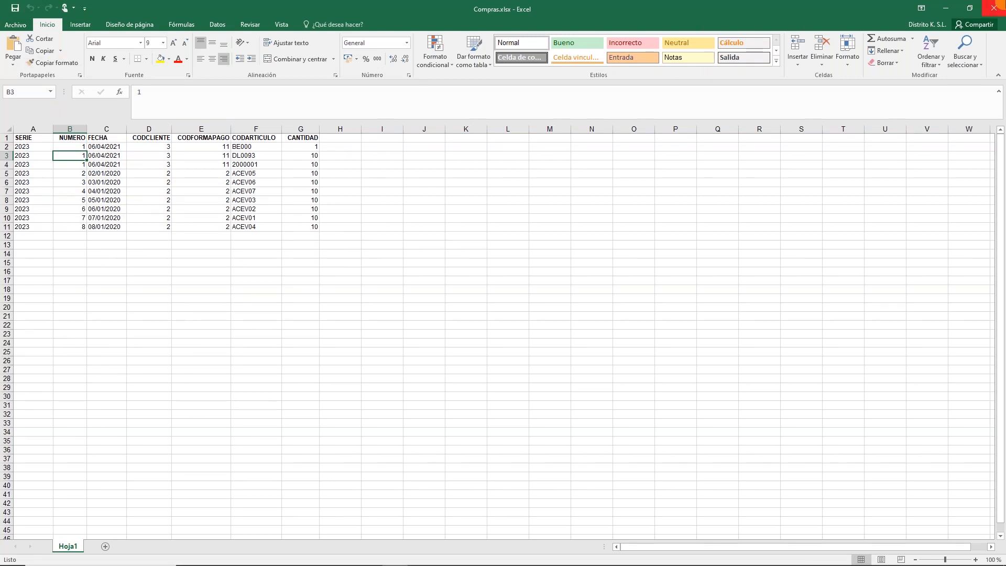
click(994, 8)
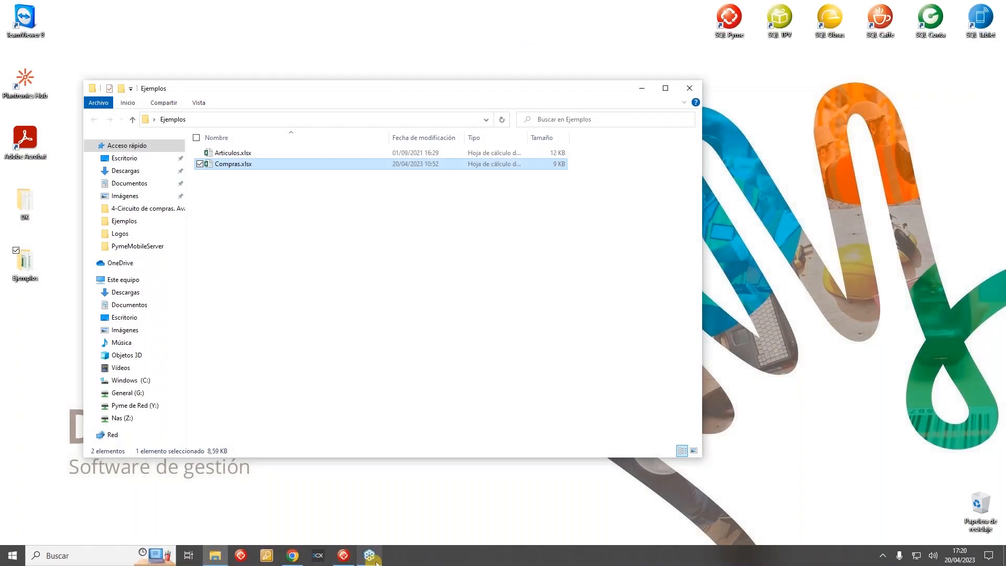
Step: Select Ejemplos\Compras.xlsx as the Excel headers file and start a new import format
click(346, 559)
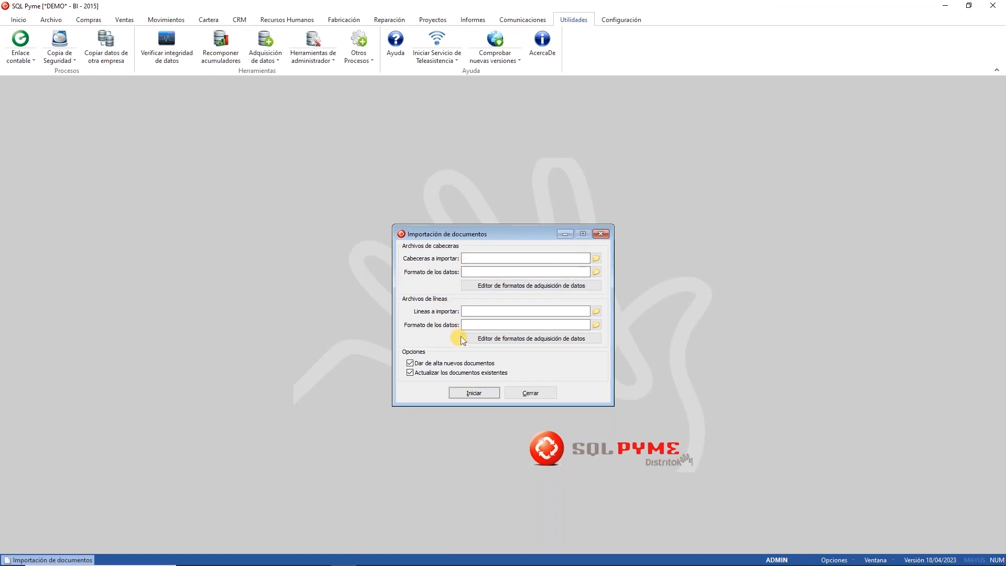
click(595, 259)
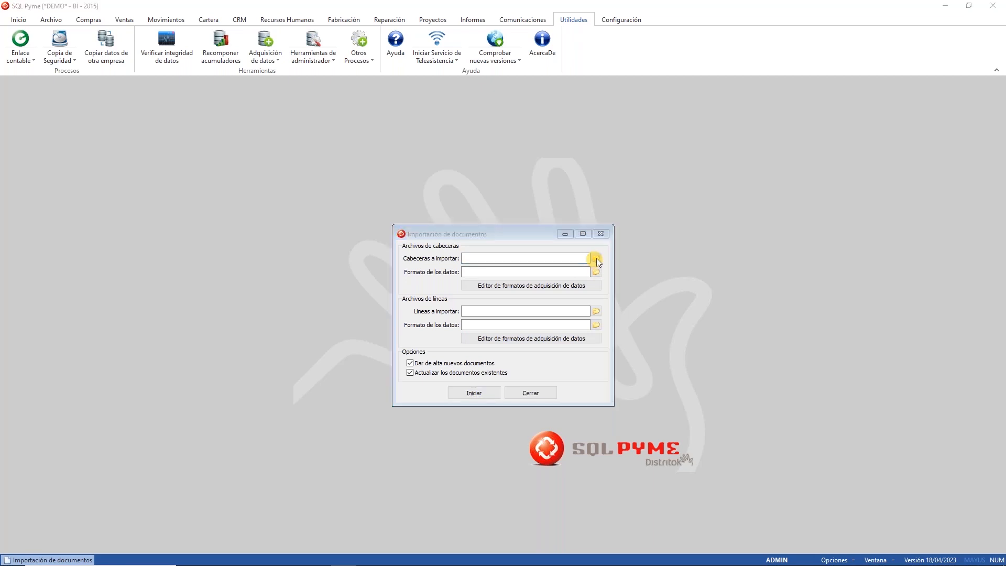
click(527, 325)
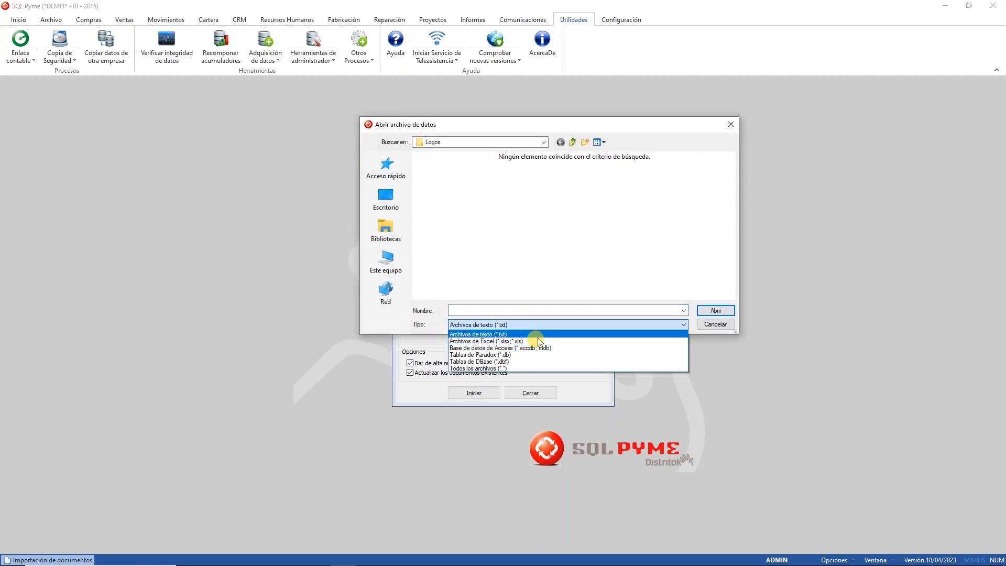
click(528, 341)
click(393, 201)
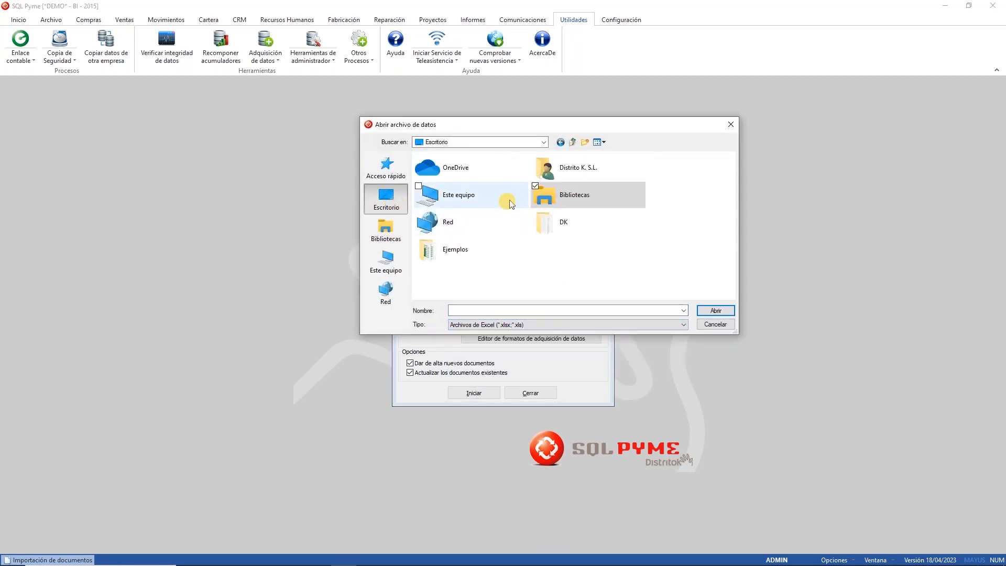
double_click(446, 250)
click(478, 179)
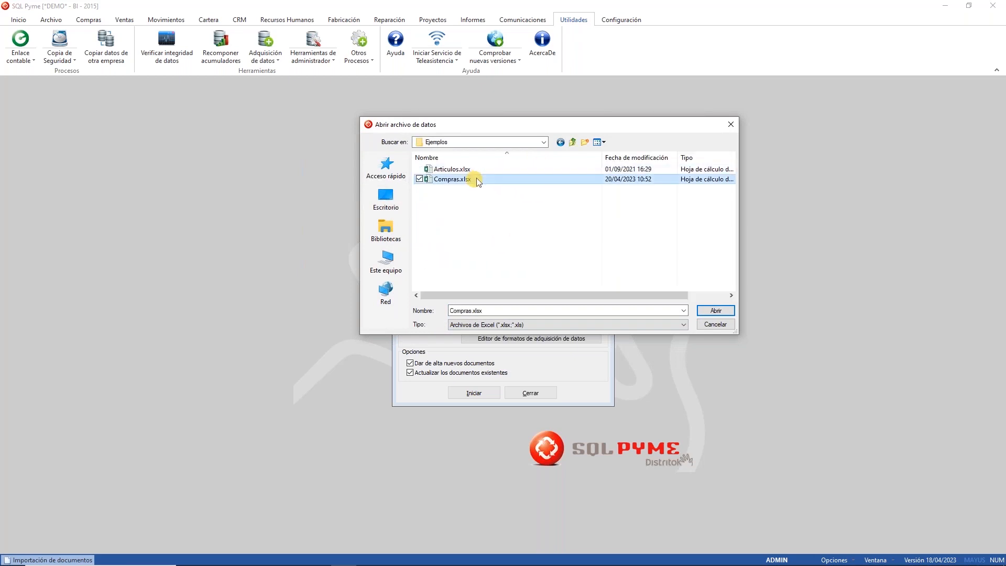
click(732, 312)
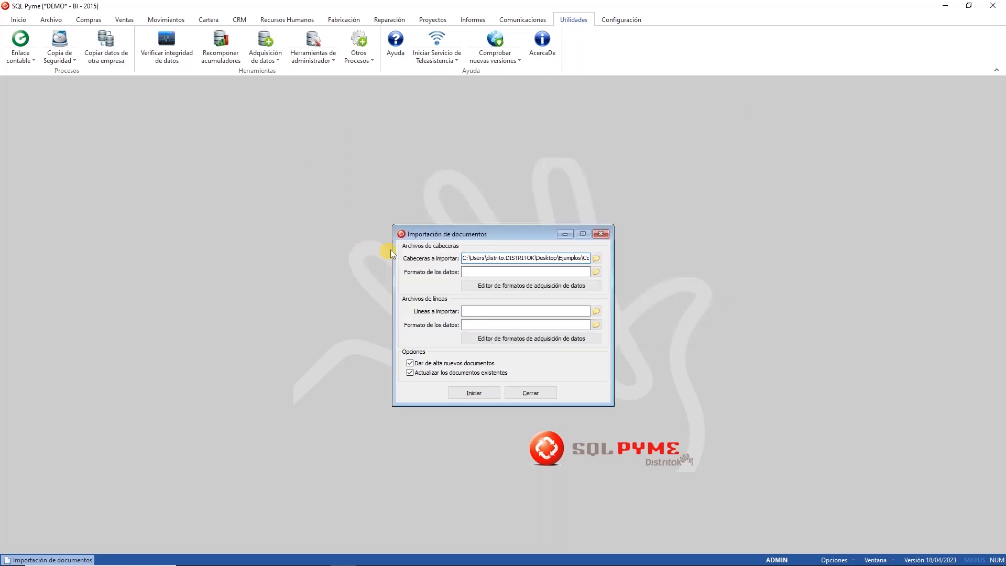
click(509, 286)
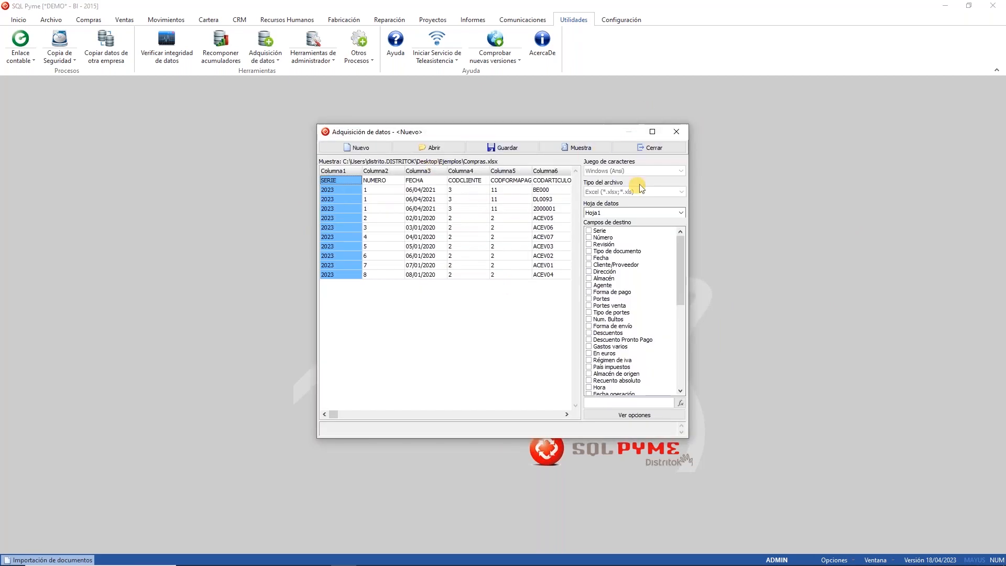
Step: Map the header columns to Serie, Número, Fecha, Cliente/Proveedor and Forma de pago
click(651, 131)
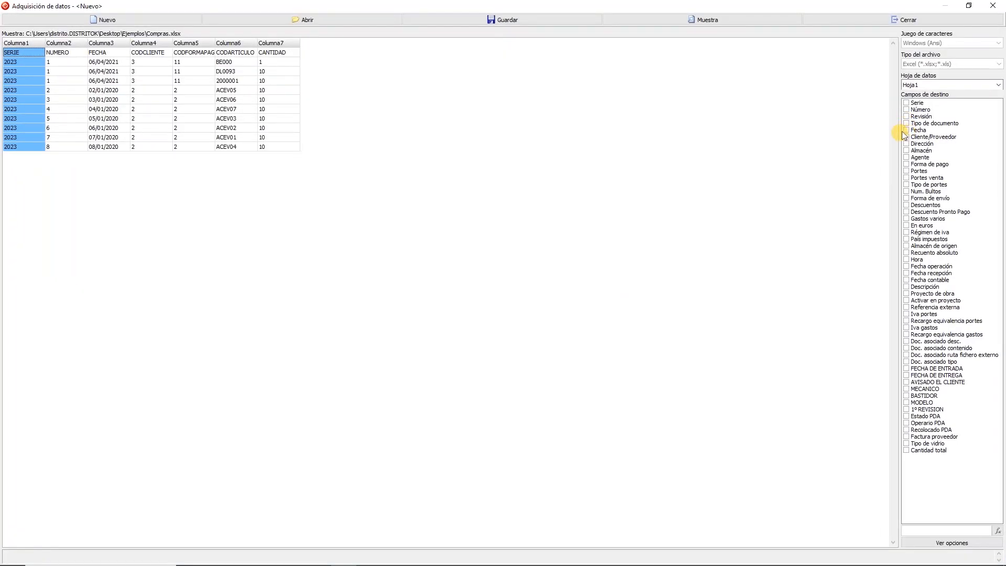
drag(898, 131, 854, 131)
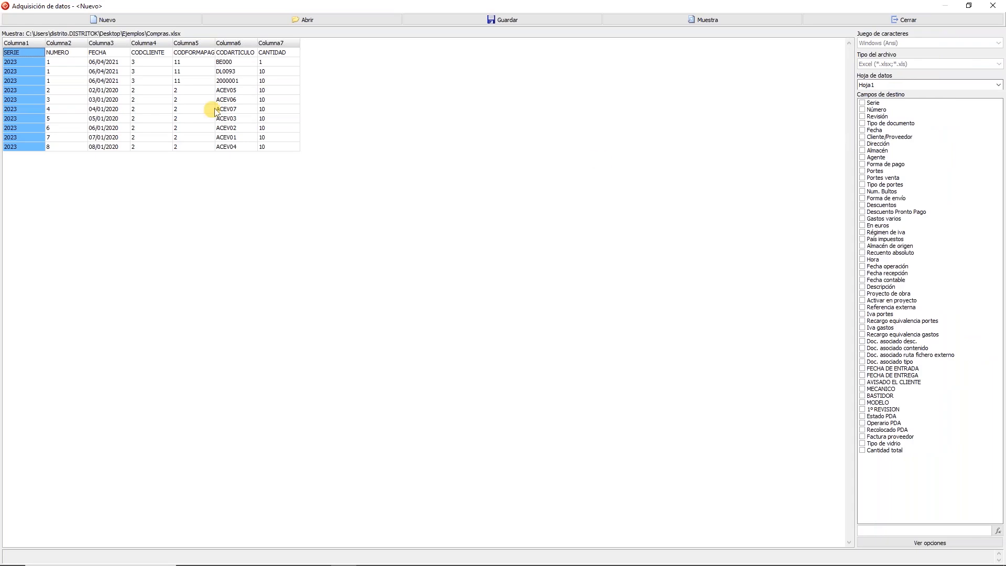
click(862, 102)
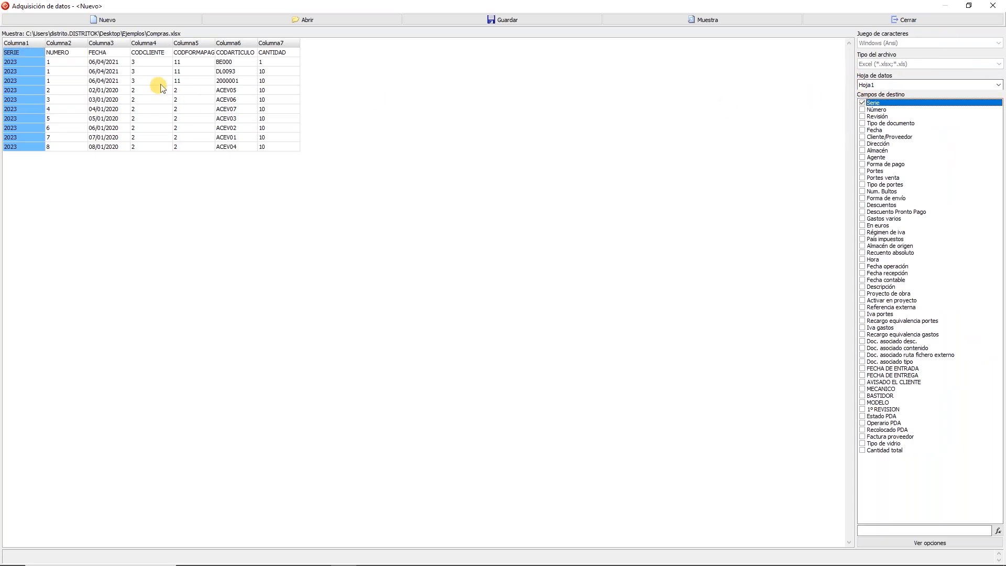
click(76, 102)
click(862, 109)
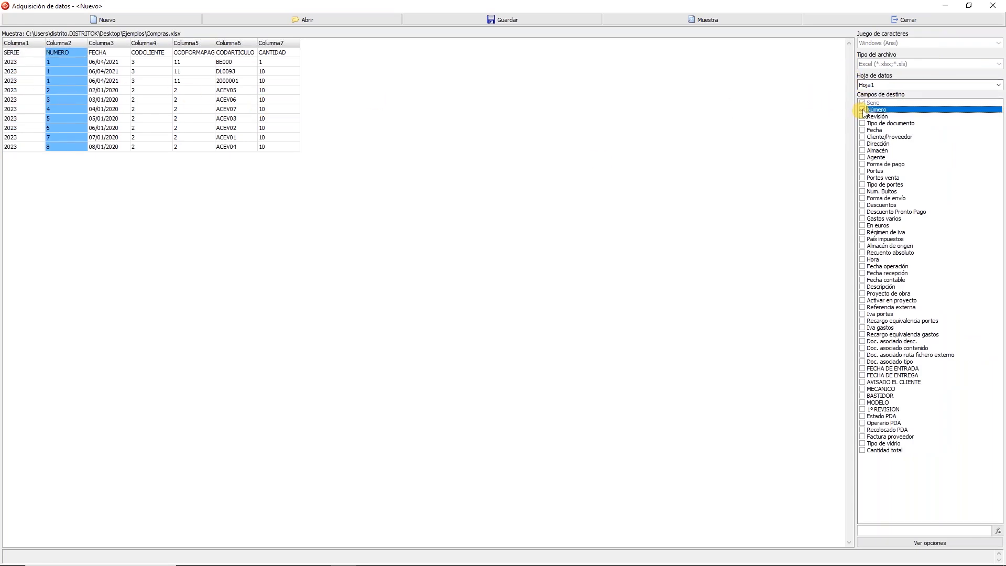
click(123, 103)
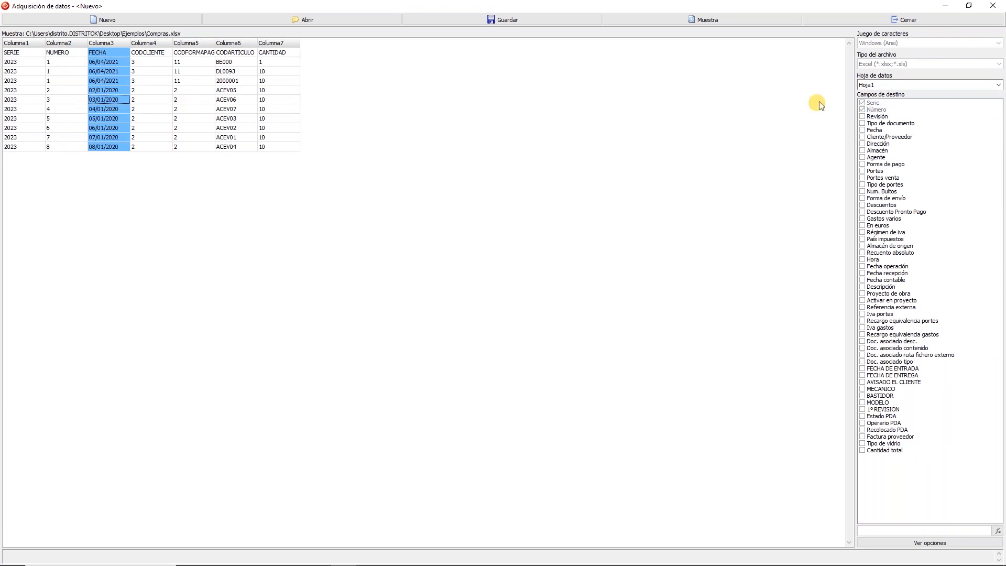
click(862, 130)
click(149, 92)
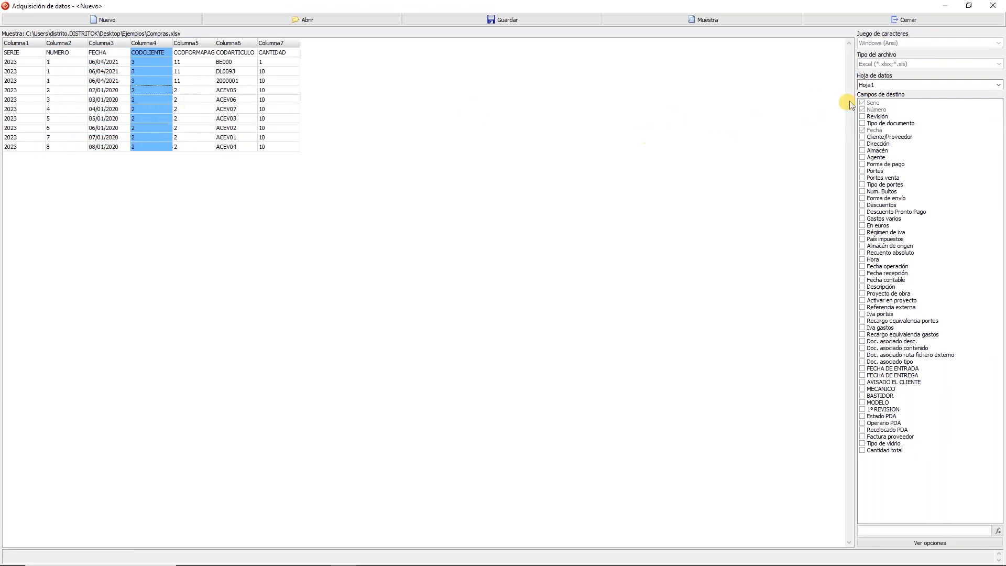
click(862, 137)
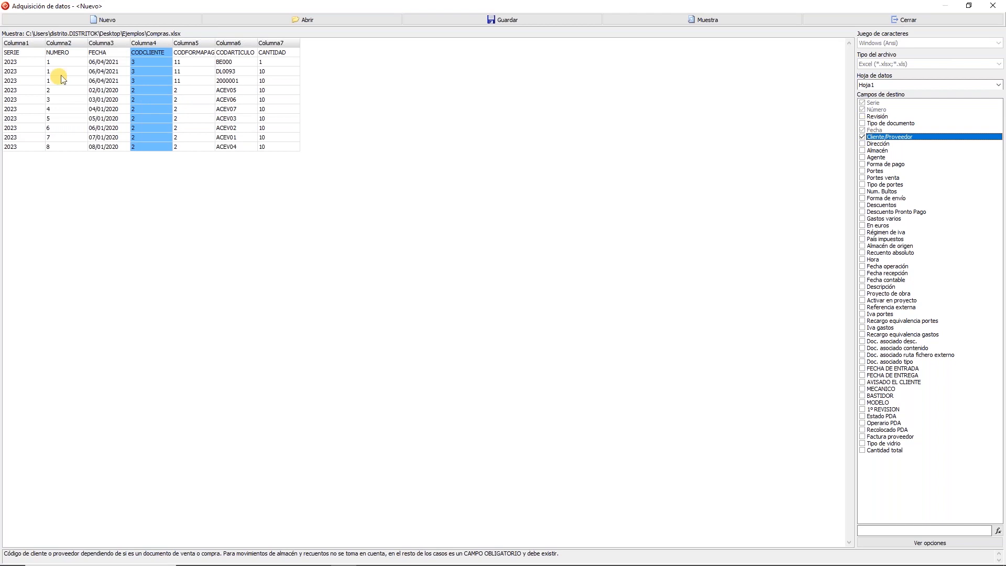
click(203, 108)
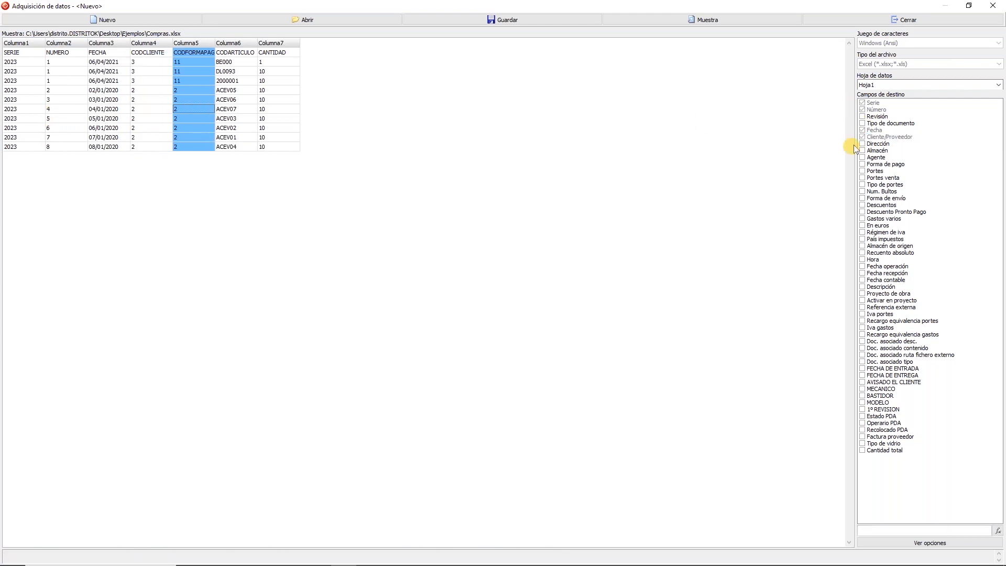
click(862, 164)
click(862, 164)
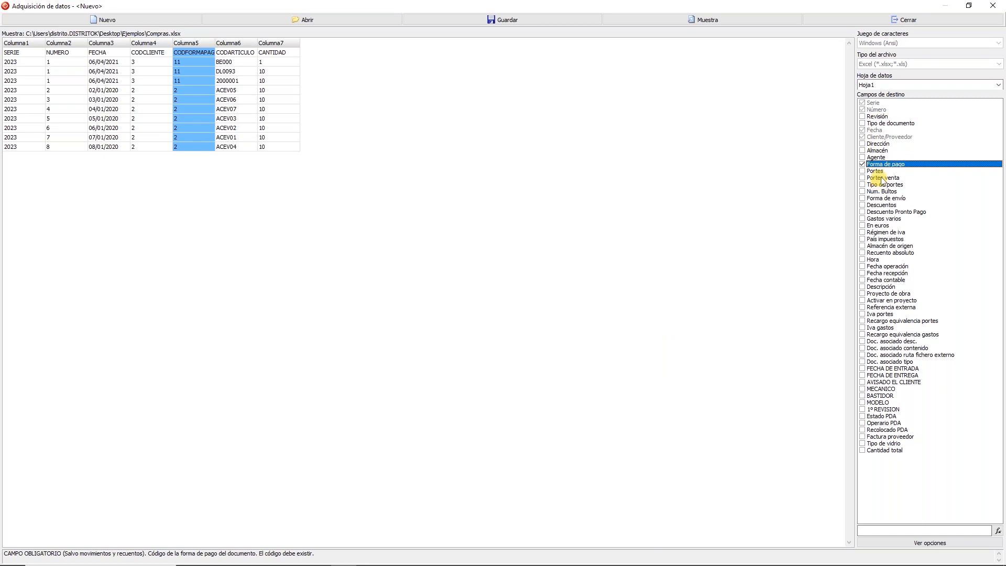
Step: Give Tipo de documento the fixed value 12 and Almacén the fixed value 1
click(901, 124)
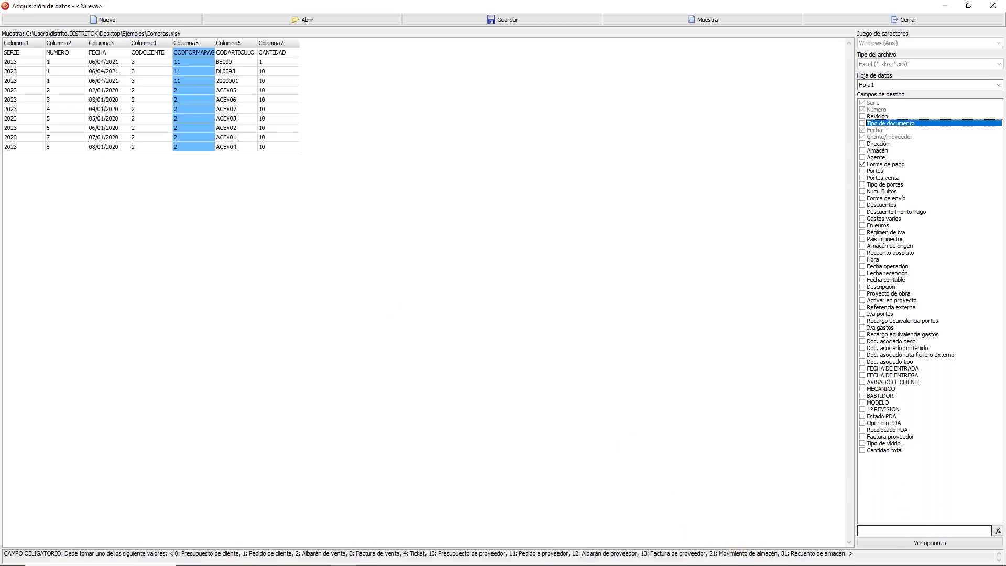
click(885, 530)
text(12)
click(887, 151)
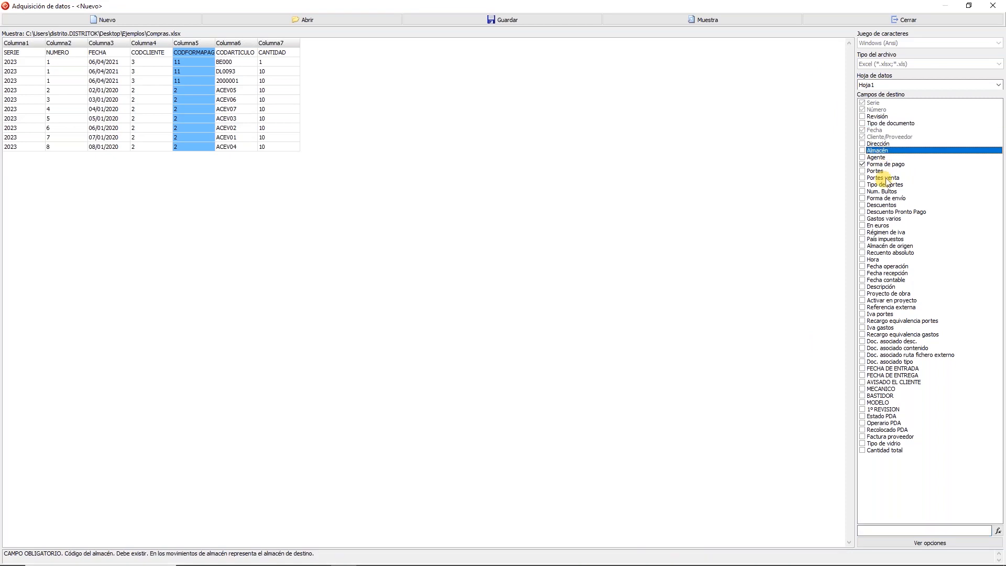
text(1)
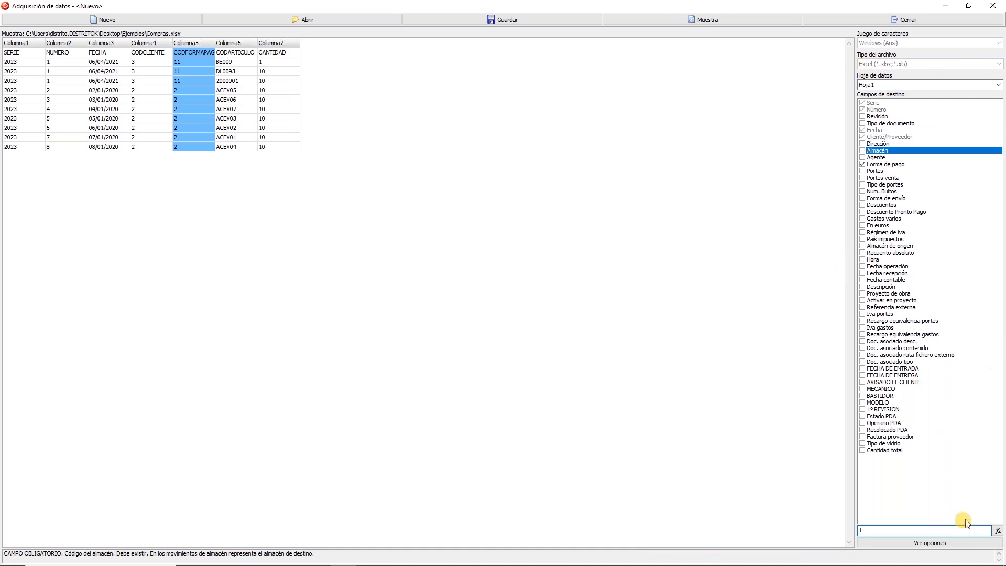
click(998, 531)
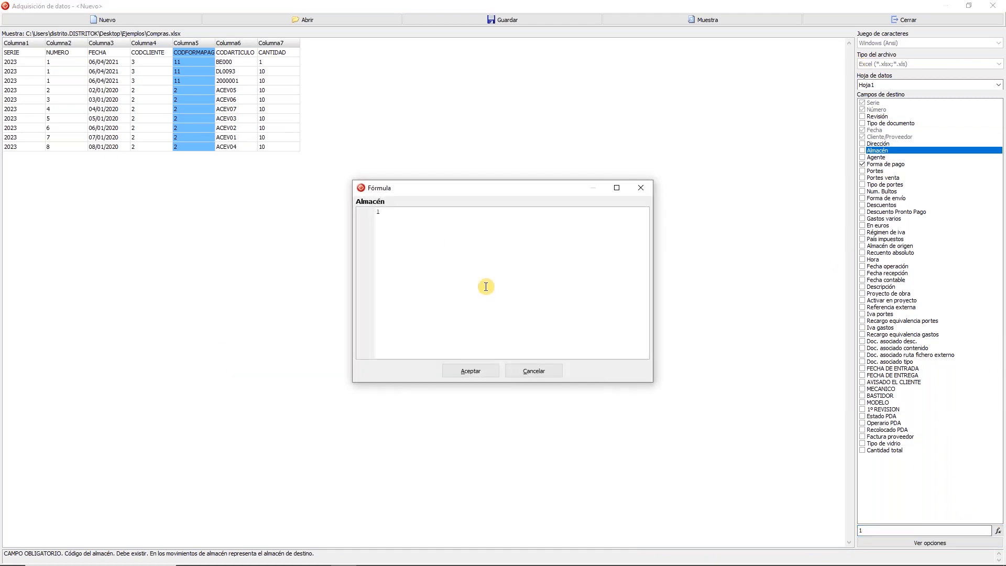
click(471, 371)
Step: Enable Primera fila títulos cols. and close the format editor
click(919, 544)
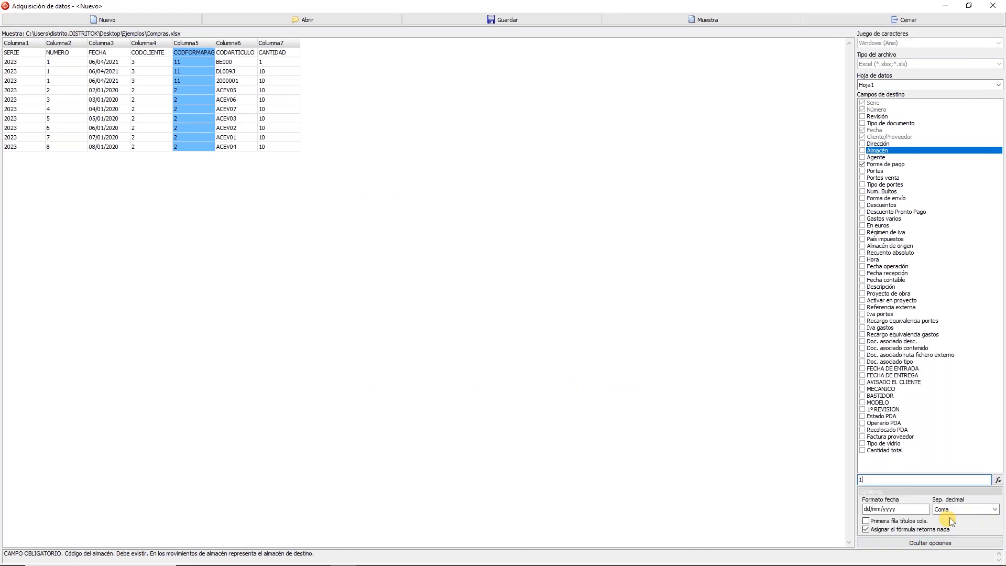
click(893, 522)
click(897, 543)
click(926, 20)
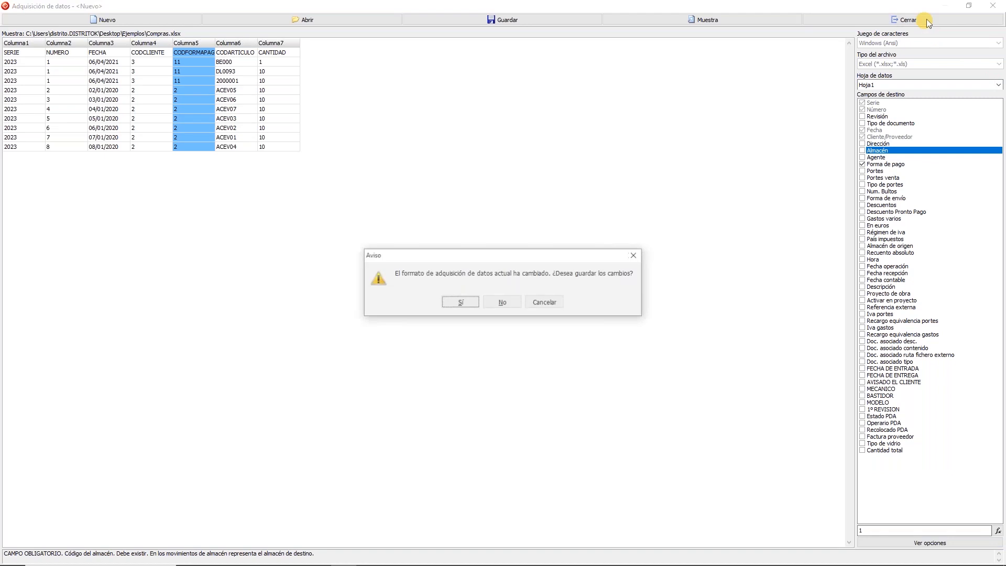
Step: Save the changed header format as cabeceras
click(462, 302)
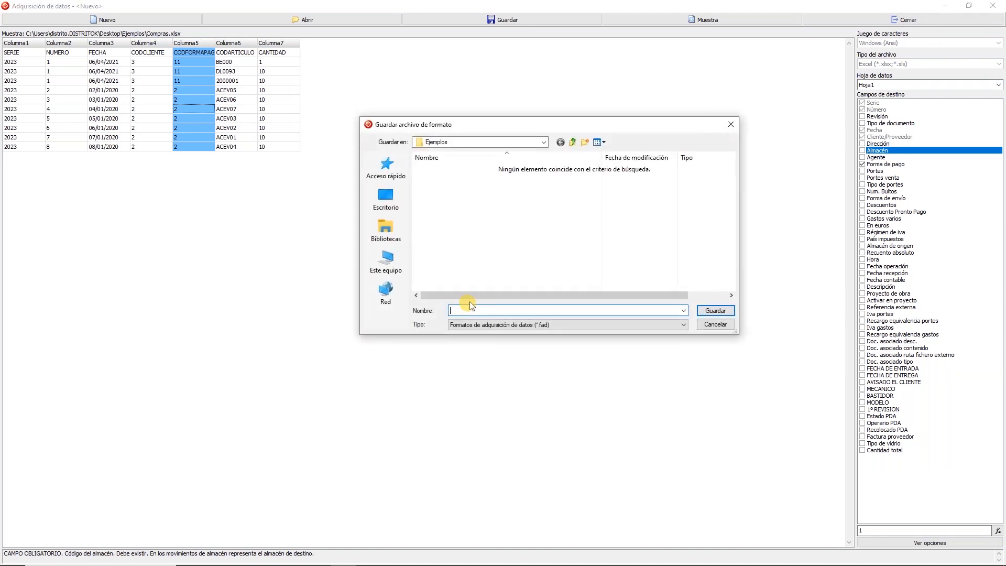
text(cabeceras)
key(Return)
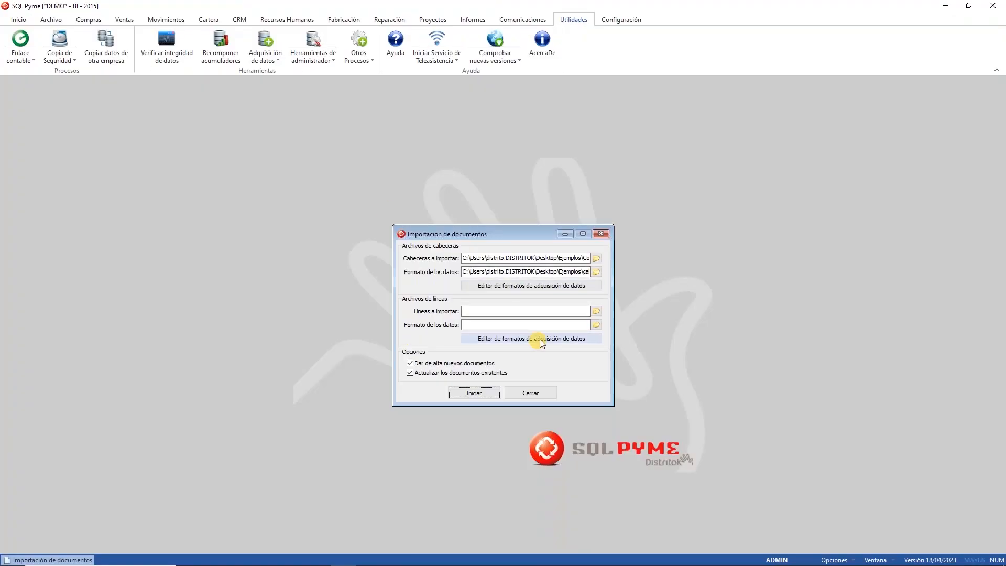
Step: Choose Compras.xlsx as the lines file and create a new lines import format
click(595, 310)
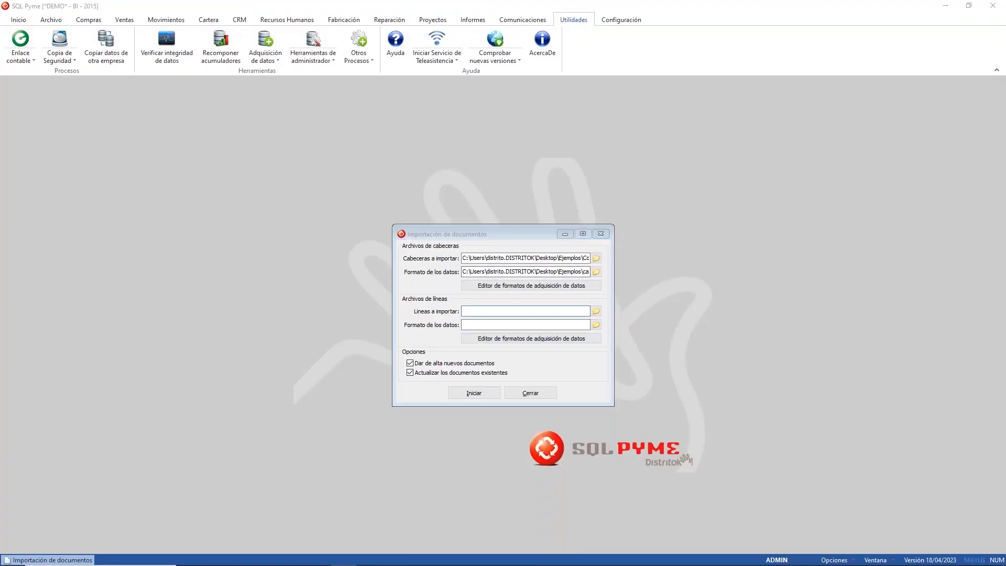
click(529, 326)
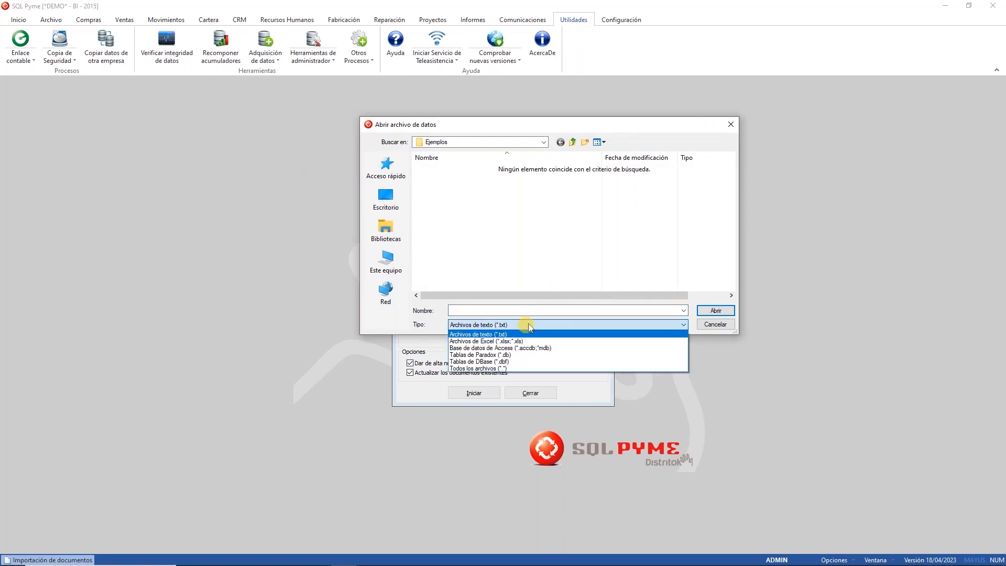
click(521, 341)
click(454, 180)
click(718, 311)
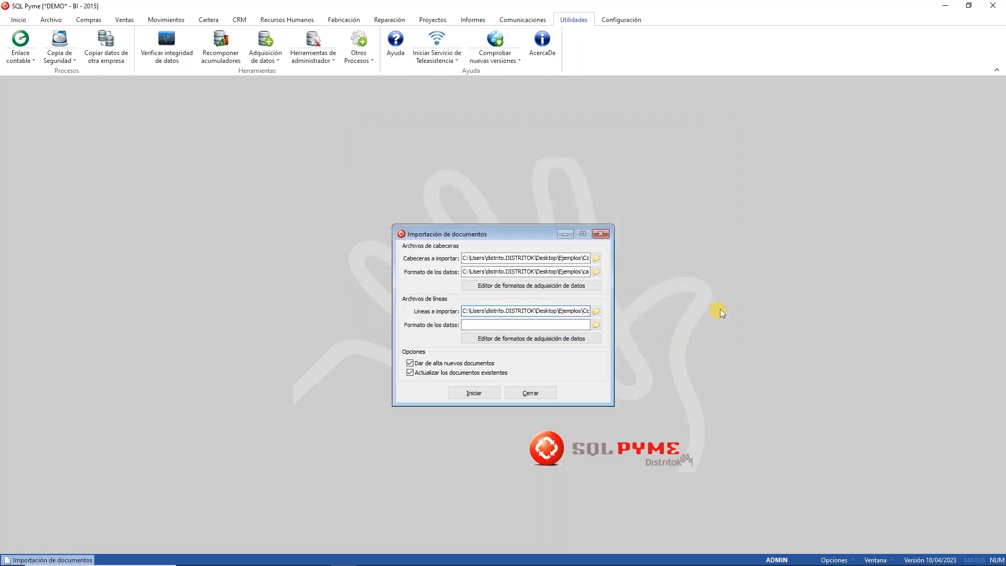
click(534, 341)
click(656, 134)
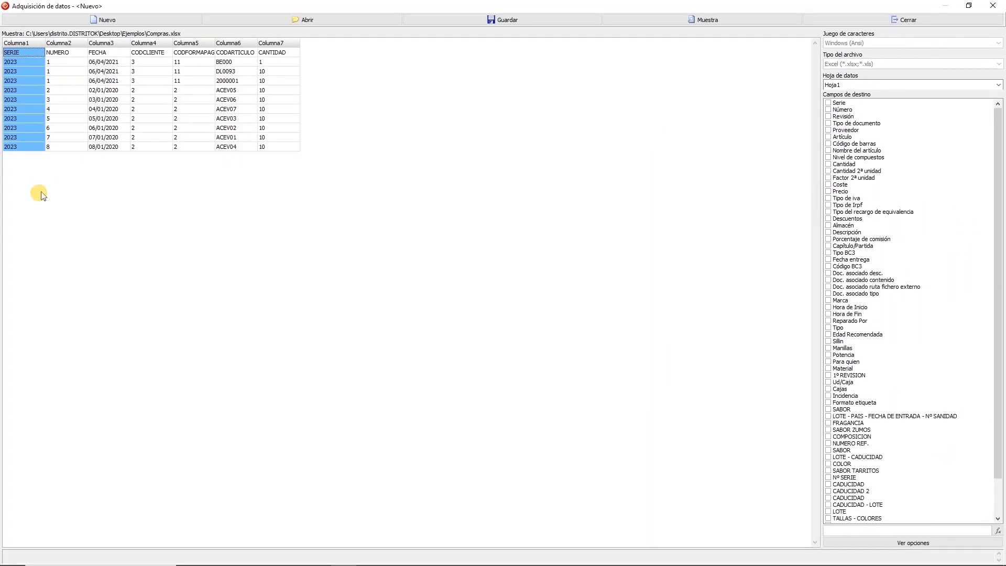
Step: Map Serie and Número, and give Tipo de documento the fixed value 12
click(828, 102)
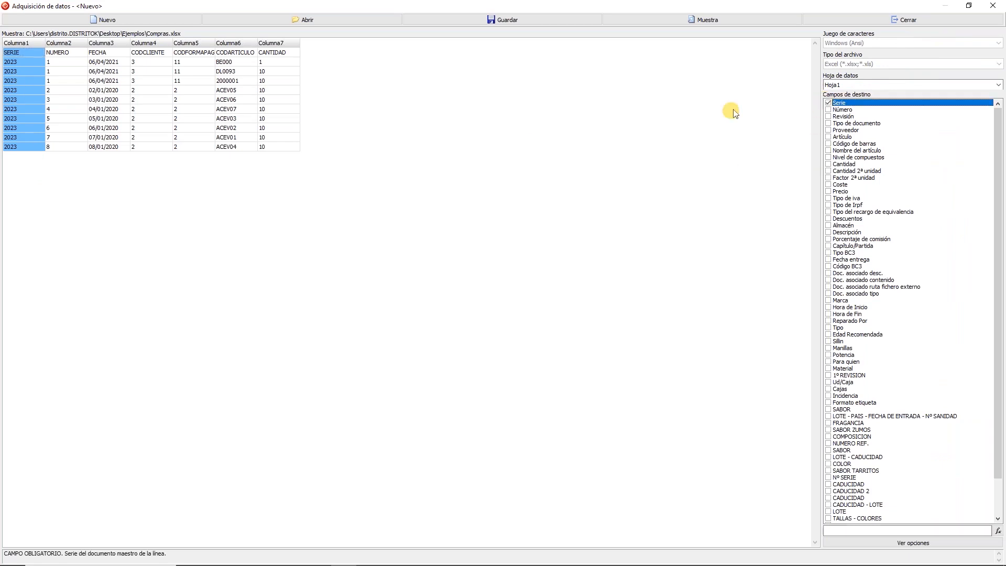
click(61, 81)
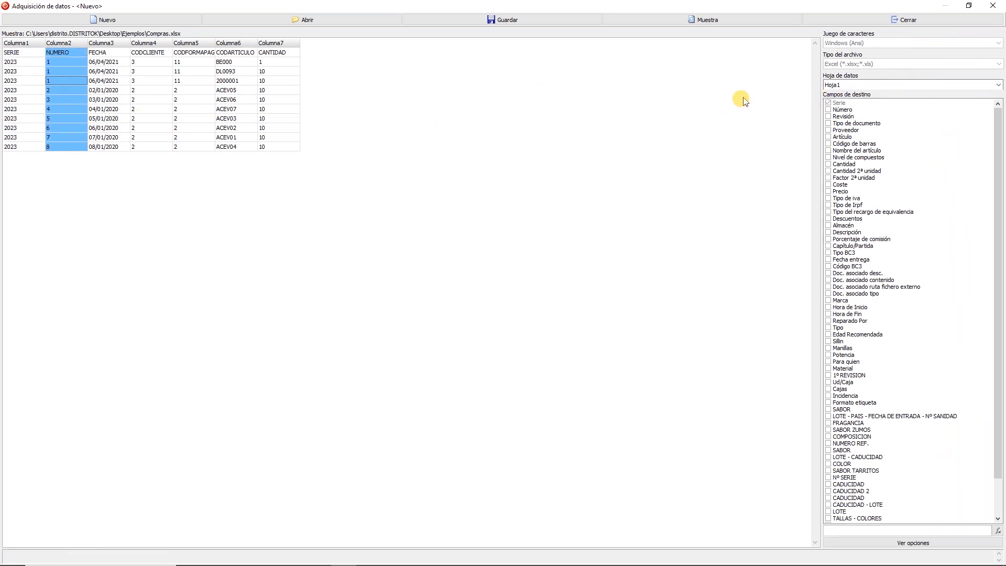
click(833, 109)
click(113, 100)
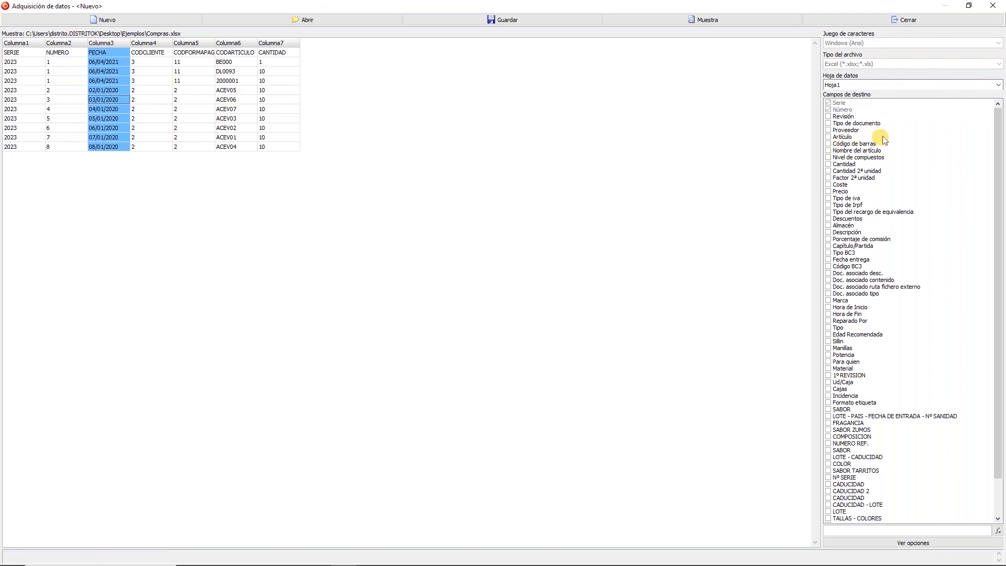
click(855, 123)
click(847, 529)
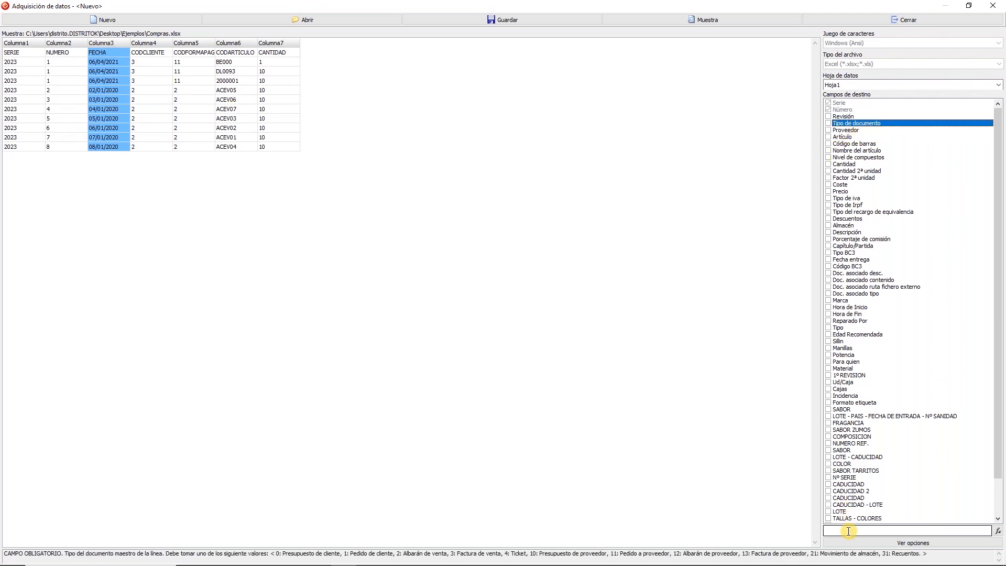
text(12)
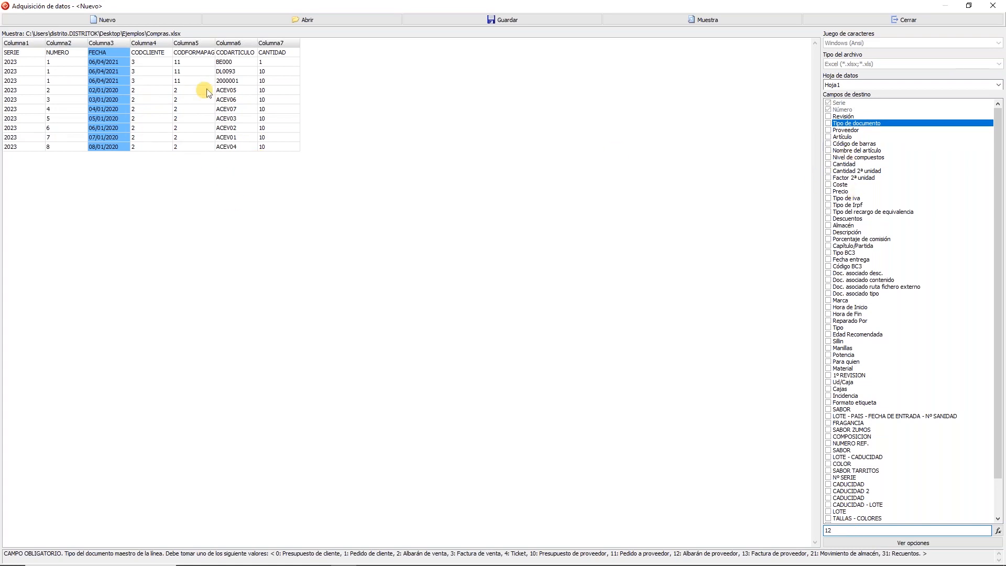
Step: Map CODCLIENTE to Proveedor, CODARTICULO to Artículo, CANTIDAD to Cantidad, then agree to save
click(851, 130)
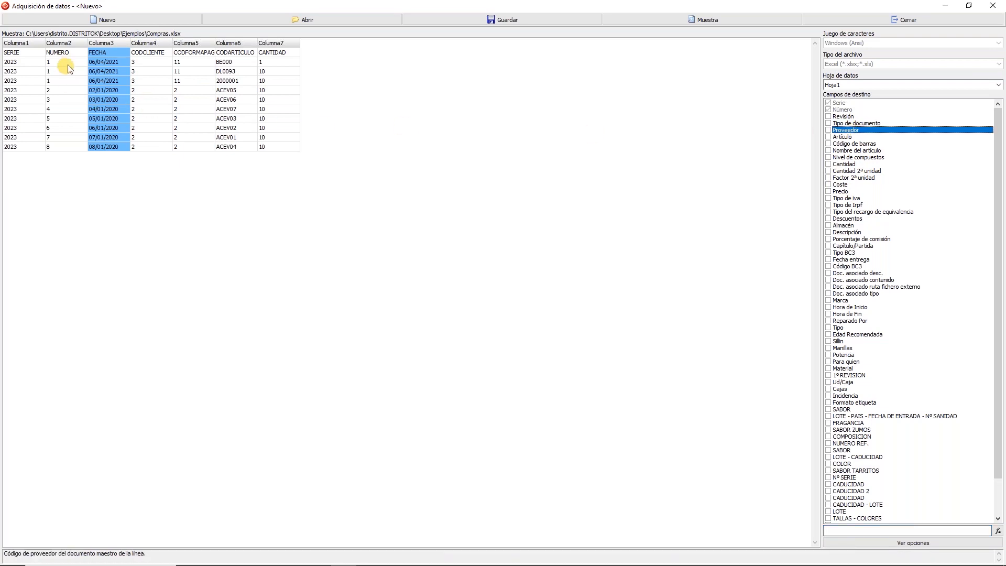
click(157, 90)
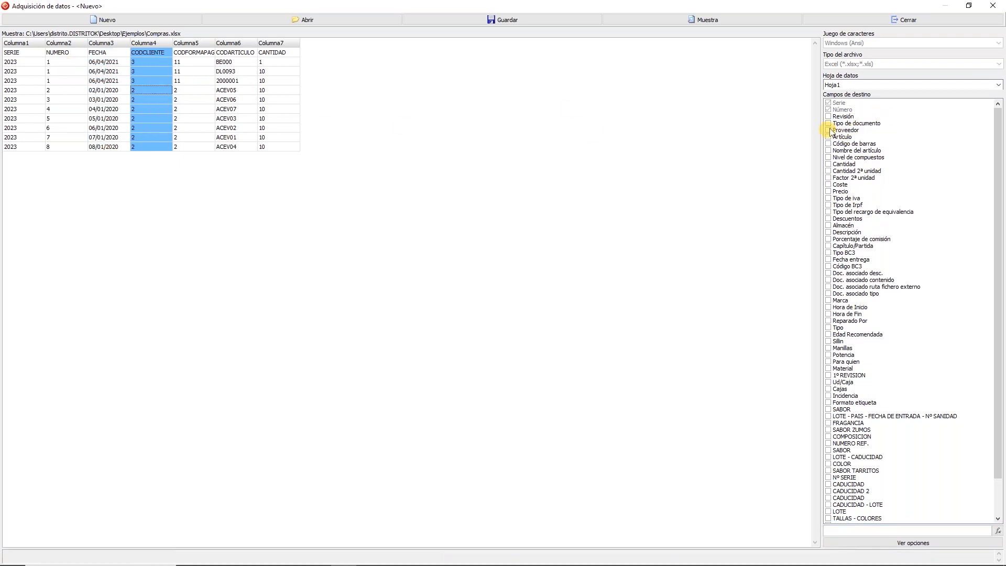
click(828, 130)
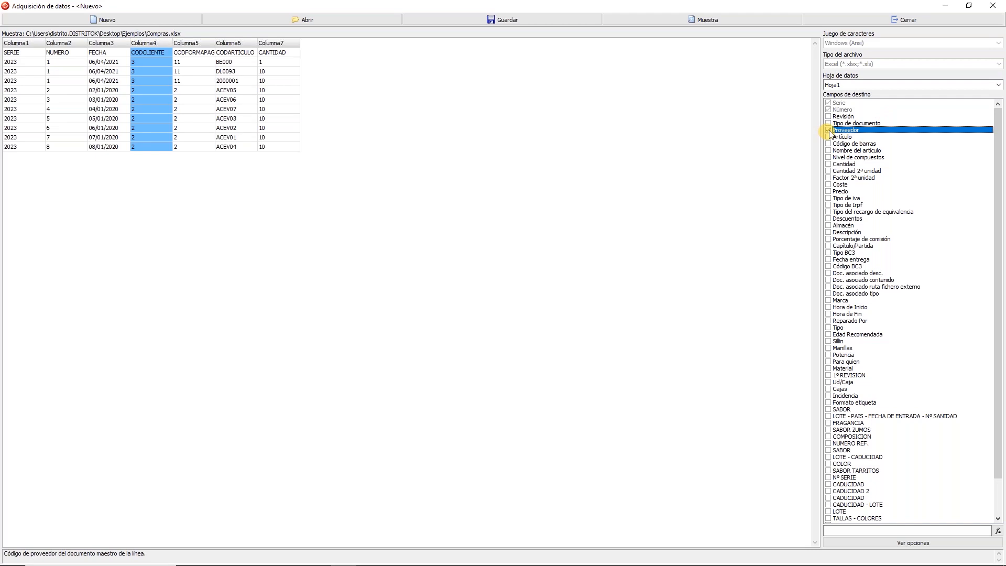
click(249, 99)
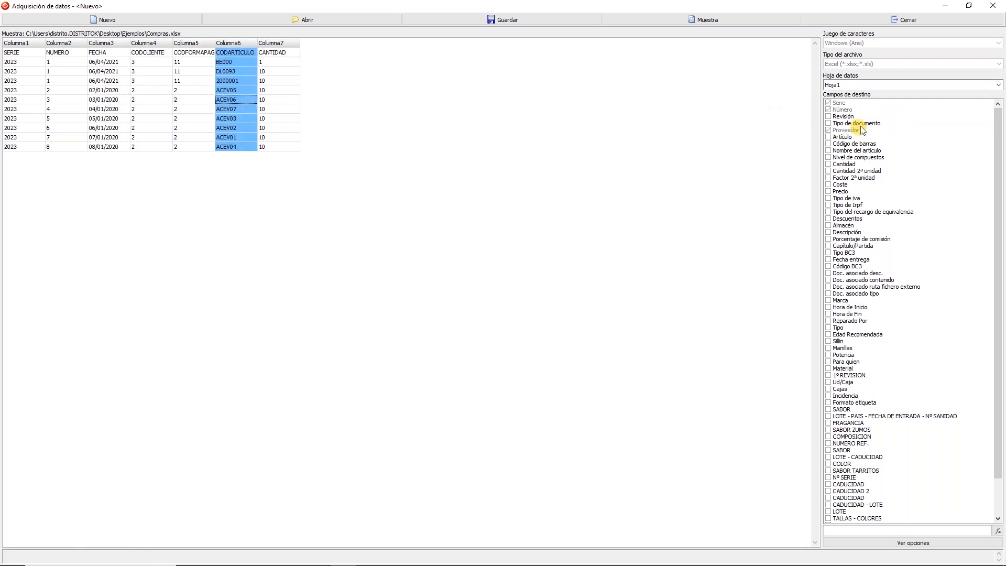
click(828, 137)
click(270, 118)
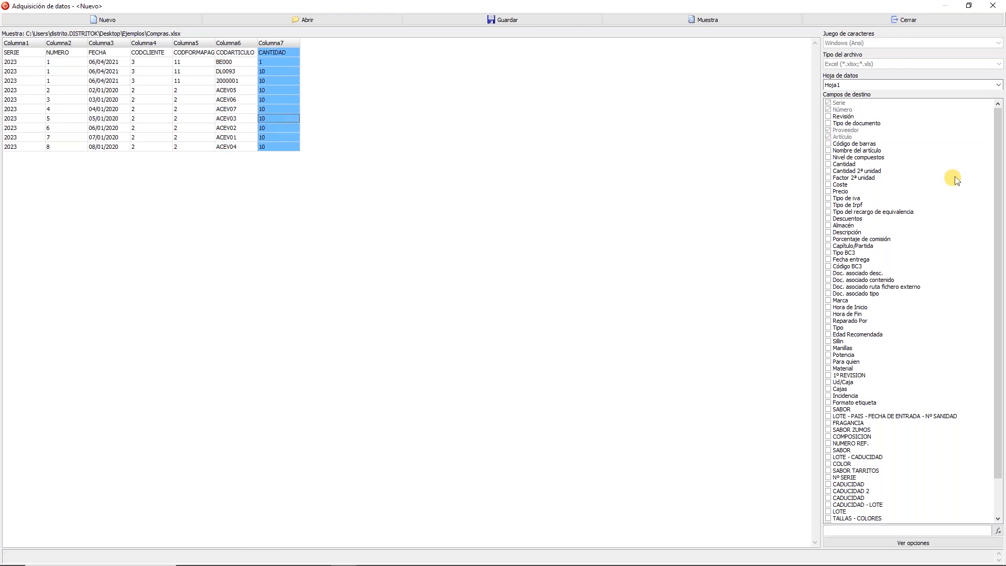
click(828, 164)
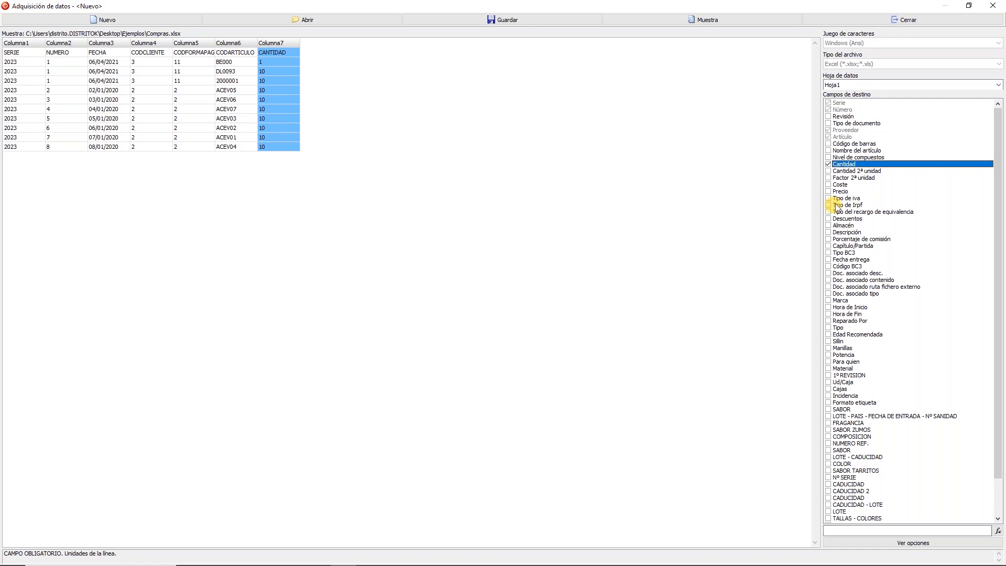
click(842, 21)
click(460, 303)
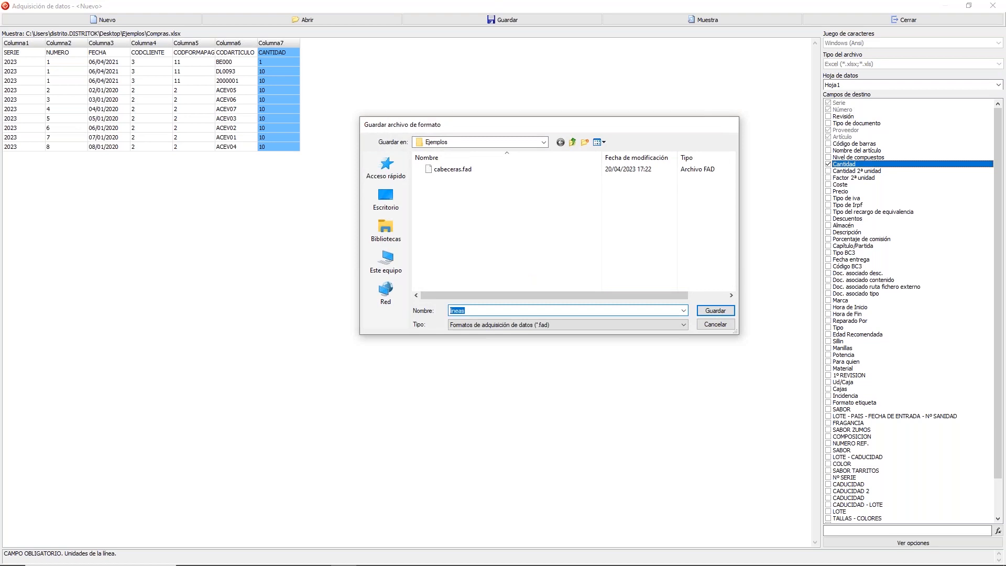
Step: Save the format as lineas, enable Primera fila títulos cols., and overwrite lineas.fad
text(lineas)
key(Return)
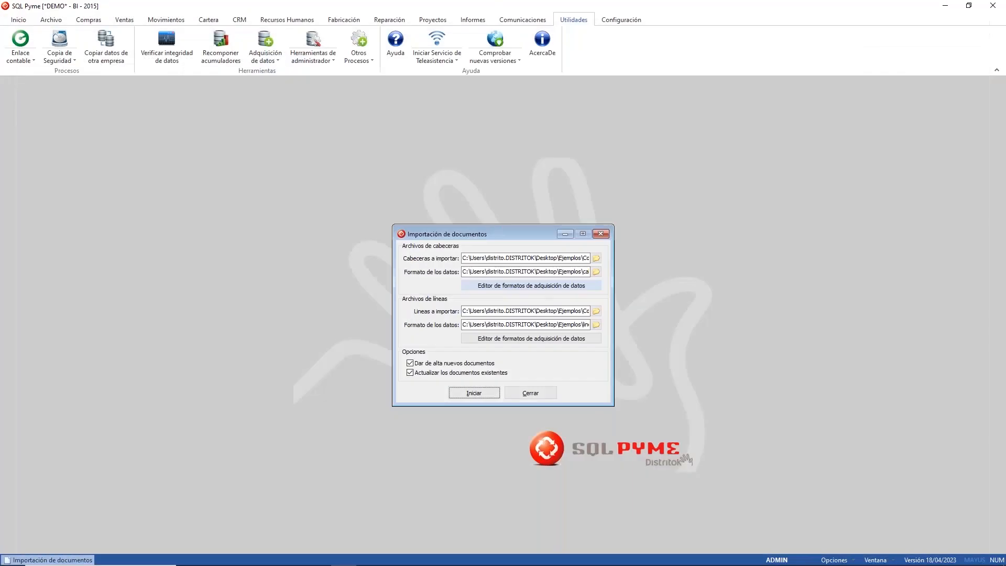
click(544, 337)
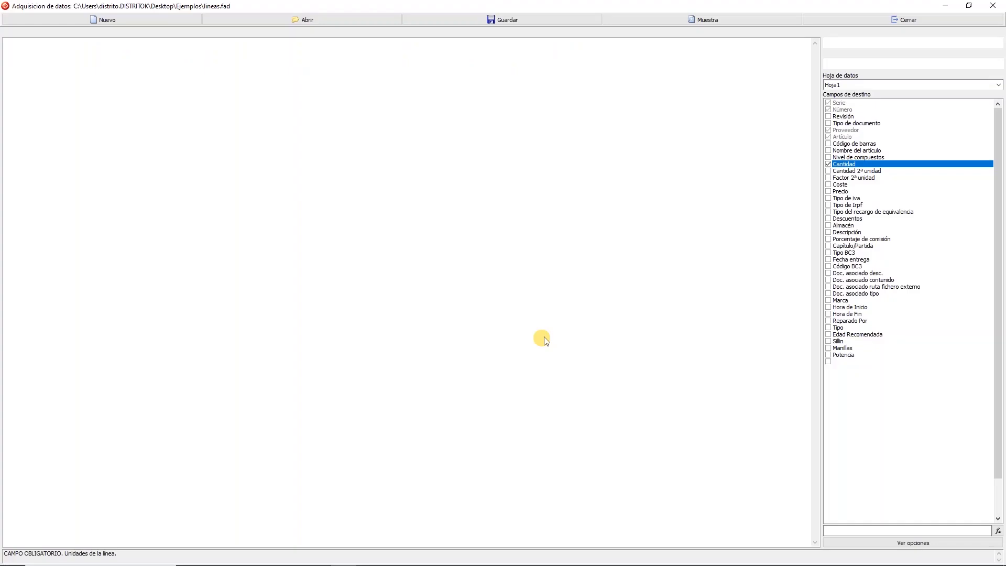
click(931, 538)
click(862, 522)
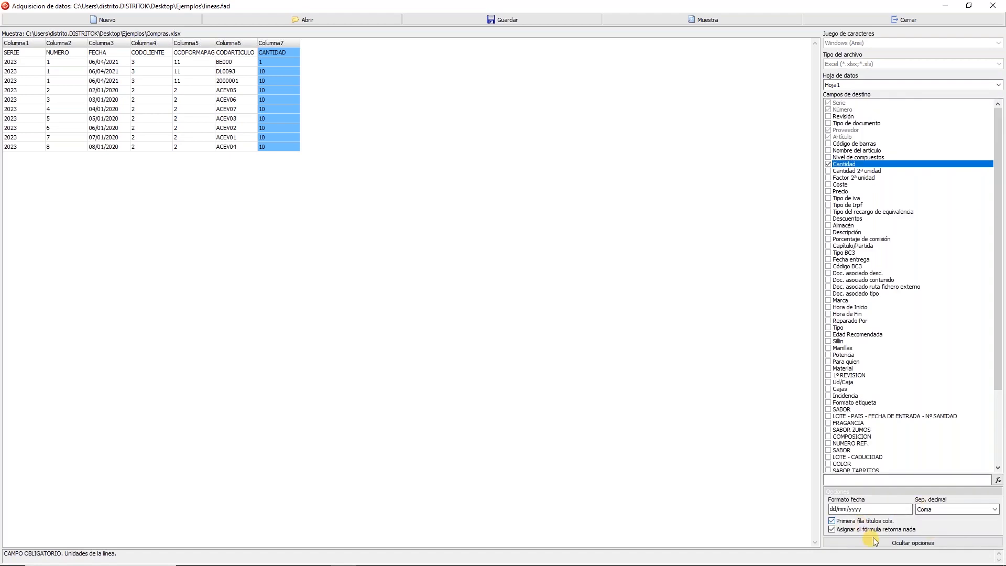
click(923, 27)
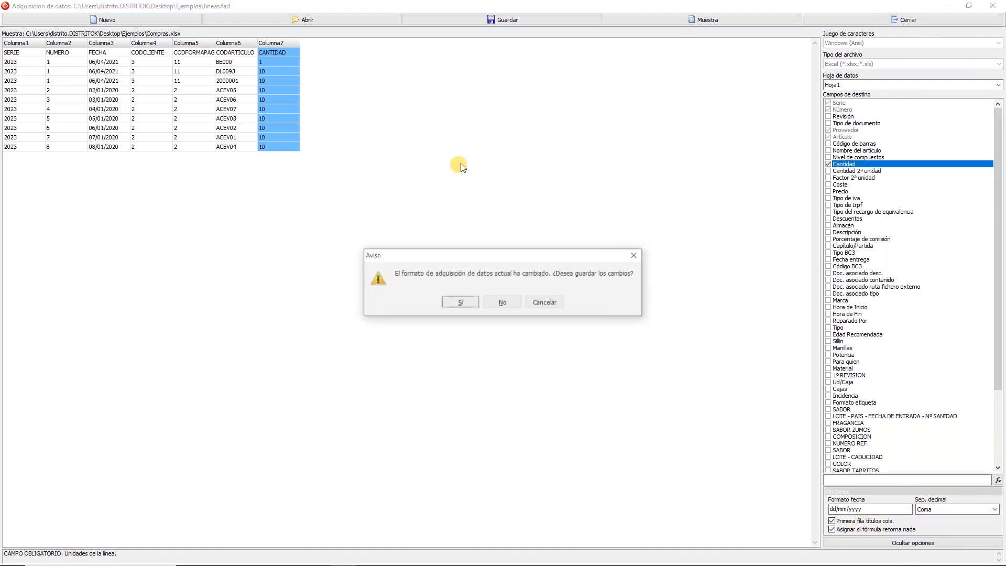
click(461, 305)
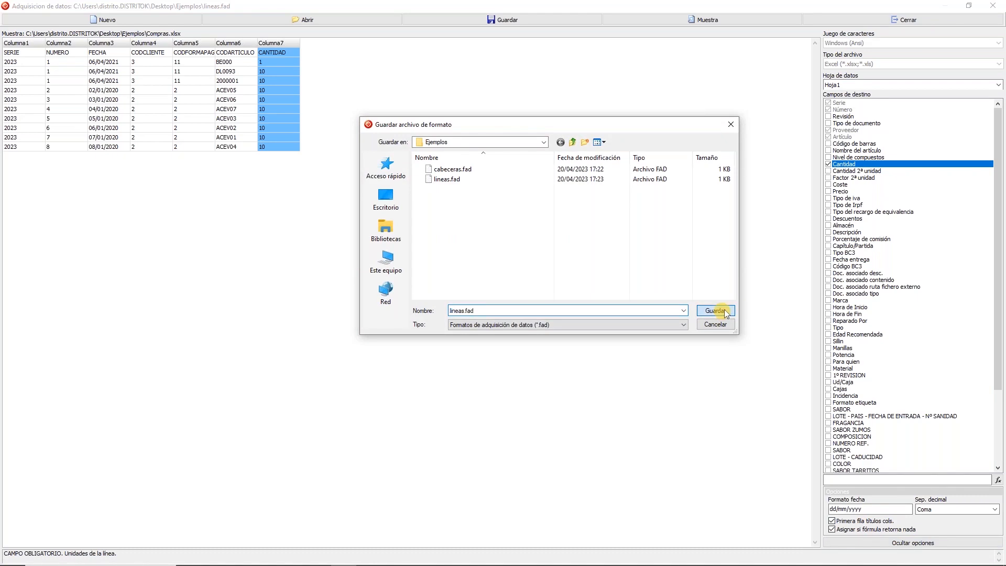
click(716, 310)
click(482, 303)
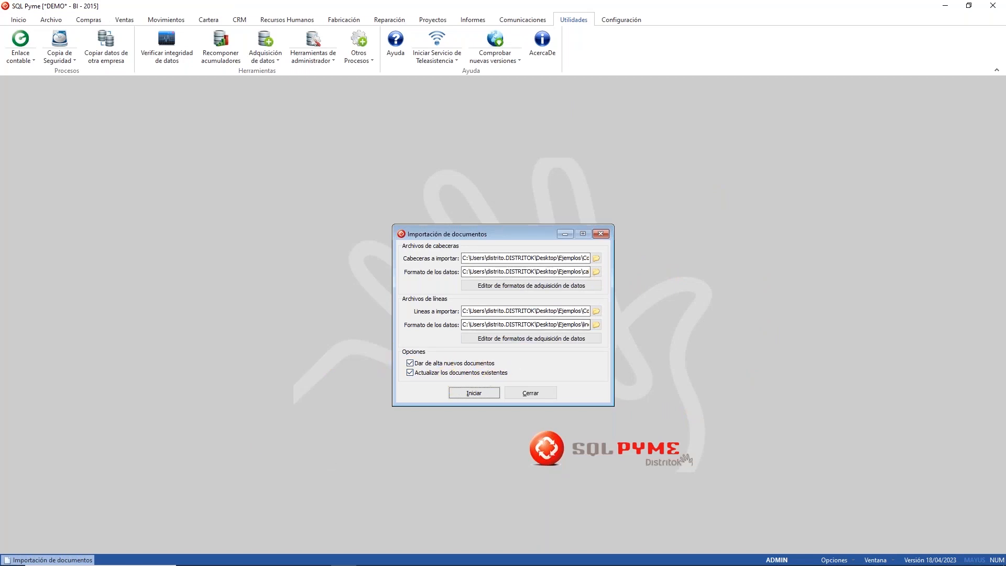
Step: Run the import, adding 8 headers and 9 lines; article 2000001 is missing
click(474, 393)
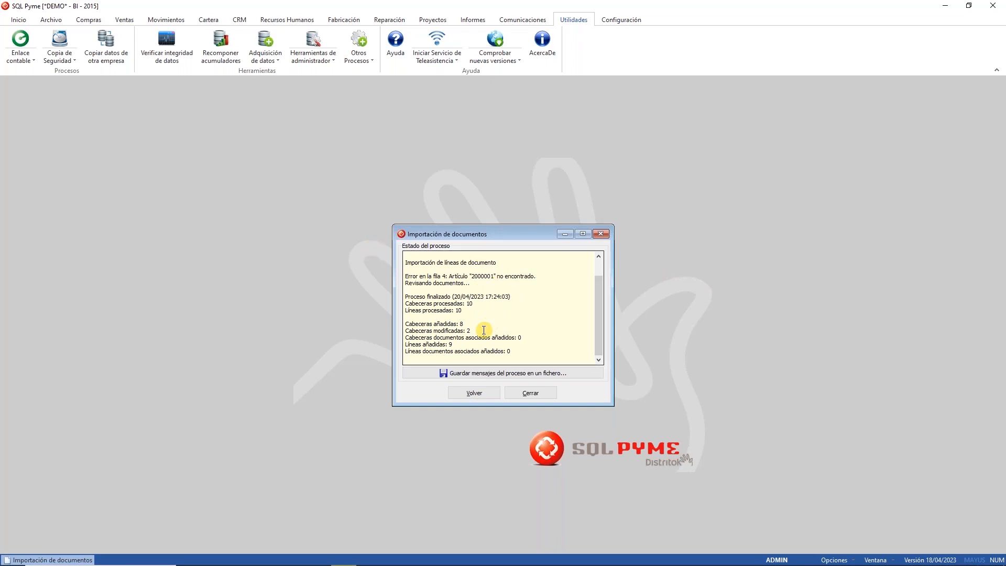
double_click(482, 276)
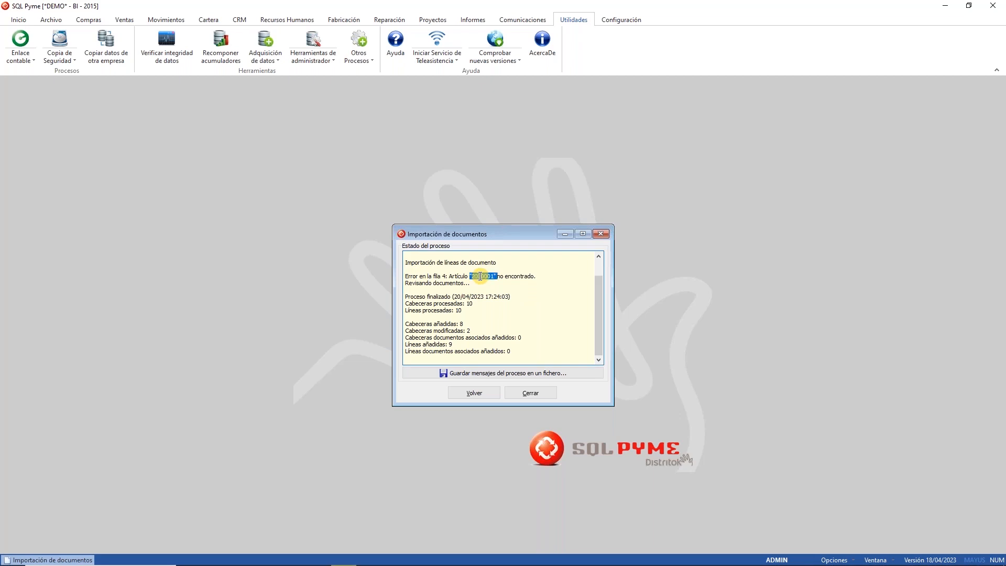
click(534, 395)
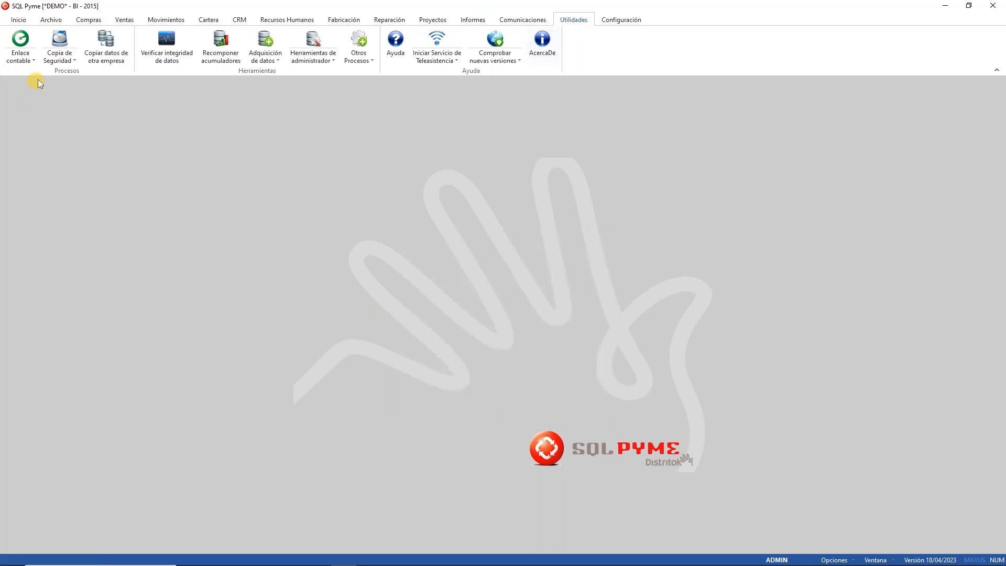
click(60, 22)
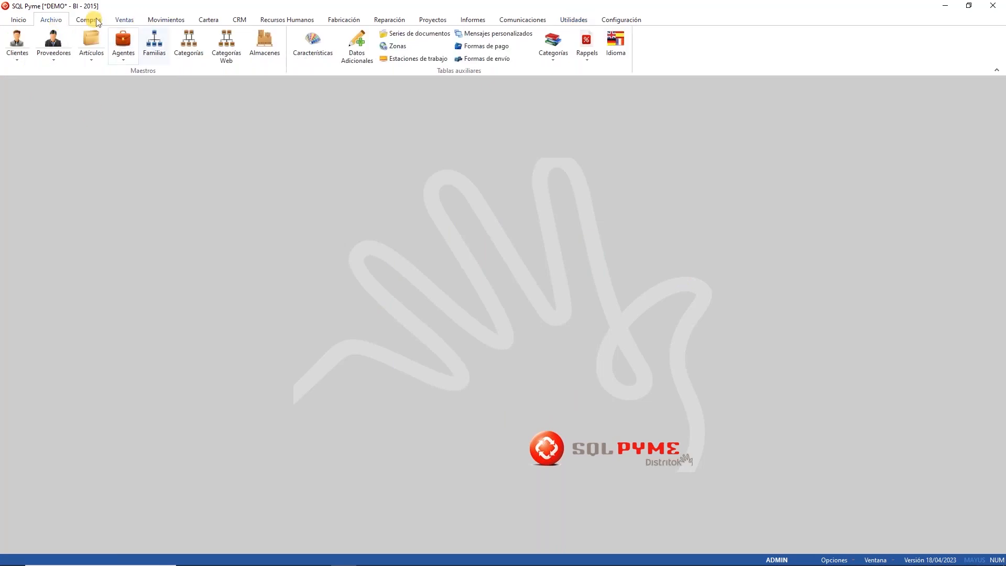
Step: Browse the imported supplier delivery notes and load note 1 from BODEGAS ESPINO
click(98, 22)
click(96, 40)
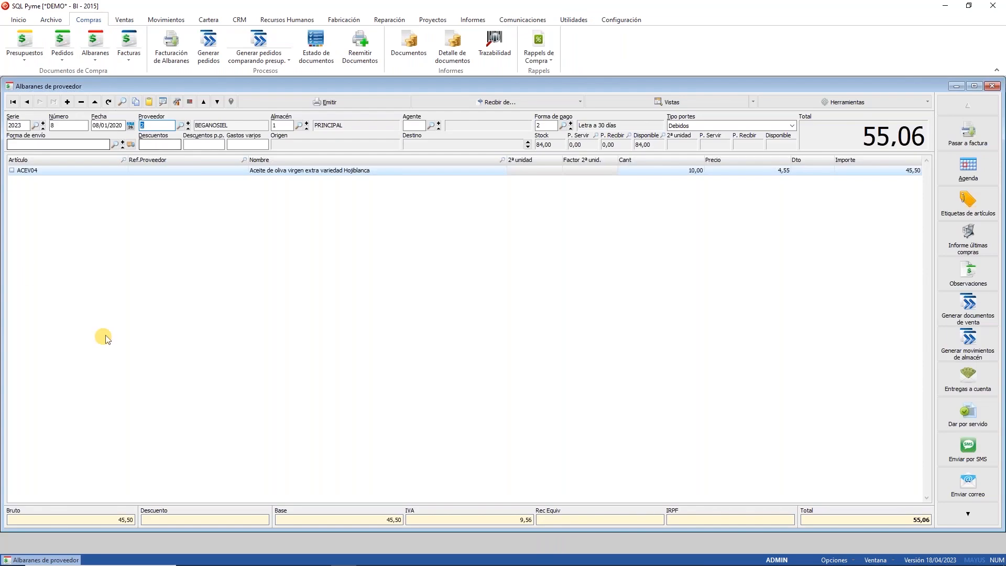
click(127, 104)
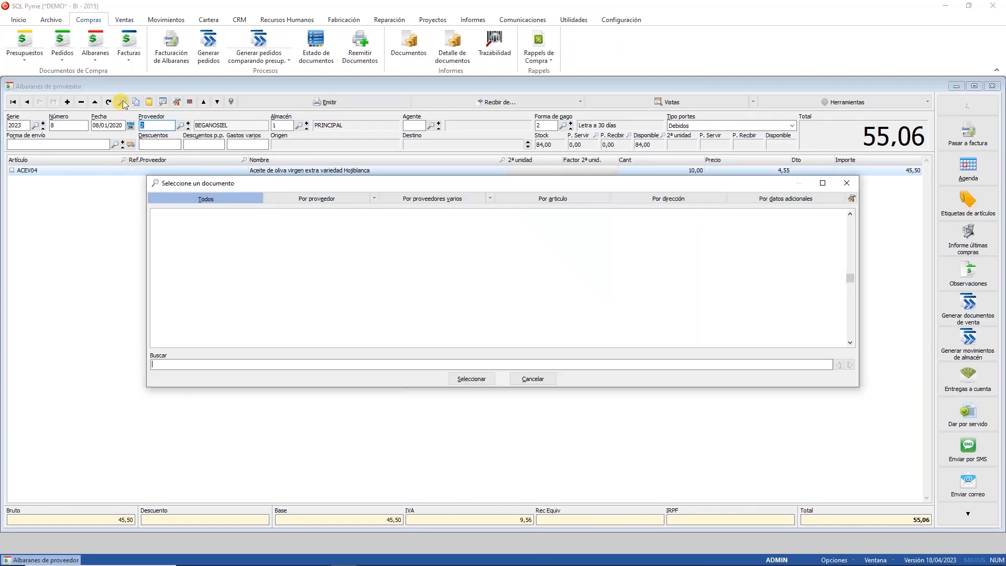
click(215, 277)
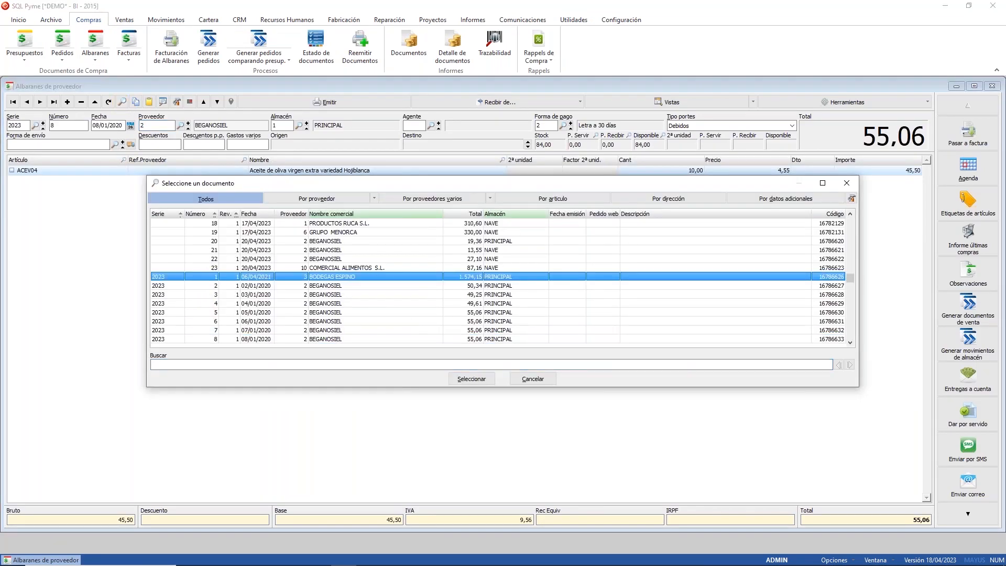
click(271, 288)
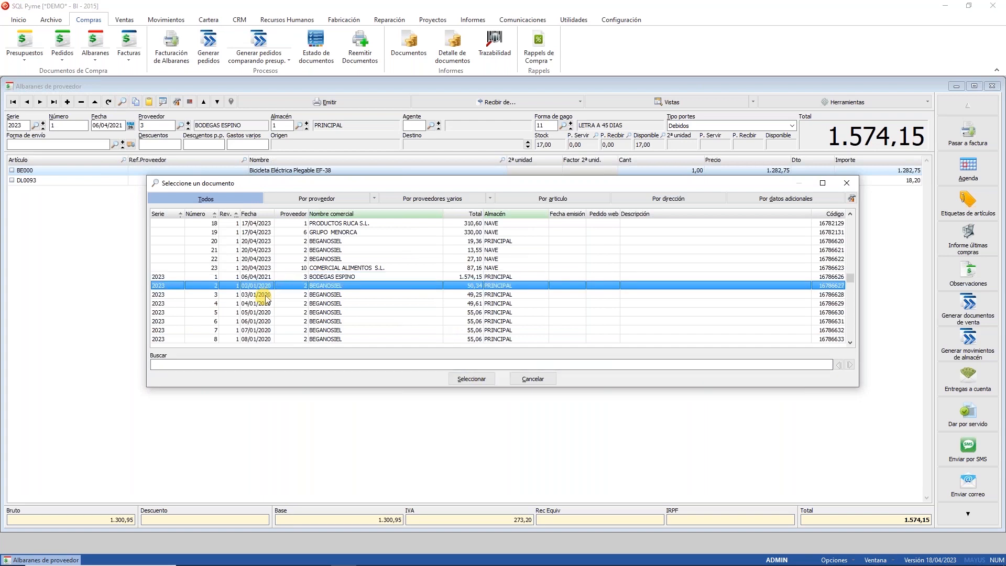
click(265, 294)
click(257, 312)
click(246, 330)
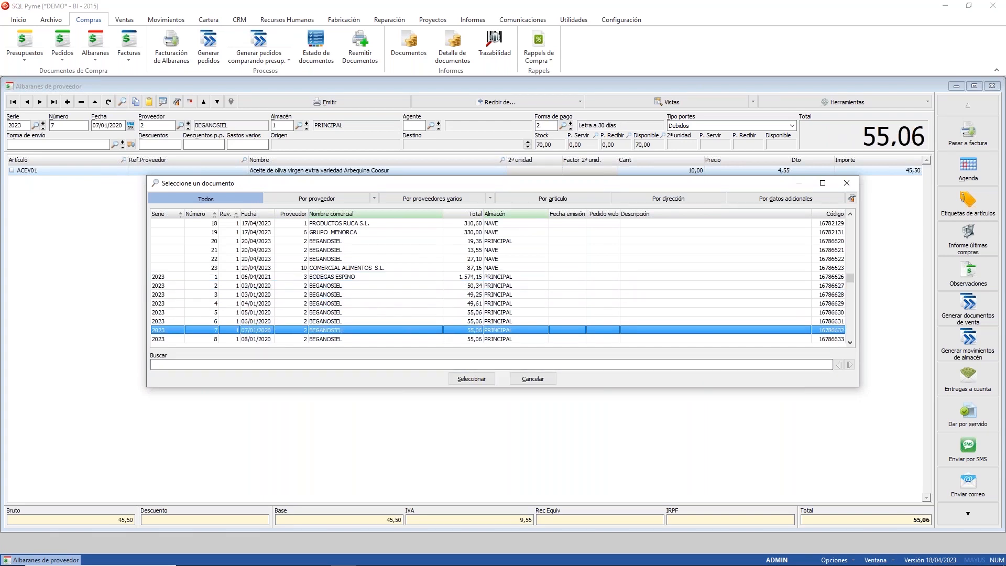
click(269, 277)
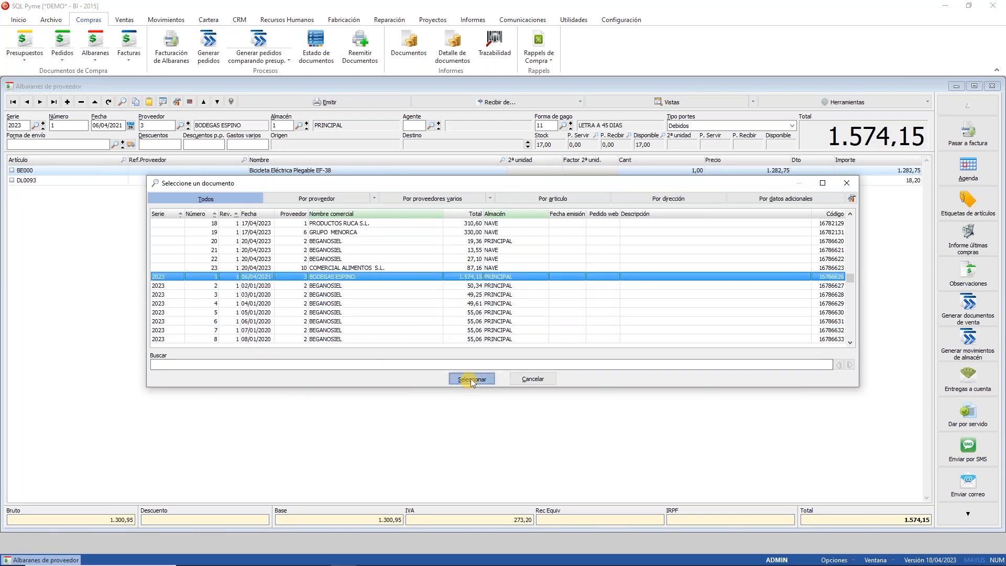
click(472, 379)
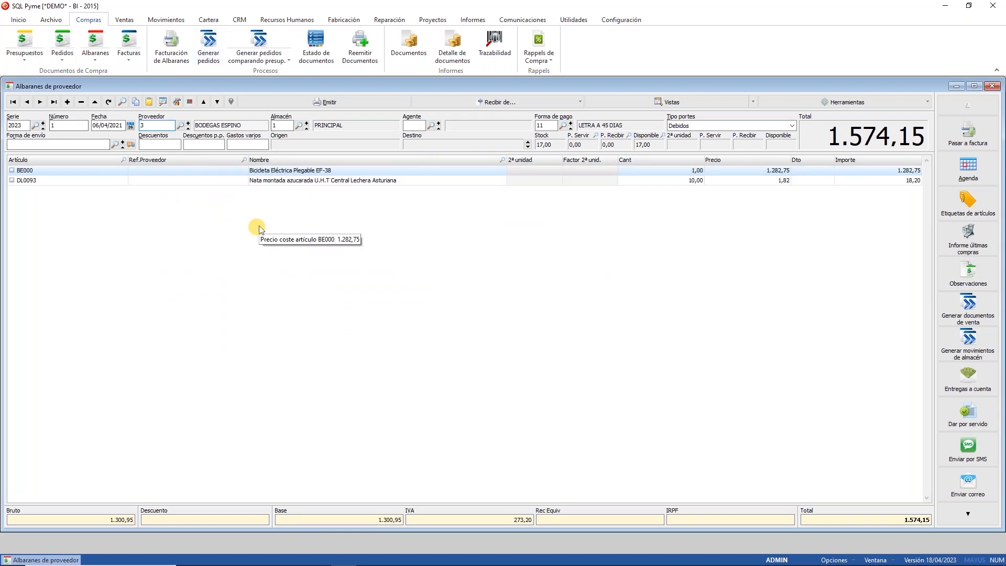
Step: Inspect note 1's two lines, including article BE000 priced 1.282,75
click(91, 170)
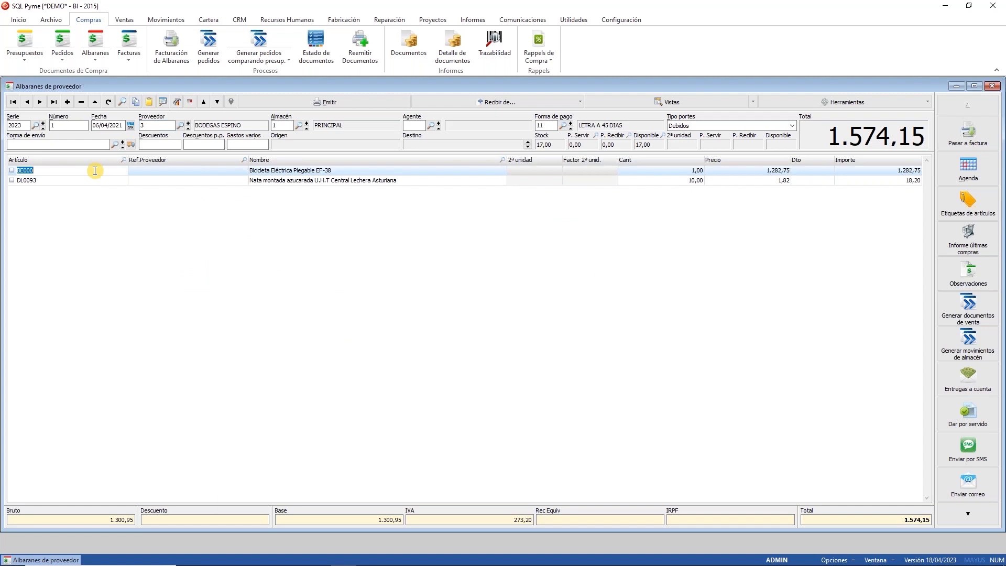
click(294, 171)
click(302, 179)
click(302, 172)
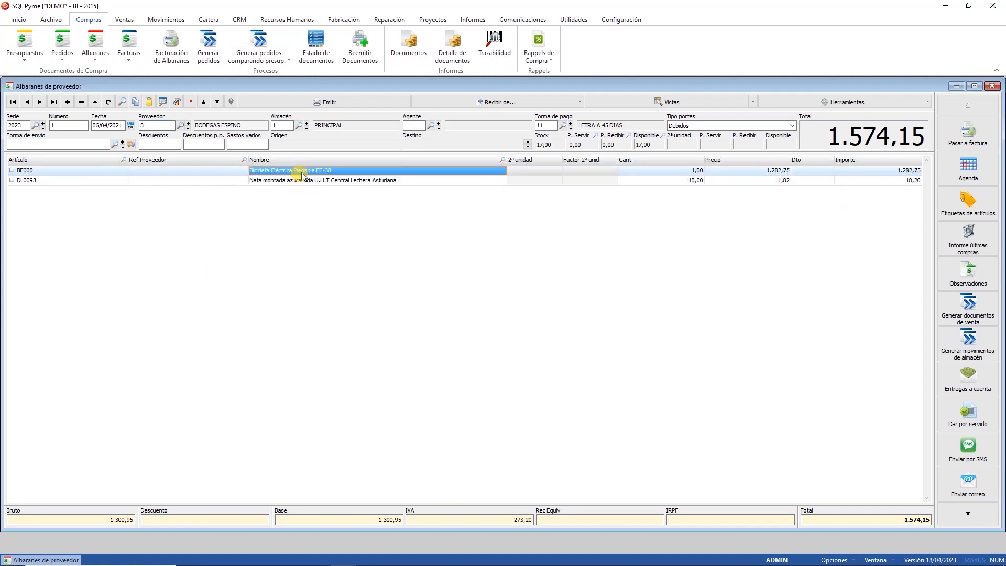
click(762, 173)
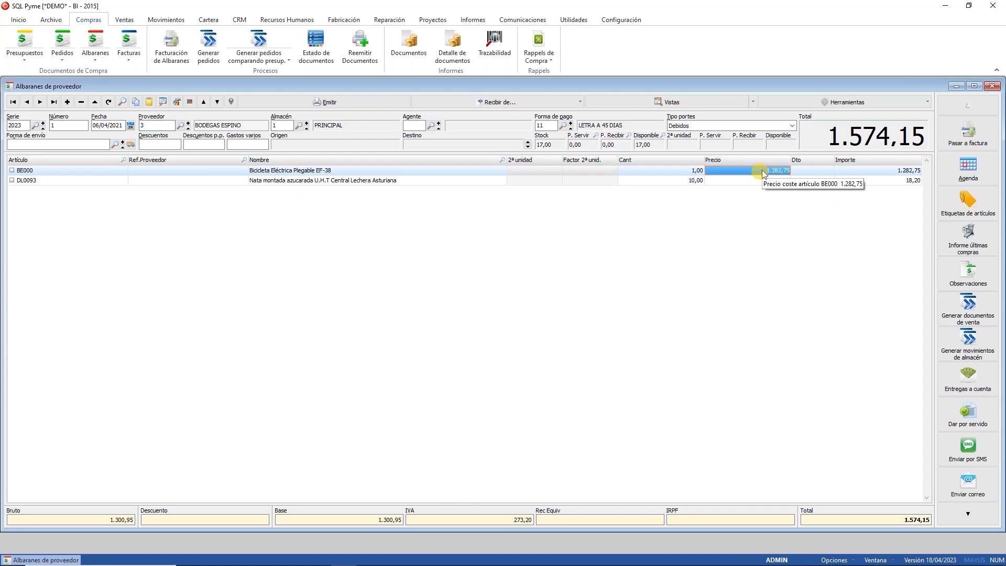
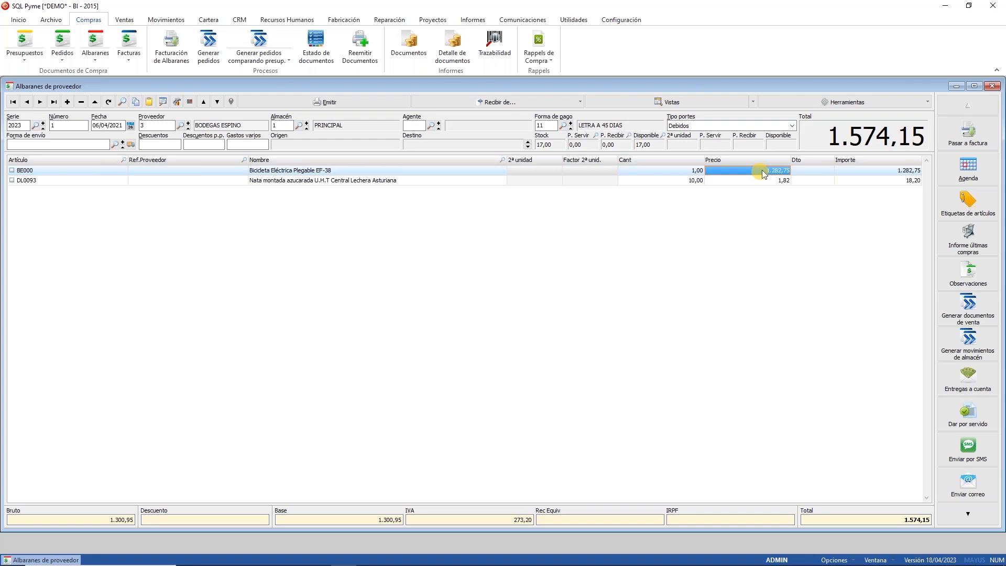
Step: Close the Albaranes de proveedor window showing delivery note 2023/1
click(992, 85)
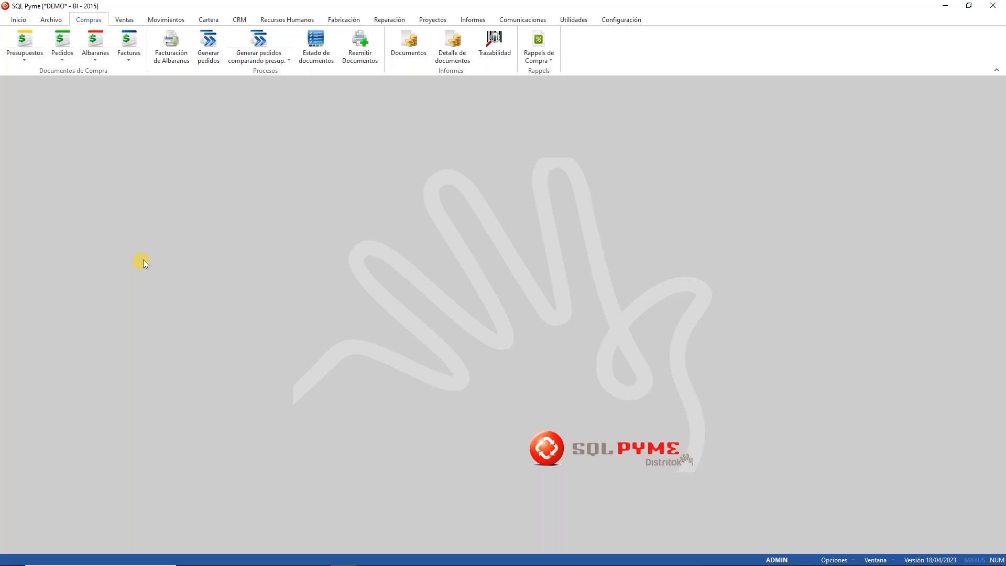
Step: Open Compras > Pedidos and bring up the PEDIDOS COMPRAS.FME edit format for supplier order 16
click(62, 40)
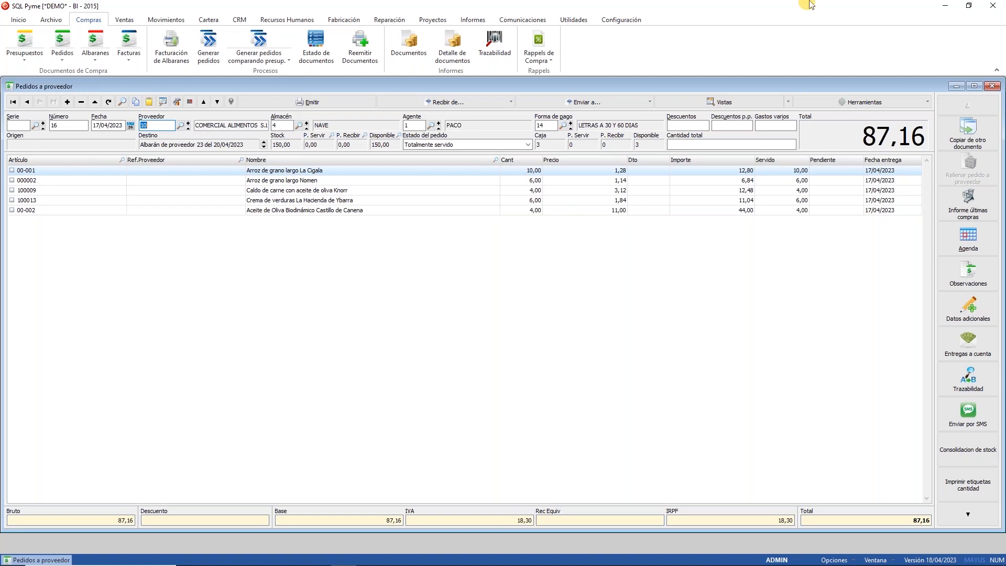
click(177, 102)
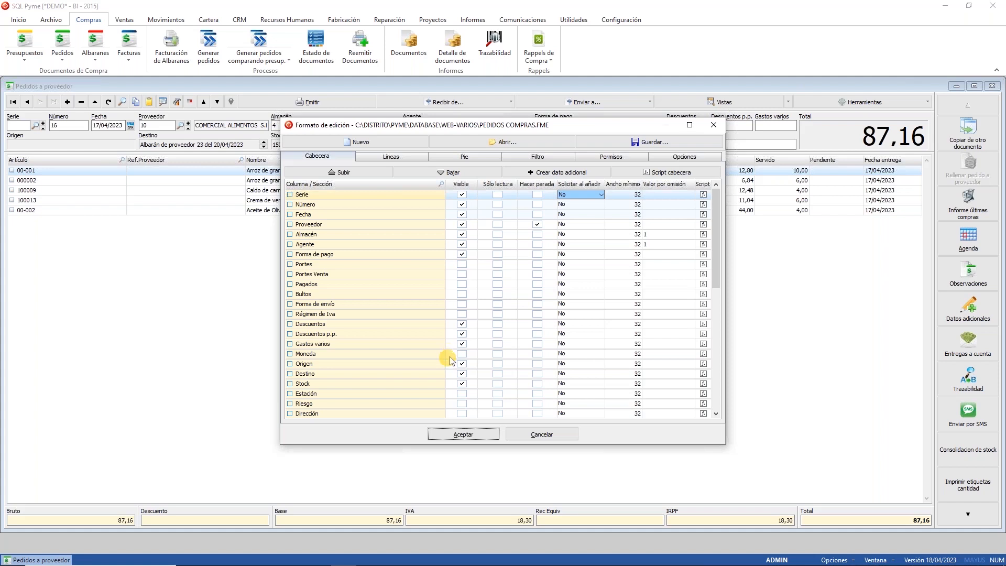
Step: Check the empty header Confirmar scripts, then cancel both the script editor and Formato de edición
click(664, 173)
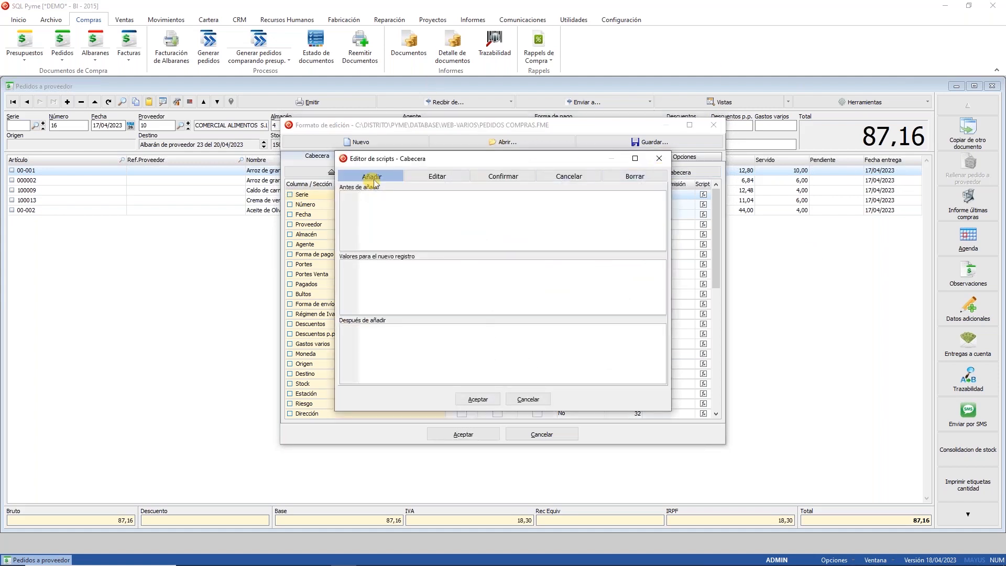
click(514, 176)
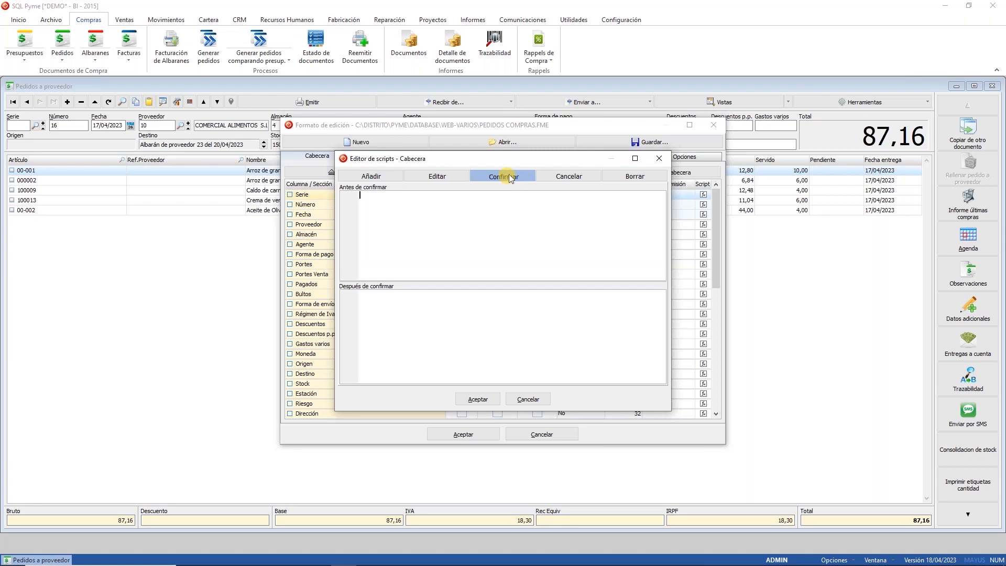
click(444, 340)
click(539, 400)
click(543, 435)
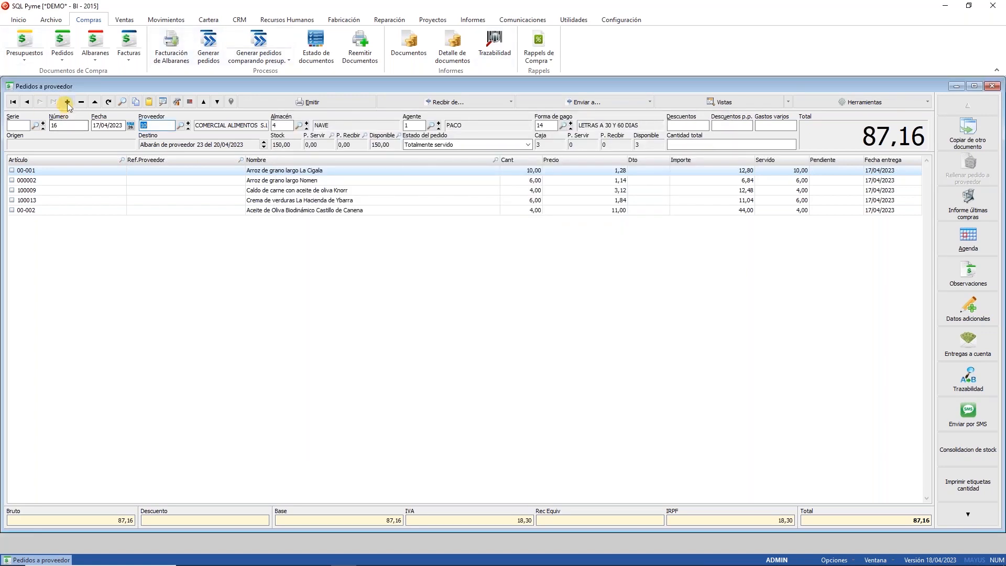
click(67, 101)
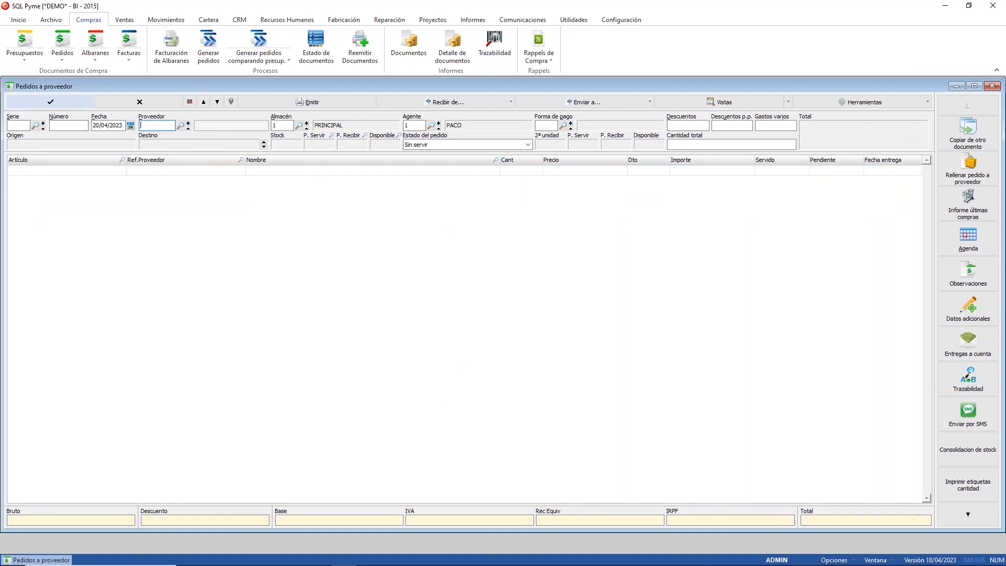
click(179, 129)
double_click(480, 252)
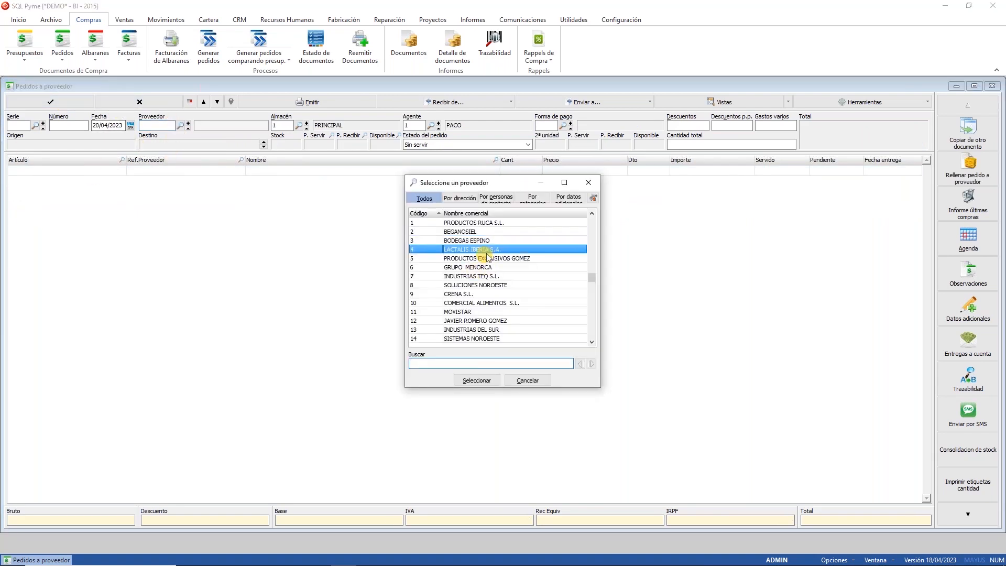
click(91, 171)
click(122, 160)
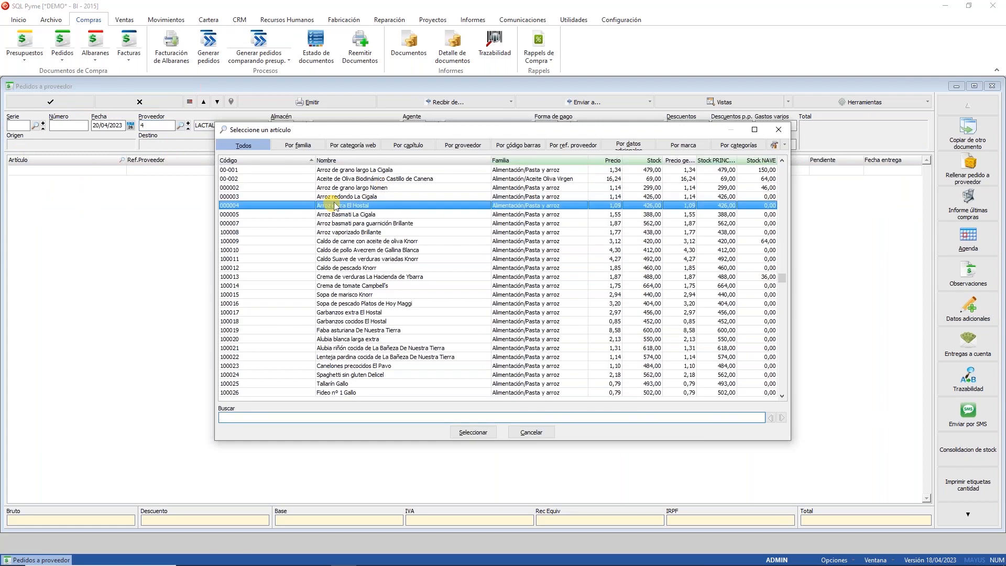
double_click(336, 204)
click(524, 173)
text(1)
key(Return)
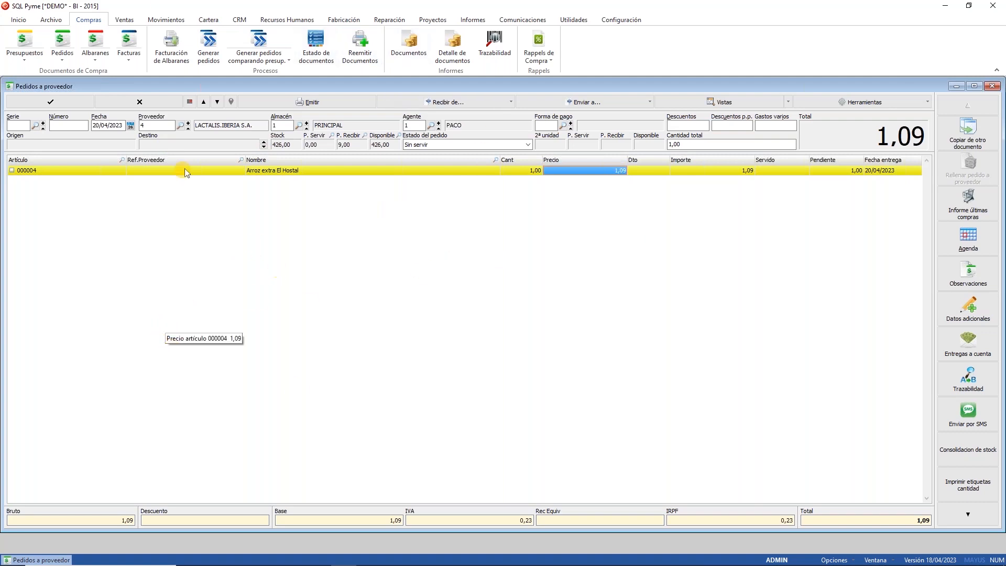
click(139, 102)
Step: Browse the empty Añadir, Editar, Confirmar, Cancelar and Borrar header scripts in PEDIDOS COMPRAS.FME
click(177, 102)
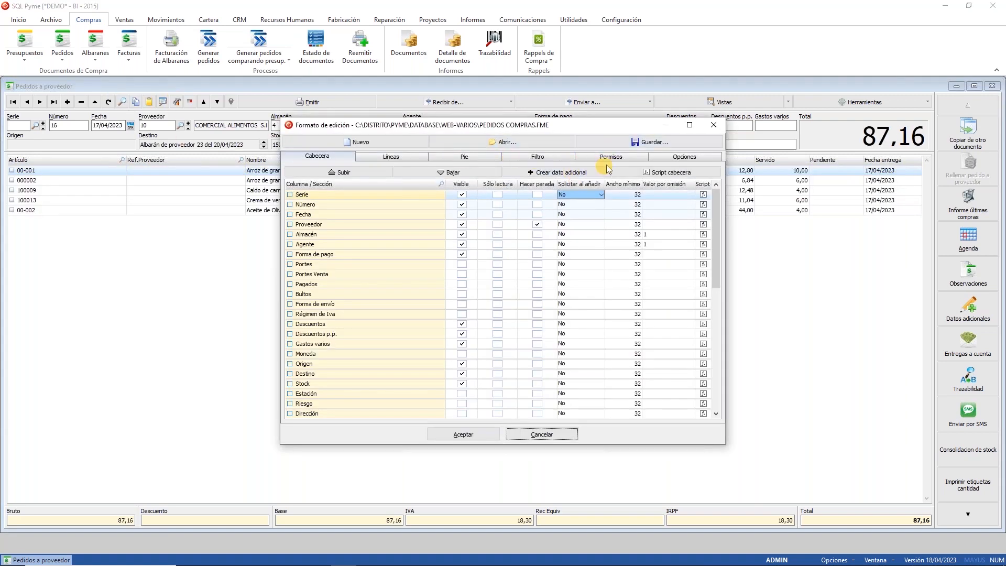
click(647, 172)
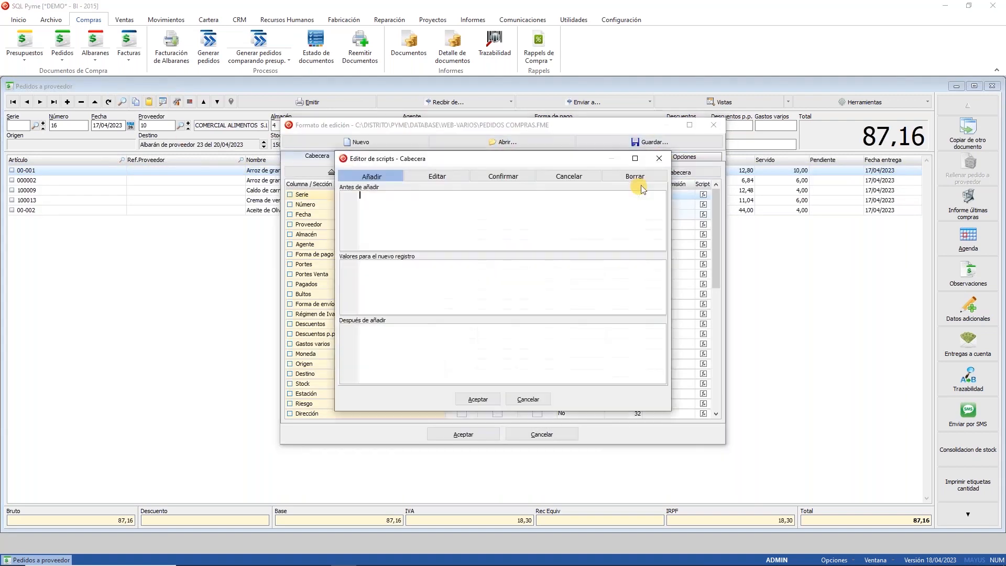
click(477, 176)
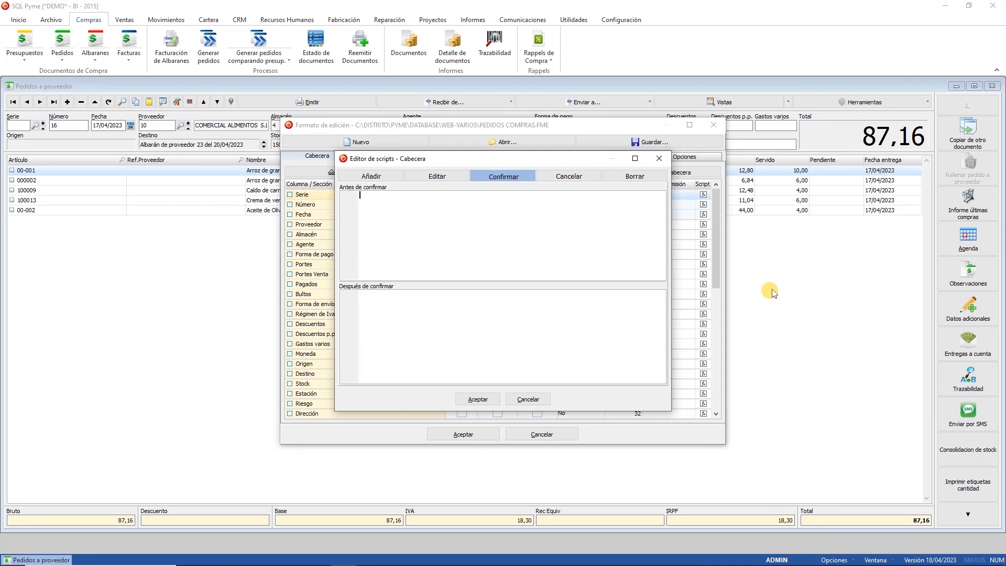
click(374, 182)
click(373, 178)
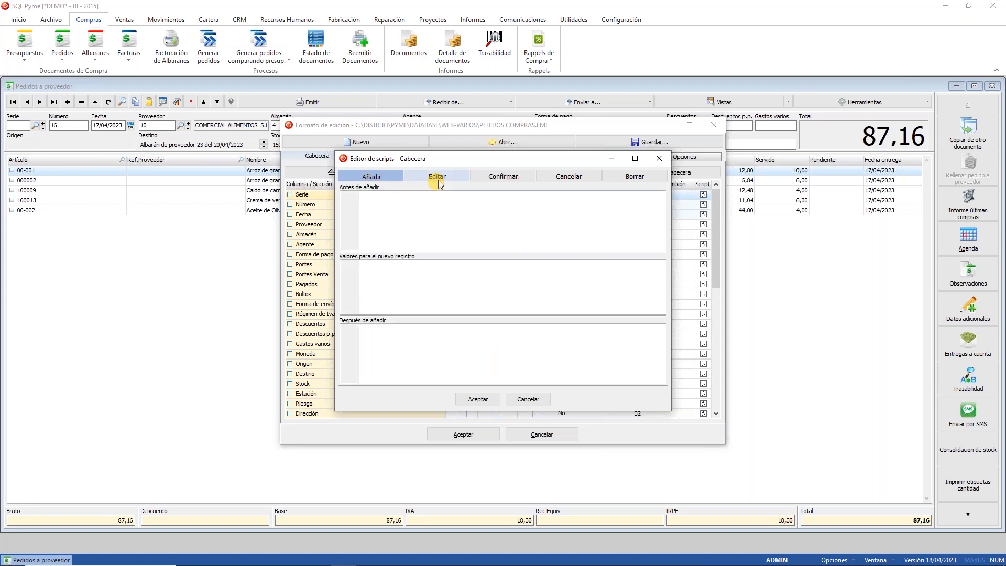
click(438, 177)
click(556, 179)
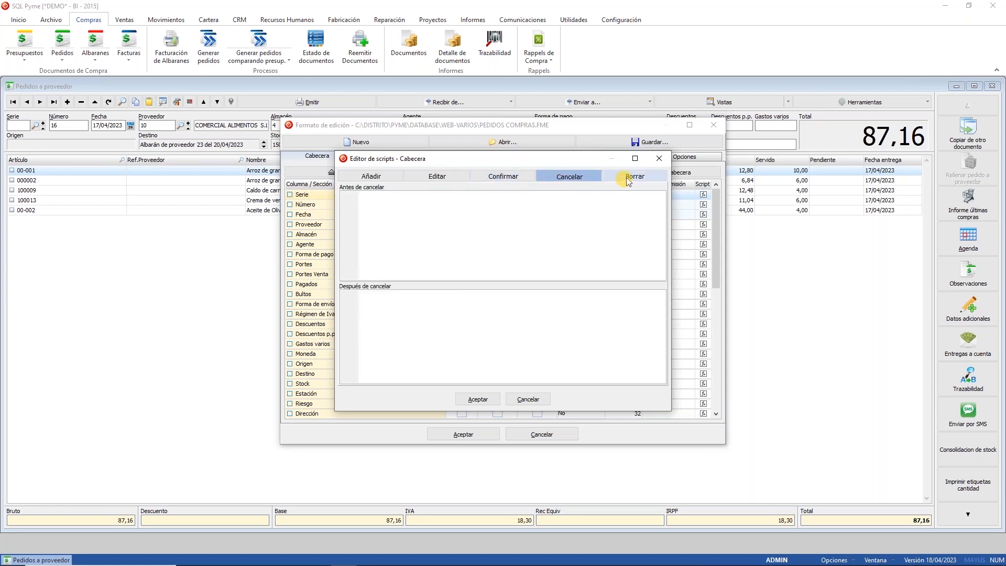
click(623, 177)
click(564, 178)
click(539, 397)
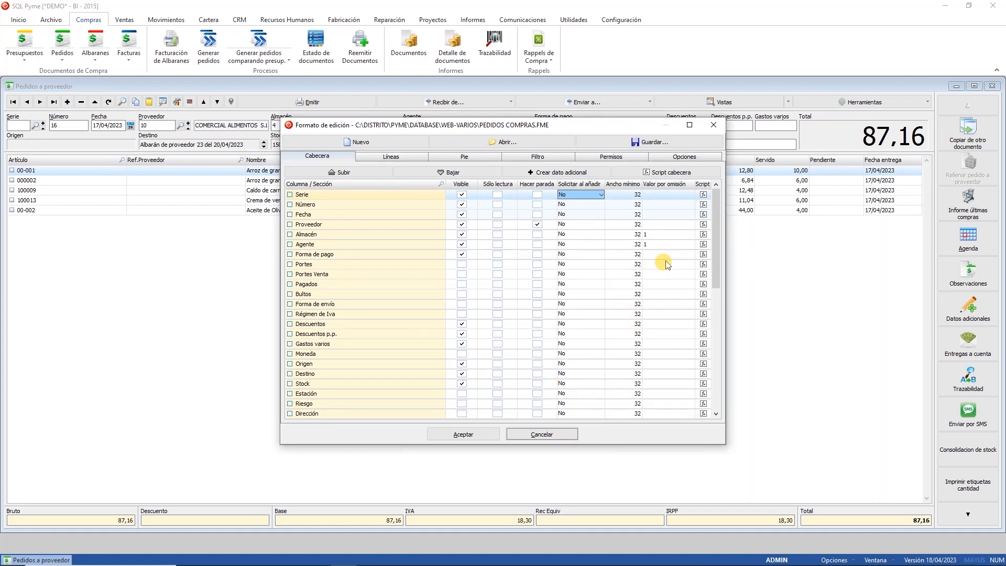
Step: Check the empty Número field scripts, then show the Líneas columns from Artículo to SABOR ZUMOS
click(703, 208)
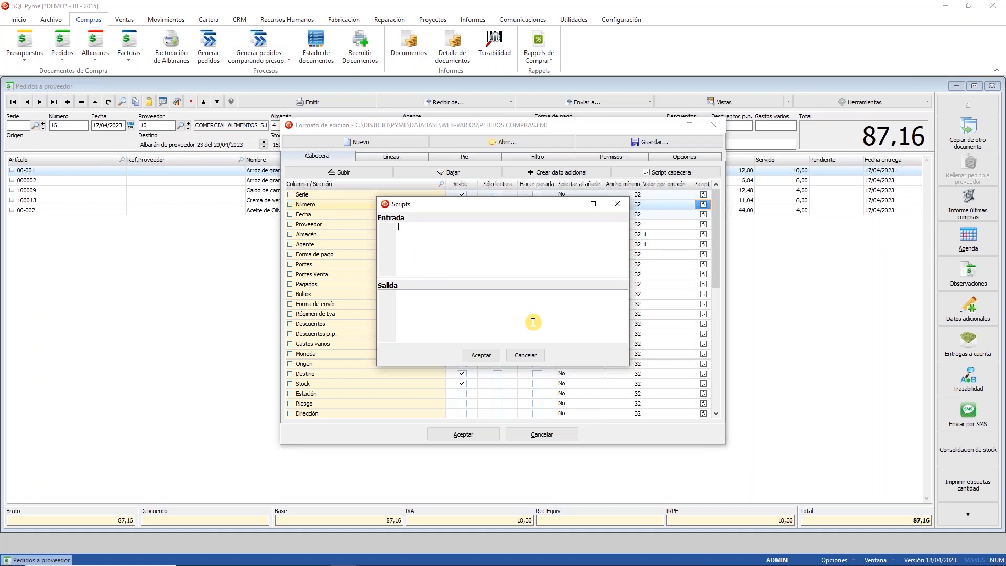
click(525, 356)
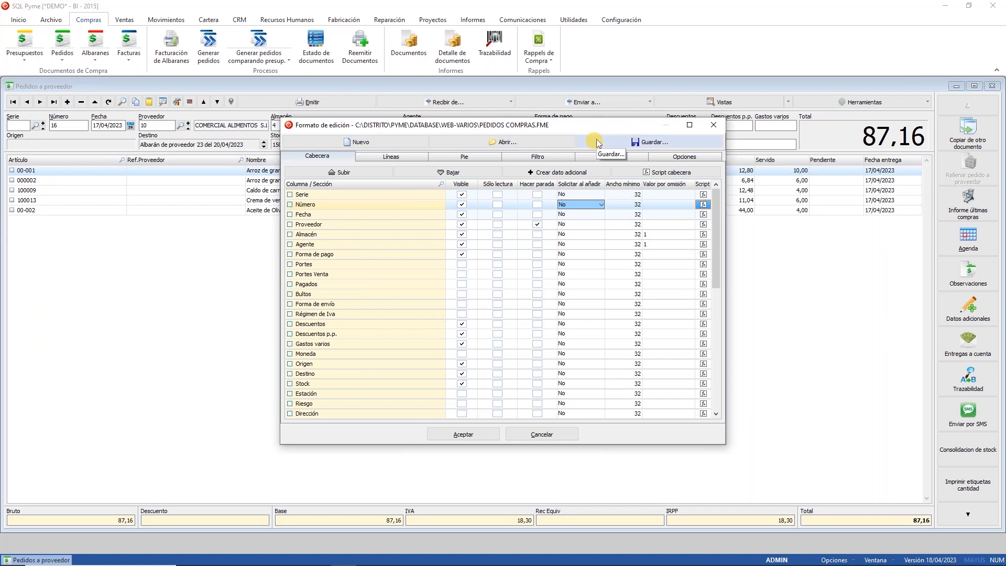
drag(718, 231, 696, 392)
click(392, 156)
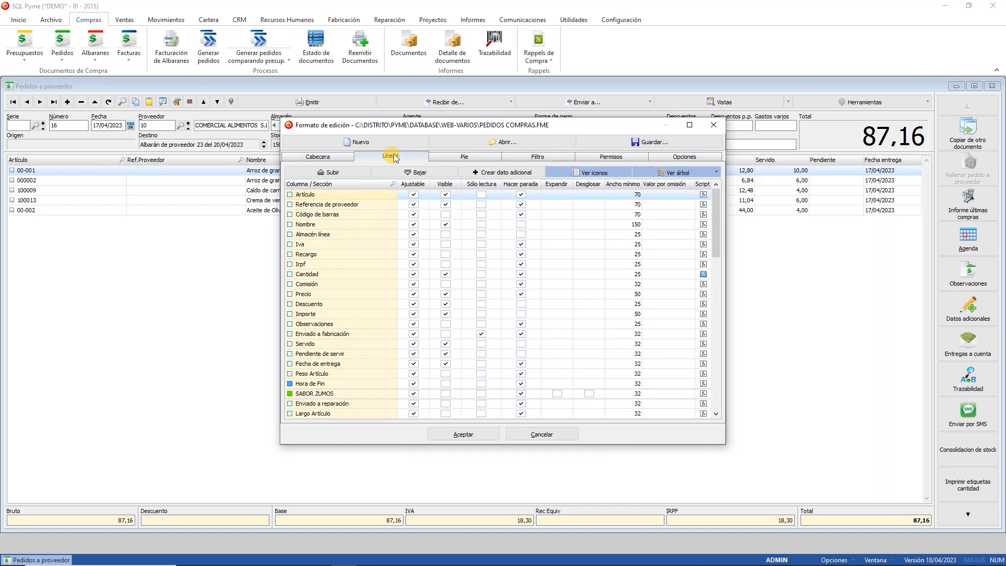
drag(417, 129, 405, 182)
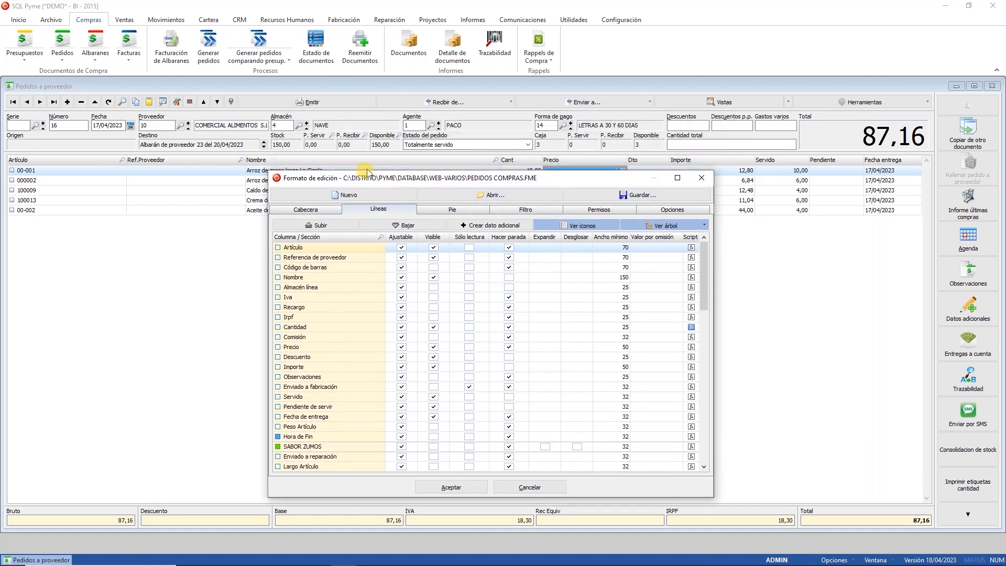
click(704, 179)
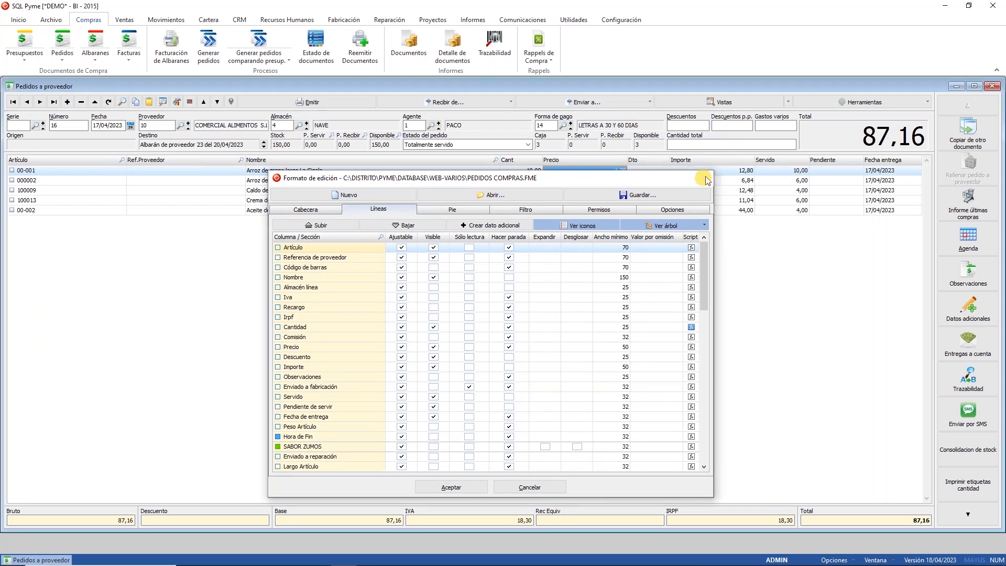
click(724, 144)
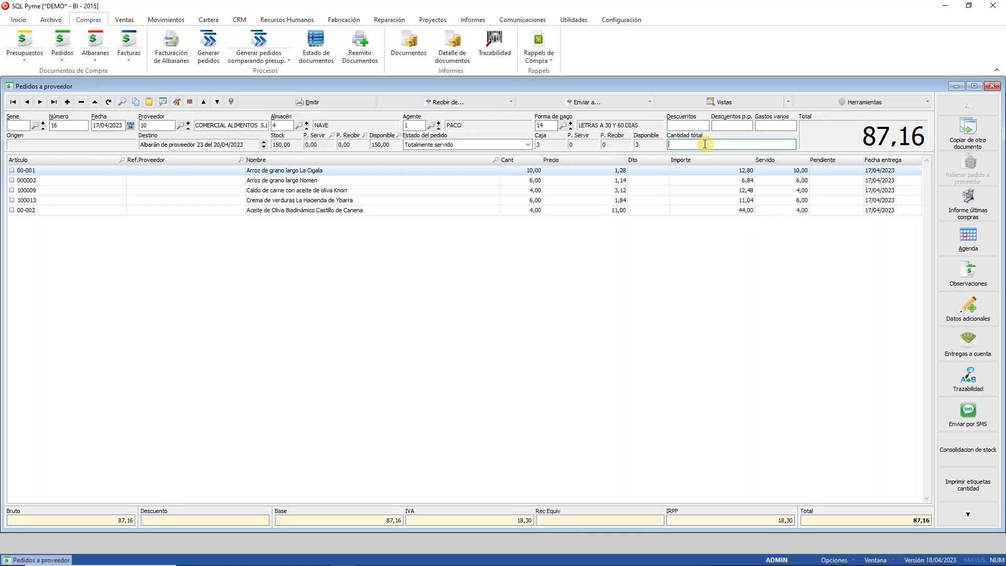
click(178, 103)
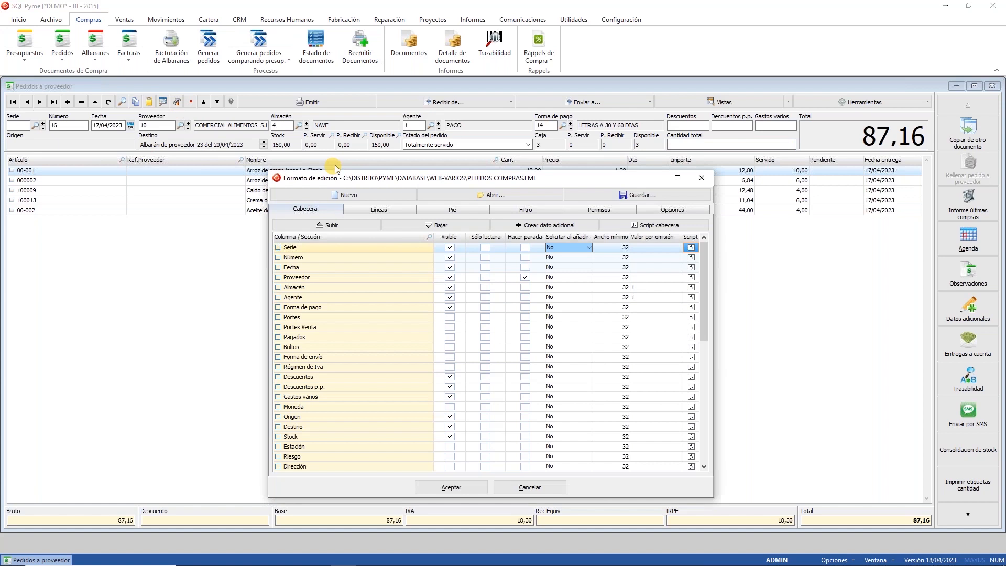
click(371, 209)
click(691, 327)
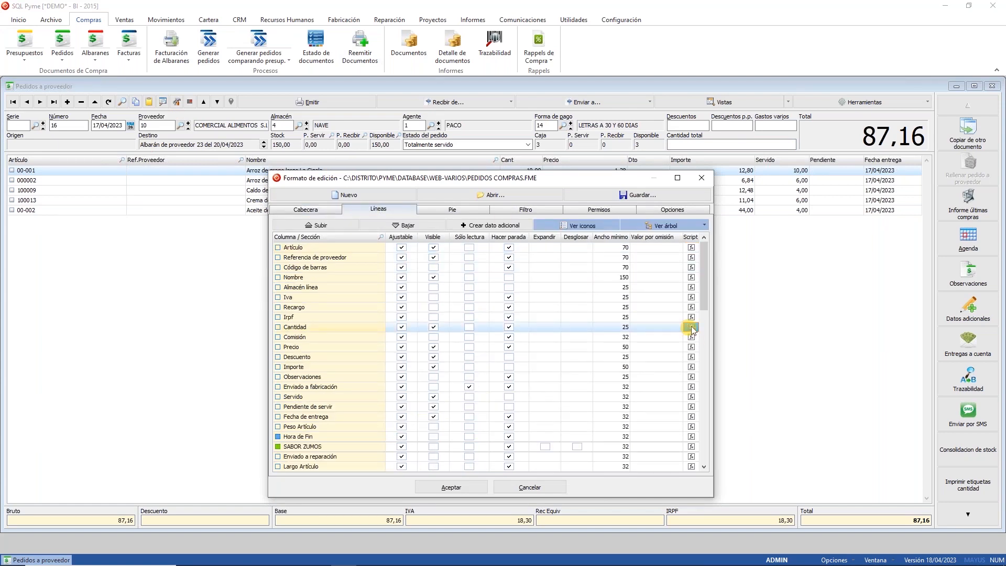
Step: Open the enlarged Cantidad column scripts and point out the Leer and cantidad_total lines
click(692, 328)
drag(628, 366, 816, 479)
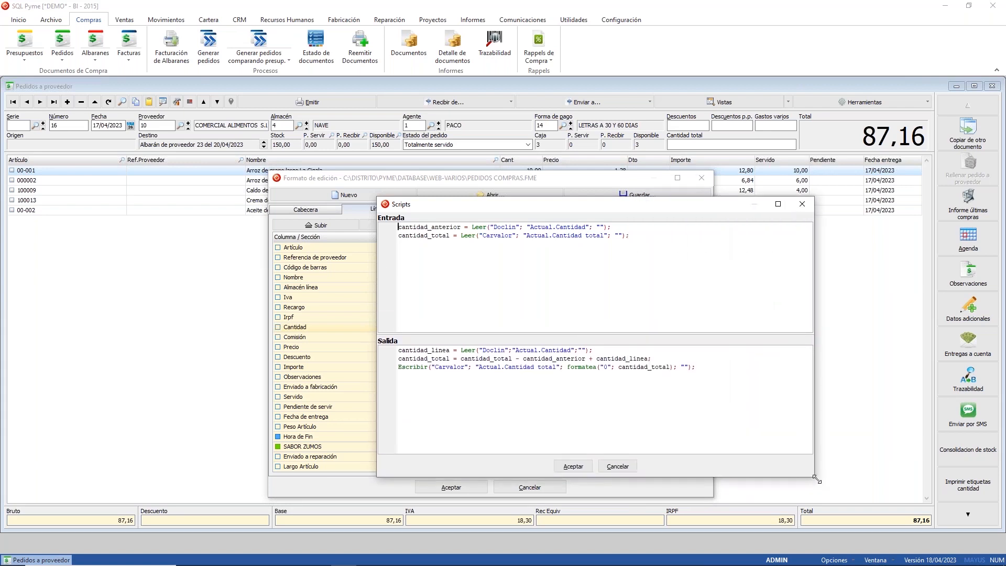
double_click(477, 227)
double_click(411, 367)
click(536, 264)
click(493, 402)
drag(608, 227, 379, 200)
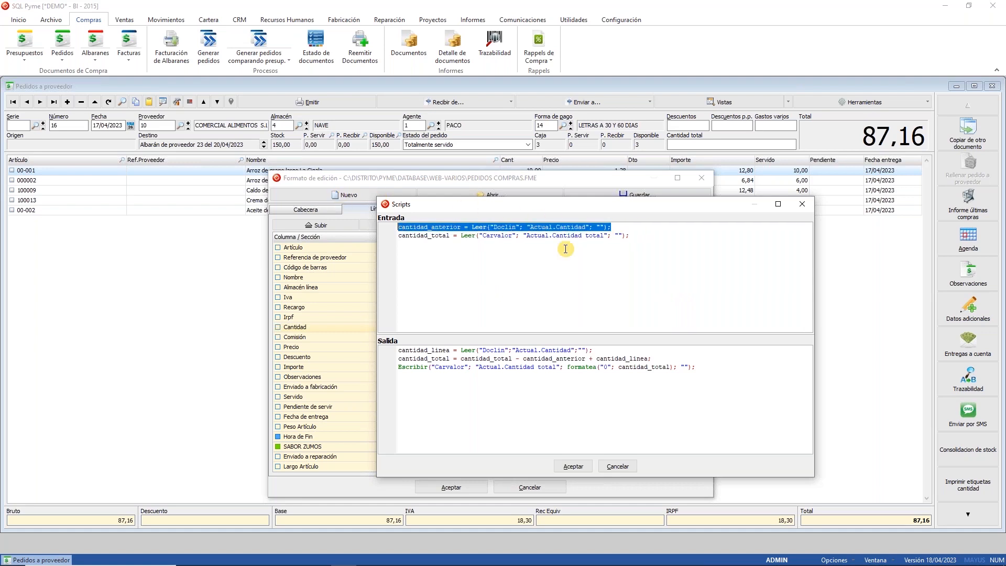
drag(630, 235, 370, 239)
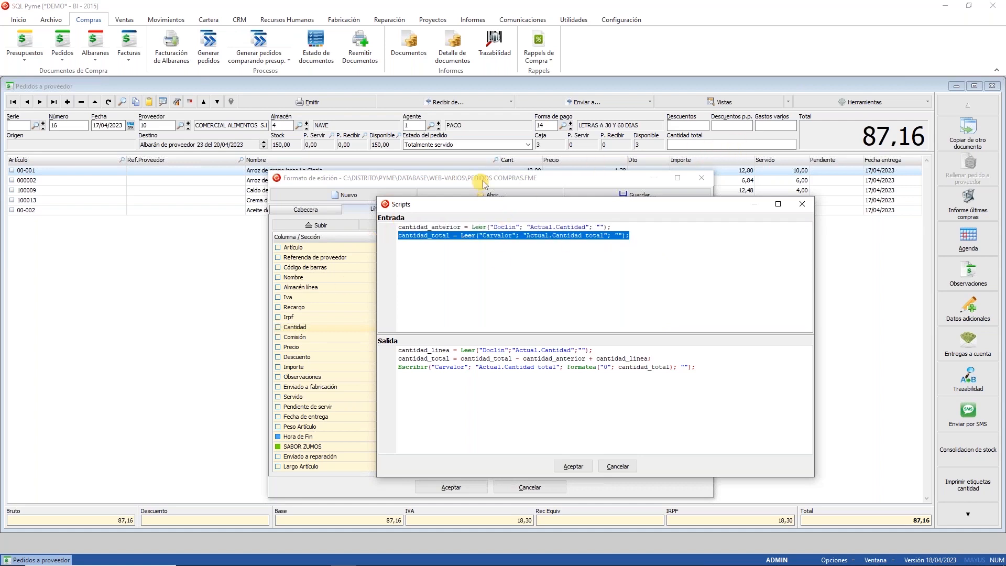
click(517, 250)
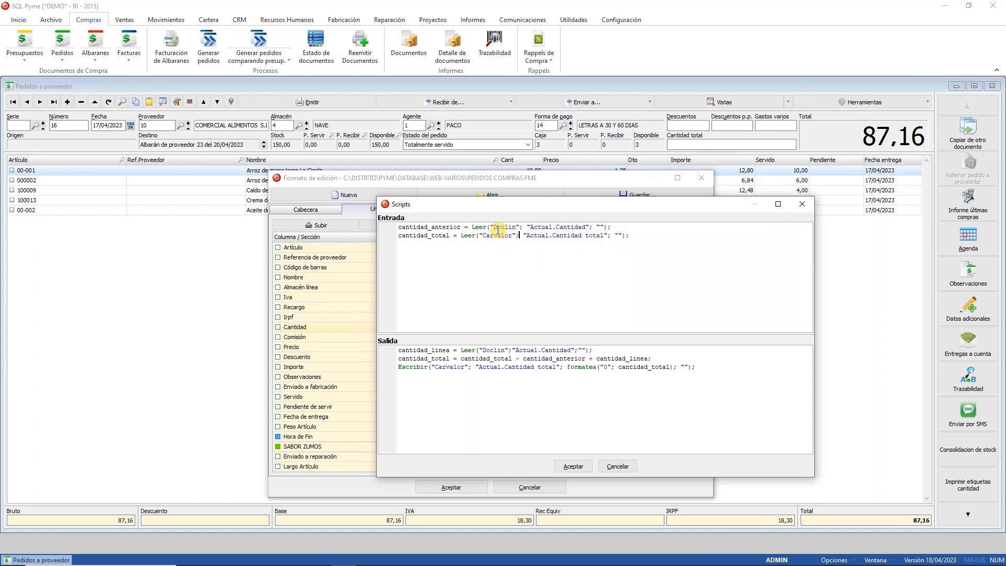
Step: Explain the Entrada script's Doclin, Carvalor and Actual.Cantidad field references
drag(481, 235, 516, 235)
click(505, 227)
double_click(505, 228)
double_click(499, 235)
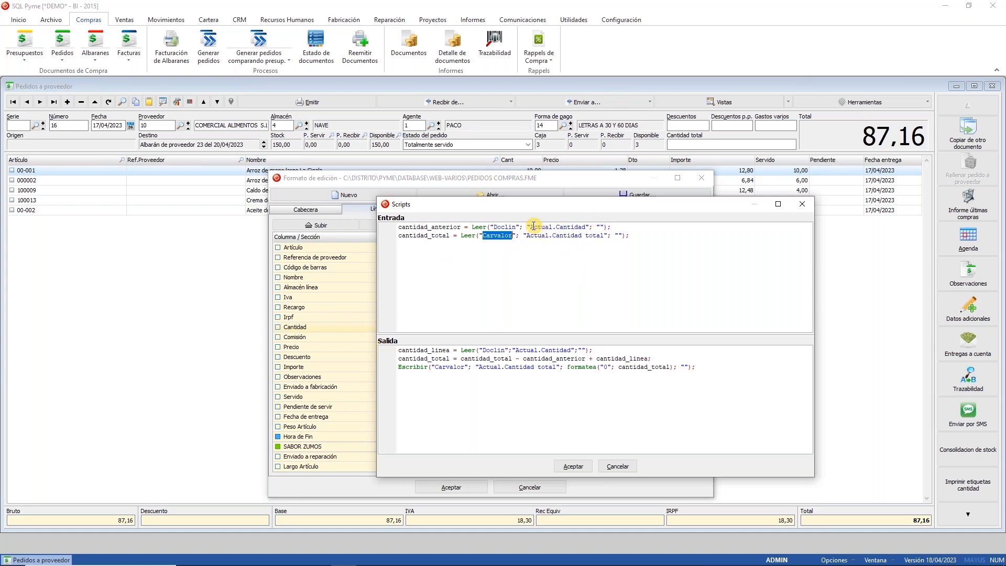
drag(530, 227, 573, 233)
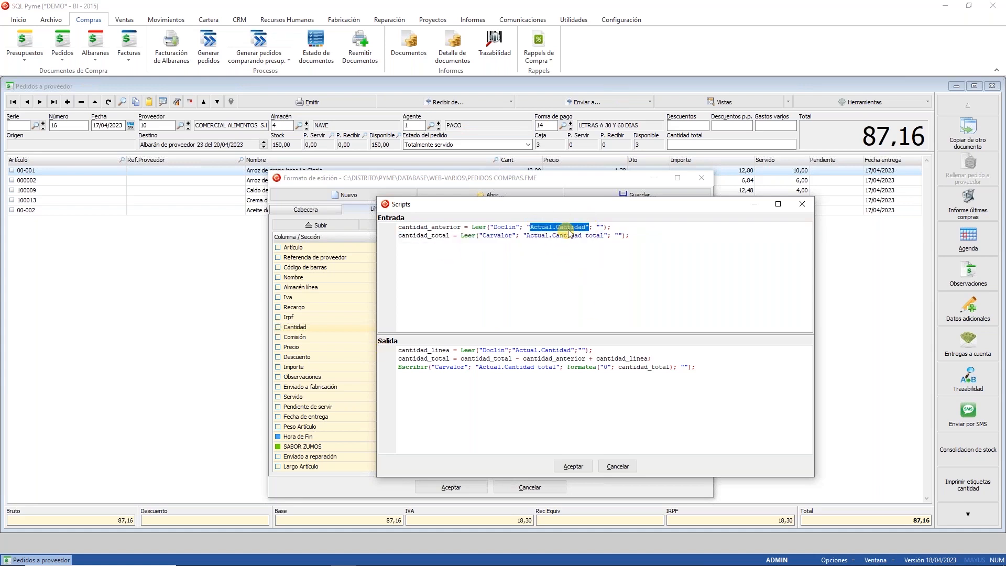
double_click(564, 229)
double_click(543, 229)
click(599, 226)
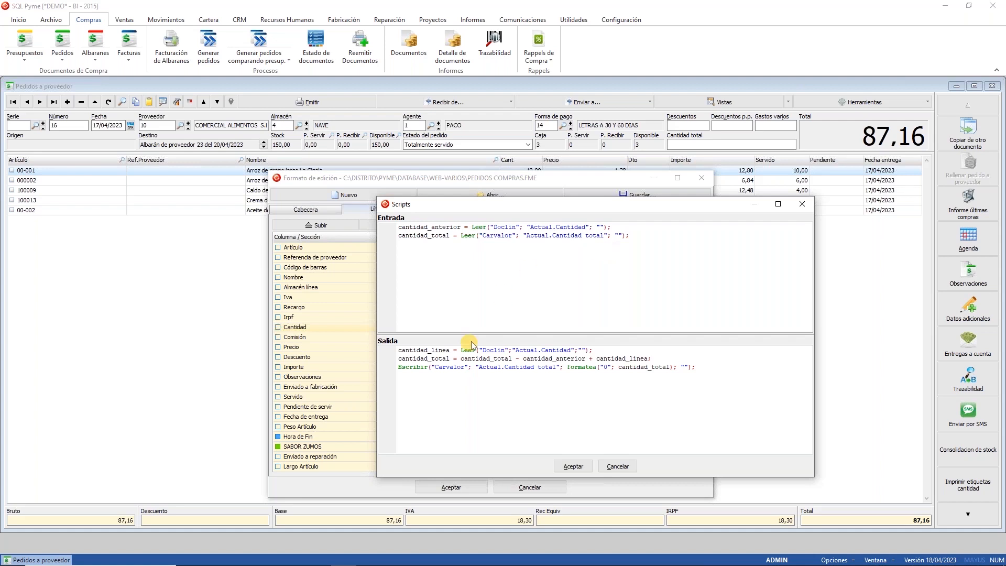
Step: Explain the Salida Escribir line writing Actual.Cantidad total via formatea(cantidad_total)
drag(413, 368, 438, 362)
click(508, 374)
double_click(454, 368)
drag(478, 367, 558, 365)
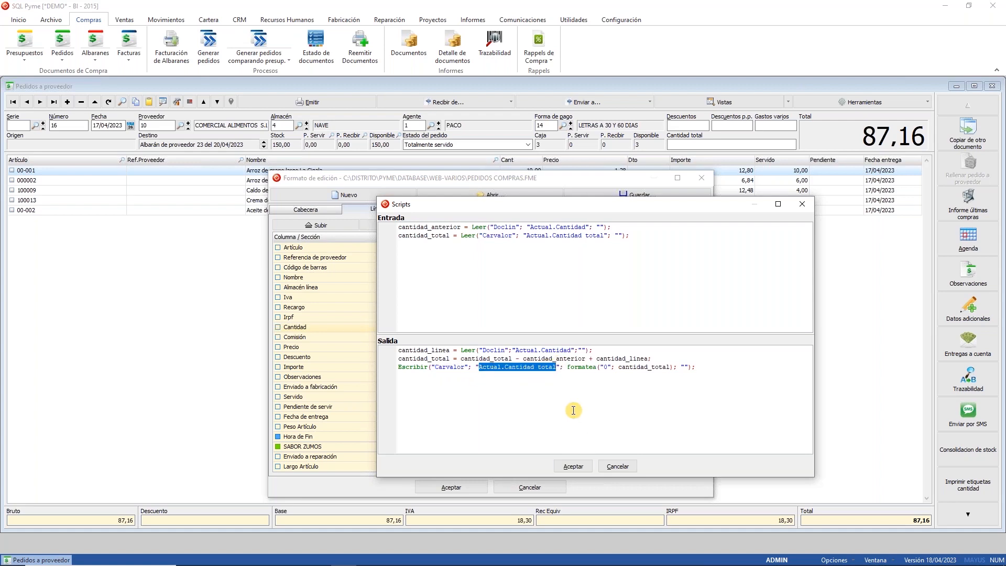
drag(570, 367, 673, 370)
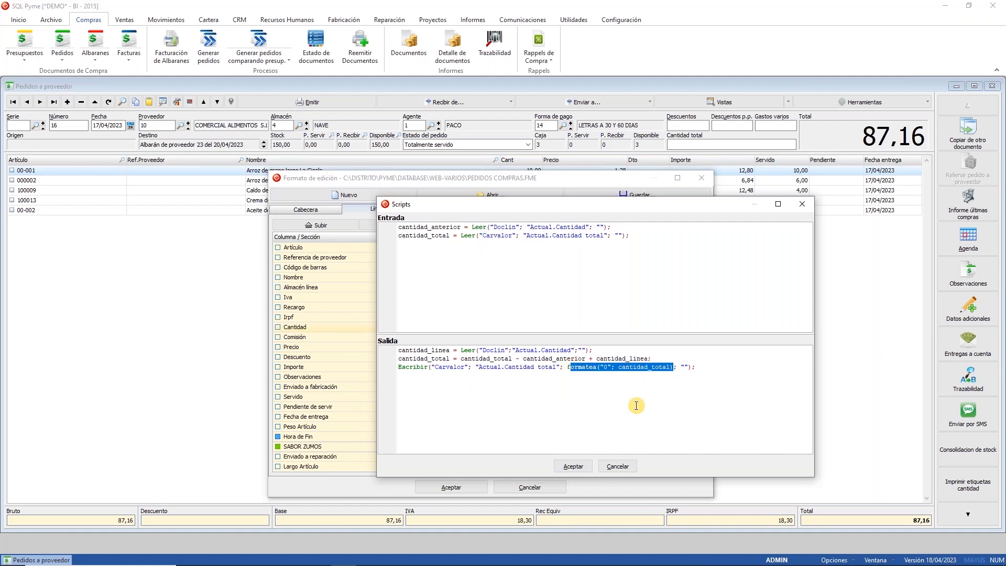
click(582, 369)
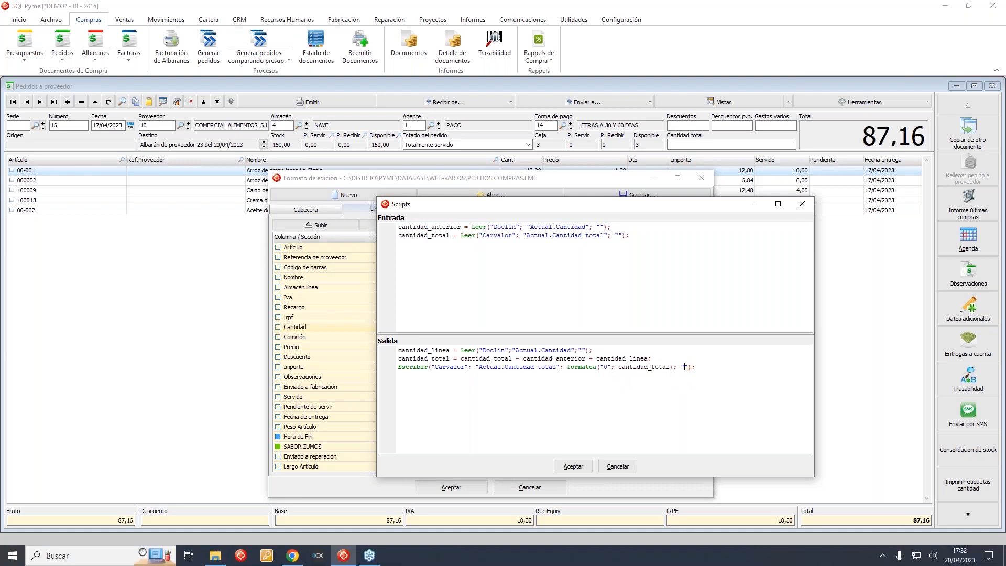
Step: Point out the cantidad_anterior, cantidad_total and cantidad_linea variables, then accept scripts and format
double_click(425, 227)
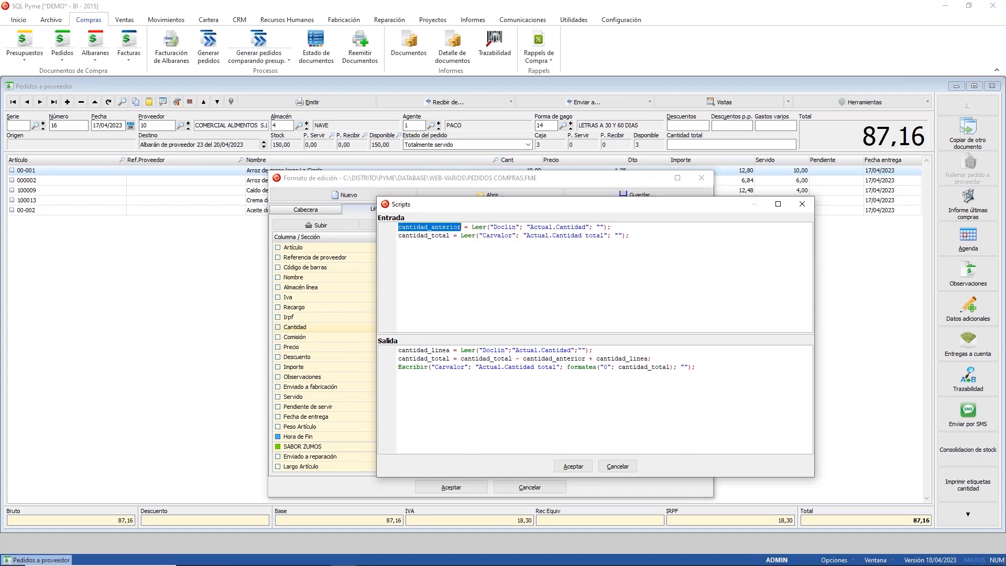
double_click(419, 236)
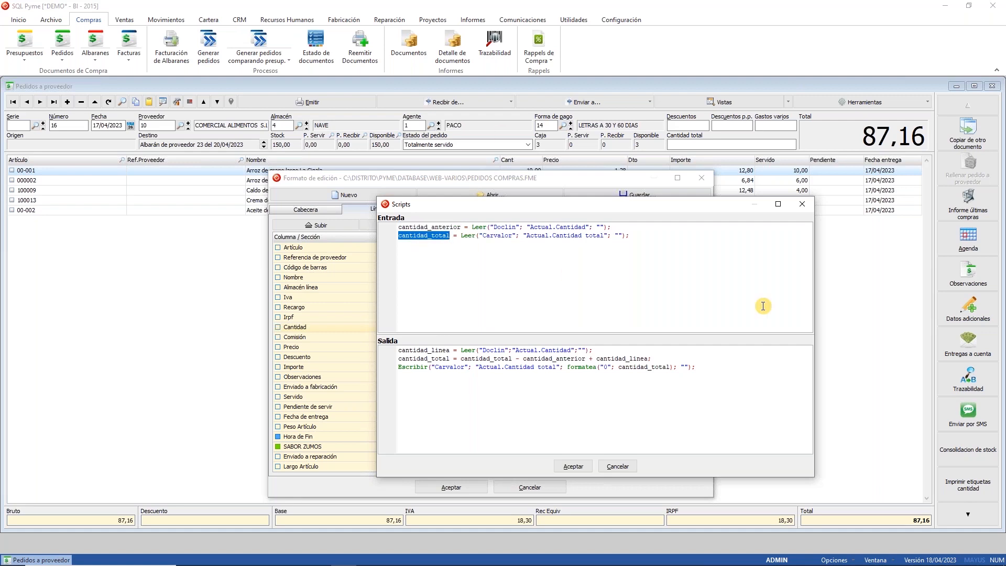
double_click(433, 351)
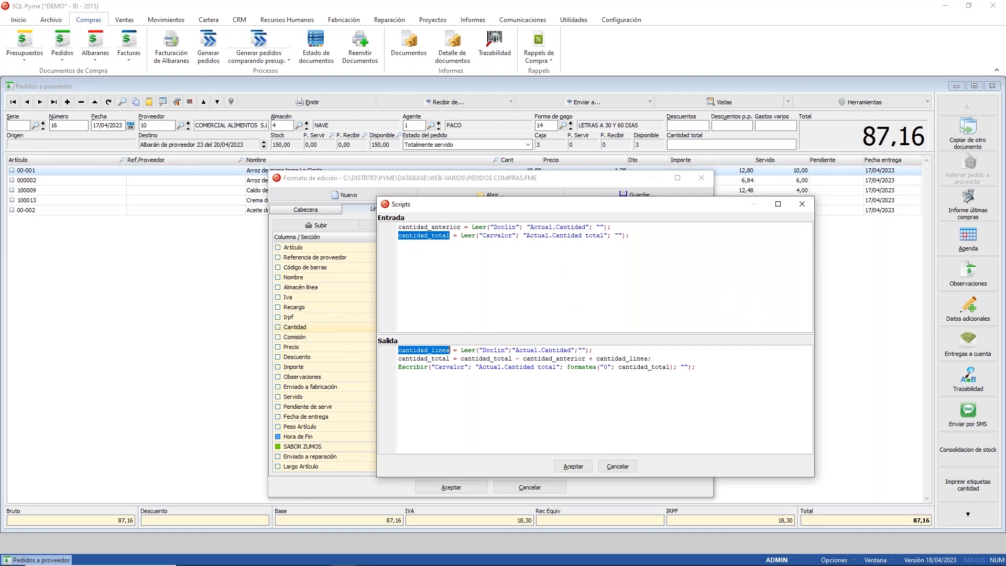
double_click(424, 358)
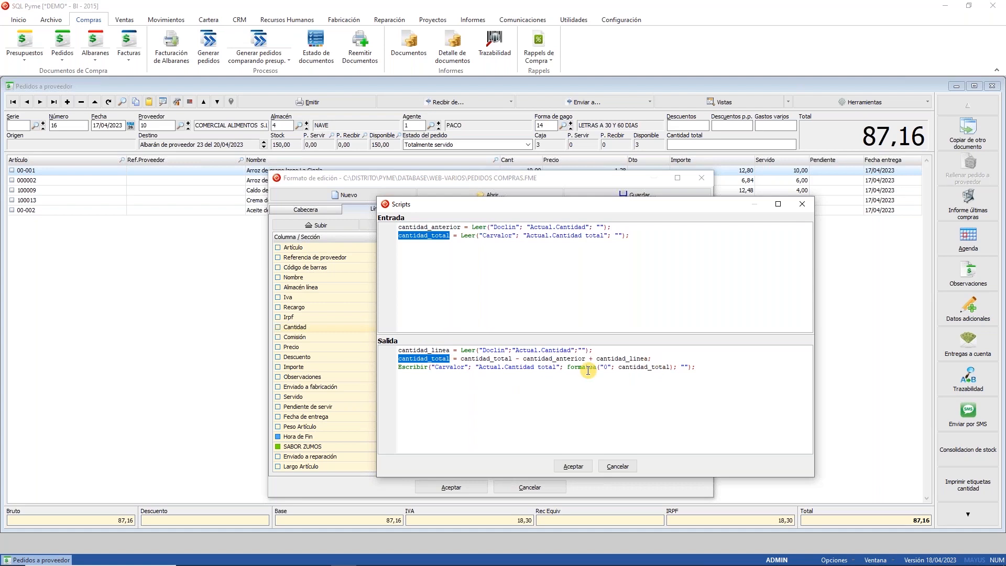
click(661, 373)
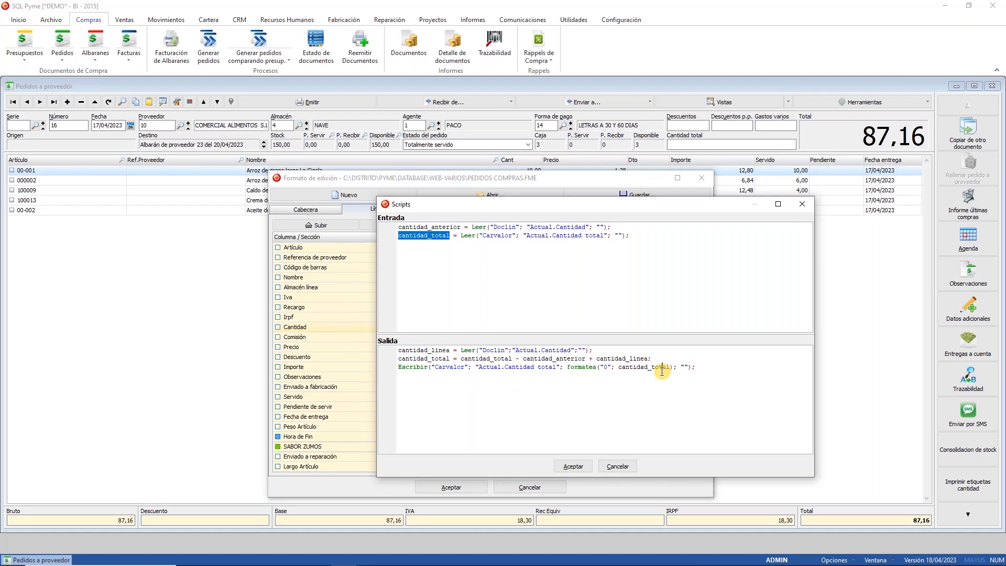
click(573, 467)
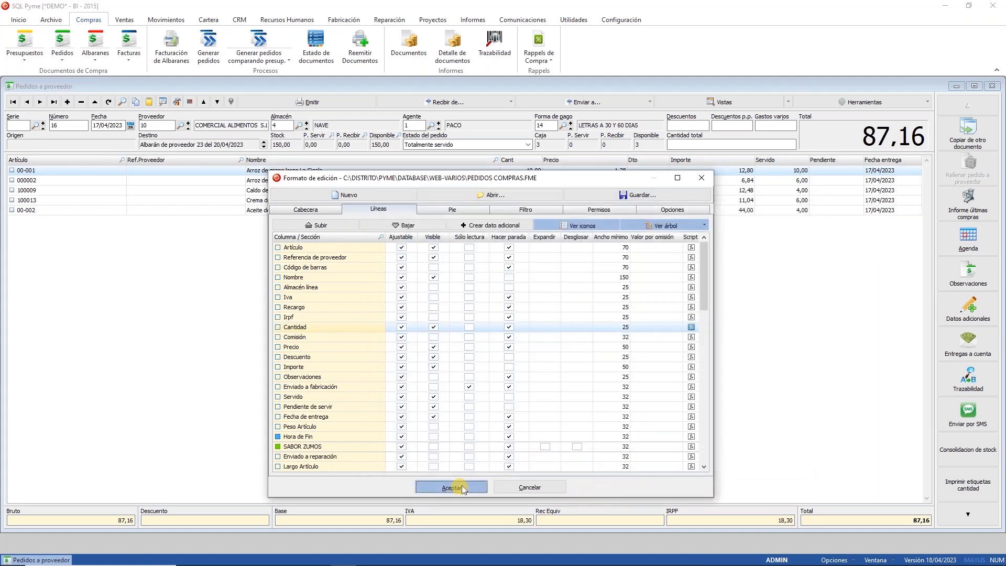
click(451, 487)
Step: Start a new order for LACTALIS IBERIA S.A. with 2 units of Arroz de grano largo La Cigala
click(67, 102)
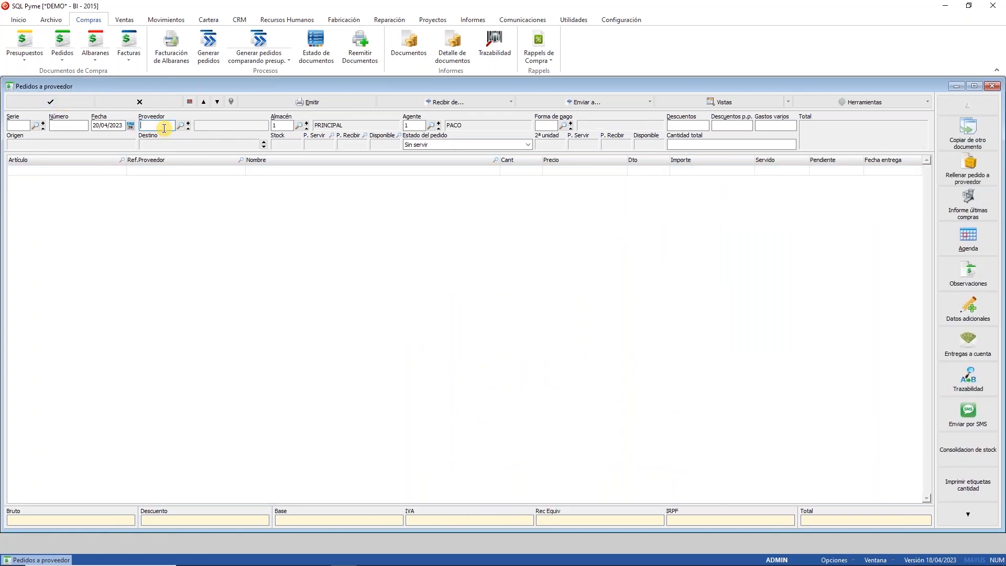
click(181, 125)
double_click(520, 249)
double_click(48, 171)
double_click(302, 170)
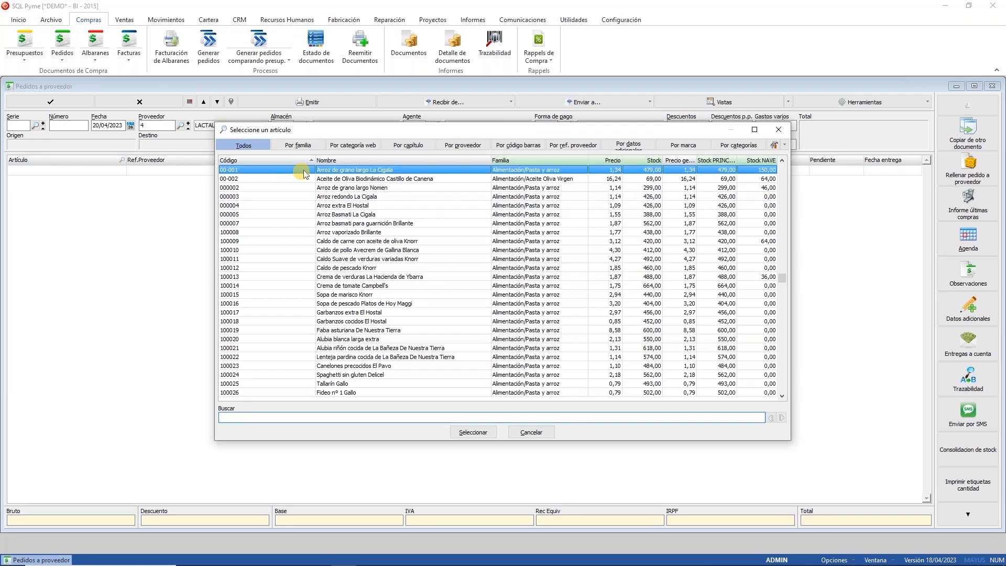
text(2)
key(Return)
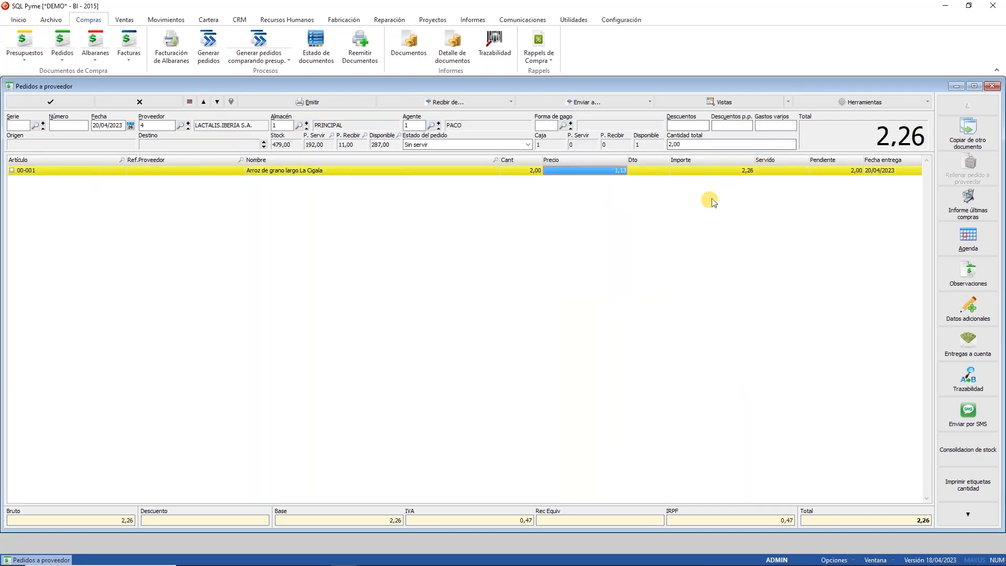
key(Return)
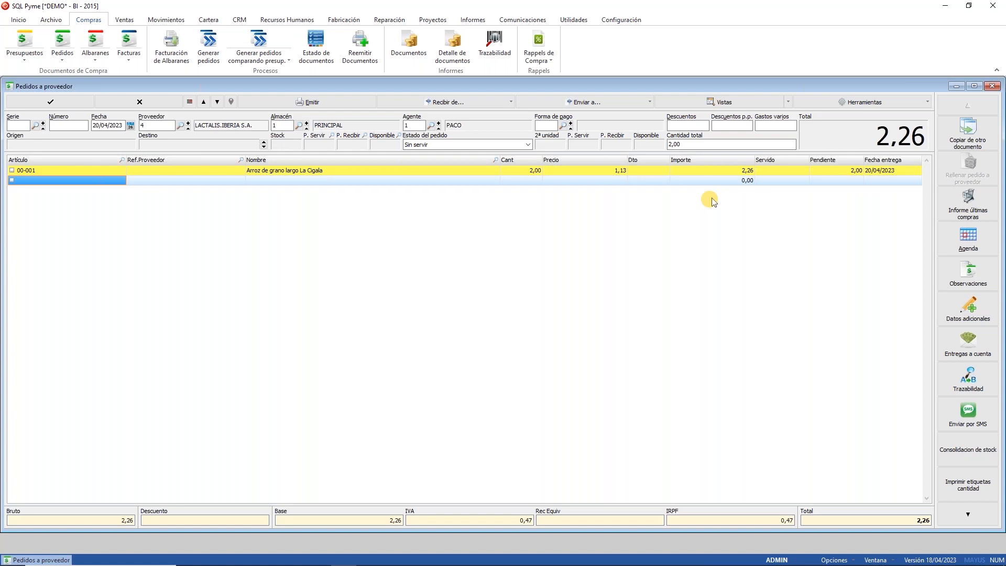
Step: Add 4 units of Arroz redondo La Cigala for total quantity 6,00, then discard the order
double_click(42, 180)
click(288, 193)
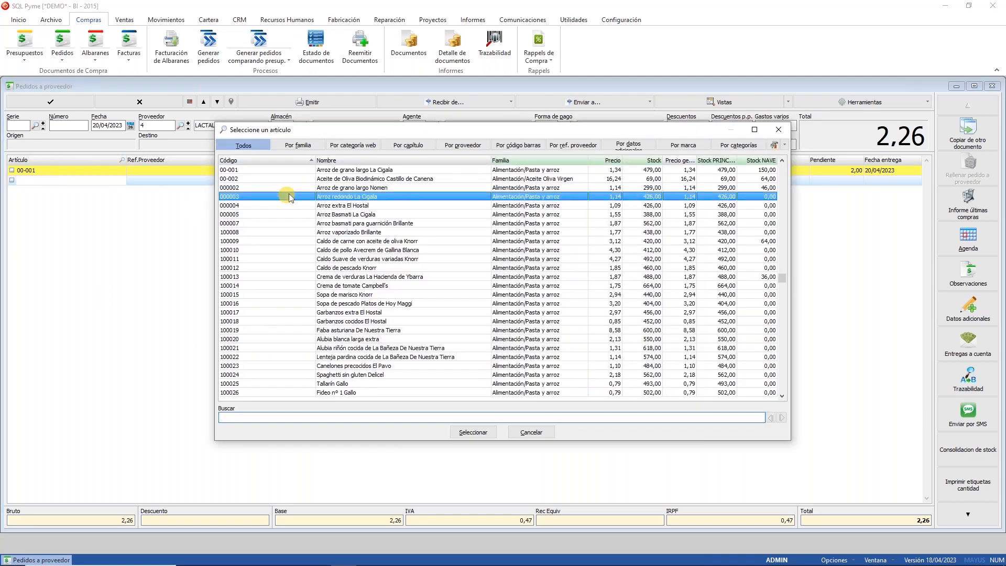
double_click(288, 193)
click(536, 183)
text(4)
key(Return)
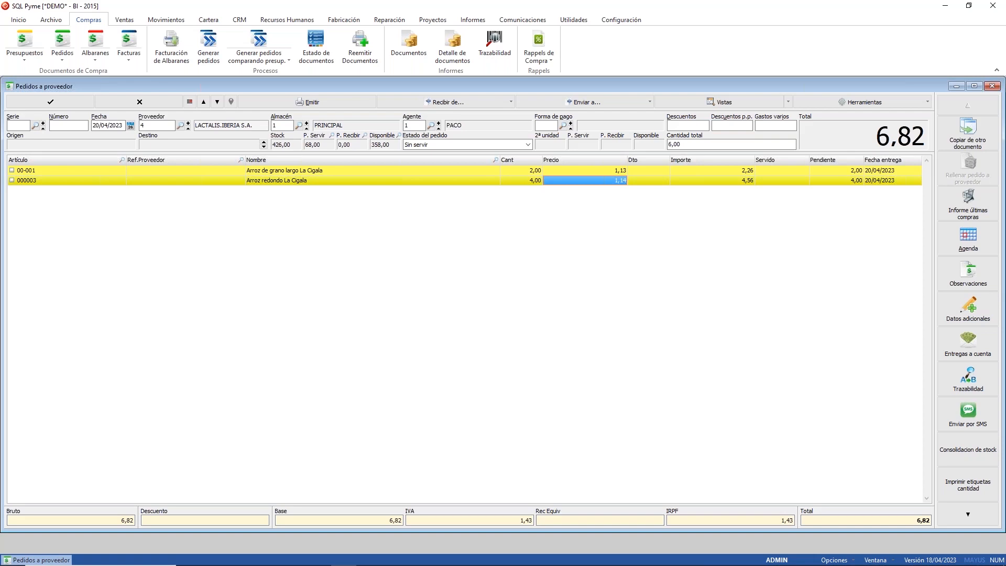
click(145, 103)
Step: Append a 'depurador;' line to the Cantidad column's Entrada script and accept both dialogs
click(177, 101)
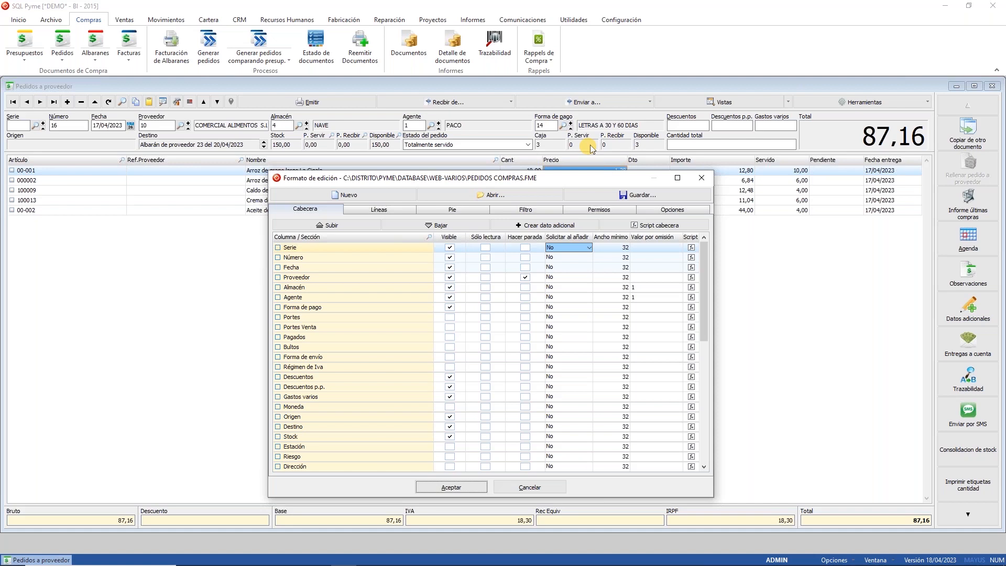
click(384, 209)
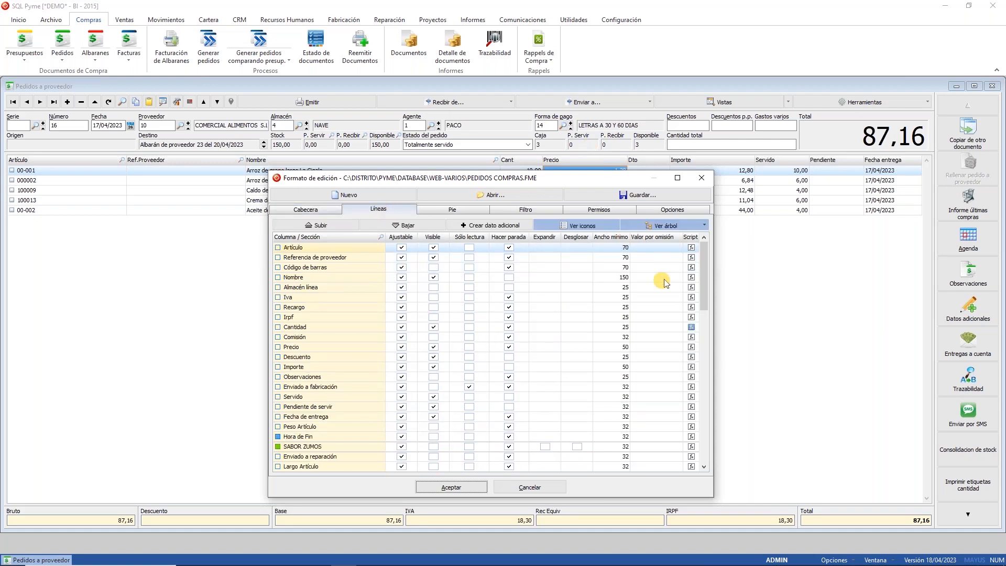
click(691, 328)
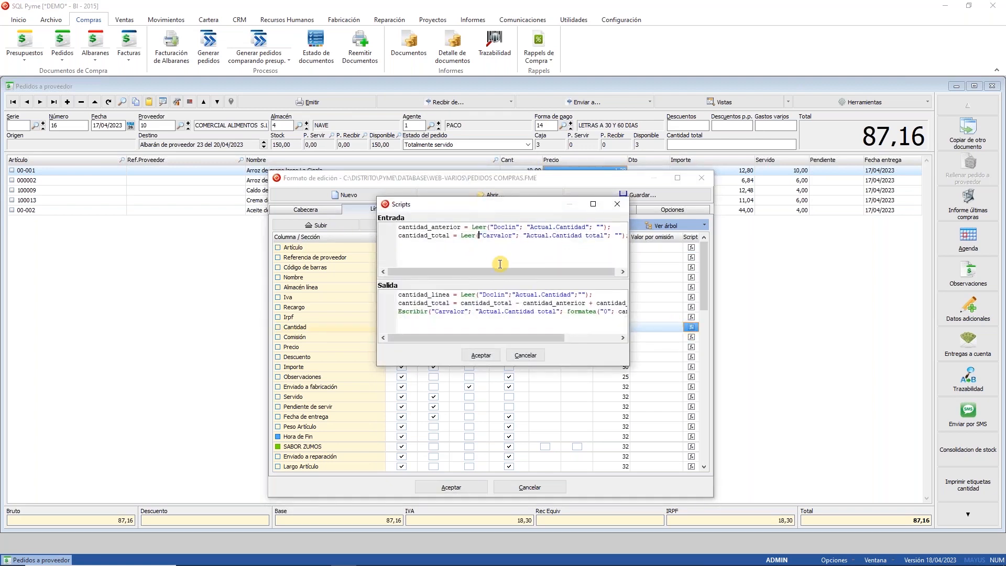
key(End)
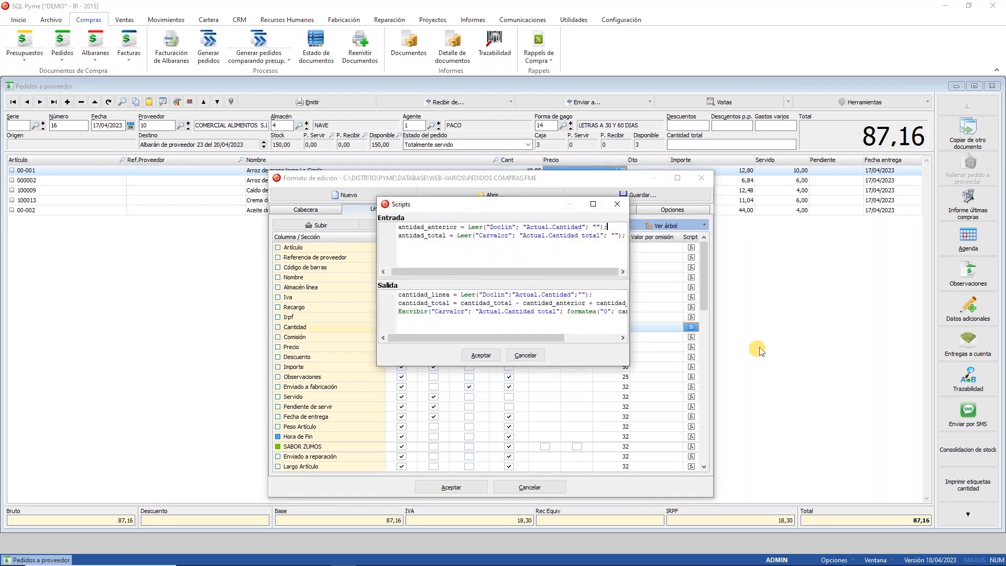
key(Return)
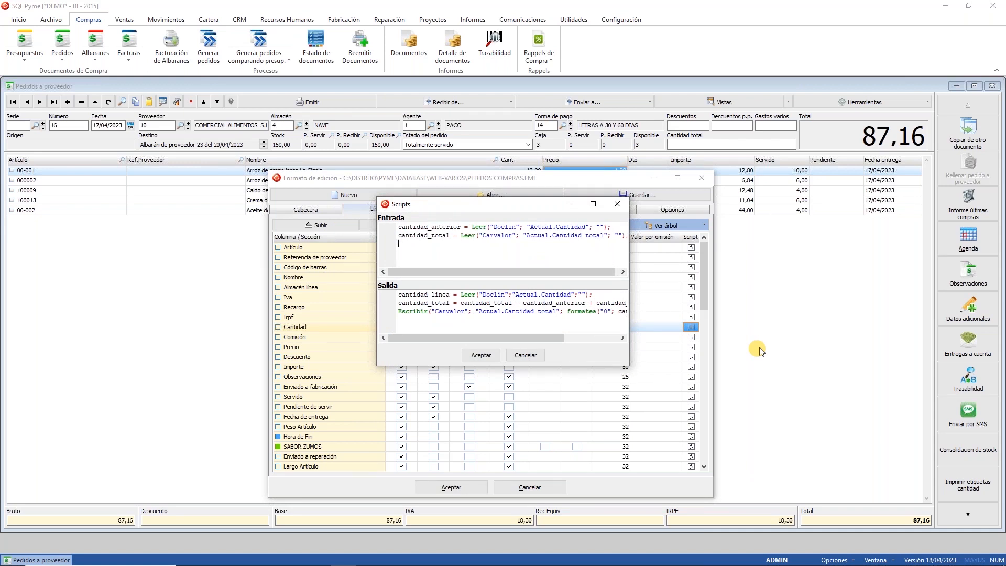
text(depurador;)
click(476, 356)
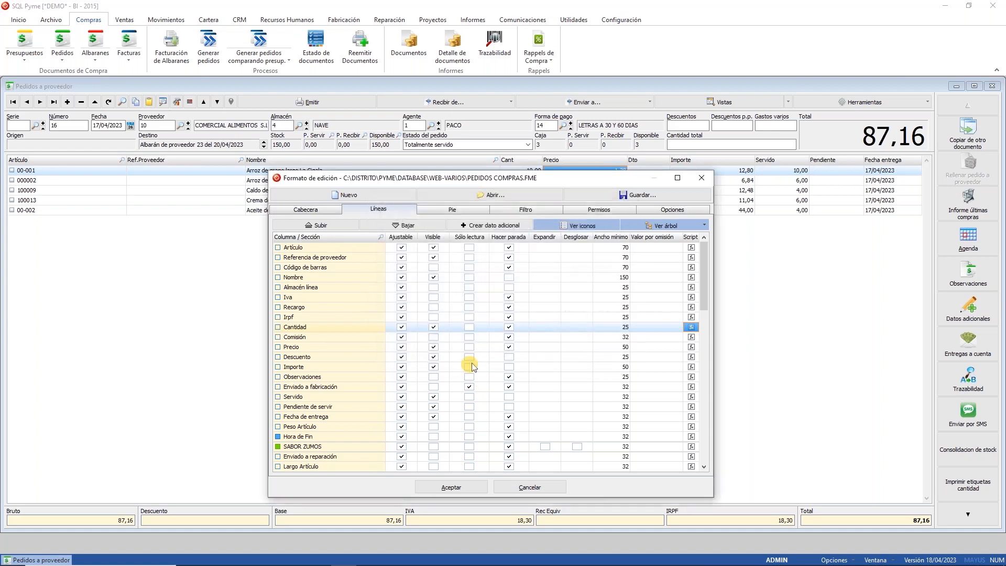
click(467, 489)
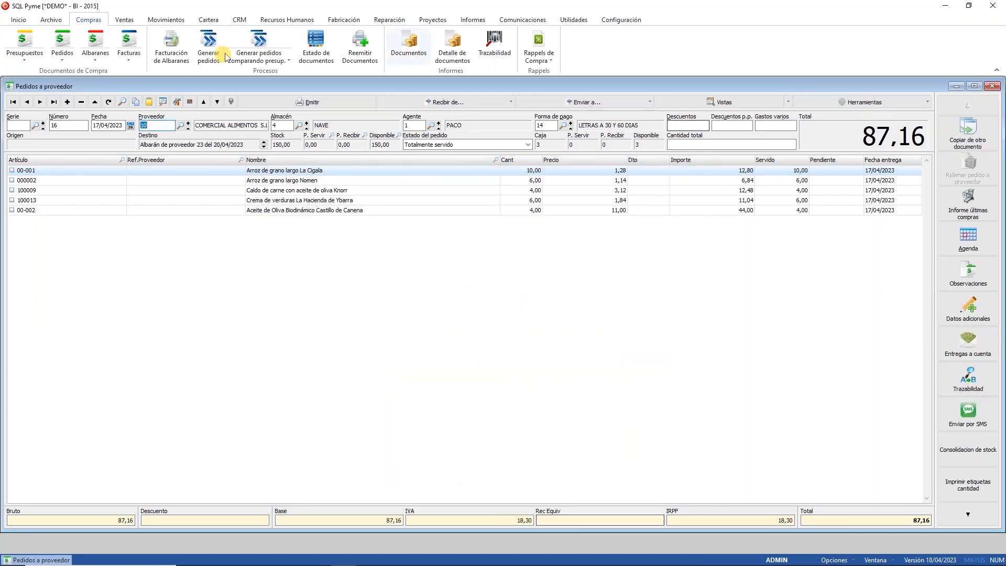
click(454, 180)
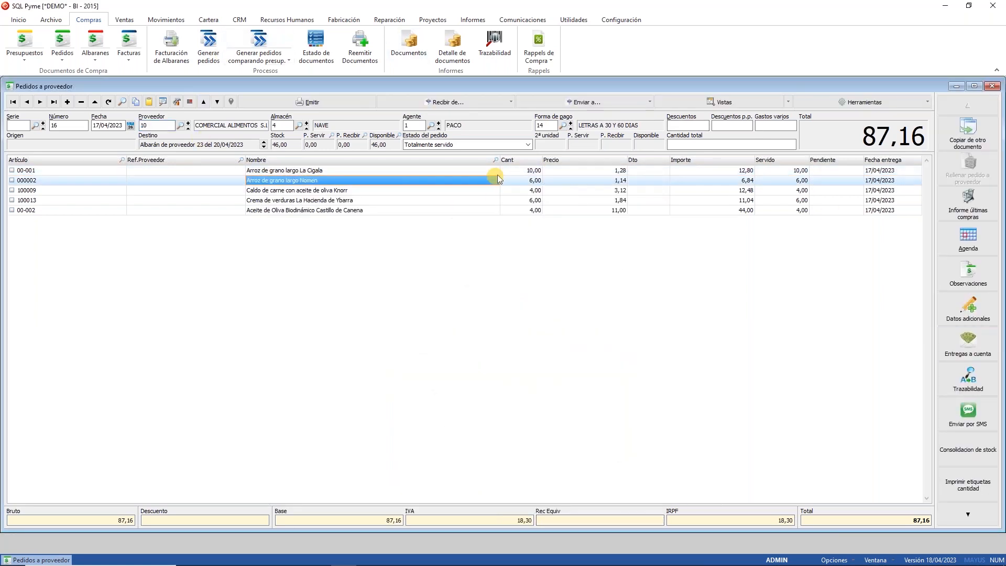
click(525, 171)
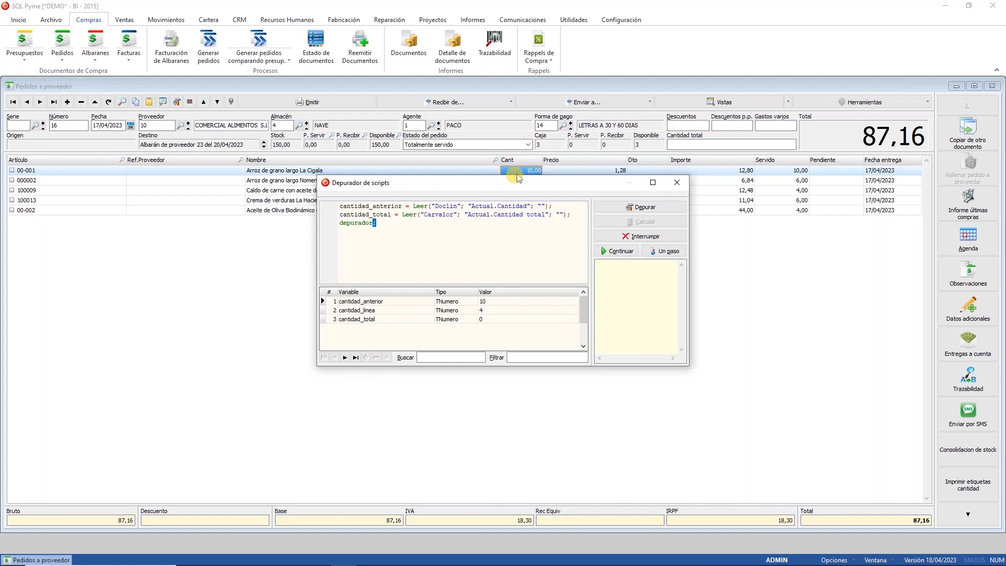
click(358, 302)
click(358, 312)
click(356, 320)
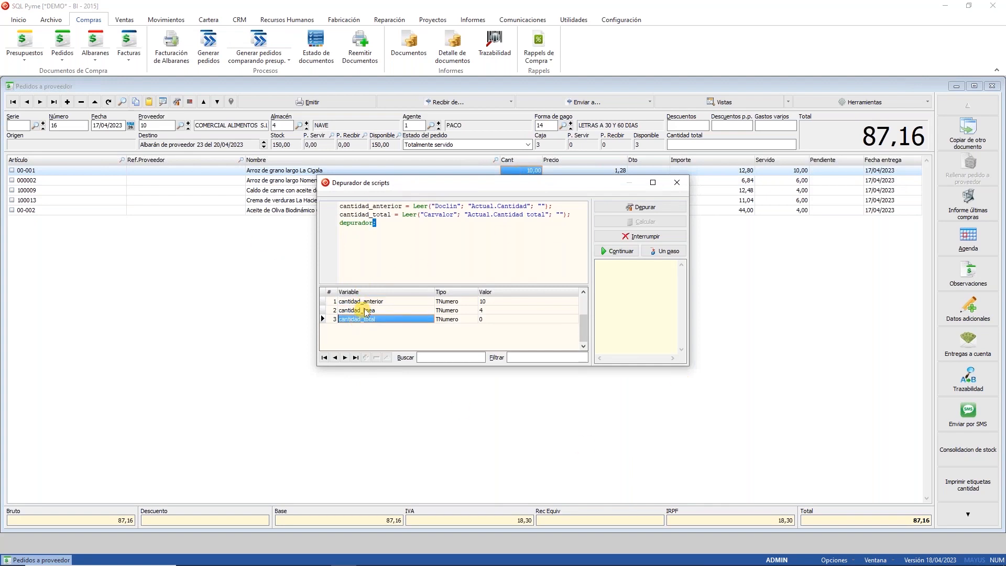
click(365, 302)
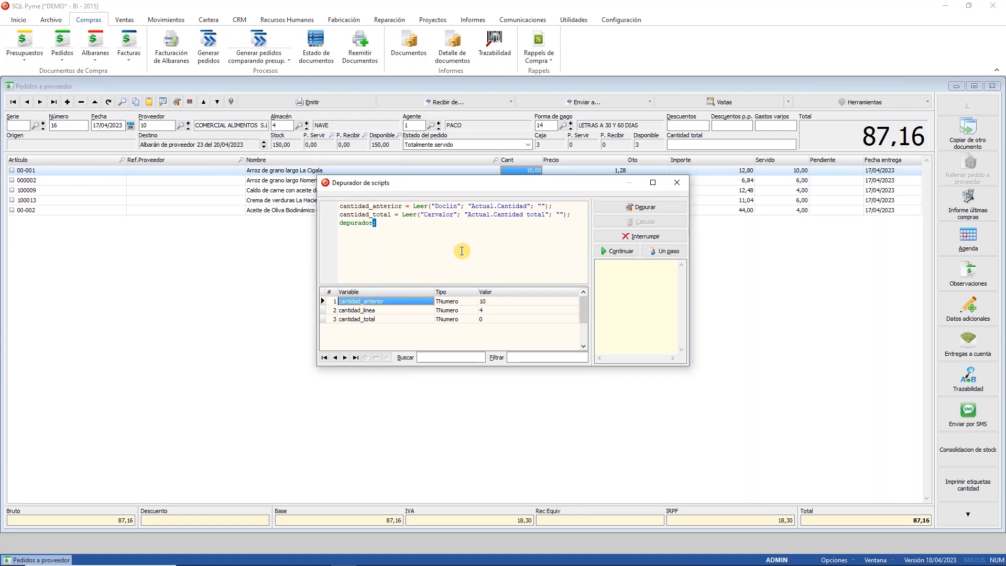
click(616, 251)
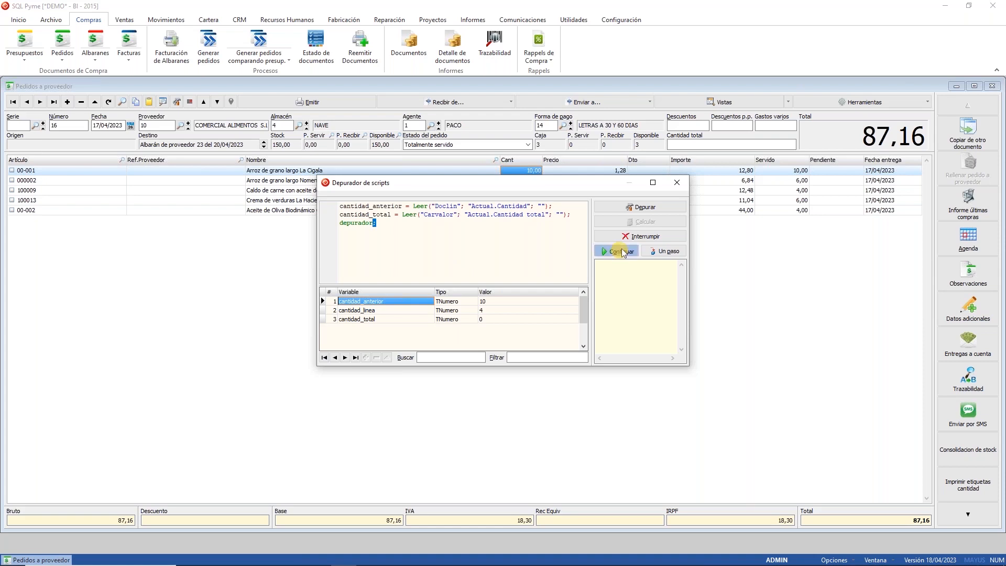
Step: Delete the 'depurador;' line from the Cantidad column's Entrada script
click(177, 102)
click(374, 210)
click(692, 328)
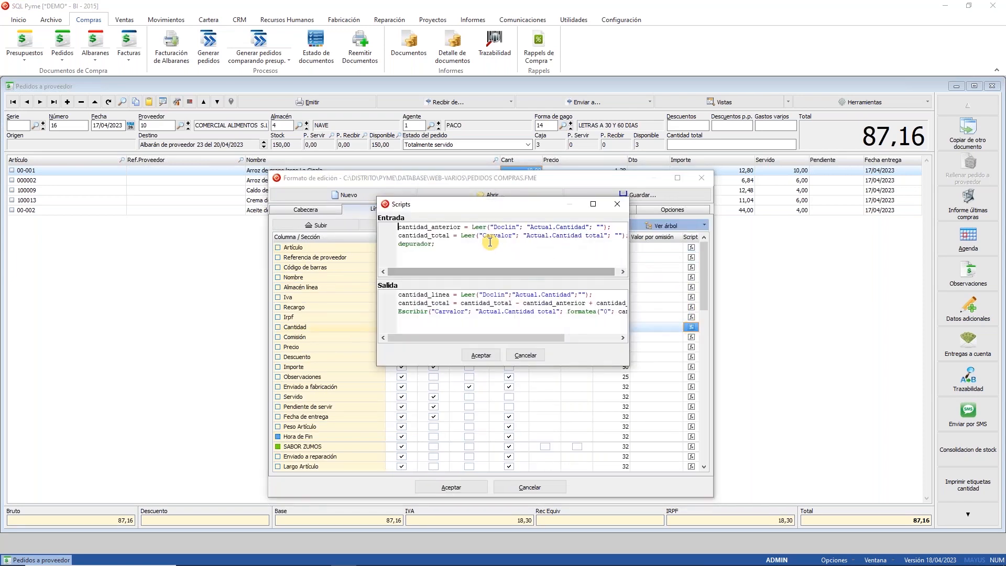
key(shift+Home)
key(BackSpace)
key(BackSpace)
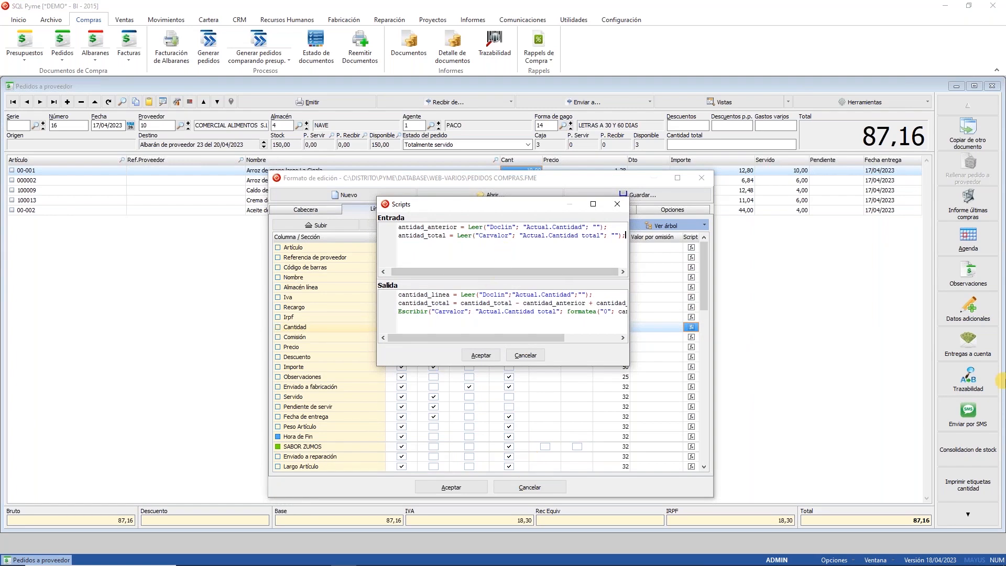
Step: Browse the Ctrl+Space script function list, erase the typed 'txmay', and accept both dialogs
drag(628, 365, 841, 468)
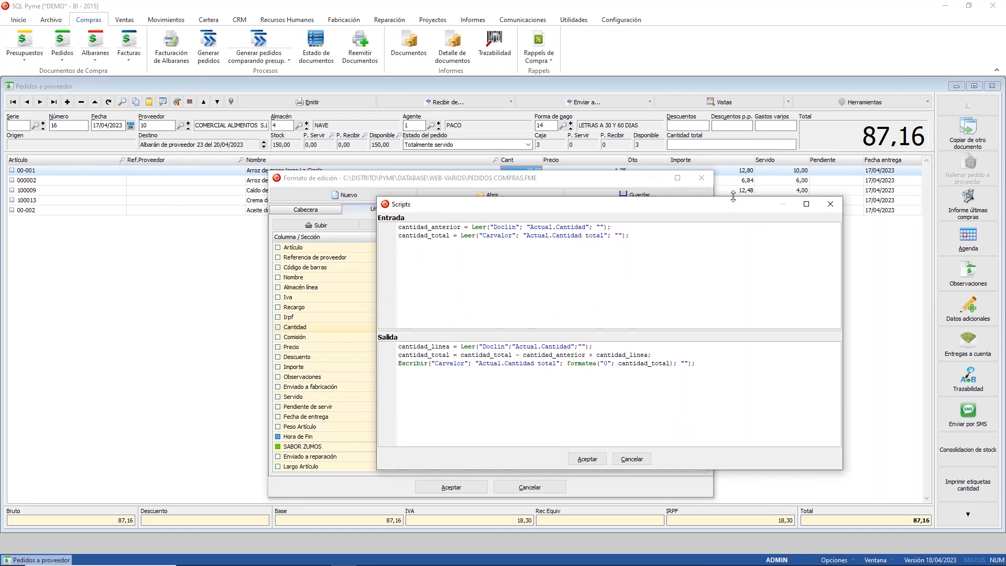
key(ctrl+space)
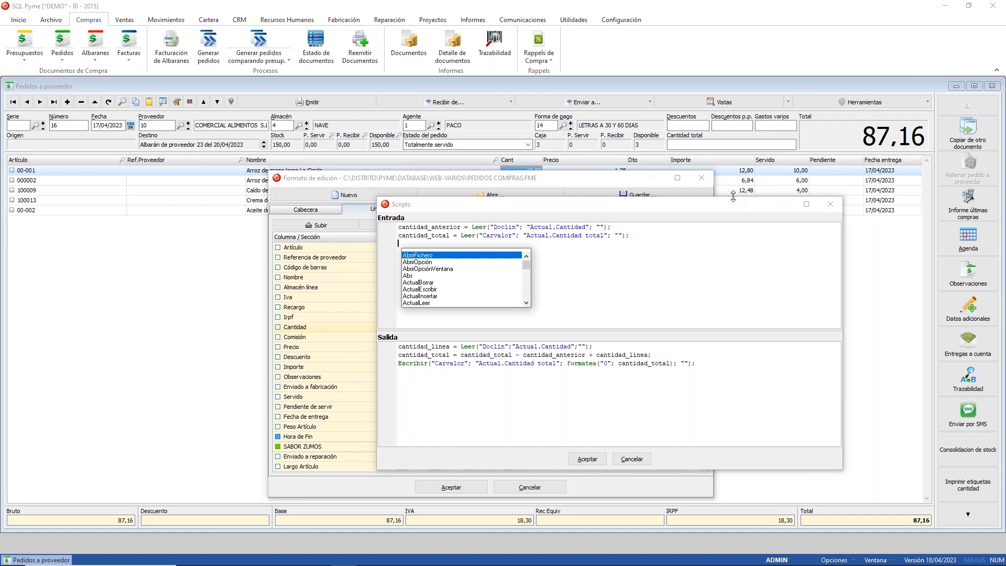
key(Down)
key(Down)
key(Down)
key(Down)
key(Down)
key(Down)
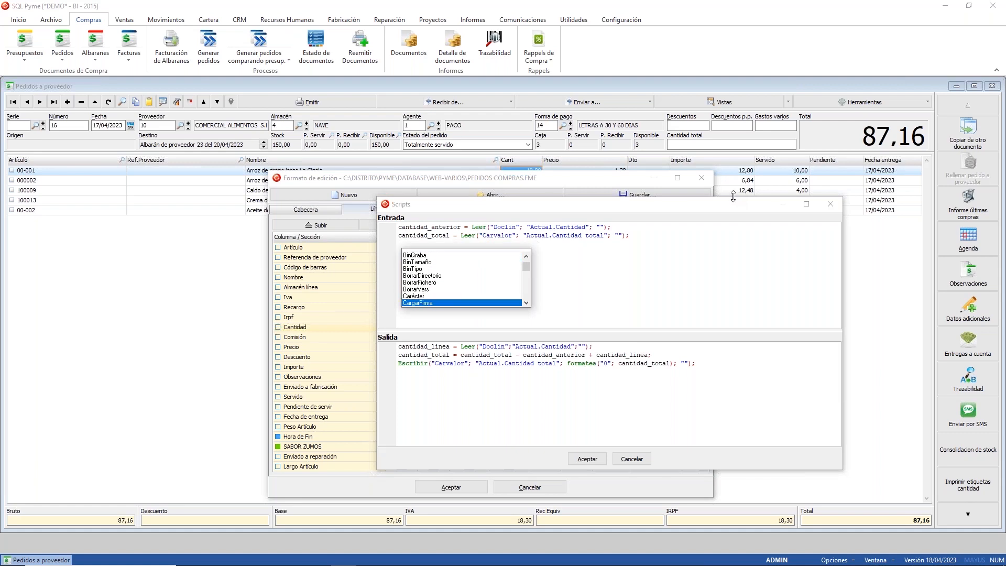
key(Down)
key(Down)
key(Down)
key(Down)
key(Down)
key(Down)
key(Down)
key(Down)
key(Down)
key(Down)
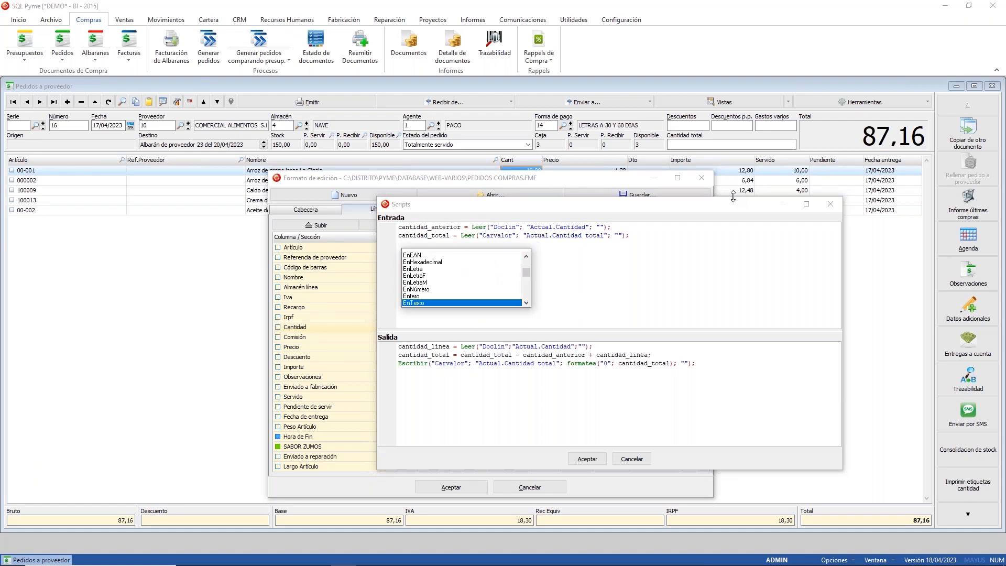
text(txm)
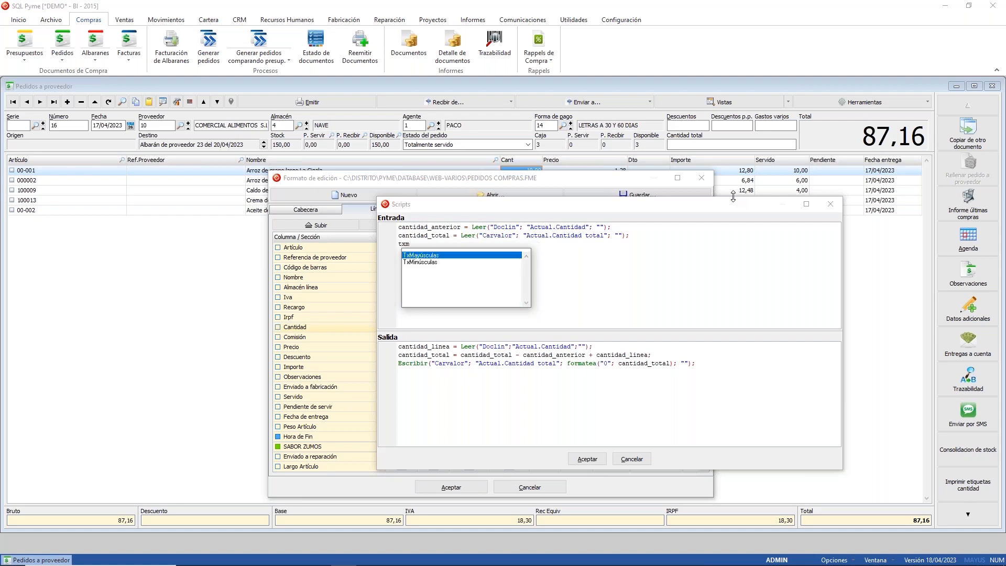
text(ay)
key(BackSpace)
key(BackSpace)
key(BackSpace)
key(BackSpace)
key(BackSpace)
key(BackSpace)
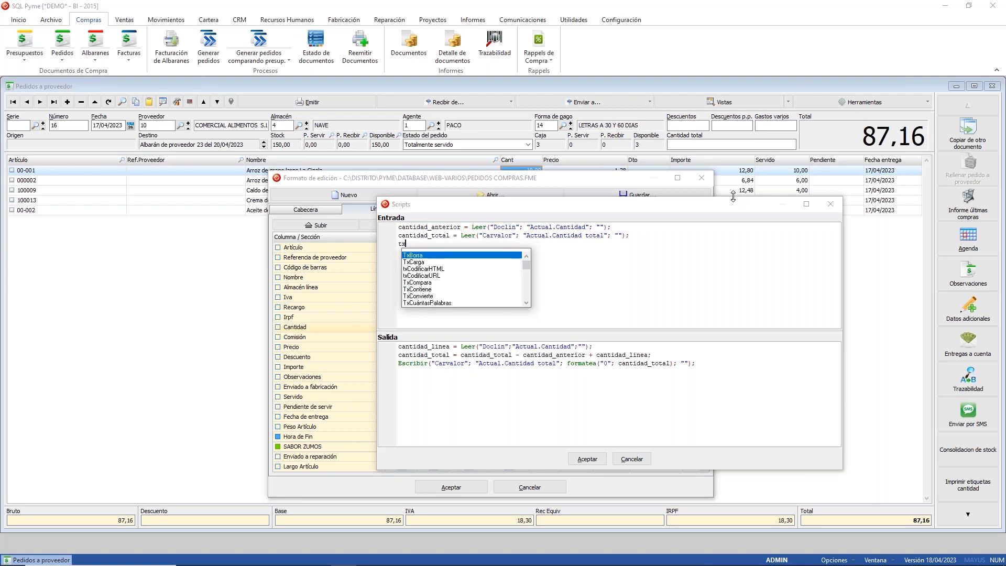
click(587, 459)
click(460, 486)
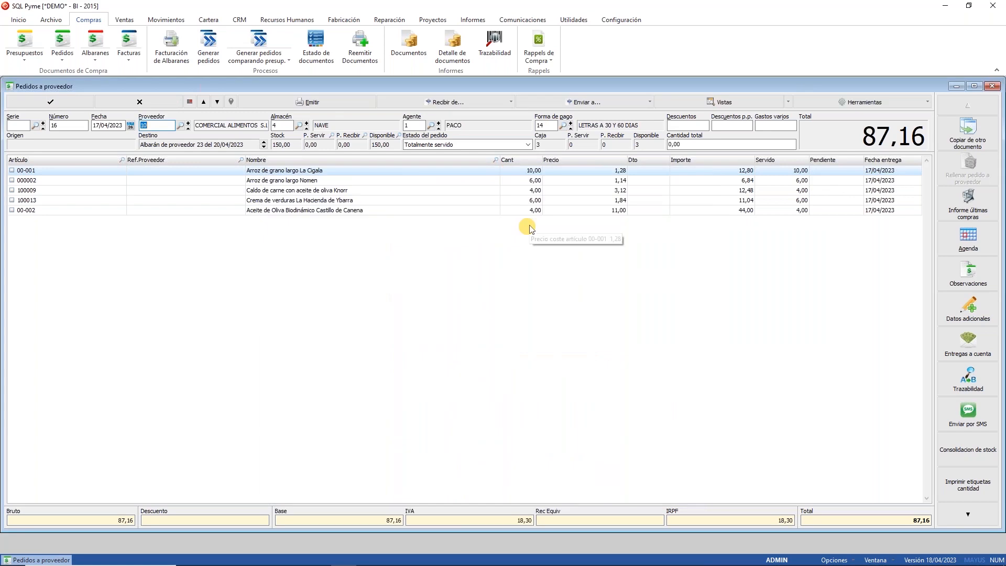
Step: Save order 16 without issuing the document and close the Pedidos a proveedor window
click(50, 102)
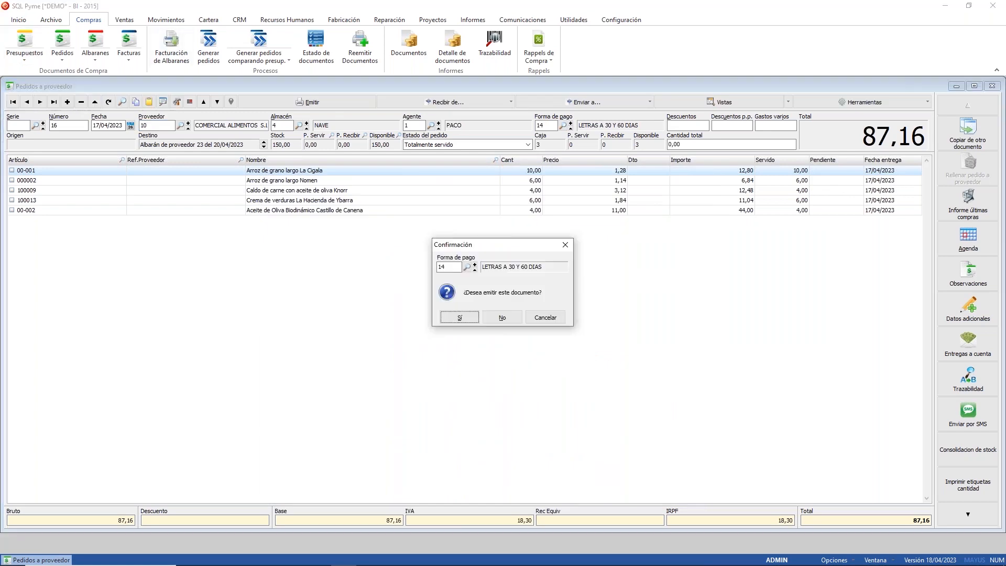
click(510, 317)
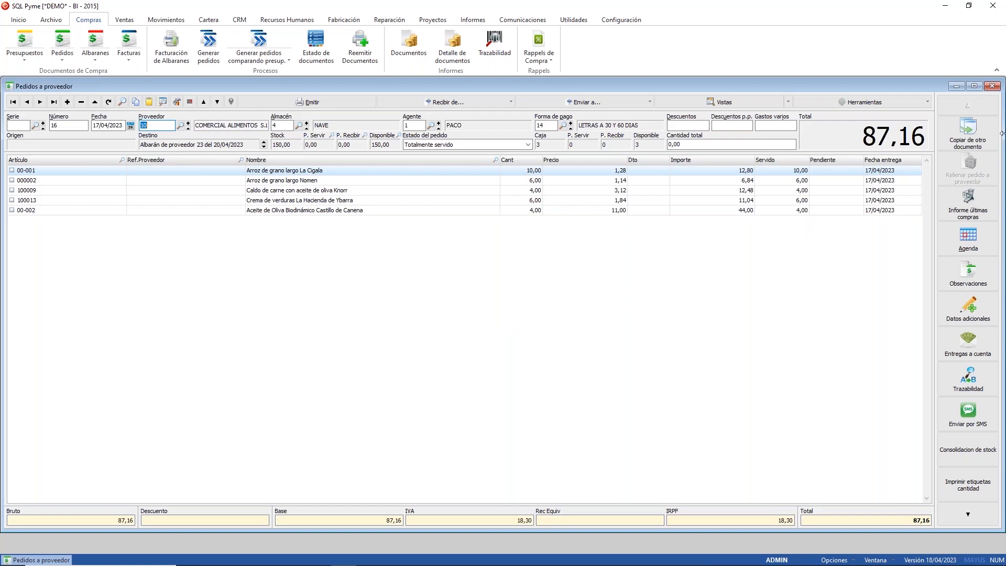
click(992, 86)
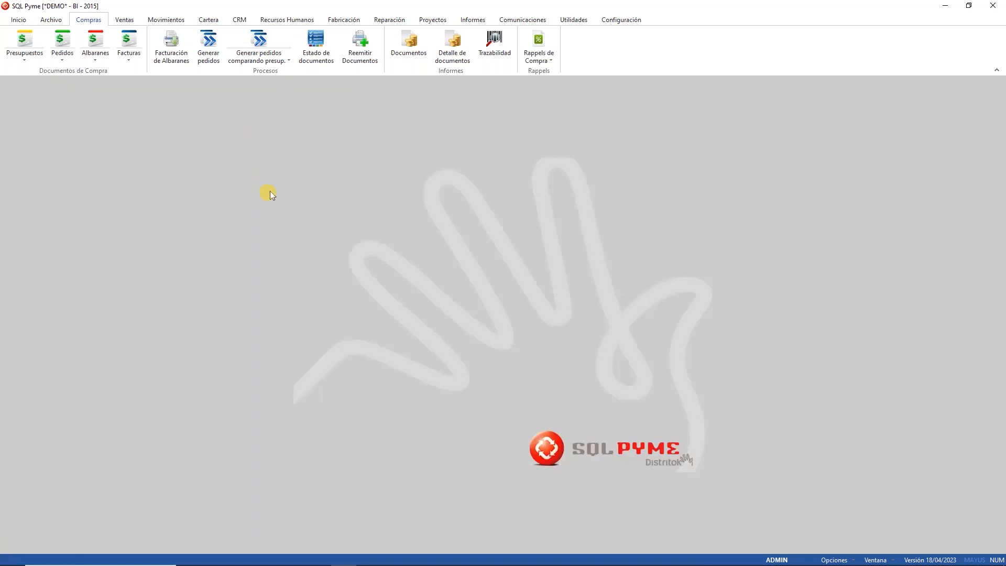
Step: Open Cuadros de mando from the Informes tab and show the Compras dashboard
click(473, 21)
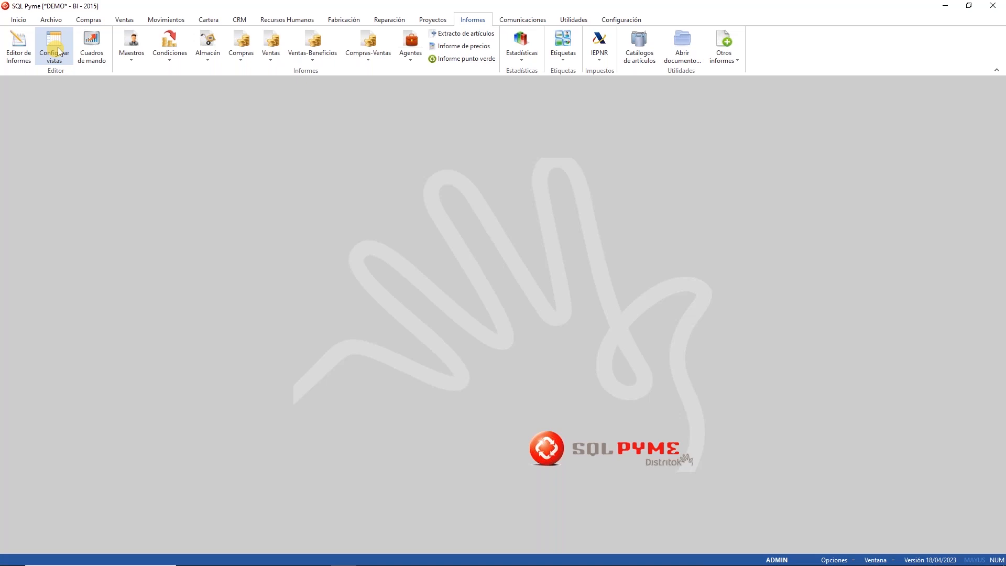
click(92, 47)
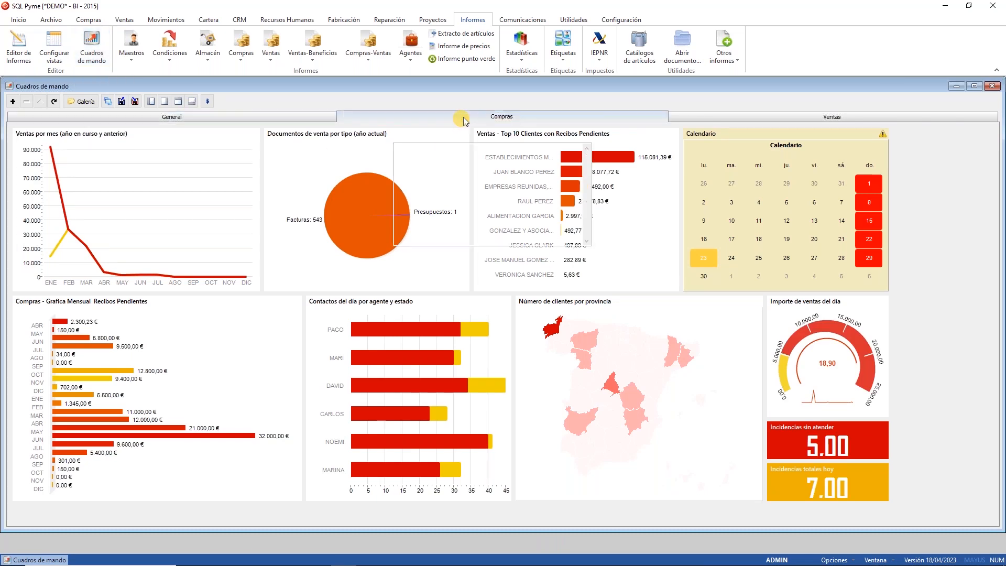
click(464, 121)
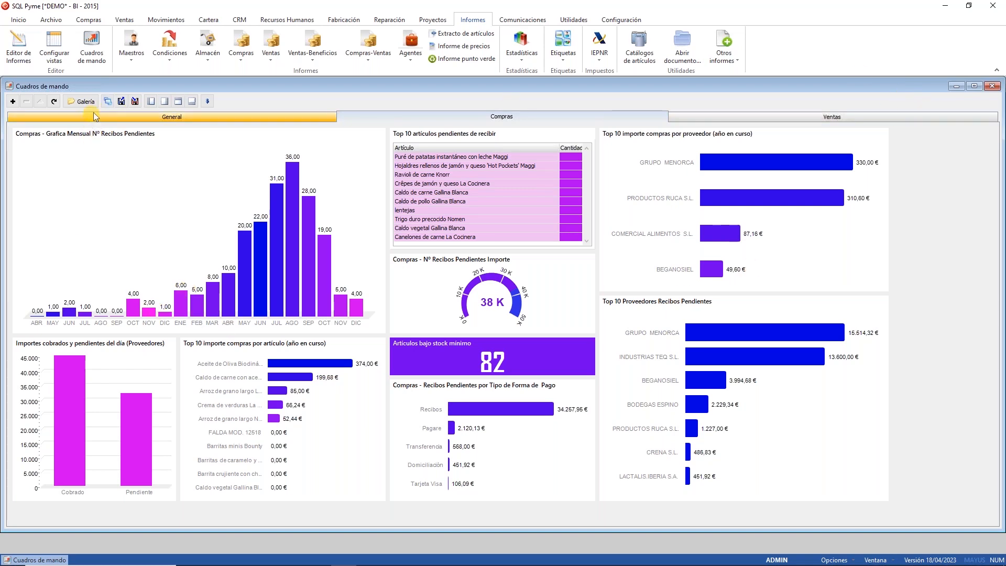
Step: Add a new dashboard named 'Varios' to the dashboard list and switch to it
click(107, 101)
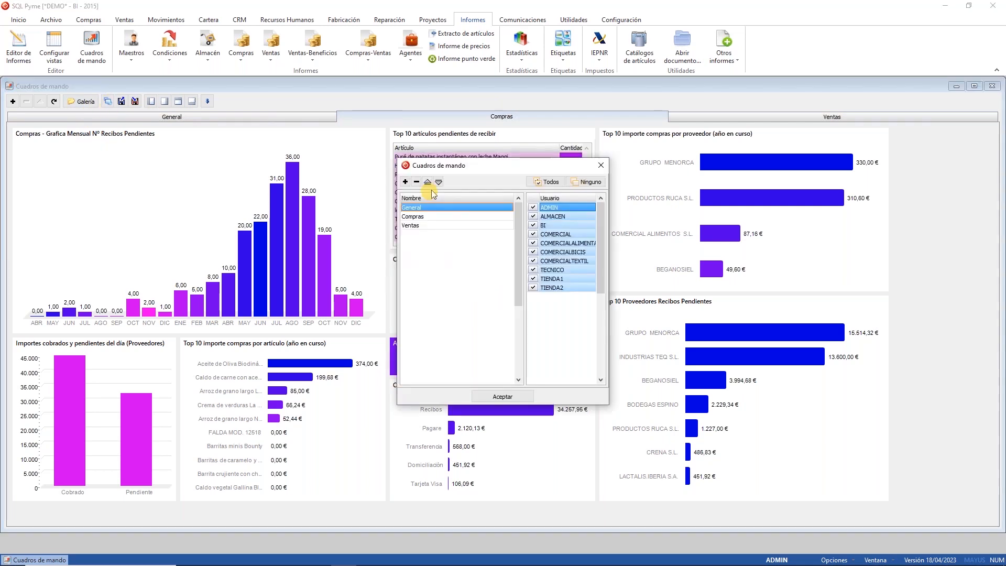
click(405, 182)
text(Varios)
key(Return)
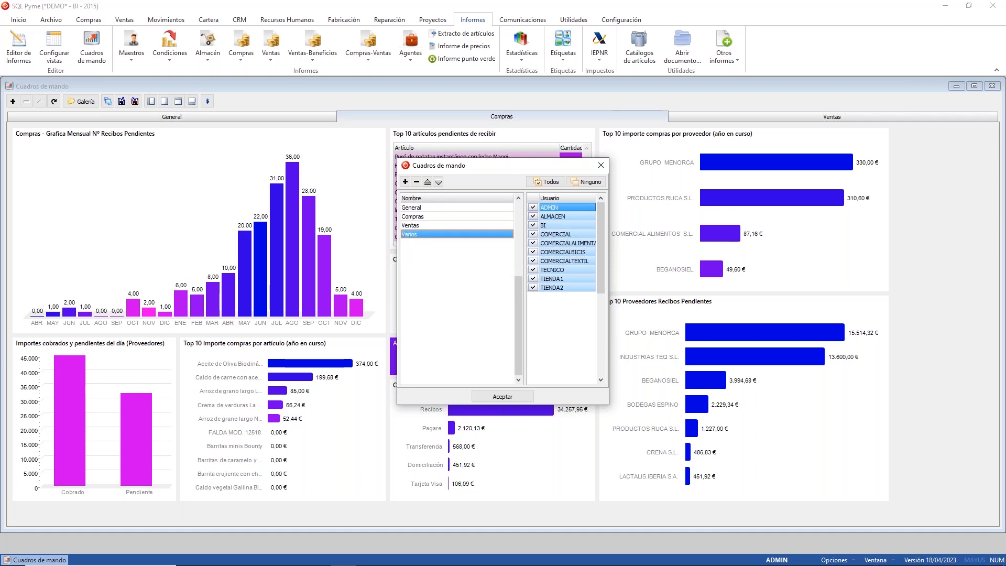
click(494, 396)
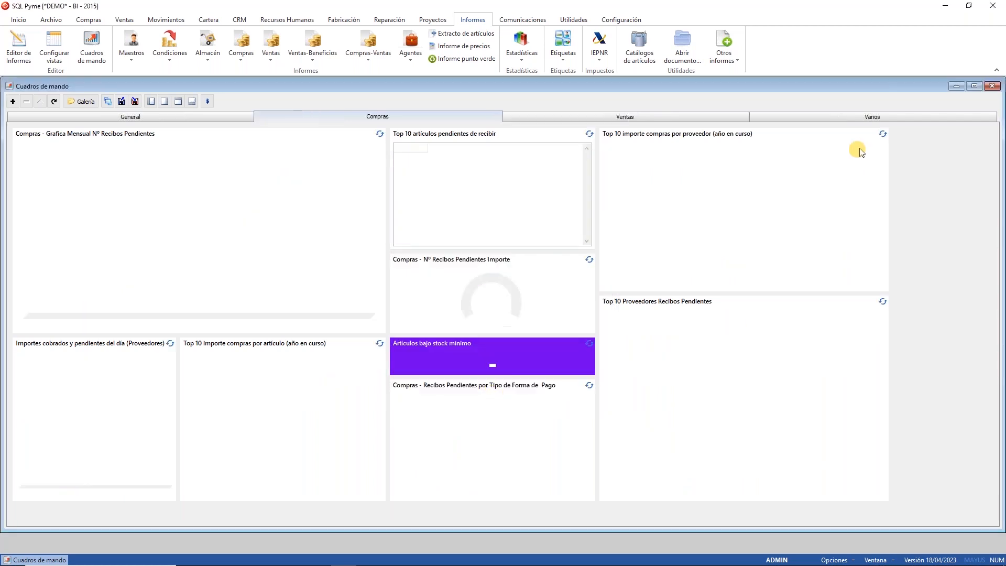
click(856, 115)
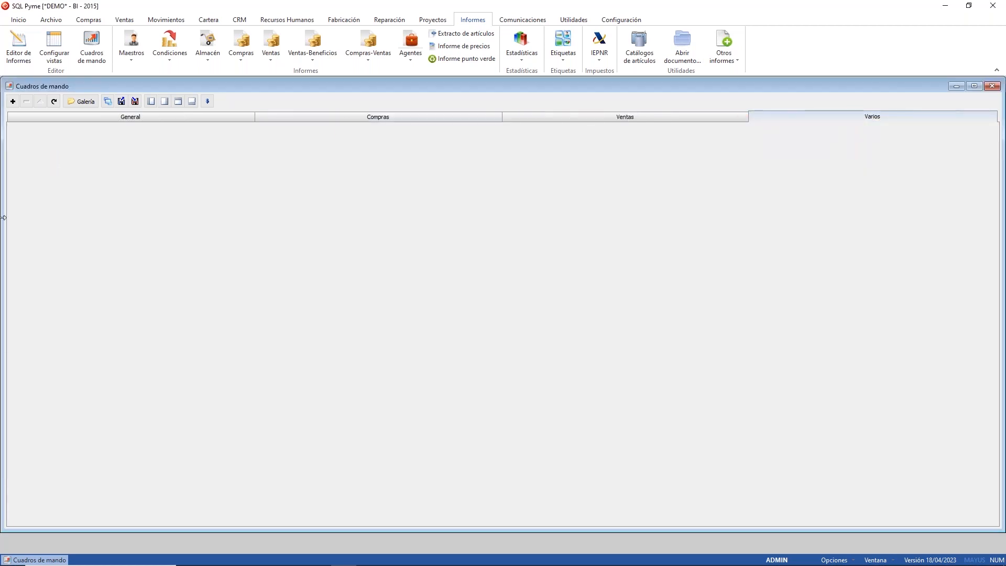
Step: Add the Compras top-10 purchases by supplier chart to Varios from the Galería
click(82, 101)
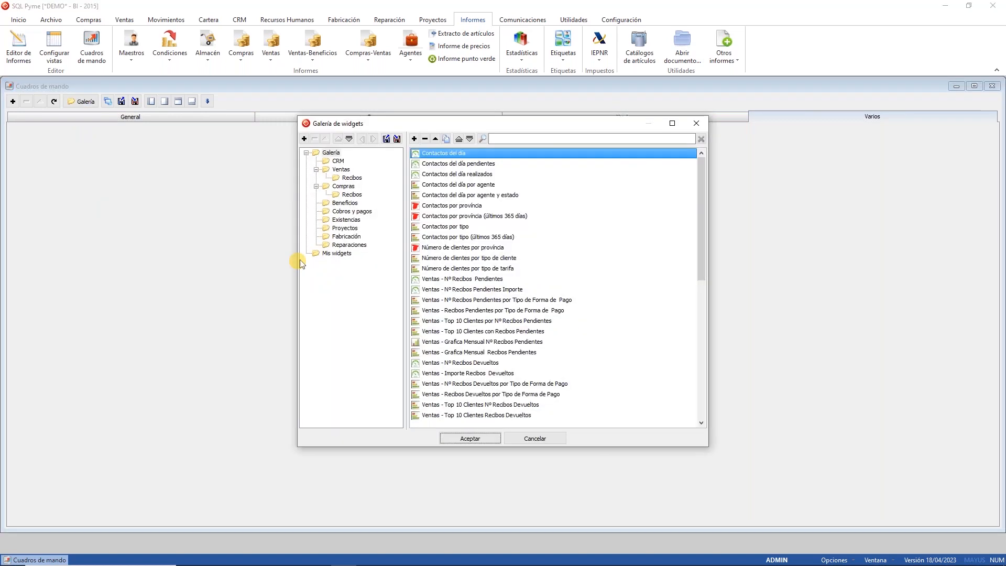
click(350, 187)
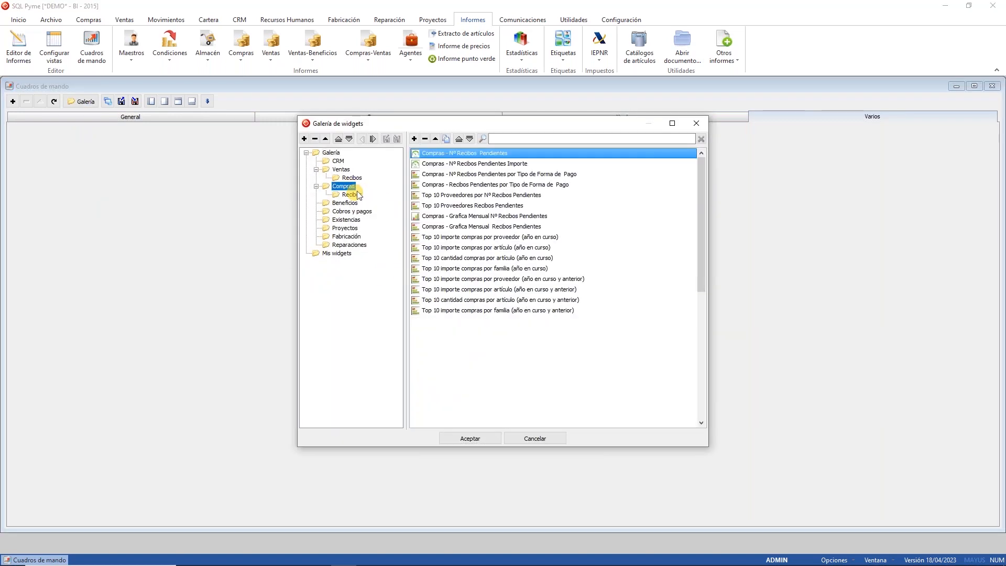
click(356, 195)
click(351, 188)
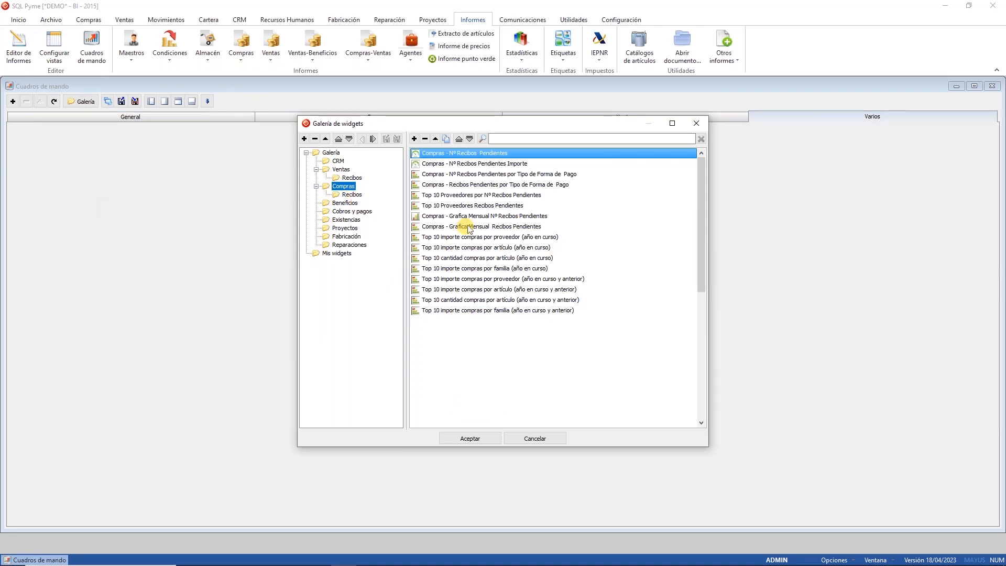
click(487, 236)
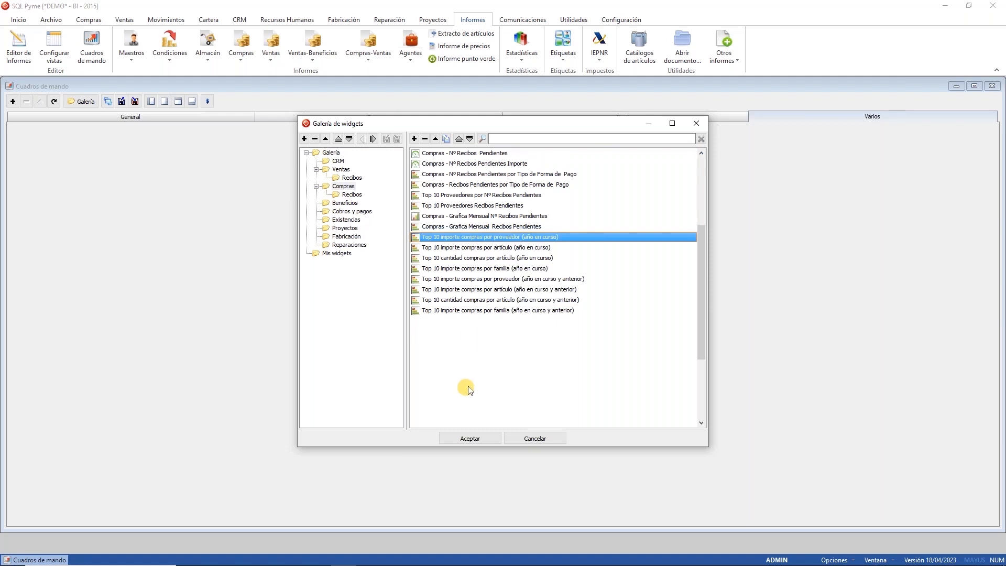
click(469, 438)
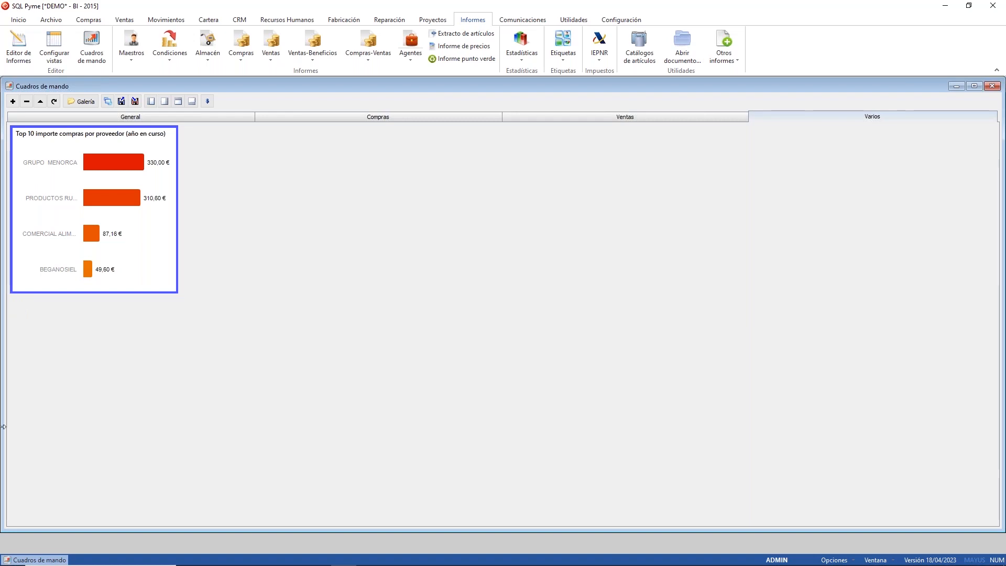
Step: Add the 'Compras - Nº Recibos Pendientes Importe' gauge to the Varios dashboard
click(83, 101)
click(354, 195)
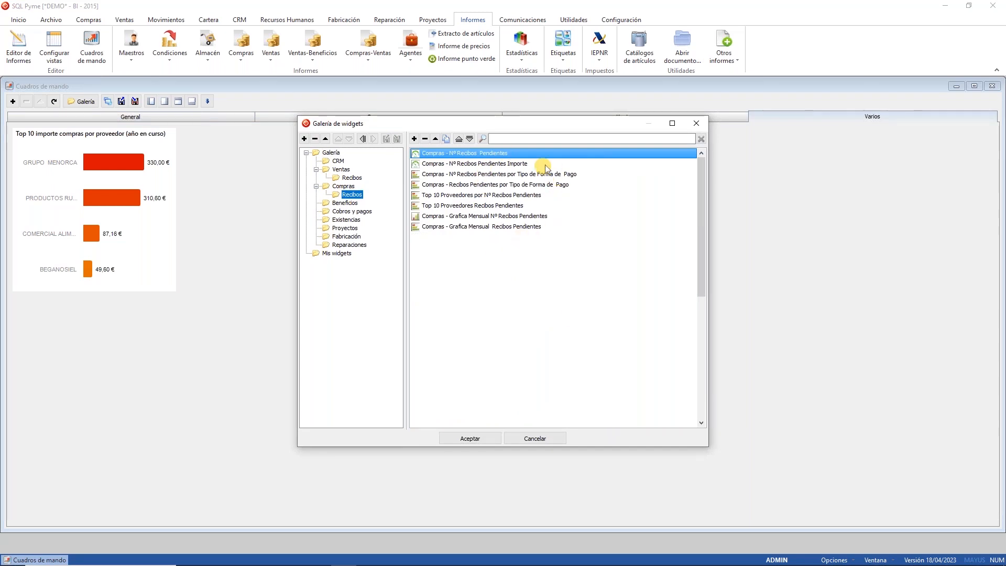
click(516, 164)
click(461, 439)
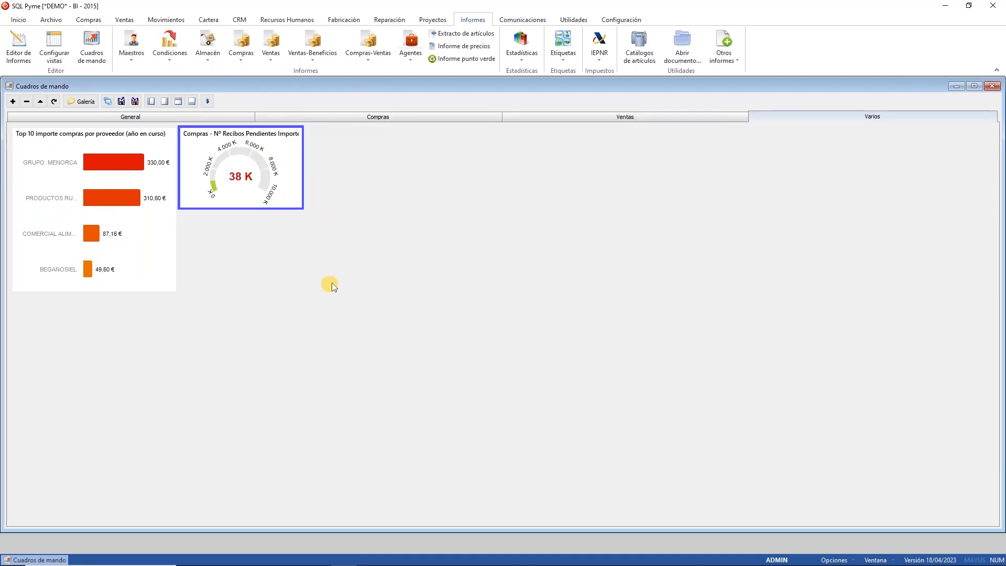
right_click(262, 169)
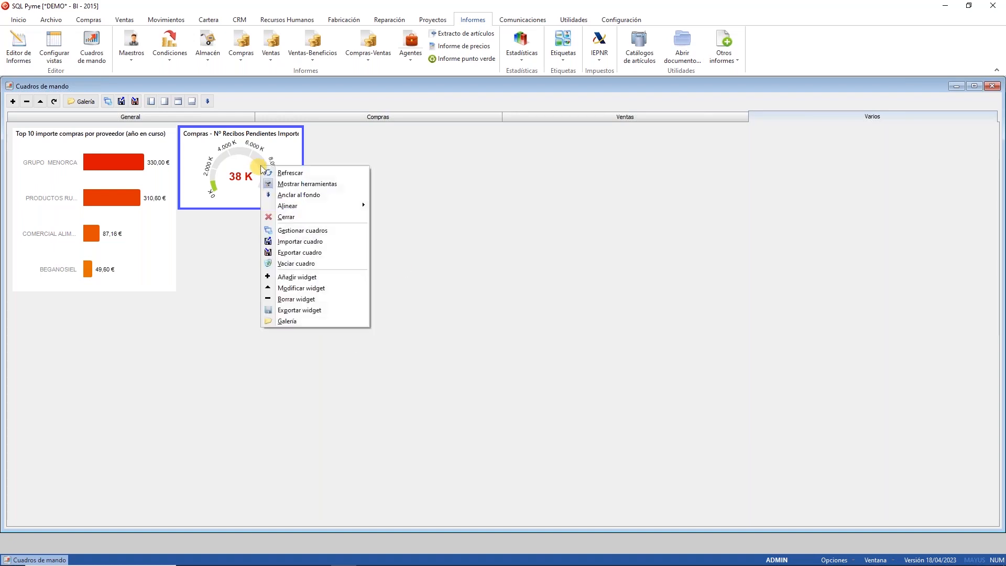
Step: Open Modificar widget for the gauge and view its Datos SQL query
click(305, 289)
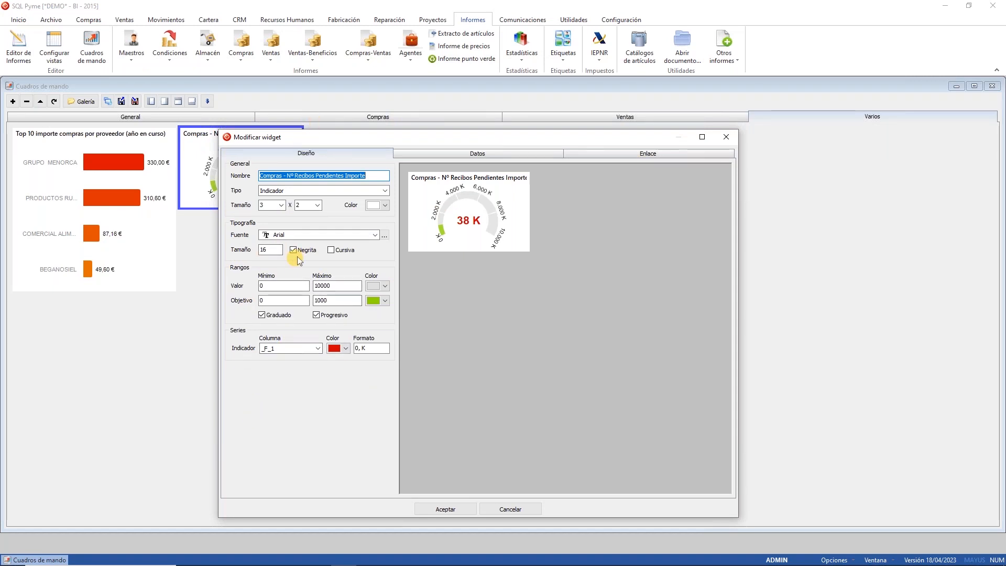
click(520, 153)
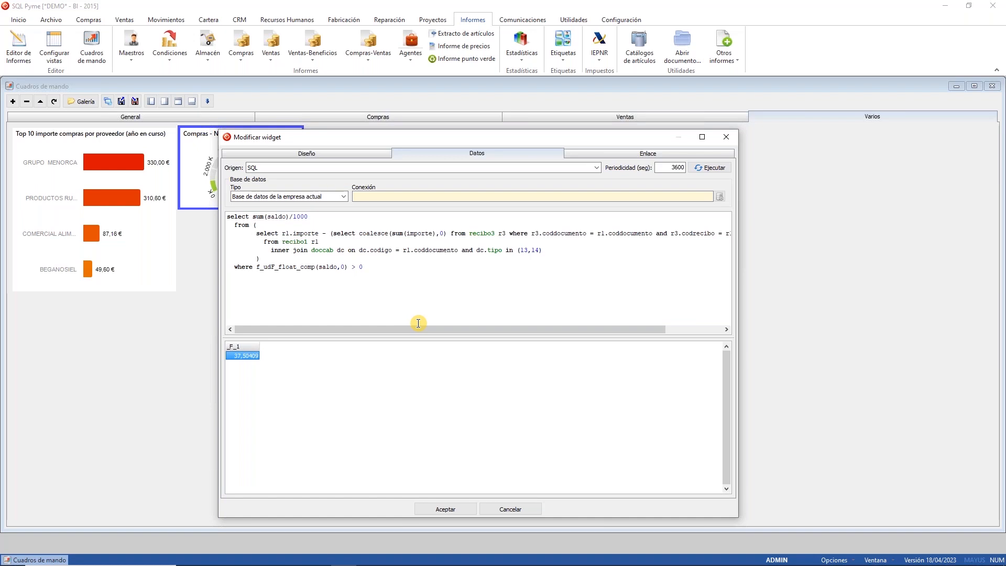
Step: Review the gauge's SQL data source and 3600-second refresh, then cancel without changes
click(327, 167)
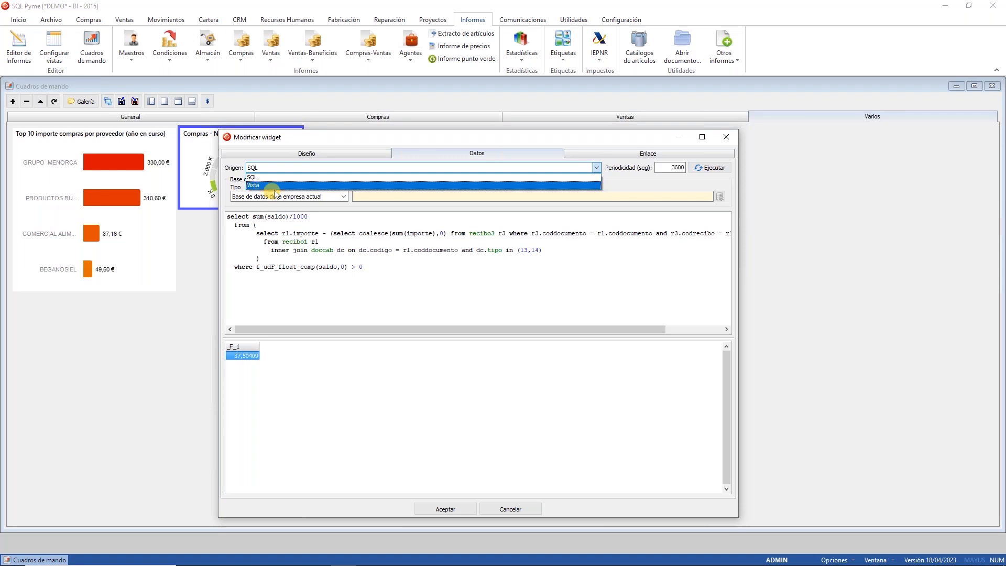
click(495, 141)
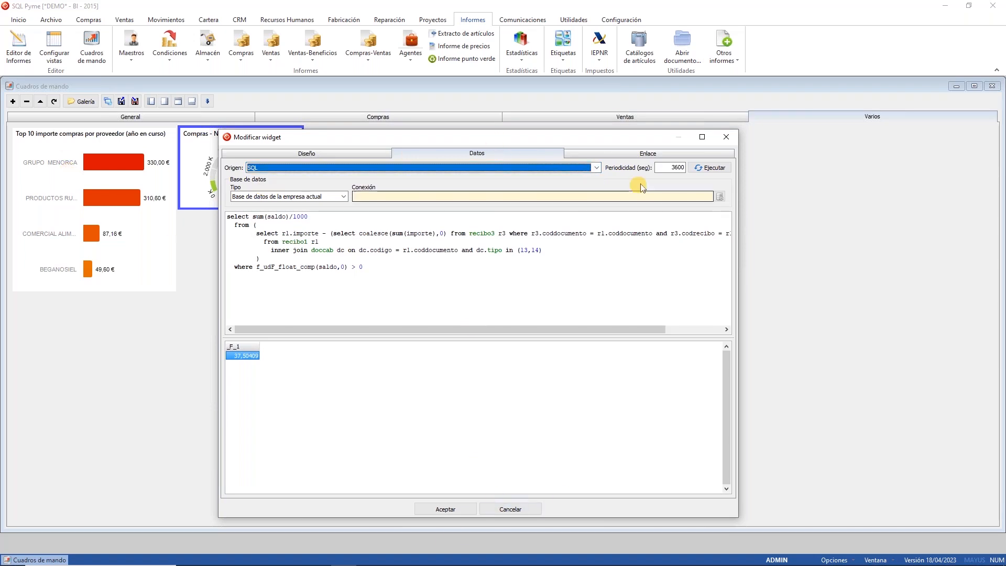
double_click(669, 167)
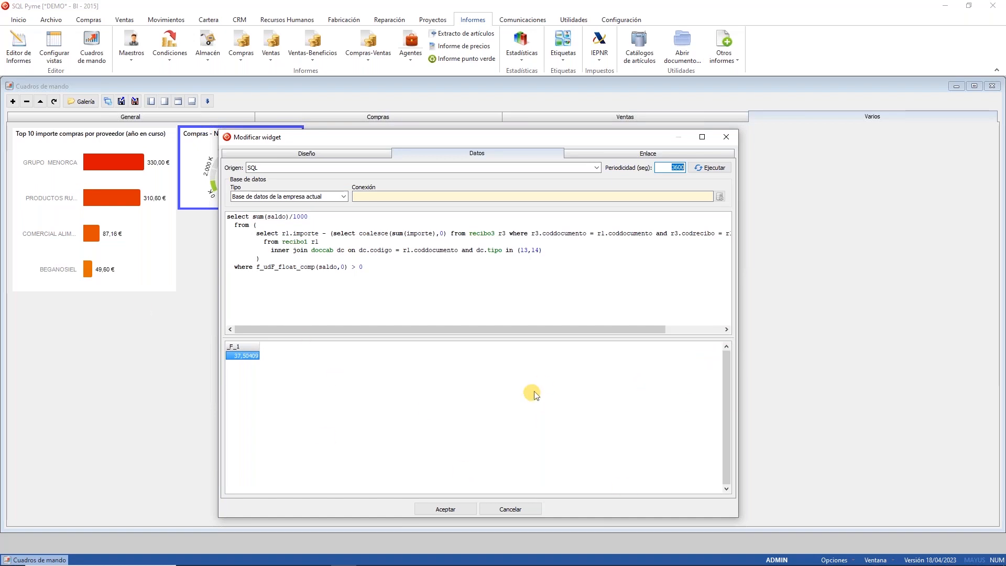
click(510, 510)
Step: Close the dashboards, open Configurar vistas and start a new view in Editor vistas
click(997, 88)
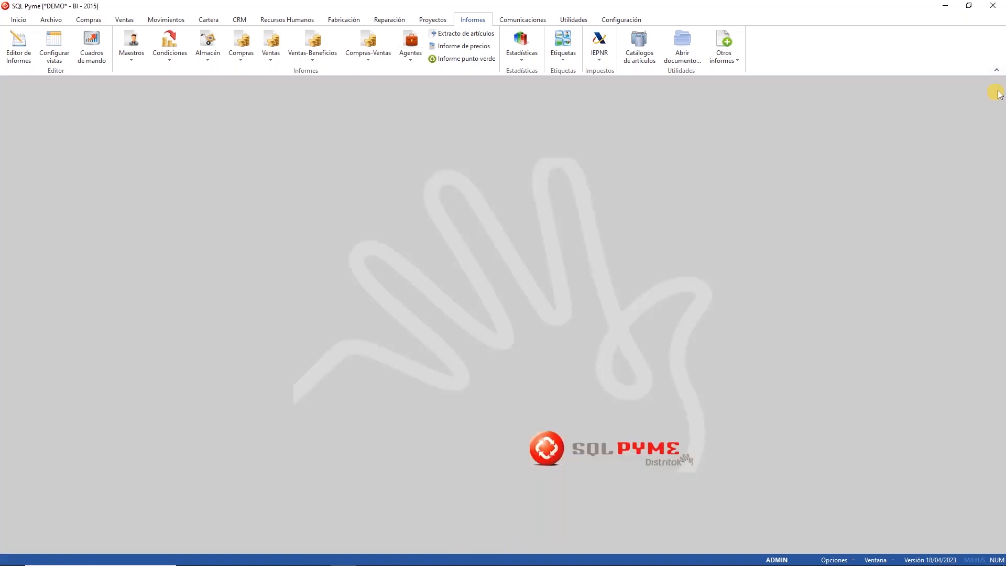
click(55, 56)
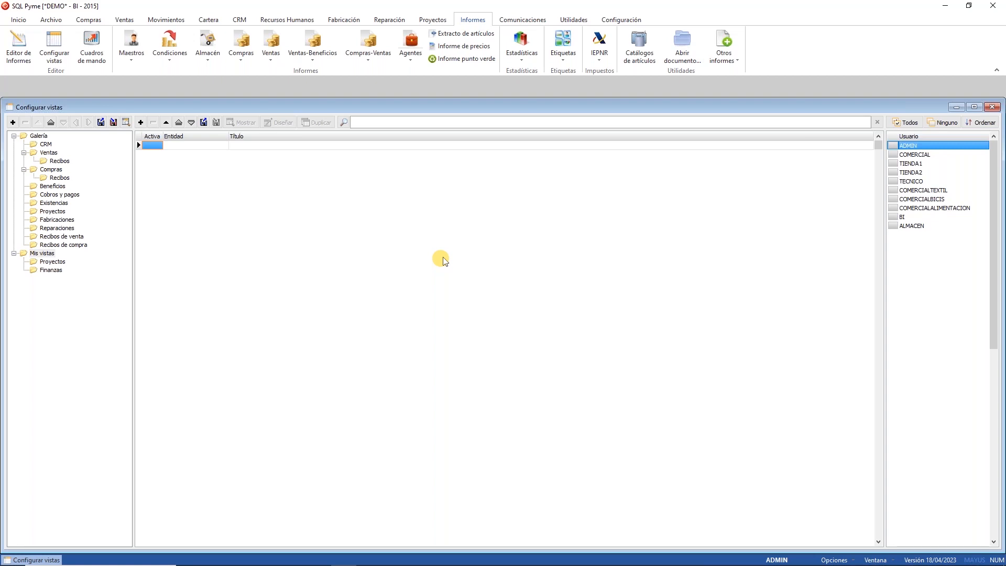
click(141, 122)
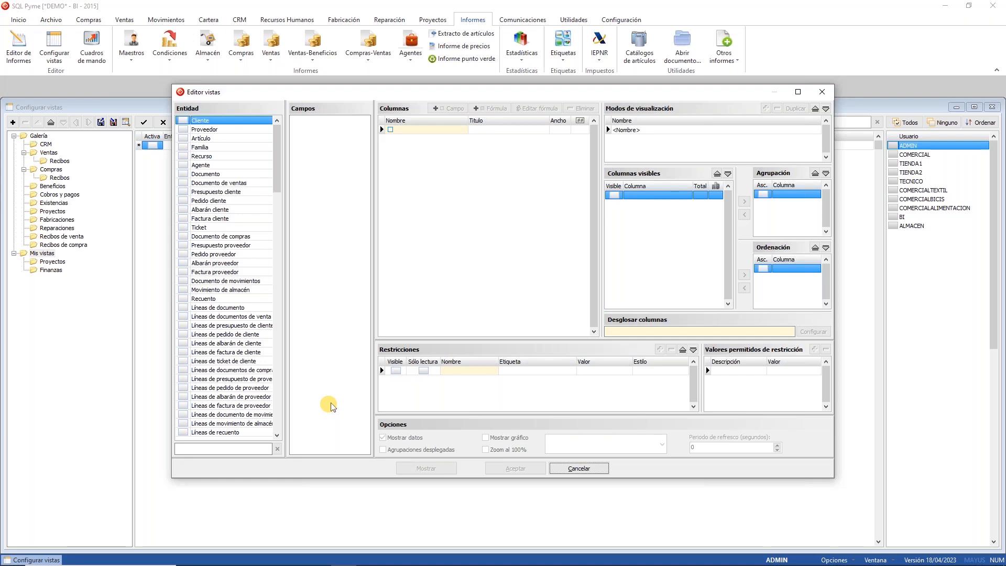
Step: Base the view on Factura proveedor, maximize the editor and browse the Proveedor subfields
click(183, 272)
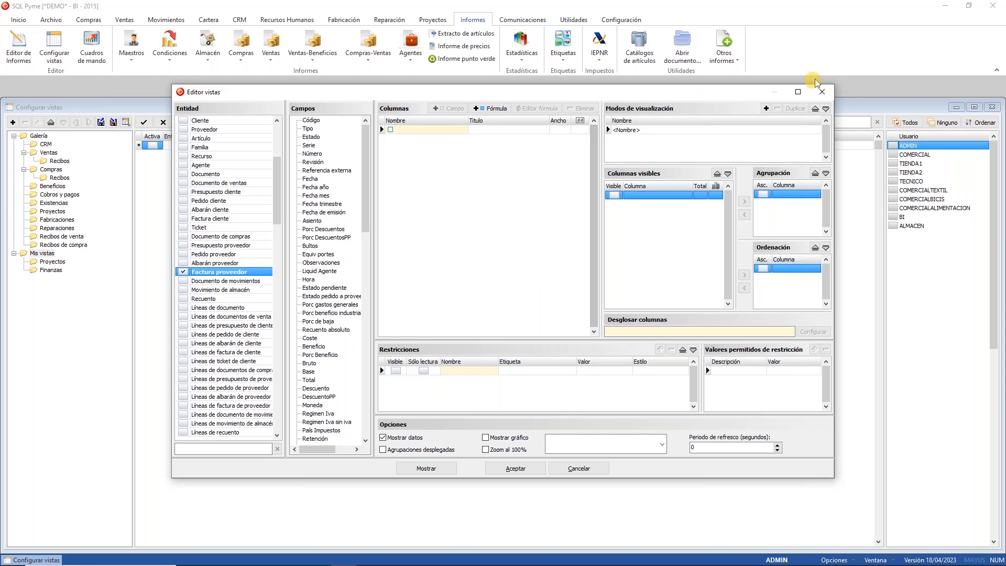
click(797, 92)
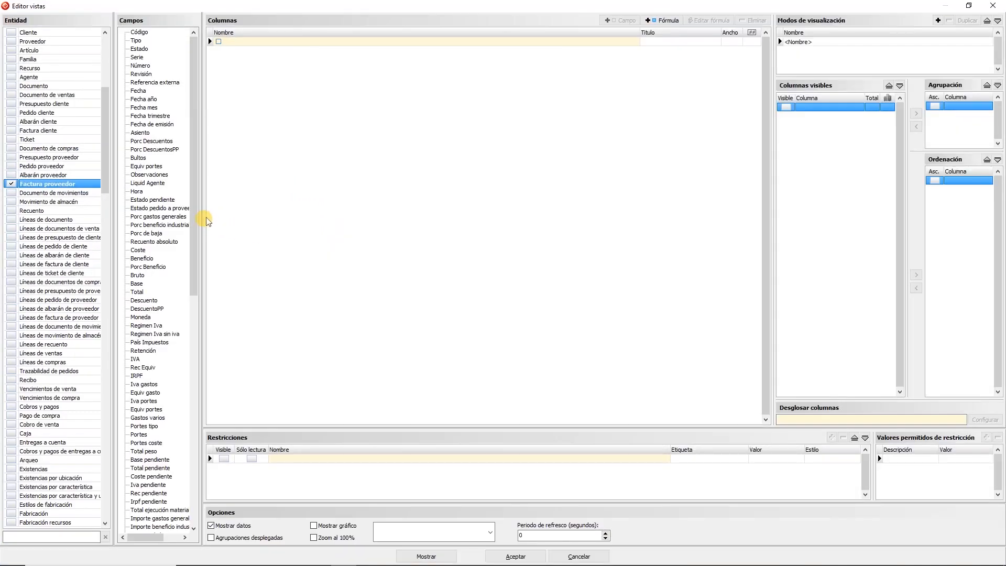
drag(205, 219, 232, 219)
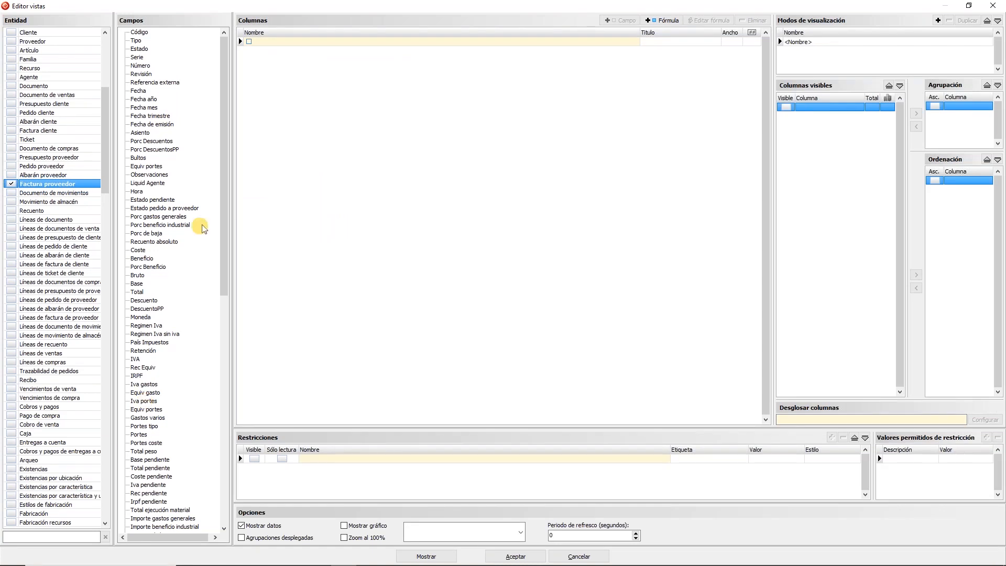
drag(222, 122, 232, 340)
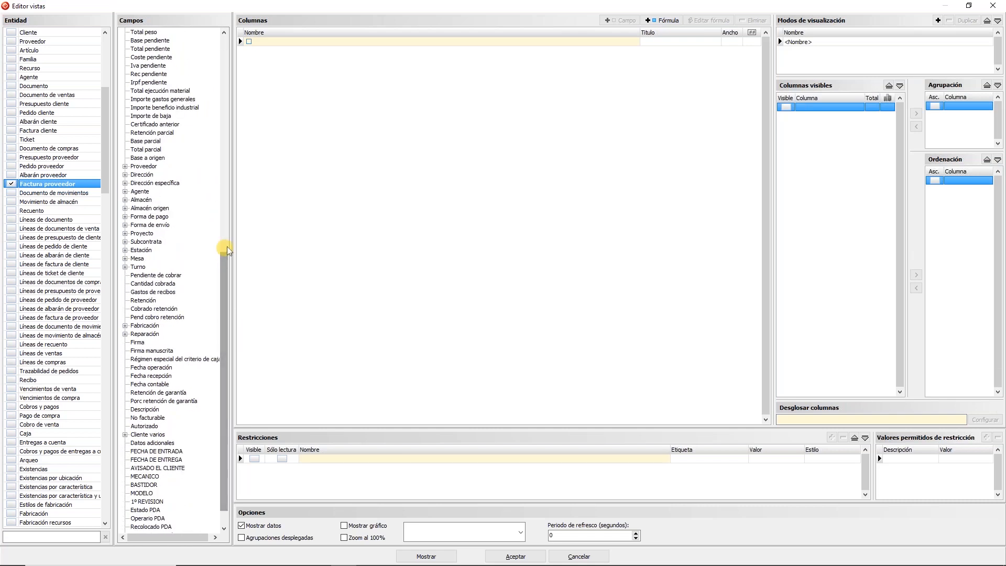
click(150, 166)
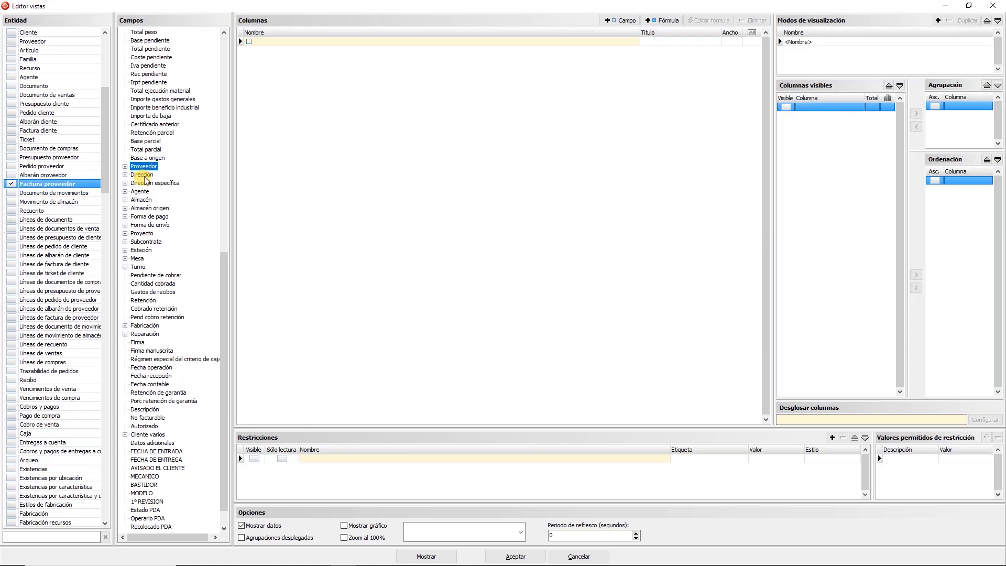
click(125, 166)
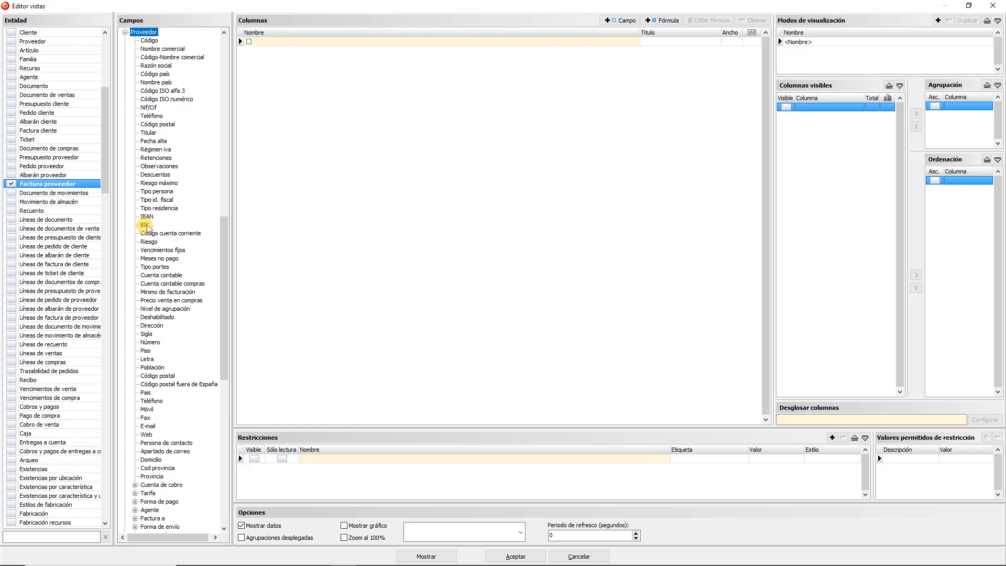
click(125, 32)
drag(222, 332, 220, 62)
Step: Add Serie, Número, Fecha, Fecha año and supplier Código-Nombre comercial as view columns
double_click(141, 58)
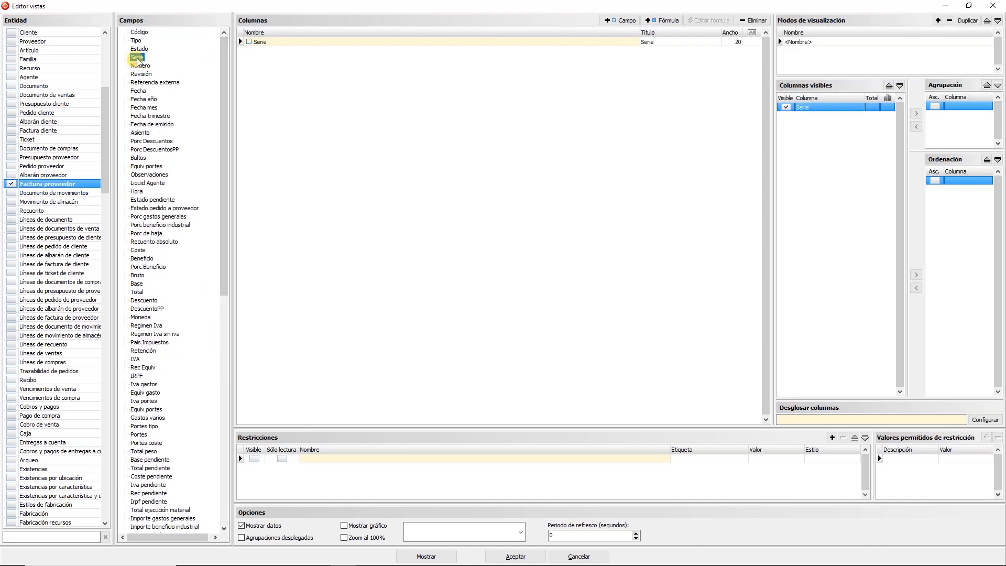
double_click(144, 67)
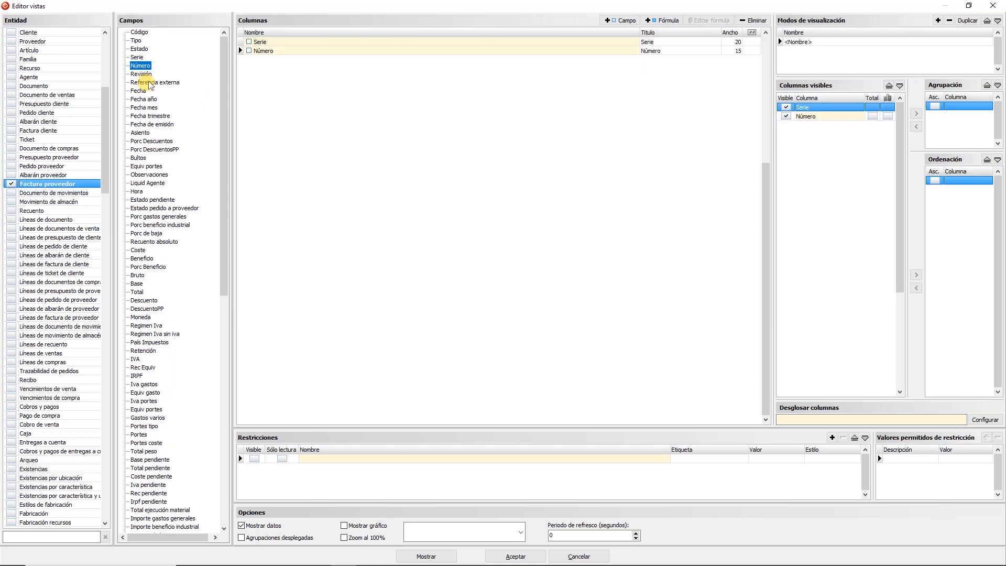
click(145, 92)
double_click(145, 92)
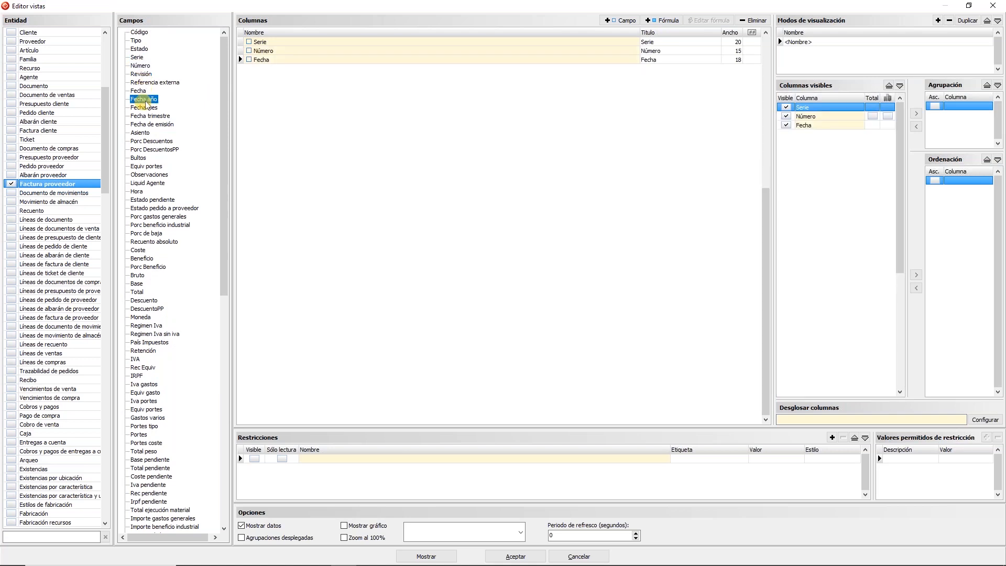
double_click(144, 99)
scroll(127, 236, down, 5)
scroll(128, 235, down, 8)
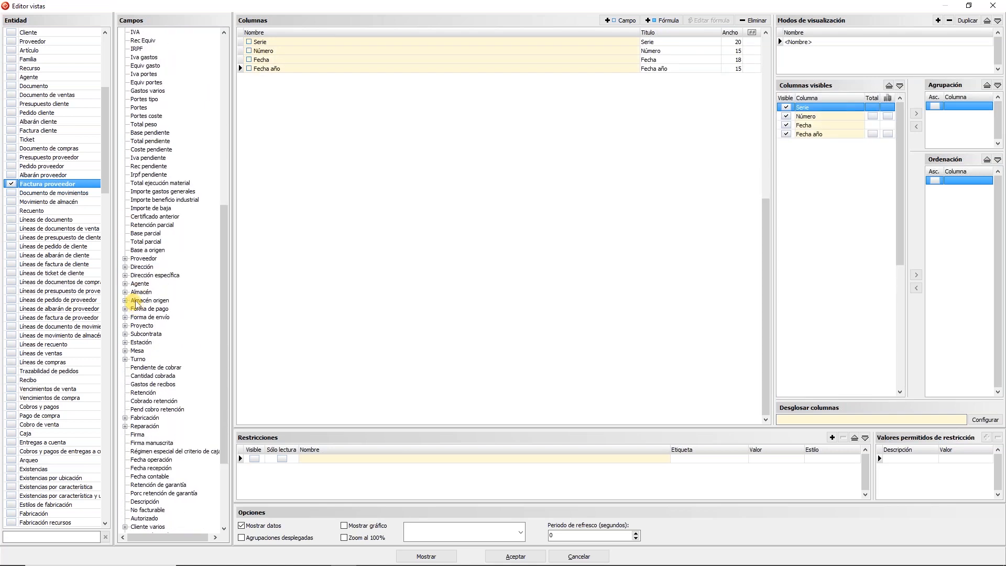
click(125, 262)
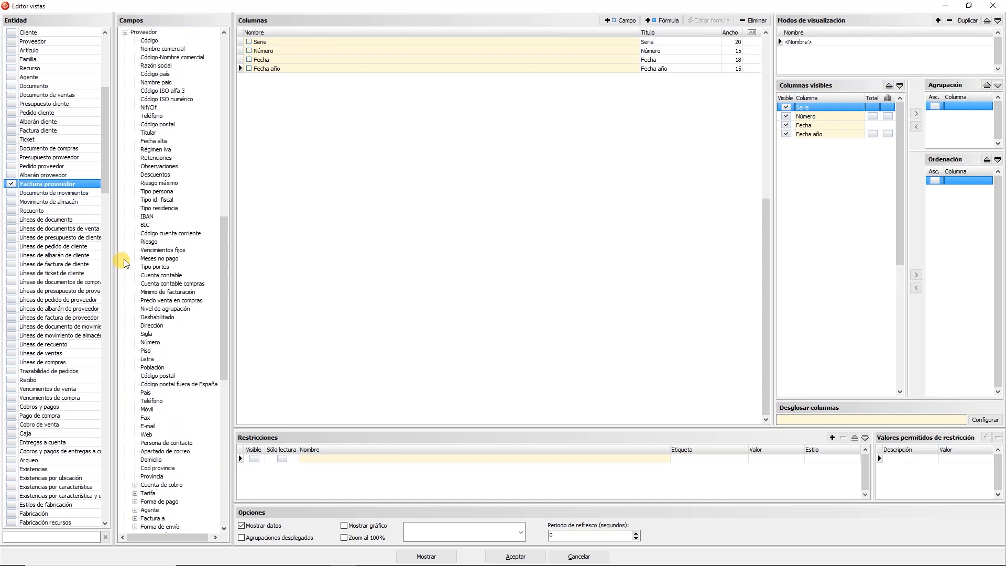
double_click(172, 56)
click(125, 31)
scroll(156, 147, up, 9)
scroll(156, 146, down, 1)
scroll(153, 138, up, 11)
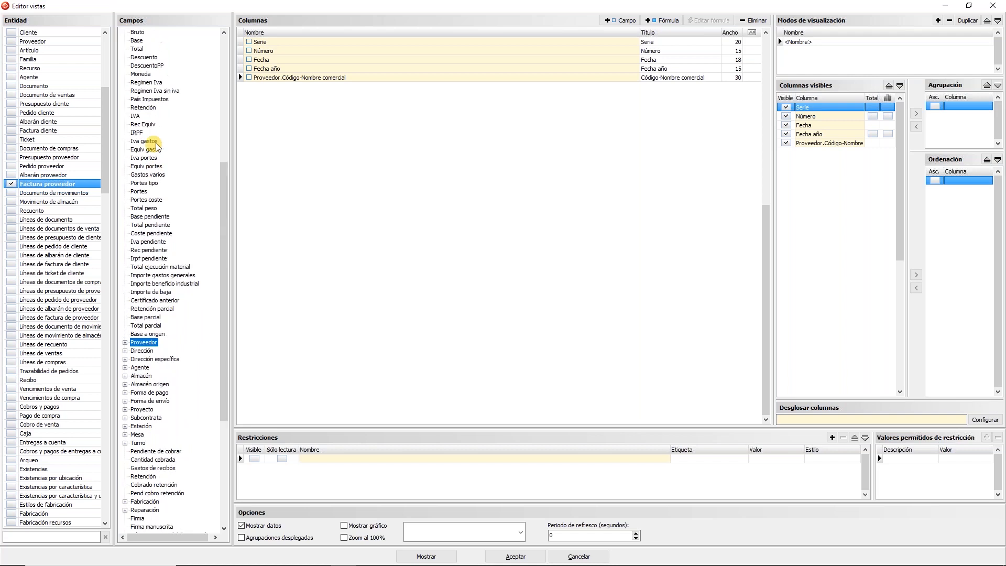
Step: Add the Base column with a total and include it in the chart
double_click(137, 216)
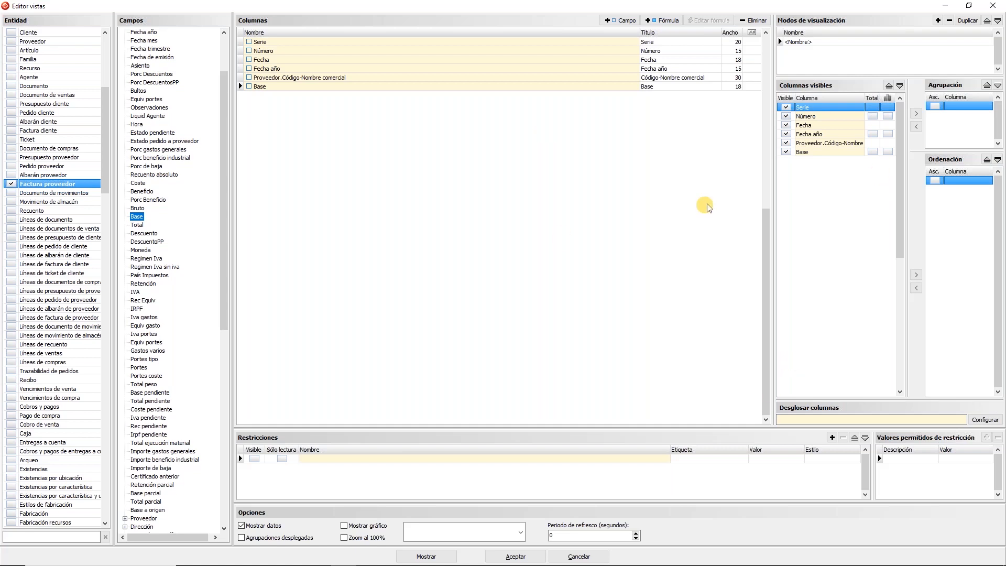
click(873, 151)
click(887, 152)
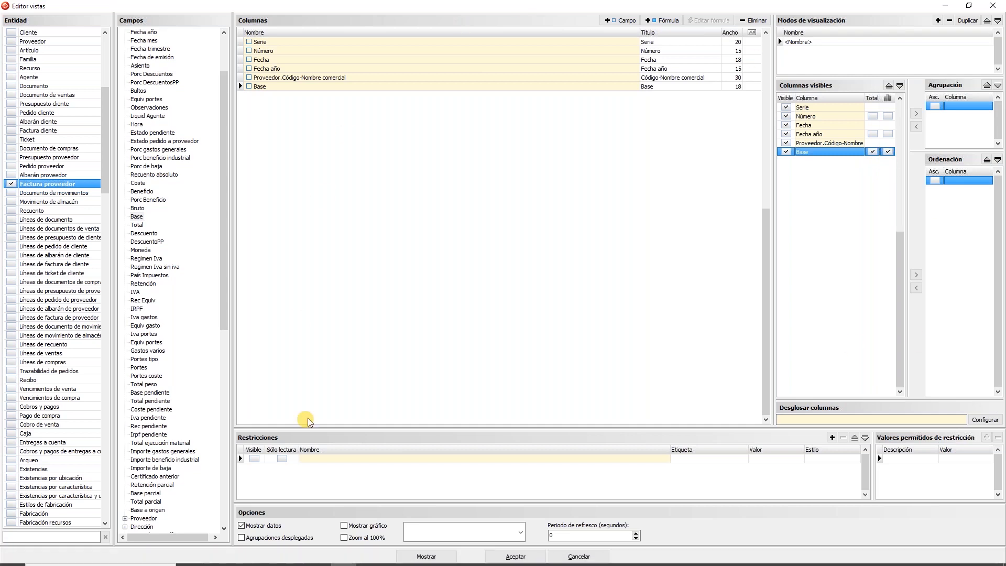
Step: Add then remove a Fecha restriction, and accept the finished view design
click(345, 460)
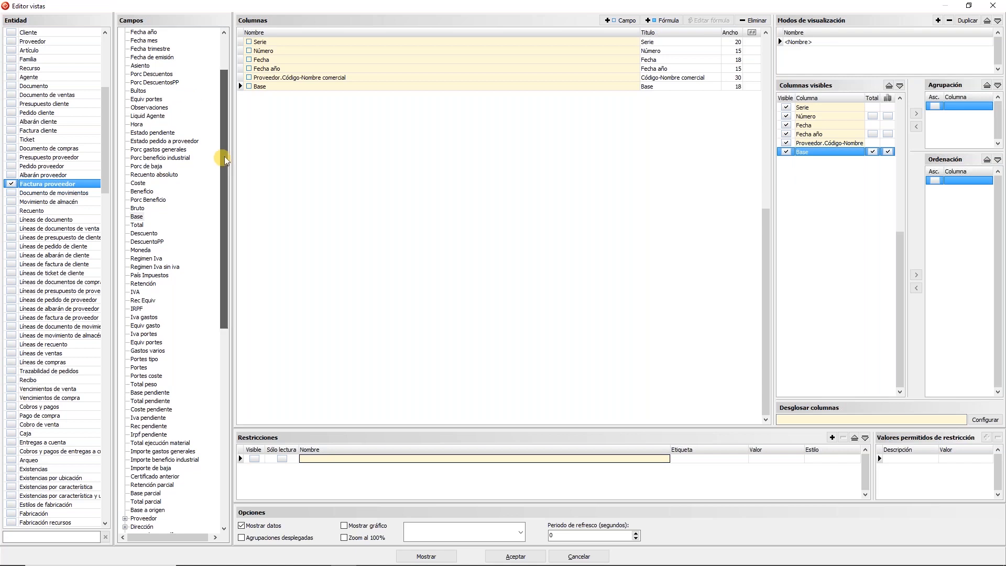
scroll(224, 156, up, 3)
click(138, 91)
click(832, 438)
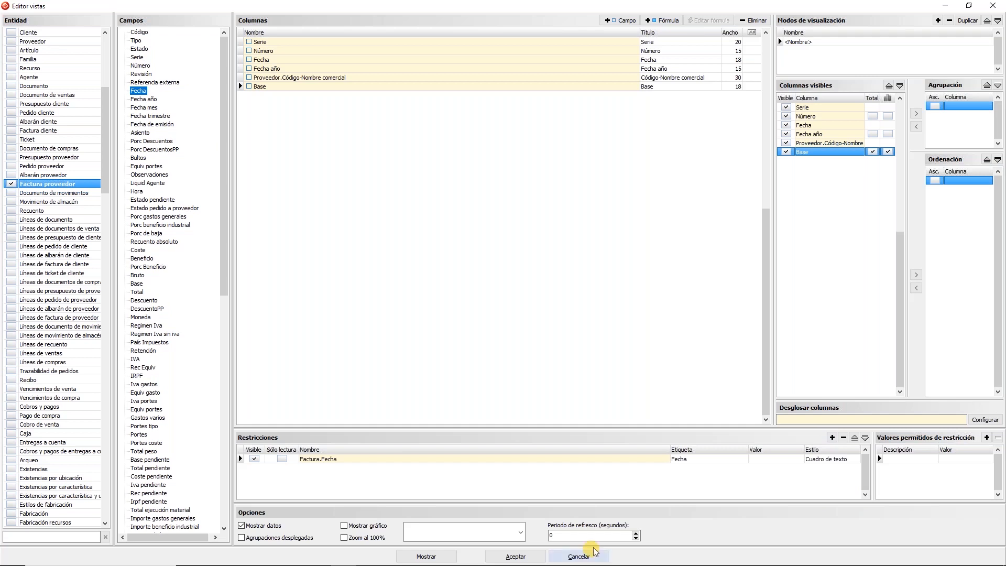
click(843, 438)
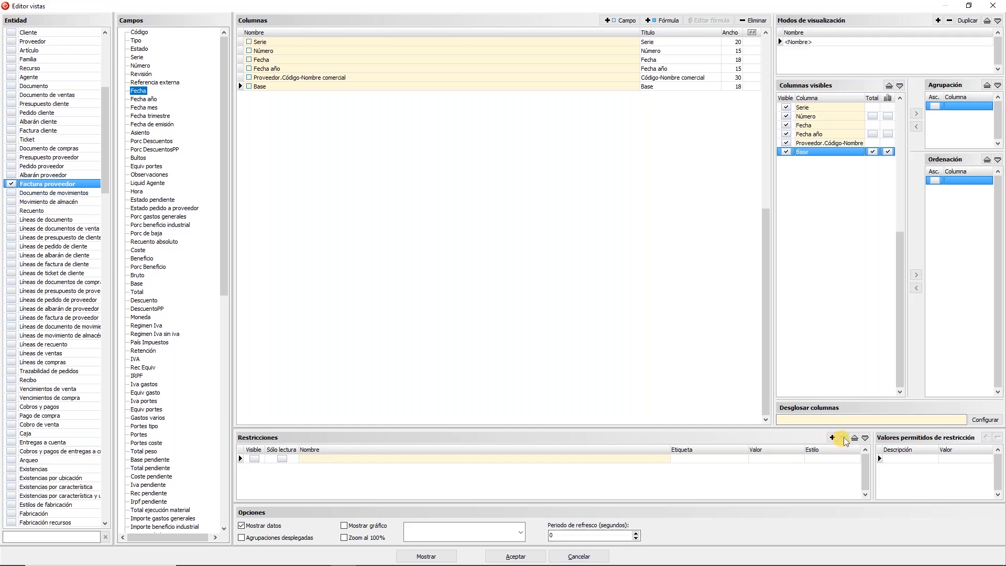
click(516, 557)
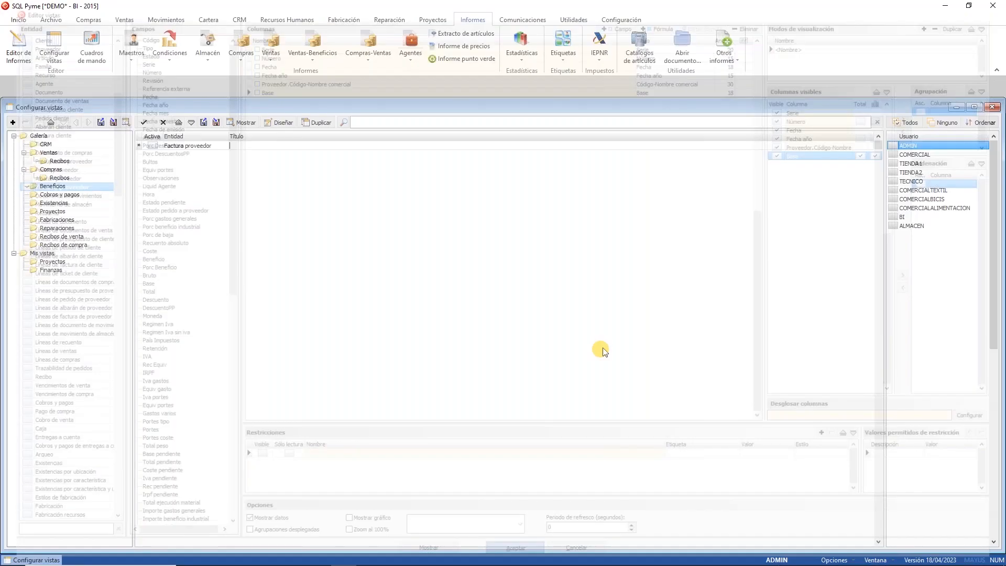
Step: Title the view EJEMPLO FACTURAS and run it, listing 2761 supplier invoices
text(EJEMPLO FACTURAS)
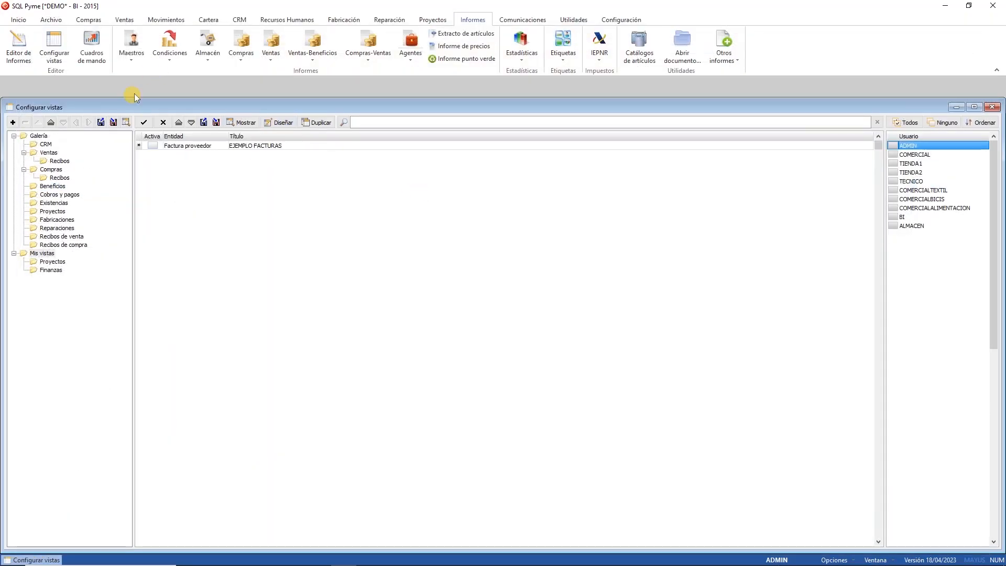
click(143, 122)
click(250, 124)
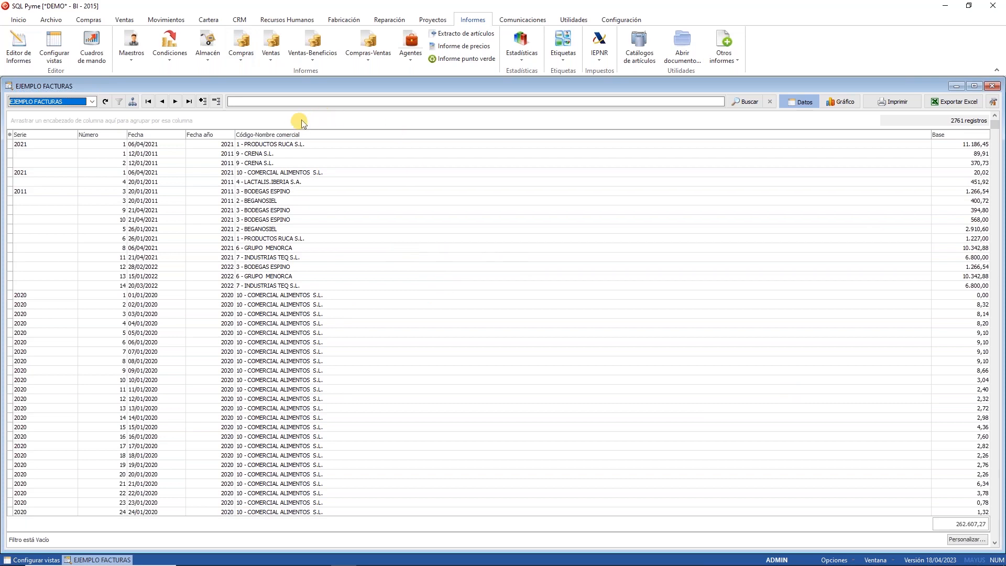
Step: Group the invoices by supplier and inspect the PRODUCTOS RUCA and BEGANOSIEL groups
drag(291, 137, 231, 118)
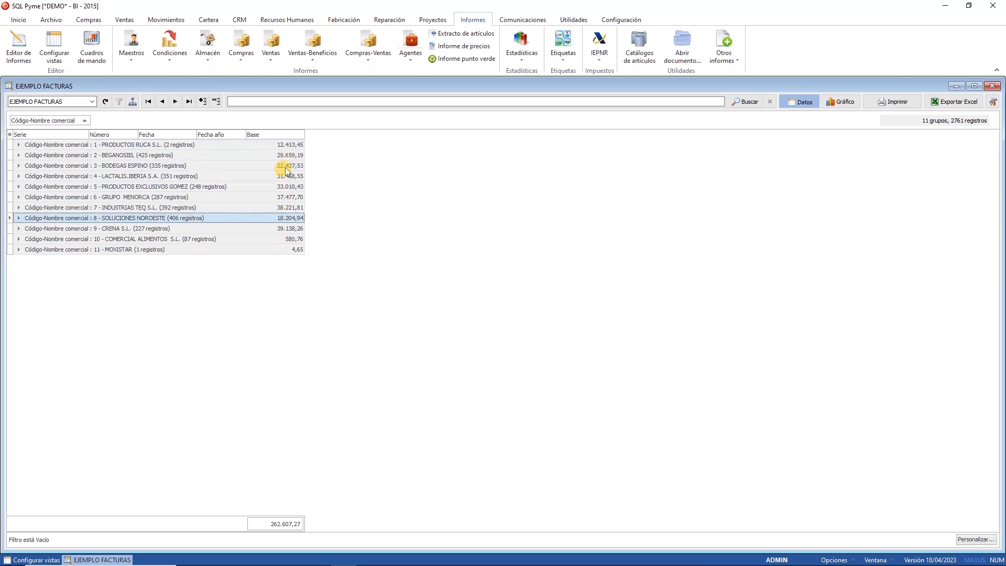
click(289, 144)
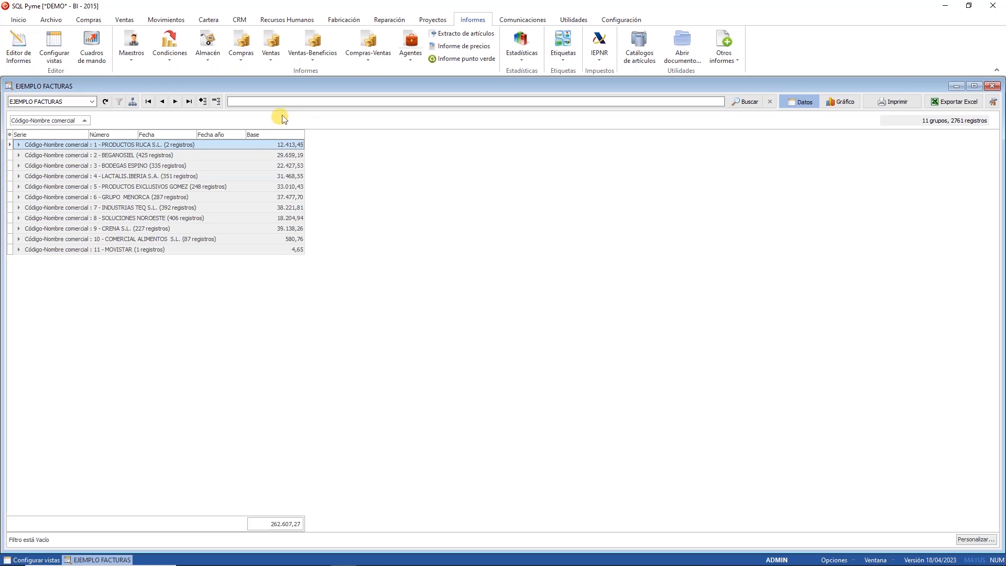
click(19, 145)
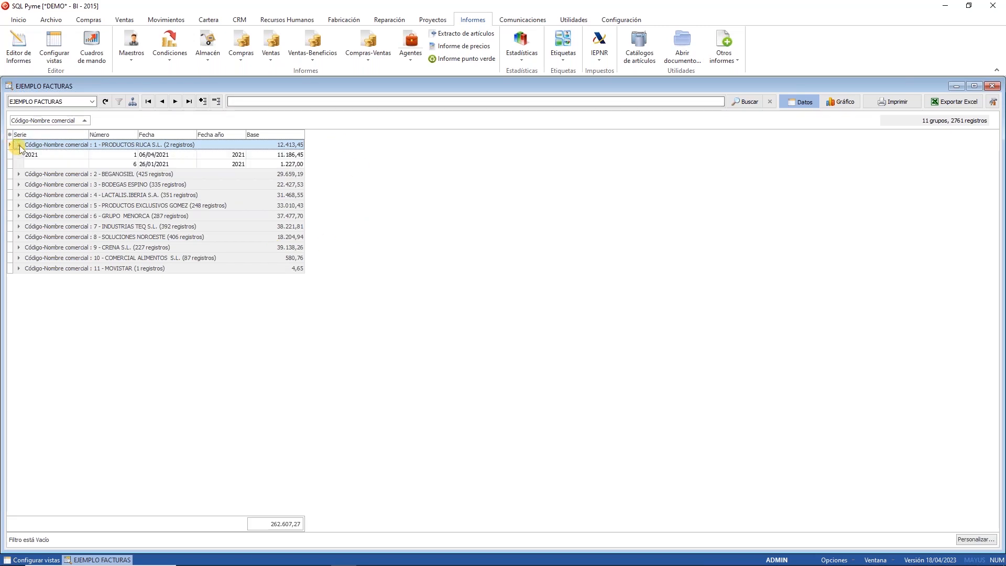
click(18, 175)
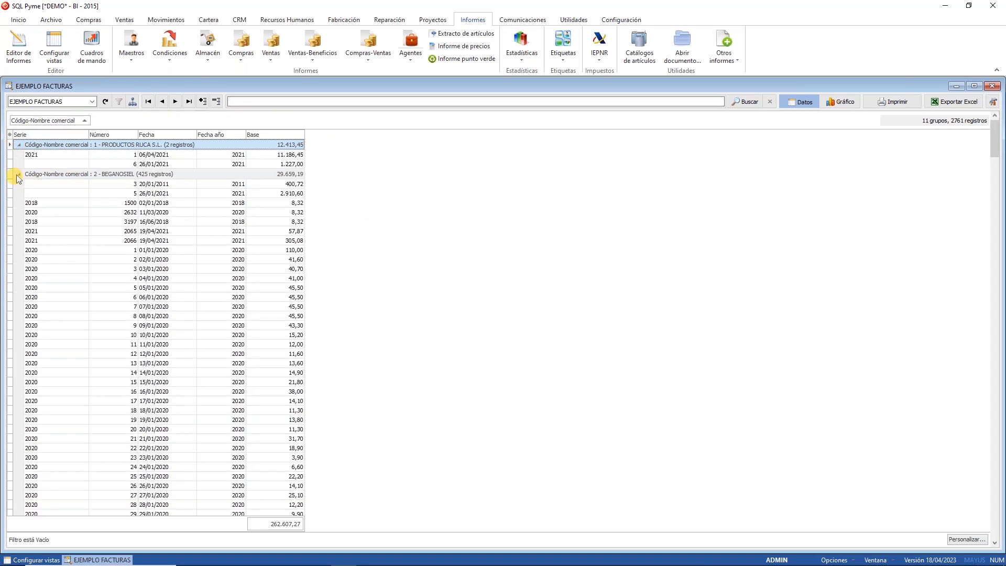
click(18, 175)
click(19, 145)
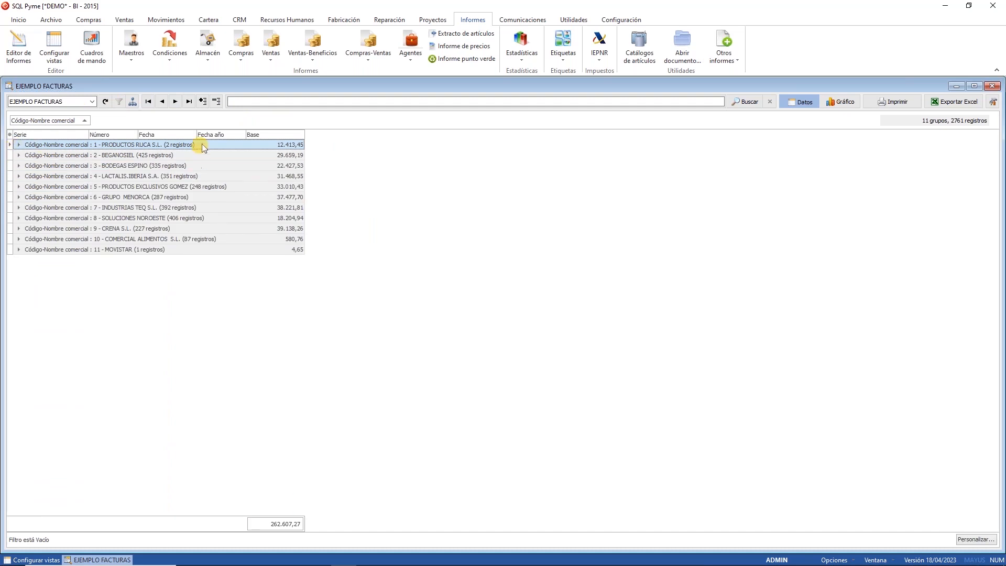
Step: Add Fecha año as a second grouping level and expand BEGANOSIEL and BODEGAS ESPINO by year
drag(217, 135, 111, 125)
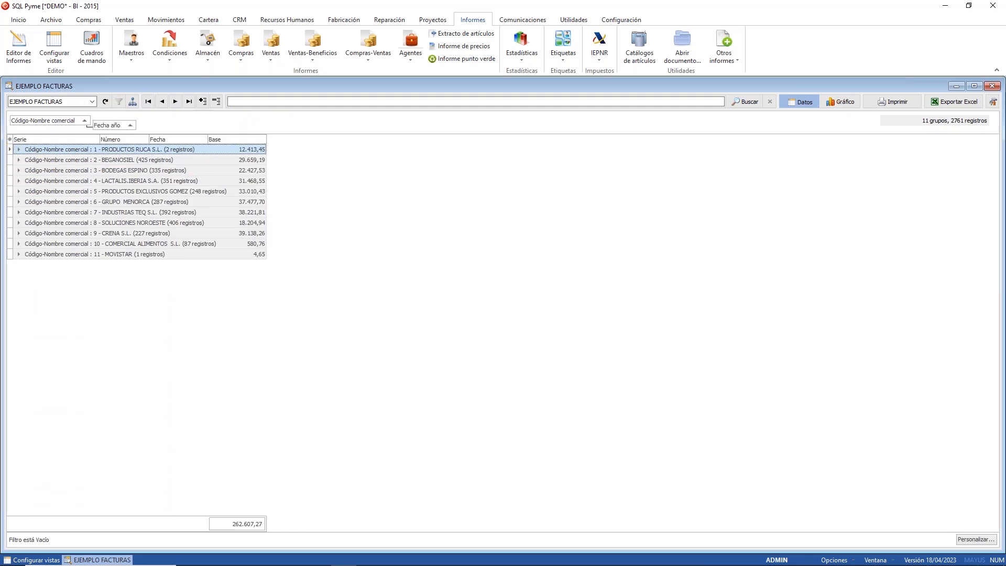
click(19, 159)
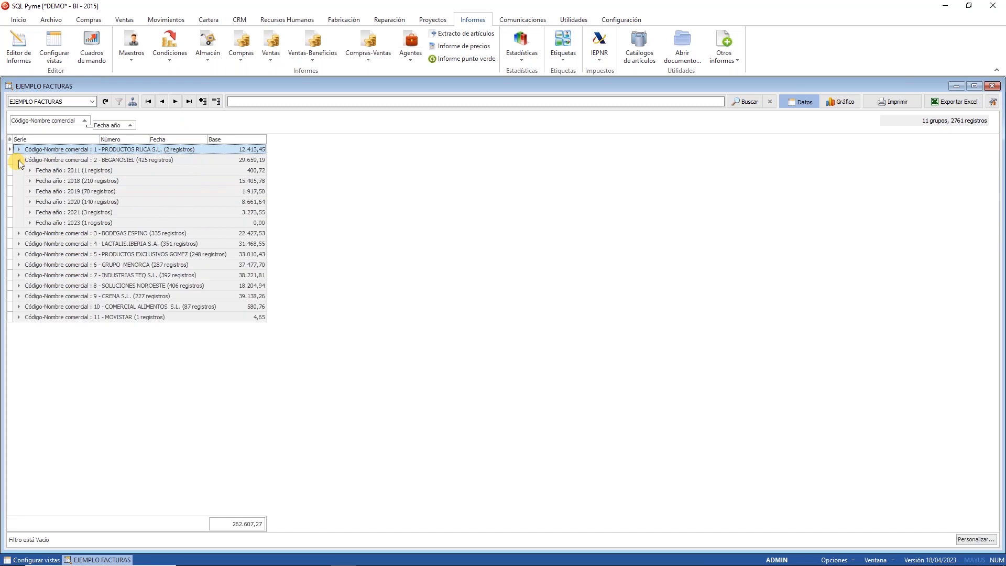
click(19, 233)
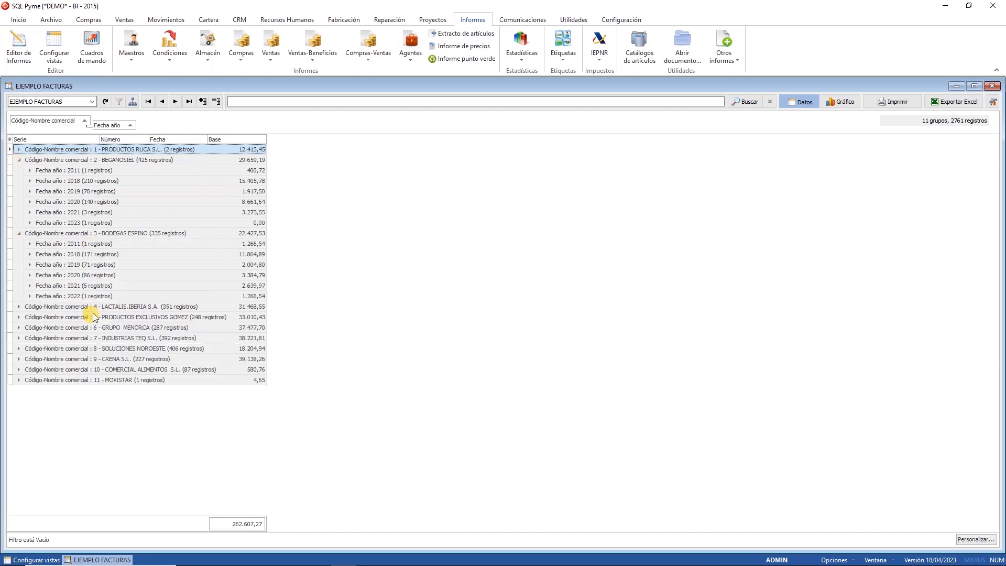
click(88, 275)
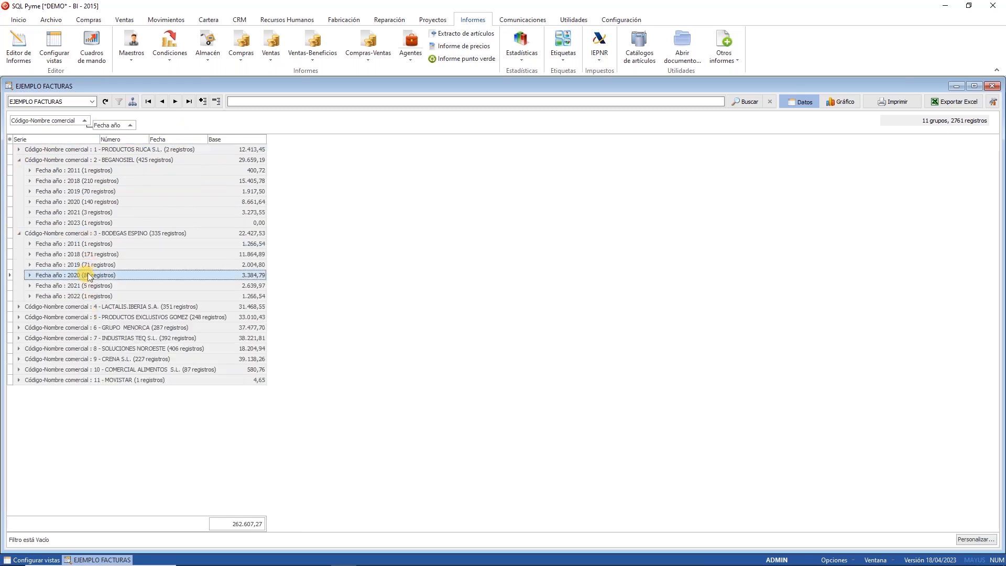
click(197, 231)
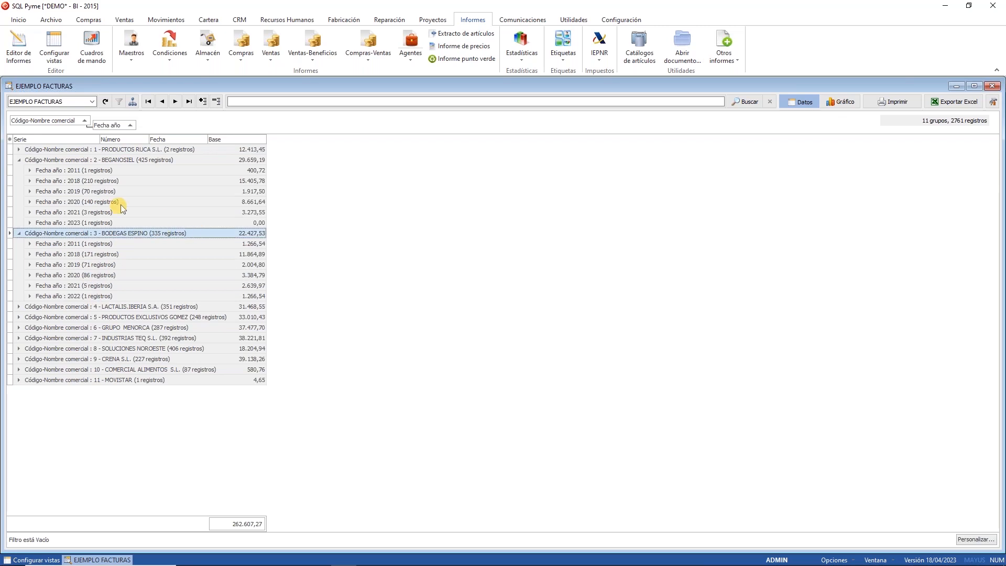
Step: Chart yearly Base for BEGANOSIEL, LACTALIS.IBERIA S.A., then SOLUCIONES NOROESTE
click(841, 102)
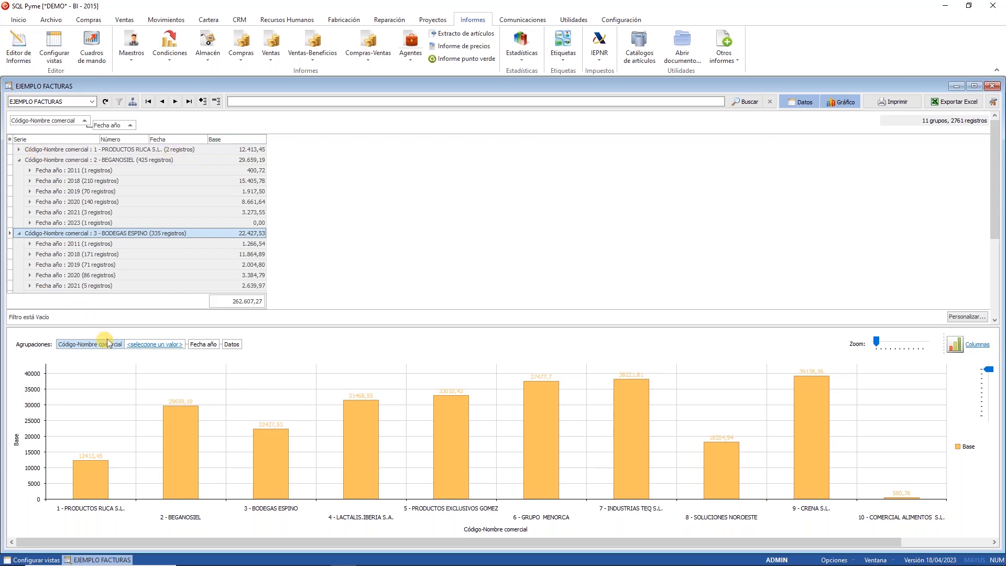
click(137, 347)
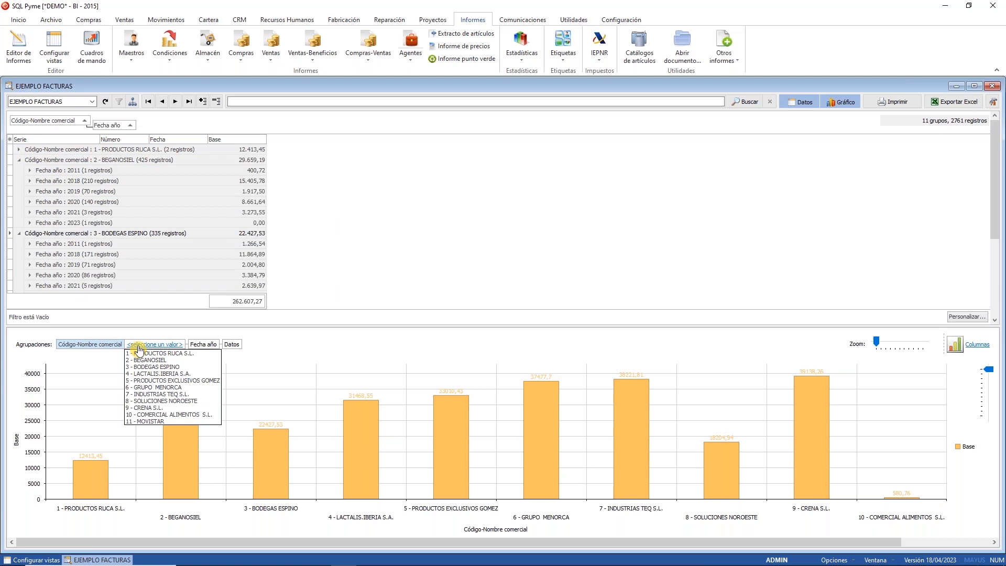
click(177, 360)
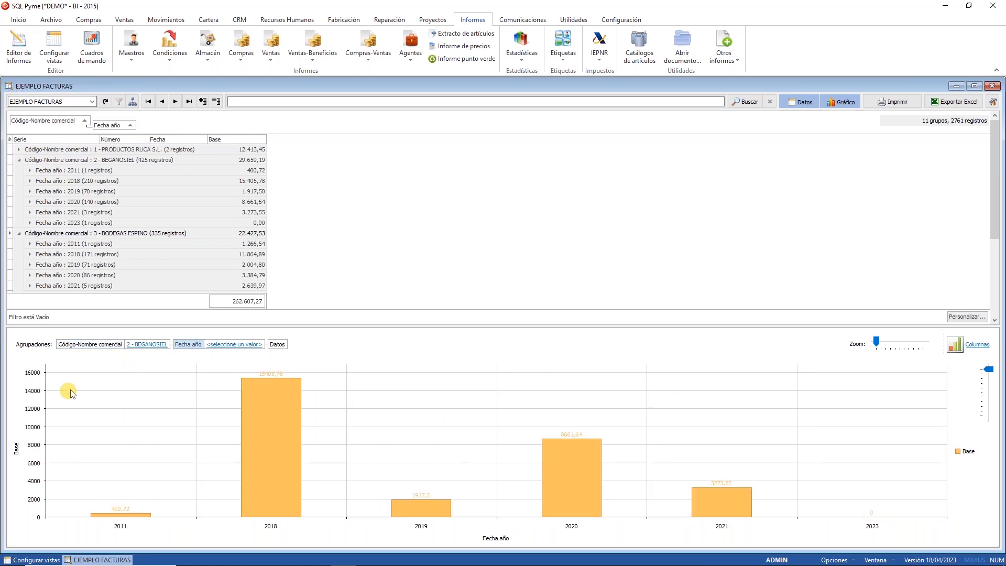
click(158, 346)
click(151, 373)
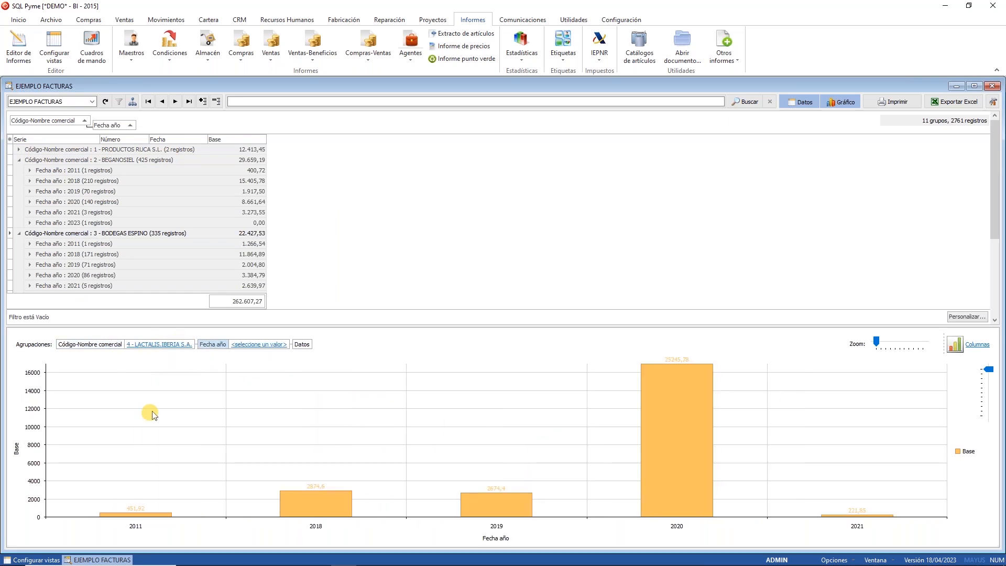
click(160, 346)
click(157, 402)
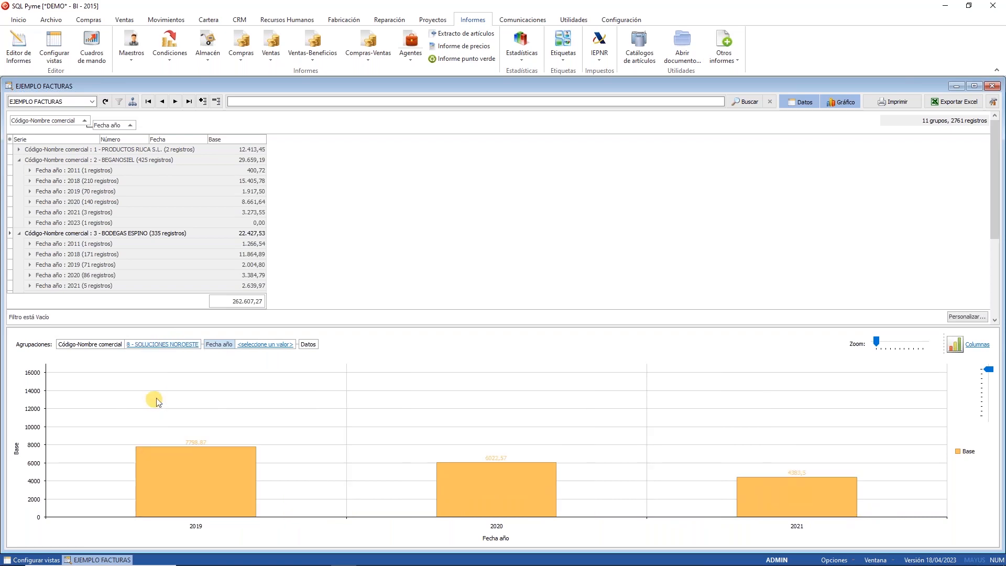
click(976, 345)
click(762, 346)
Step: Remove the supplier and year groupings, briefly regroup by Fecha año, then hide the chart
drag(110, 125, 107, 157)
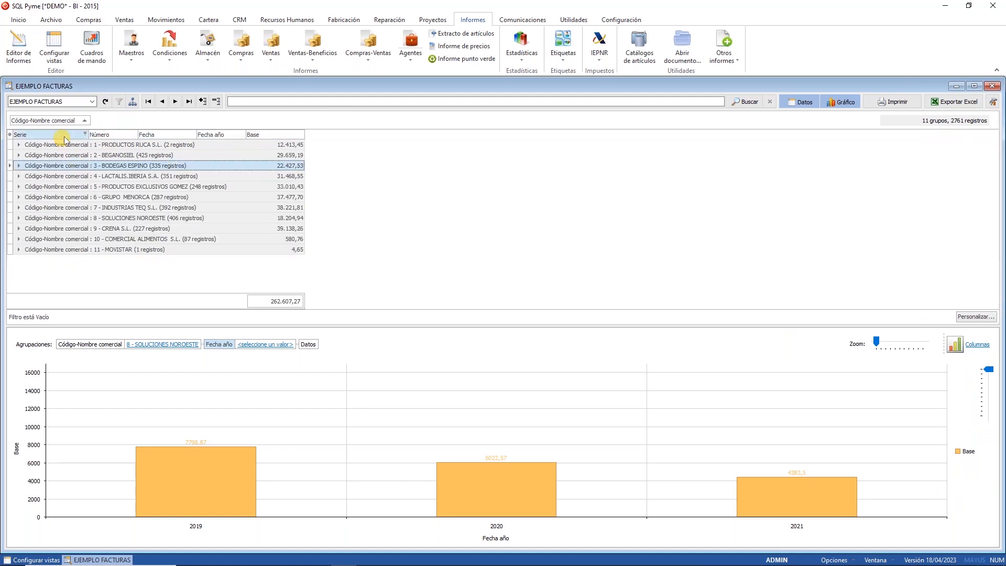
drag(58, 127, 55, 157)
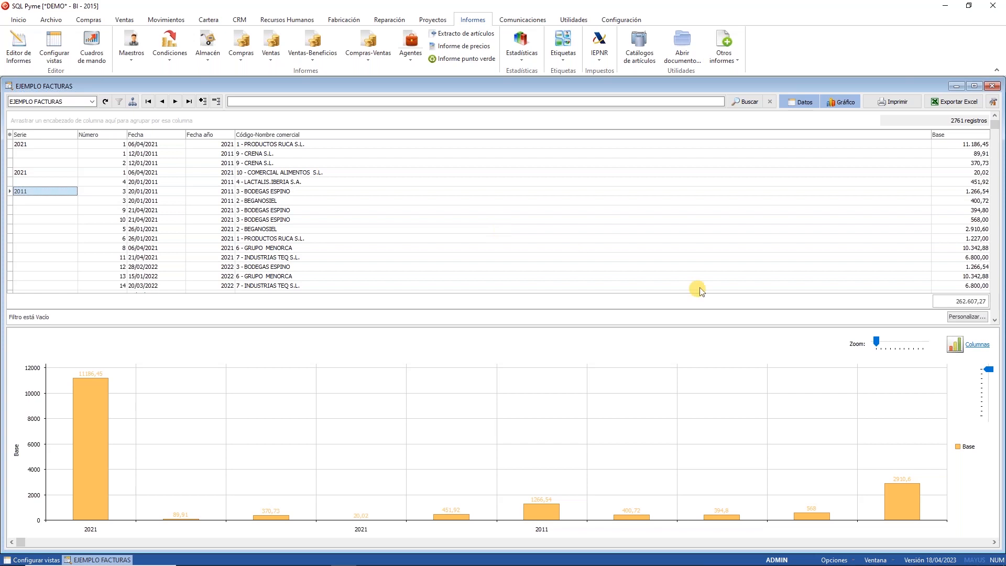
drag(216, 137, 201, 125)
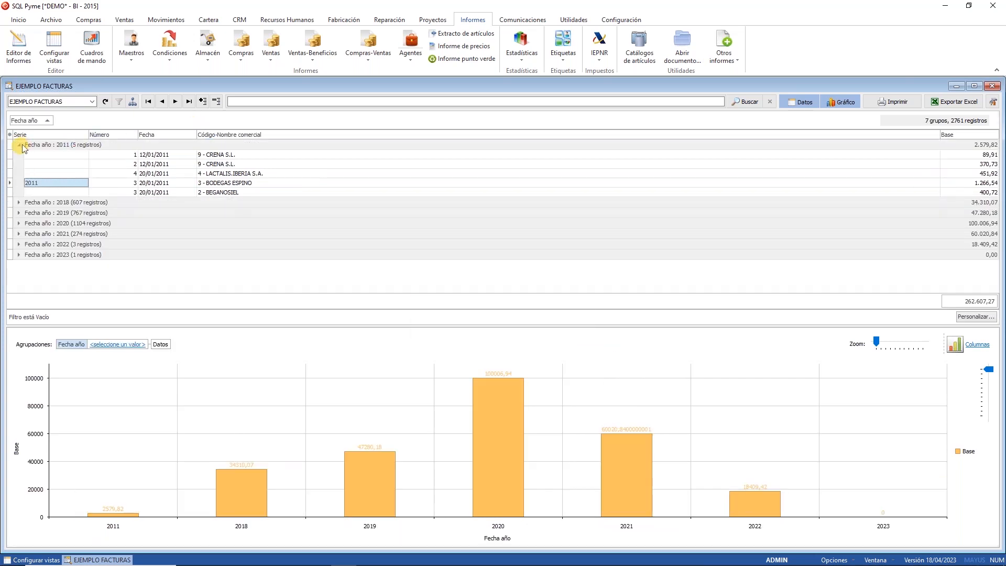
click(19, 145)
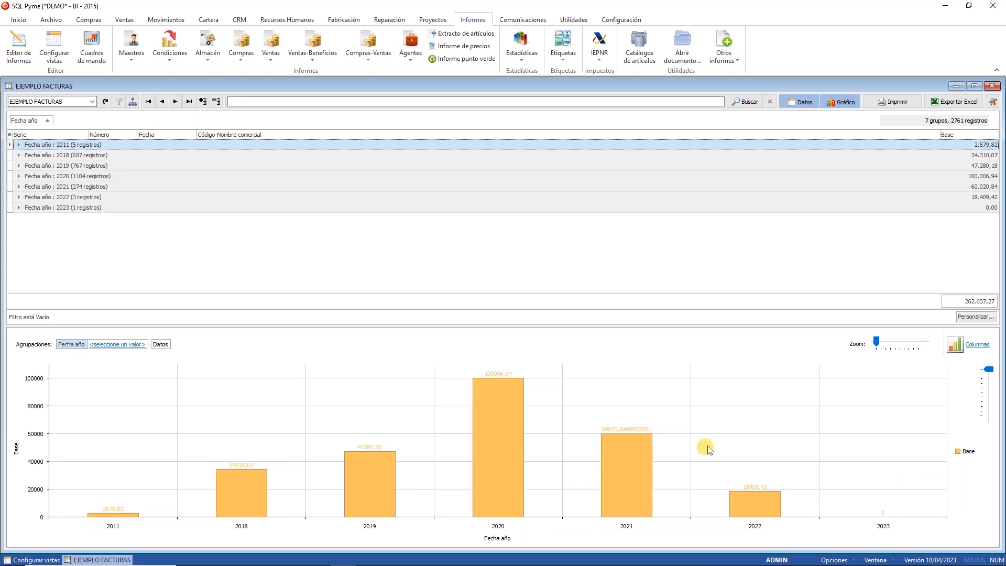
drag(24, 120, 41, 231)
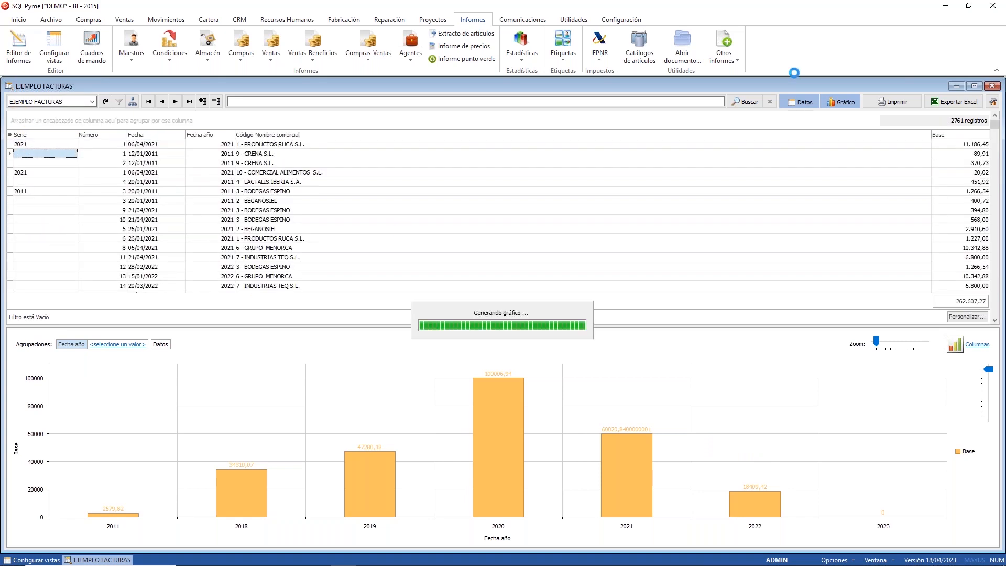
click(844, 102)
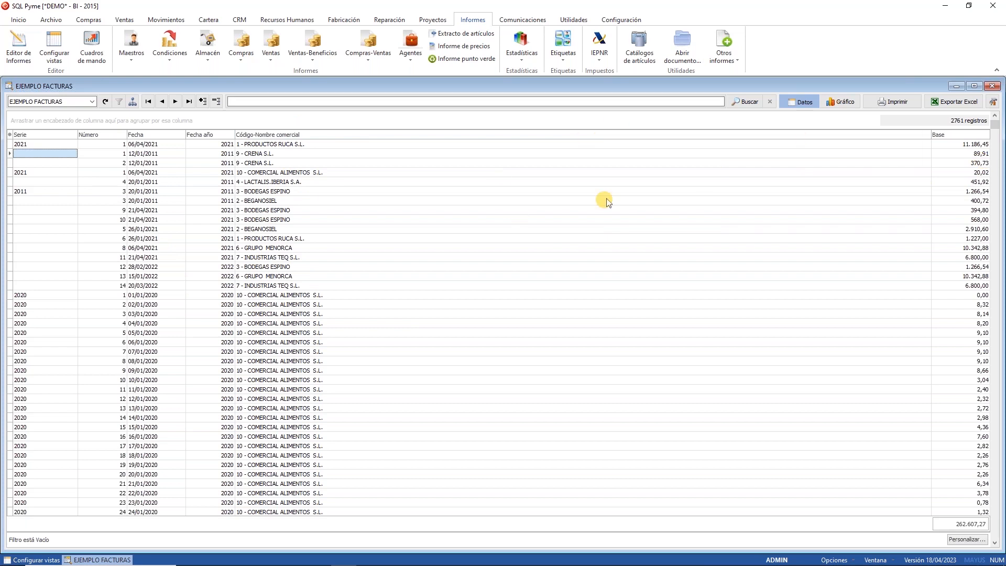
Step: Break Base into per-year columns by Fecha año and inspect an invoice's yearly Base cells
click(131, 104)
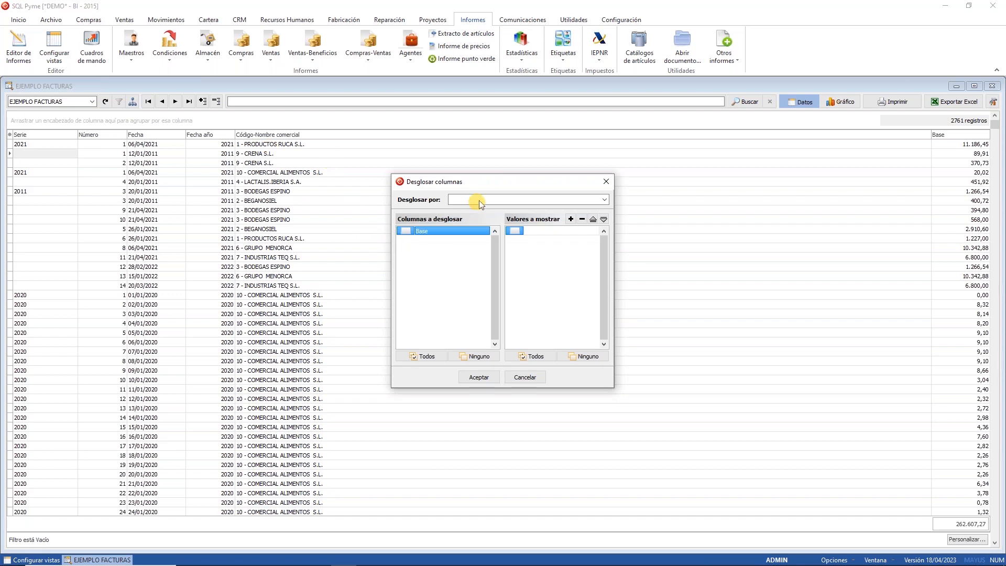
click(478, 204)
click(482, 225)
click(414, 232)
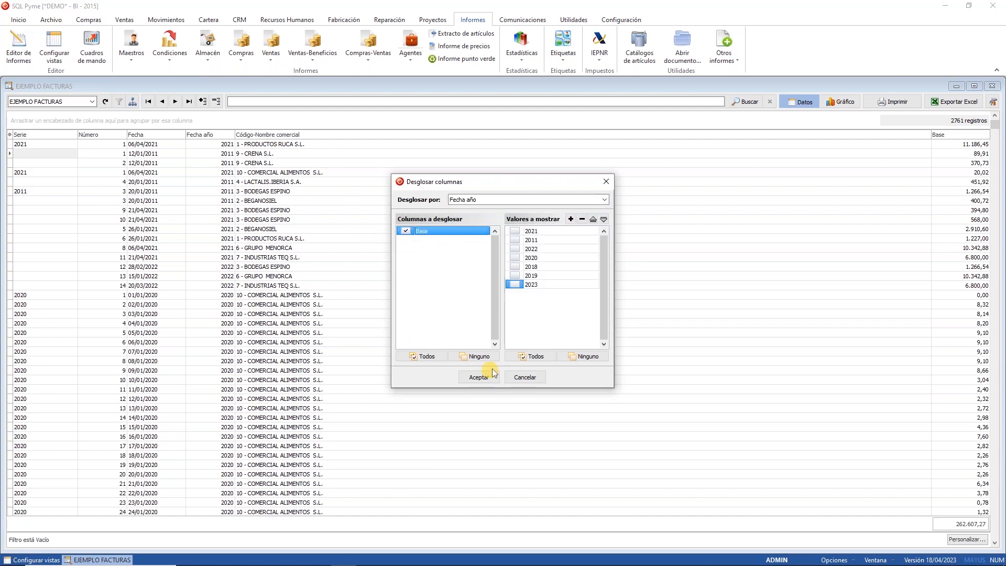
click(479, 377)
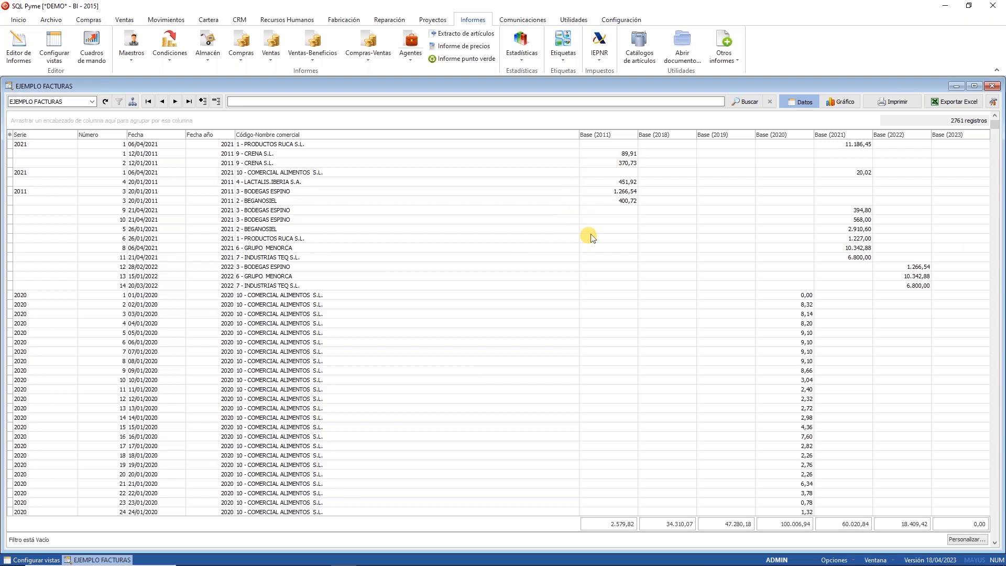
drag(628, 163, 822, 175)
click(838, 172)
click(969, 170)
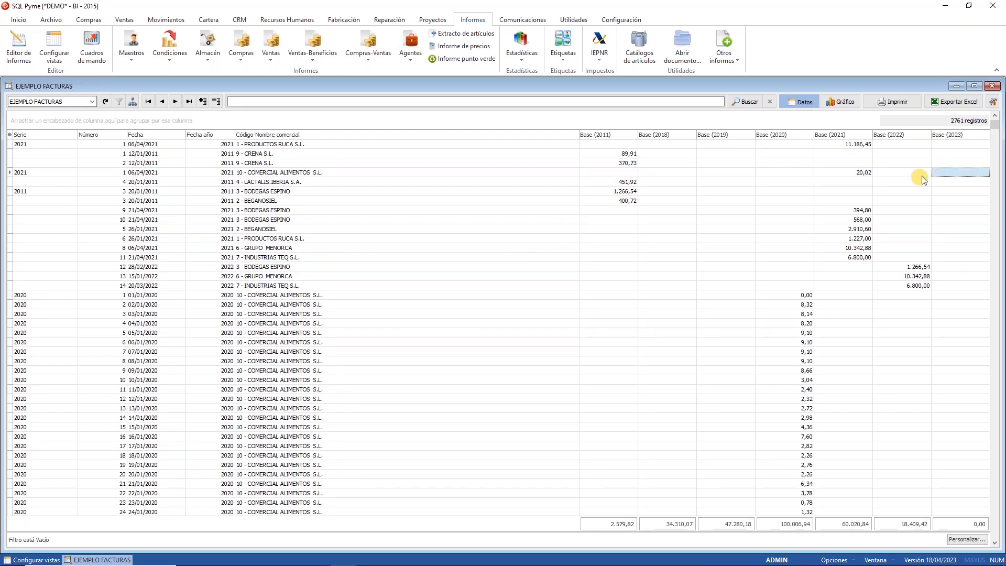
click(922, 175)
Step: Group invoices by Código-Nombre comercial, review suppliers' yearly totals, and chart each supplier's Base per year
drag(292, 137, 278, 128)
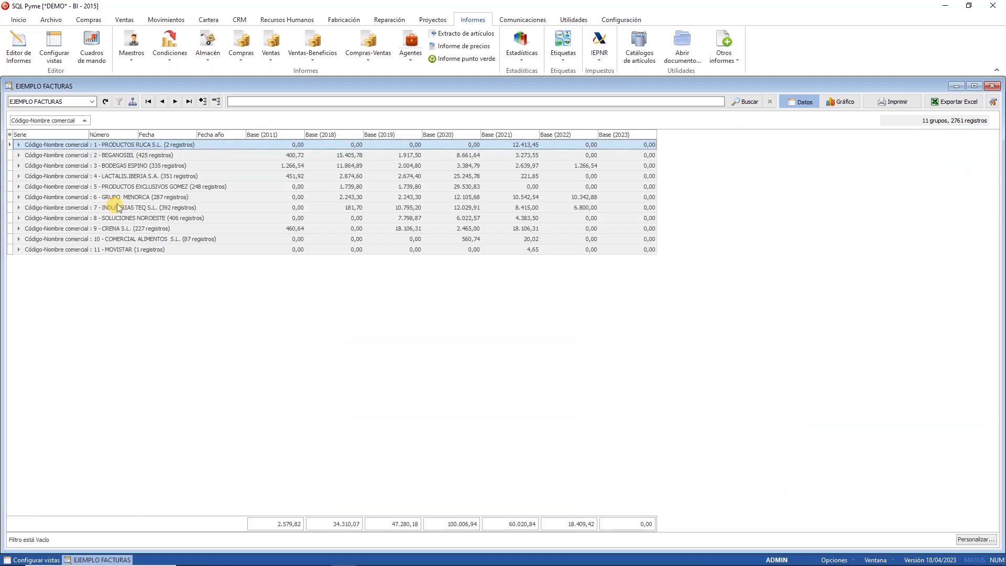
click(103, 168)
click(84, 209)
click(77, 237)
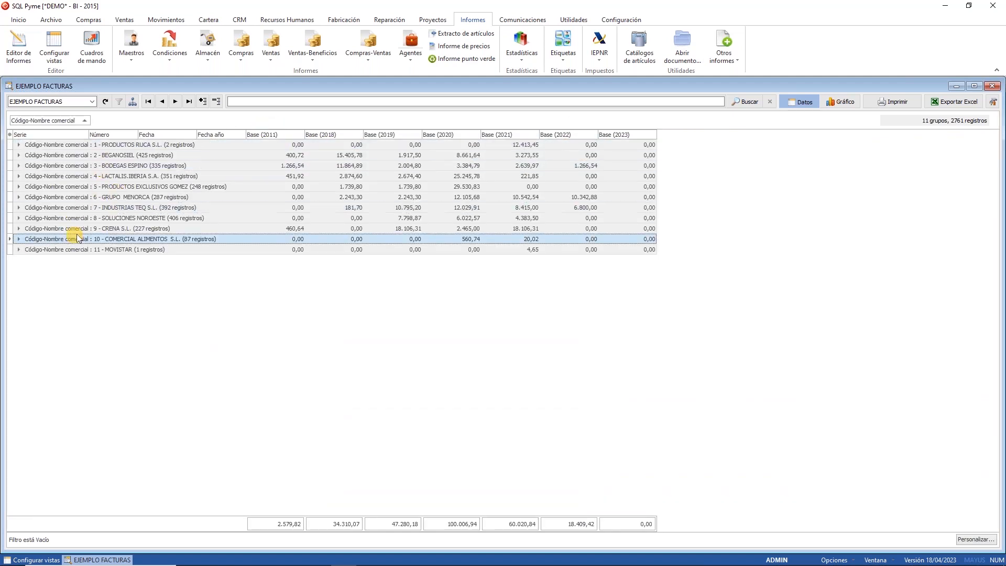
click(264, 154)
click(371, 168)
click(419, 188)
click(504, 176)
click(619, 166)
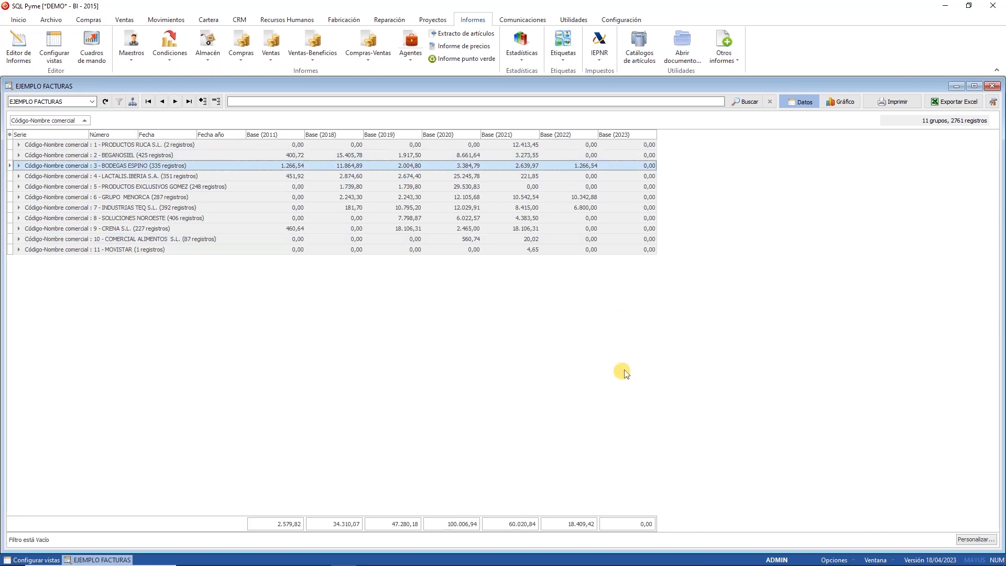
click(841, 102)
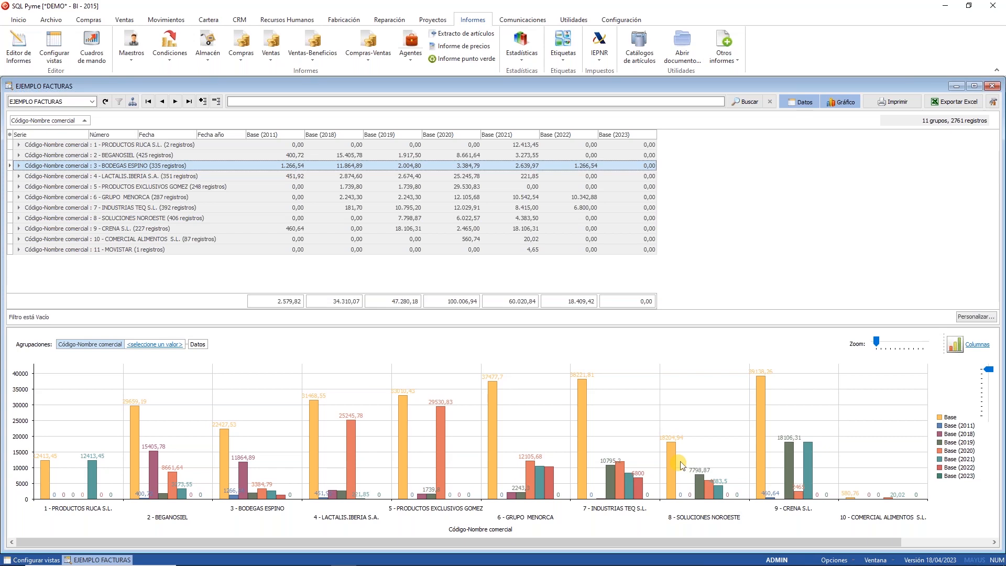
Step: Close EJEMPLO FACTURAS, cancel out of its view editor, and close Configurar vistas
click(995, 86)
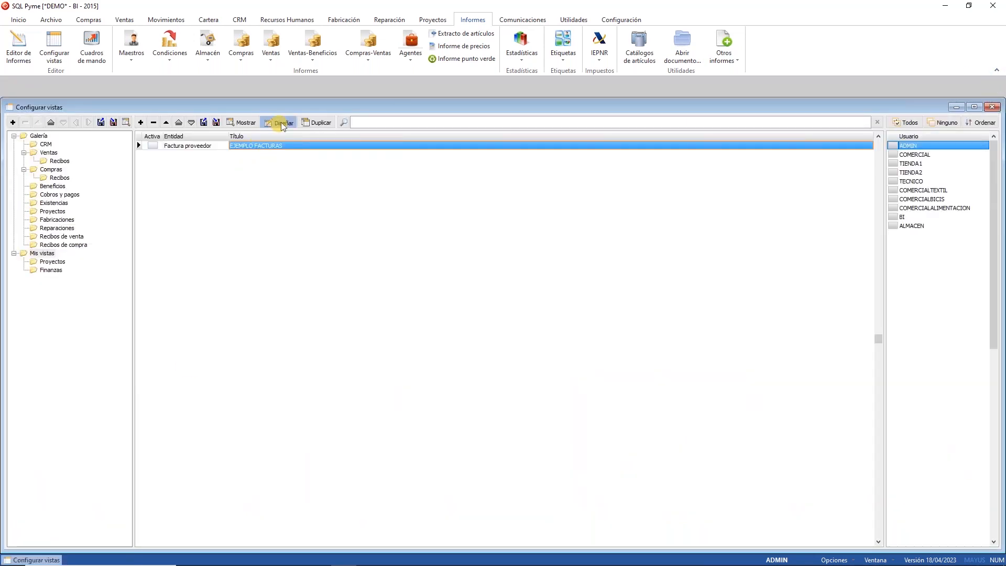
click(282, 124)
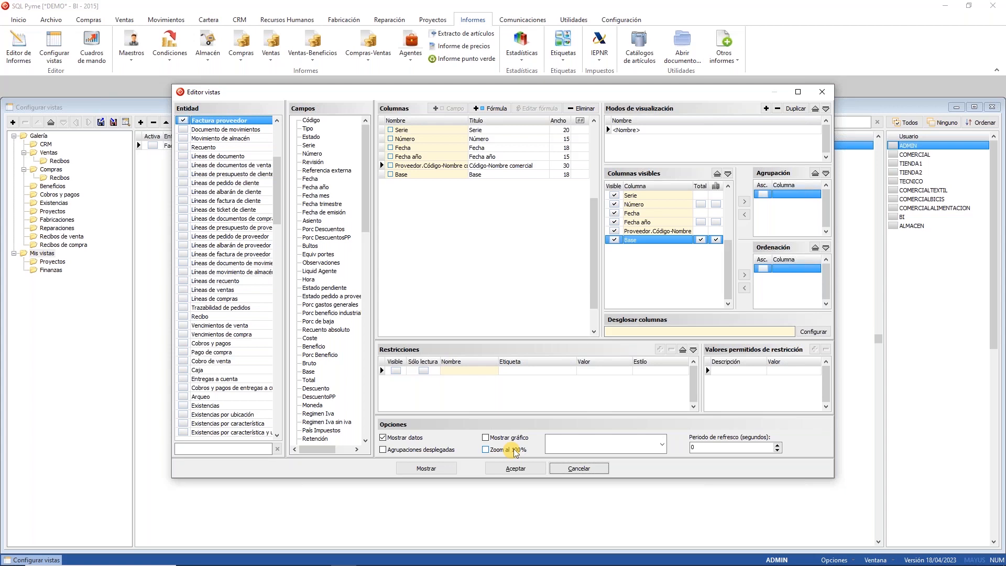
click(581, 472)
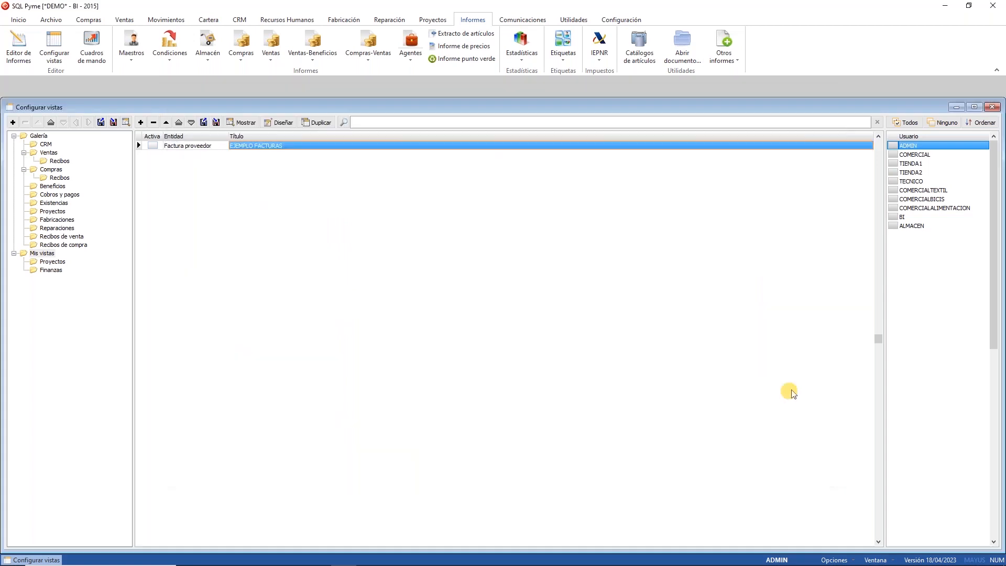
click(993, 107)
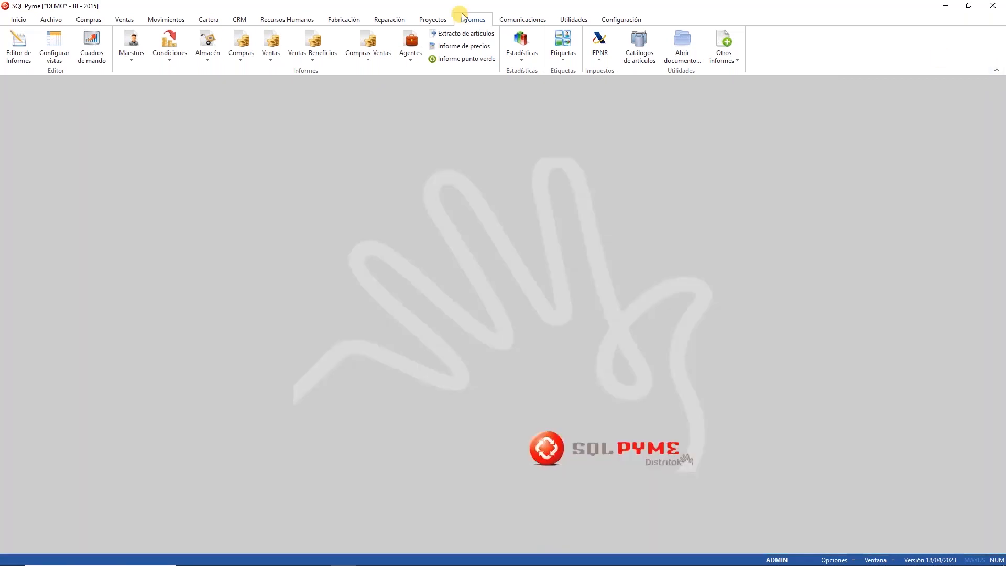
Step: Open the Editor de Informes to show the Galería report tree
click(18, 47)
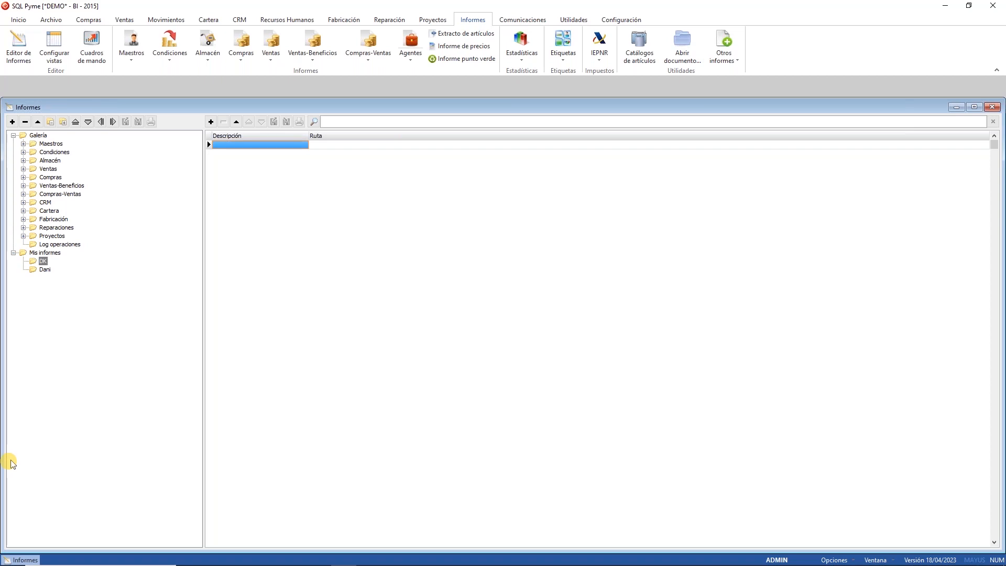
click(126, 19)
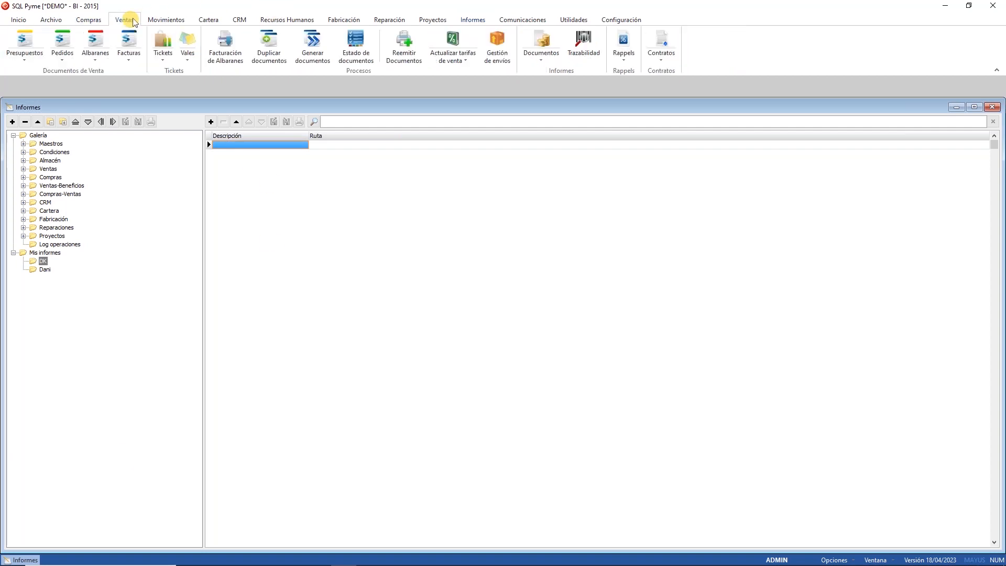
click(130, 61)
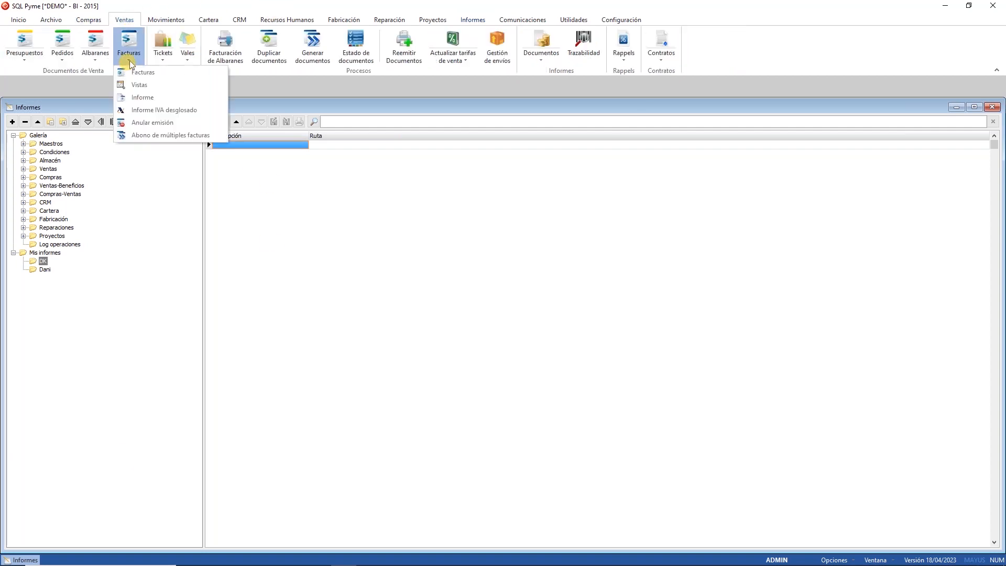
click(146, 103)
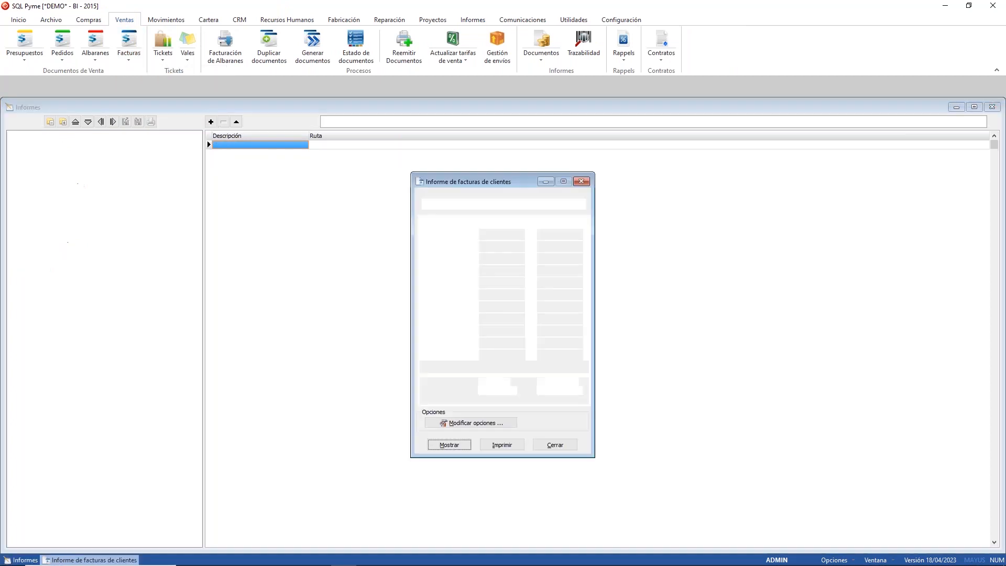
click(454, 444)
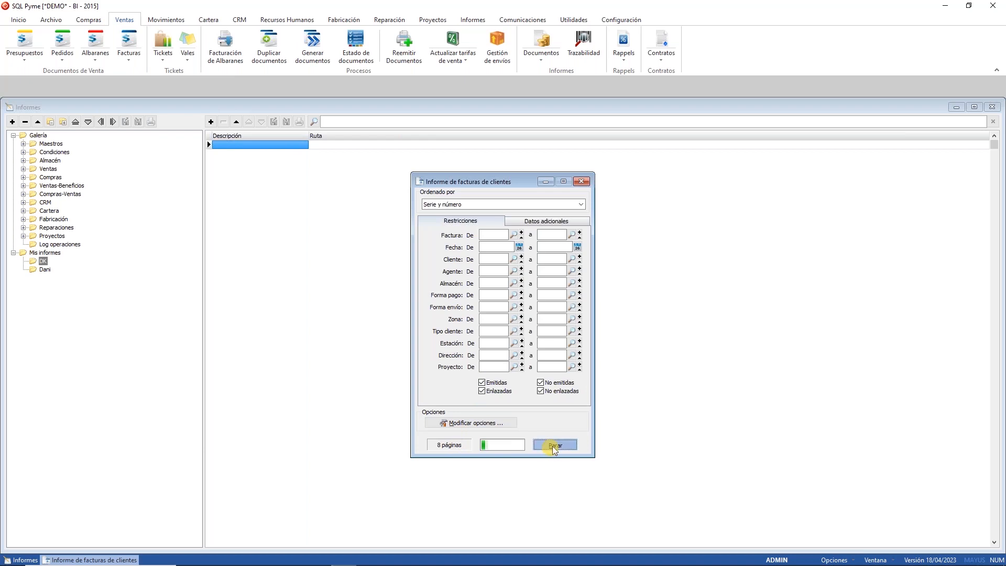
scroll(301, 346, down, 3)
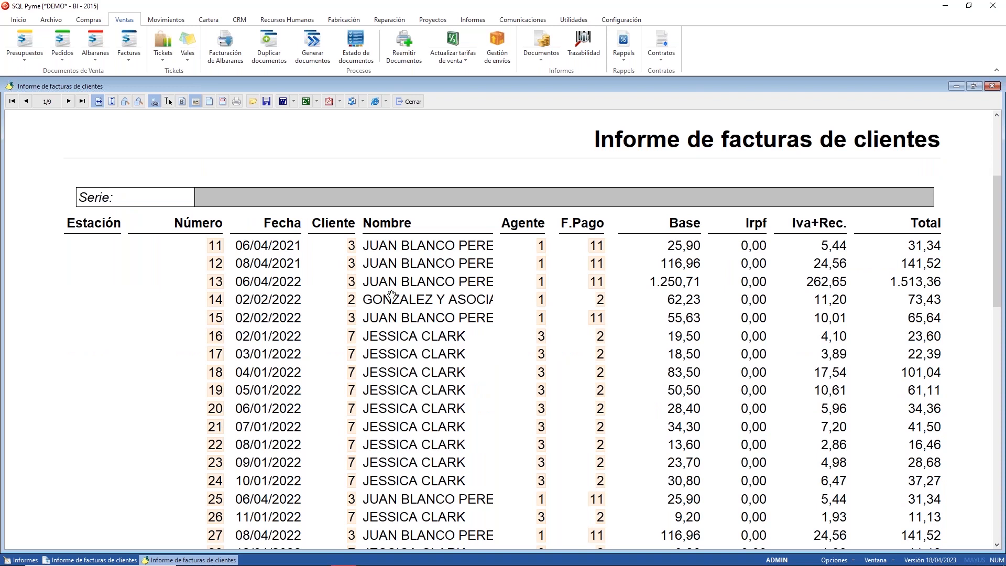
click(416, 103)
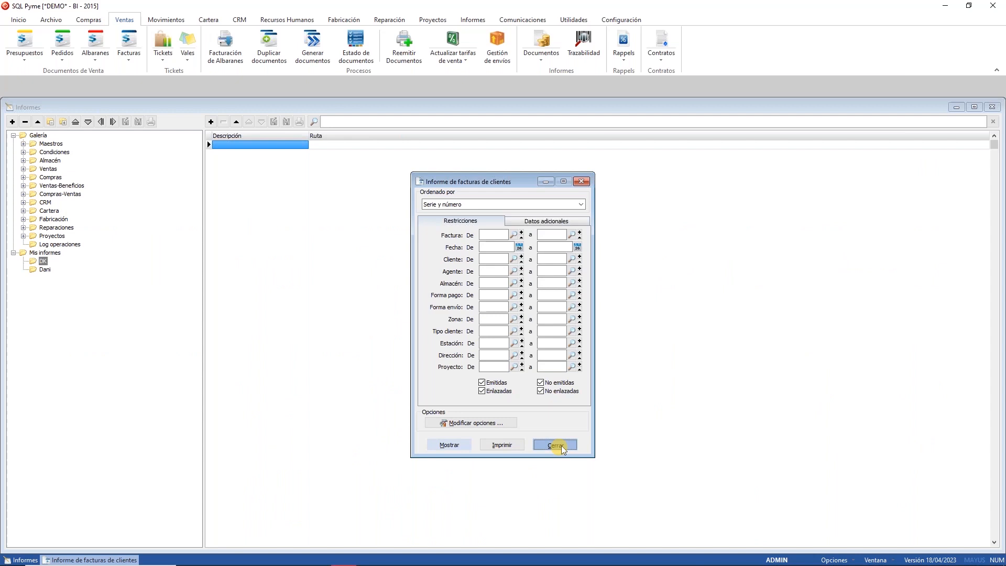
click(560, 446)
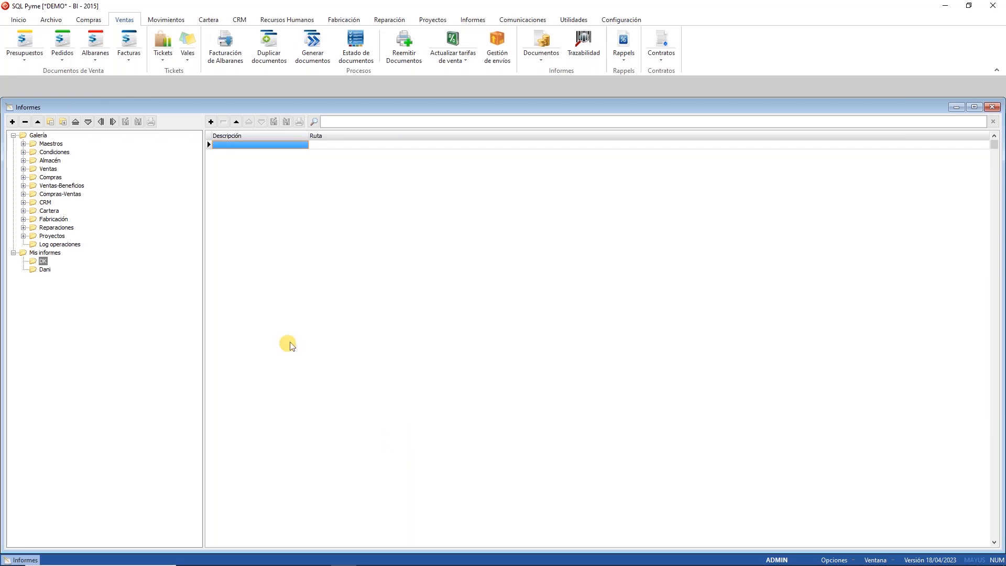
Step: Create a new report and drop the Documento de compra Factura entity onto its band
click(211, 122)
click(322, 146)
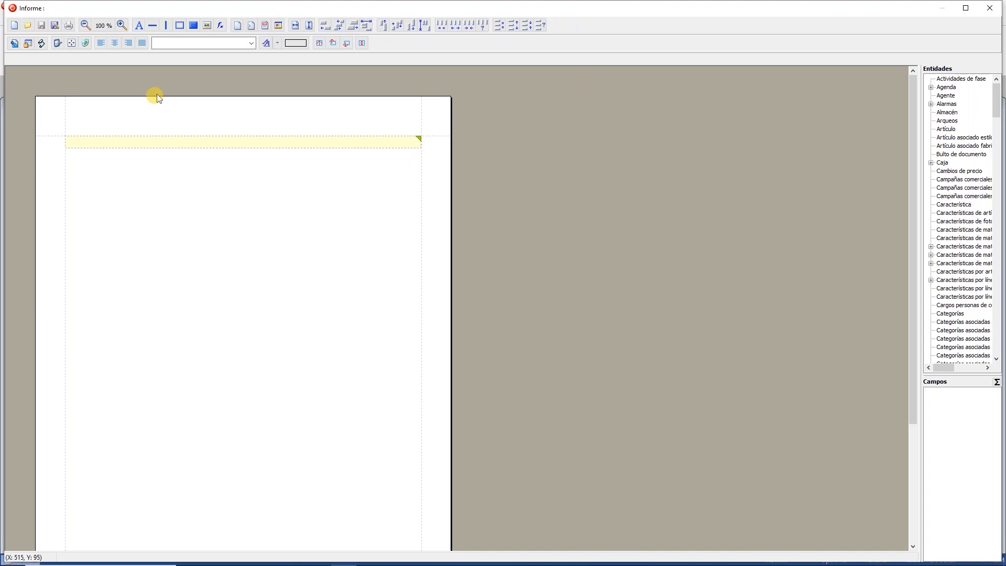
drag(996, 84, 890, 166)
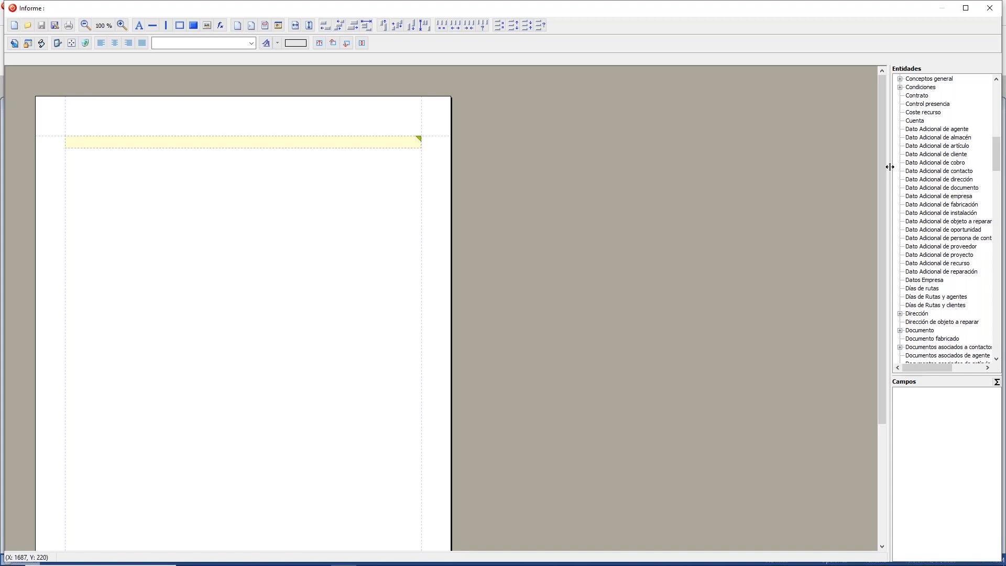
drag(998, 146, 998, 161)
click(900, 205)
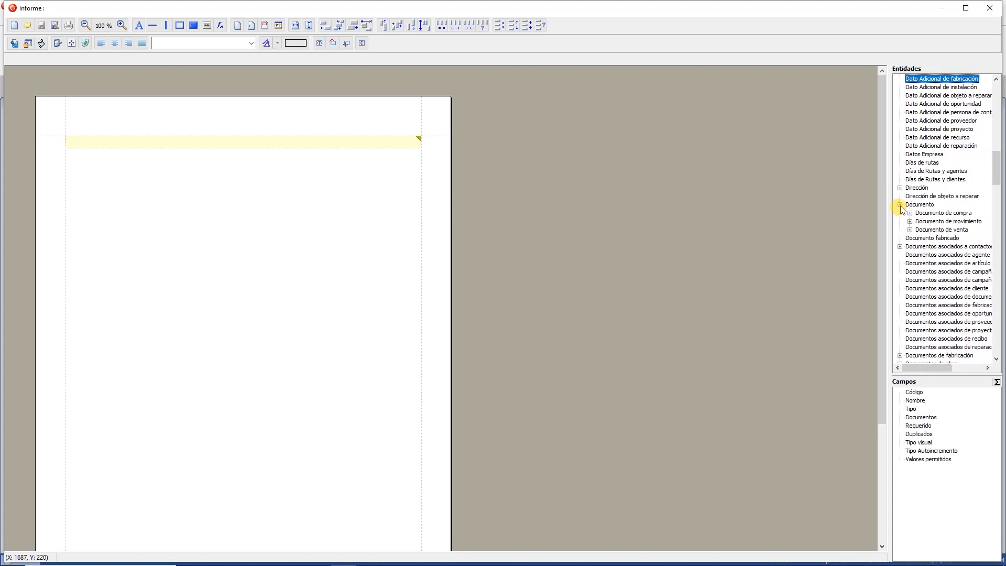
click(910, 213)
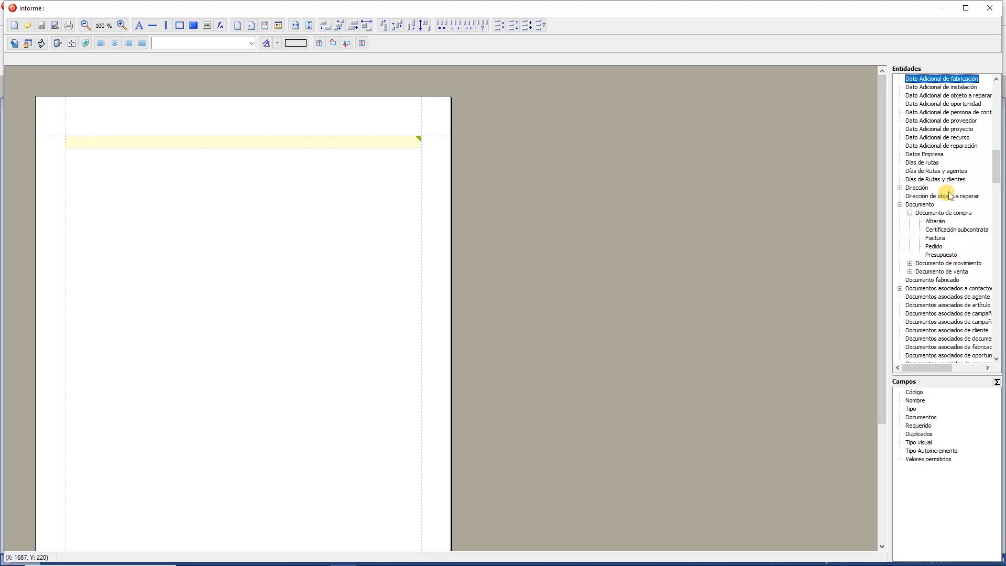
click(935, 239)
drag(935, 243, 168, 225)
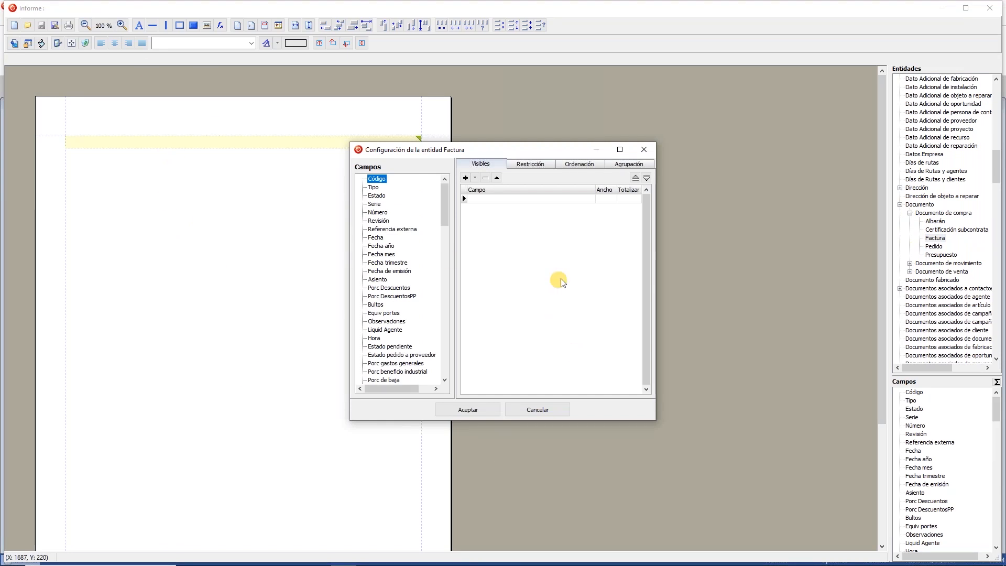
Step: Show Proveedor Código-Nombre comercial, restrict by Fecha, and group Factura by Proveedor Código
drag(447, 197, 419, 296)
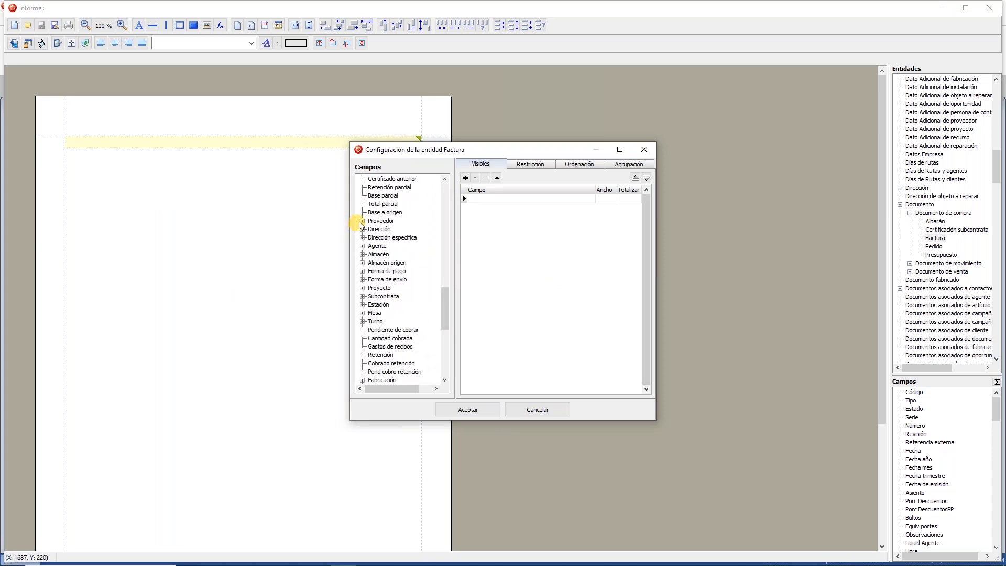
click(362, 220)
double_click(408, 204)
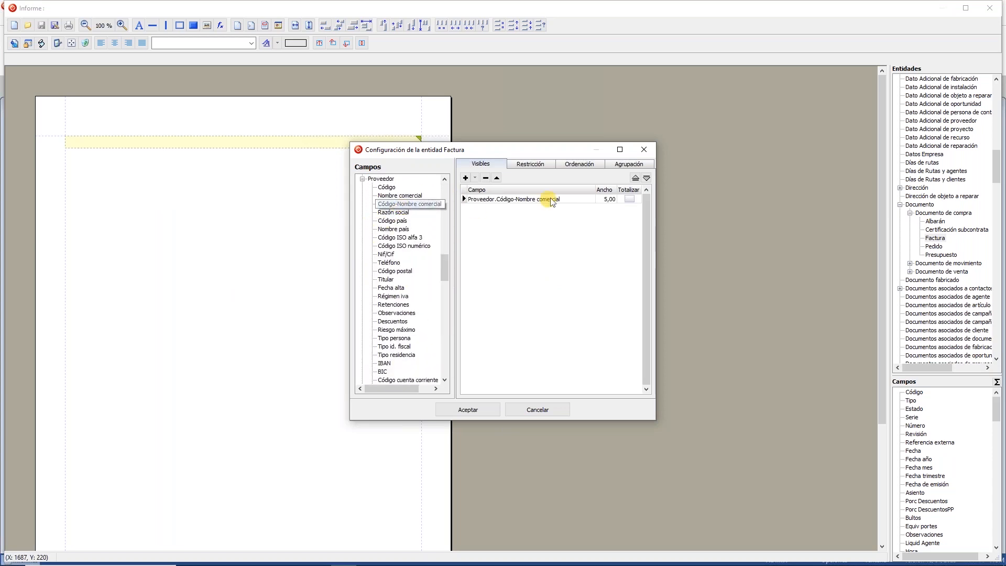
click(540, 166)
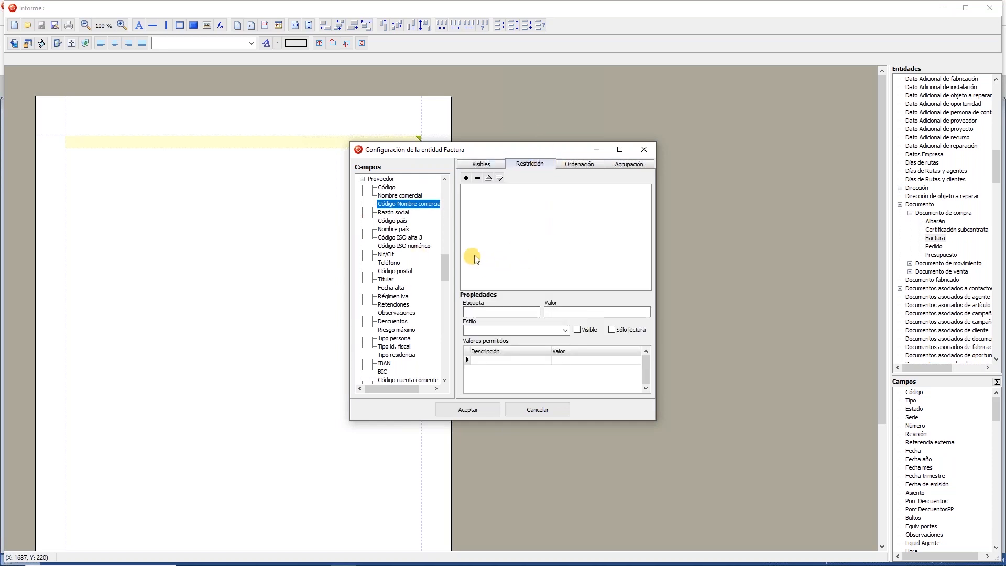
drag(445, 269, 444, 202)
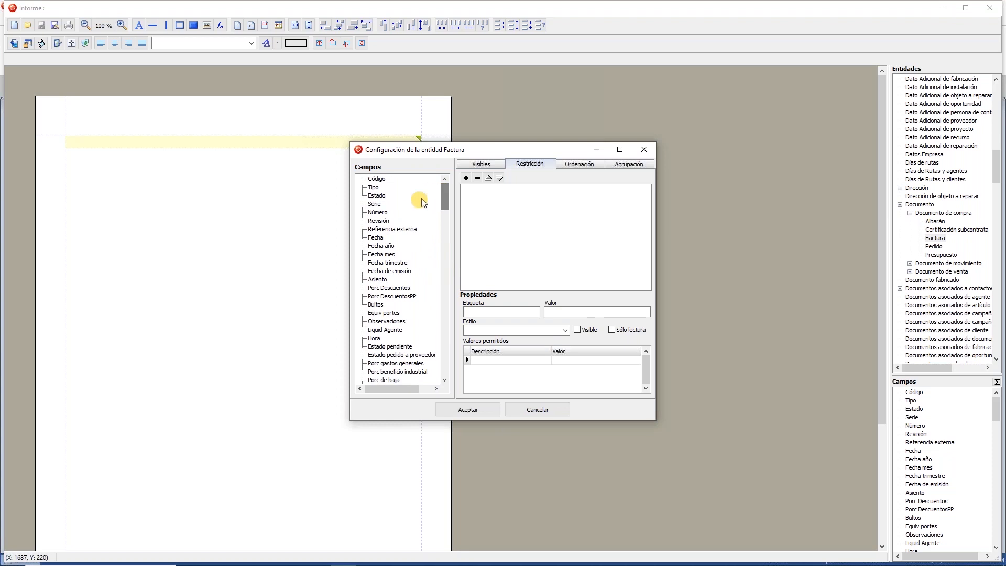
double_click(387, 238)
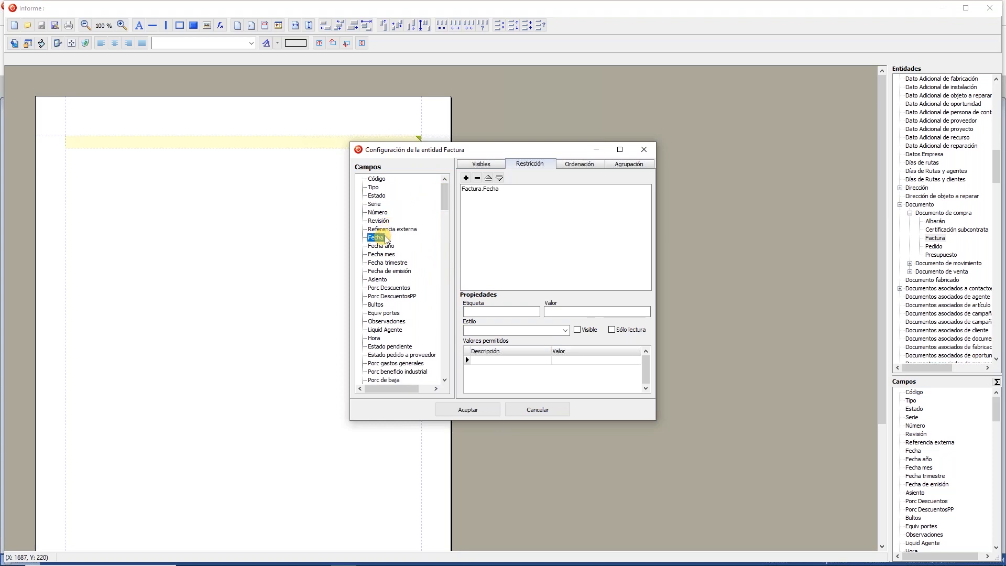
click(578, 172)
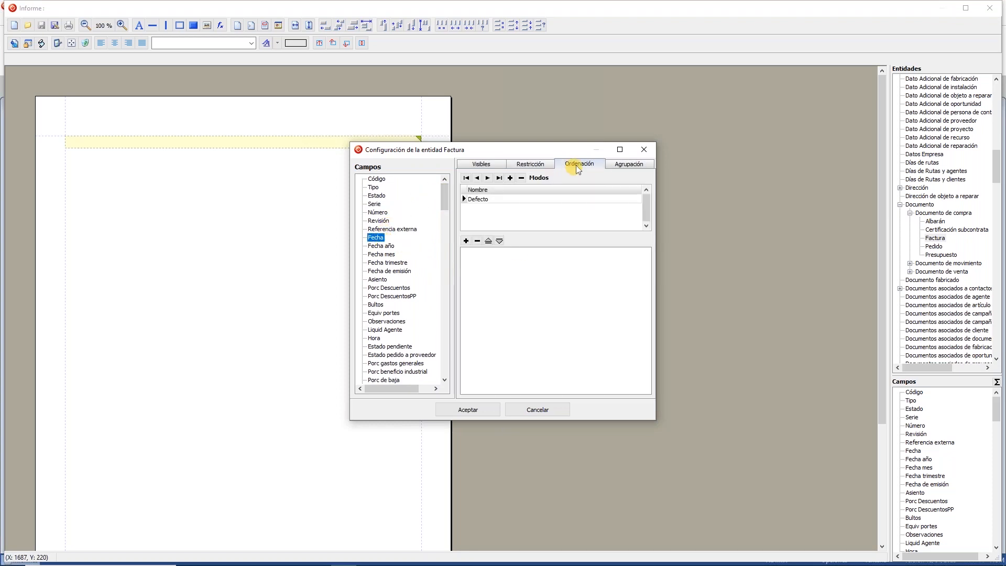
click(640, 168)
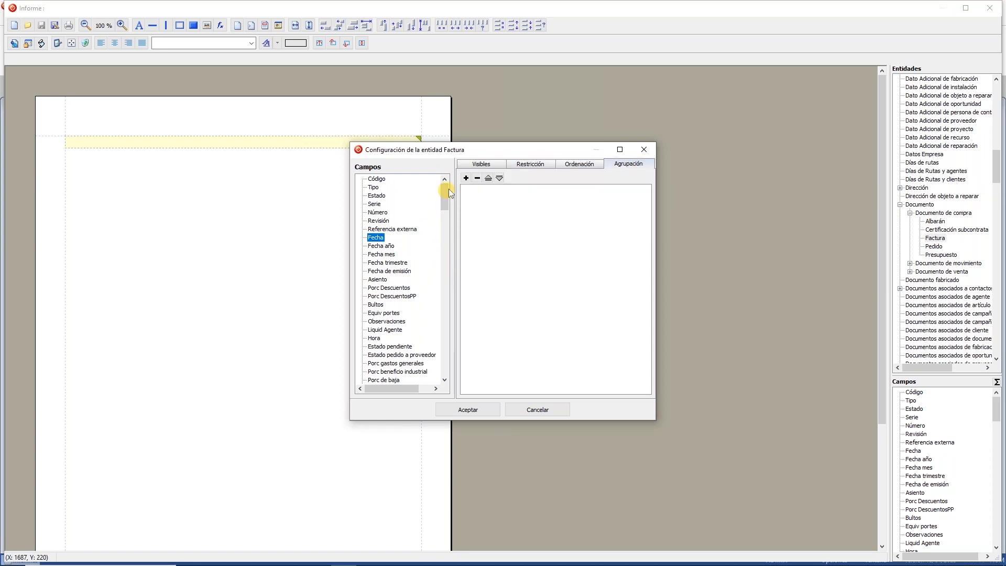
drag(445, 191, 443, 255)
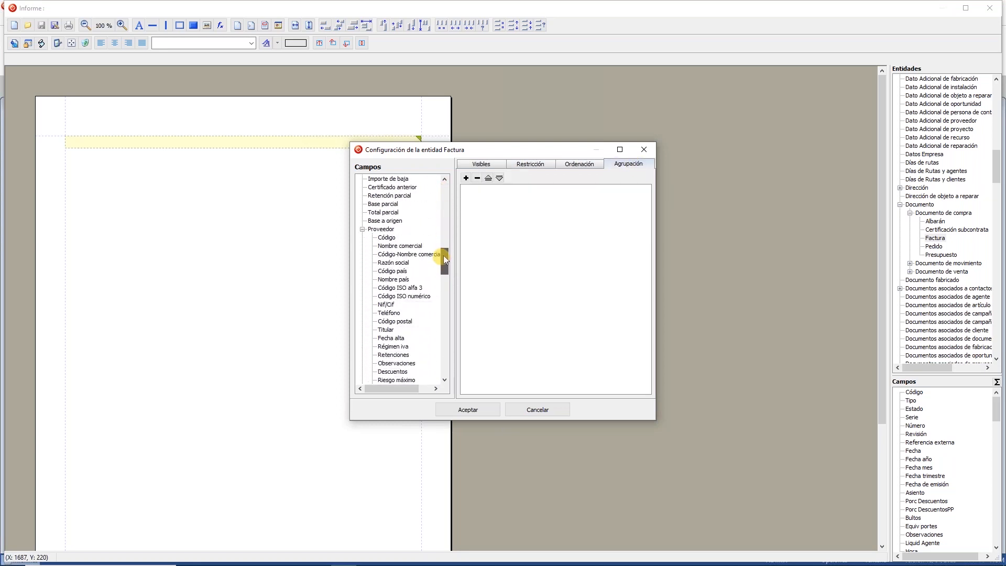
double_click(388, 238)
click(456, 410)
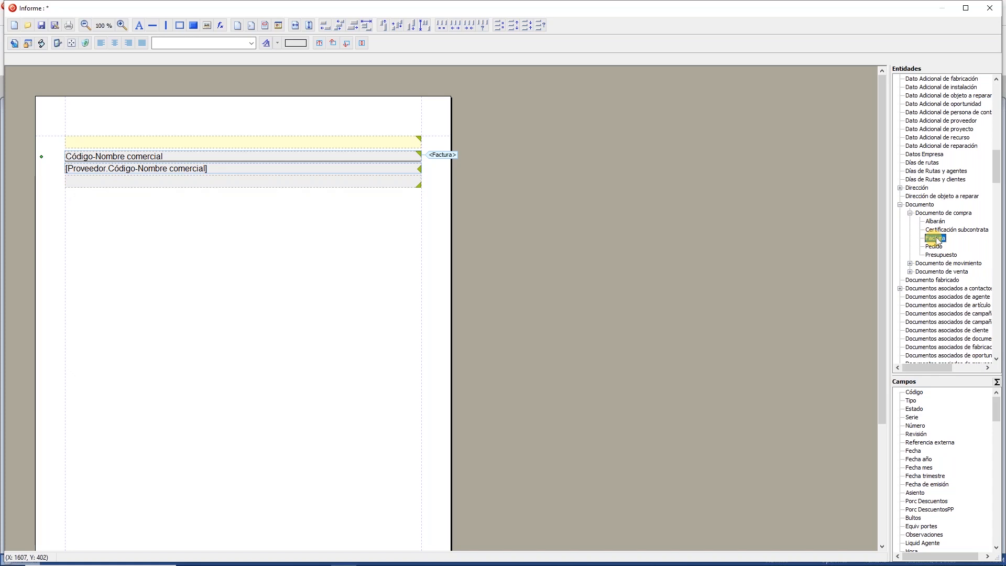
Step: Add a Factura detail section with Serie, Número, Fecha and Base columns, totalling Base
drag(936, 240, 222, 174)
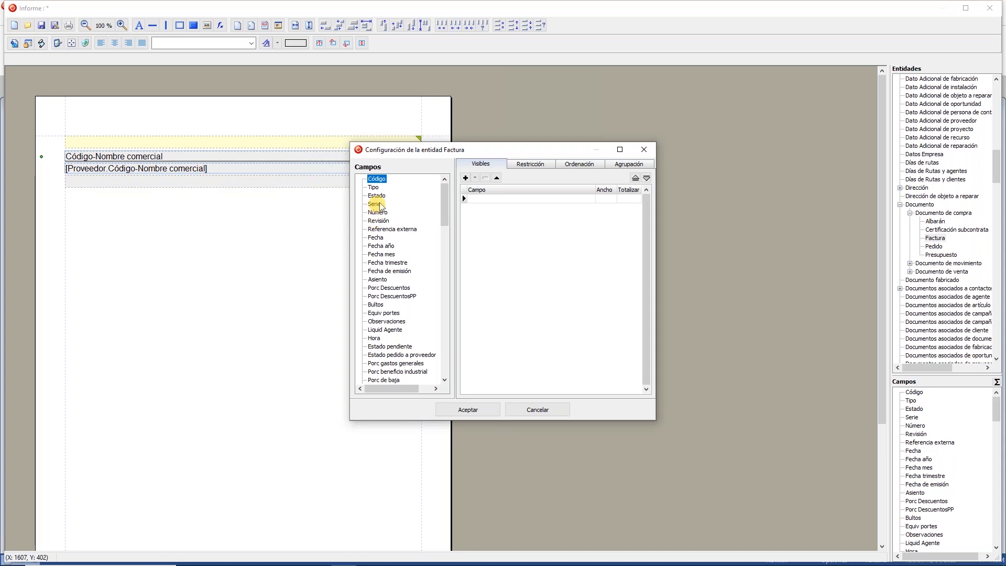
double_click(376, 204)
double_click(378, 213)
double_click(376, 238)
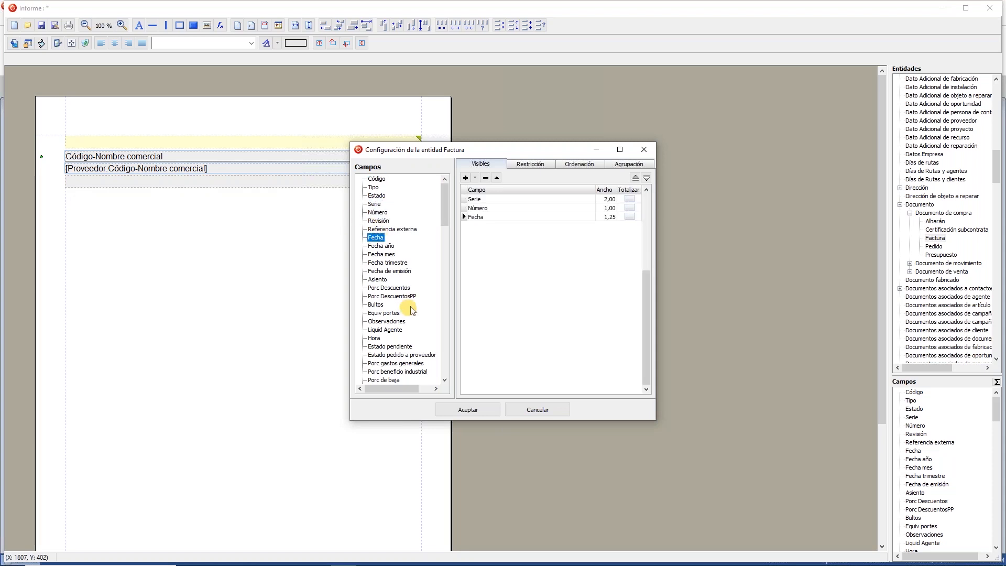
scroll(414, 313, down, 2)
scroll(413, 313, down, 1)
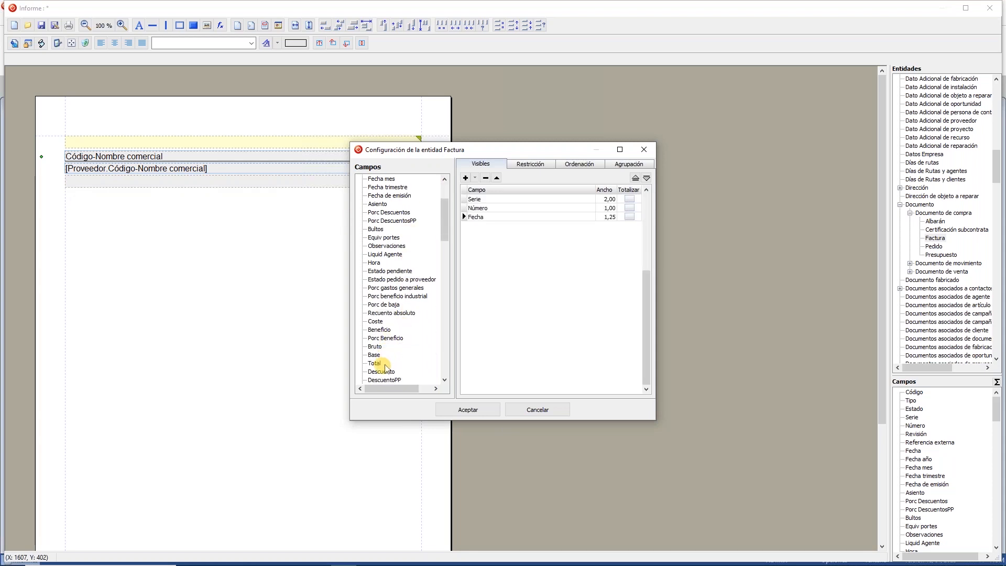
double_click(382, 356)
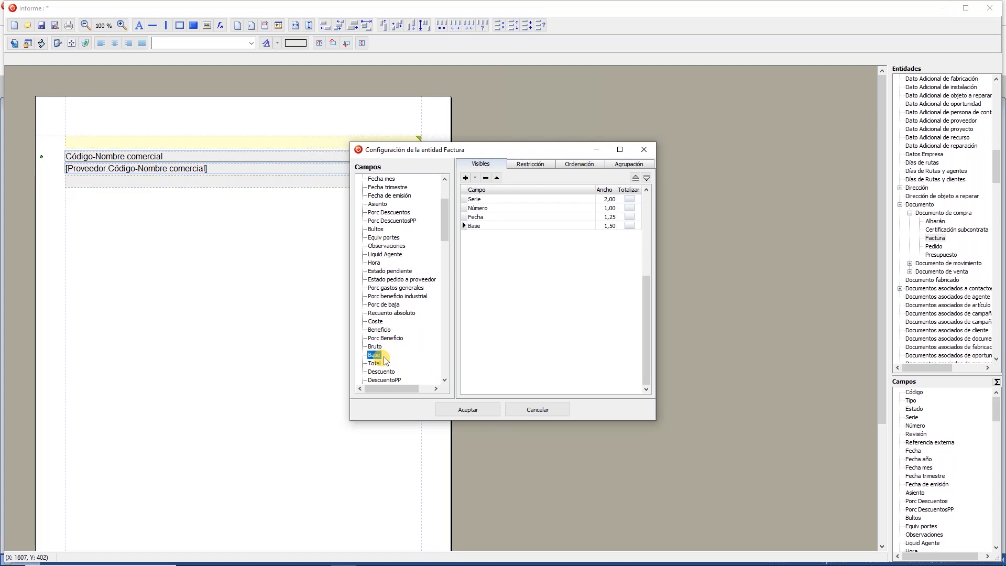
click(629, 226)
Step: Sort the invoice details by Fecha ascending and confirm the configuration
click(580, 164)
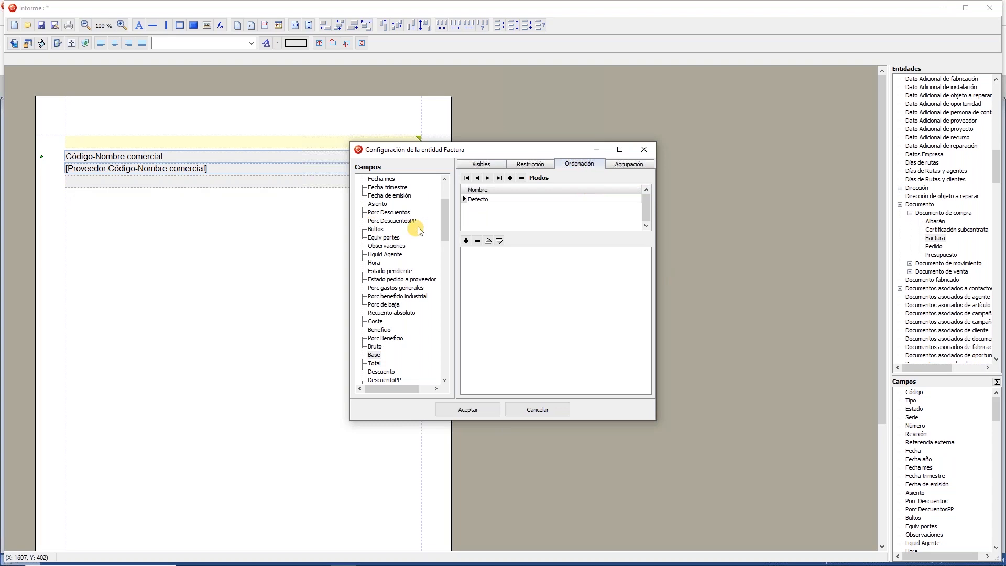
scroll(445, 218, up, 1)
scroll(446, 220, up, 3)
double_click(377, 238)
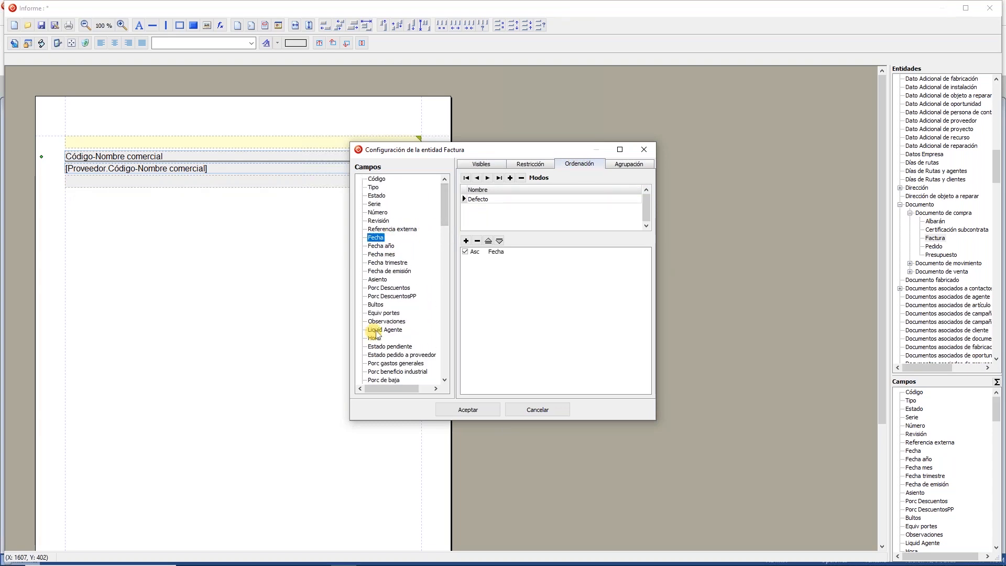
click(629, 166)
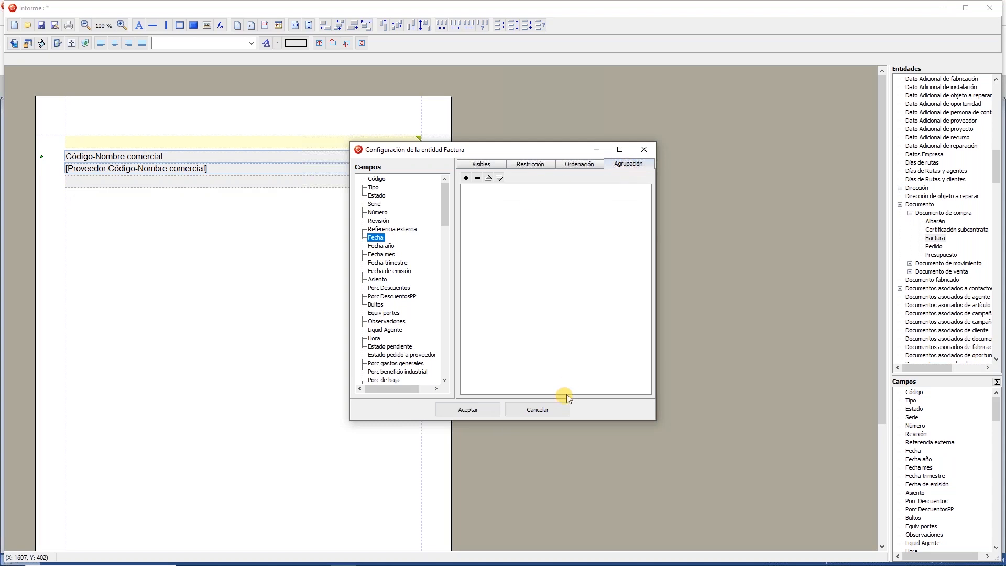
click(469, 410)
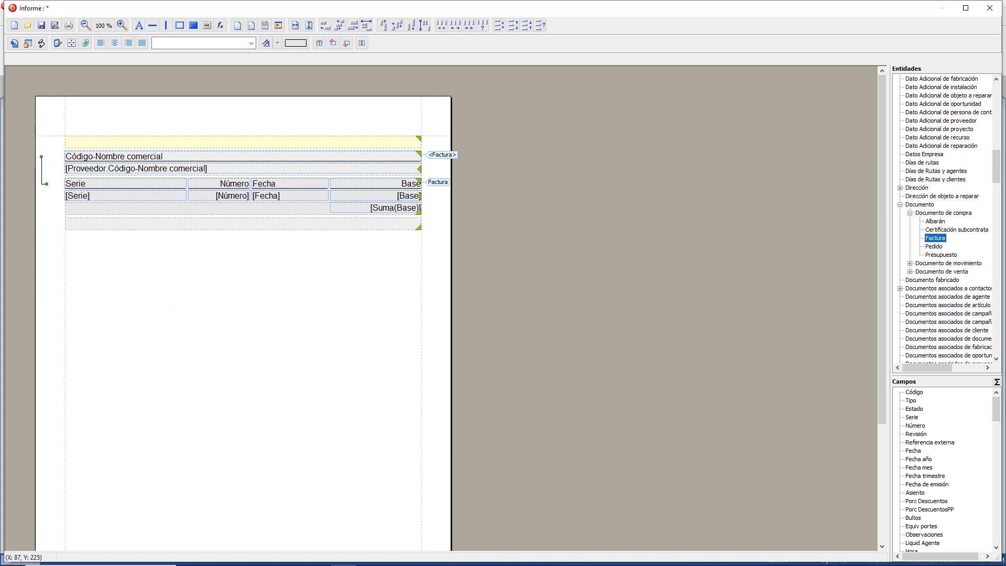
Step: Set the text style to NoDefinida and the font to Arial, Normal, size 8
click(224, 43)
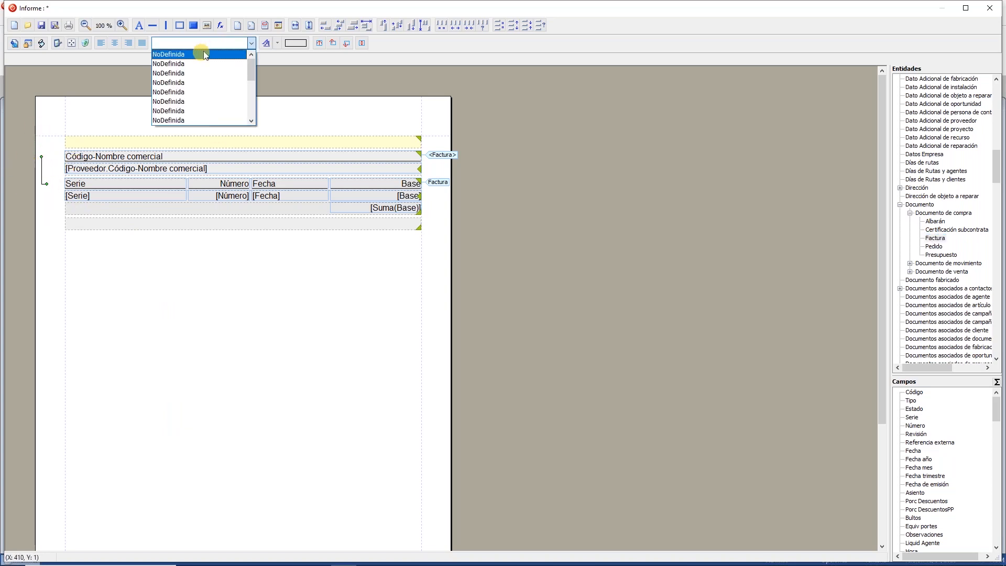
click(202, 49)
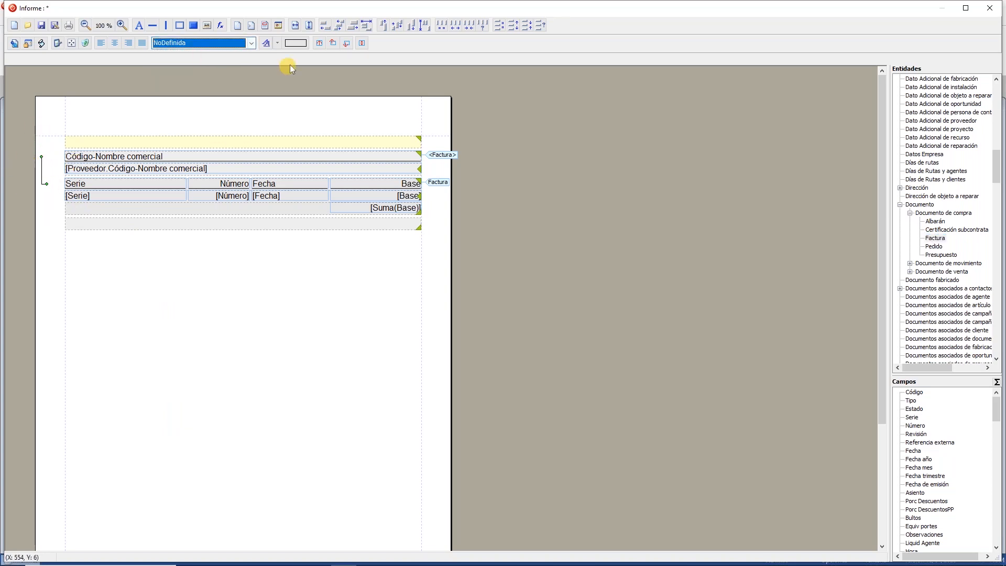
click(267, 43)
scroll(448, 177, up, 15)
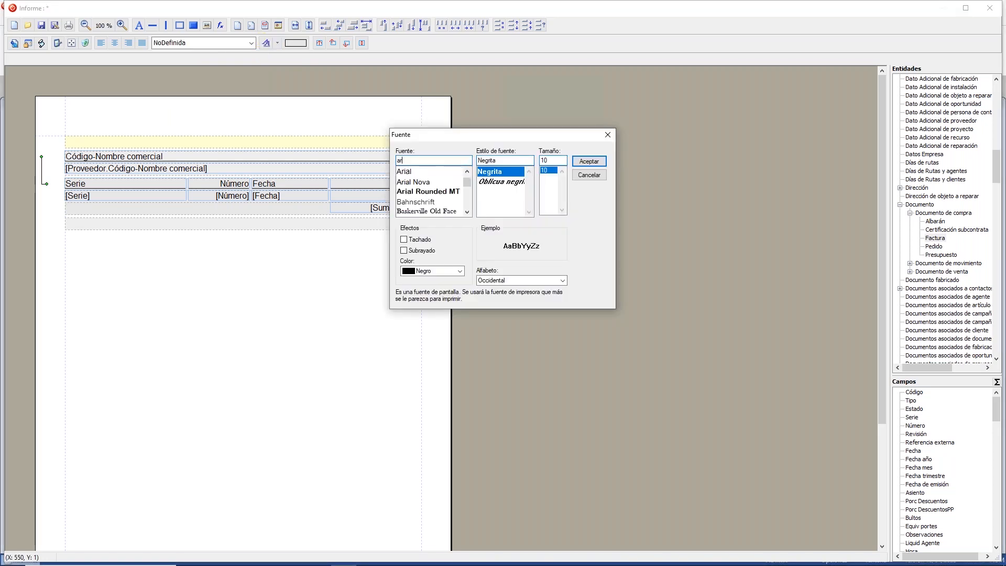
click(422, 173)
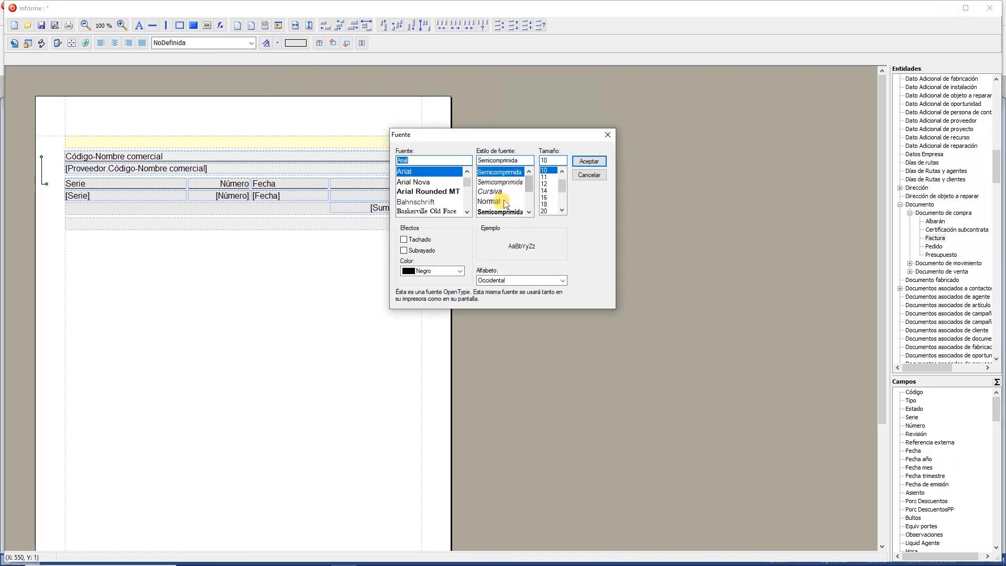
click(490, 201)
click(562, 172)
click(562, 172)
click(546, 172)
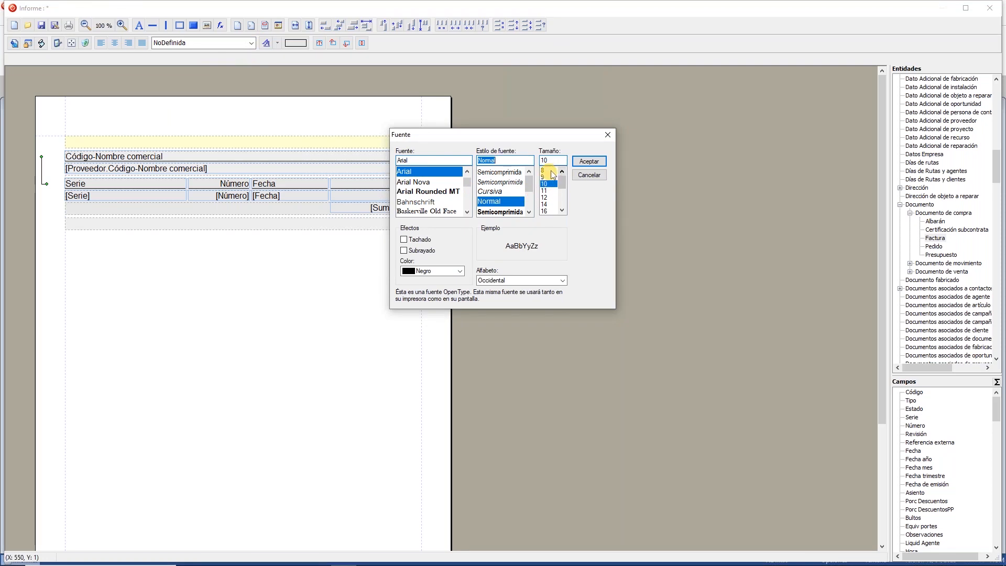
click(589, 161)
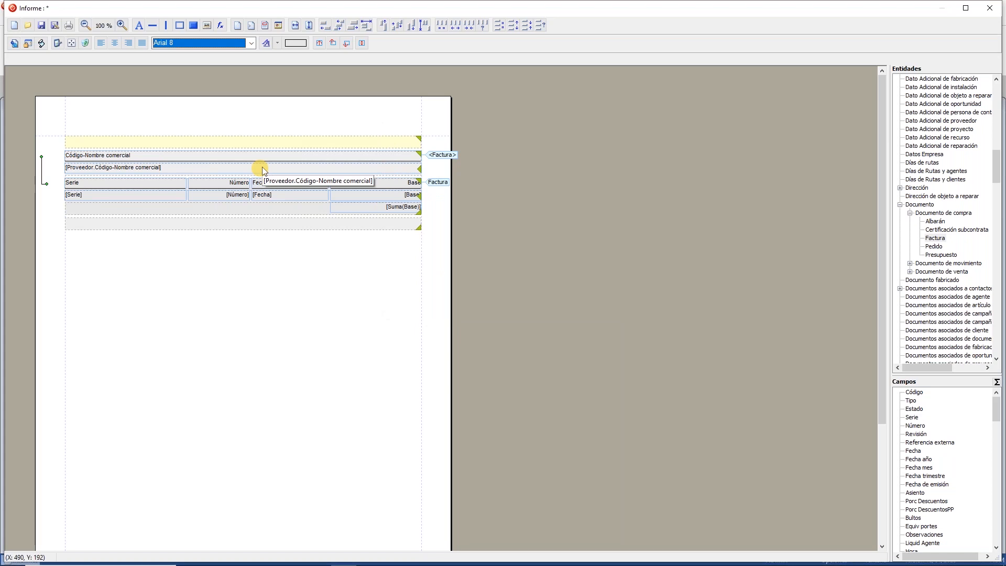
click(69, 27)
Step: Generate the report on screen and switch to whole-page view
click(463, 303)
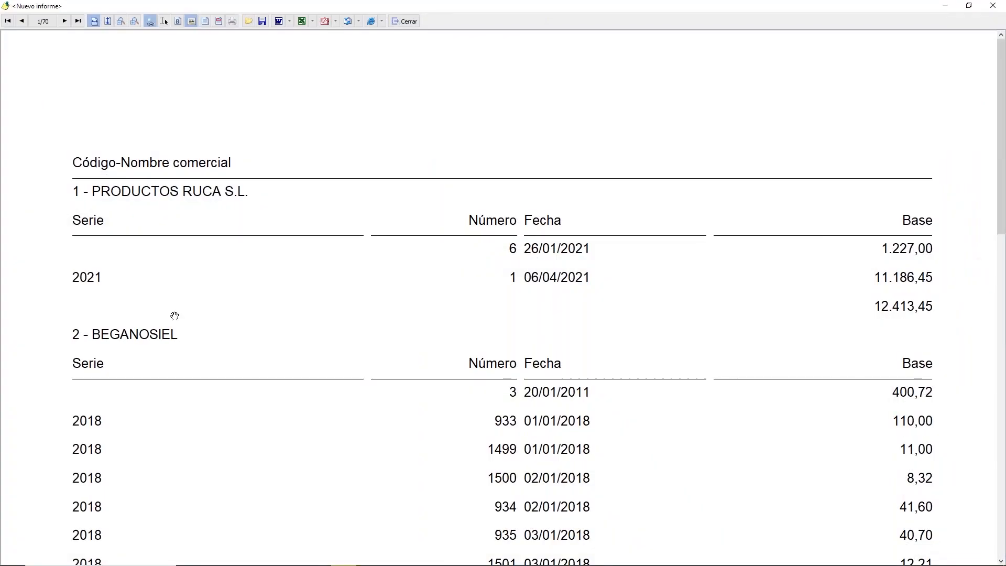
scroll(184, 340, down, 1)
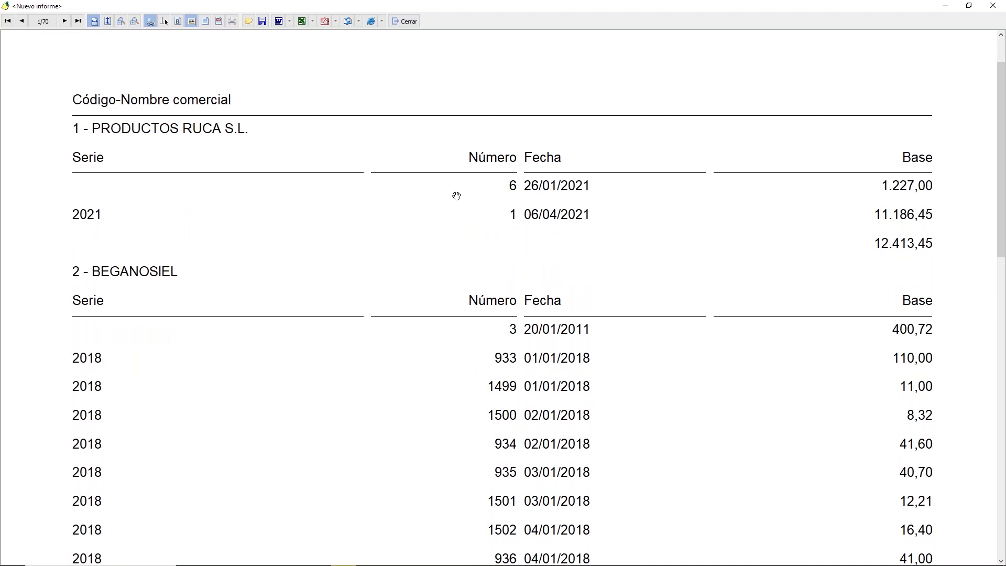
scroll(231, 285, down, 11)
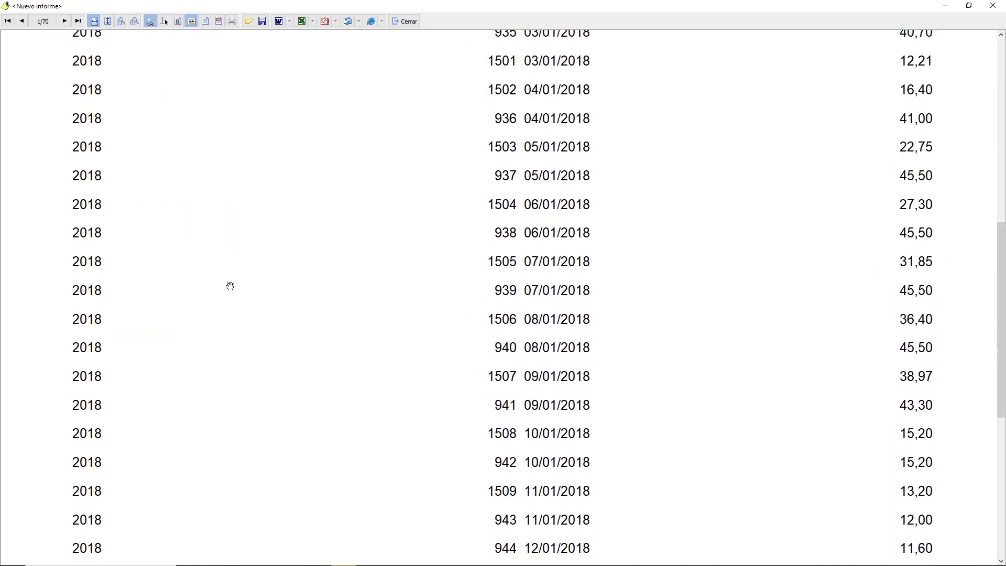
click(108, 22)
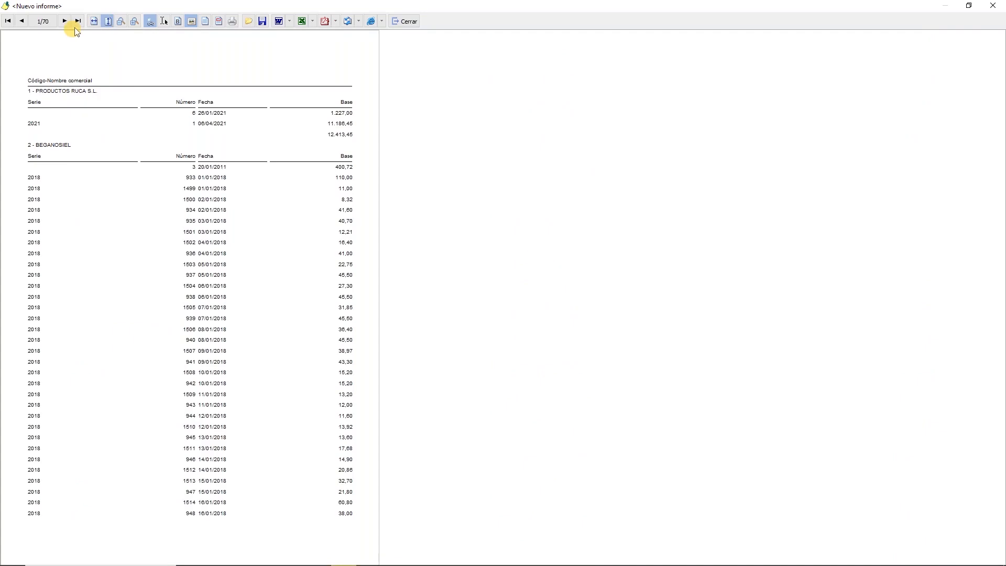
Step: Page through the preview to page 11, then close the preview and leftover search dialog
click(65, 21)
click(64, 21)
click(64, 22)
click(65, 22)
click(65, 21)
click(64, 21)
click(65, 21)
click(65, 22)
click(65, 22)
click(64, 21)
click(64, 21)
click(22, 22)
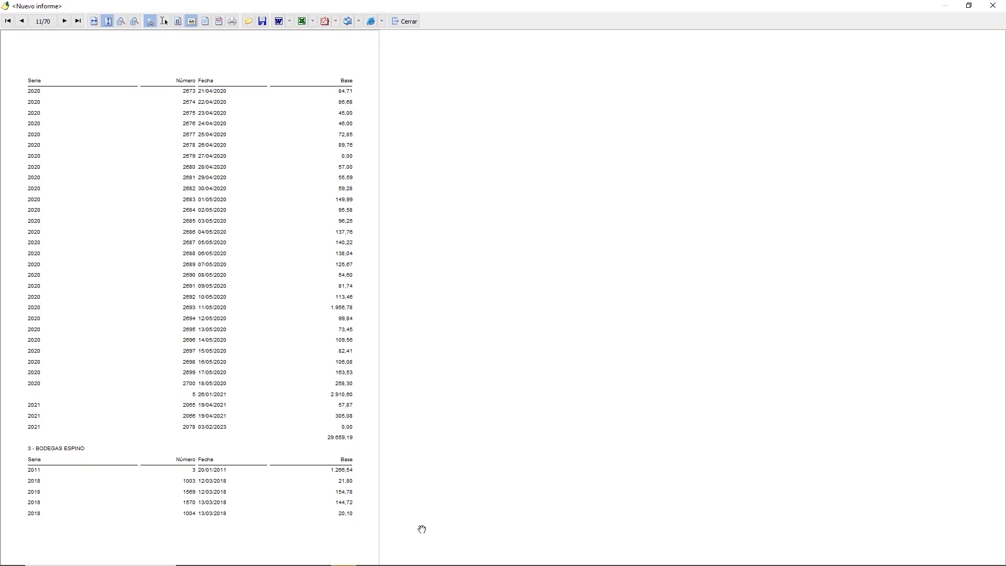
click(409, 23)
click(551, 301)
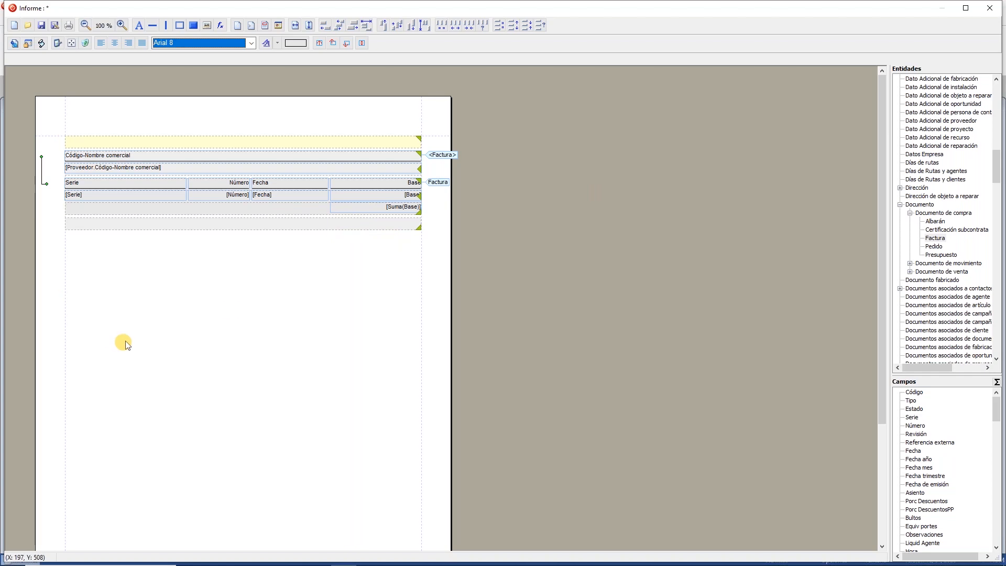
Step: Review the report's Propiedades tabs, cancel, and close the designer without saving
click(41, 44)
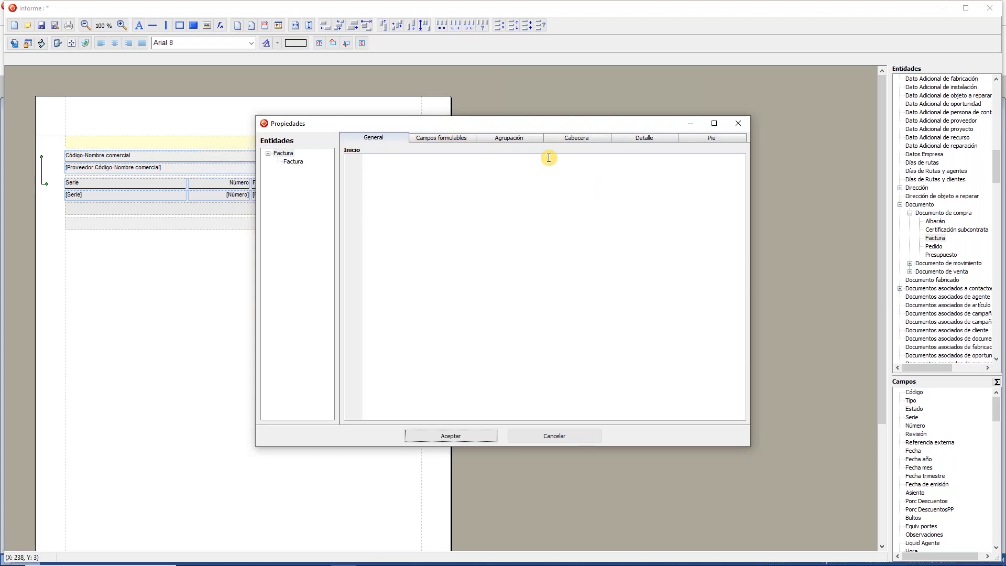
click(557, 141)
click(512, 137)
click(640, 141)
click(711, 140)
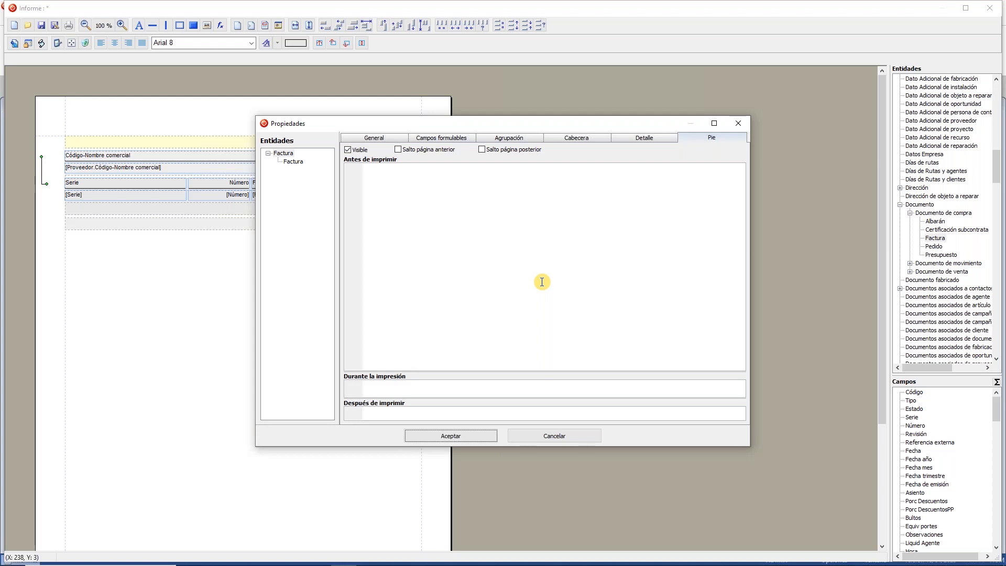
click(555, 436)
click(994, 13)
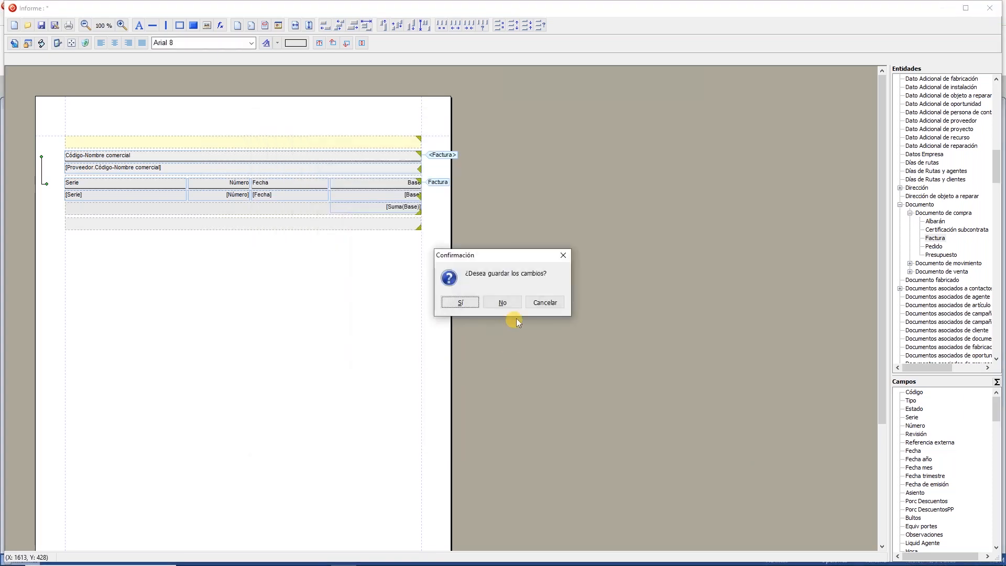
click(501, 301)
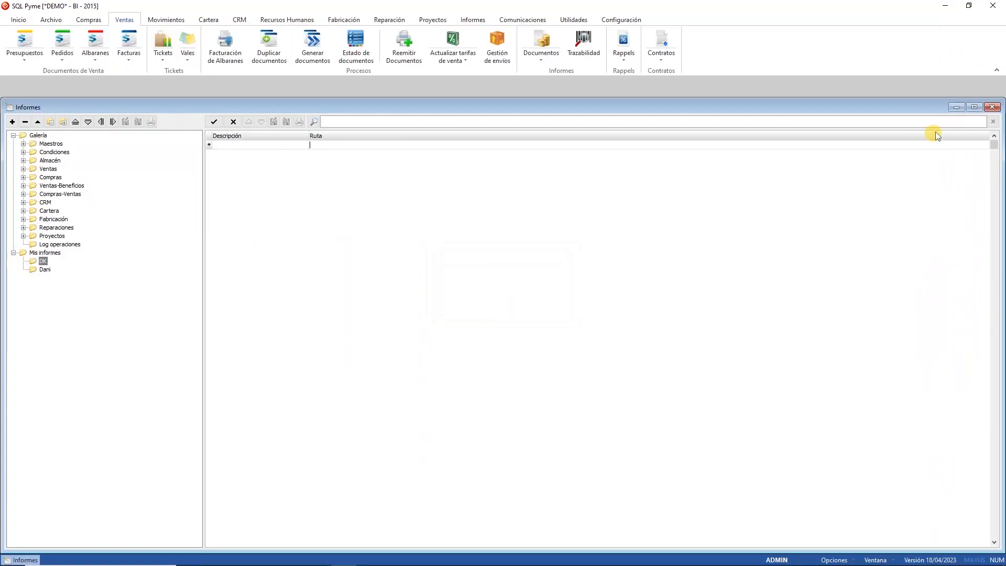
Step: Close Informes and open Configuración > Aplicación settings
click(993, 108)
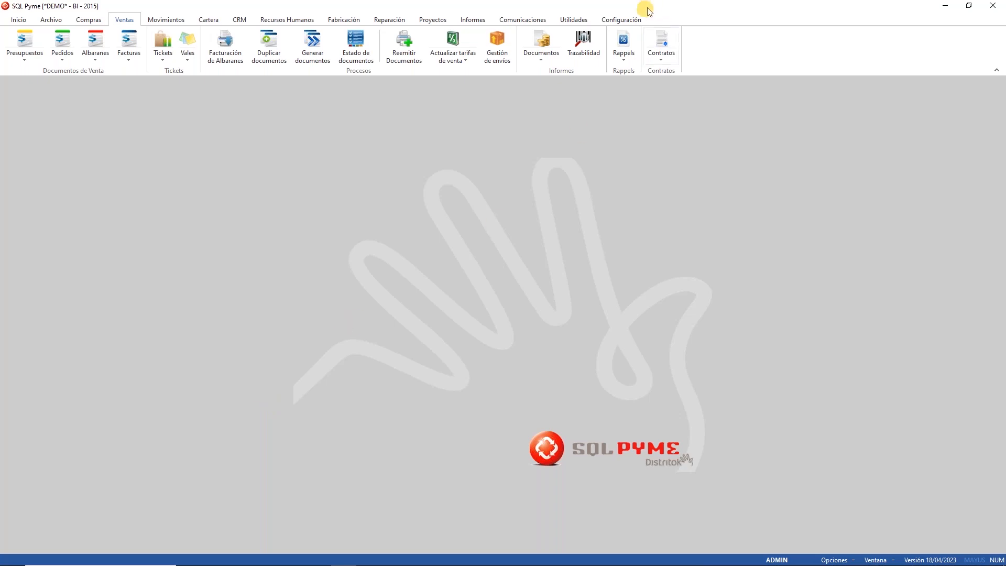
click(628, 20)
click(21, 41)
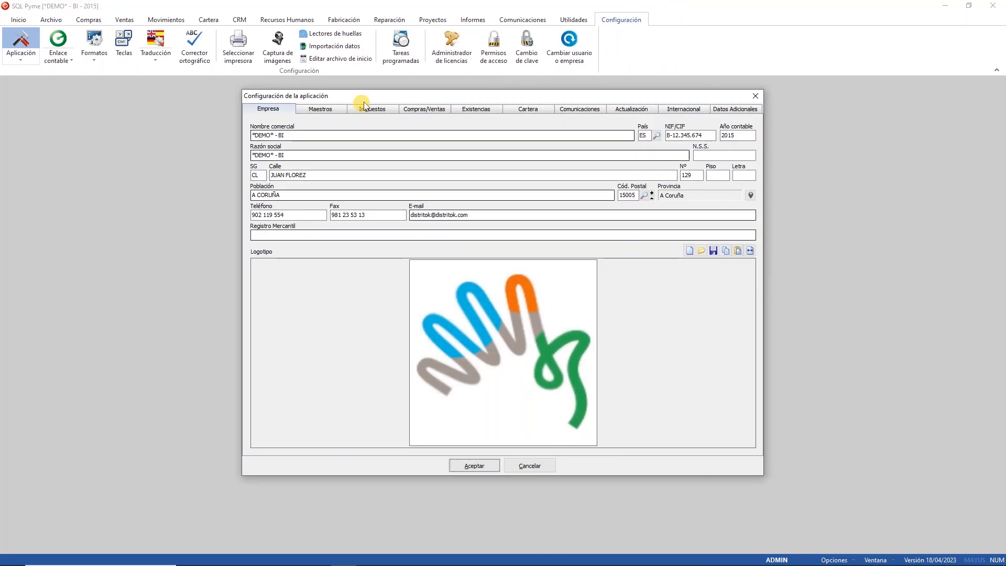
Step: Review the Maestros settings and Compras/Ventas cost-update methods, then cancel the configuration unchanged
click(324, 108)
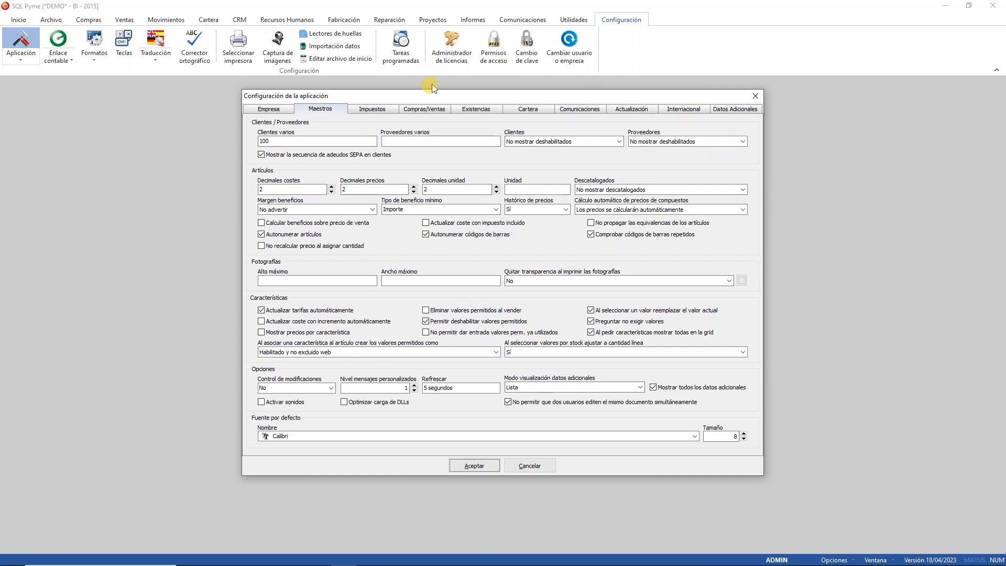
click(428, 110)
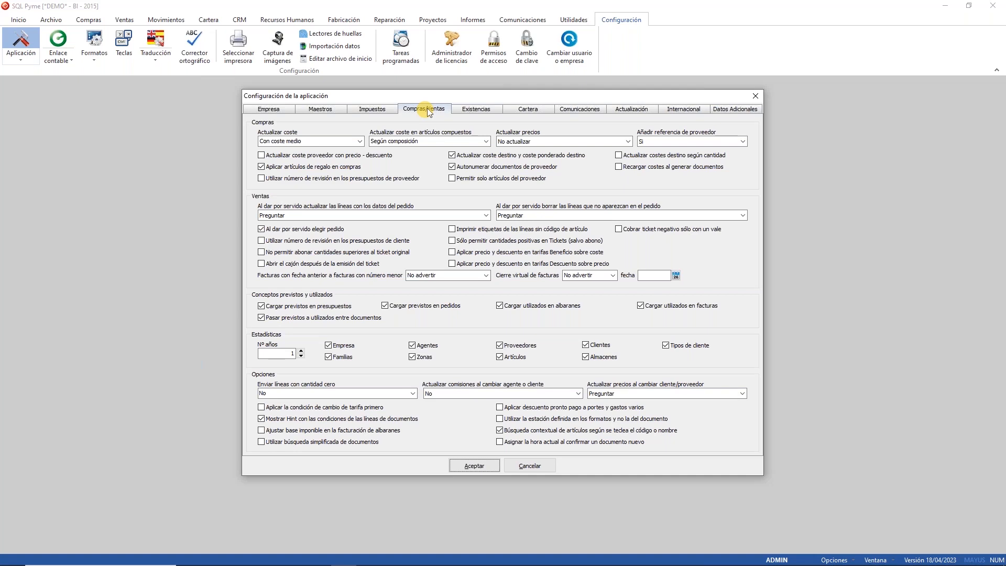
click(360, 141)
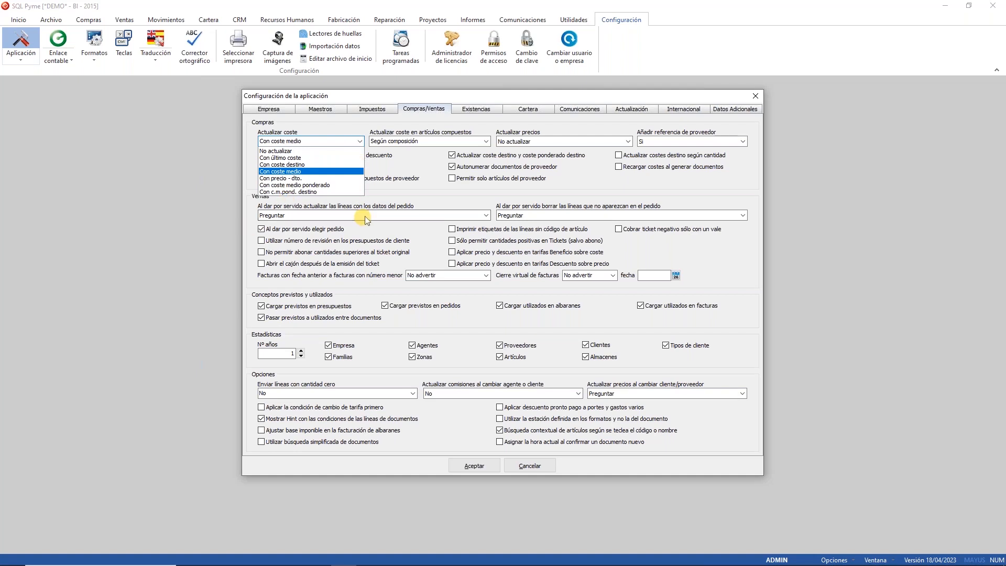
click(542, 468)
click(49, 19)
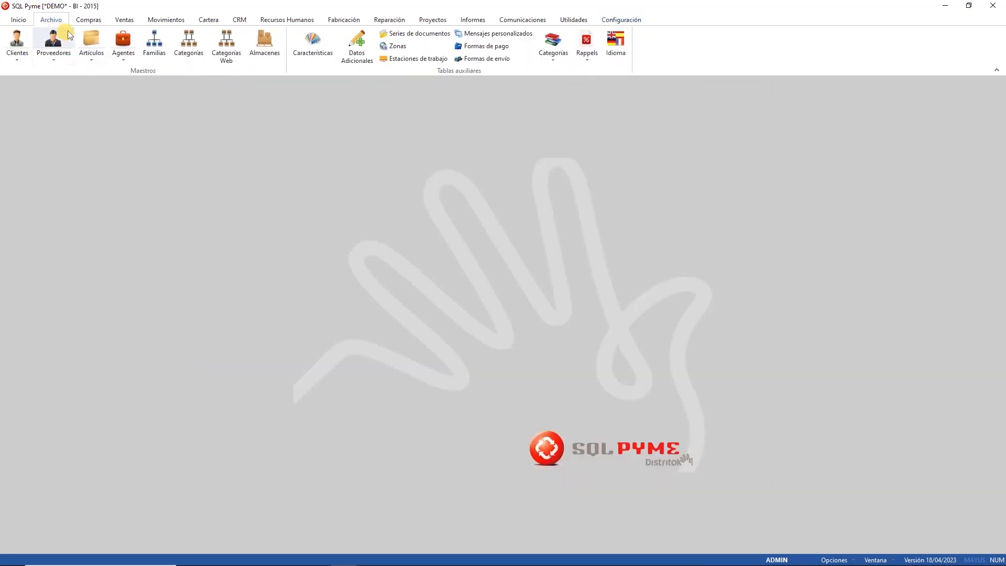
Step: Check Arroz de grano largo La Cigala's cost 1,13 and PVP 1,62, then close Artículos
click(91, 42)
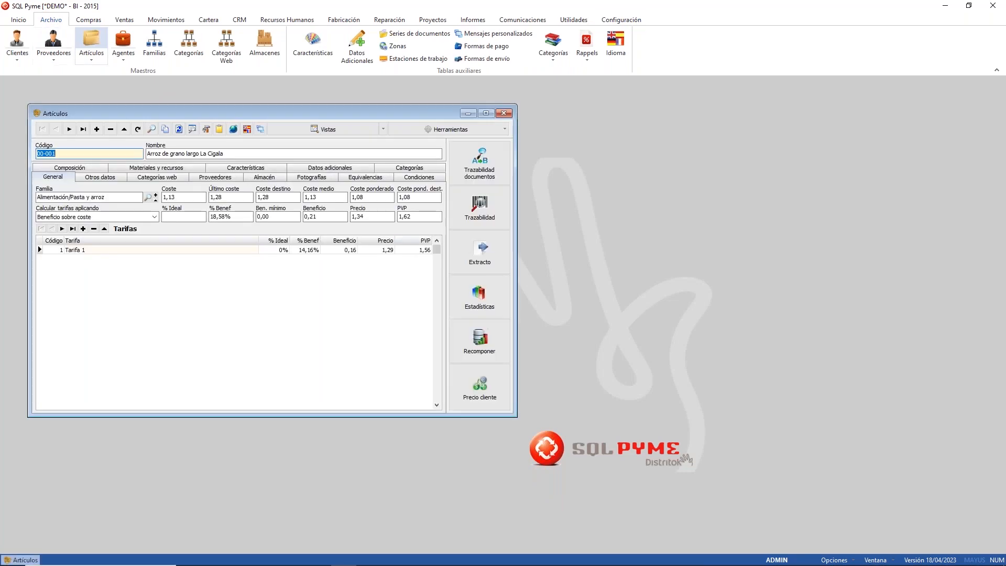
click(172, 197)
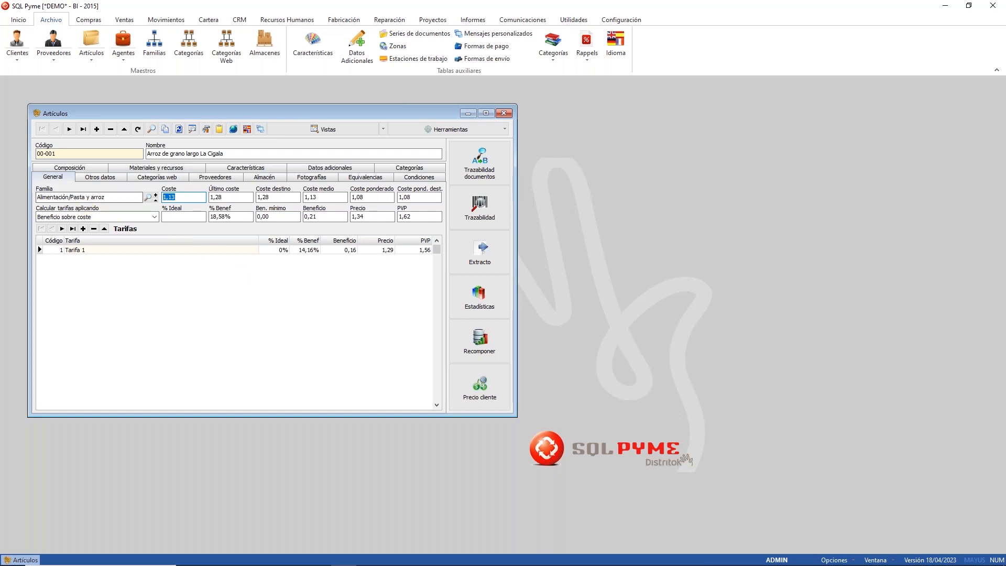
click(503, 114)
click(621, 19)
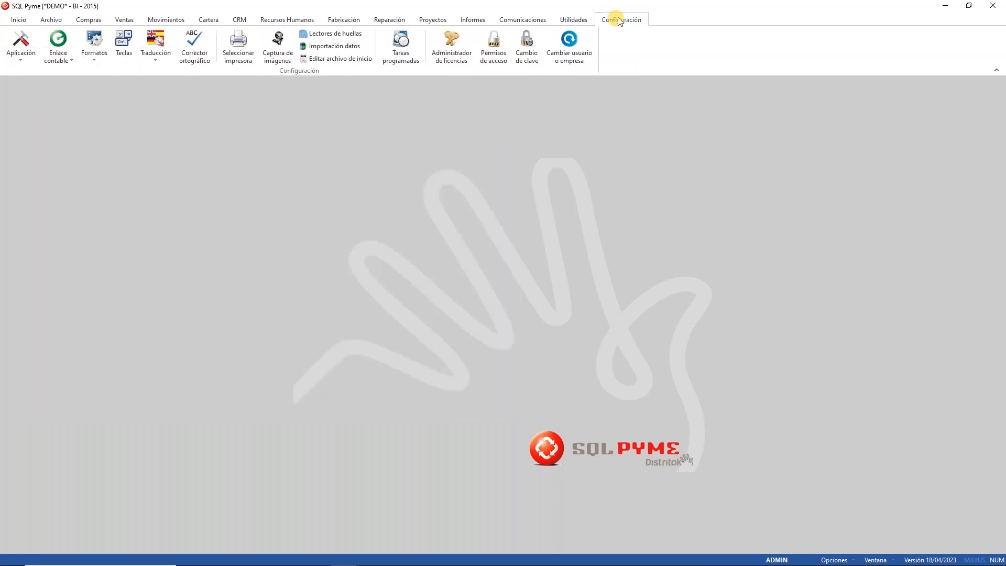
Step: In Compras/Ventas, keep Con coste medio and Según composición, then review the price-update options
click(20, 42)
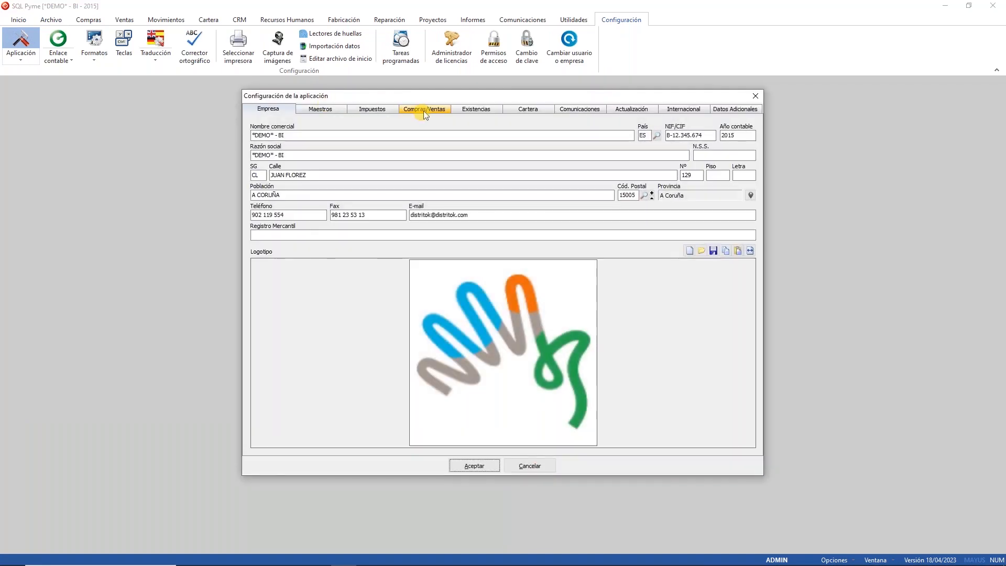
click(423, 109)
click(316, 140)
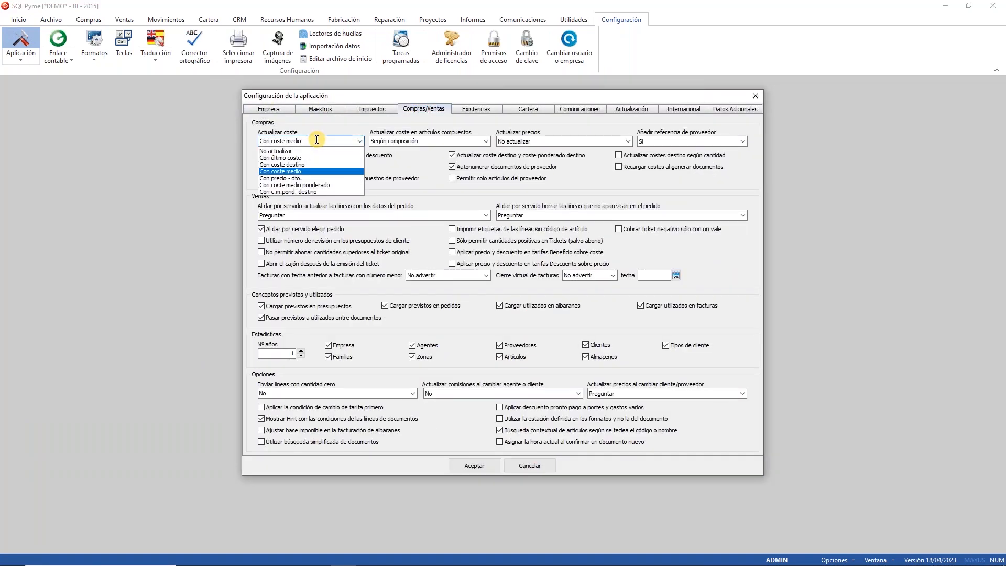
click(317, 139)
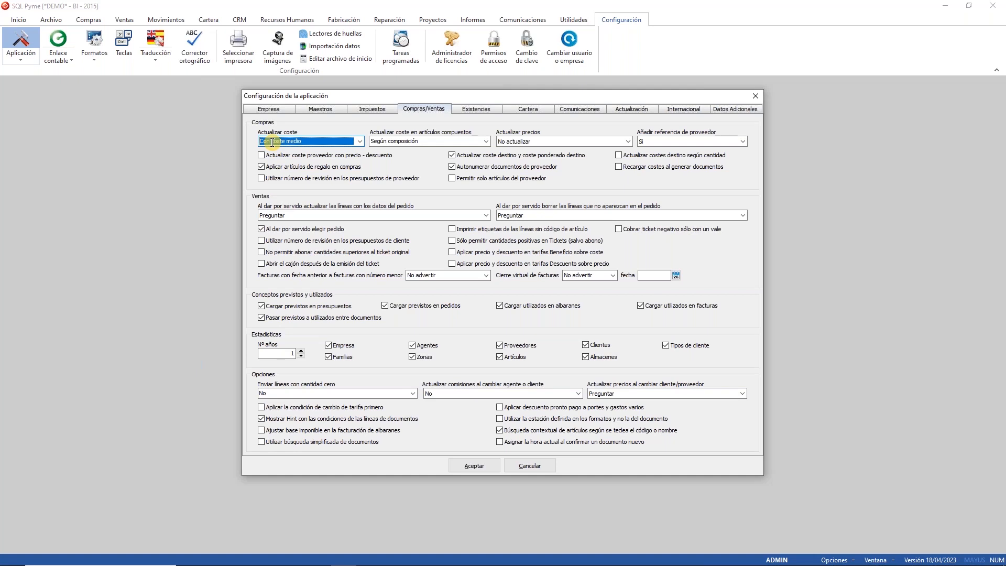
click(434, 142)
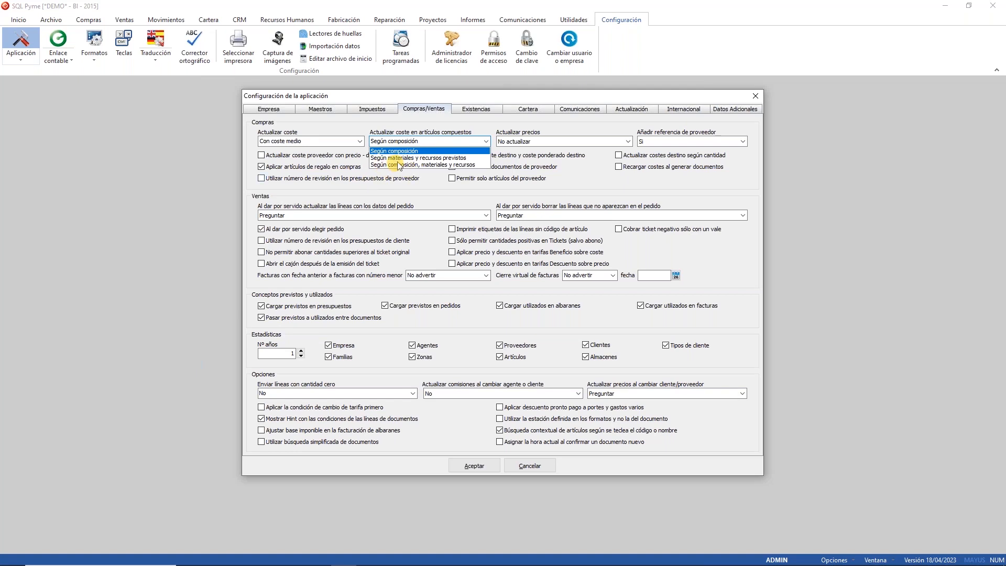
click(588, 130)
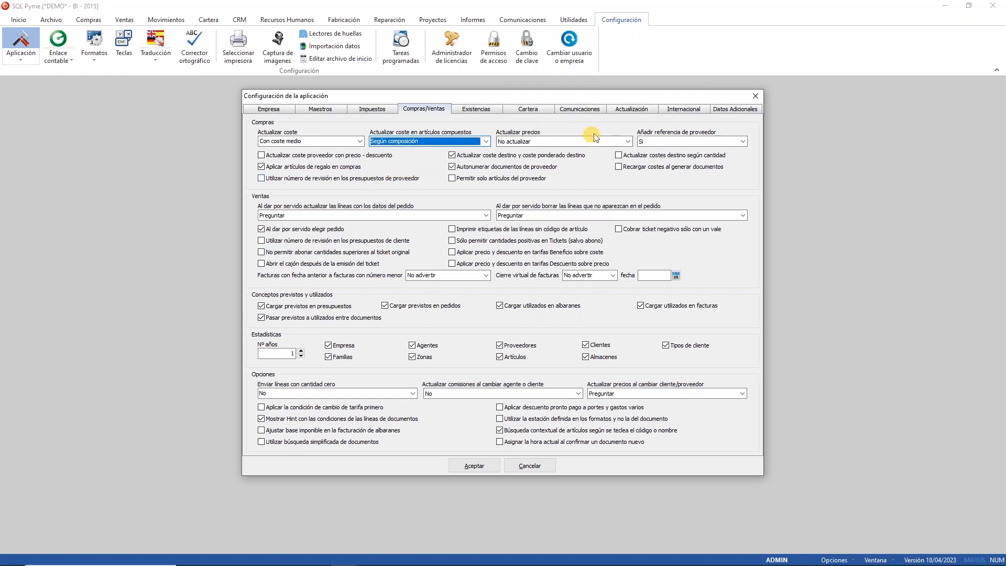
click(588, 143)
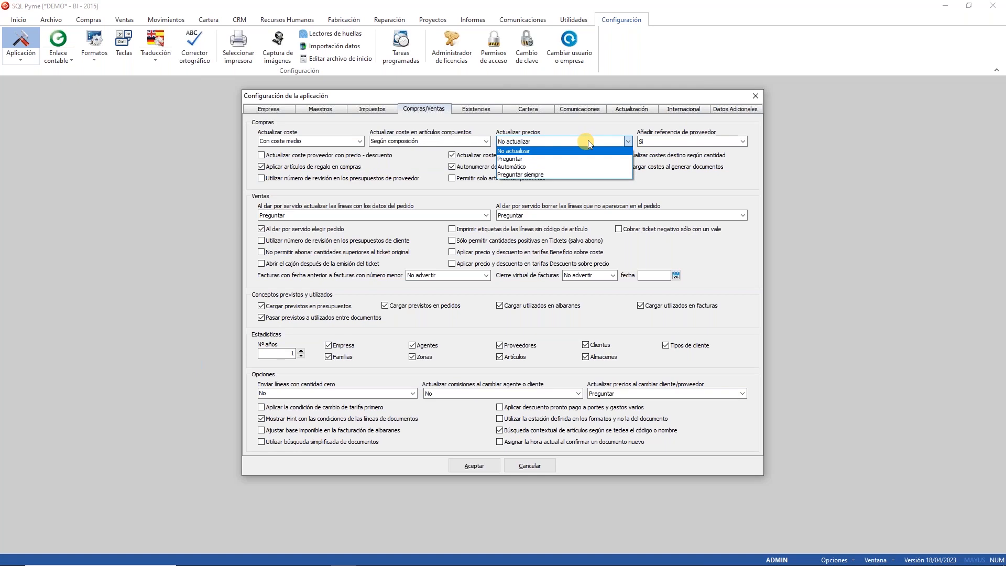
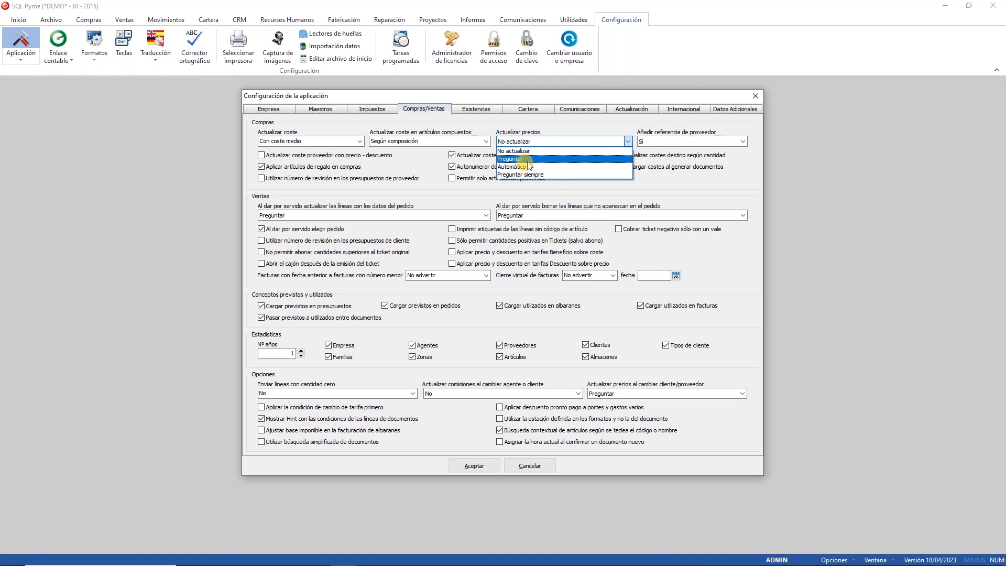
Step: Set Actualizar precios to Preguntar on the Compras/Ventas tab and accept the configuration
click(519, 158)
click(461, 466)
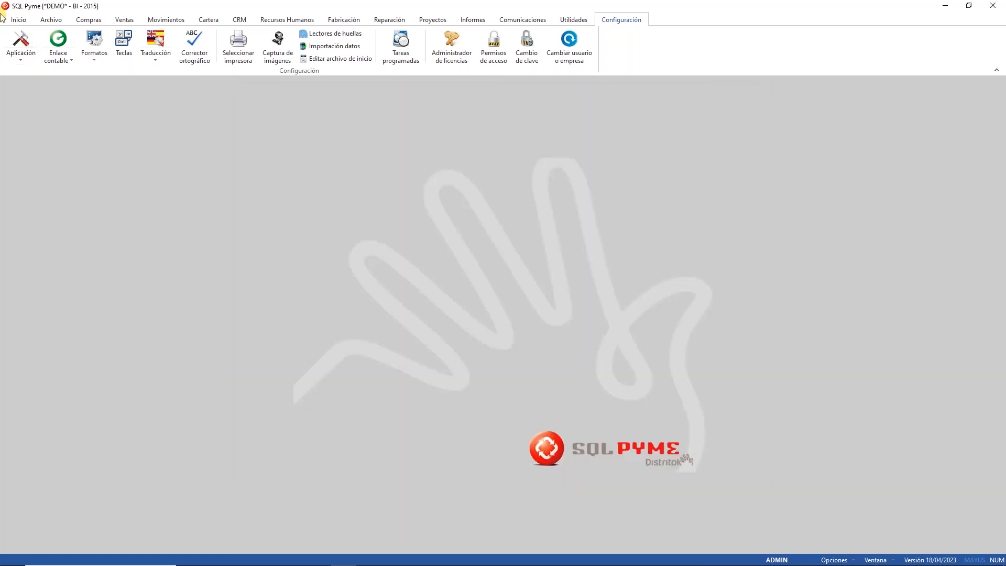
Step: In Artículos, copy the rice article code 00-001 and view its supplier costs
click(40, 21)
click(91, 53)
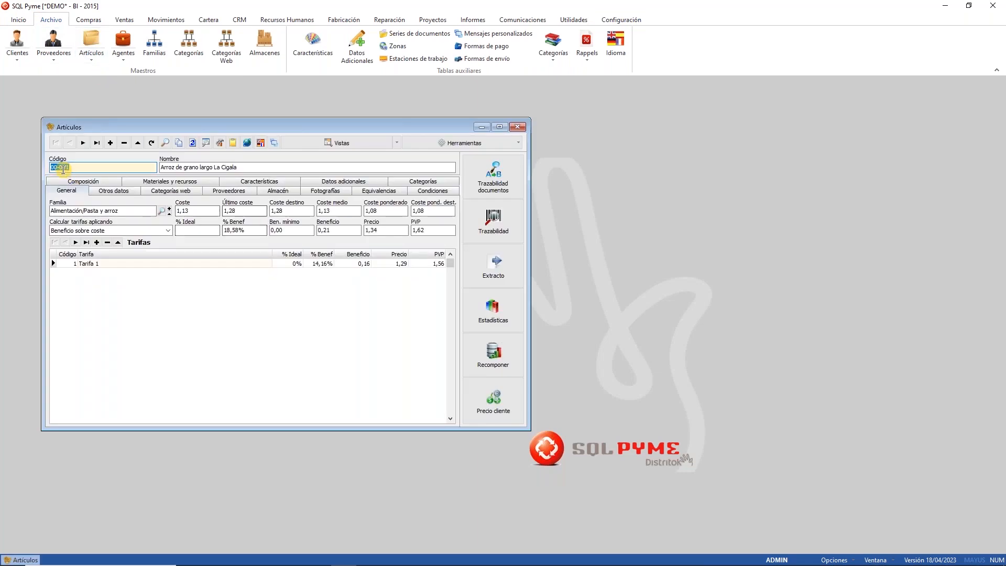
right_click(64, 174)
click(53, 202)
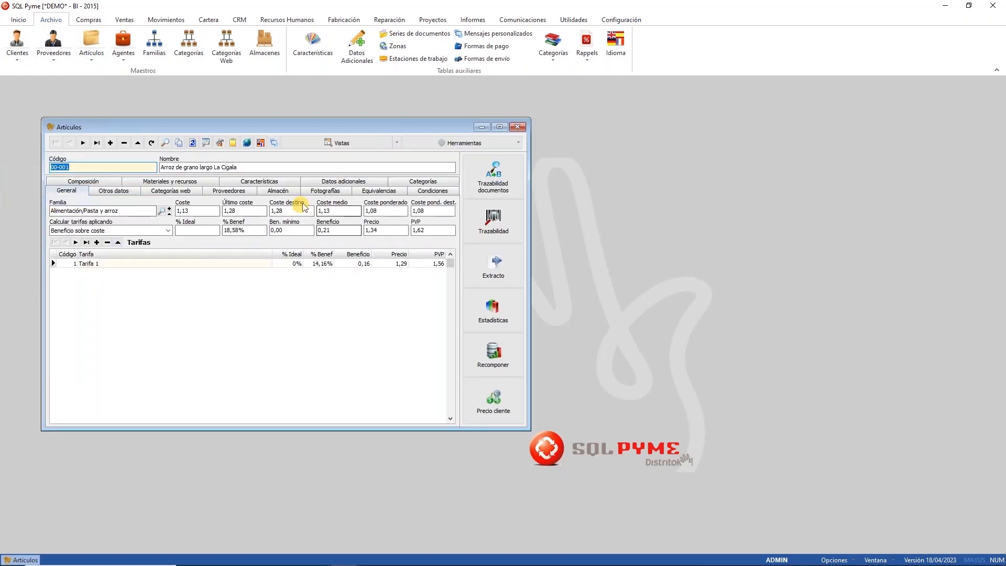
click(235, 192)
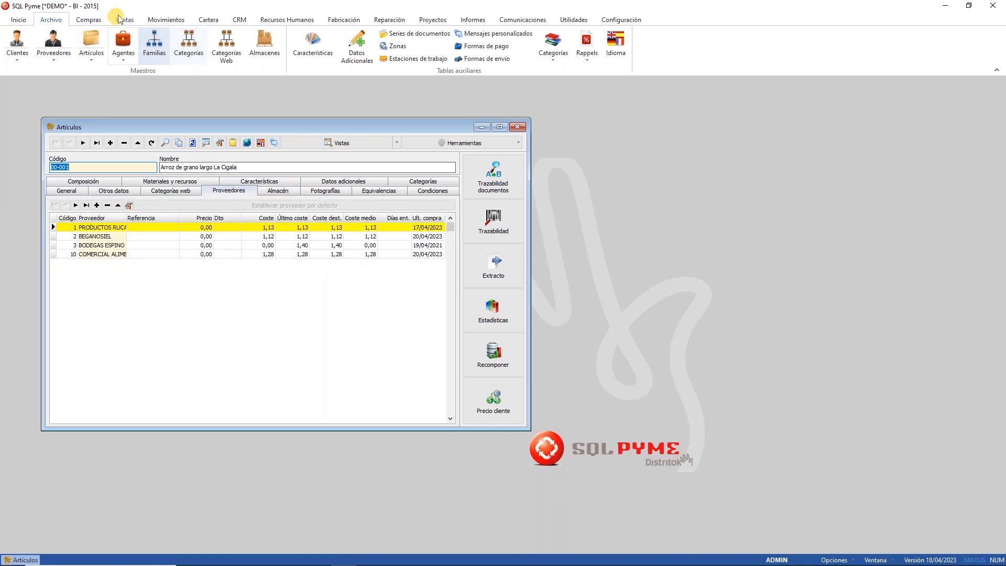
Step: Create a supplier delivery note from supplier 1 for article 00-001 at price 2 and save it
click(95, 21)
click(96, 38)
text(1)
click(89, 170)
text(00-001)
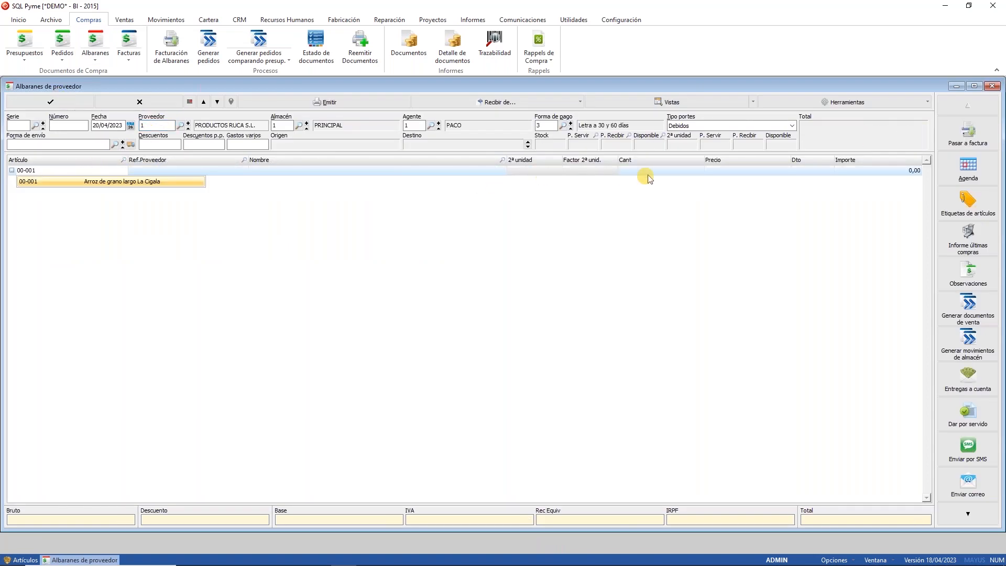
key(Return)
key(Return)
text(2)
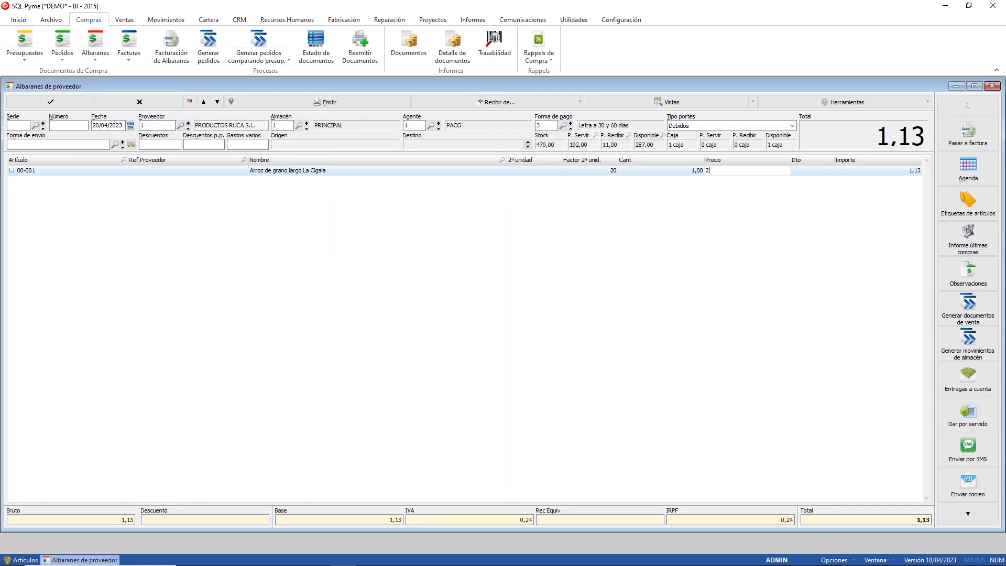
key(Return)
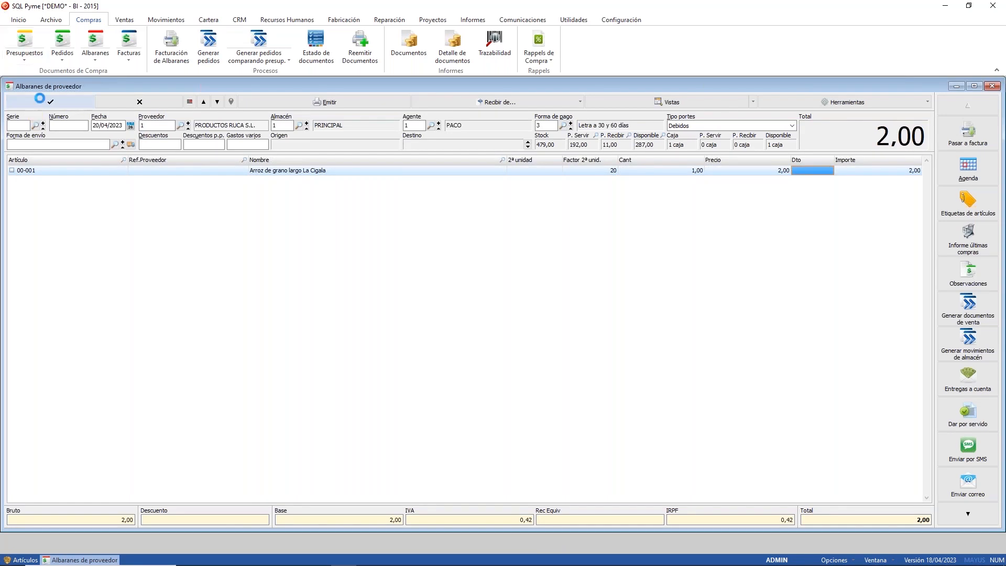
key(Return)
click(503, 317)
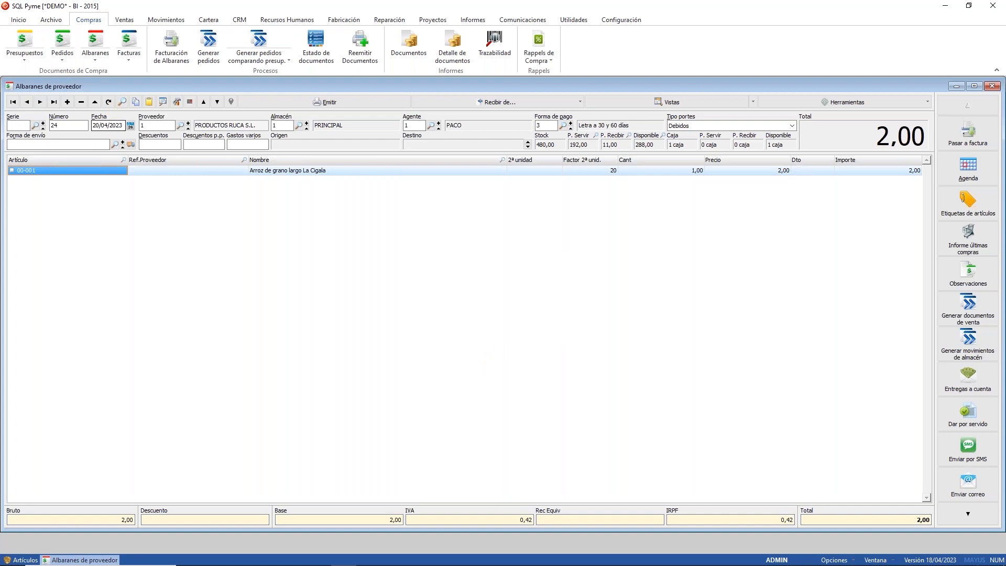
Step: Check the article's cost figures, then change the line price to 4,00 and resave without issuing
click(20, 560)
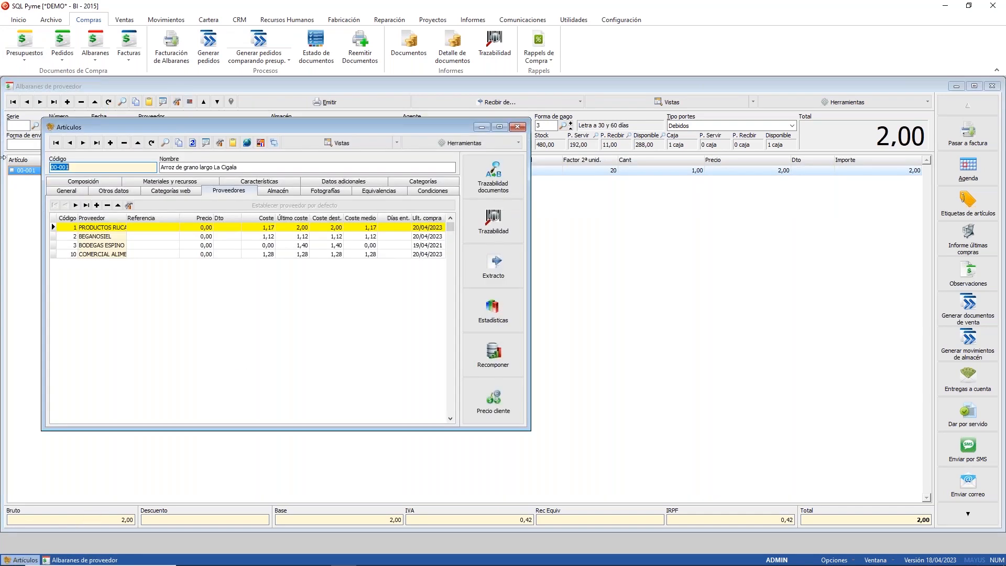
click(70, 192)
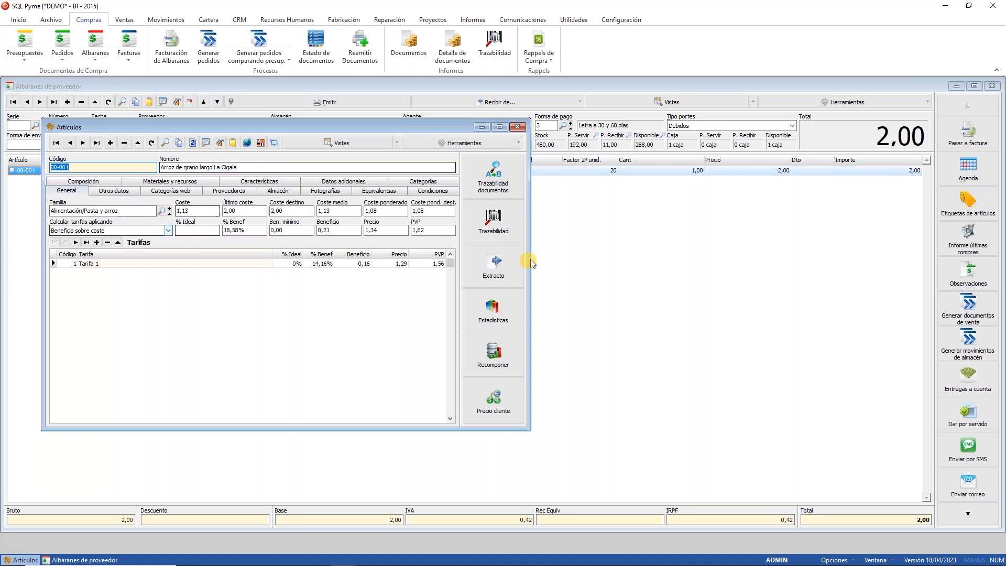
click(714, 171)
text(4)
key(Return)
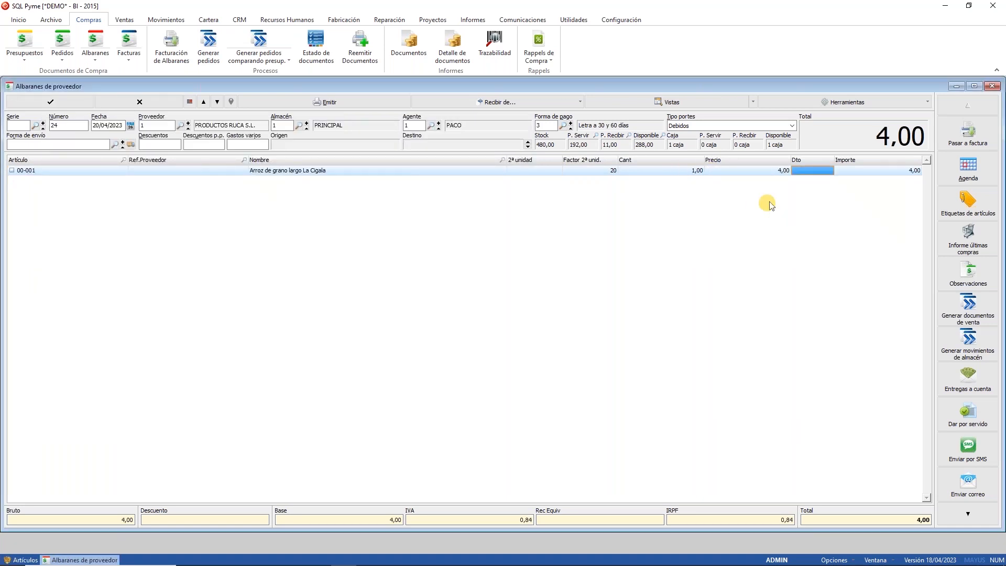
click(51, 103)
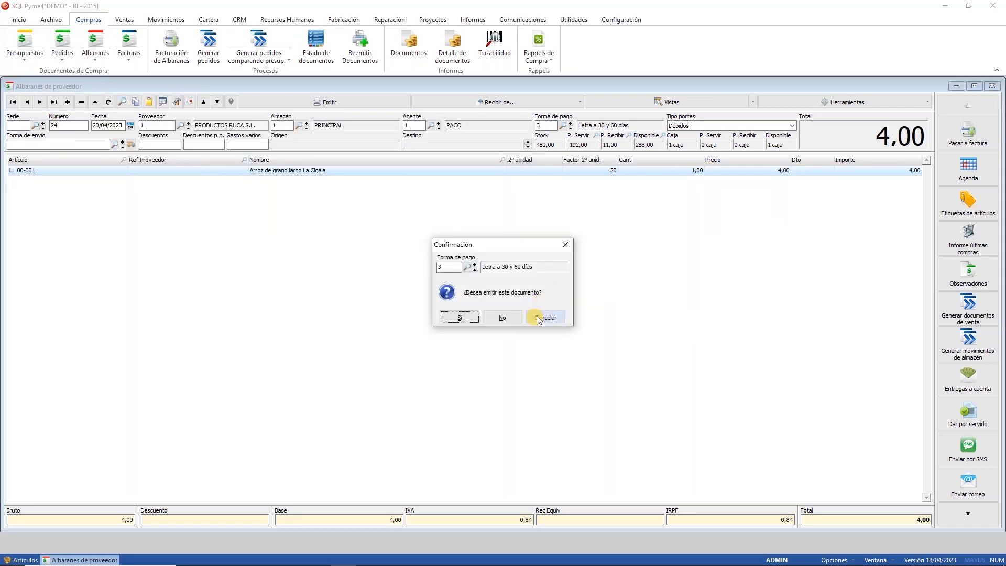
key(Return)
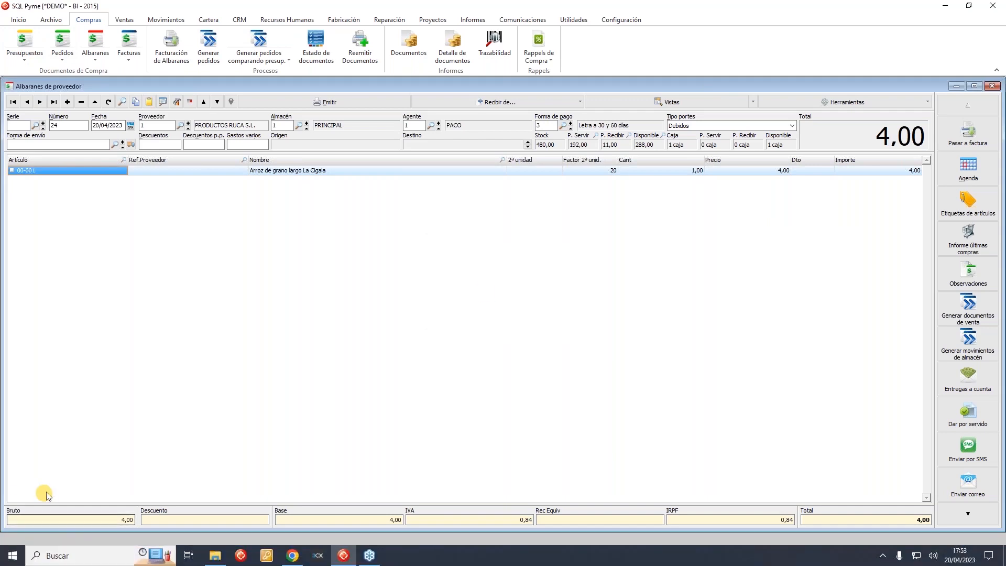
click(181, 126)
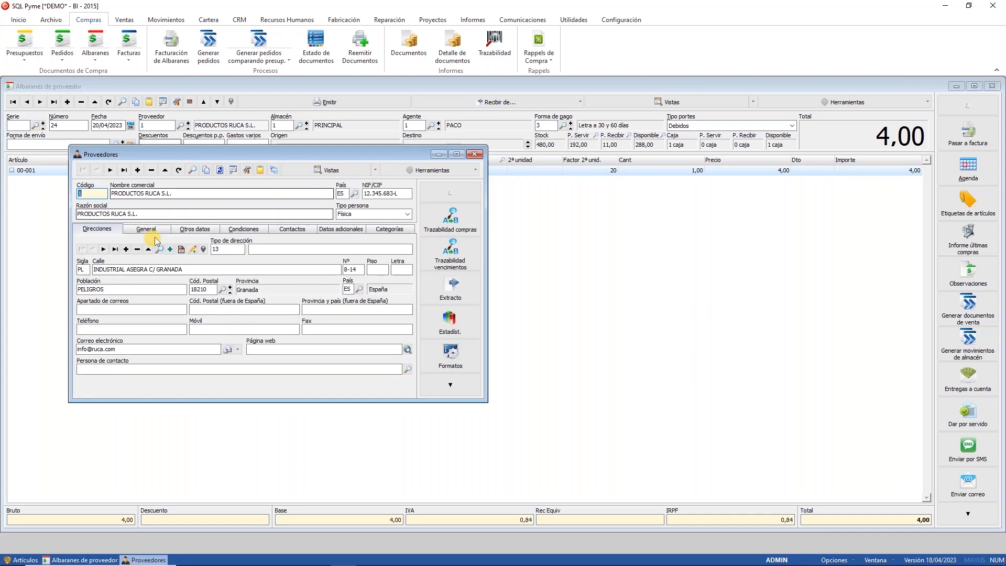
click(231, 230)
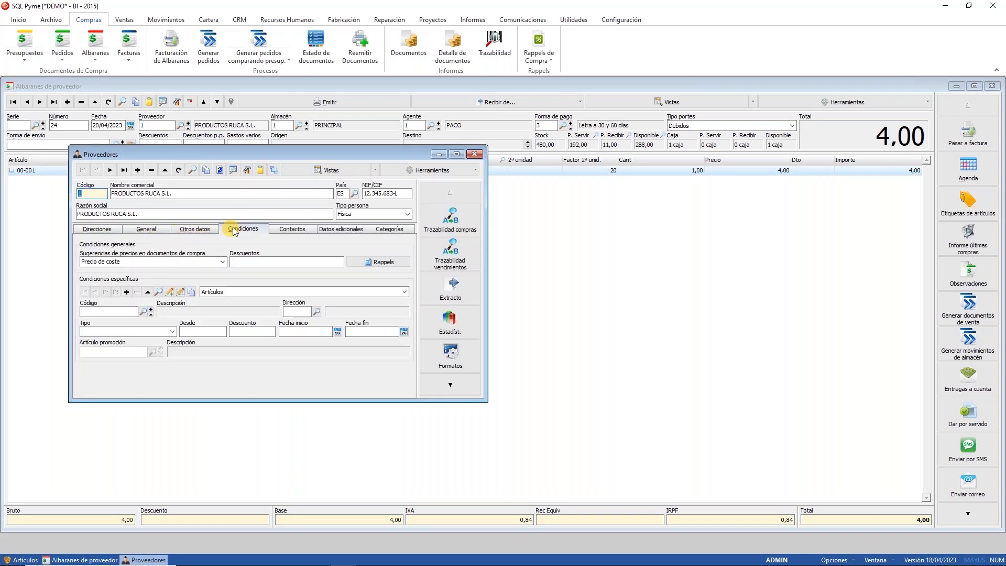
click(475, 154)
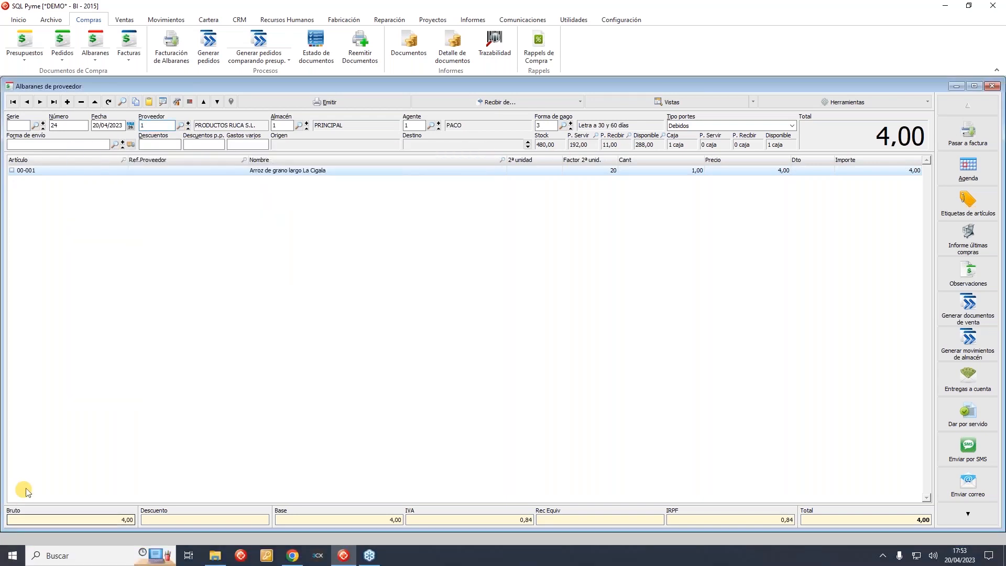
click(21, 560)
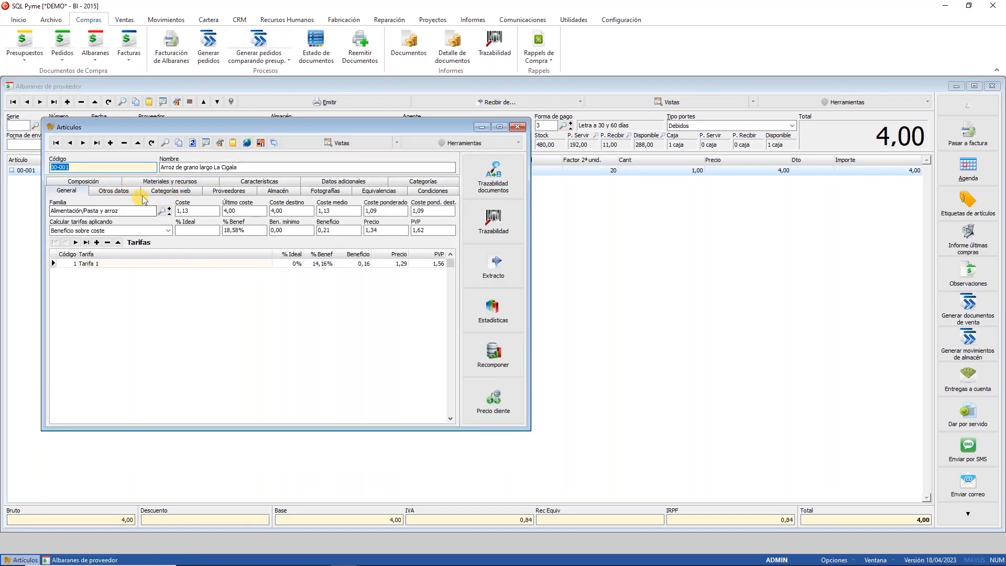
click(114, 190)
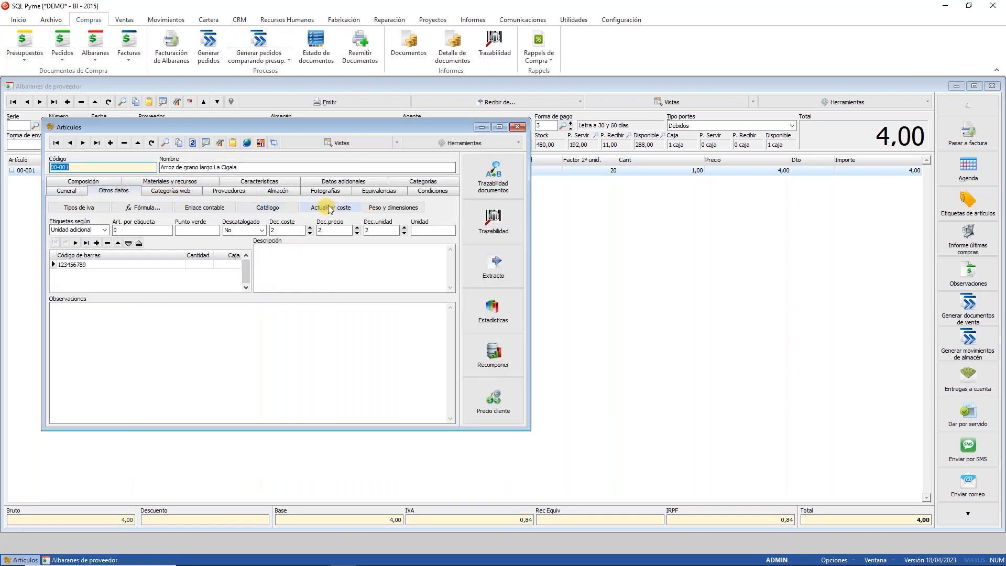
click(315, 207)
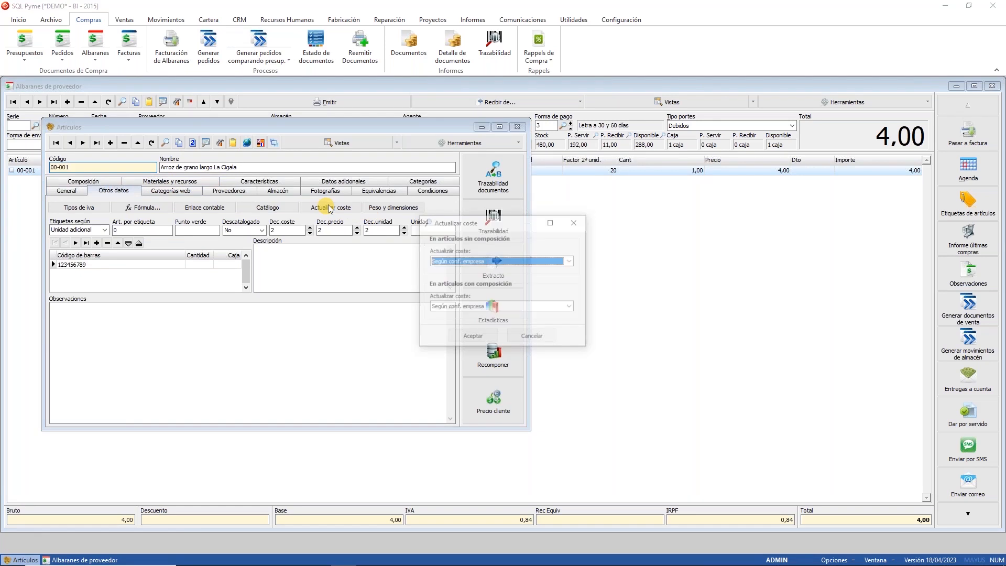
click(532, 337)
click(66, 190)
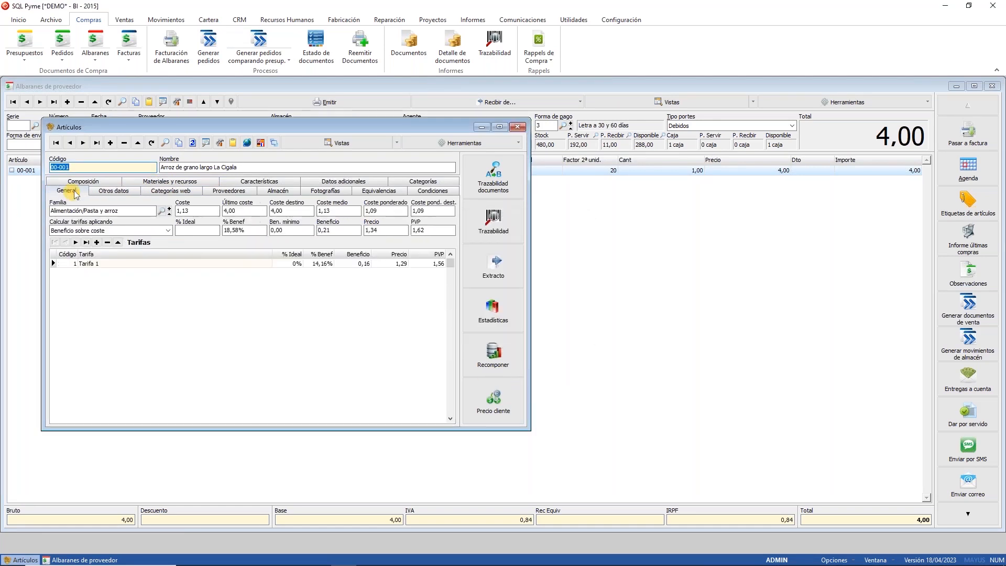
click(621, 20)
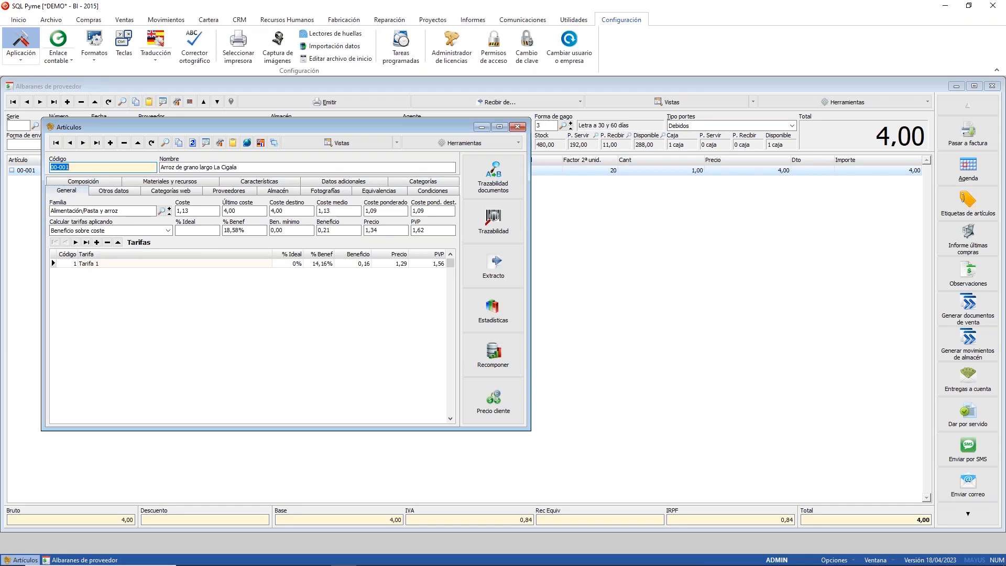
click(21, 45)
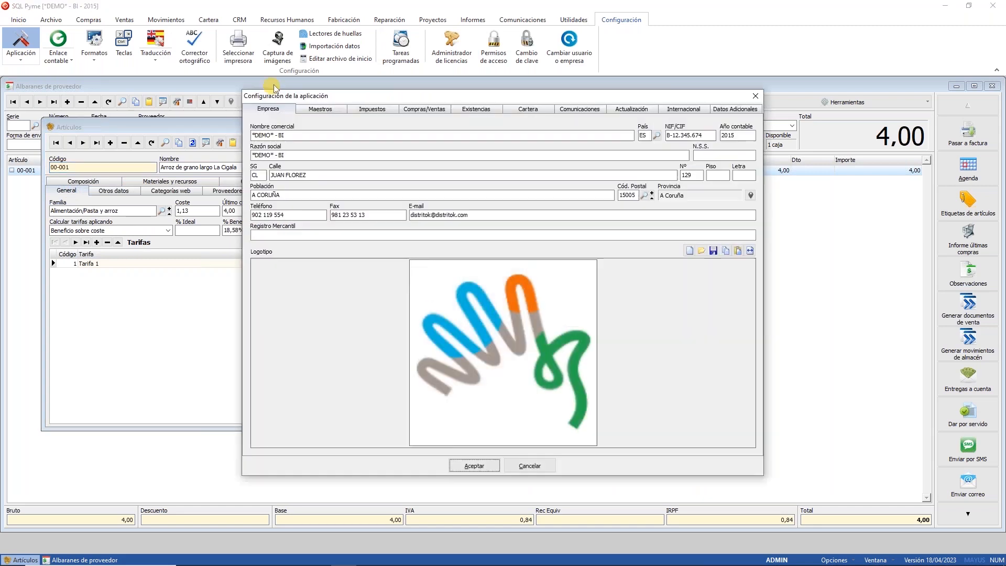
click(432, 110)
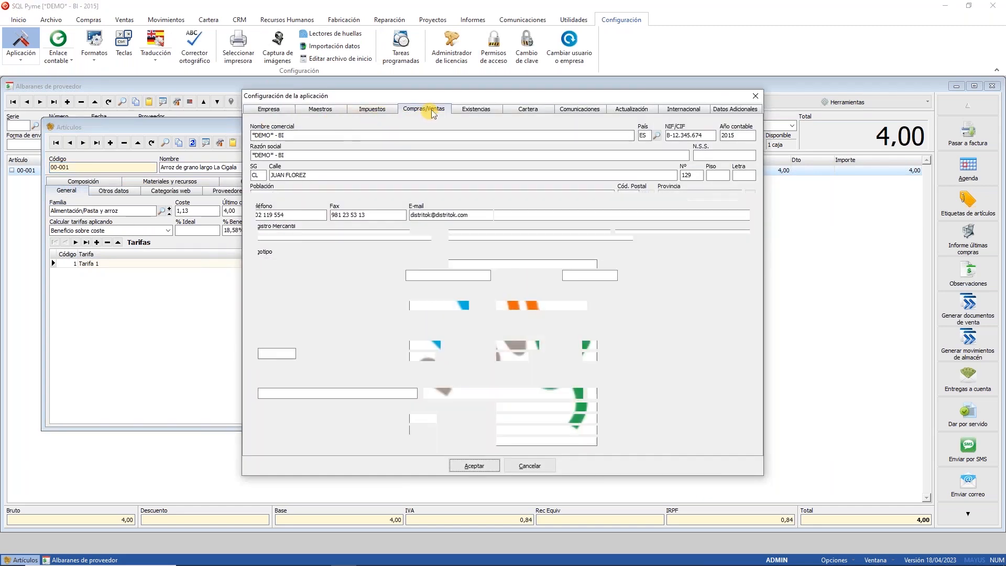
click(529, 465)
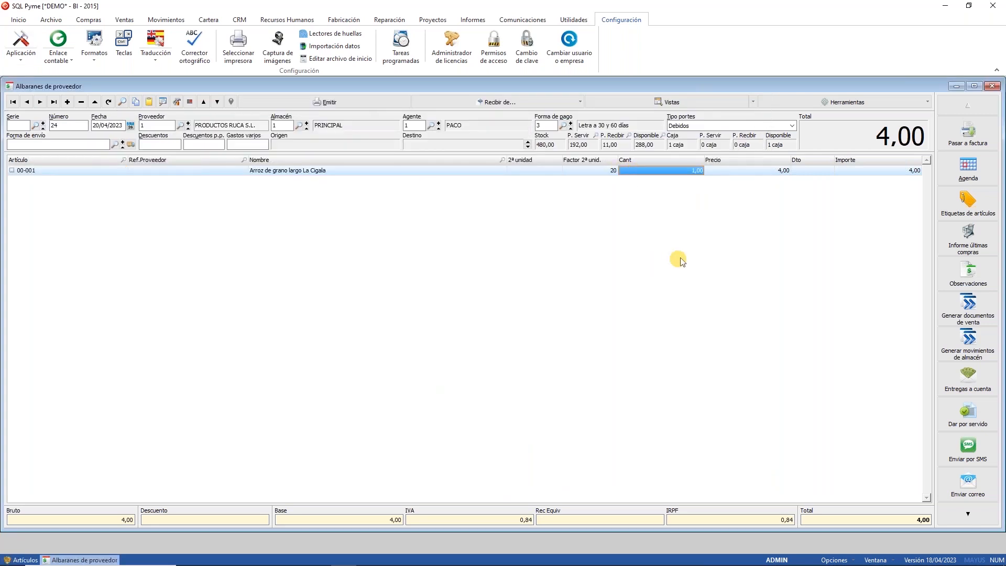
Step: Set the line quantity to 1000 and price 4, then save and issue the delivery note
text(1000)
key(Return)
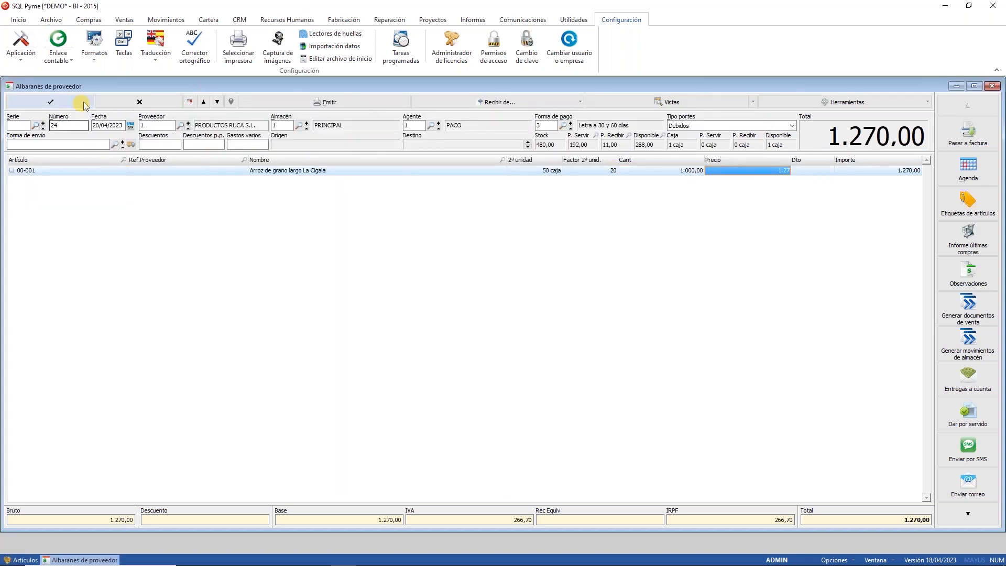
text(4)
click(50, 102)
click(503, 318)
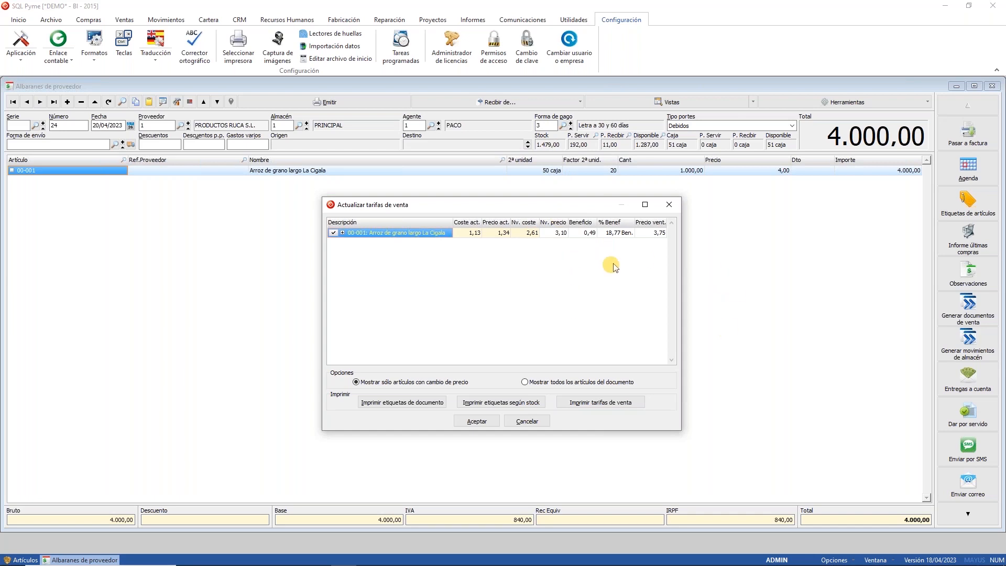
Step: Check the rice item's new profit percentage and expand its Tarifa 1 price line
click(661, 233)
click(620, 234)
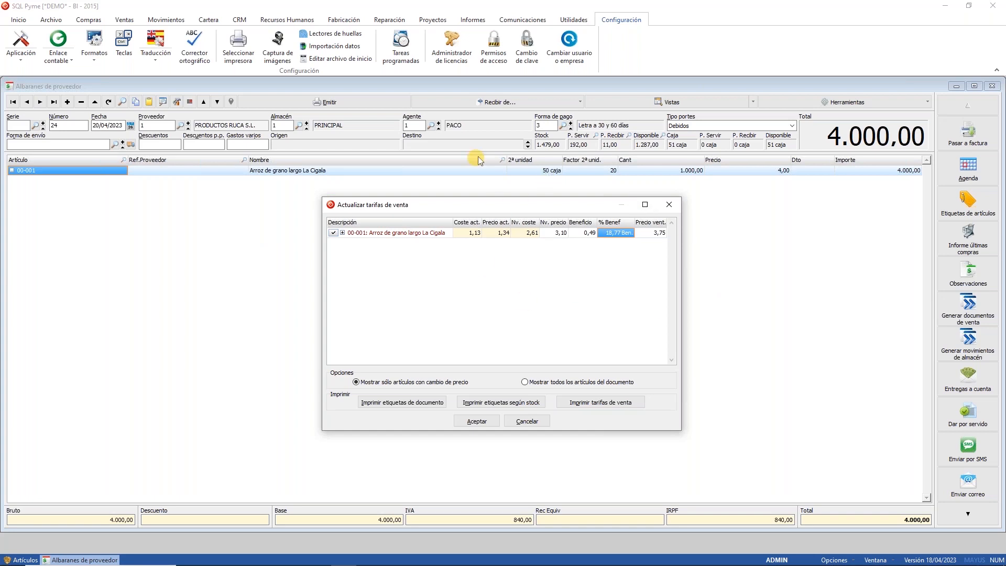
click(342, 233)
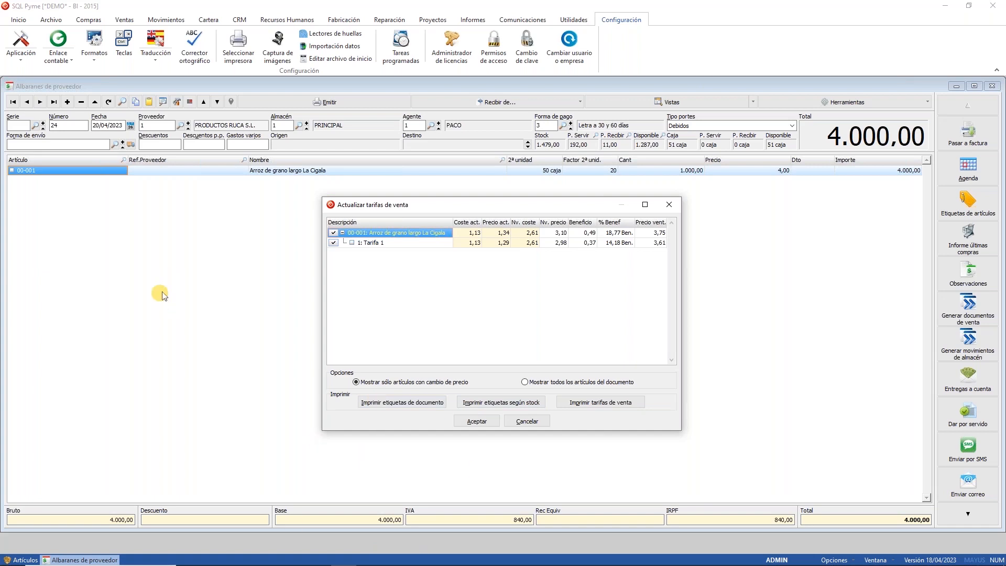
Step: Discard the sales-price update and close the supplier delivery note and items windows
click(526, 422)
click(992, 85)
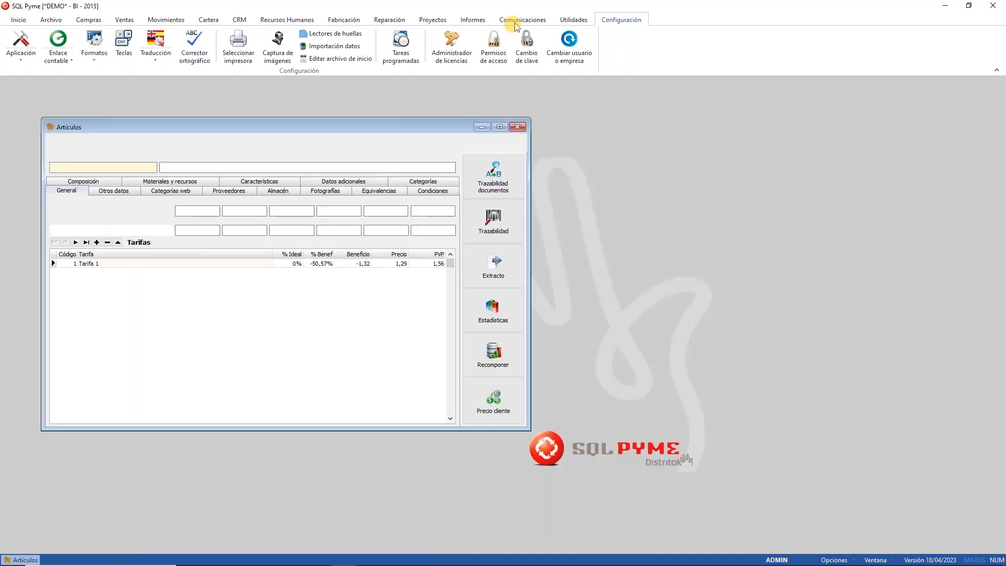
click(517, 127)
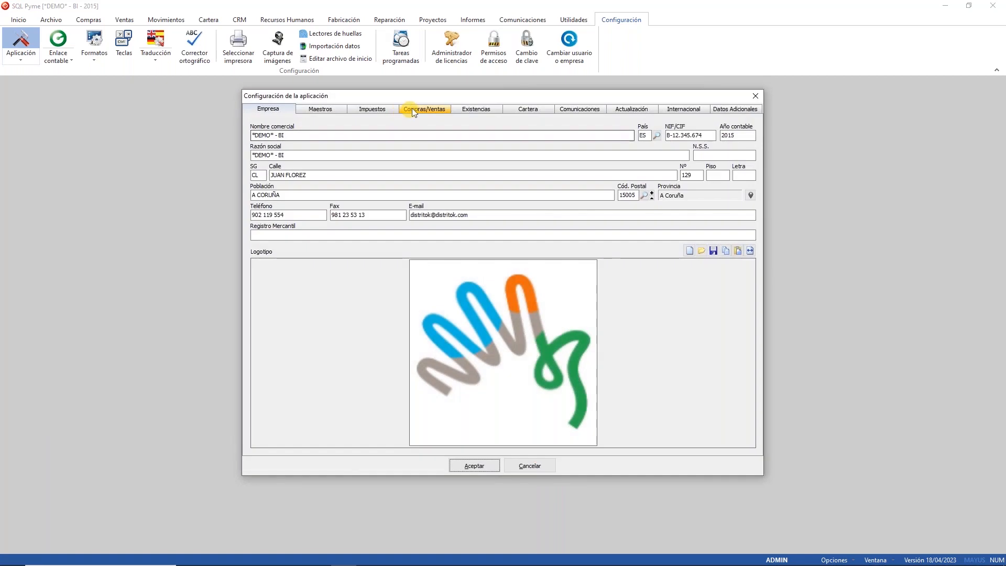
Step: Review the Compras/Ventas price-update and supplier-reference options, then cancel the configuration
click(411, 108)
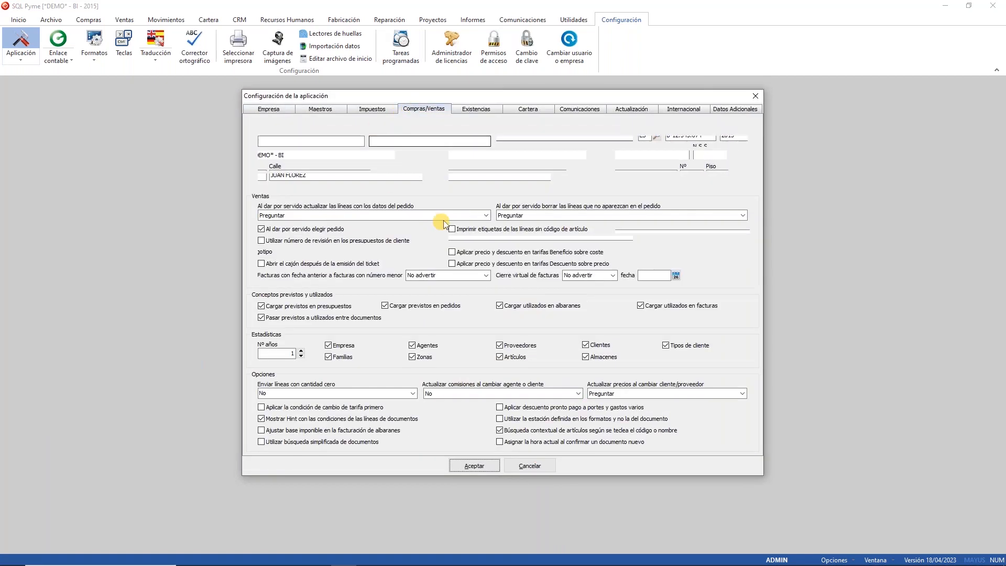
click(576, 141)
click(524, 149)
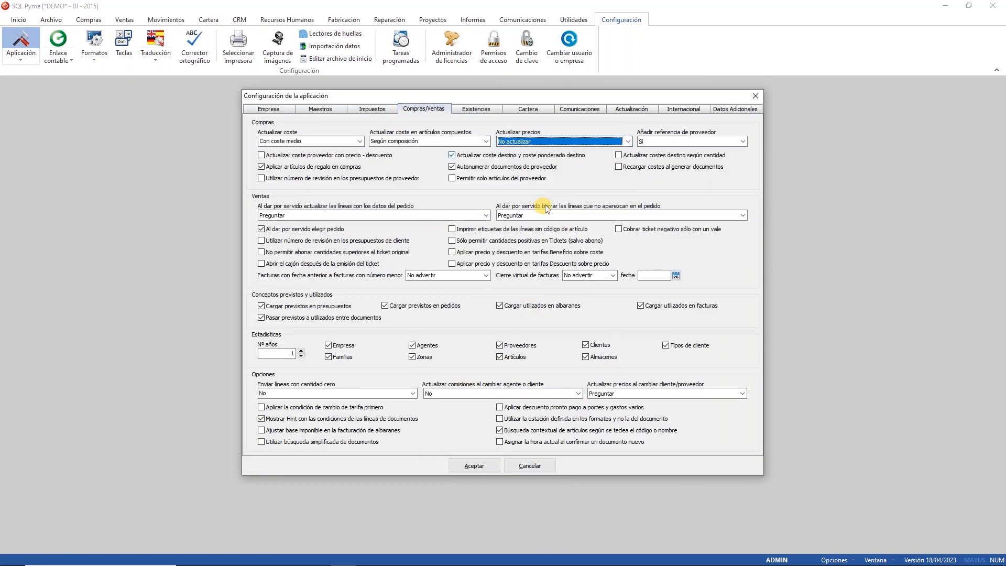
click(719, 143)
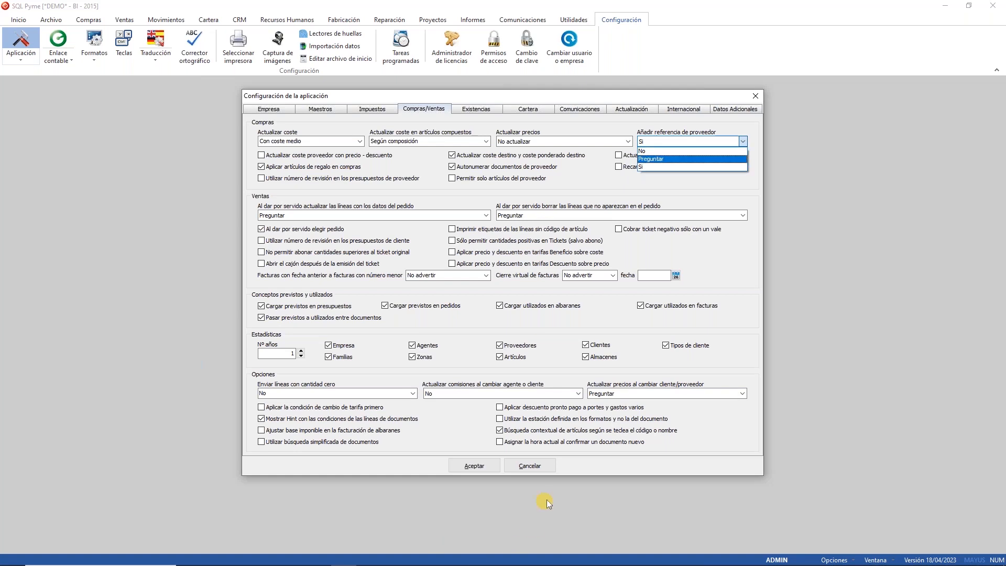
click(542, 462)
click(542, 462)
Step: Reopen the item's suppliers in Artículos and keep supplier references set to Sí in configuration
click(51, 19)
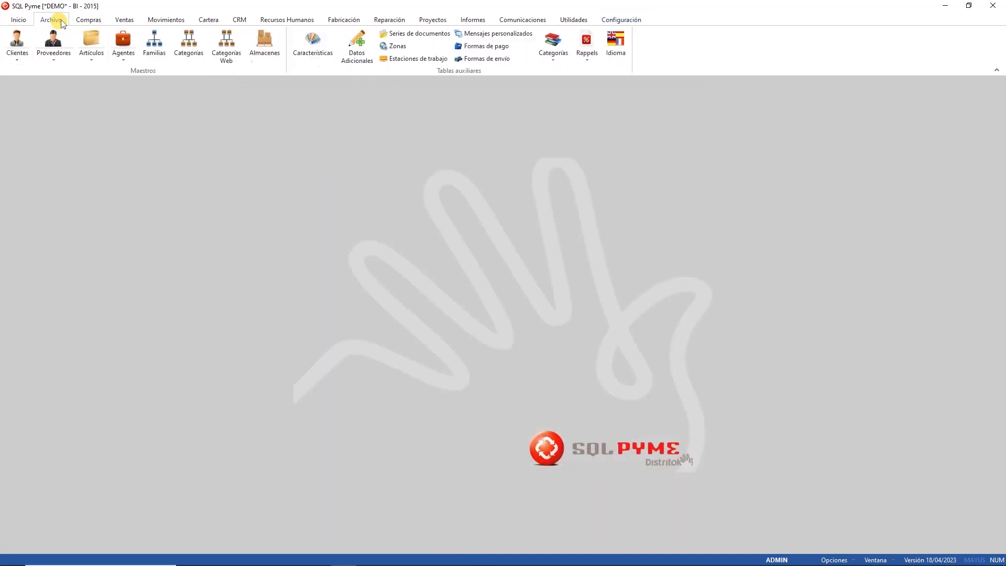
click(90, 42)
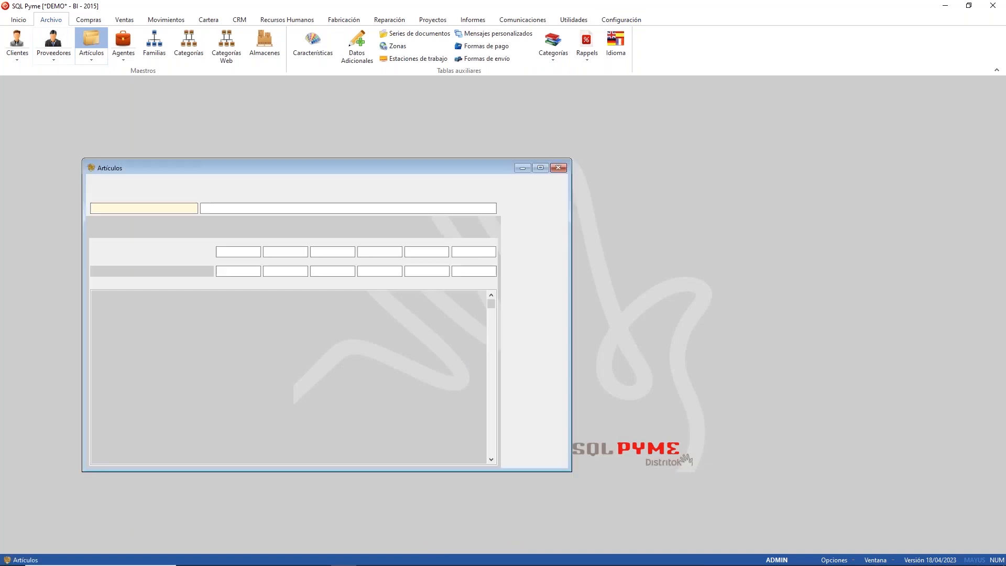
click(273, 233)
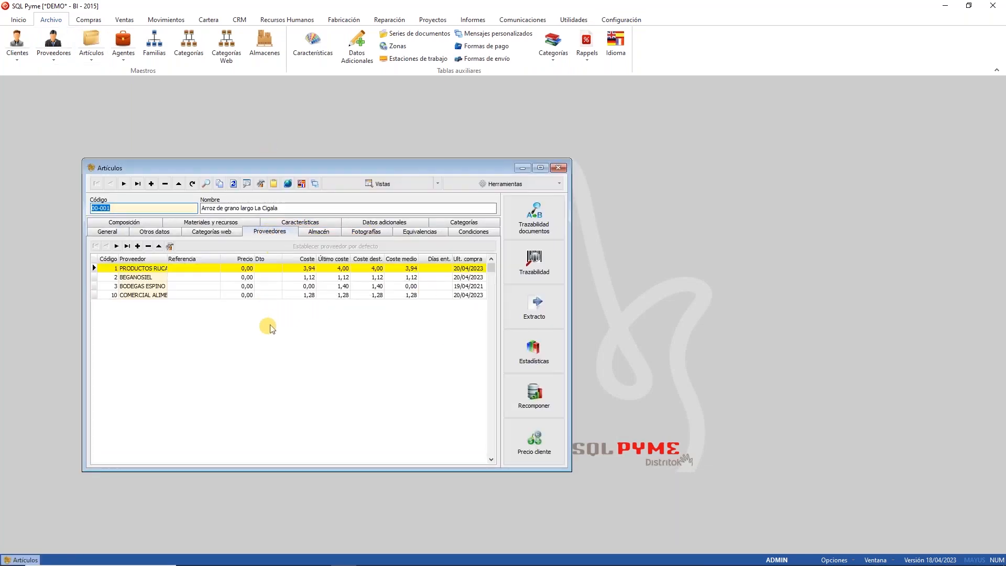
click(610, 21)
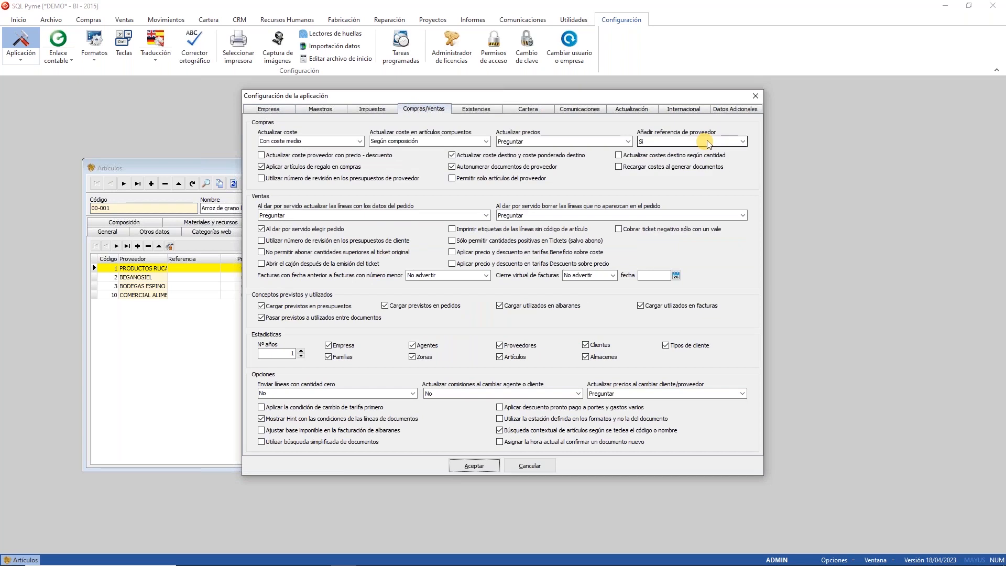
click(712, 140)
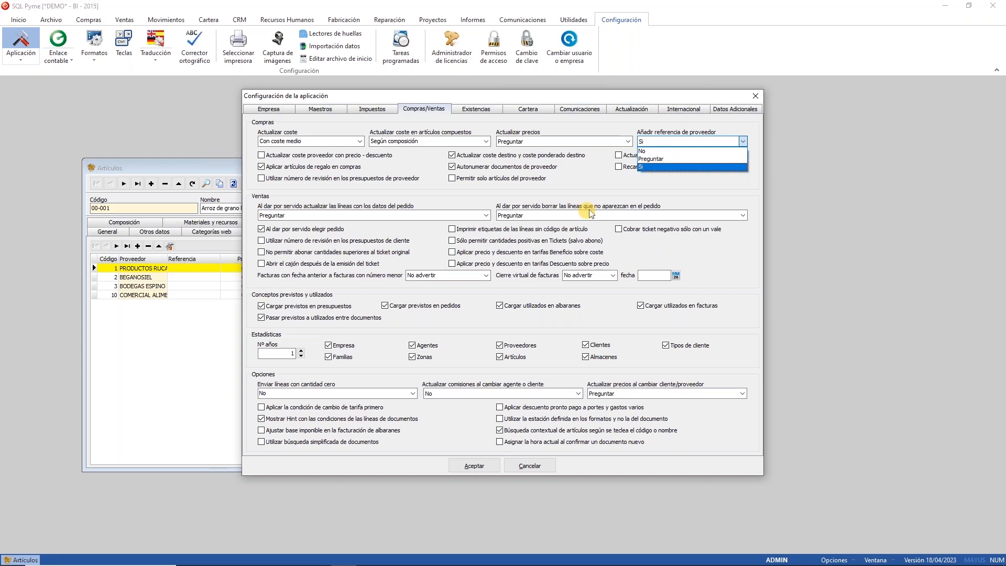
click(281, 198)
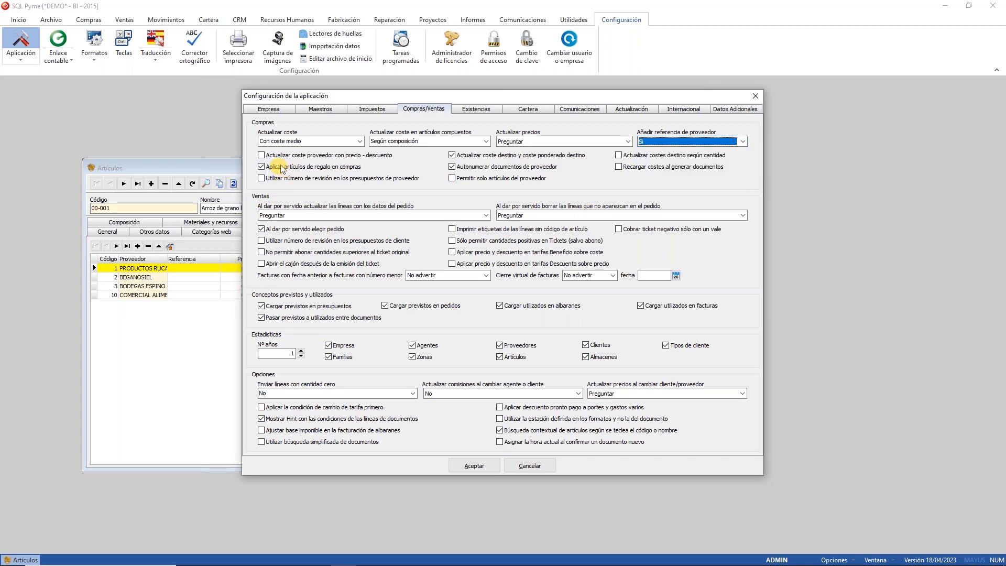
drag(377, 100, 548, 128)
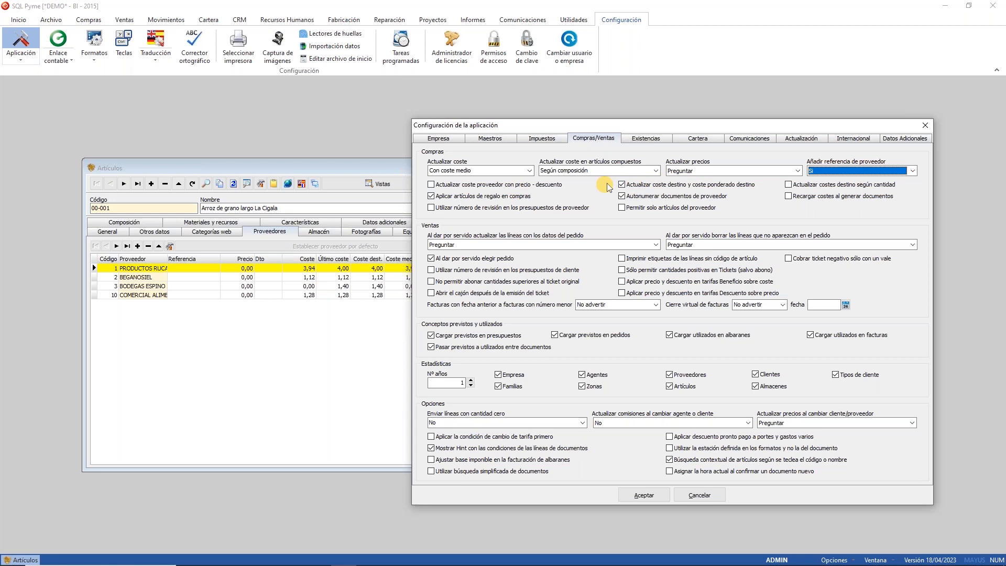
Step: Try the destination-cost-by-quantity and cost-reloading options, leaving both turned off
mouse_move(812, 188)
click(997, 247)
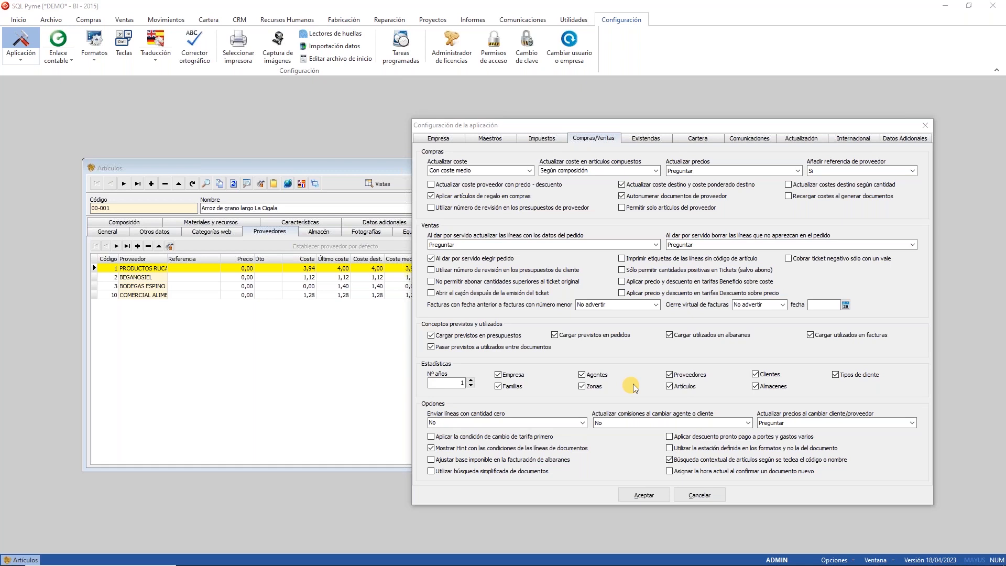
click(845, 185)
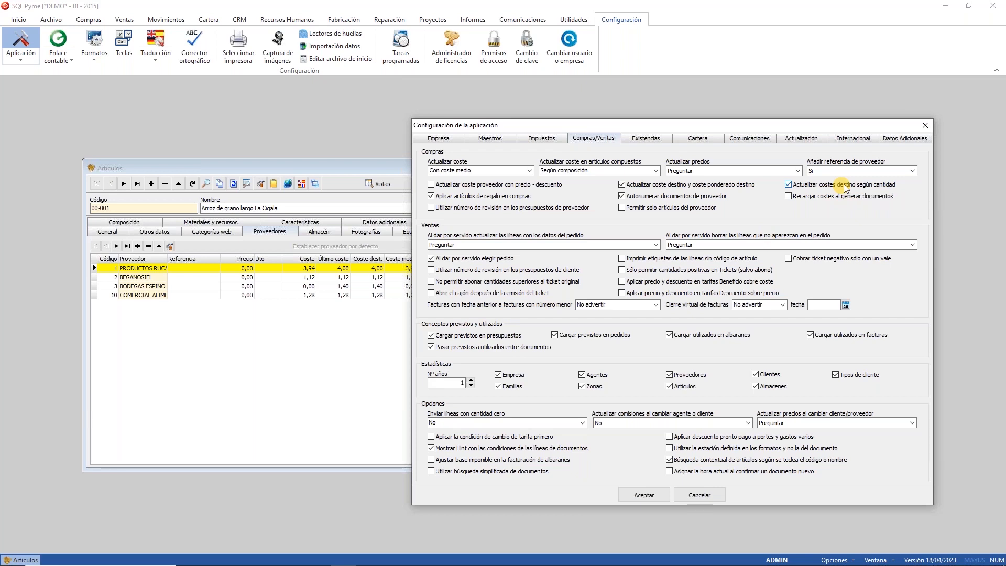
click(841, 186)
click(821, 198)
click(821, 198)
Step: Turn off supplier-quote revision numbers, enable Permitir solo artículos del proveedor, and save
click(537, 210)
click(630, 209)
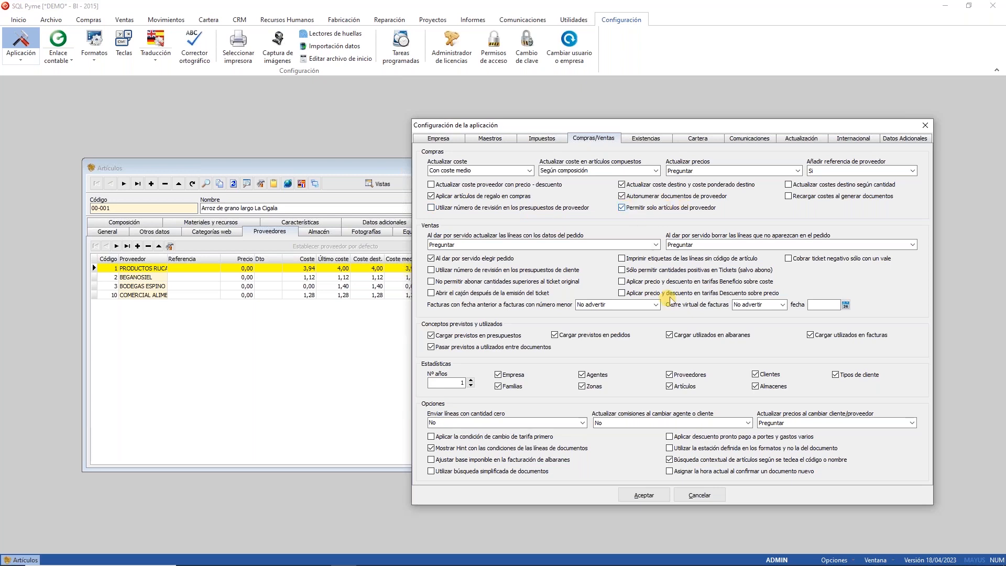
click(649, 496)
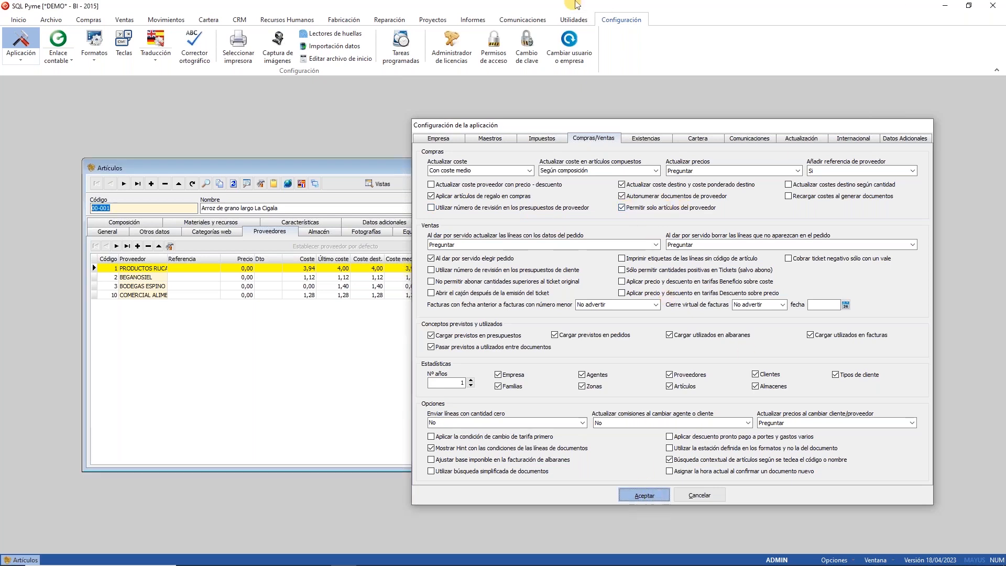
click(558, 168)
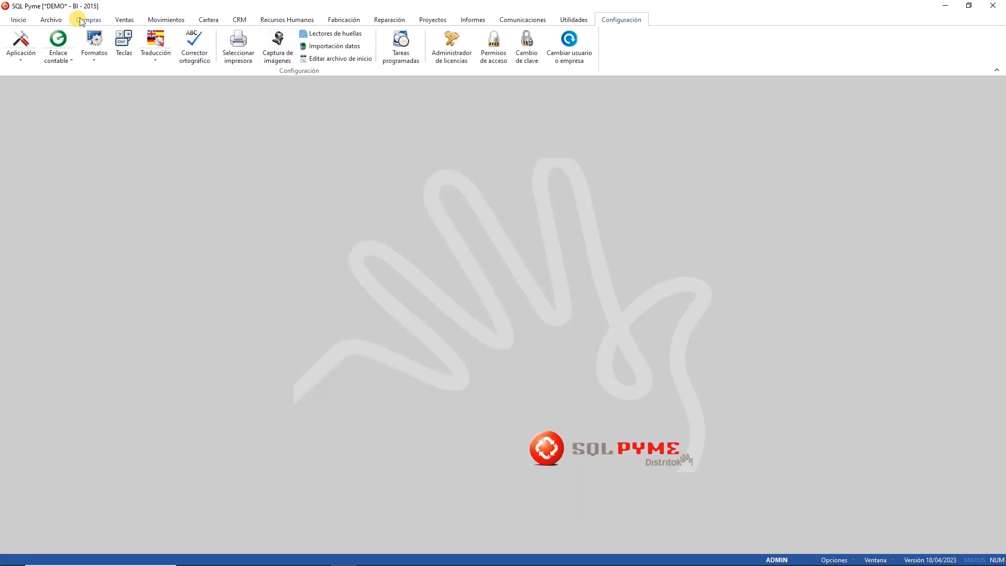
click(84, 19)
click(67, 45)
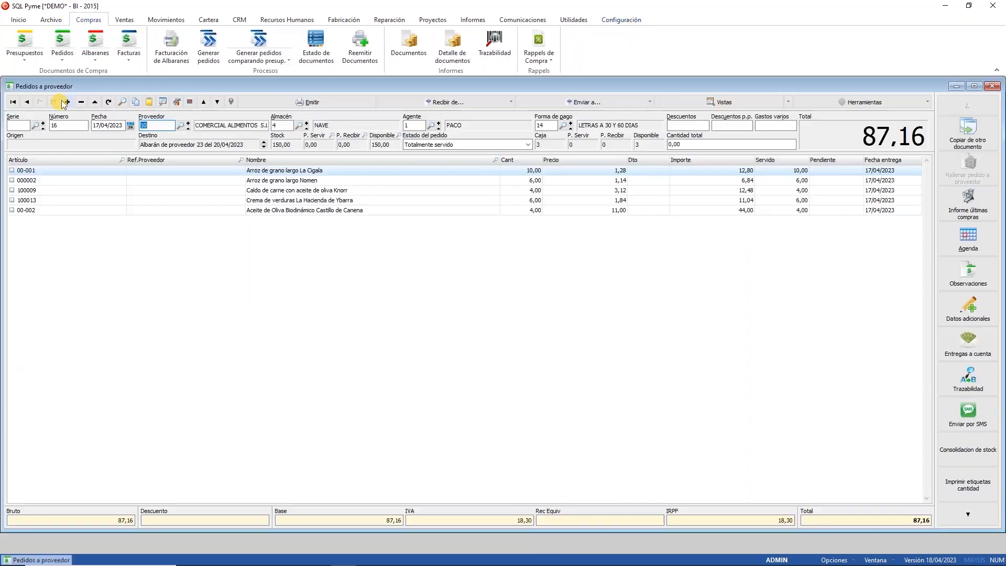
click(63, 103)
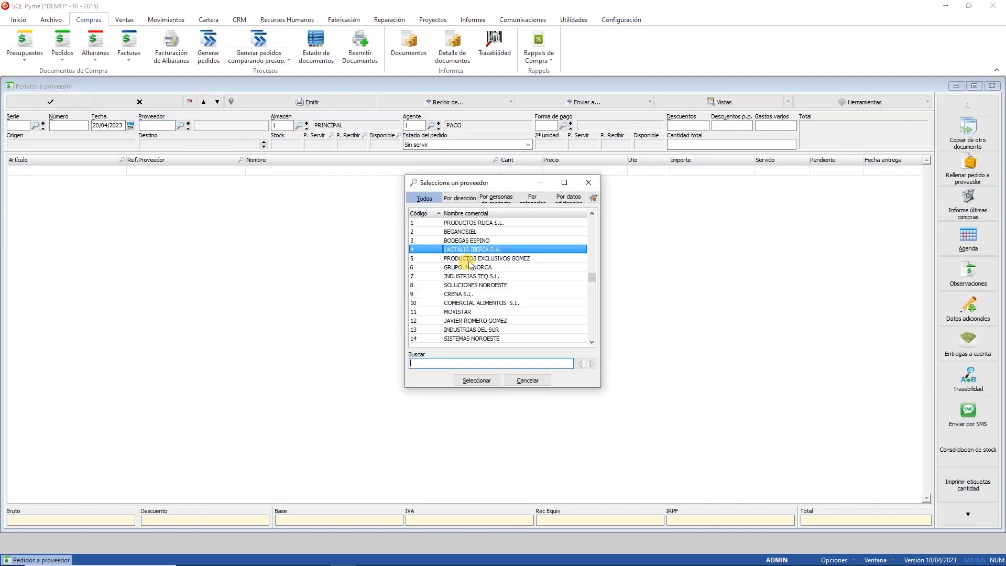
double_click(472, 232)
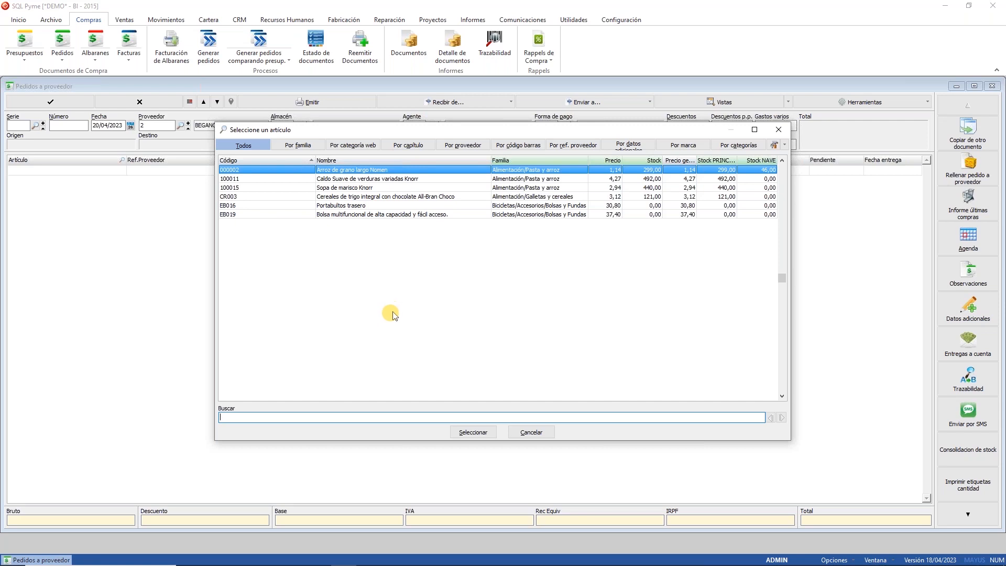
click(524, 431)
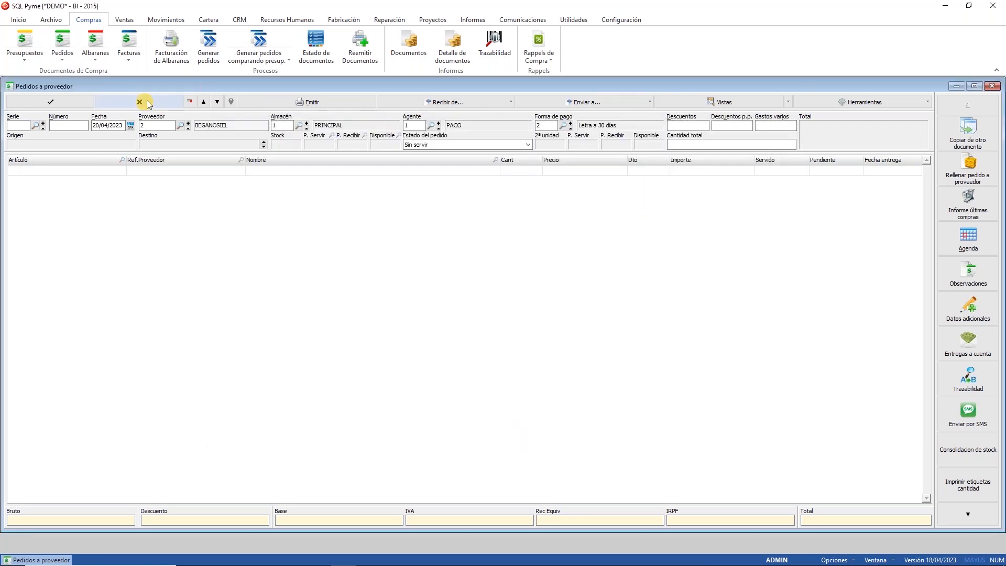
click(141, 102)
click(994, 87)
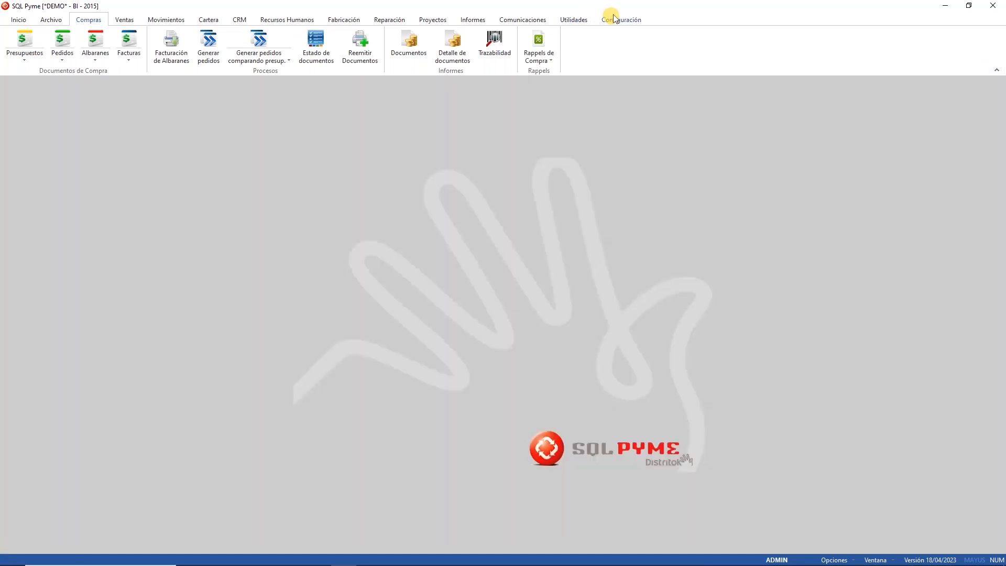
Step: Open the Compras/Ventas configuration settings and cancel without changes
click(620, 19)
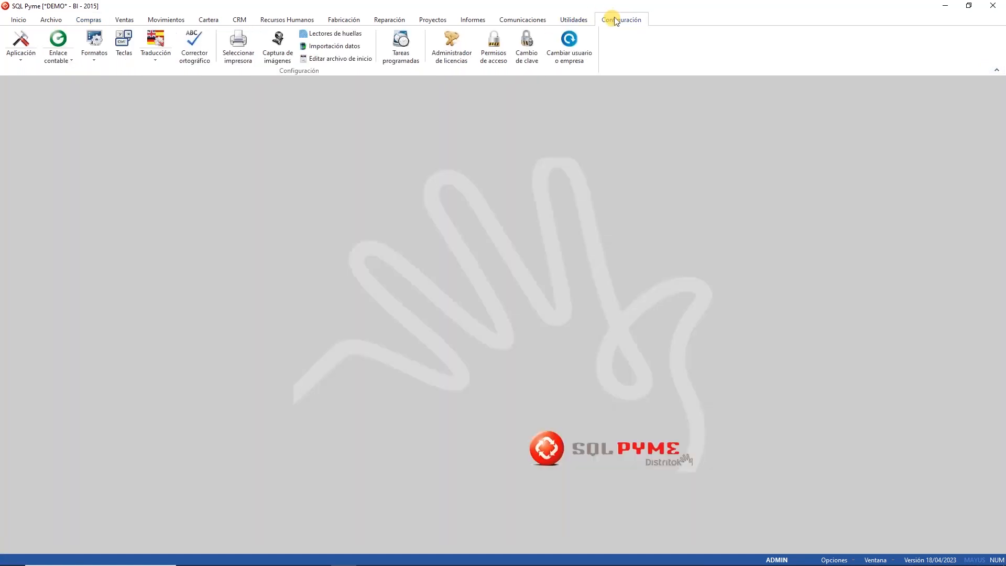
click(22, 36)
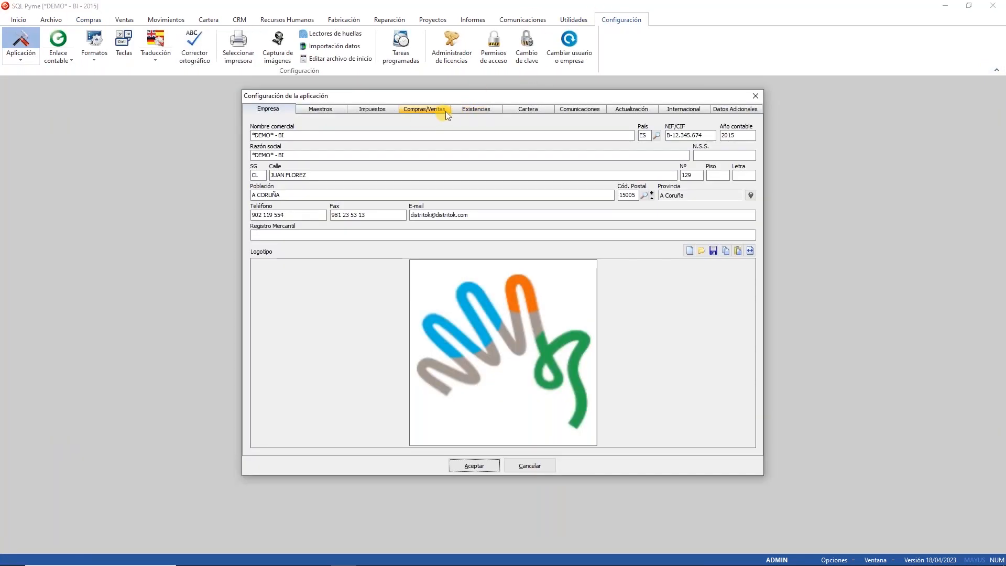
click(441, 111)
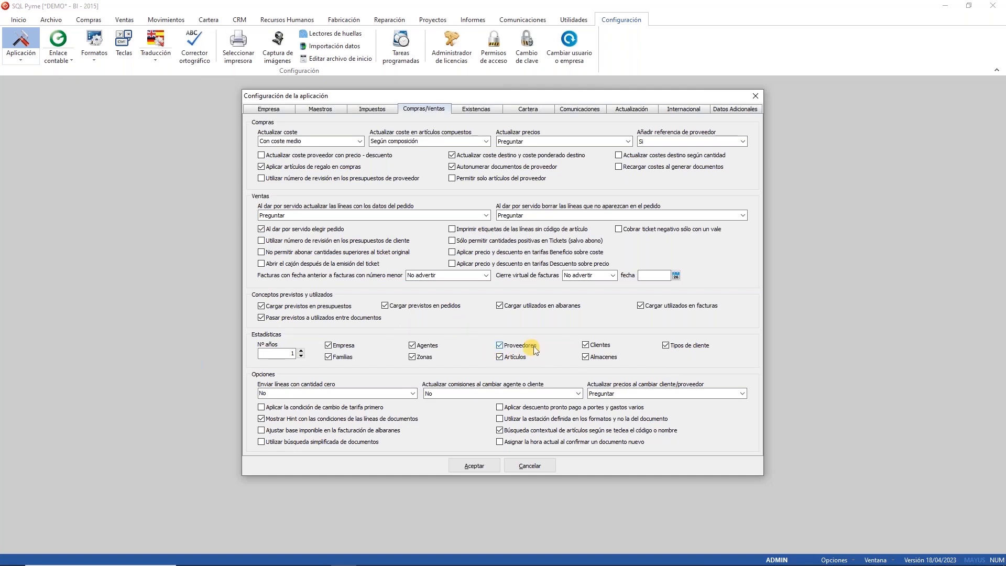
click(532, 470)
Step: View the Informes > Estadísticas report list, then return to Configuración
click(469, 19)
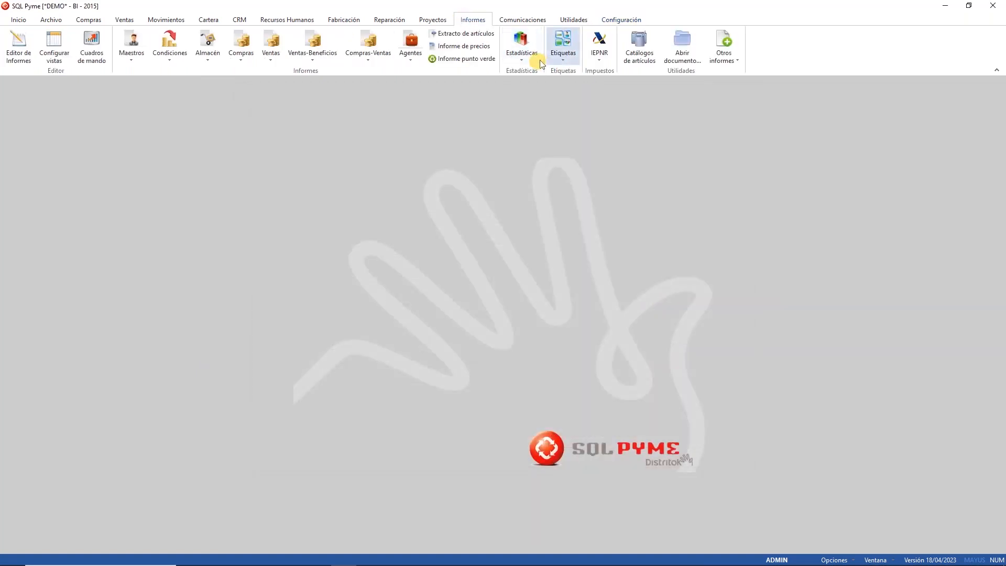
click(521, 52)
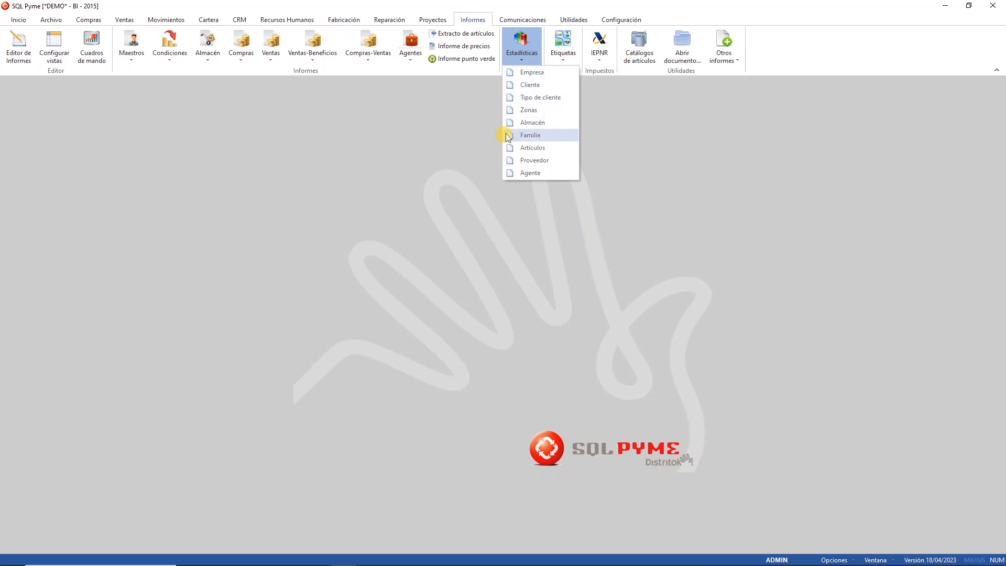
click(630, 19)
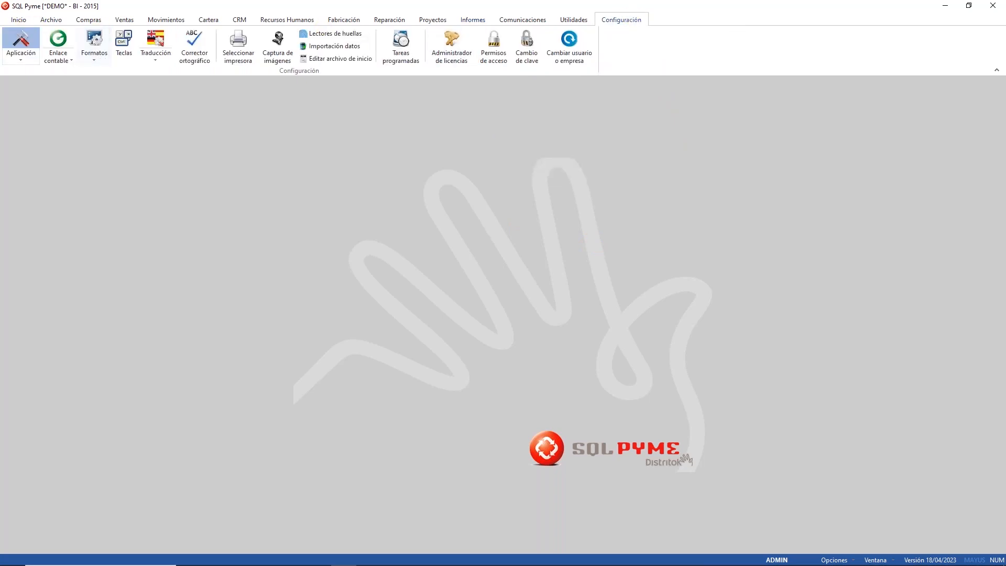
click(21, 43)
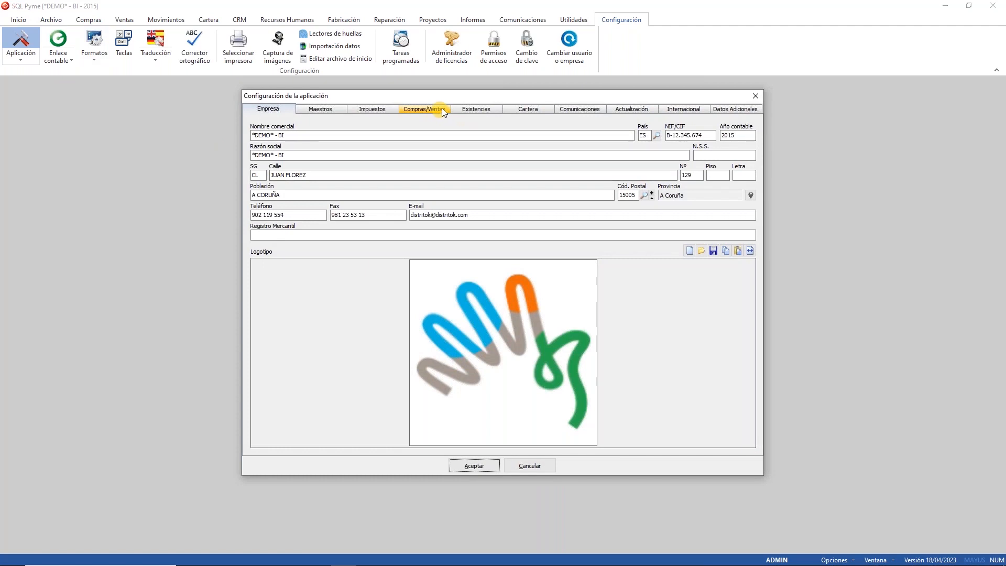
click(440, 109)
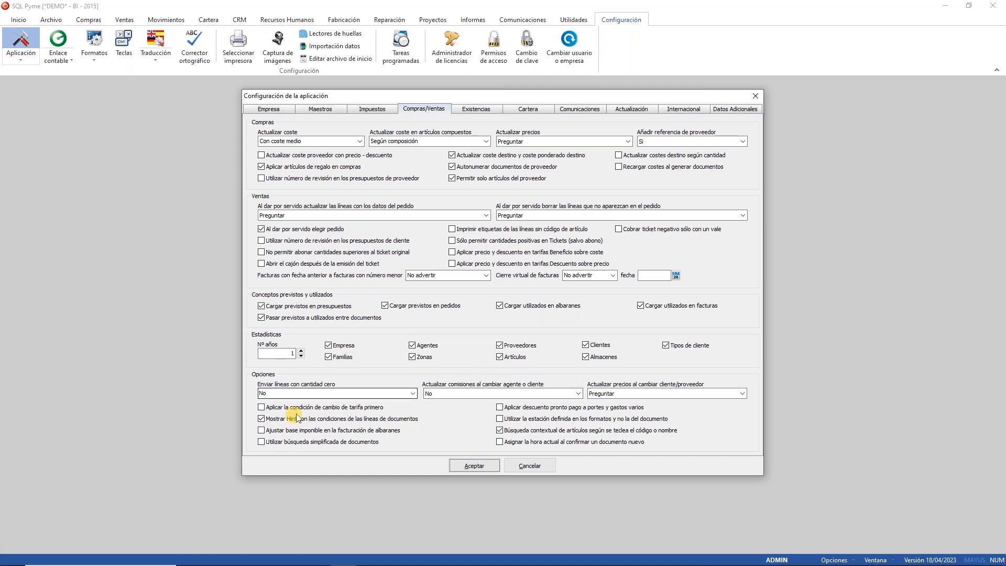
click(414, 393)
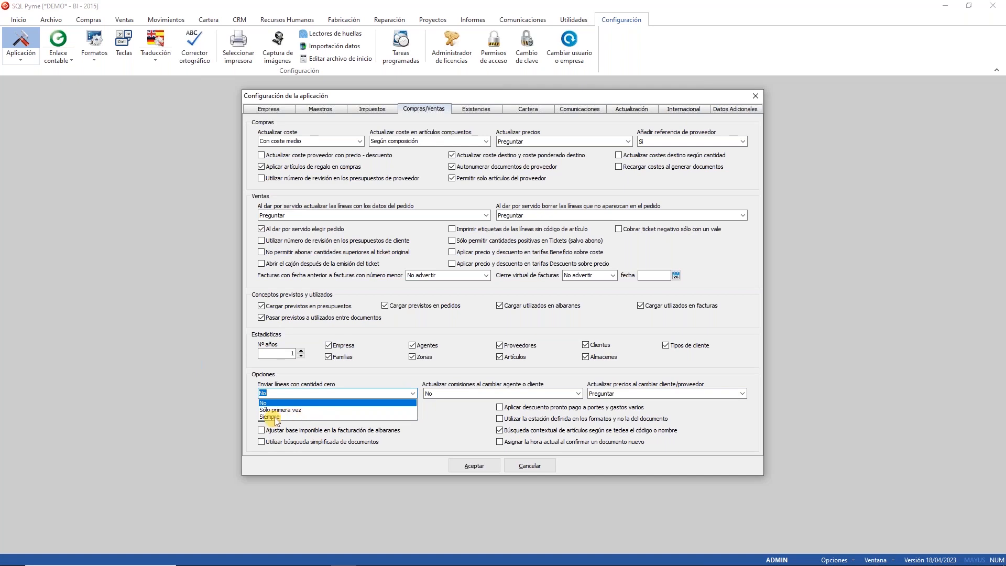
click(511, 375)
click(493, 393)
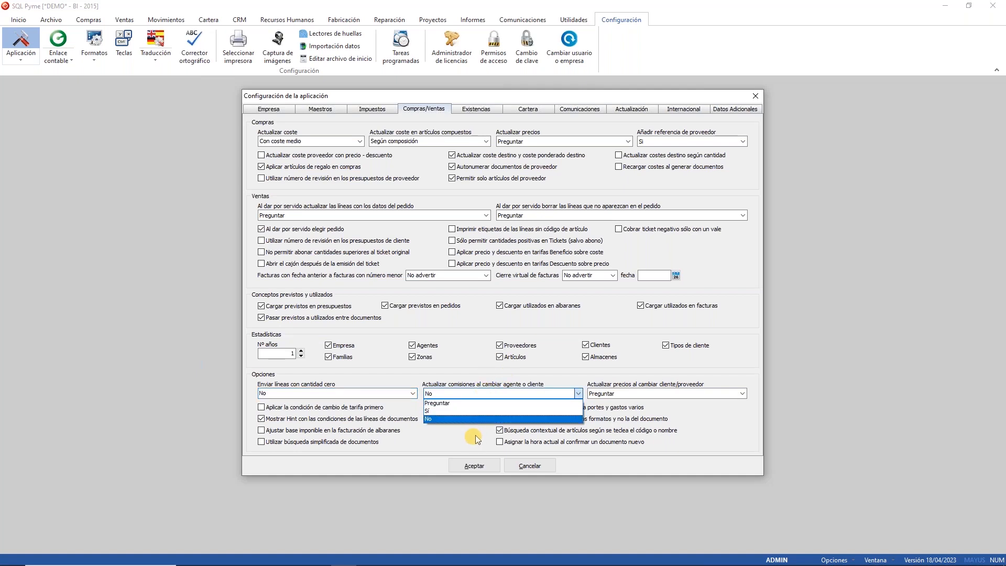
click(674, 376)
click(640, 393)
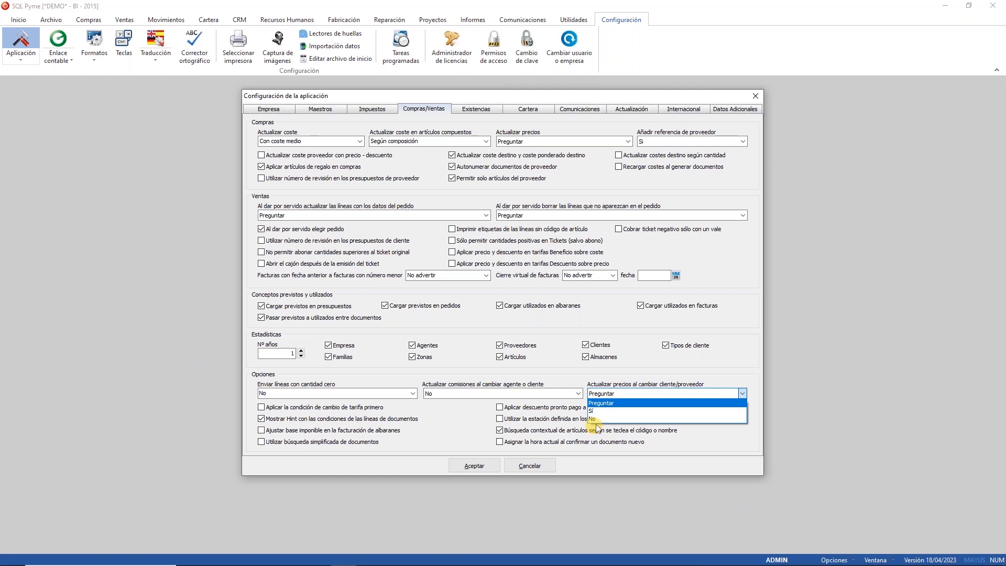
click(357, 465)
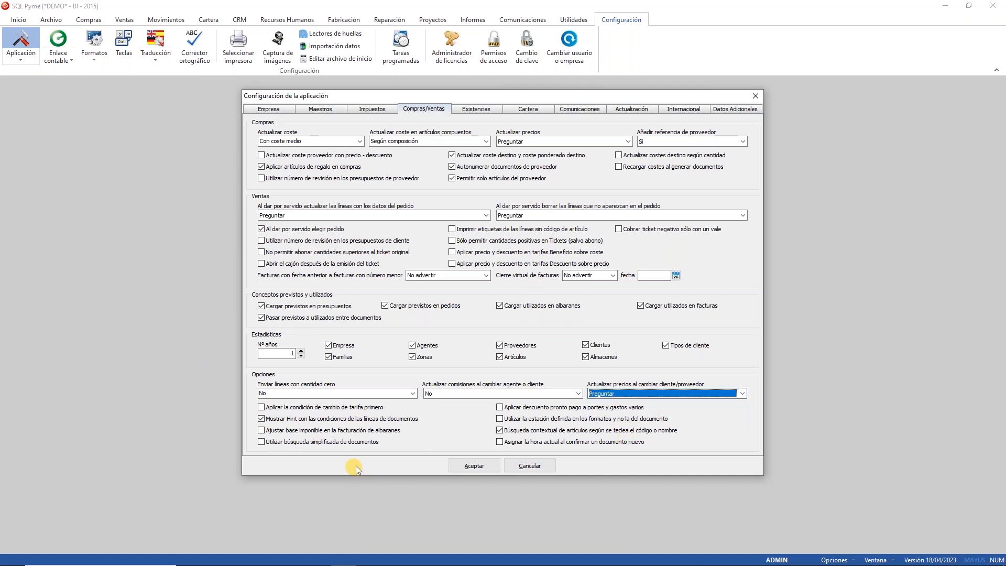
click(275, 404)
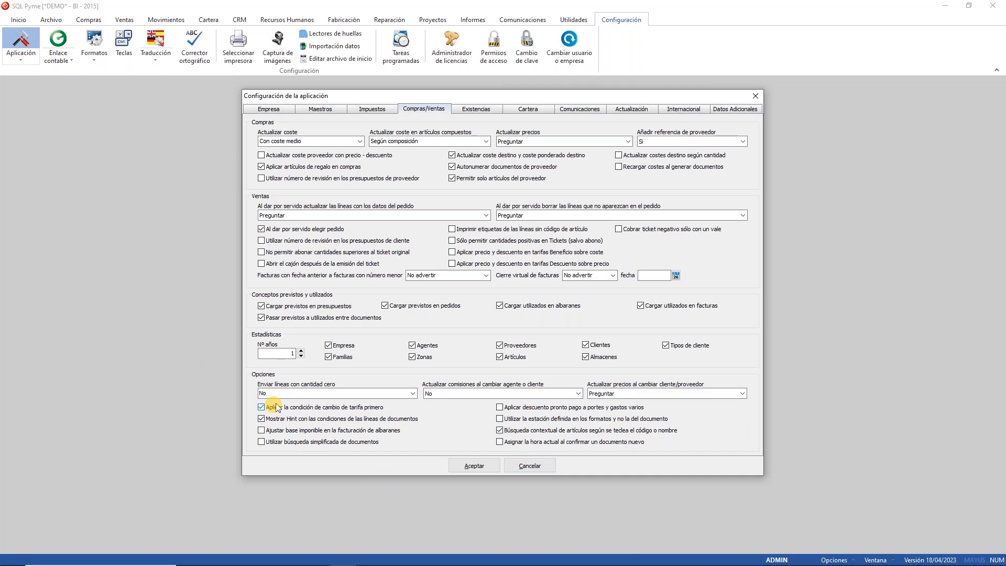
click(277, 405)
click(564, 409)
click(564, 409)
click(459, 466)
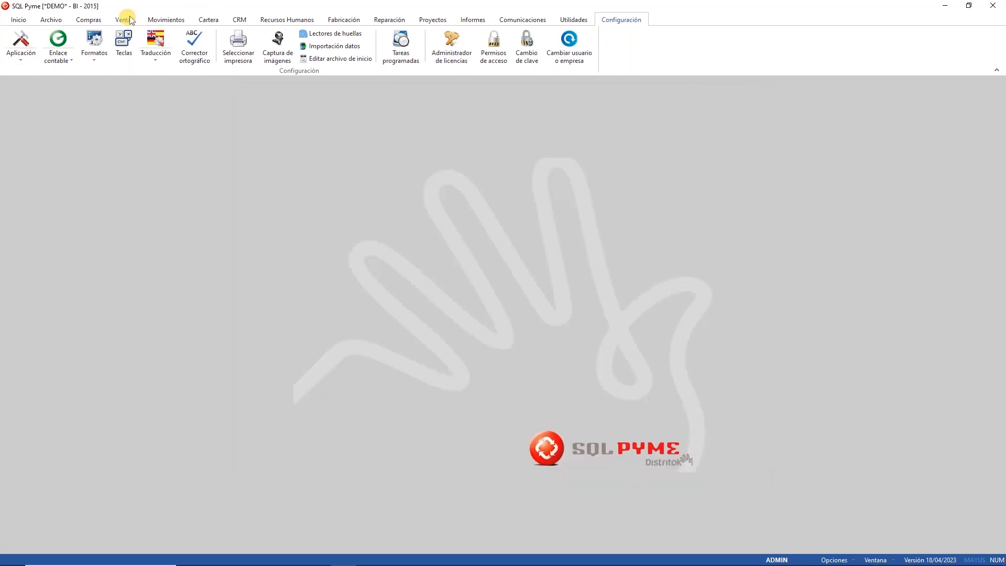
Step: Open sales delivery note C1-3 from Ventas > Albaranes, close it, and return to Configuración
click(124, 19)
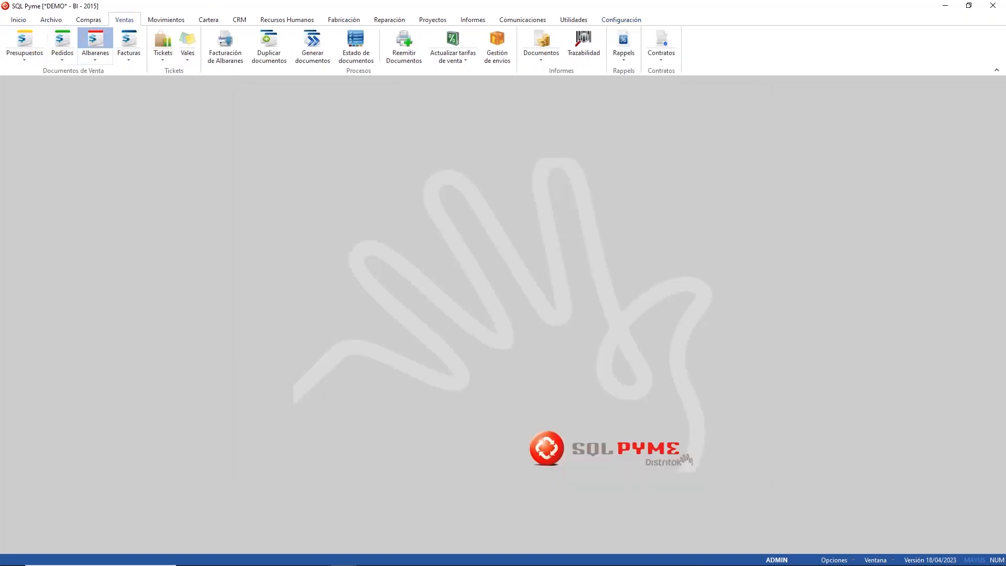
click(95, 42)
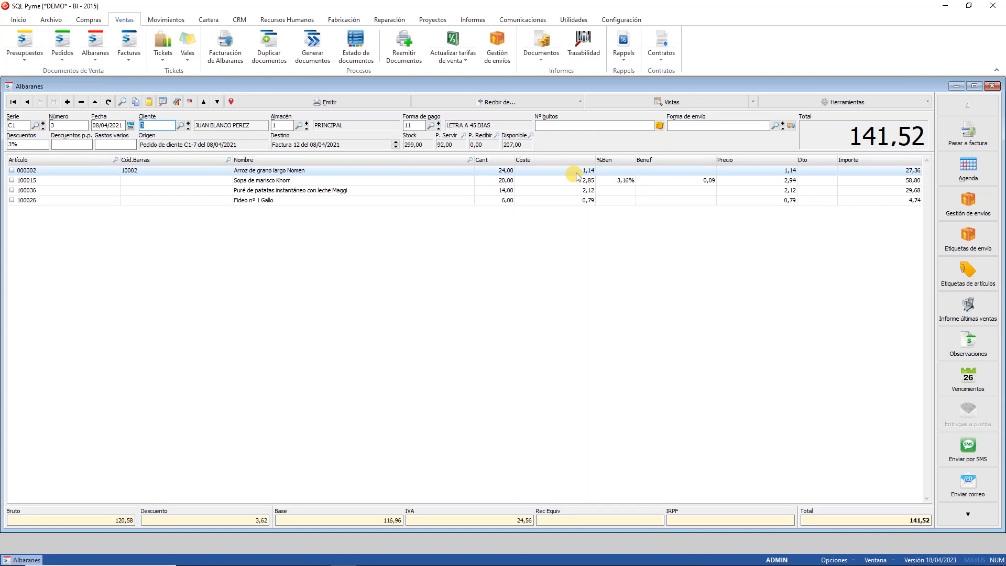
click(995, 87)
click(631, 17)
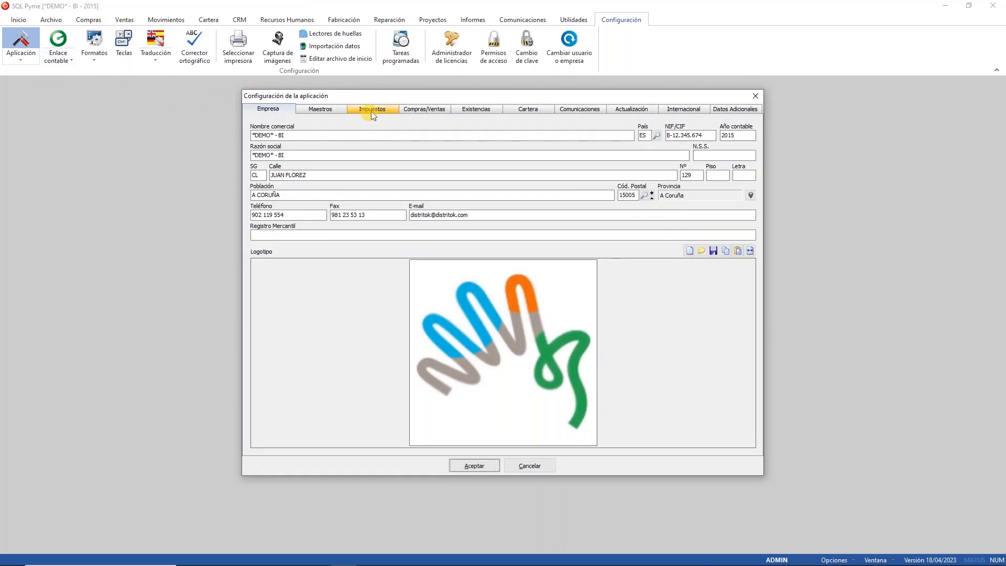
Step: Uncheck Ajustar base imponible, check Utilizar búsqueda simplificada de documentos, and accept the configuration
click(422, 109)
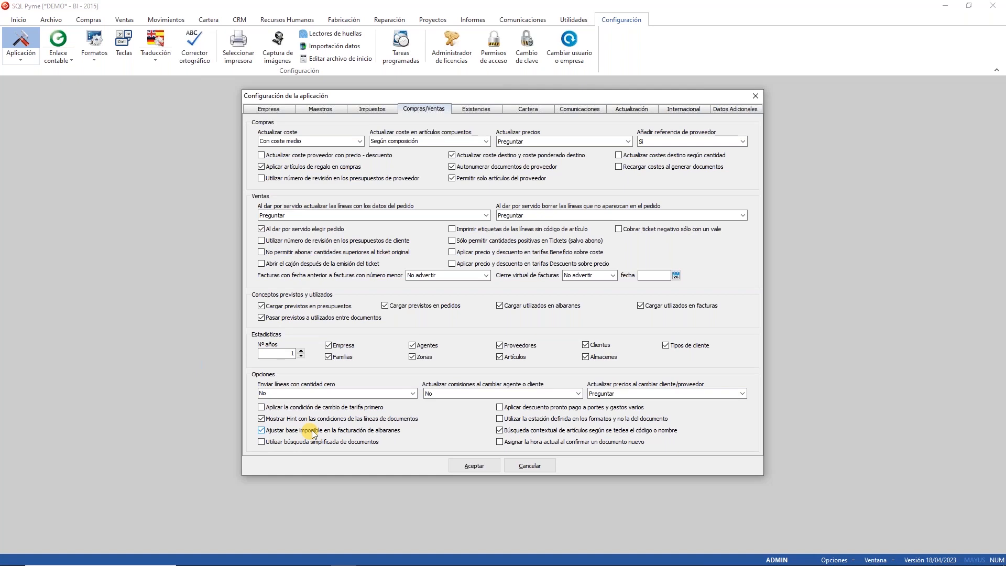
click(313, 430)
click(353, 444)
click(473, 467)
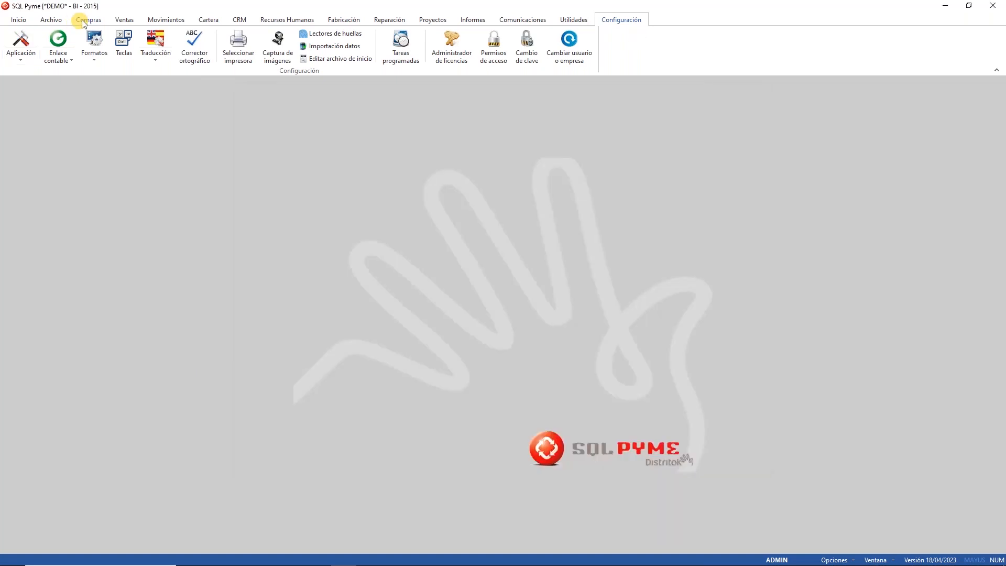
Step: Search supplier delivery notes by Serie 2023 and Número 4, then cancel and close the window
click(89, 19)
click(96, 41)
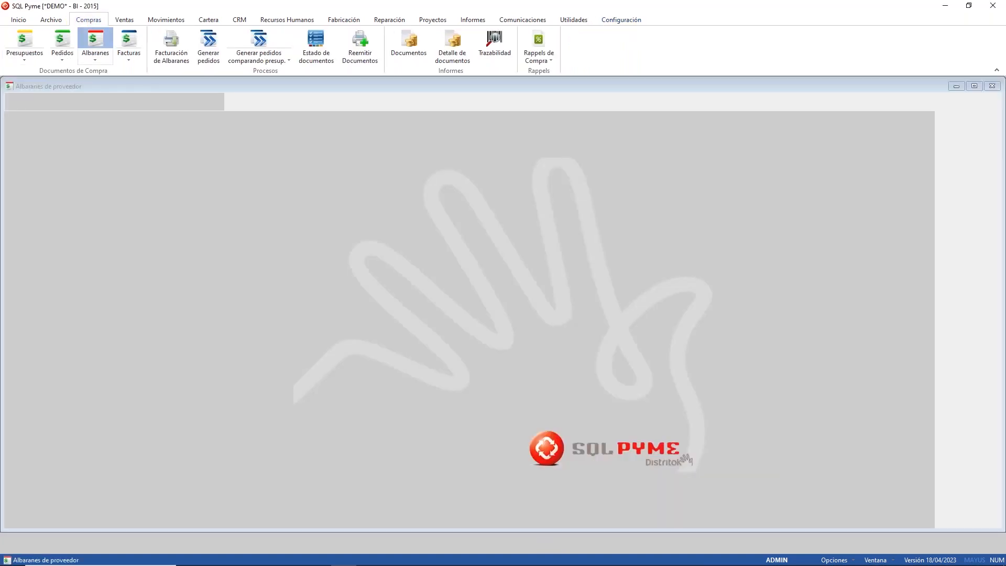
click(122, 101)
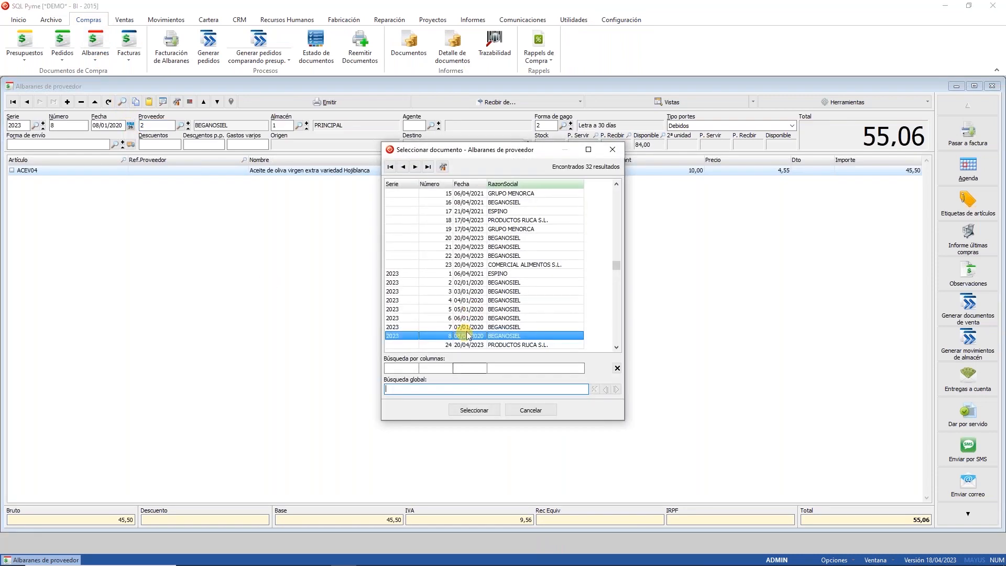
click(401, 370)
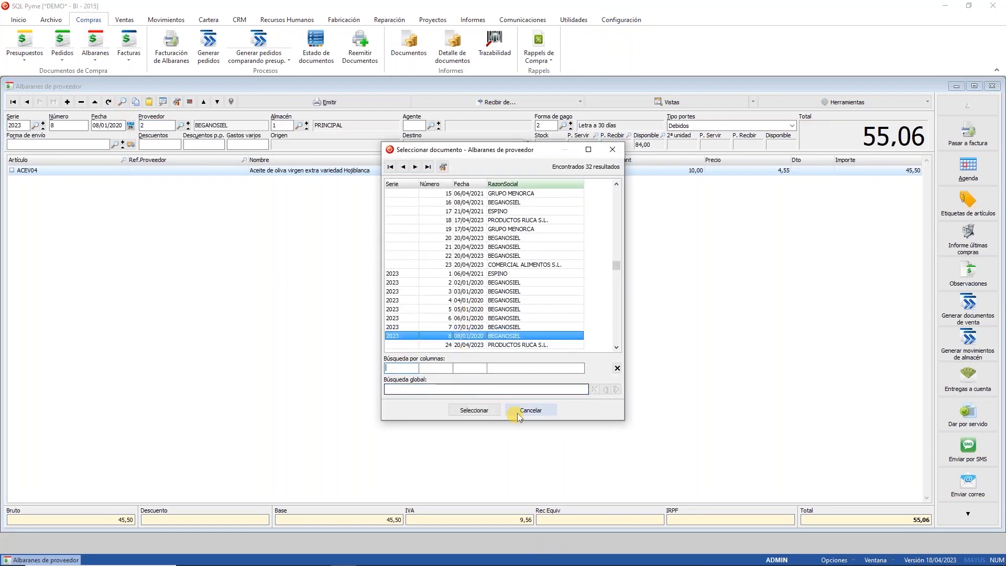
text(2023)
click(442, 368)
text(4)
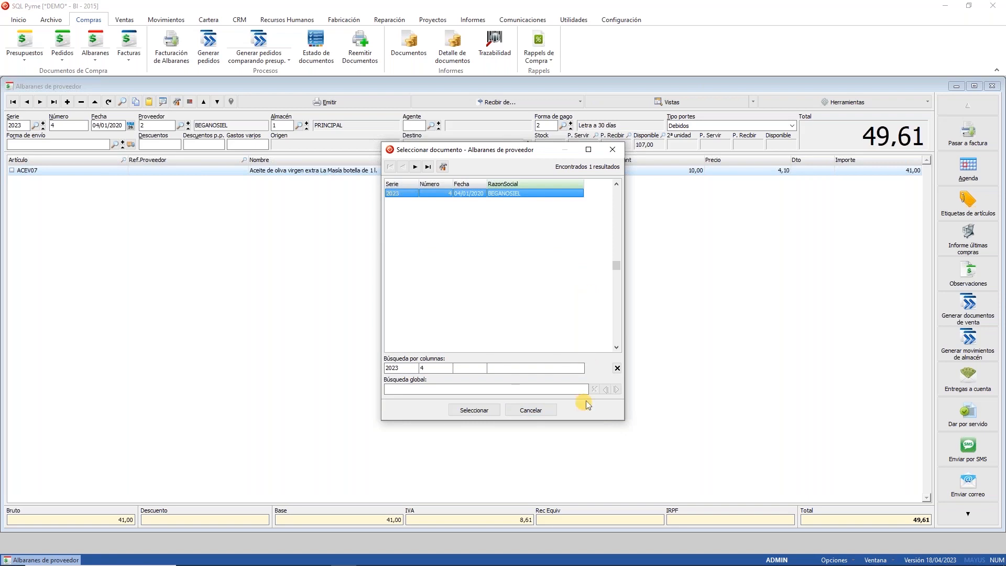
click(538, 417)
click(991, 86)
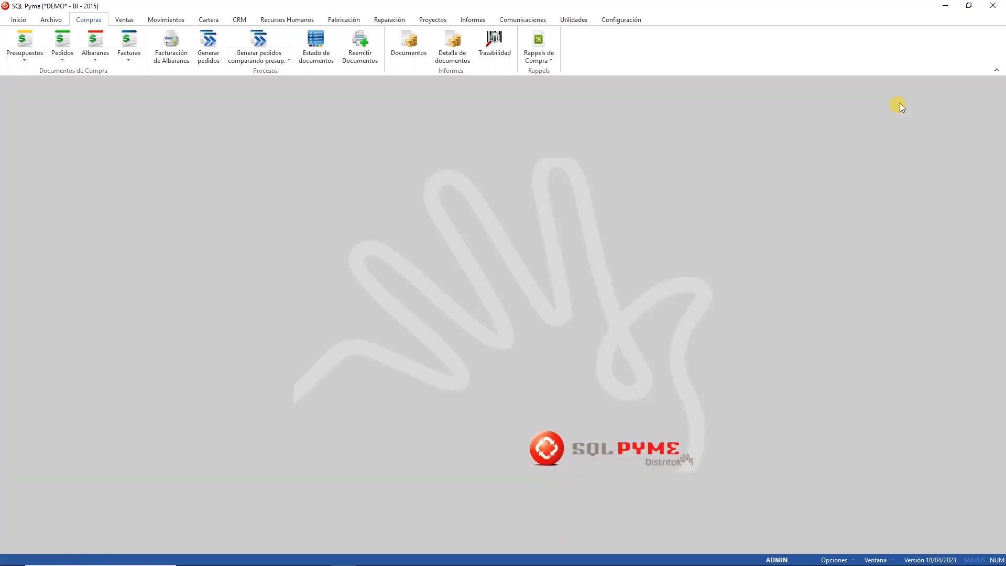
Step: Reopen the application configuration at the Compras/Ventas tab
click(641, 15)
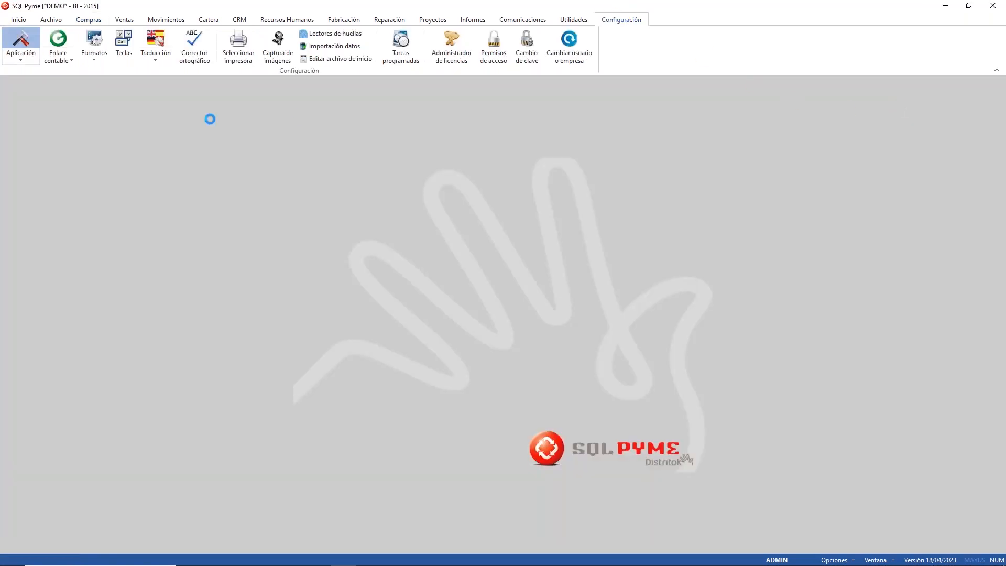
click(21, 42)
click(431, 108)
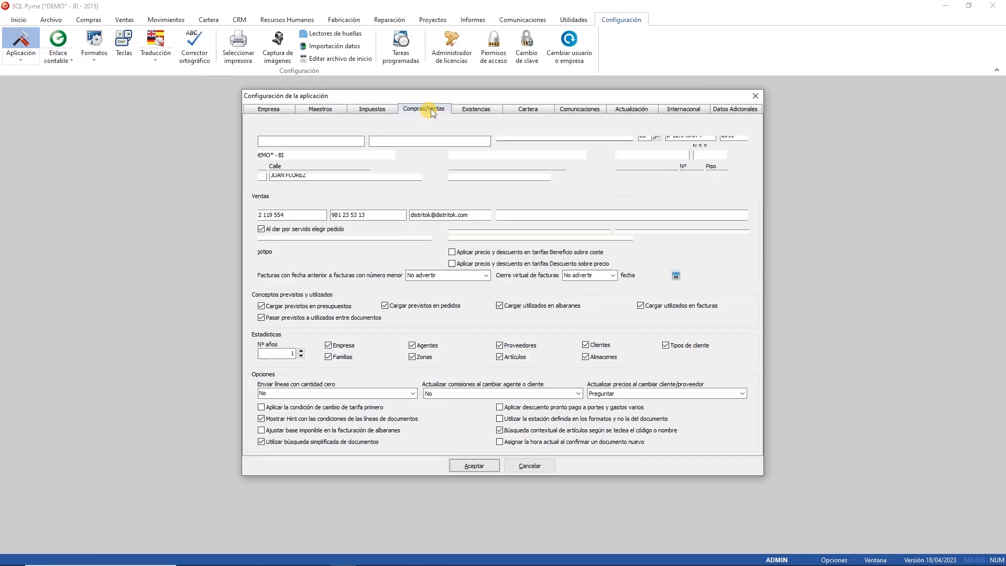